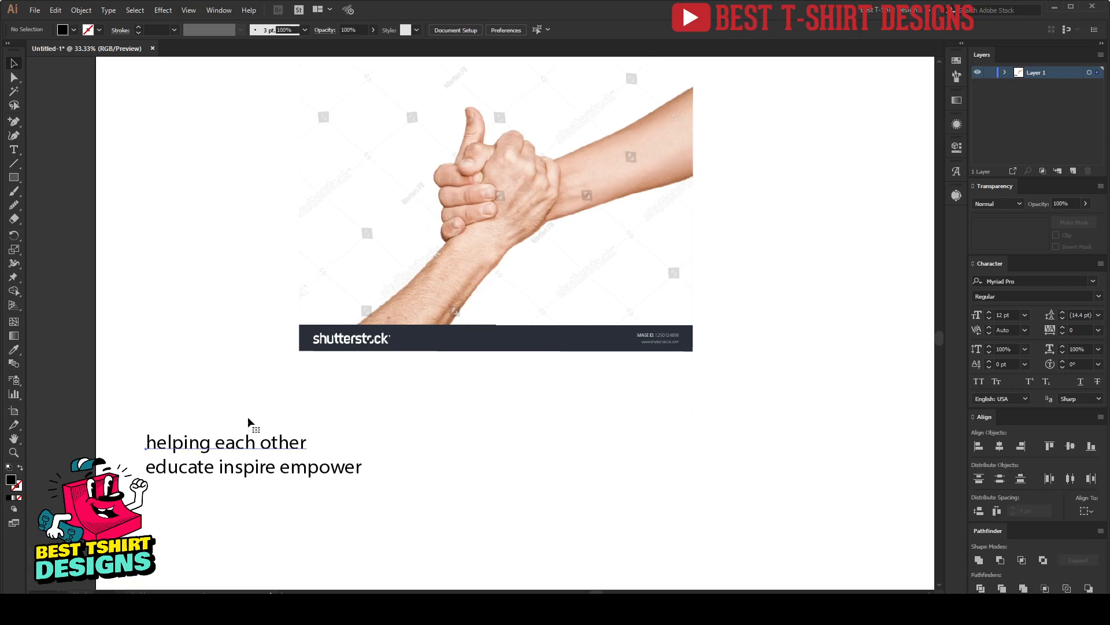
Move the "educate inspire empower" text down slightly to widen the gap below "helping each other"
click(248, 421)
click(452, 508)
drag(129, 422, 426, 515)
drag(265, 467, 264, 483)
click(251, 546)
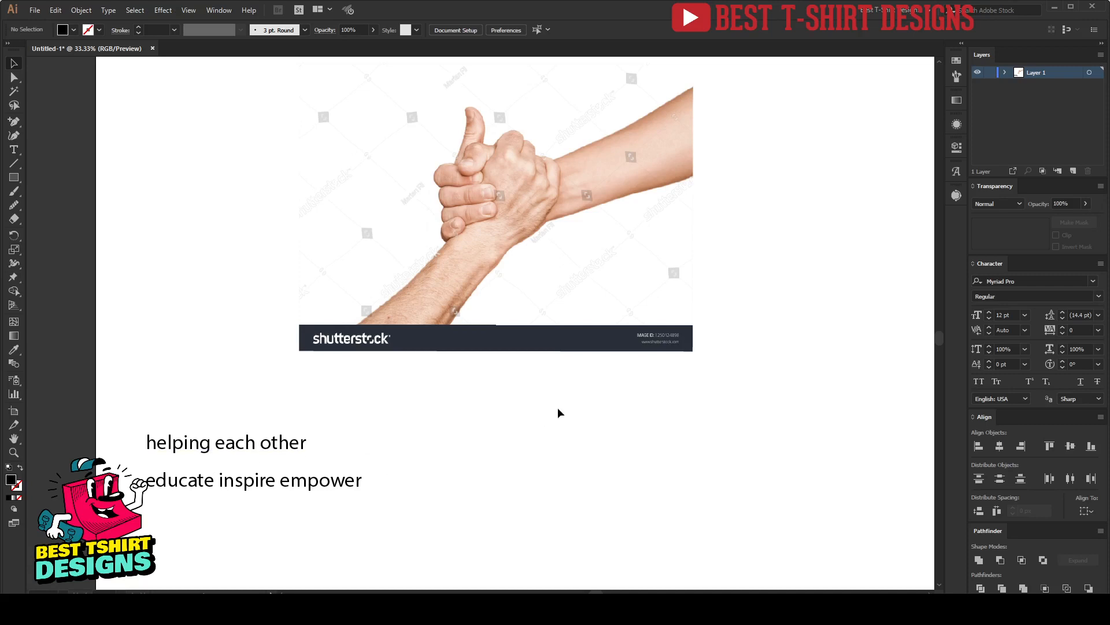
scroll(792, 328, up, 2)
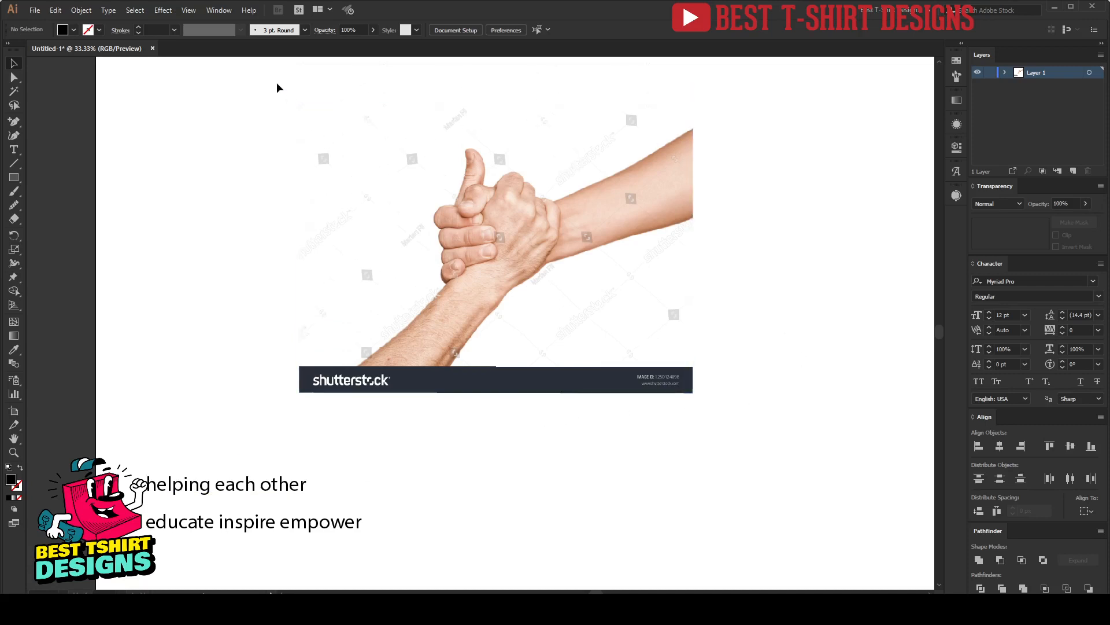
drag(277, 84, 709, 418)
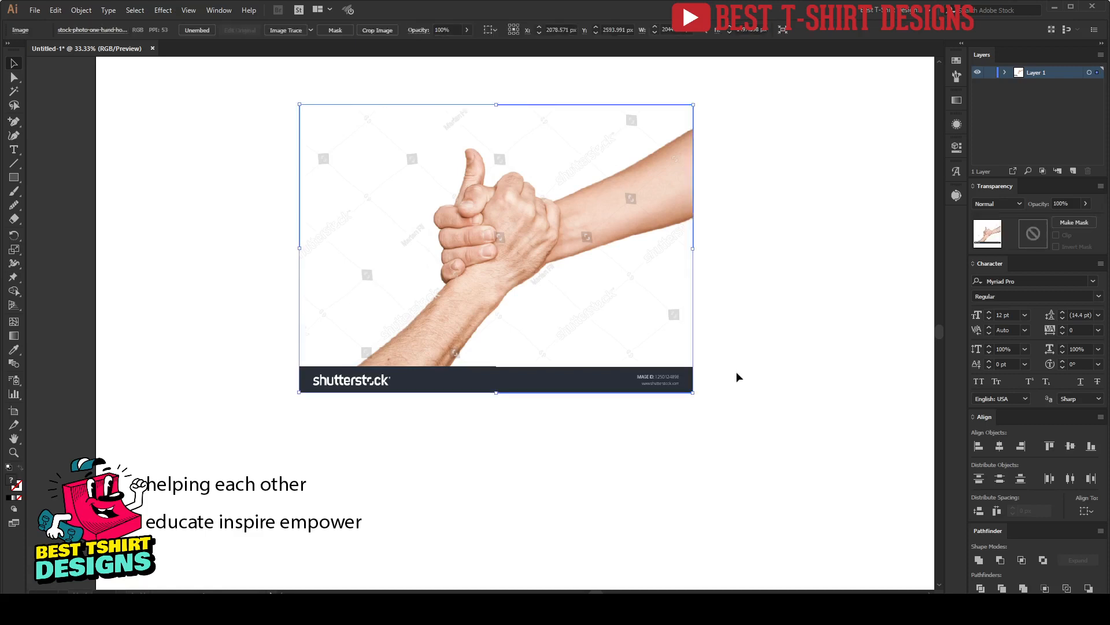
click(737, 372)
scroll(737, 371, up, 2)
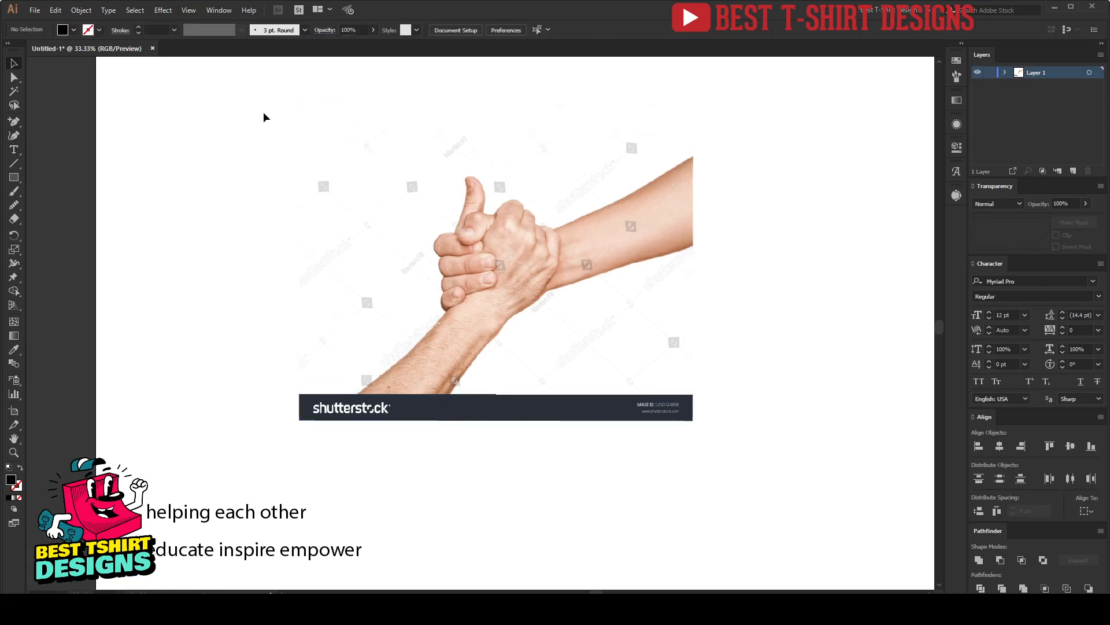
drag(267, 104, 723, 456)
click(740, 408)
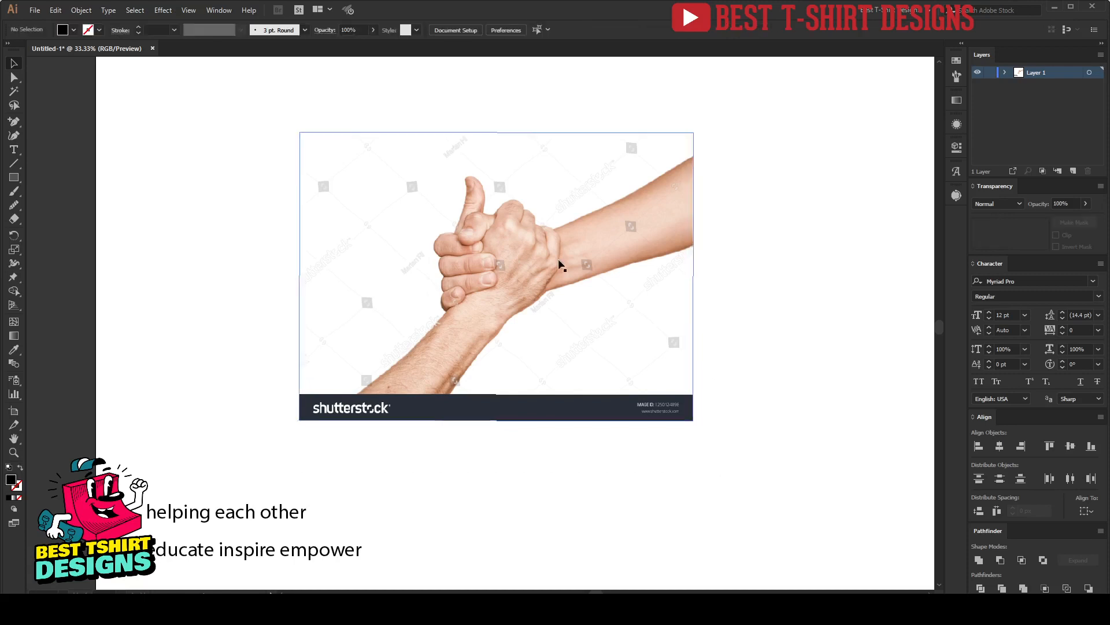
click(514, 230)
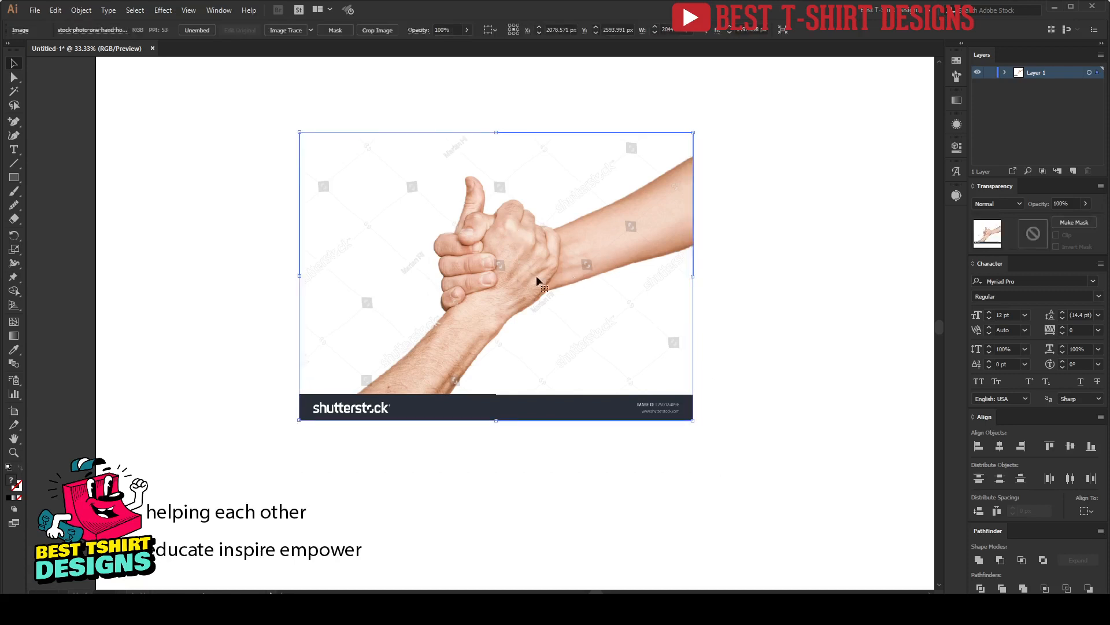
drag(268, 102, 722, 456)
click(734, 297)
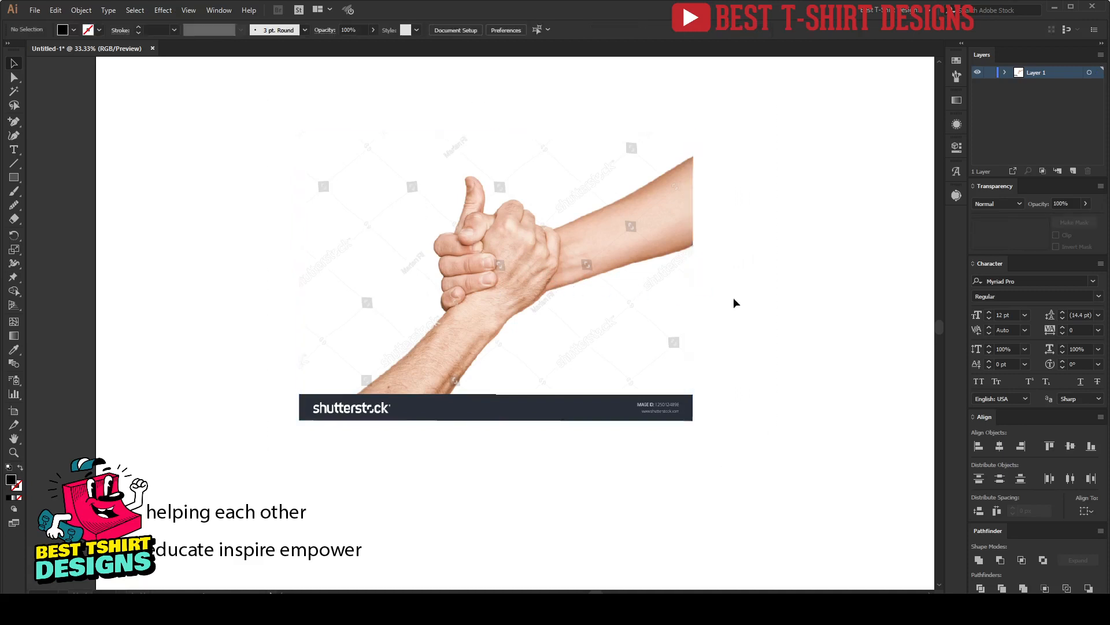
drag(742, 222, 233, 258)
click(233, 259)
click(568, 286)
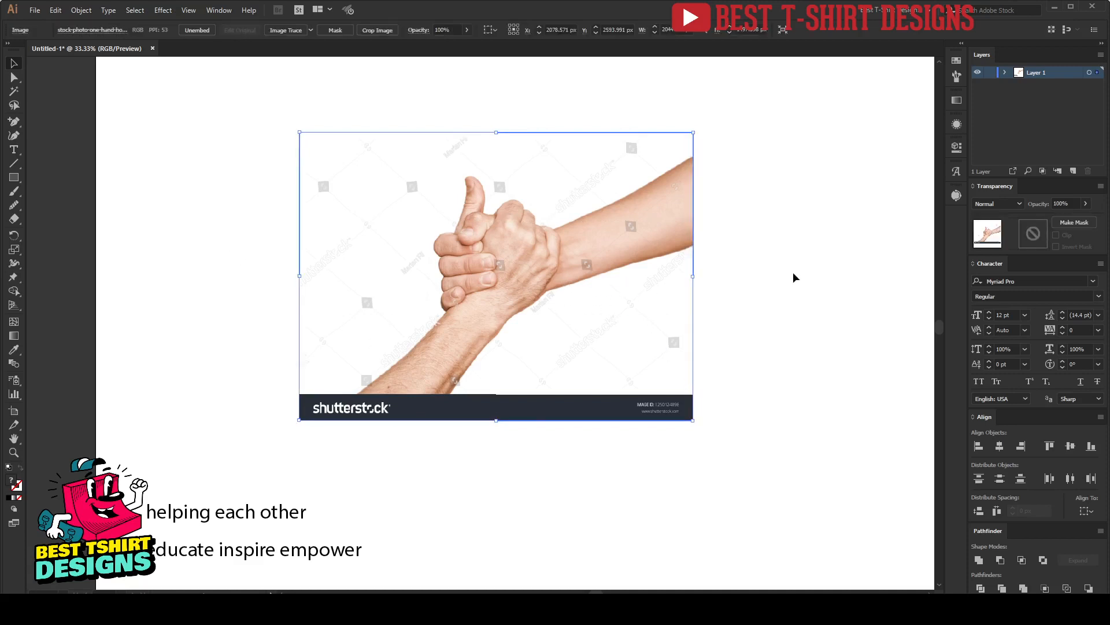
click(218, 295)
scroll(214, 312, down, 3)
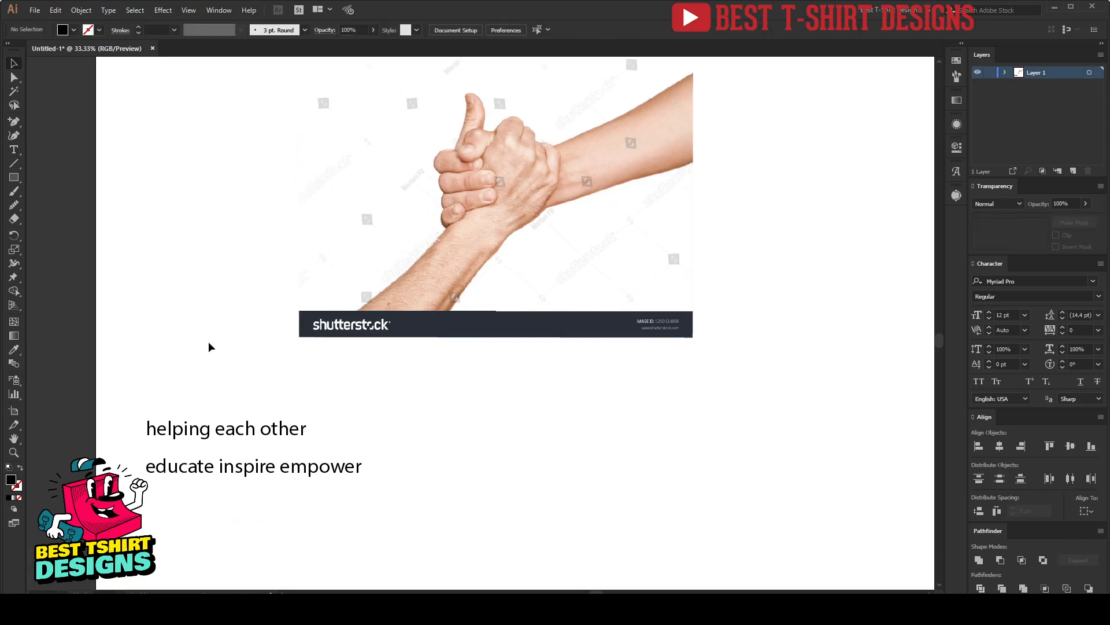
drag(200, 399, 383, 545)
scroll(498, 479, up, 1)
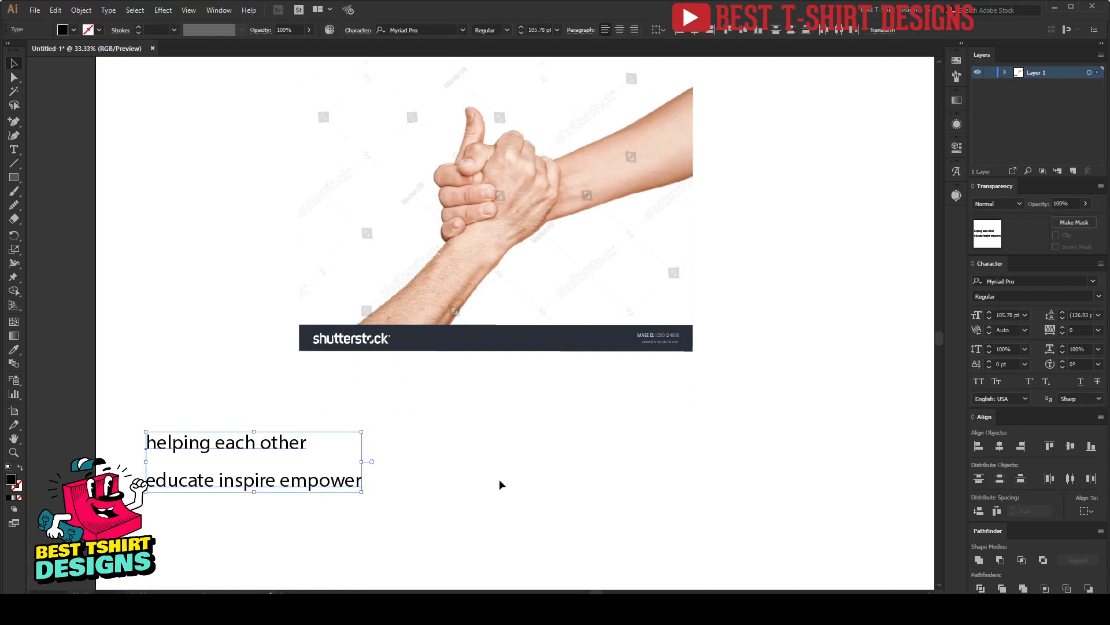
click(597, 456)
scroll(597, 454, up, 2)
Rotate the handshake photo clockwise until the two forearms lie roughly horizontal
click(541, 263)
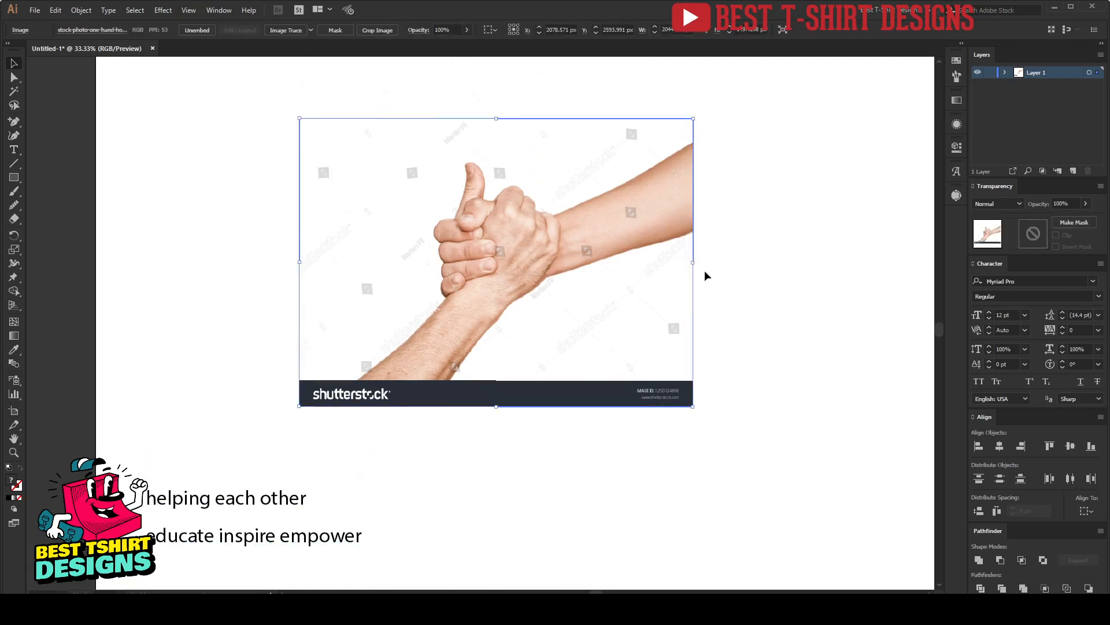
drag(697, 262, 646, 373)
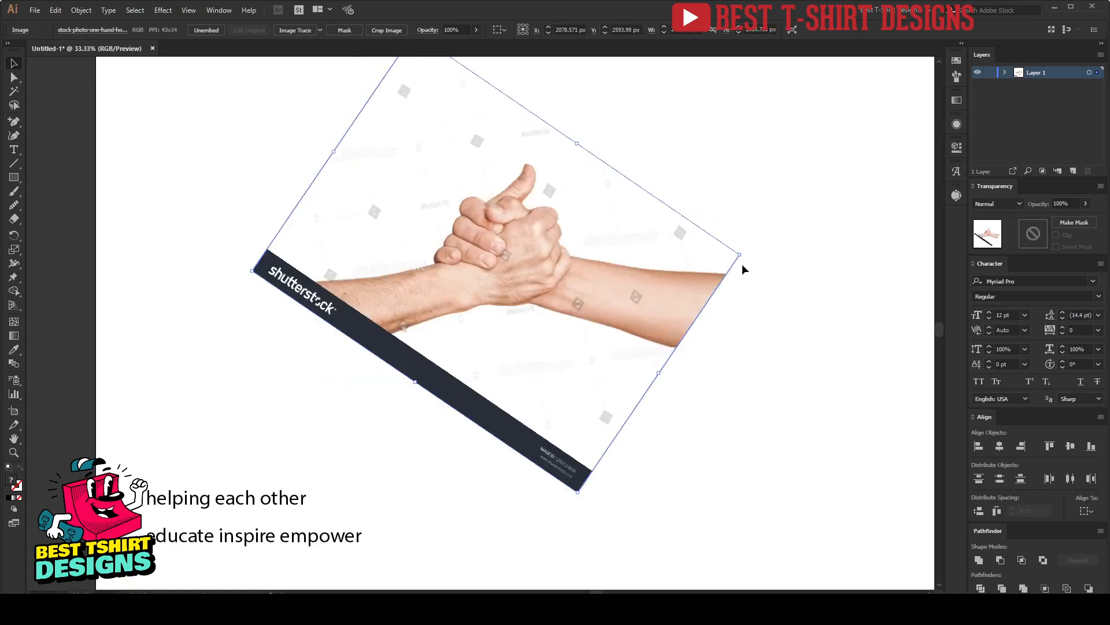
drag(745, 255, 744, 219)
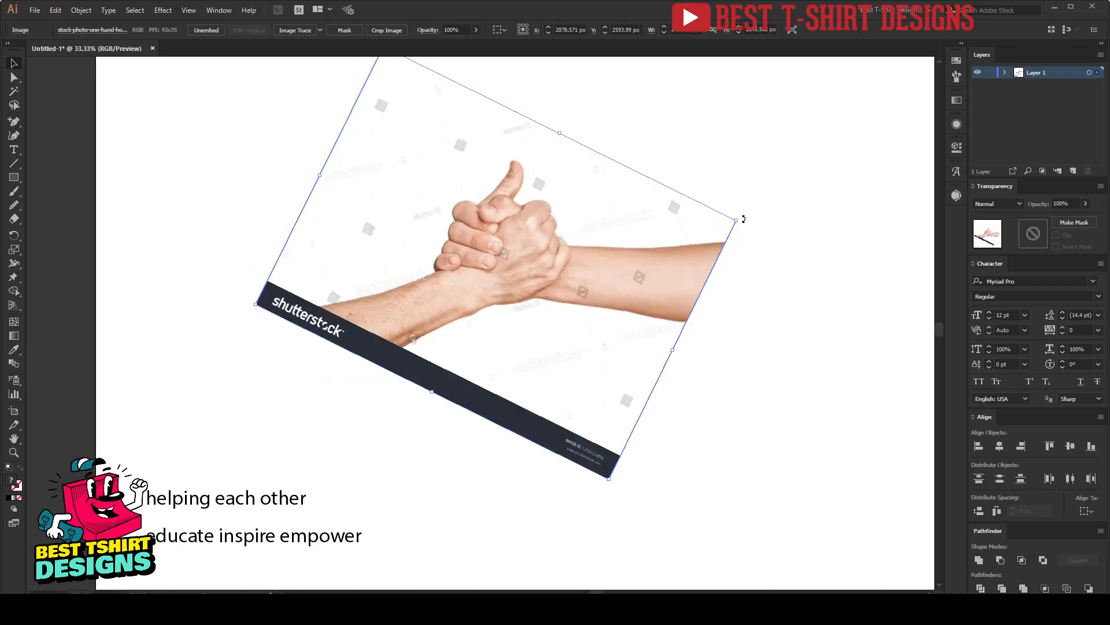
click(778, 317)
scroll(729, 341, up, 2)
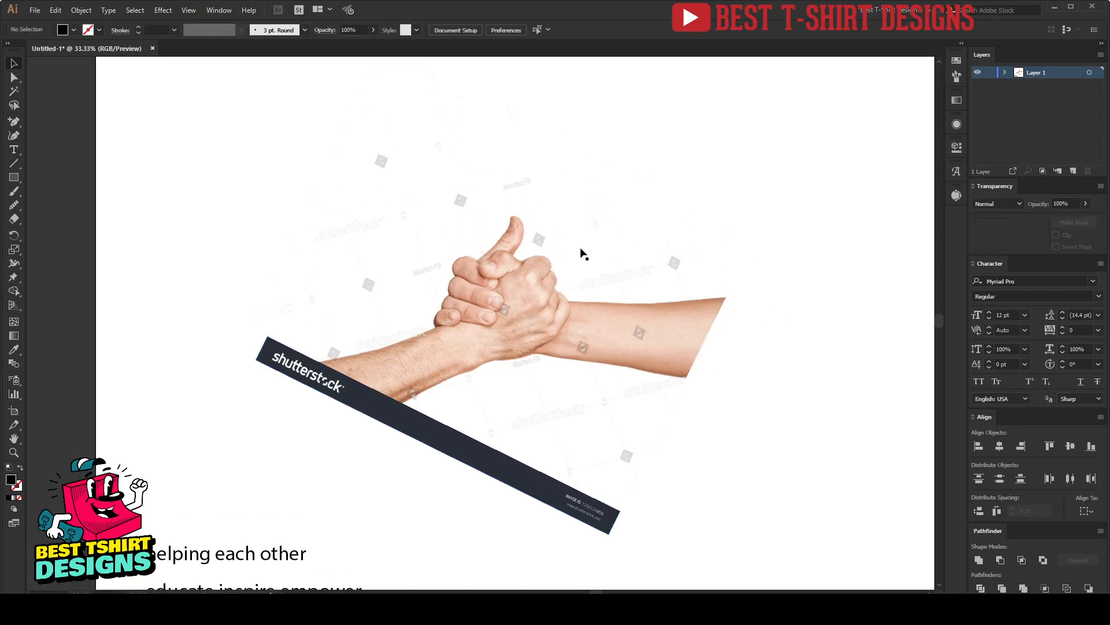
Reduce the handshake photo's opacity to 60% so it can serve as a tracing template
scroll(503, 372, up, 2)
click(501, 306)
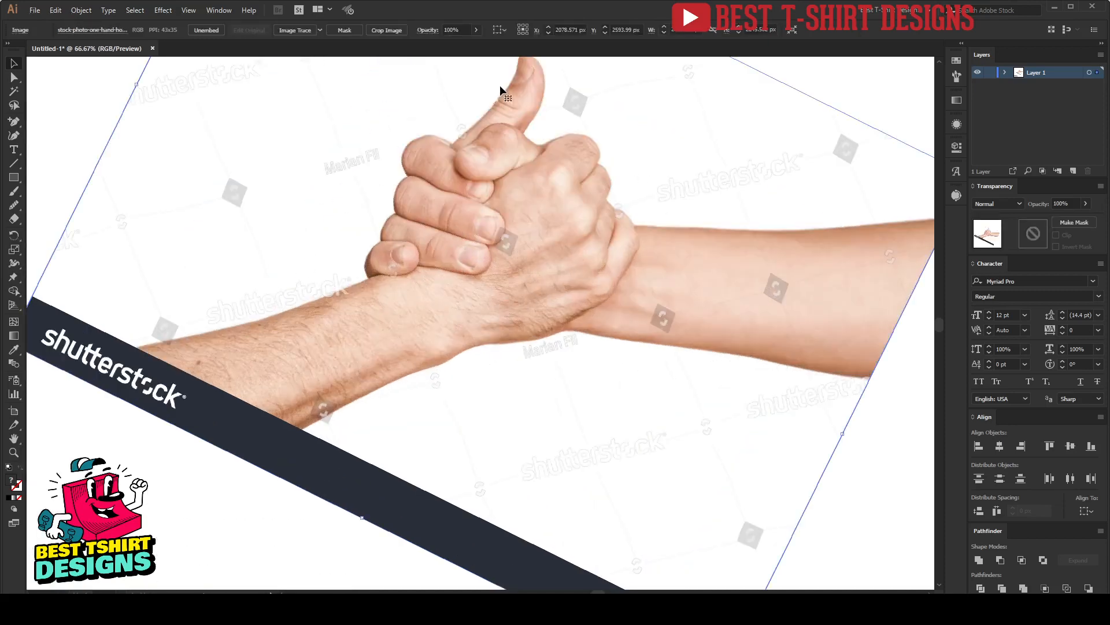
scroll(462, 30, down, 4)
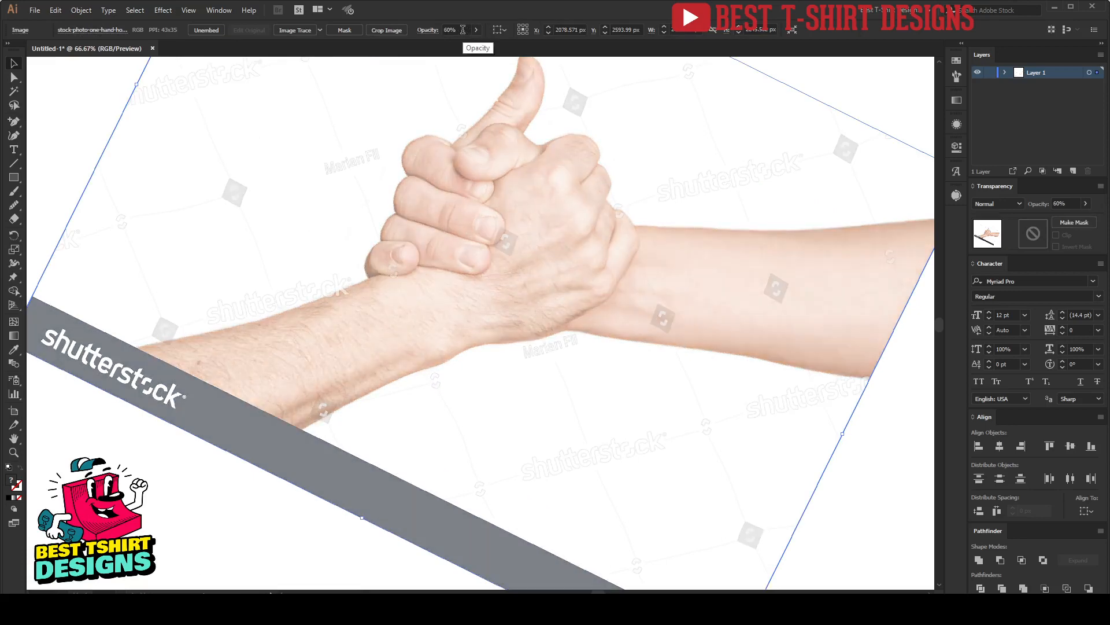
scroll(510, 264, up, 3)
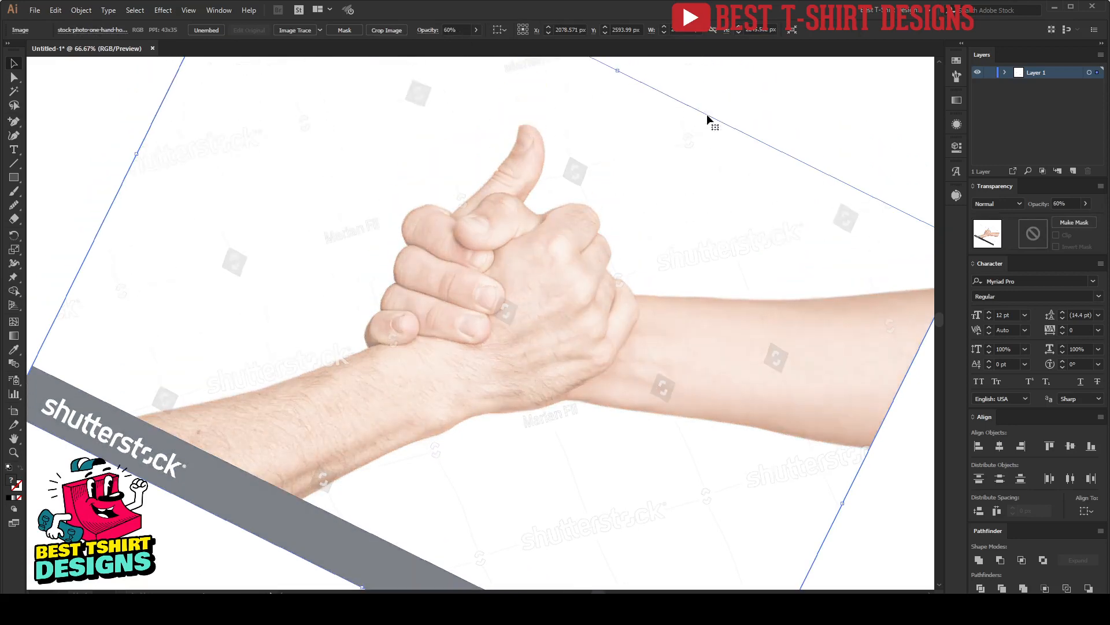
click(730, 92)
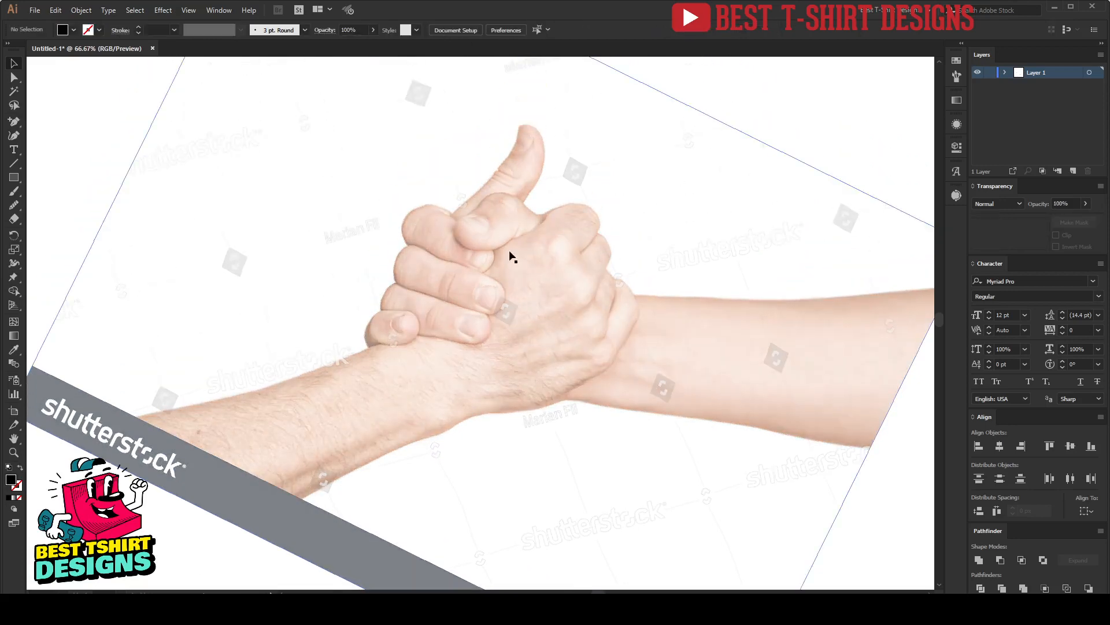
Lock the faded handshake photo in place so it cannot be selected while tracing
click(548, 252)
click(81, 10)
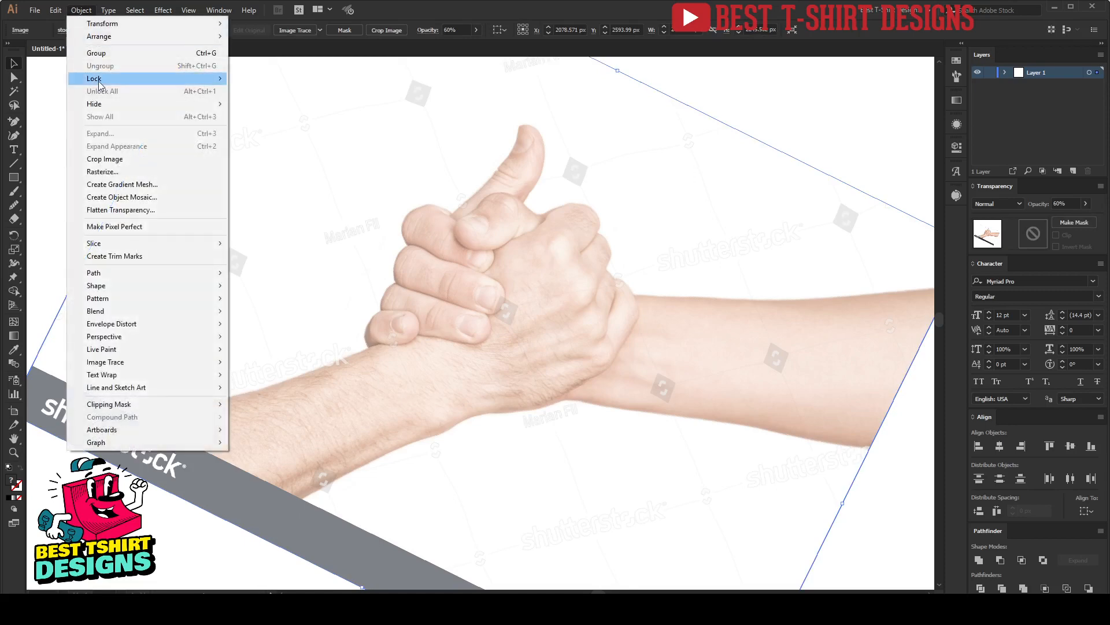
mouse_move(100, 84)
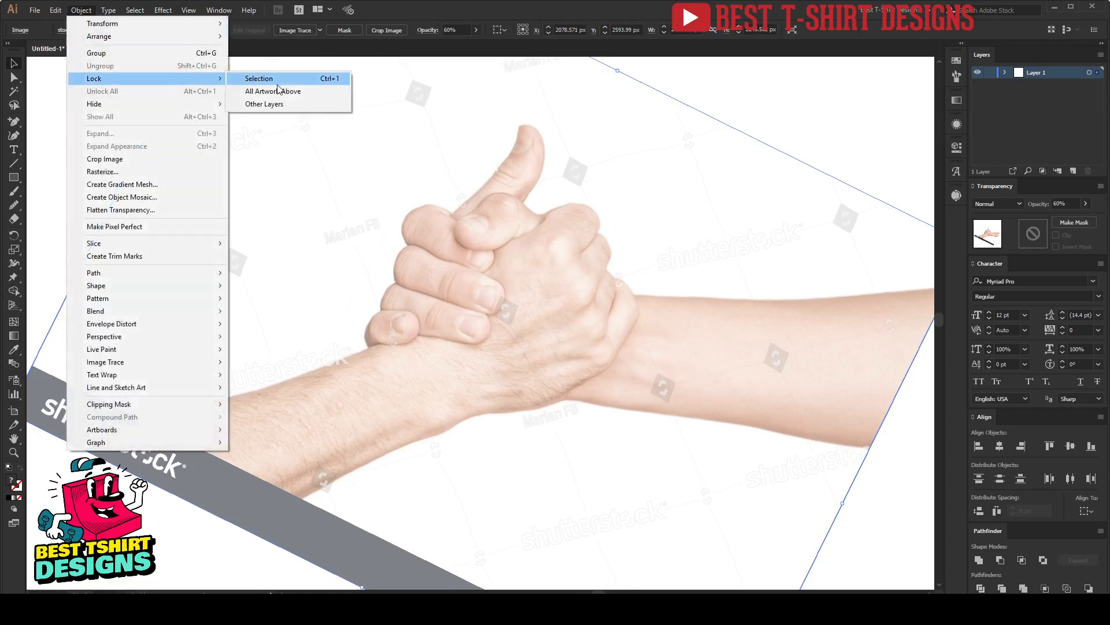
click(259, 79)
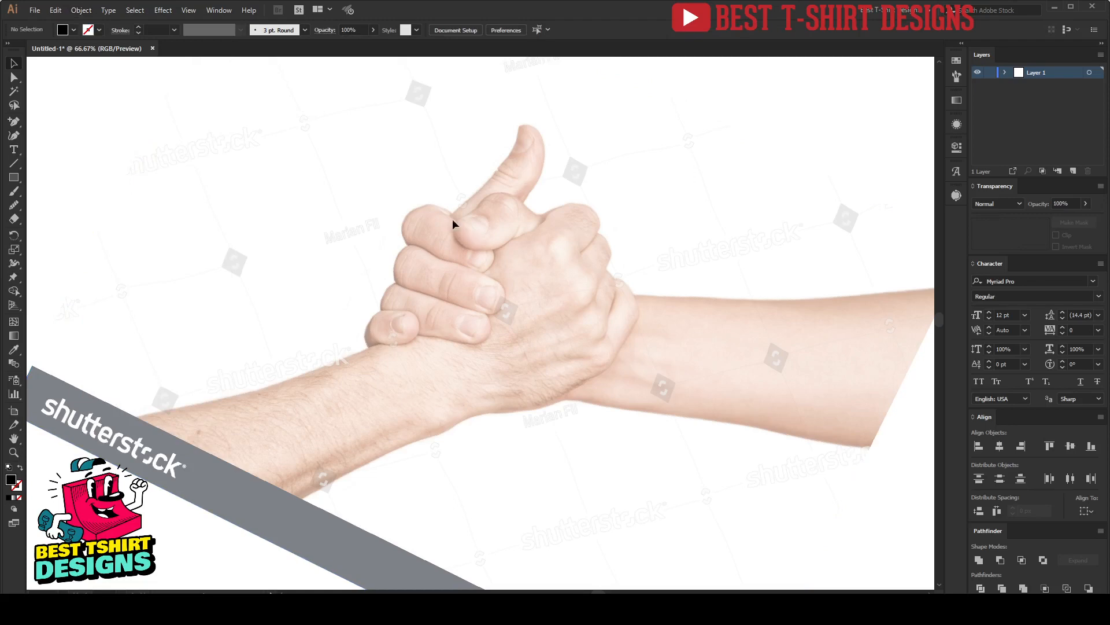
drag(378, 160, 616, 435)
drag(381, 172, 582, 428)
Activate the Pen tool and swap fill and stroke so paths get a black stroke with no fill
drag(14, 122, 60, 120)
click(264, 148)
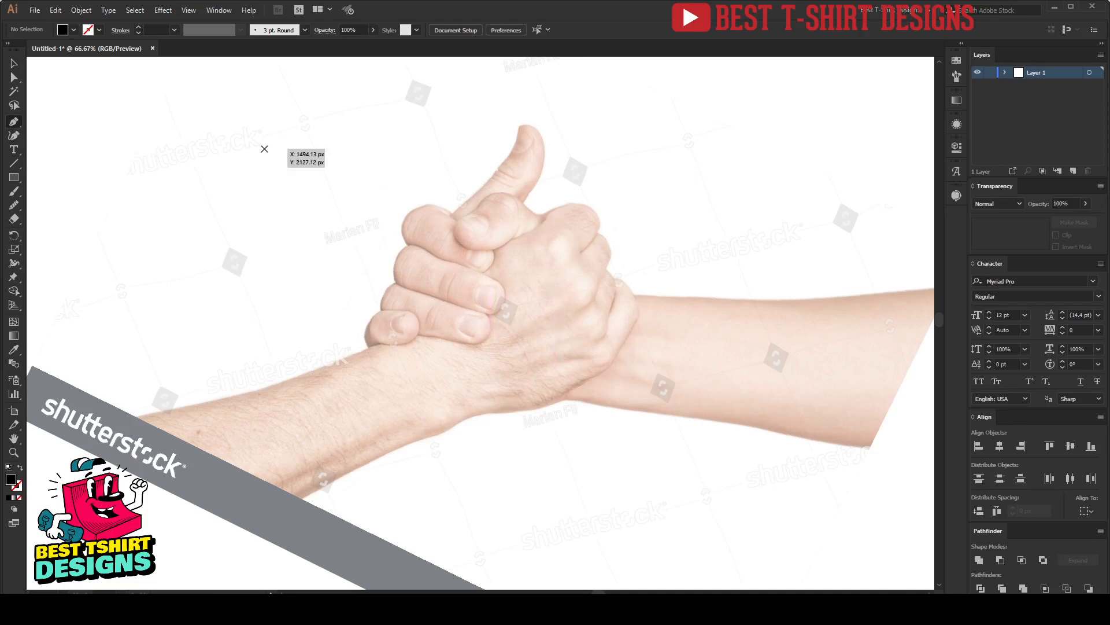
key(shift+x)
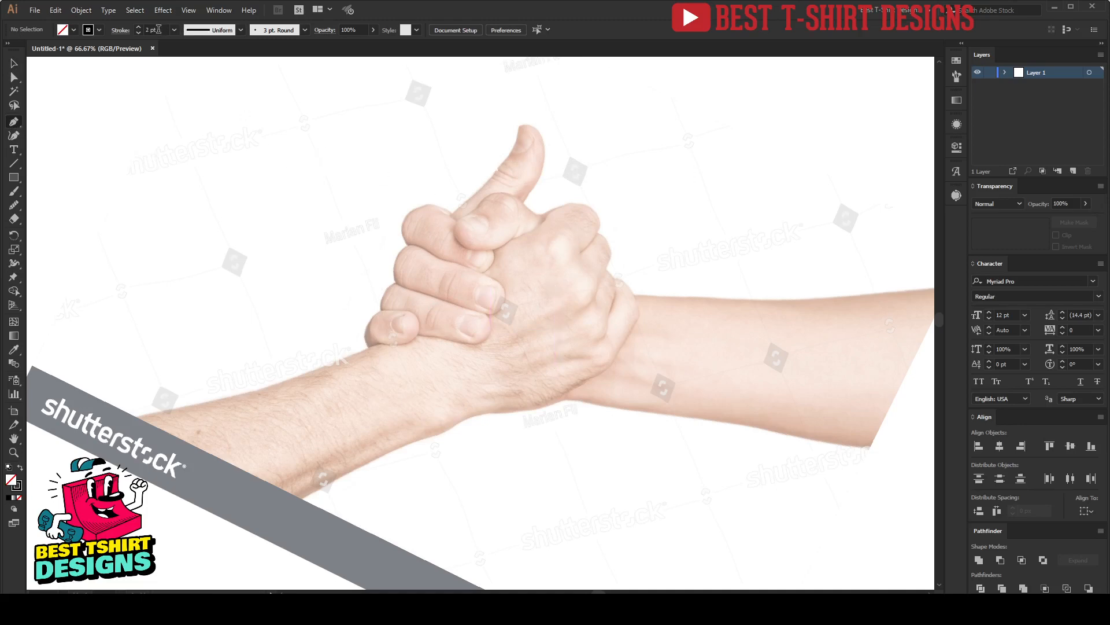
click(316, 226)
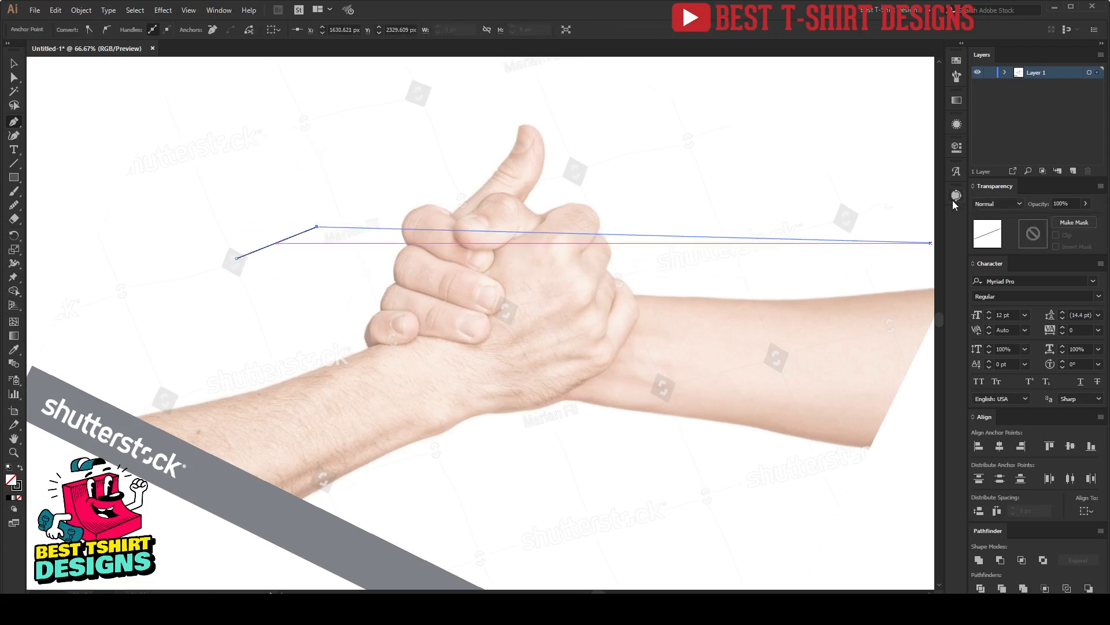
key(ctrl+z)
key(ctrl+z)
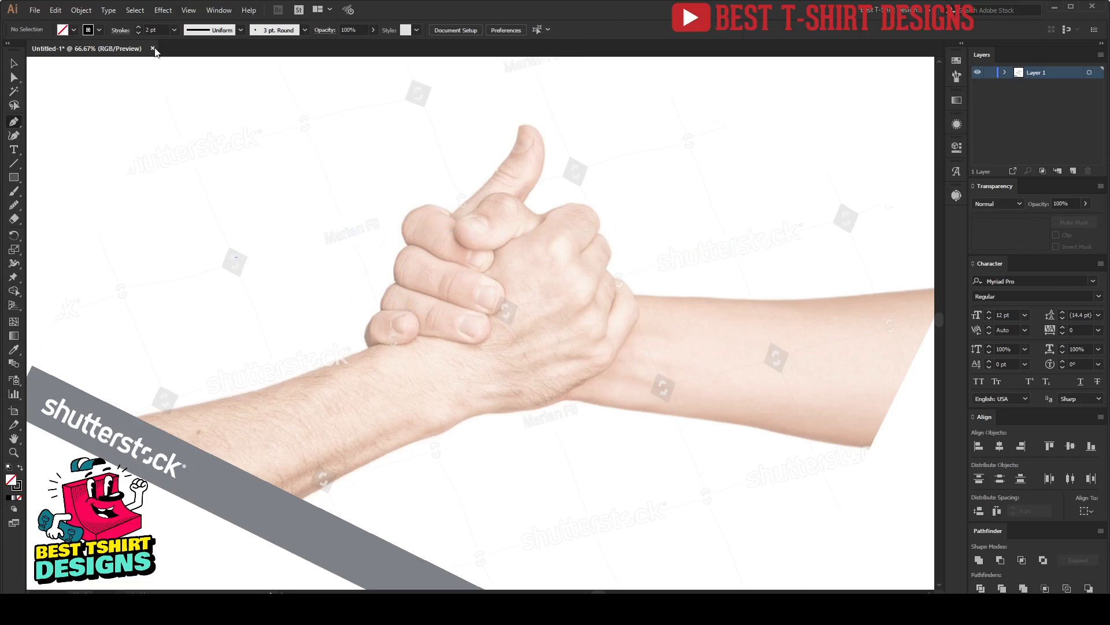
Set the stroke weight to 5 pt and trace the left forearm's slanted cut end with a straight segment
scroll(160, 30, up, 2)
click(135, 417)
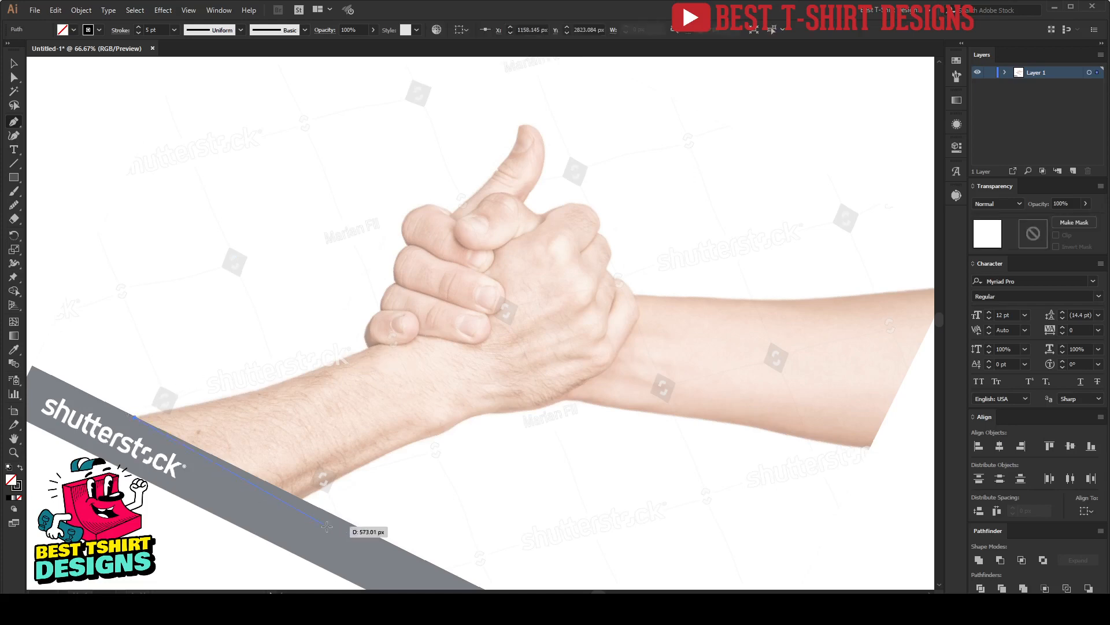
click(304, 498)
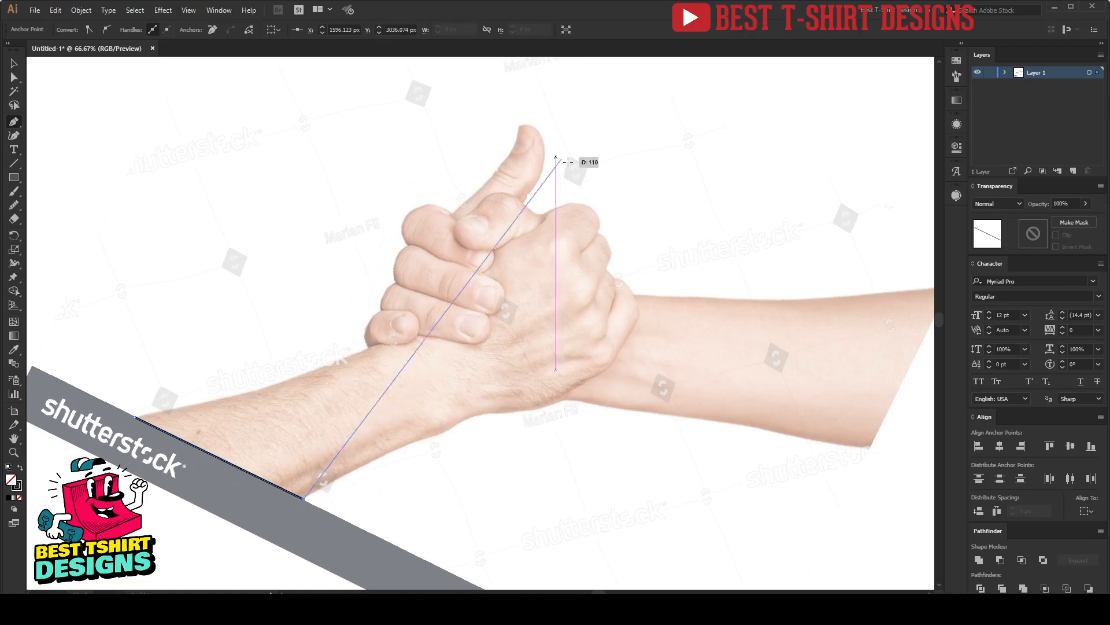
Continue the outline in smooth curves along the left forearm's lower edge and under the clasped hands
scroll(337, 488, up, 2)
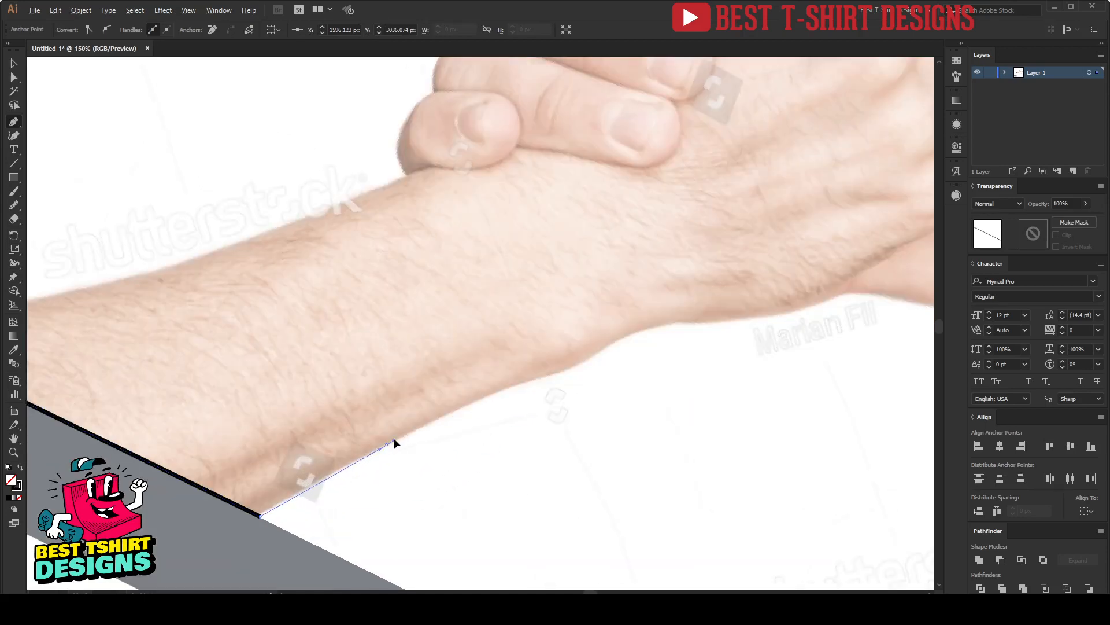
drag(510, 388, 611, 348)
drag(667, 323, 320, 369)
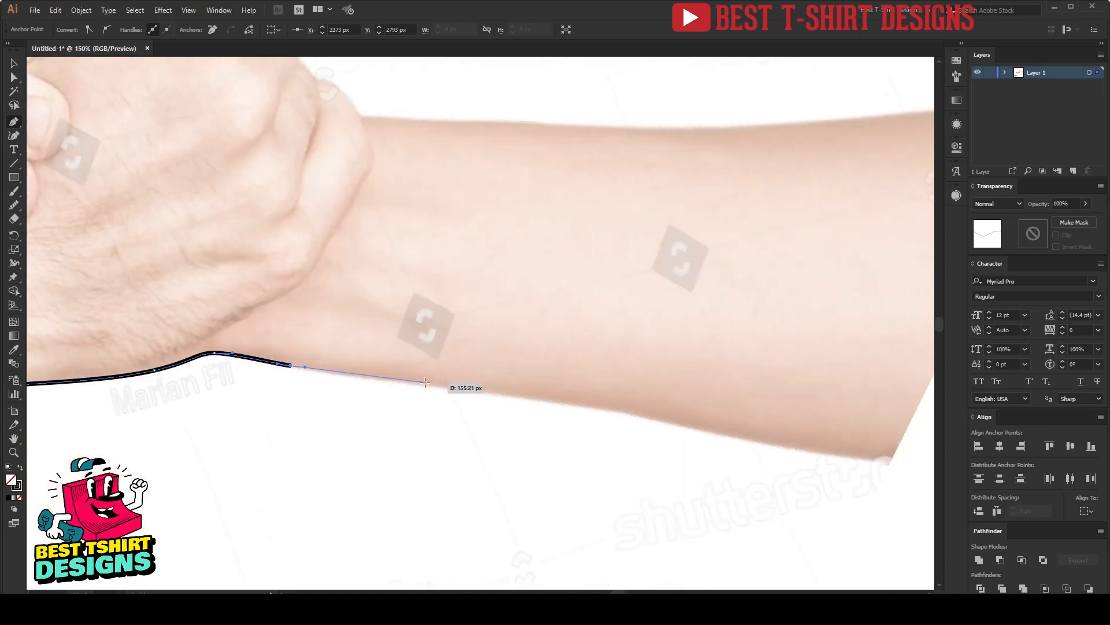
Extend the outline along the right forearm's lower edge to the lower corner of its cut end
drag(429, 383, 457, 385)
drag(560, 400, 596, 406)
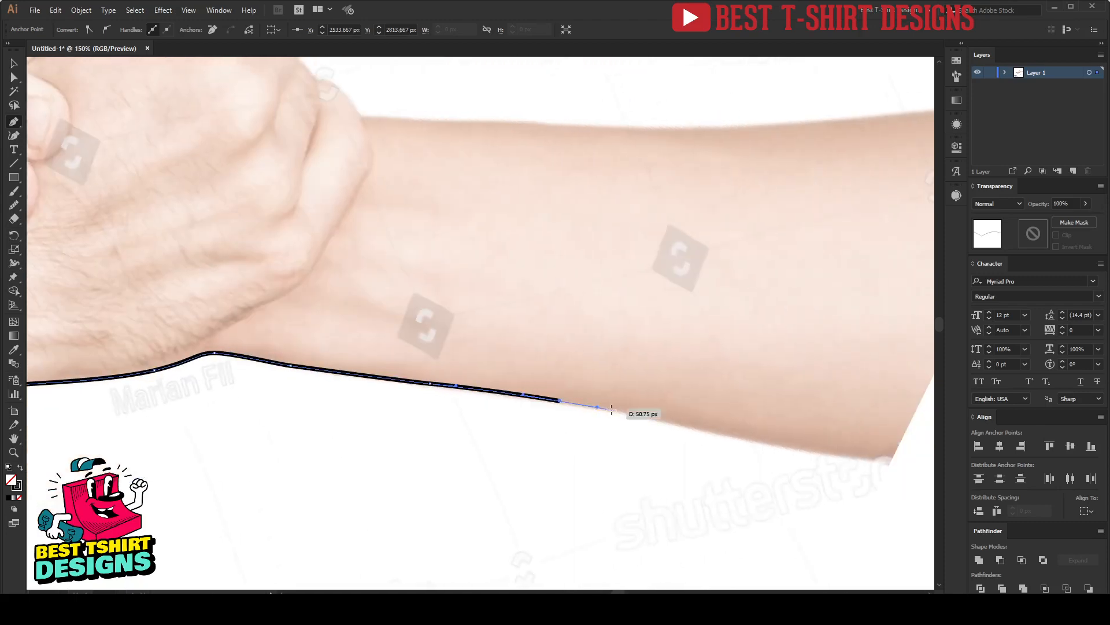
drag(671, 422, 720, 432)
click(892, 463)
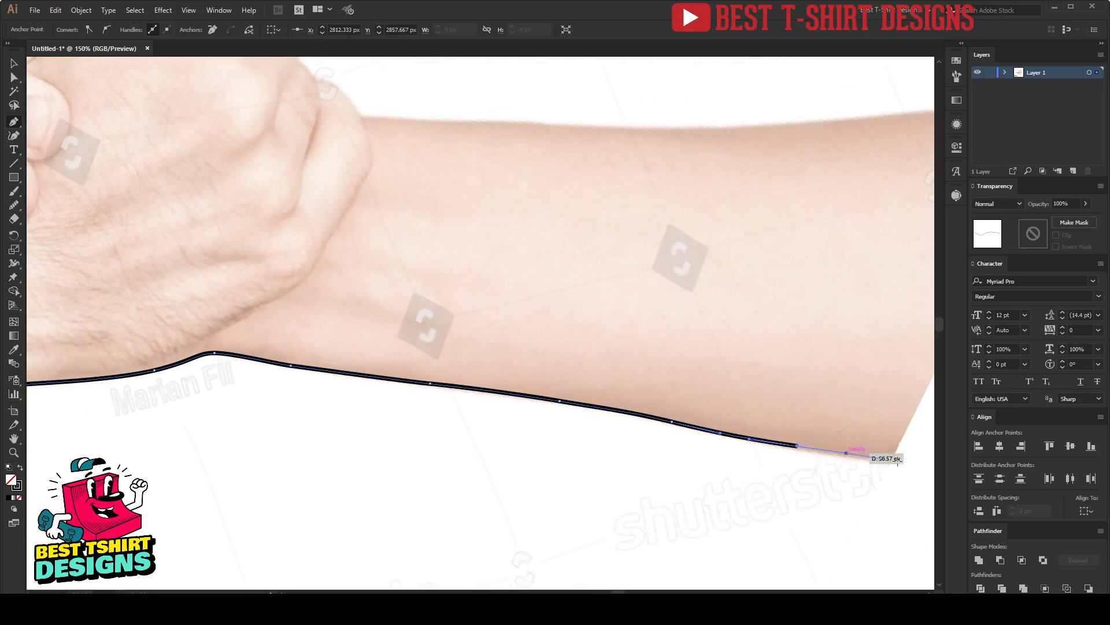
drag(882, 463, 283, 482)
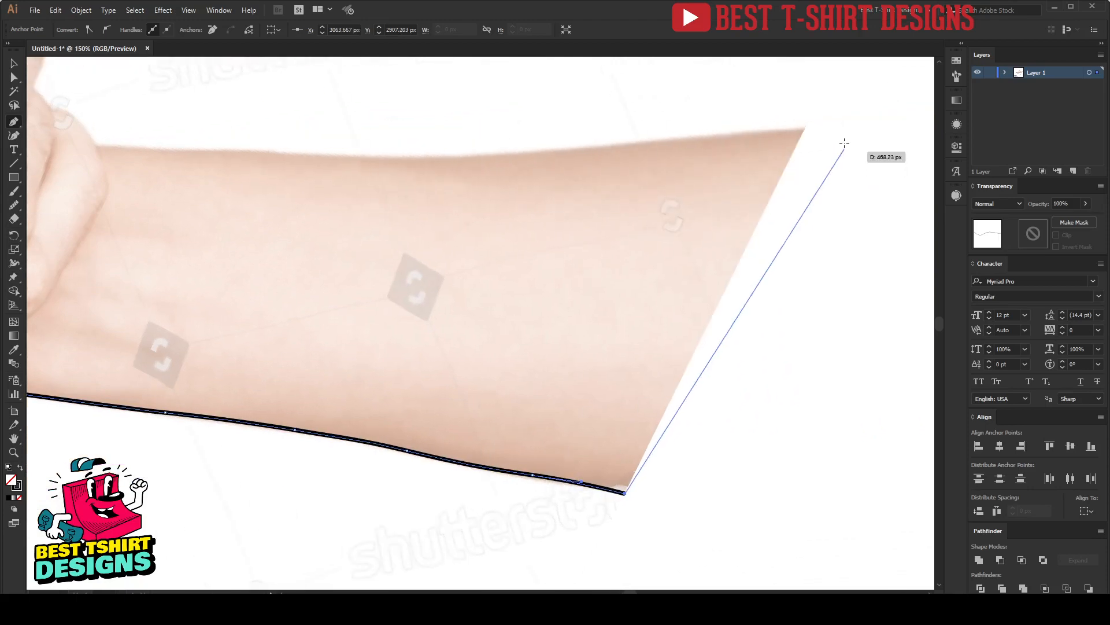
Trace the right forearm's slanted cut end, and carry the outline back along its upper edge to the hand
click(806, 128)
drag(640, 145, 590, 150)
drag(378, 157, 311, 156)
drag(249, 160, 378, 209)
drag(294, 198, 225, 199)
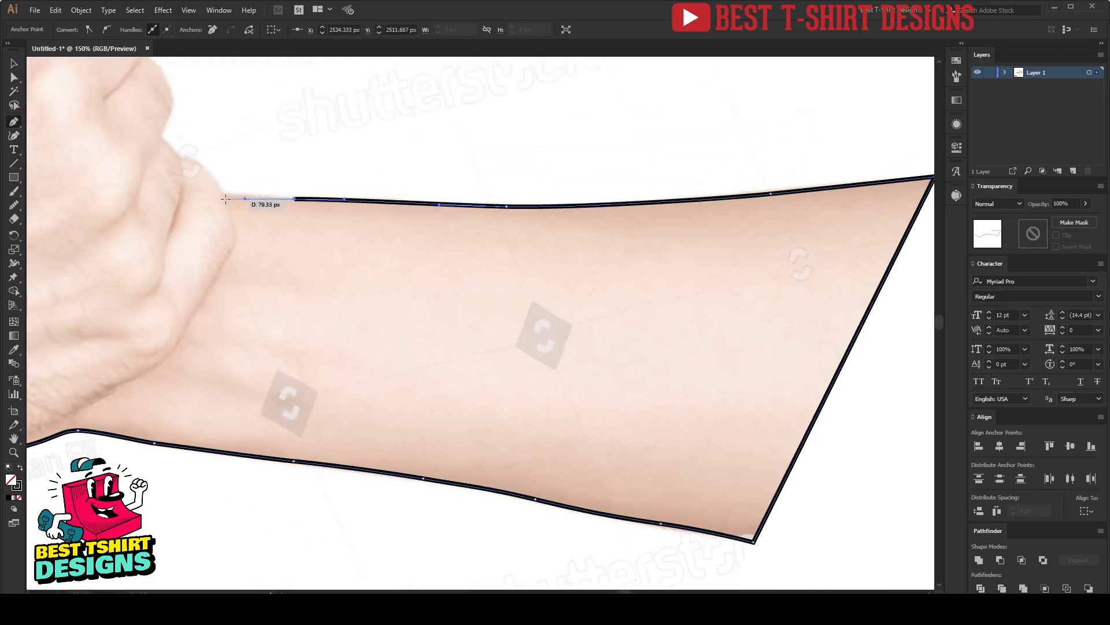
click(224, 195)
Continue the outline from the right wrist over the small knuckle bumps along the clasped hand's outer edge
drag(190, 165, 312, 181)
scroll(346, 215, up, 1)
drag(311, 180, 403, 218)
click(311, 181)
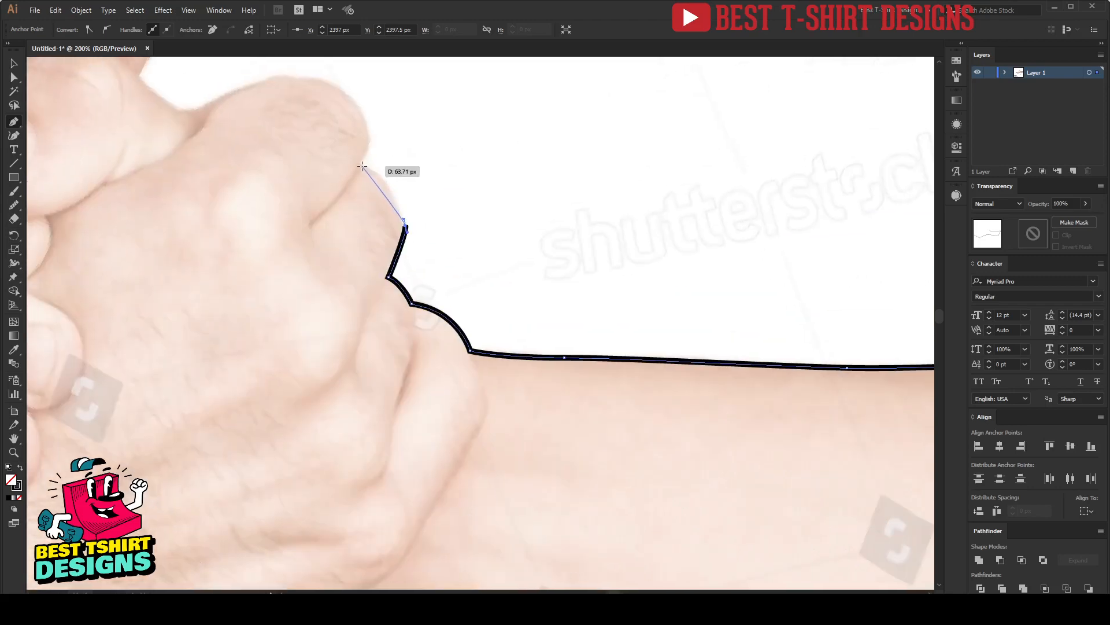
drag(362, 166, 330, 155)
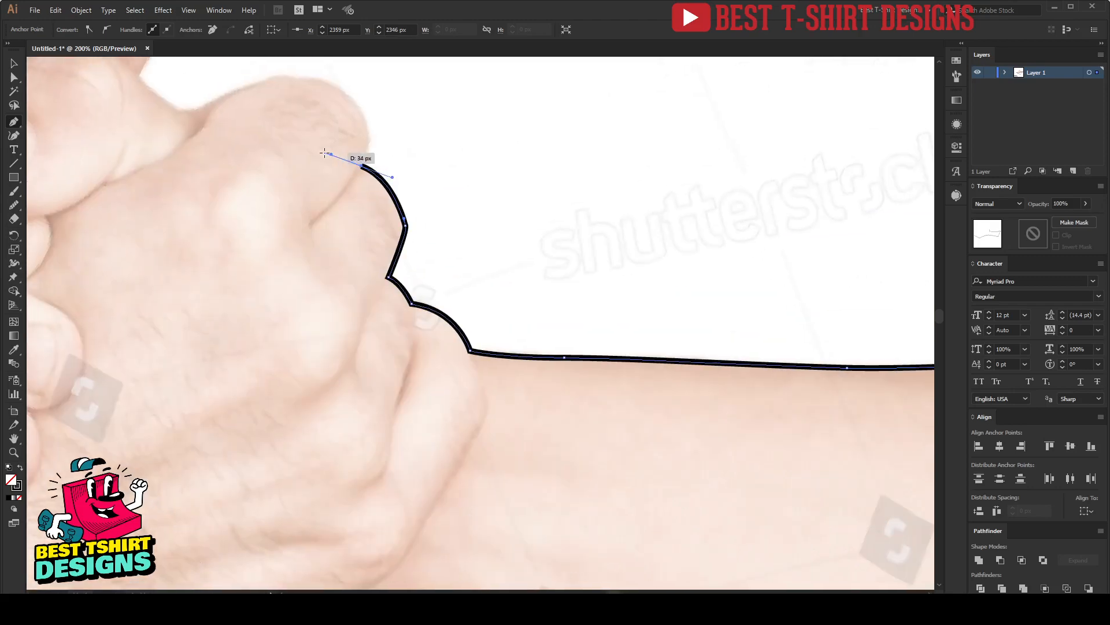
click(361, 167)
Carry the outline over the uppermost knuckle, into the dip beside it and up to the base of the raised thumb
drag(461, 190, 583, 245)
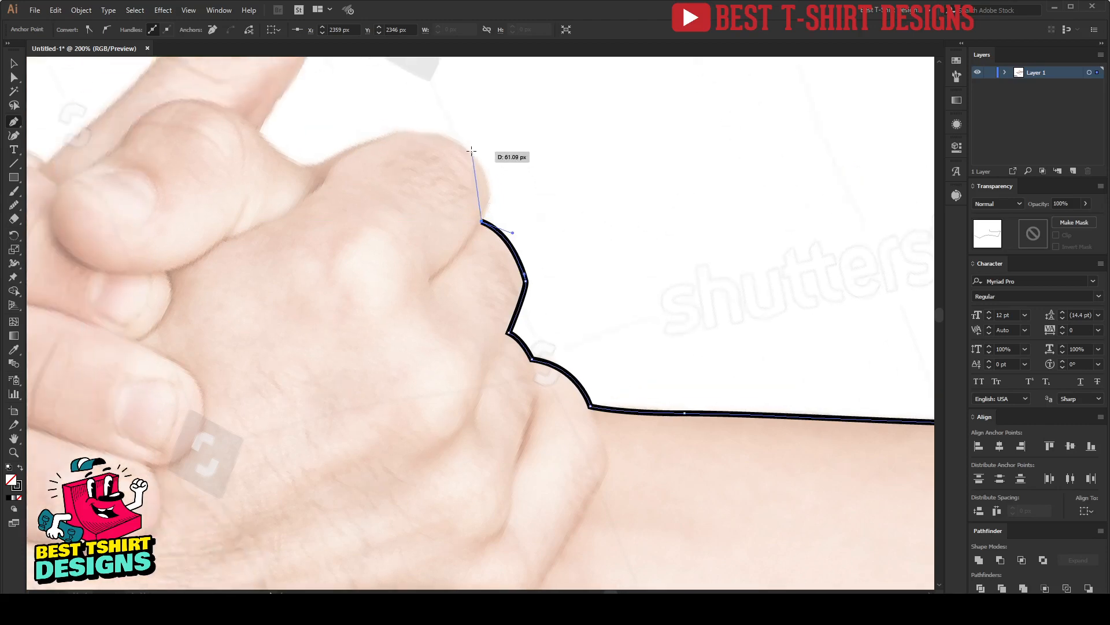
drag(468, 149, 358, 143)
drag(305, 166, 248, 117)
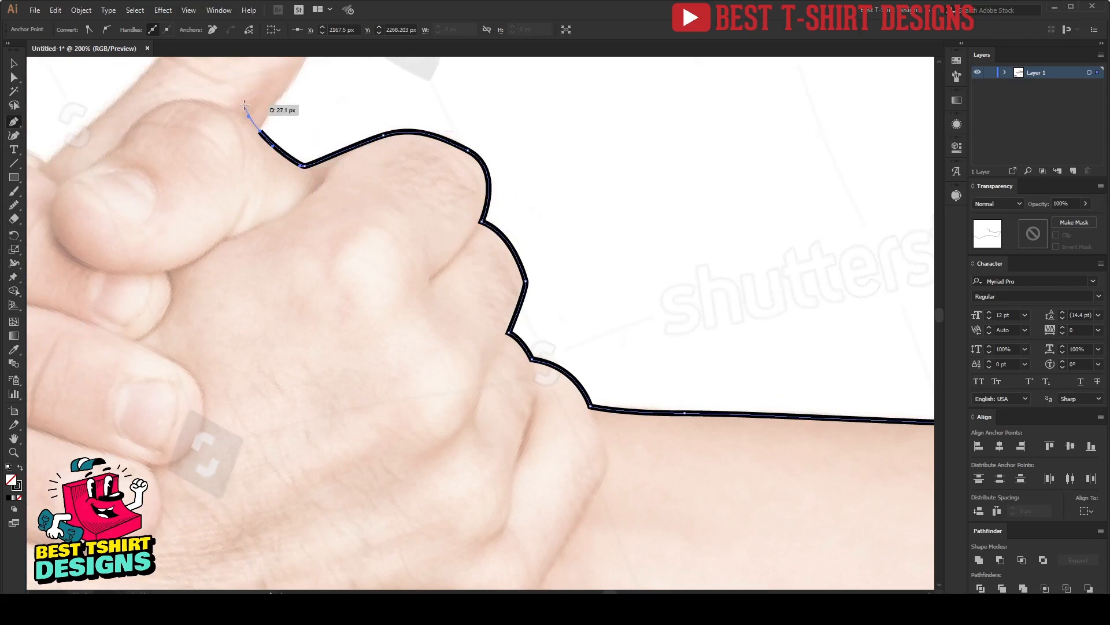
Trace the raised thumb up its inner edge, around the tip and down its outer edge to the skin creases
drag(363, 143, 493, 320)
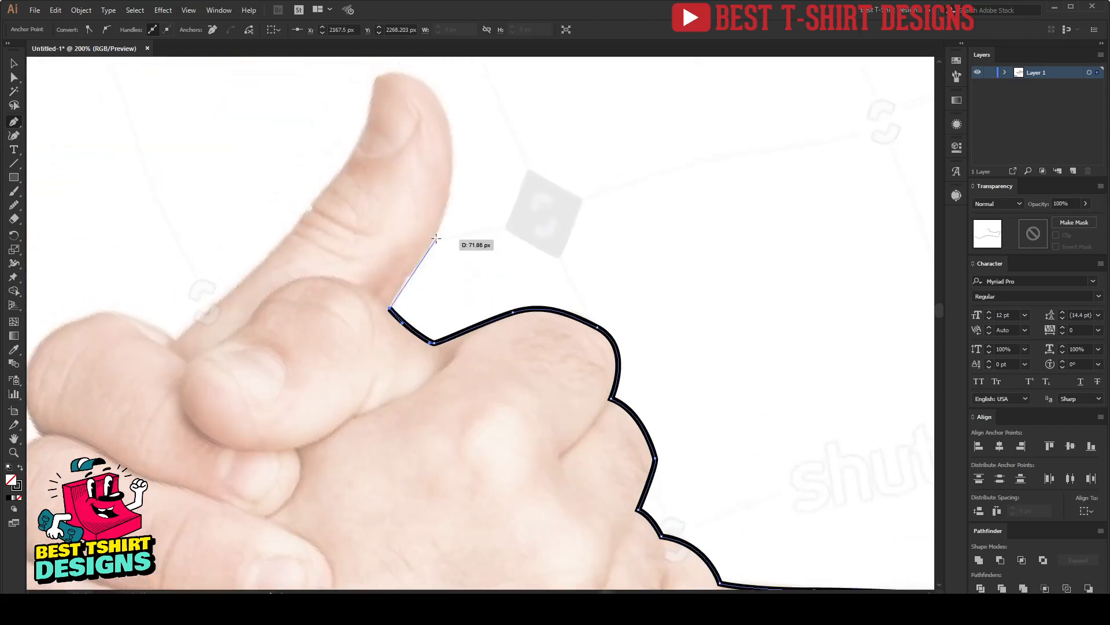
drag(443, 219, 450, 193)
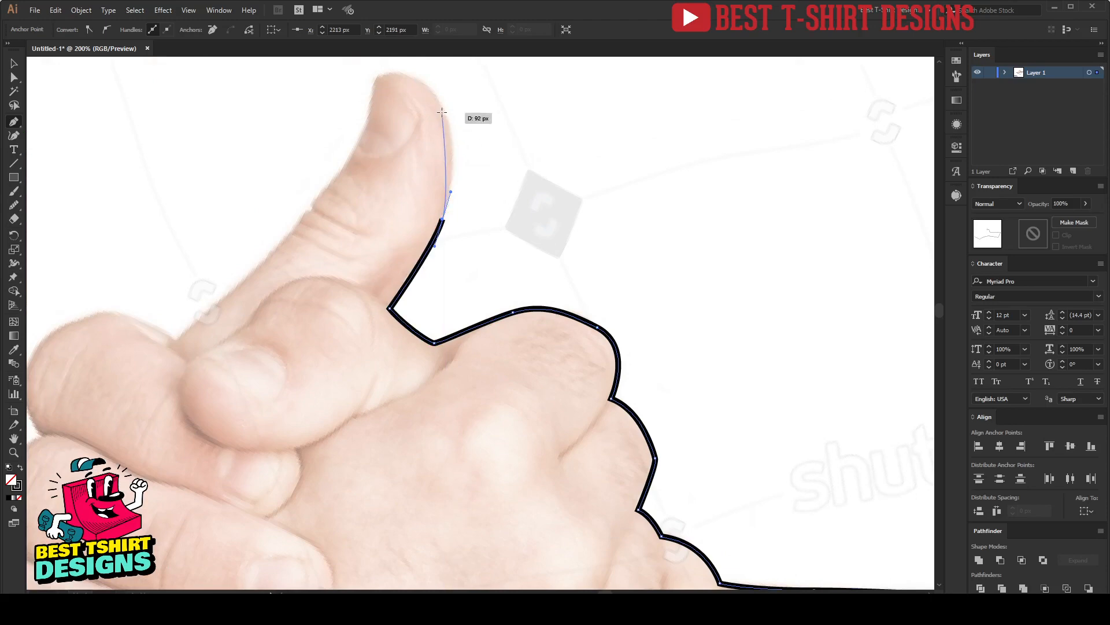
drag(439, 101, 419, 77)
key(ctrl+z)
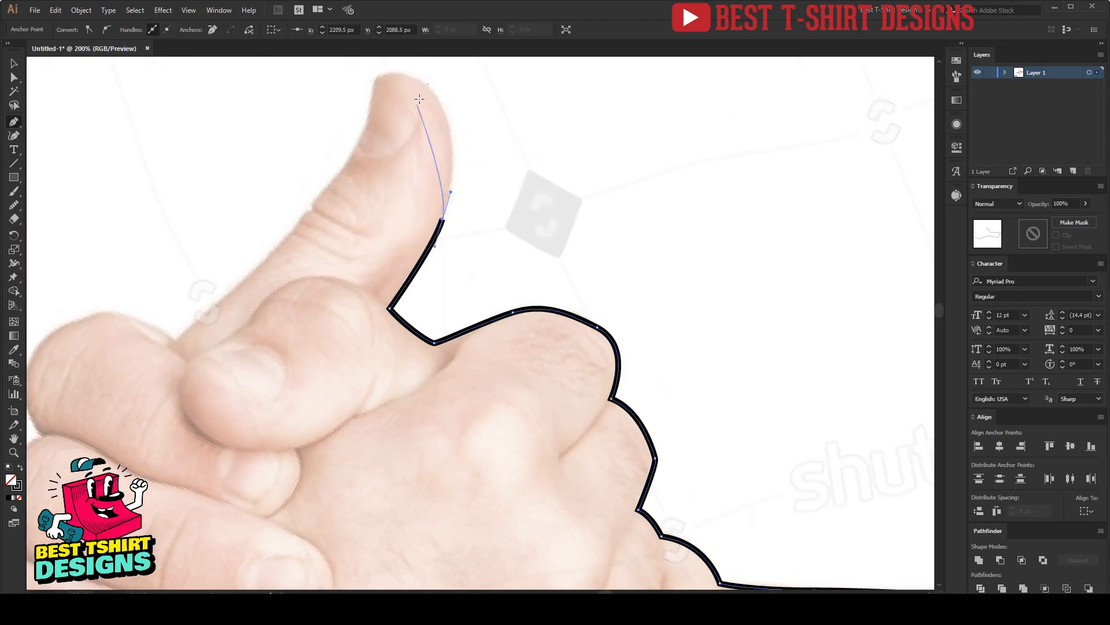
scroll(446, 168, up, 3)
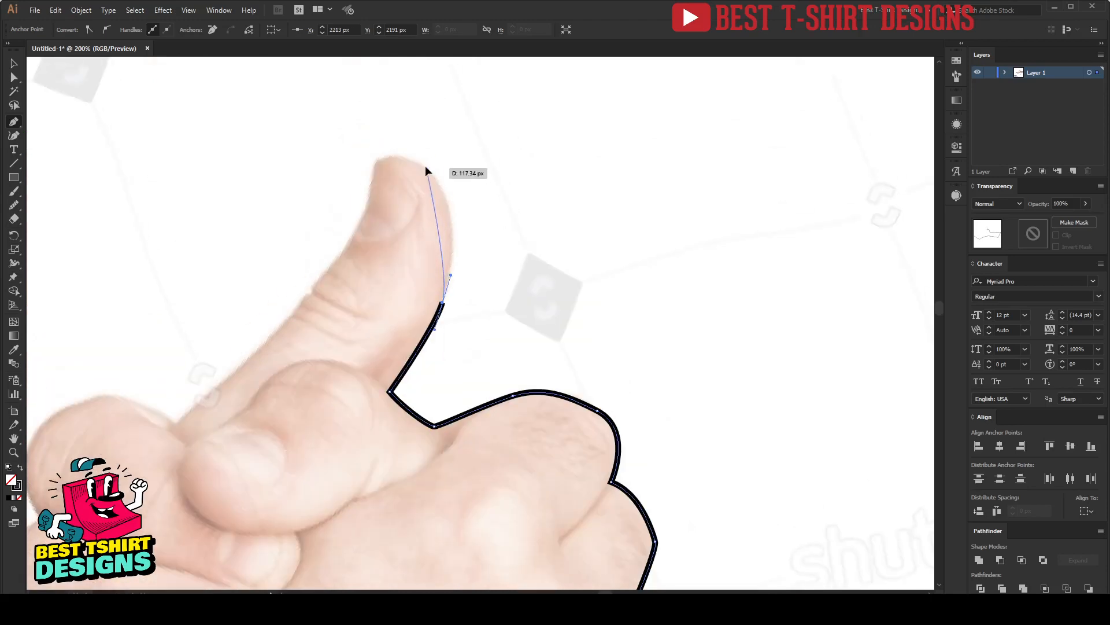
drag(426, 168, 383, 138)
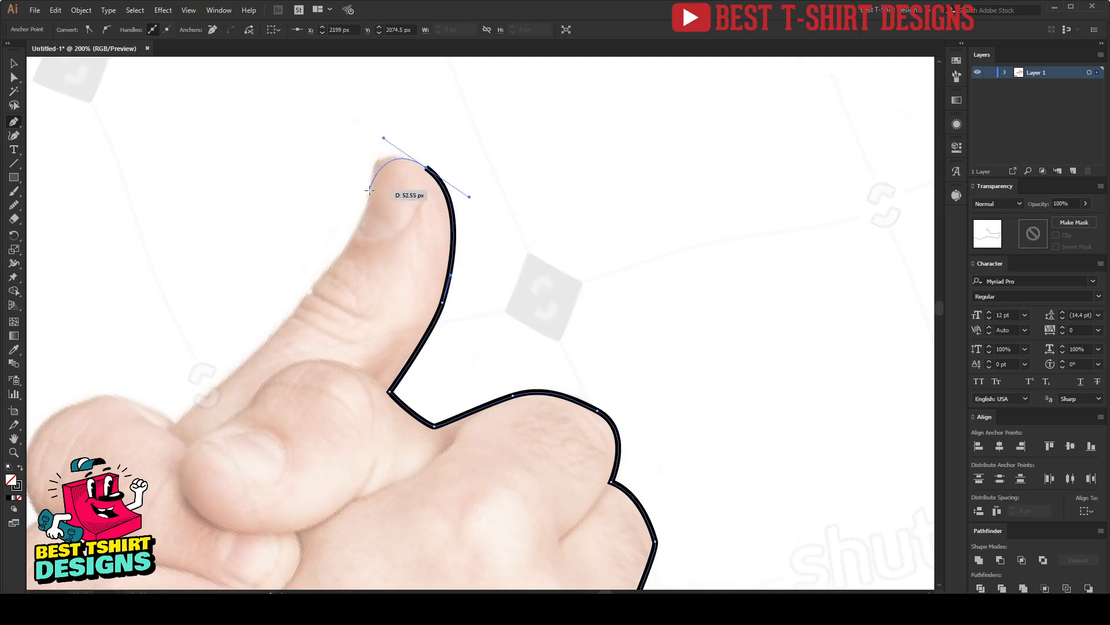
drag(369, 192, 367, 208)
drag(326, 274, 310, 311)
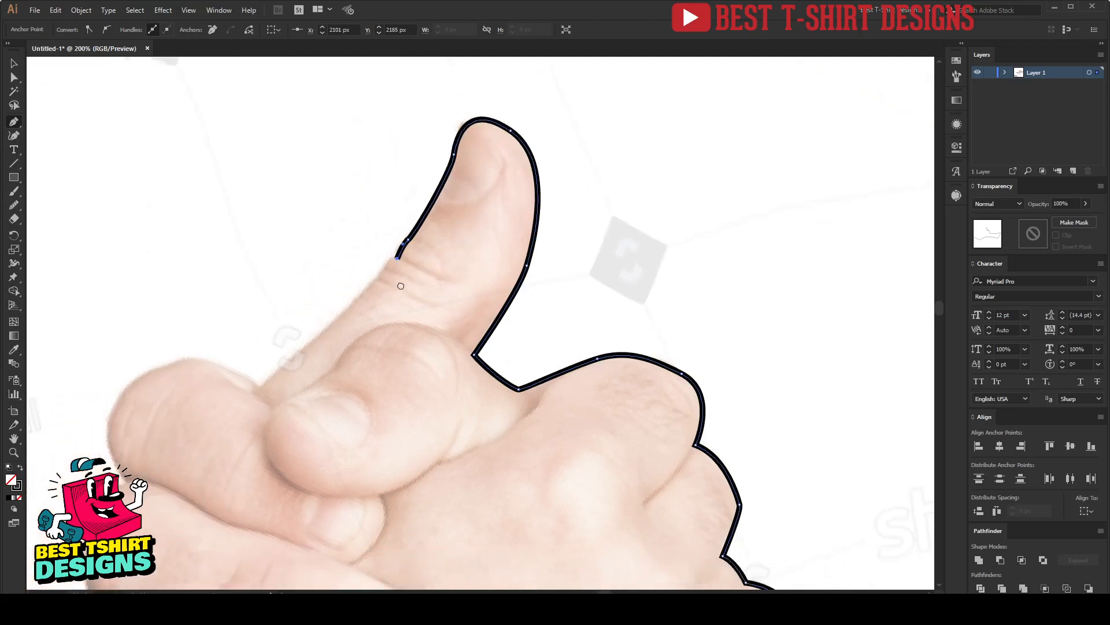
Outline the small crease bumps on the thumb and follow its outer edge down to the uppermost finger
key(ctrl+equal)
key(ctrl+equal)
drag(381, 249, 371, 277)
key(ctrl+z)
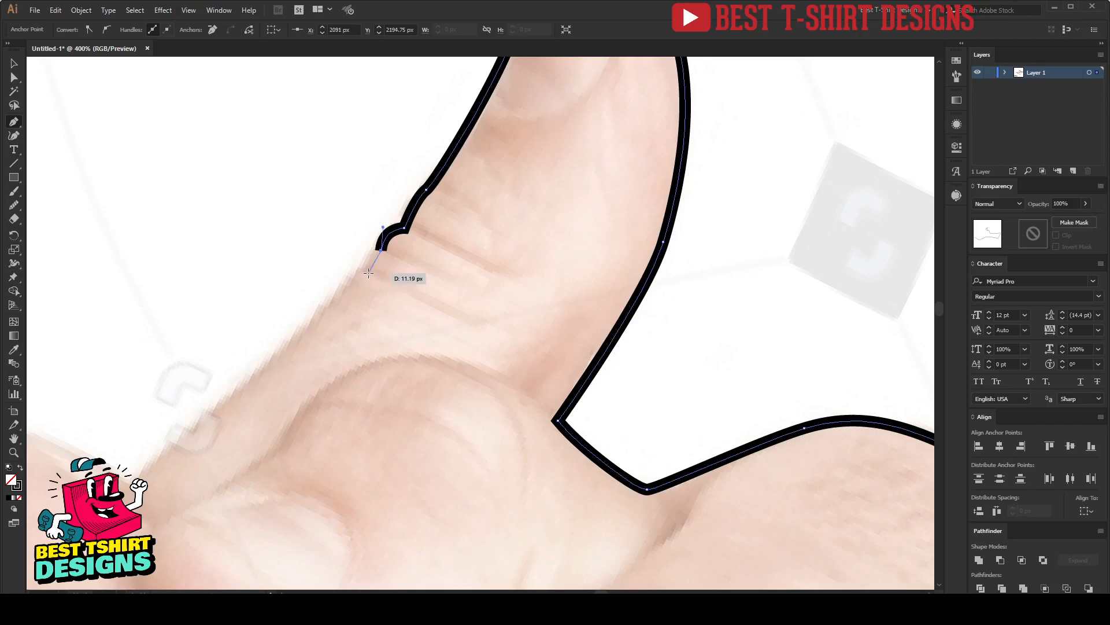
drag(371, 288, 315, 317)
click(367, 272)
drag(269, 361, 250, 374)
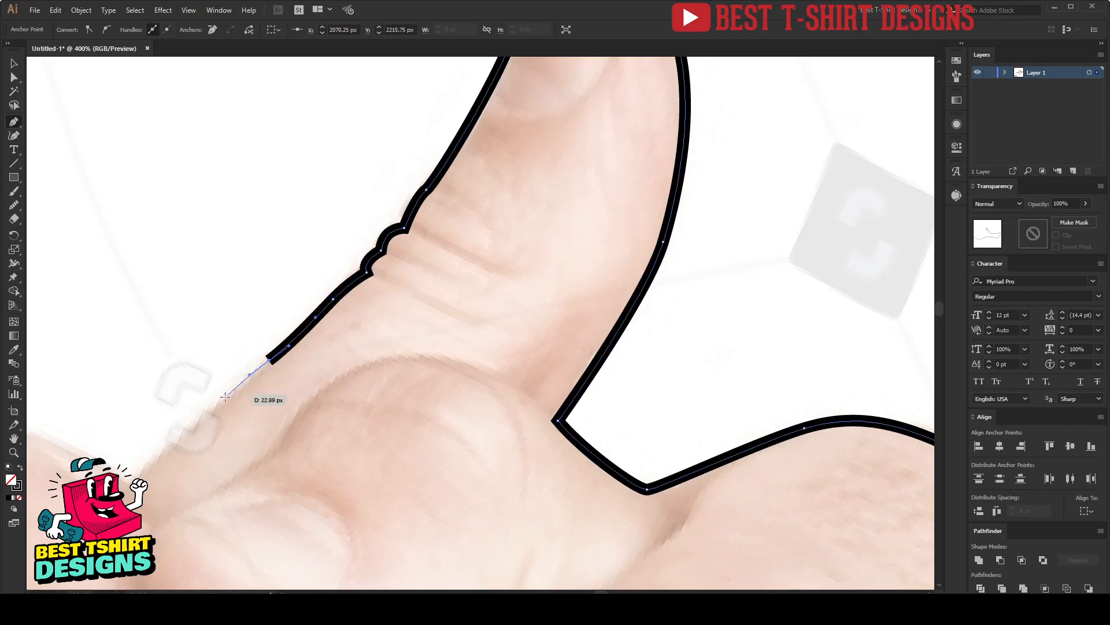
drag(195, 425, 183, 436)
click(135, 484)
Trace the outline around the uppermost finger of the left hand to the notch above the second finger
drag(203, 366, 531, 313)
drag(350, 380, 224, 410)
drag(170, 469, 158, 512)
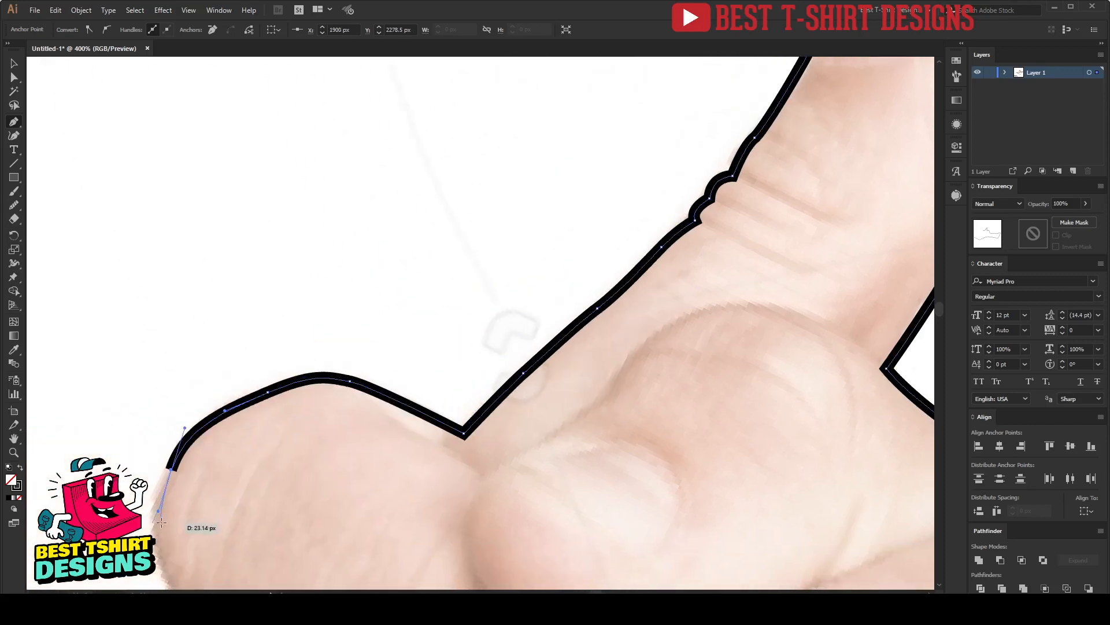
drag(177, 443, 189, 215)
drag(171, 335, 178, 357)
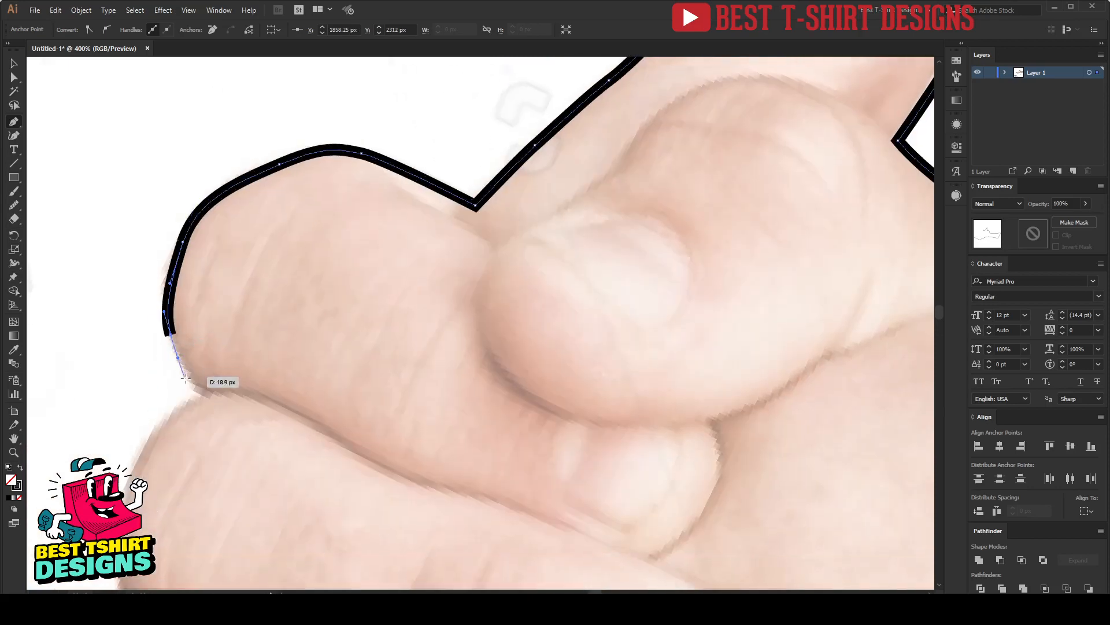
drag(206, 395, 343, 167)
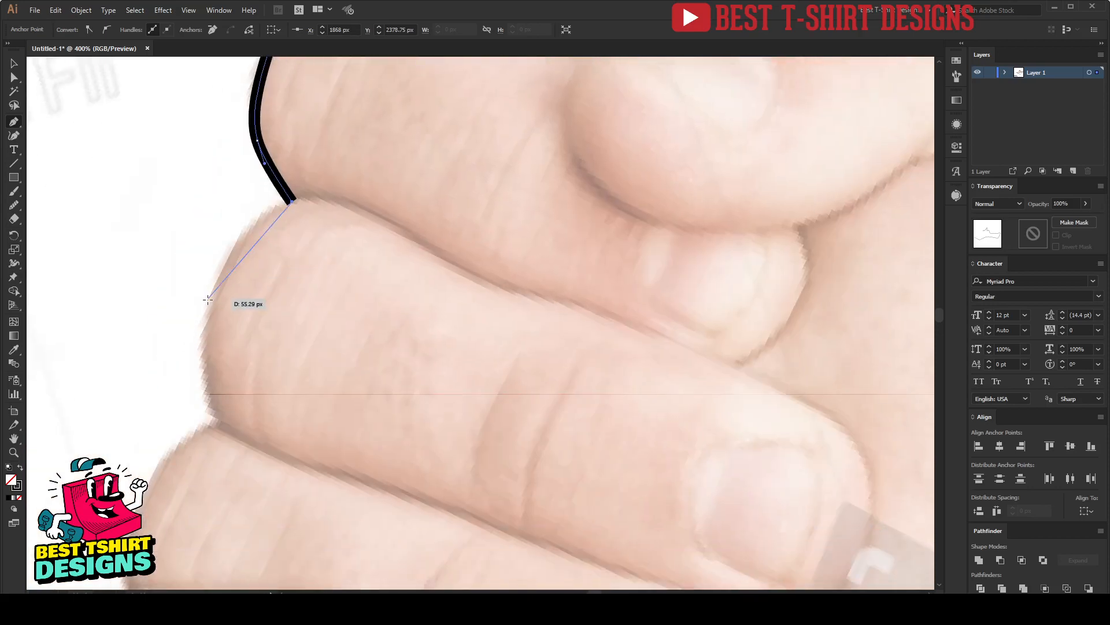
drag(210, 303, 207, 363)
click(221, 428)
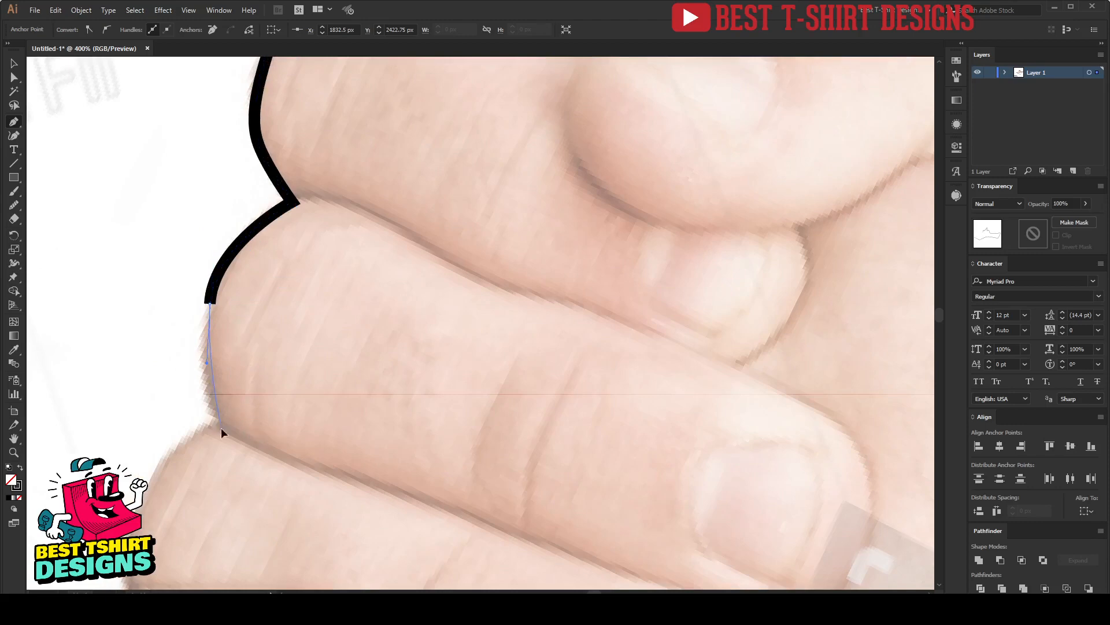
drag(291, 373, 333, 214)
key(ctrl+z)
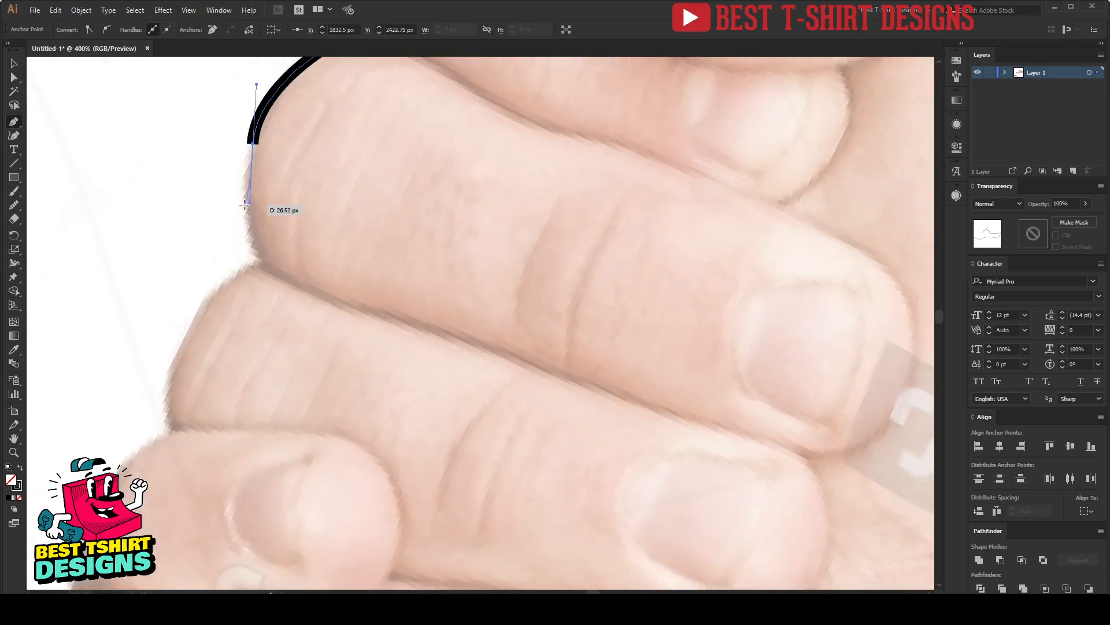
drag(244, 207, 249, 231)
key(ctrl+z)
key(ctrl+z)
scroll(261, 153, up, 1)
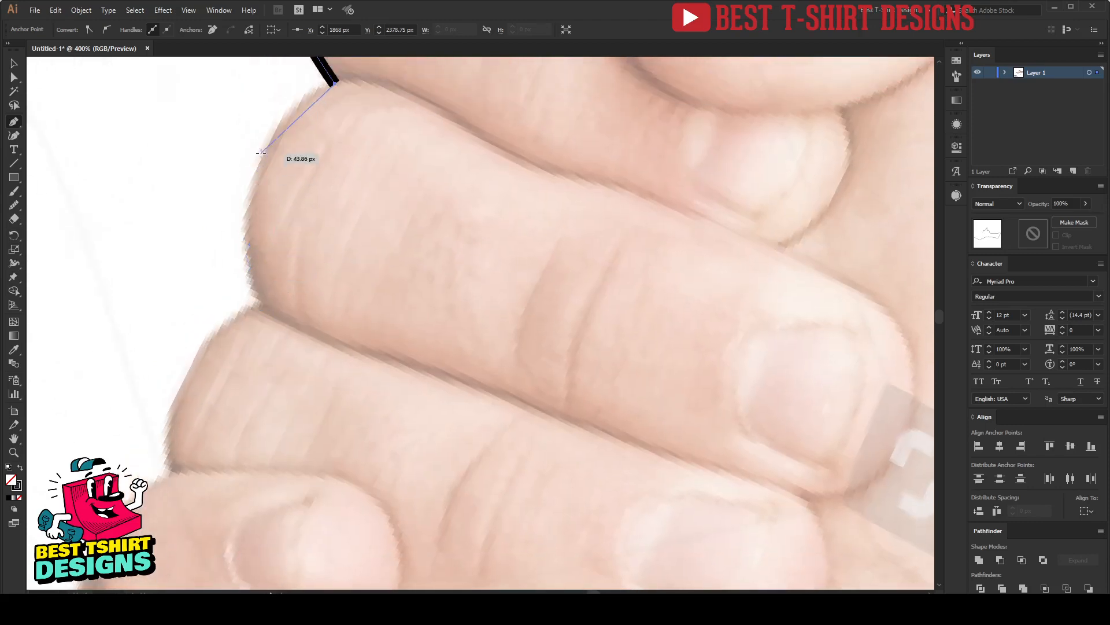
Trace the rounded outer edges of the second and third fingers, with corner points at the notches between the fingers
drag(259, 164, 241, 226)
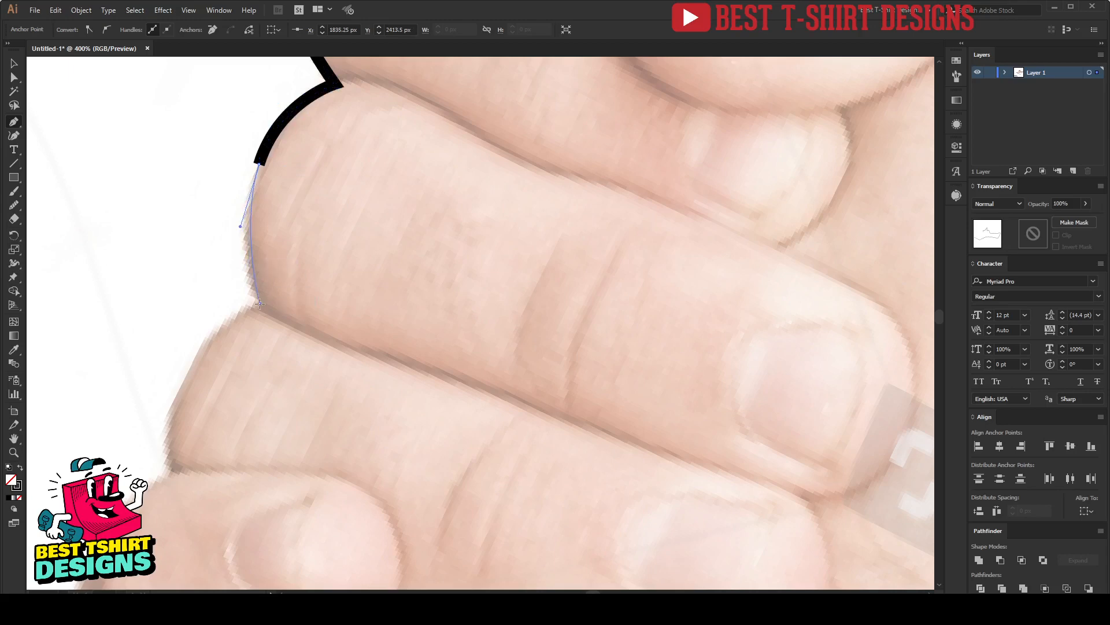
click(260, 304)
drag(296, 261, 346, 136)
drag(223, 276, 332, 225)
click(219, 346)
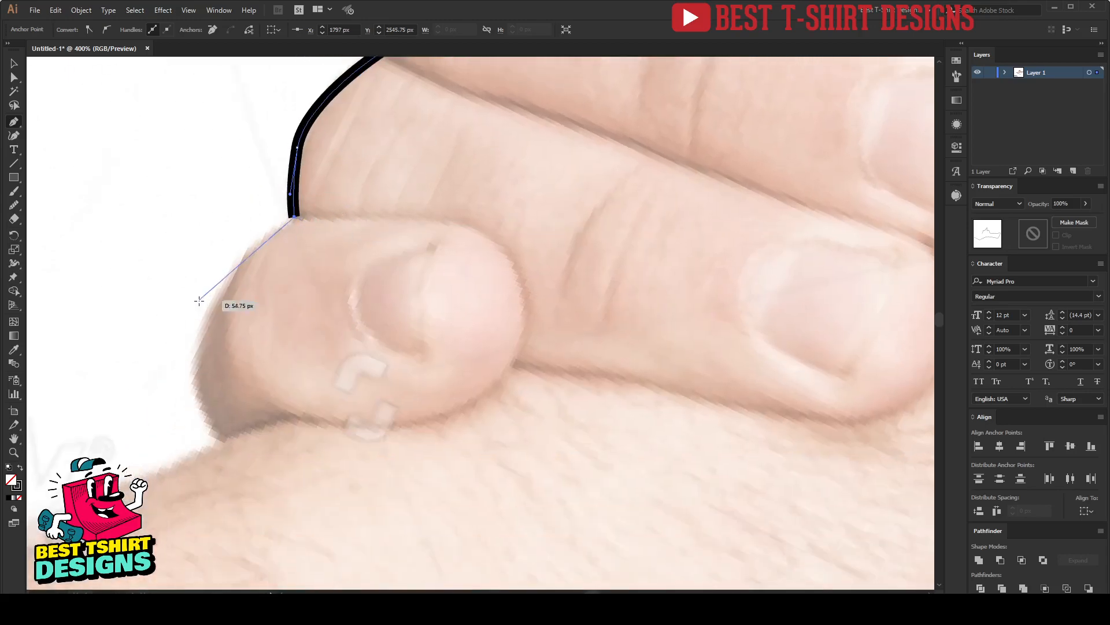
Trace the little finger's rounded outer edge down to the point where it meets the left forearm
drag(238, 262, 210, 300)
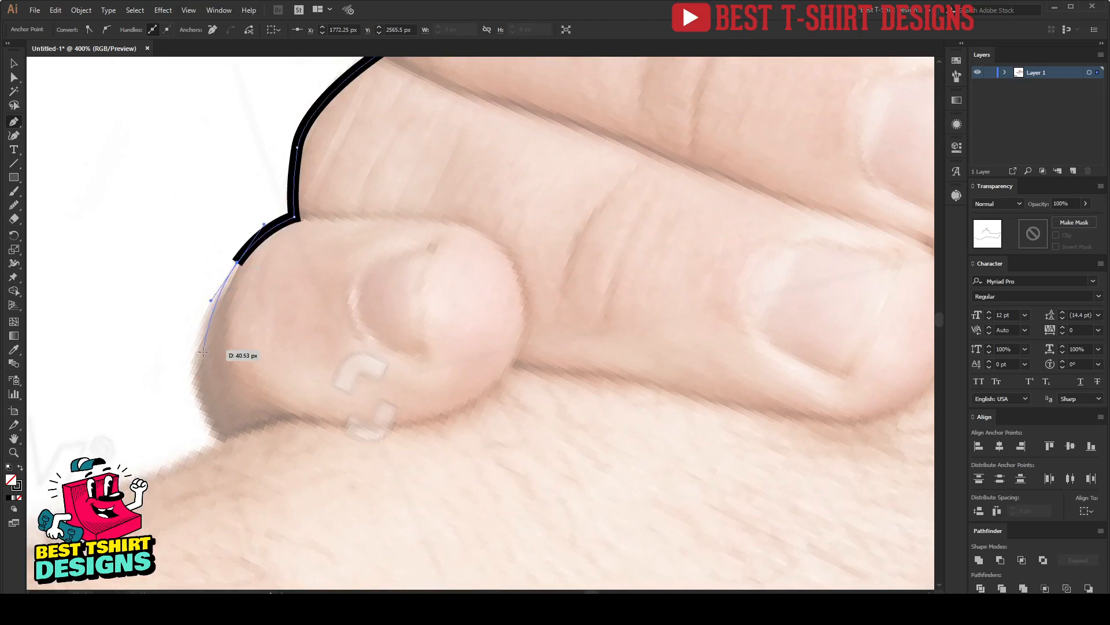
drag(196, 371, 200, 403)
click(222, 438)
key(ctrl+minus)
key(ctrl+minus)
key(ctrl+minus)
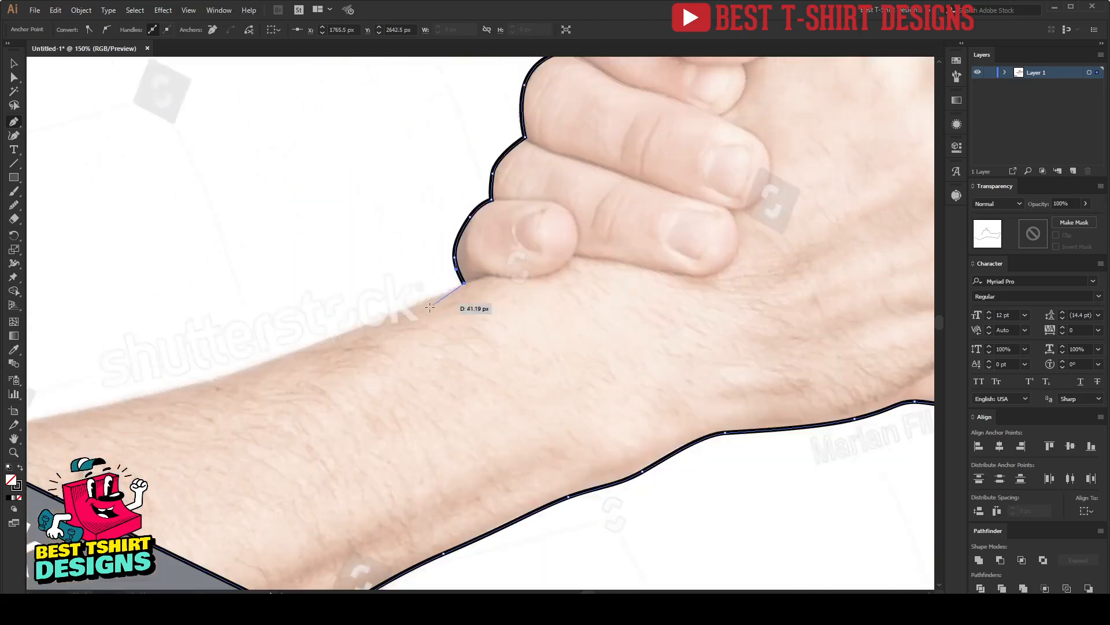
drag(365, 329, 334, 341)
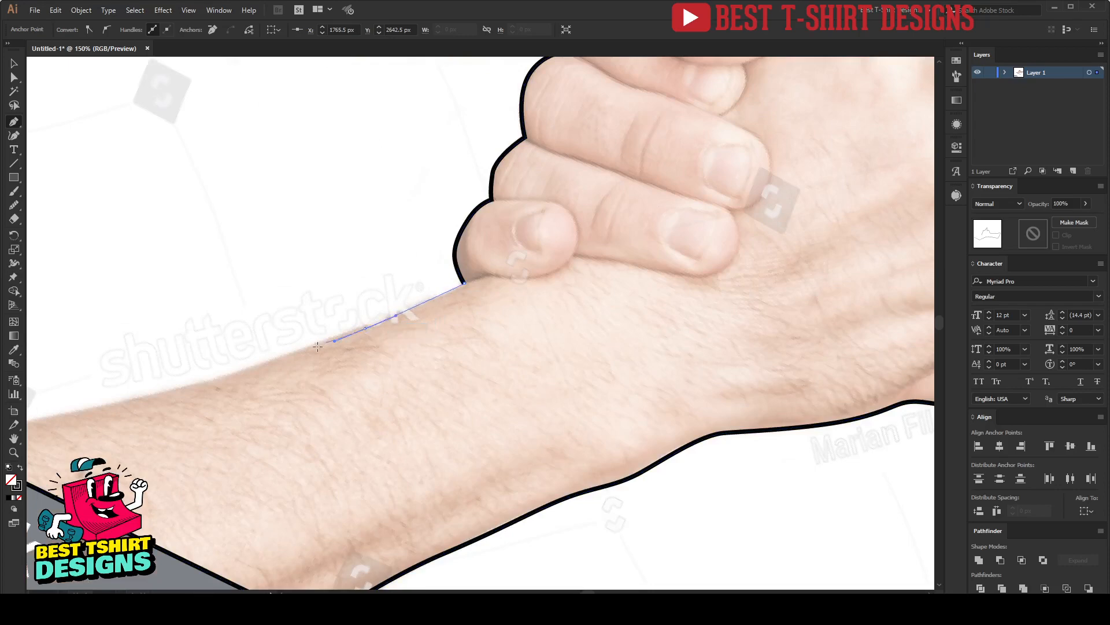
mouse_move(218, 377)
mouse_down()
mouse_move(243, 372)
mouse_move(202, 379)
mouse_up()
key(ctrl+z)
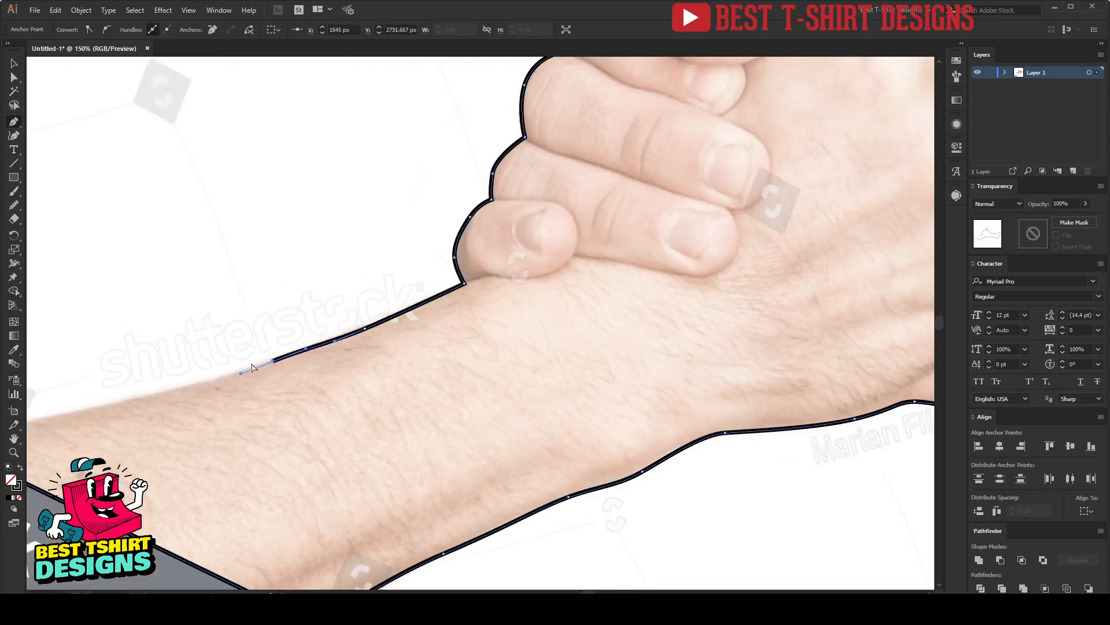
key(ctrl+z)
key(ctrl+z)
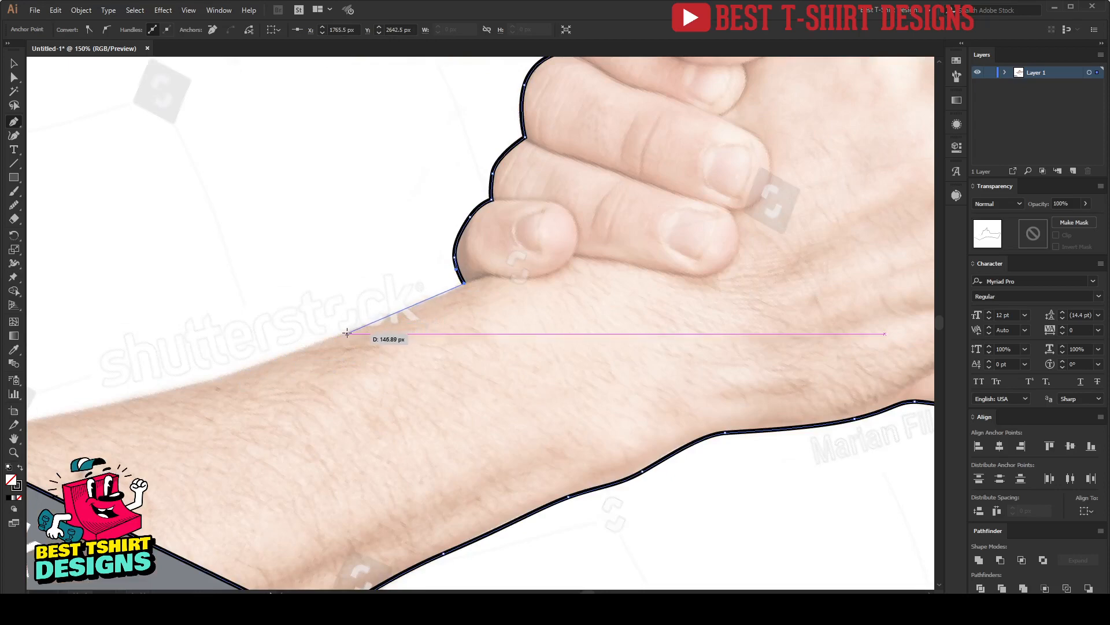
Trace the left forearm's upper edge back to the starting corner, close the handshake outline and deselect it
click(347, 333)
click(318, 347)
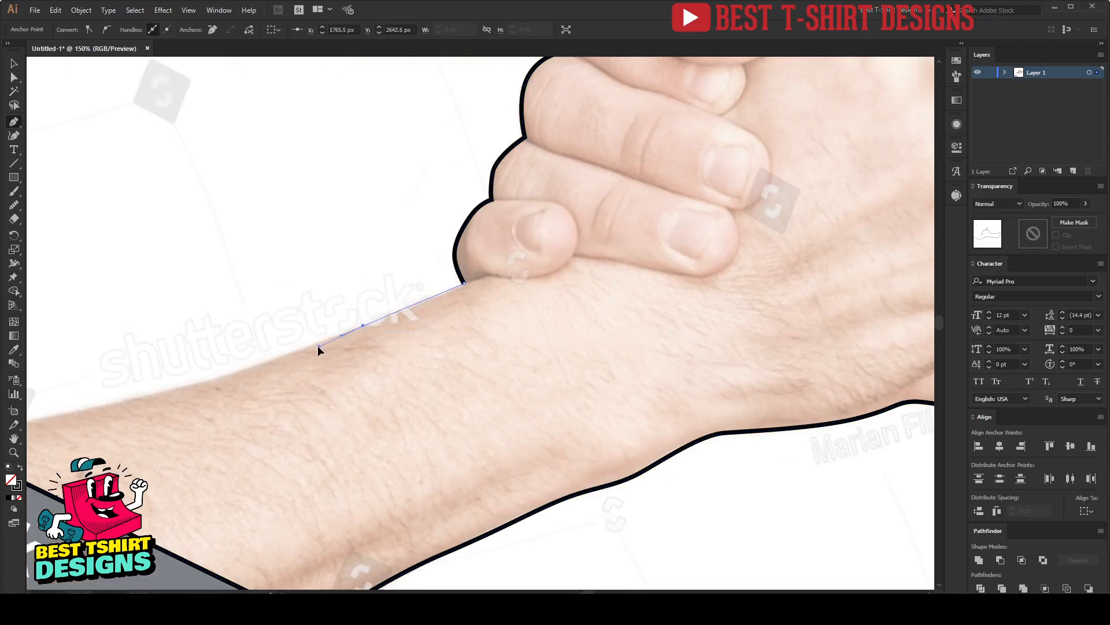
click(223, 376)
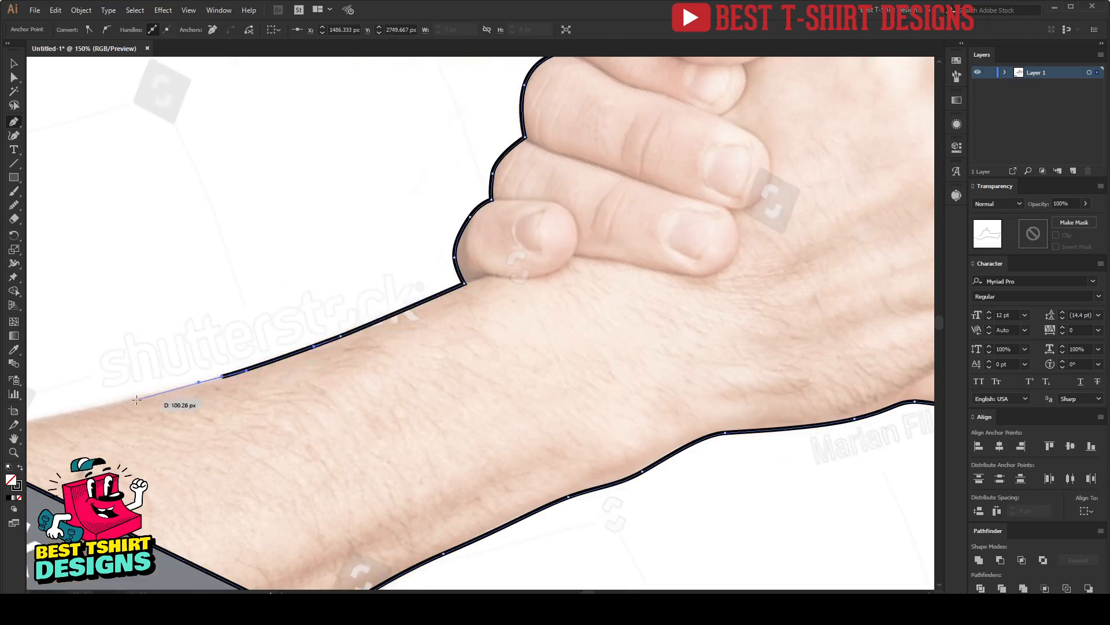
mouse_move(96, 407)
mouse_down()
mouse_move(66, 417)
mouse_move(330, 362)
mouse_up()
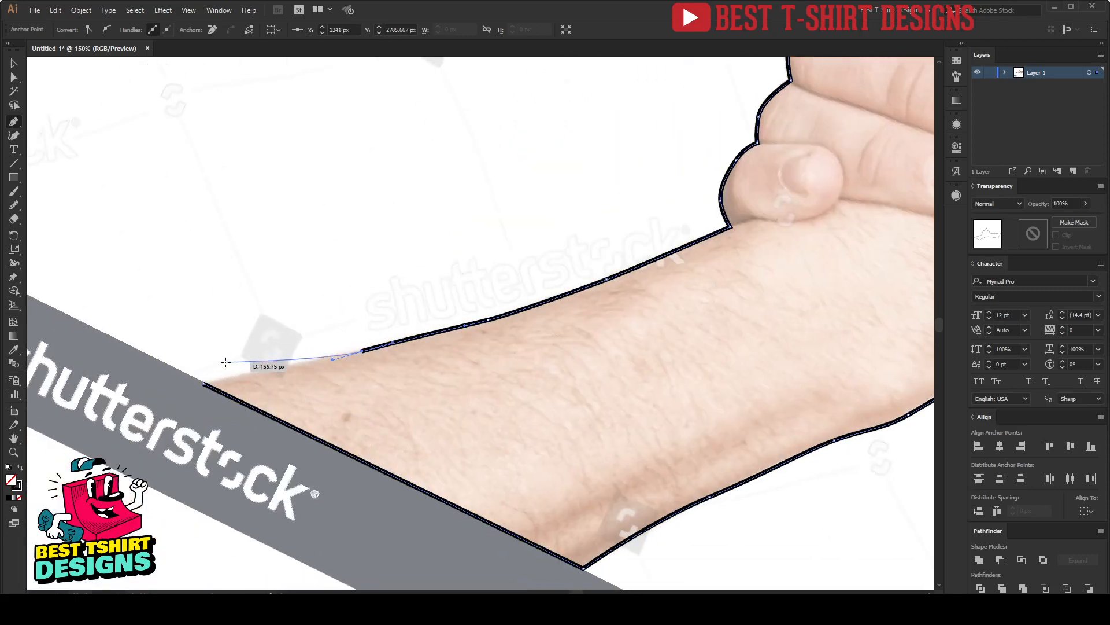
click(204, 383)
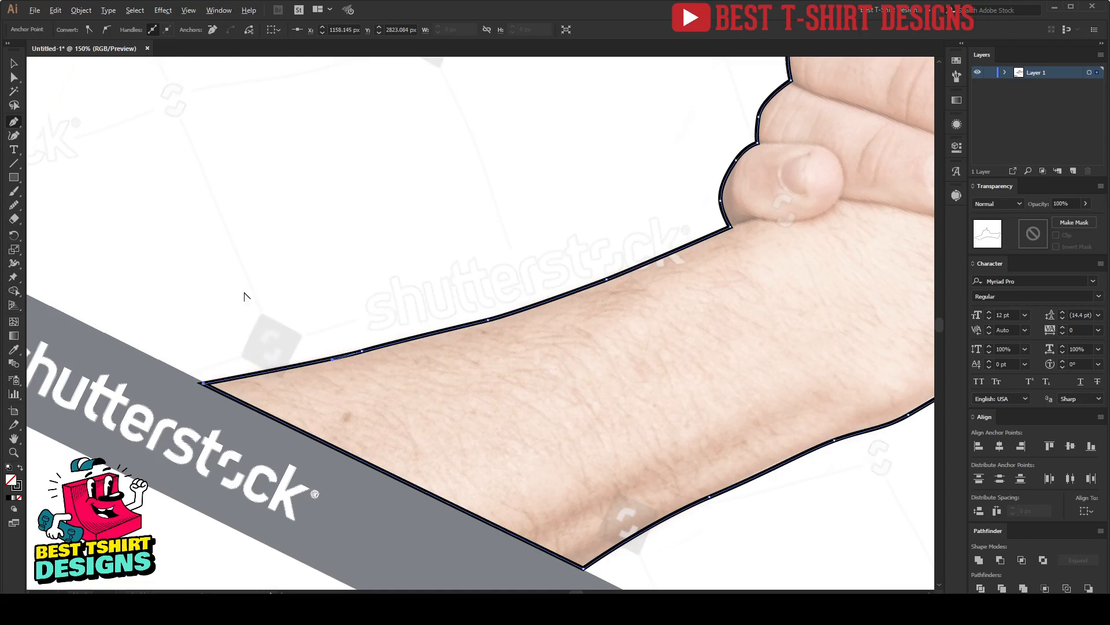
scroll(243, 295, down, 3)
key(v)
click(604, 359)
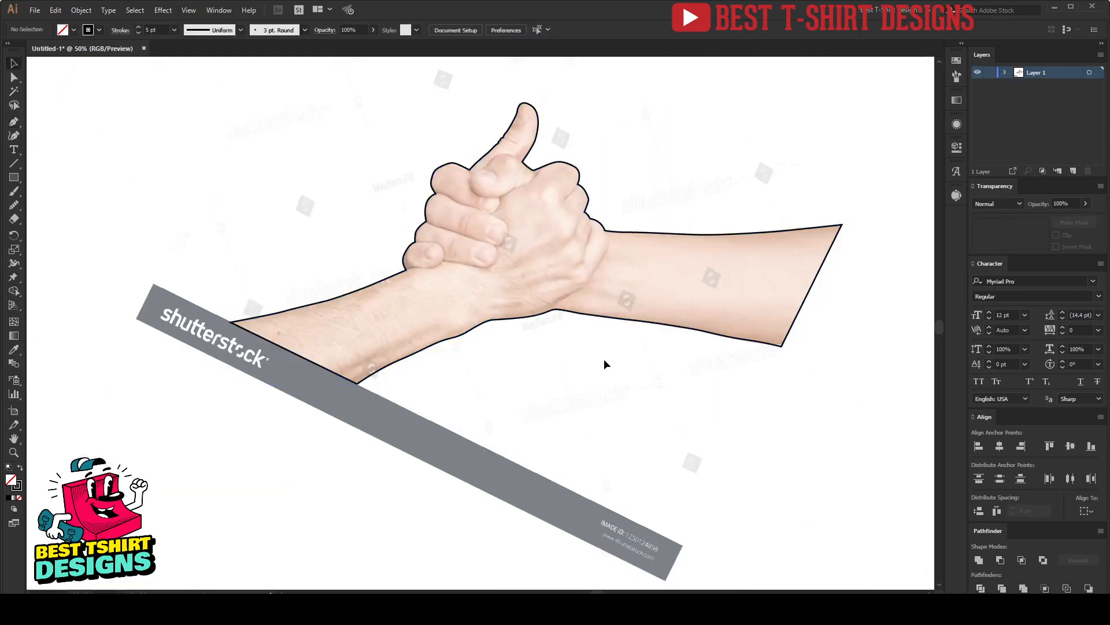
Trace the little finger's inner contour with the Pen tool, from the forearm junction around the fingertip to the notch below the third finger
scroll(615, 296, up, 2)
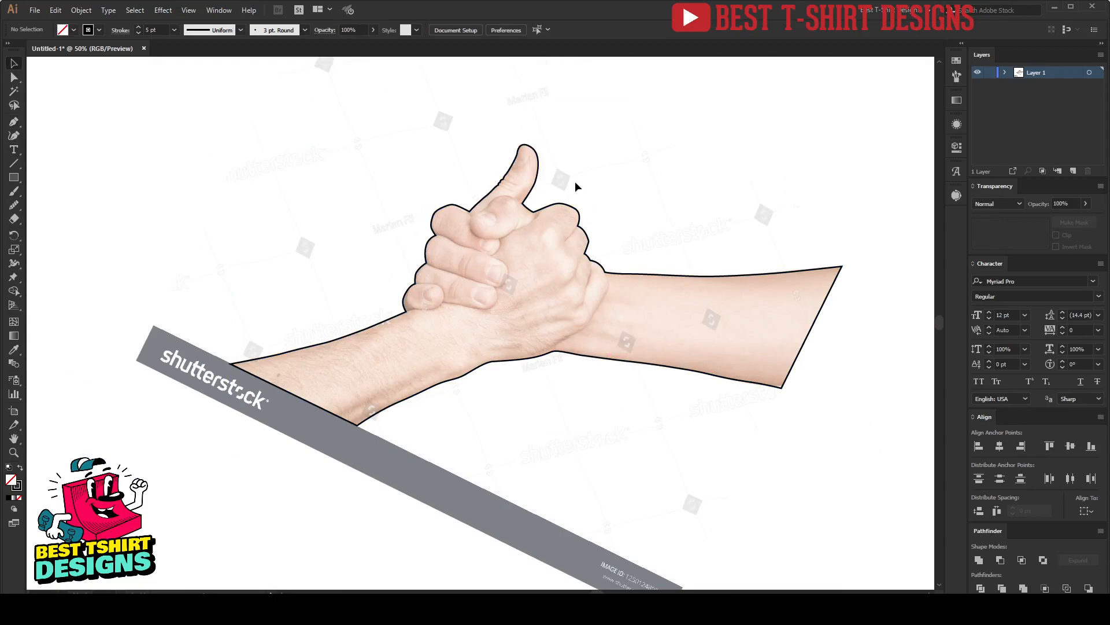
scroll(443, 276, up, 3)
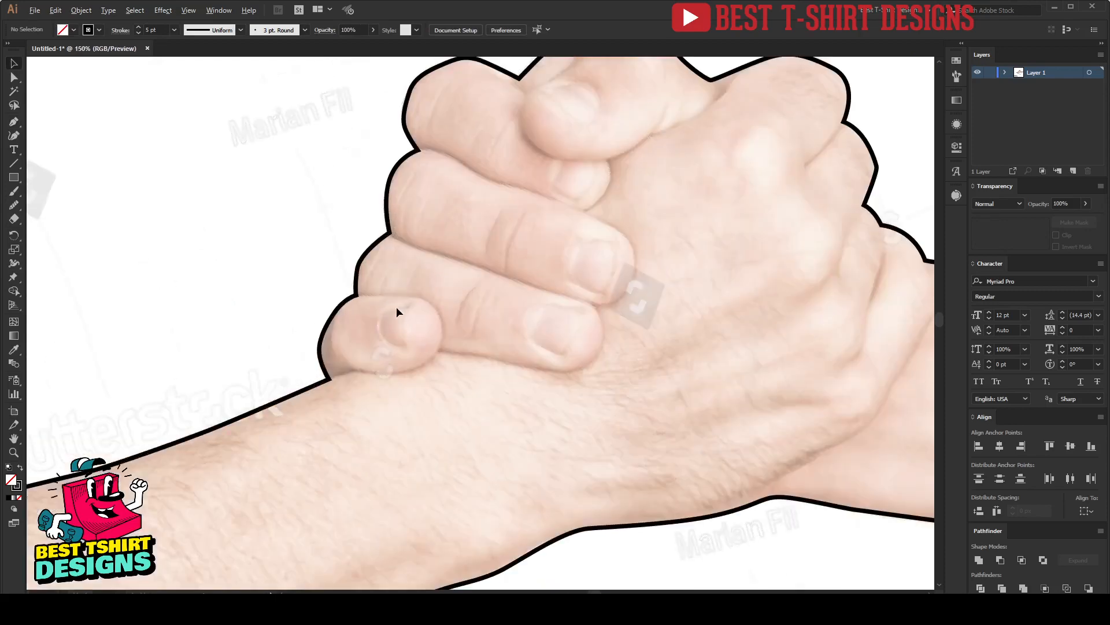
scroll(397, 309, up, 1)
key(p)
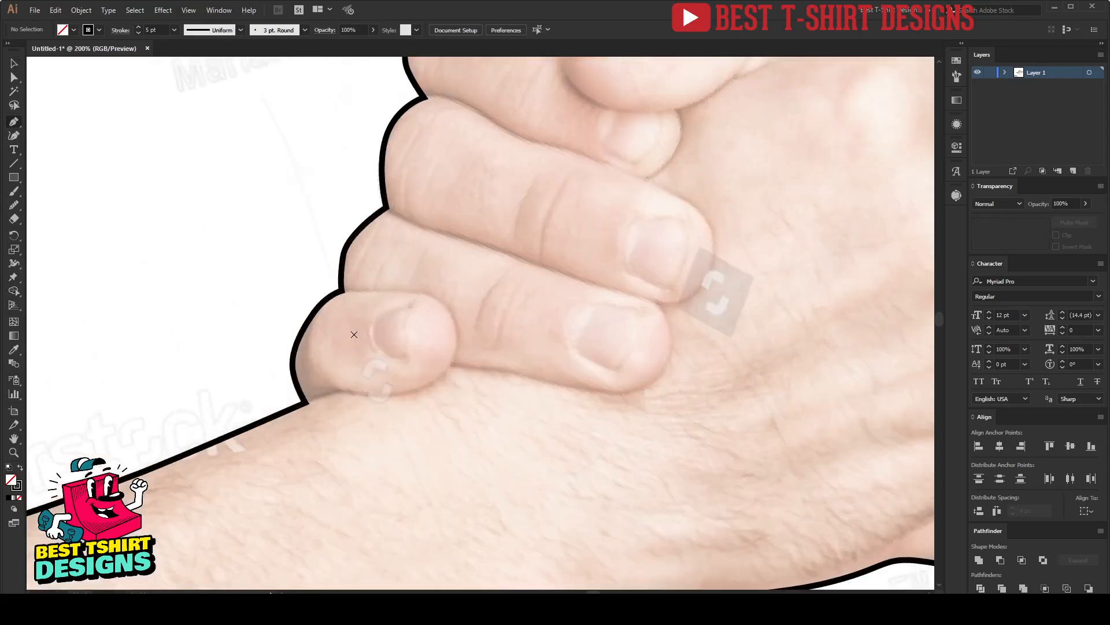
click(304, 403)
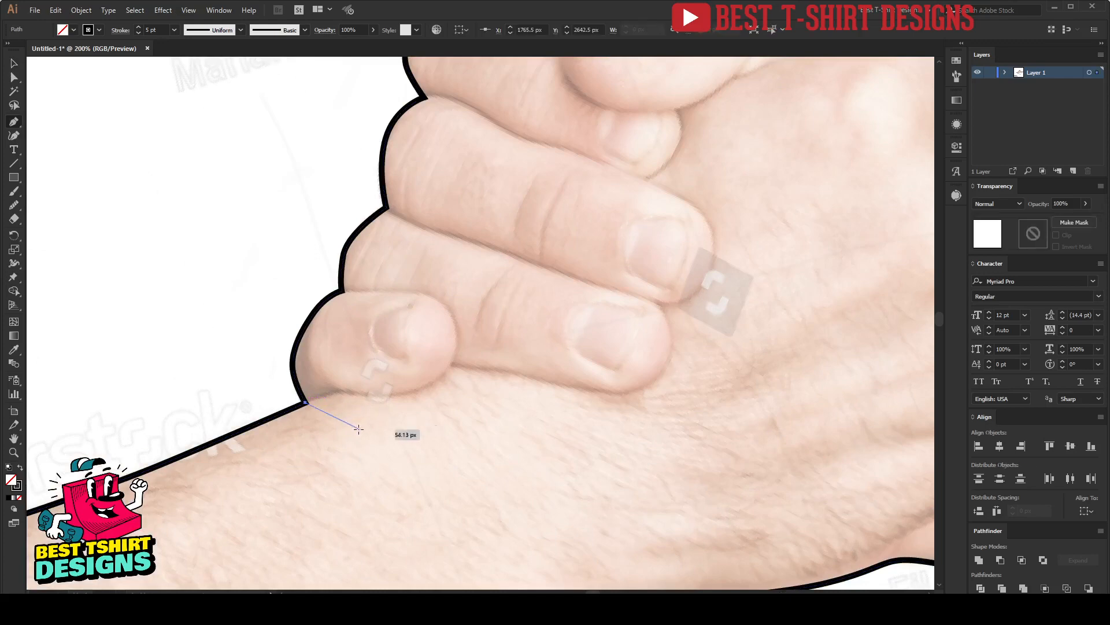
scroll(335, 396, up, 1)
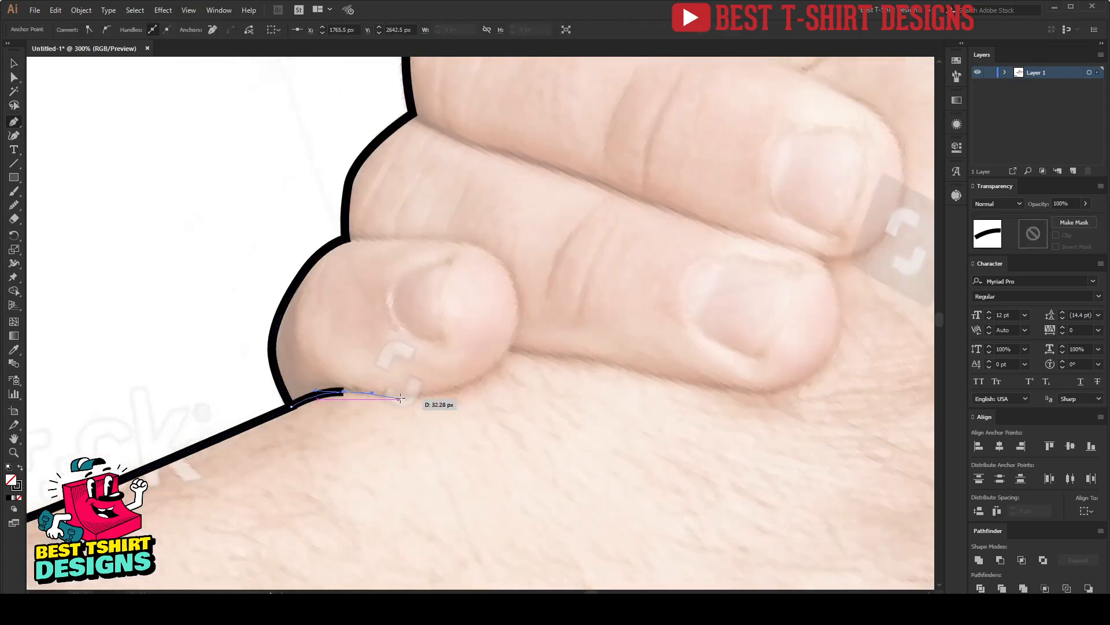
drag(451, 393, 478, 380)
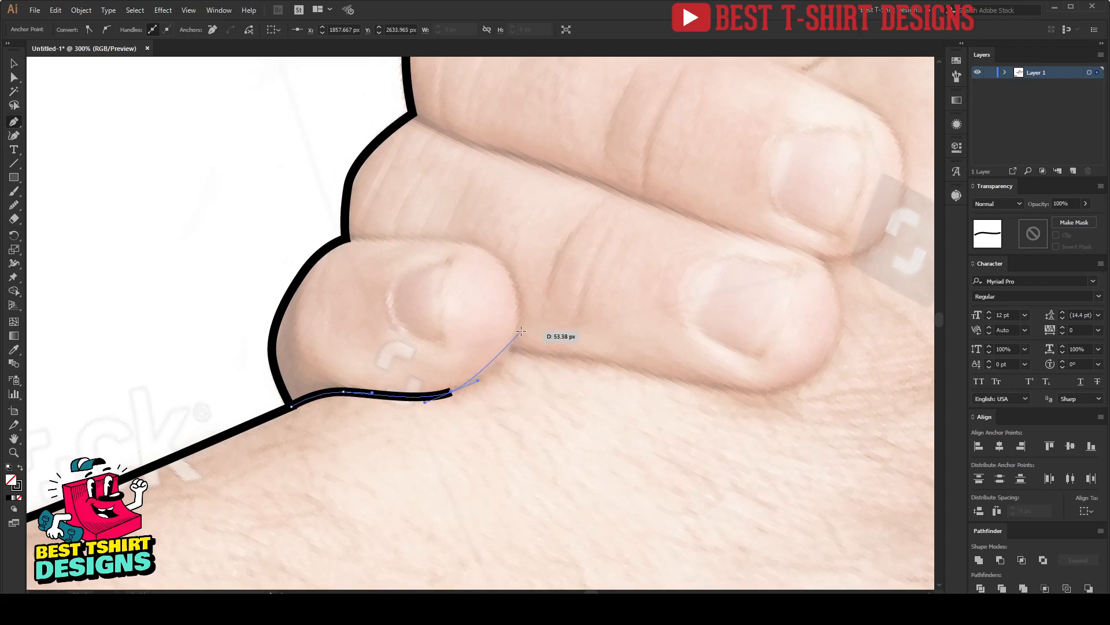
drag(521, 327, 524, 285)
drag(465, 240, 430, 236)
mouse_move(346, 237)
mouse_down()
mouse_move(509, 354)
mouse_move(478, 484)
mouse_move(347, 239)
mouse_up()
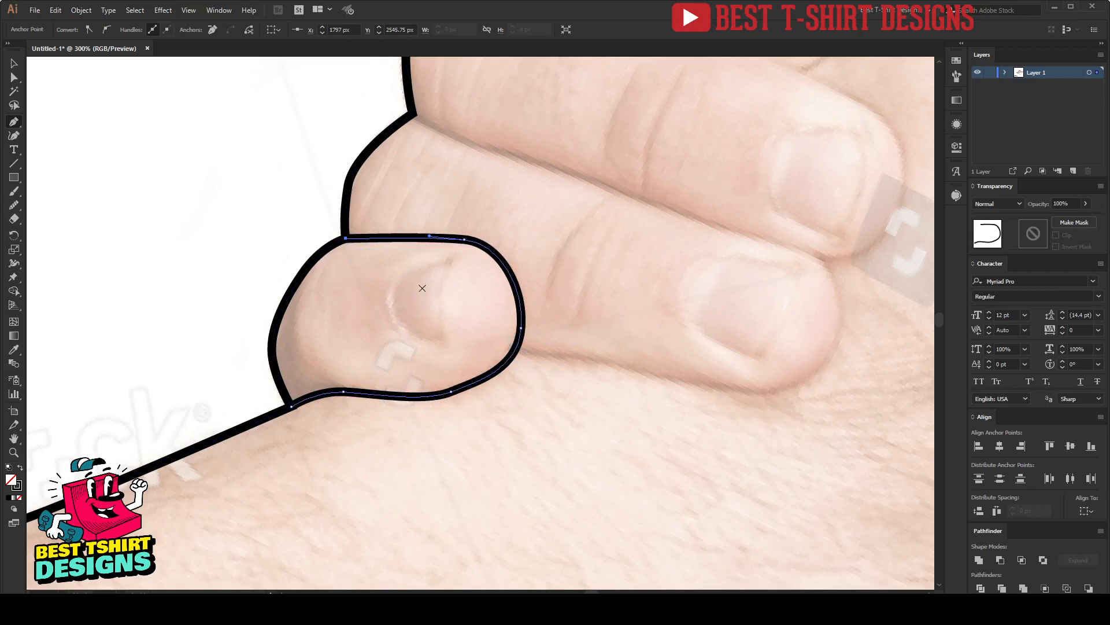
Draw the little finger's nail as a closed shape with a slightly curved edge and a rounded base
click(455, 259)
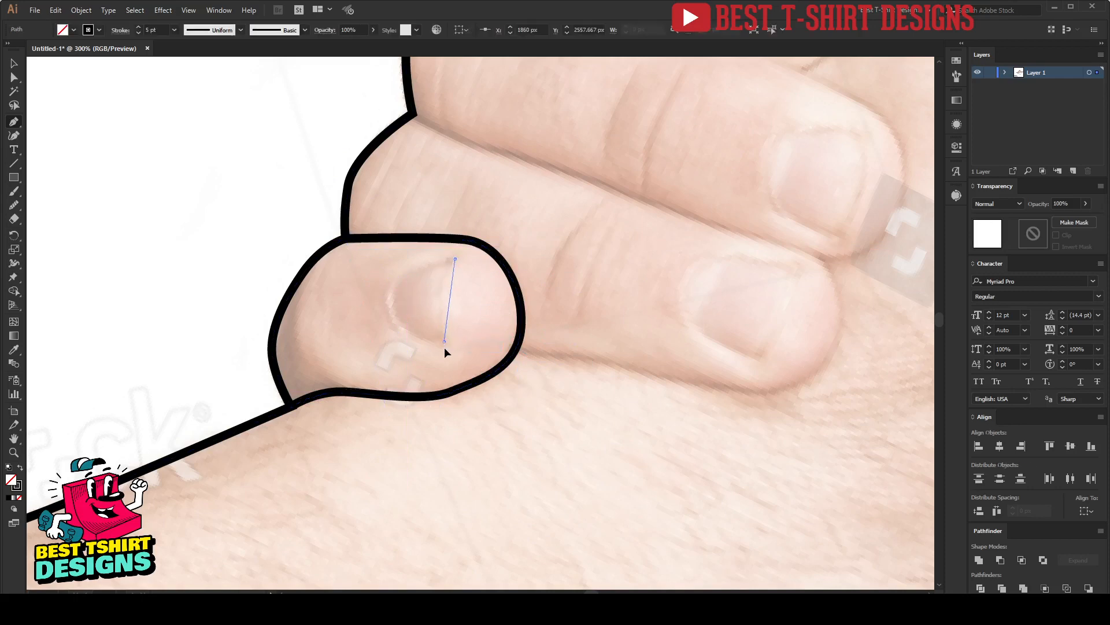
drag(454, 384, 453, 381)
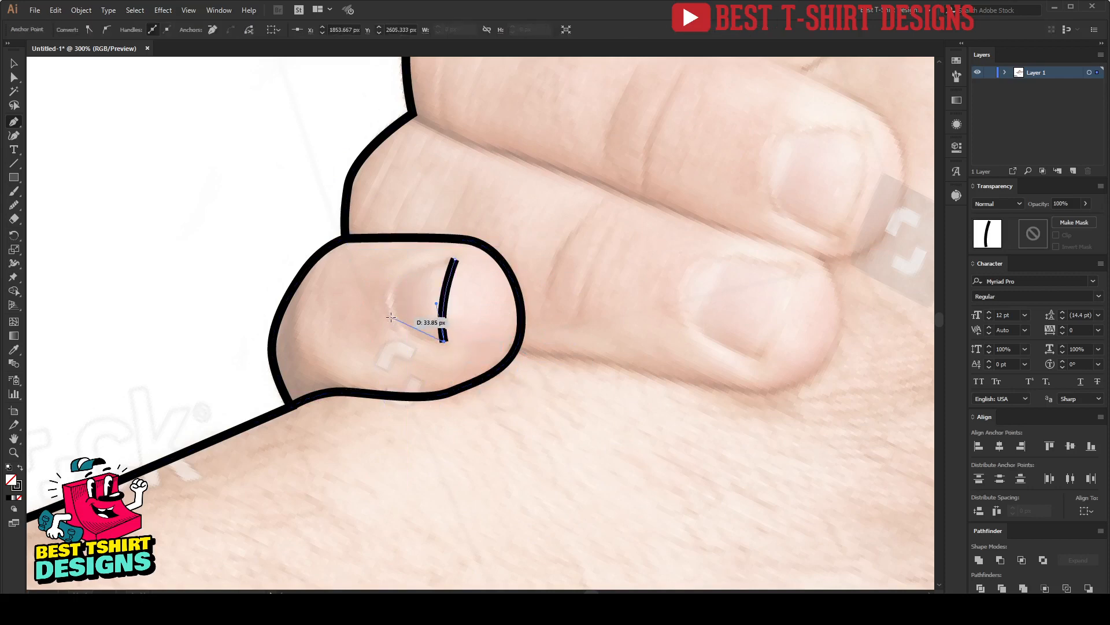
drag(391, 310, 390, 282)
drag(455, 259, 503, 255)
Trace the third finger from the little finger's contour along its lower edge, around the tip and back to the notch below the second finger
scroll(529, 239, up, 2)
scroll(530, 238, right, 6)
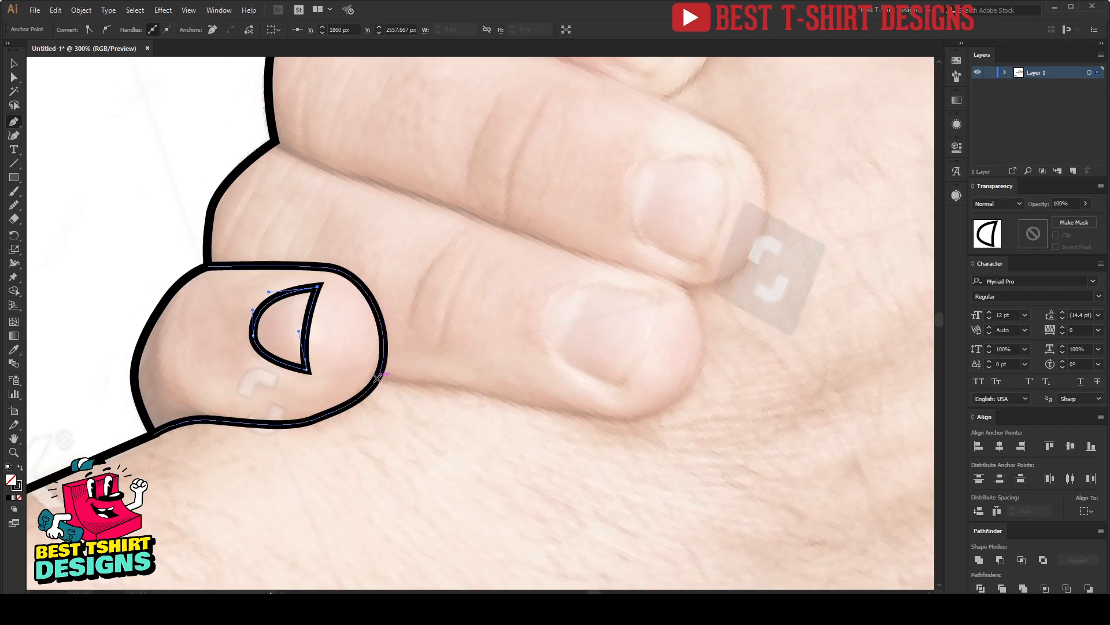
click(377, 378)
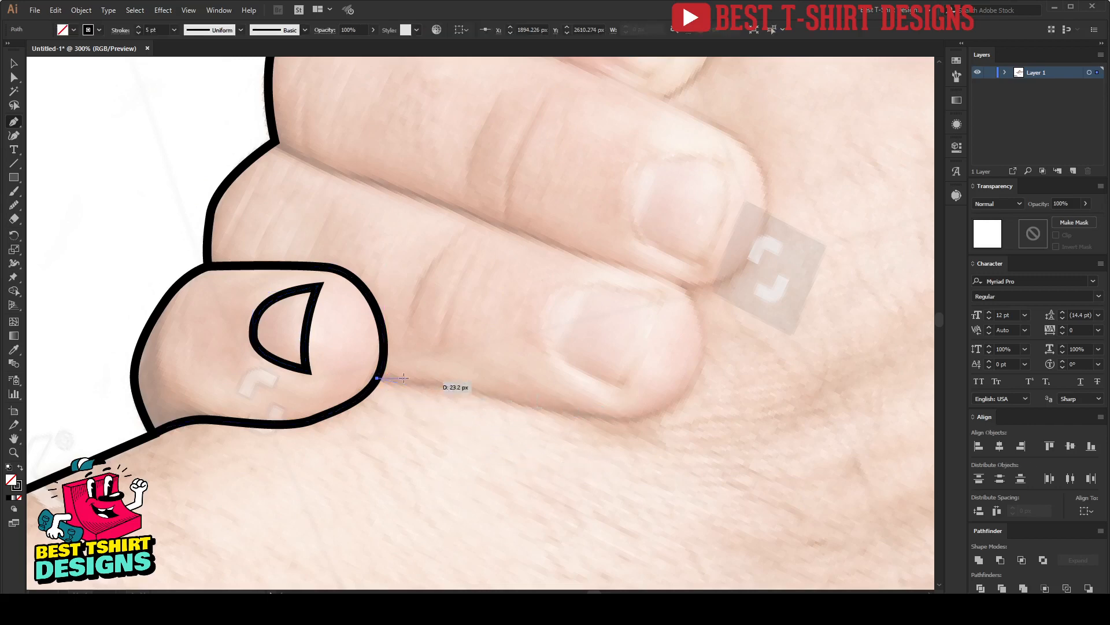
drag(484, 395, 520, 406)
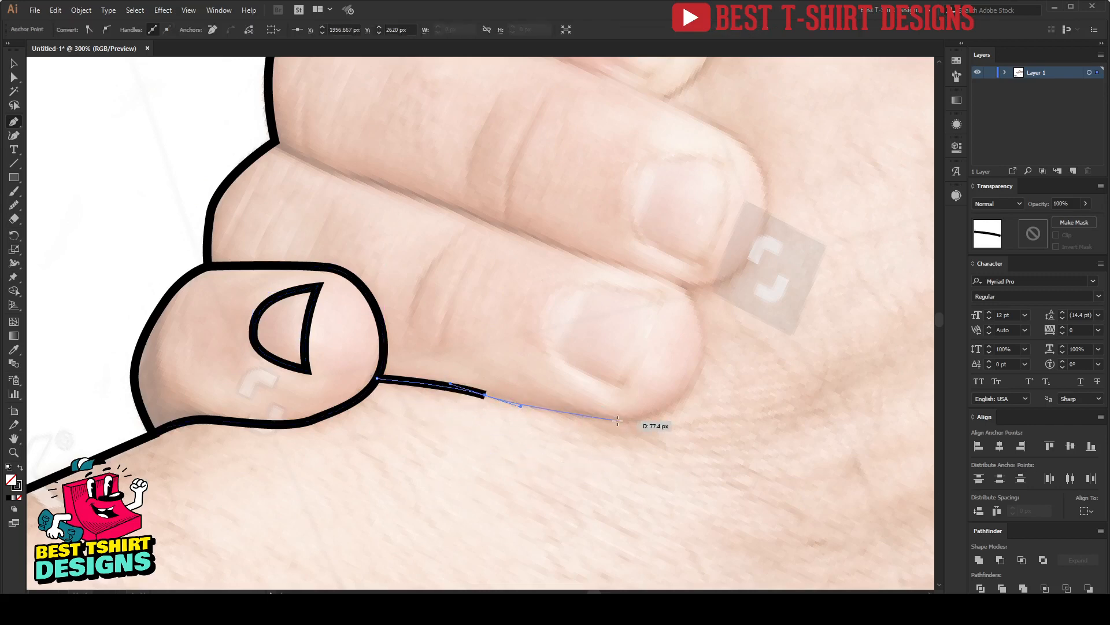
drag(617, 421, 636, 418)
drag(701, 369, 709, 329)
drag(668, 280, 638, 270)
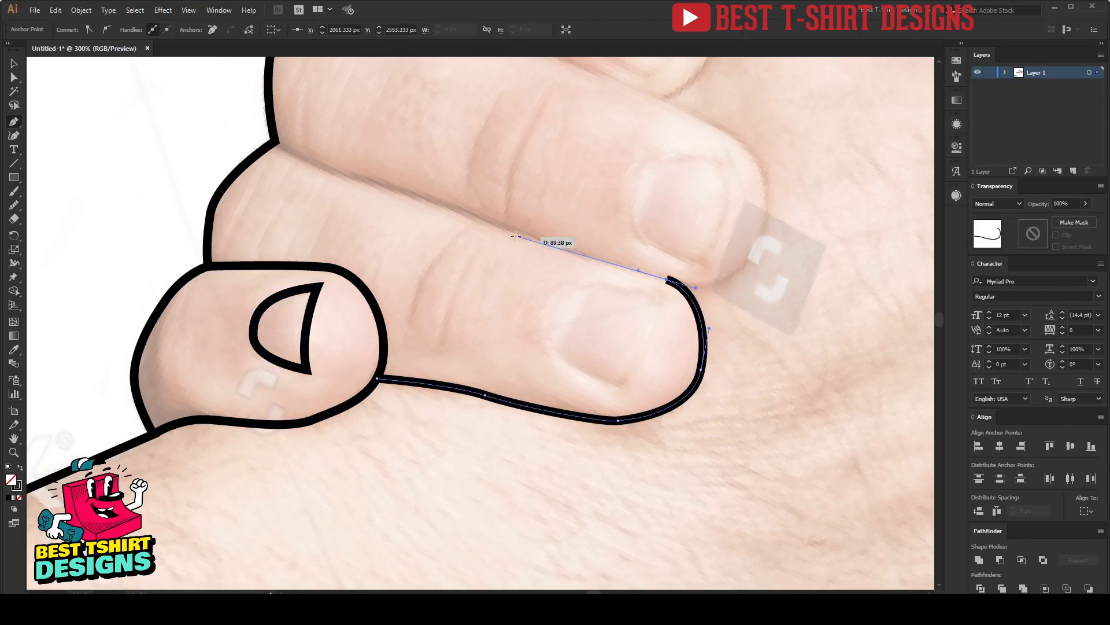
drag(497, 227, 467, 212)
drag(394, 185, 353, 176)
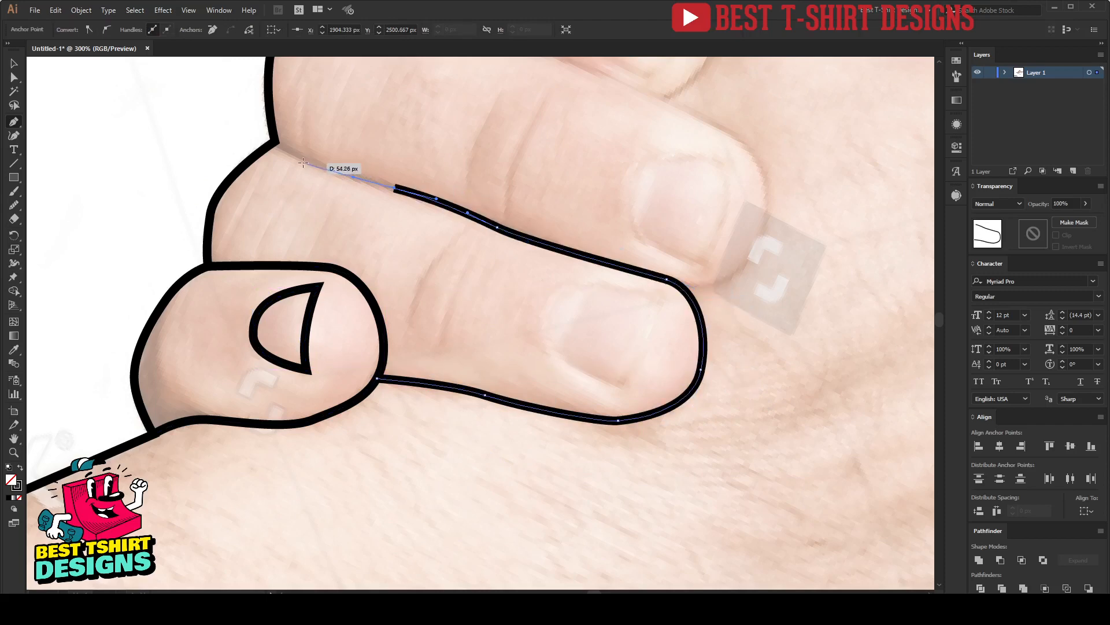
click(276, 140)
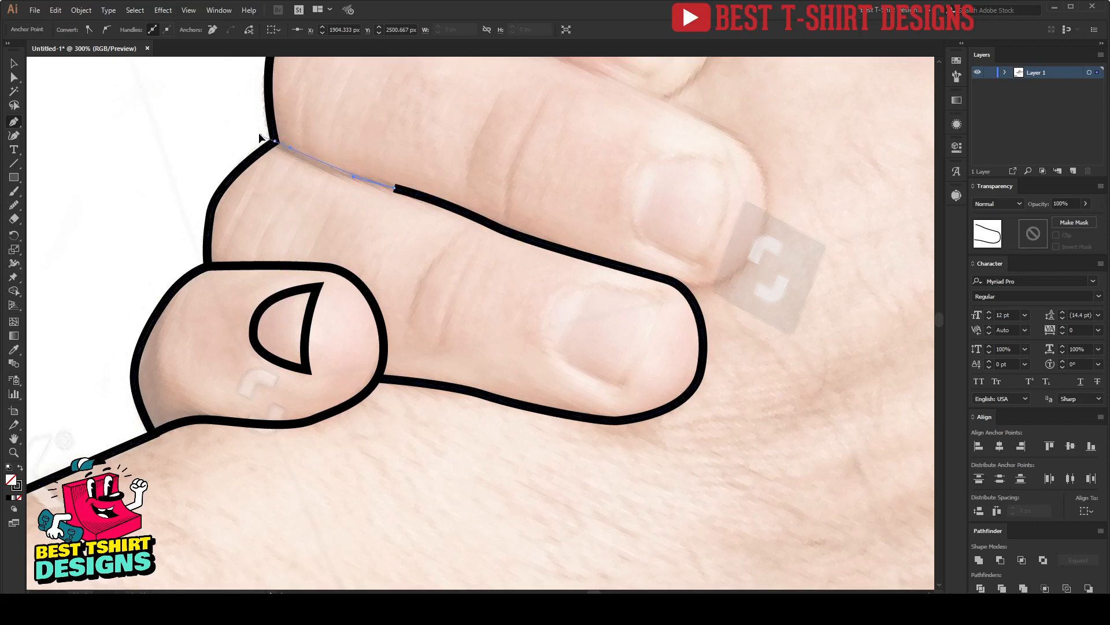
drag(242, 117, 243, 117)
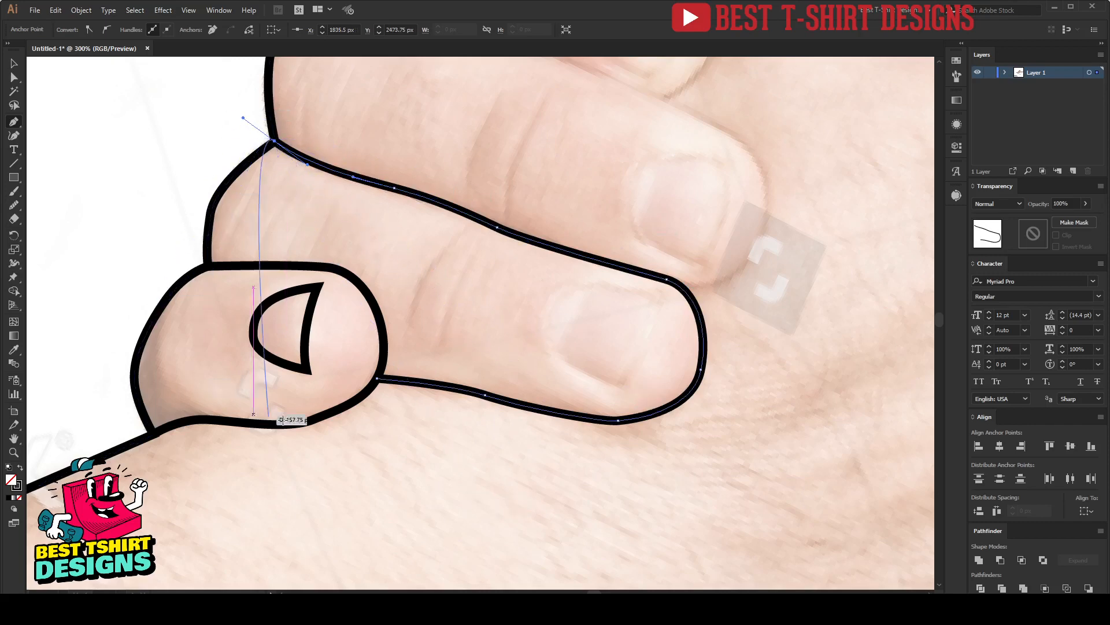
Draw the third finger's nail as a closed shape with corner points at both ends of its tip edge
click(618, 381)
drag(657, 302, 659, 257)
click(656, 302)
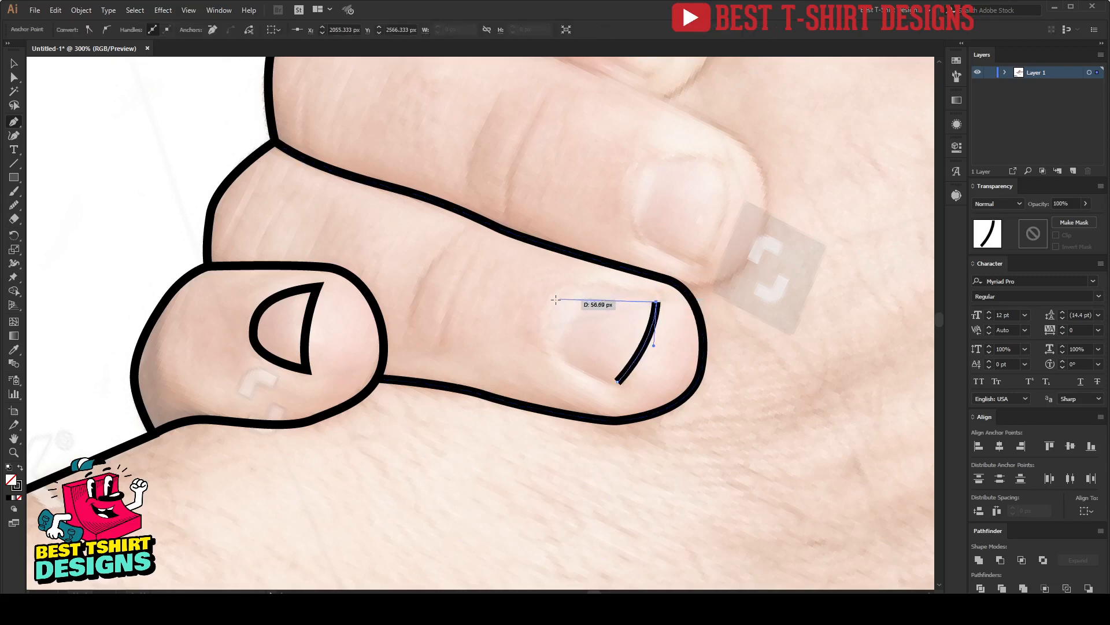
drag(555, 302, 520, 334)
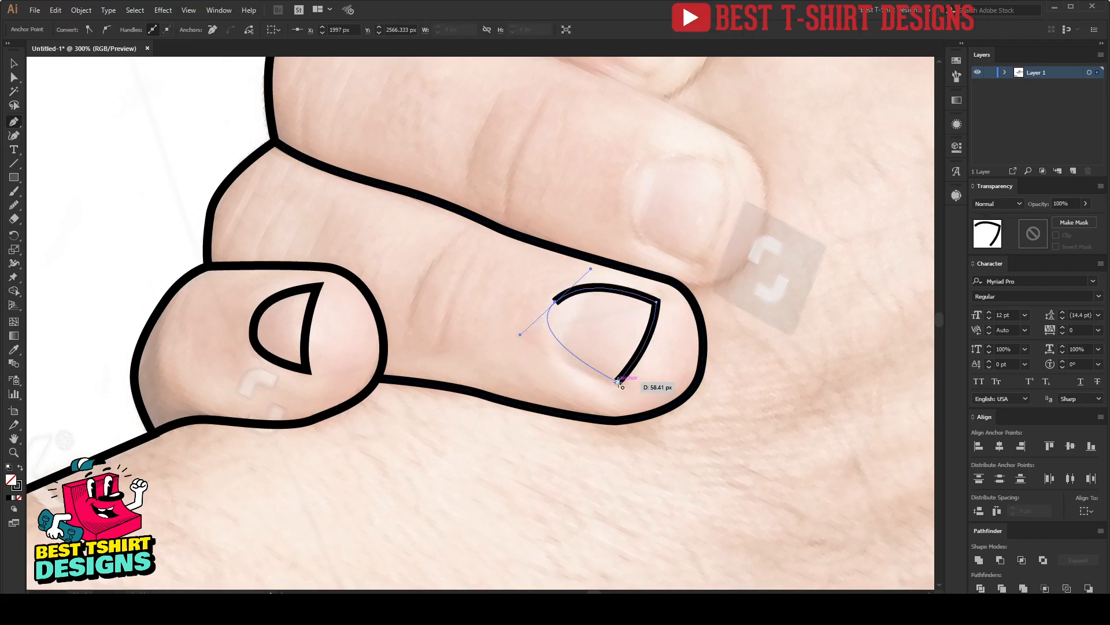
drag(618, 381, 632, 383)
Trace the second finger from the third finger's tip around its own tip and along its upper edge to the notch below the uppermost finger
scroll(652, 325, up, 3)
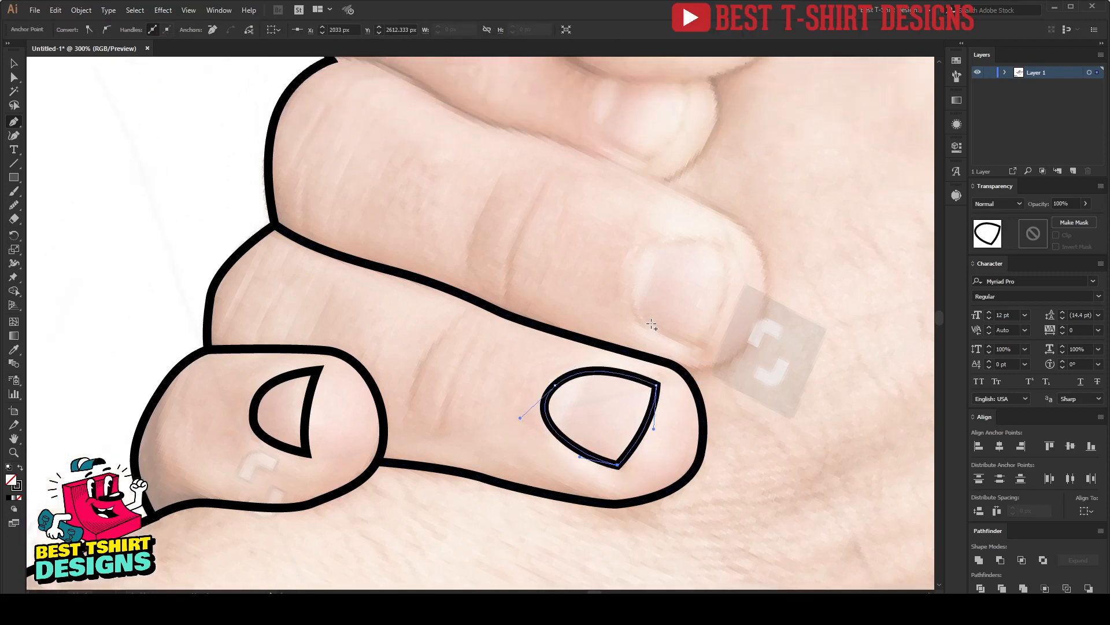
click(681, 369)
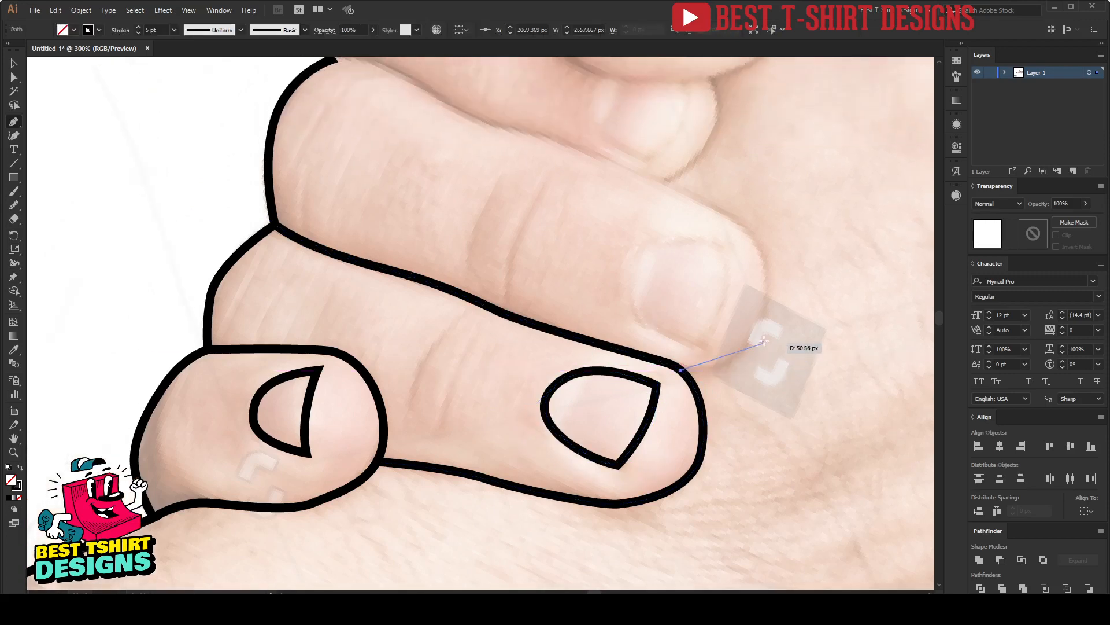
drag(773, 285, 773, 275)
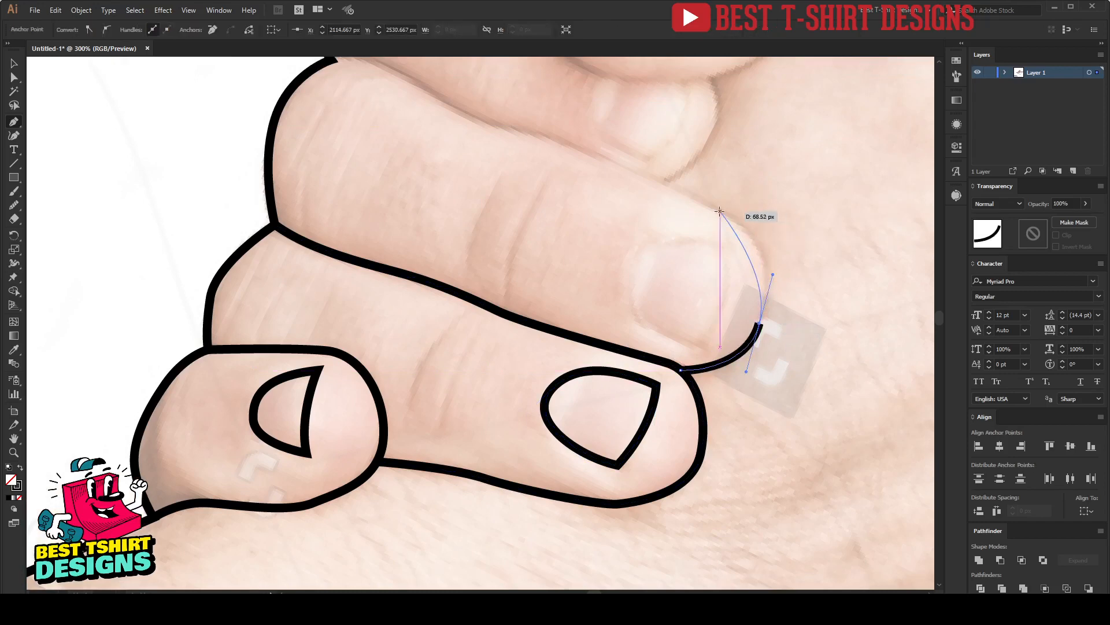
drag(717, 209, 666, 184)
mouse_move(566, 148)
mouse_down()
mouse_move(452, 110)
mouse_move(512, 227)
mouse_up()
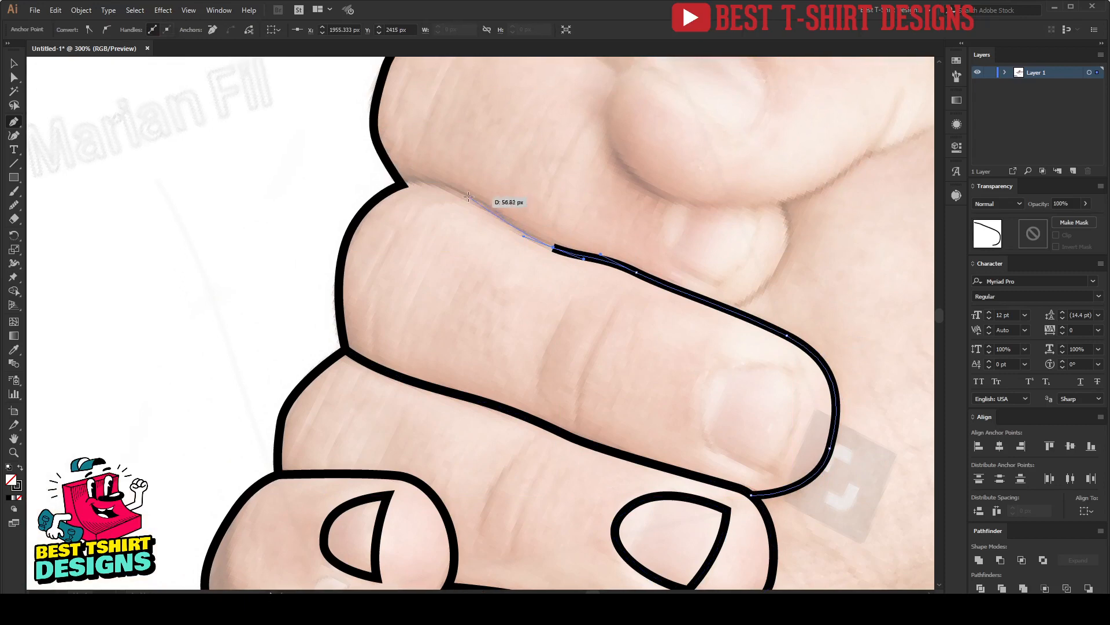
drag(467, 197, 430, 182)
click(402, 184)
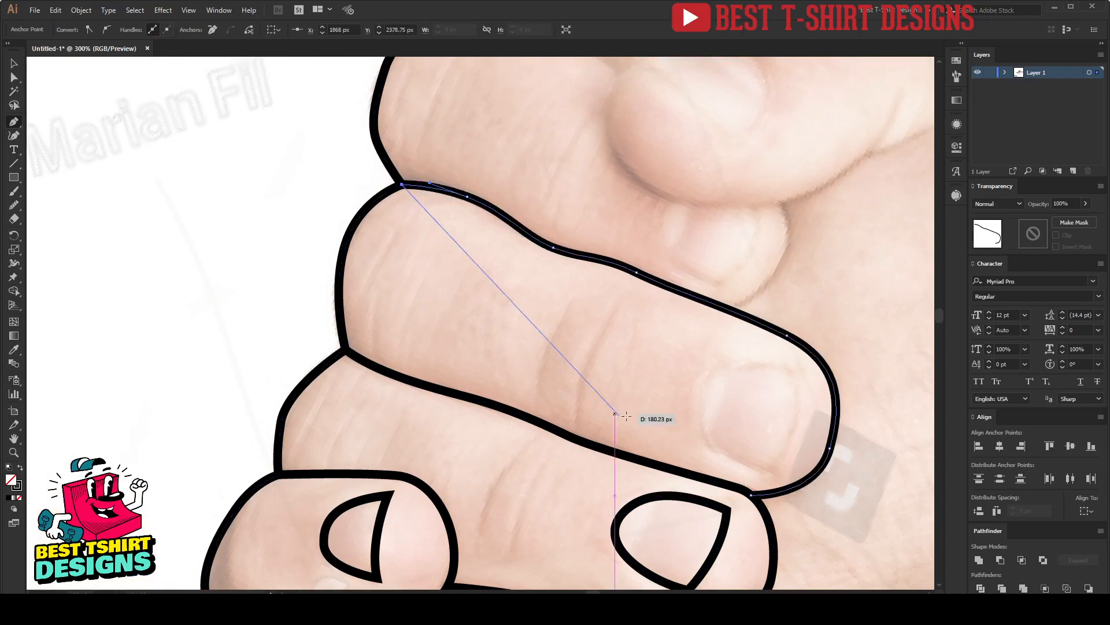
Draw the second finger's nail as a closed shape with a curved tip edge and a rounded base
drag(741, 402, 544, 273)
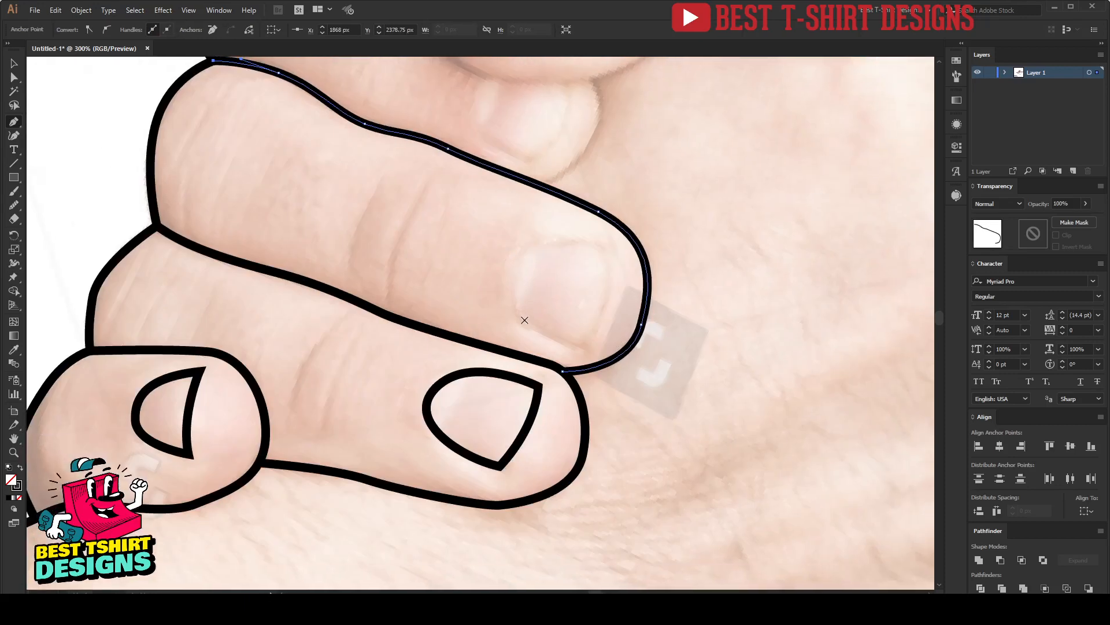
click(580, 347)
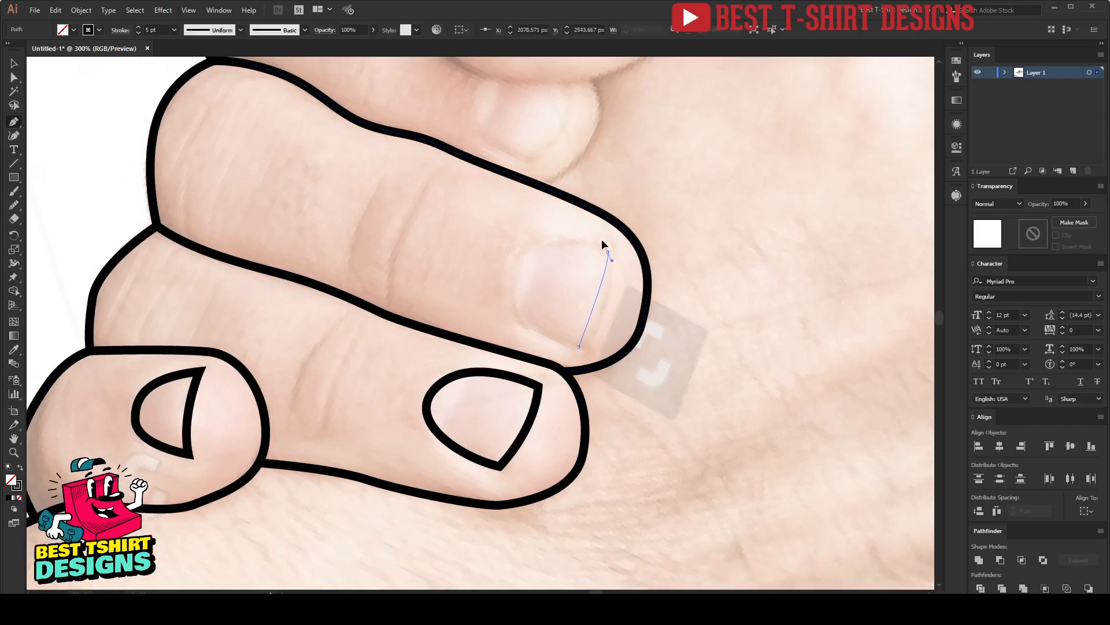
drag(608, 252, 598, 215)
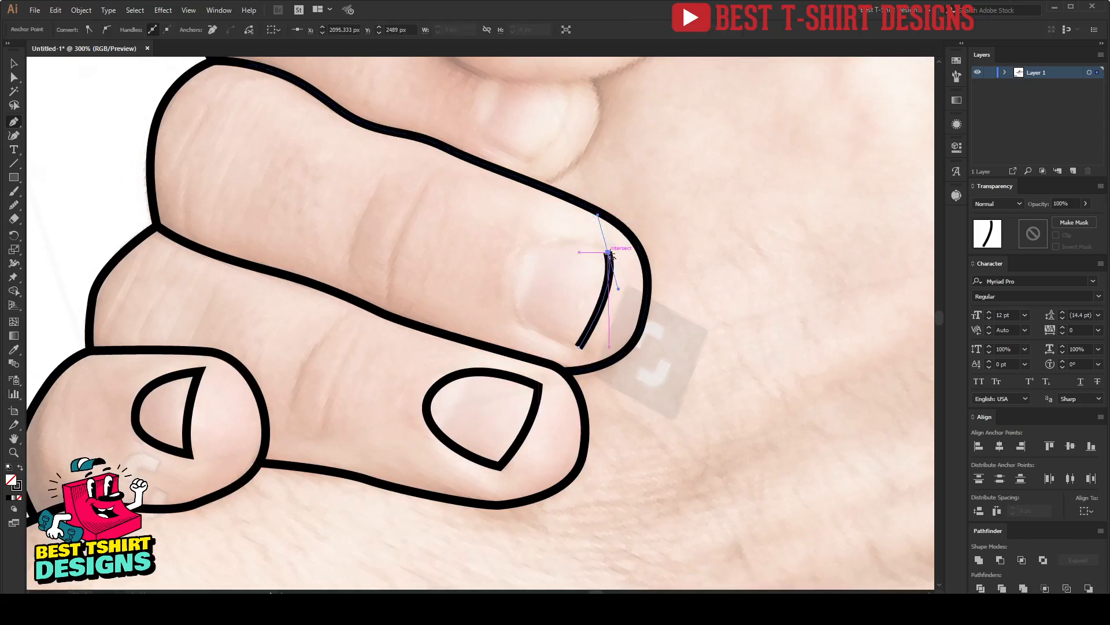
drag(517, 261, 501, 285)
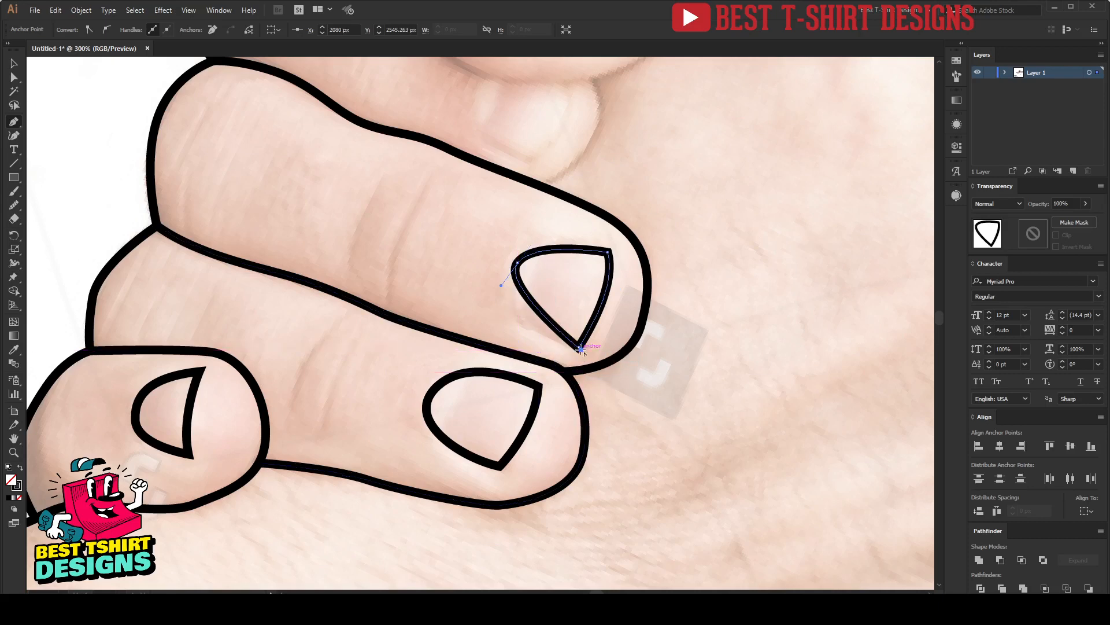
drag(580, 347, 644, 360)
Trace the uppermost finger's rounded tip from the second finger's upper edge to a corner point beneath the overlapping thumb
scroll(678, 315, up, 3)
scroll(678, 316, up, 5)
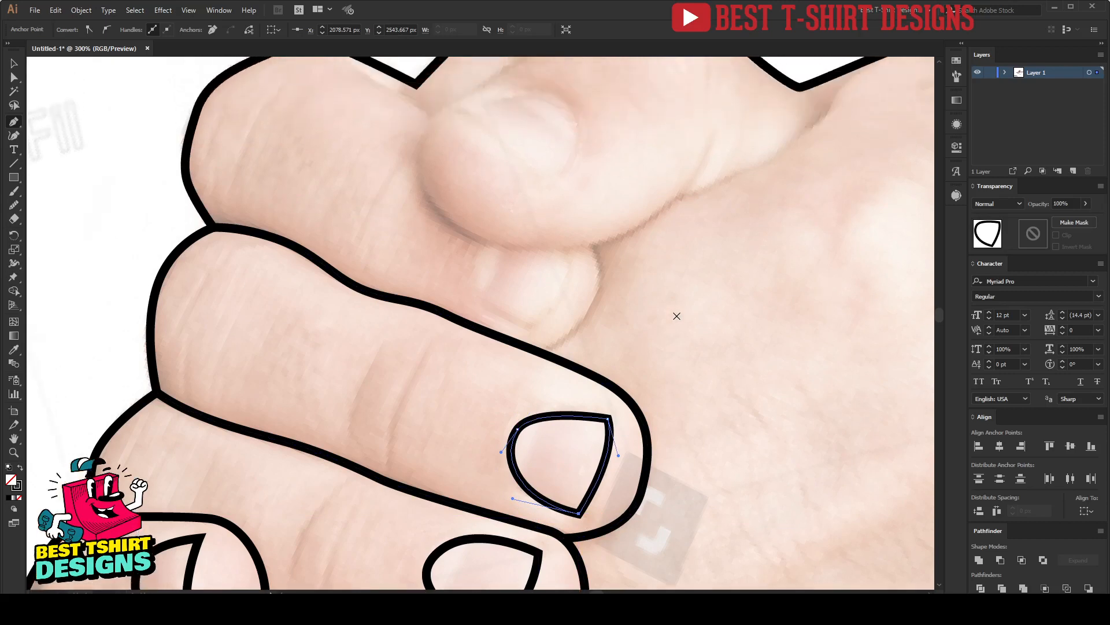
scroll(591, 309, up, 3)
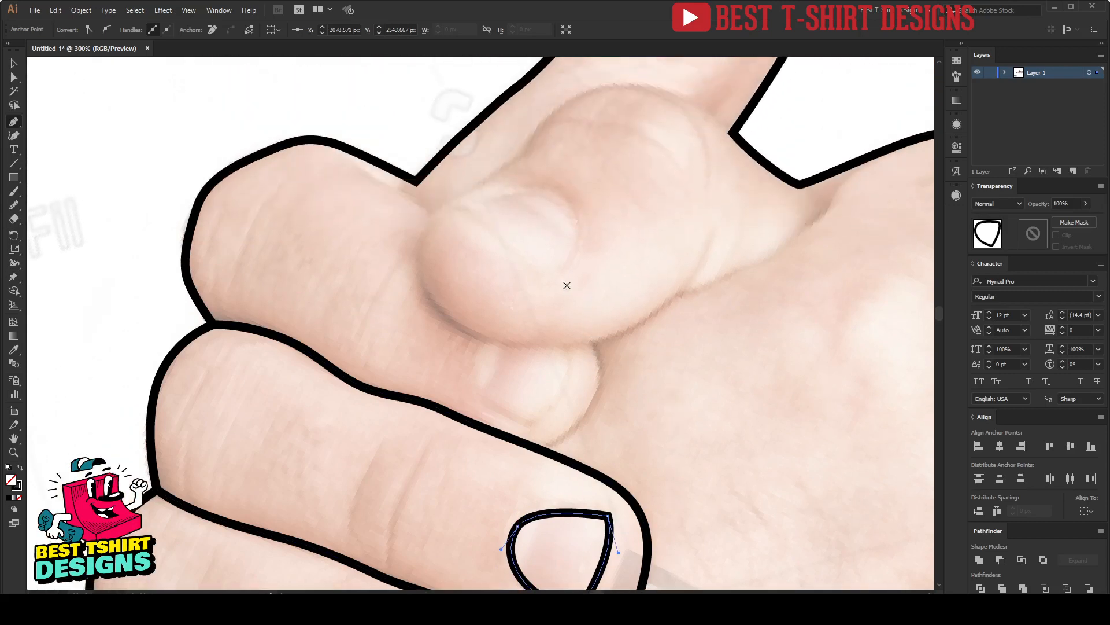
drag(688, 274, 627, 275)
scroll(627, 275, down, 2)
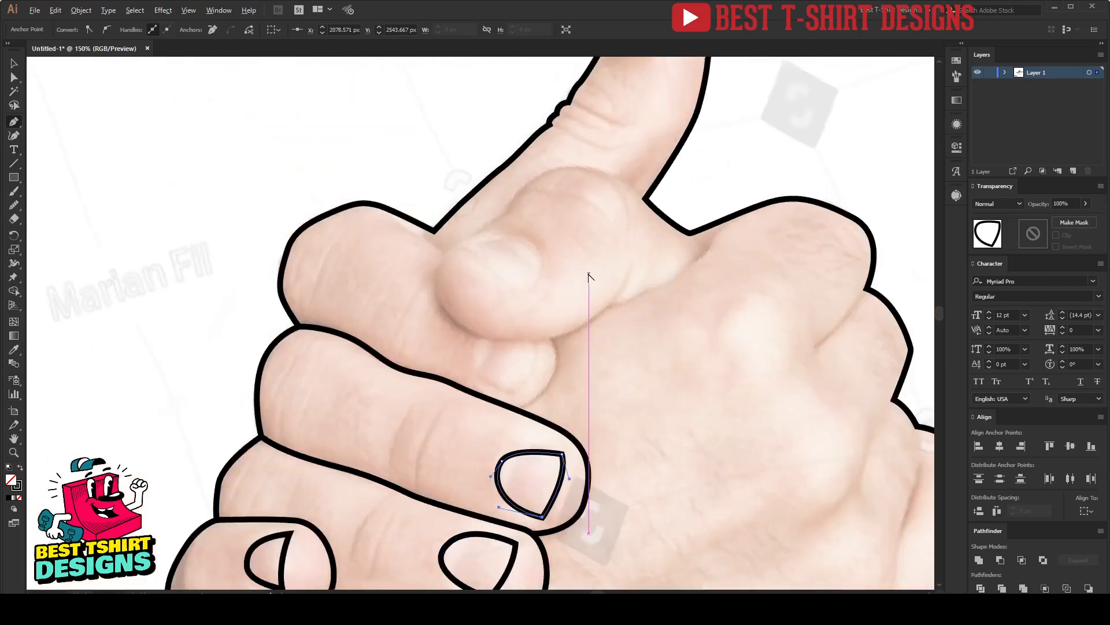
scroll(723, 280, up, 3)
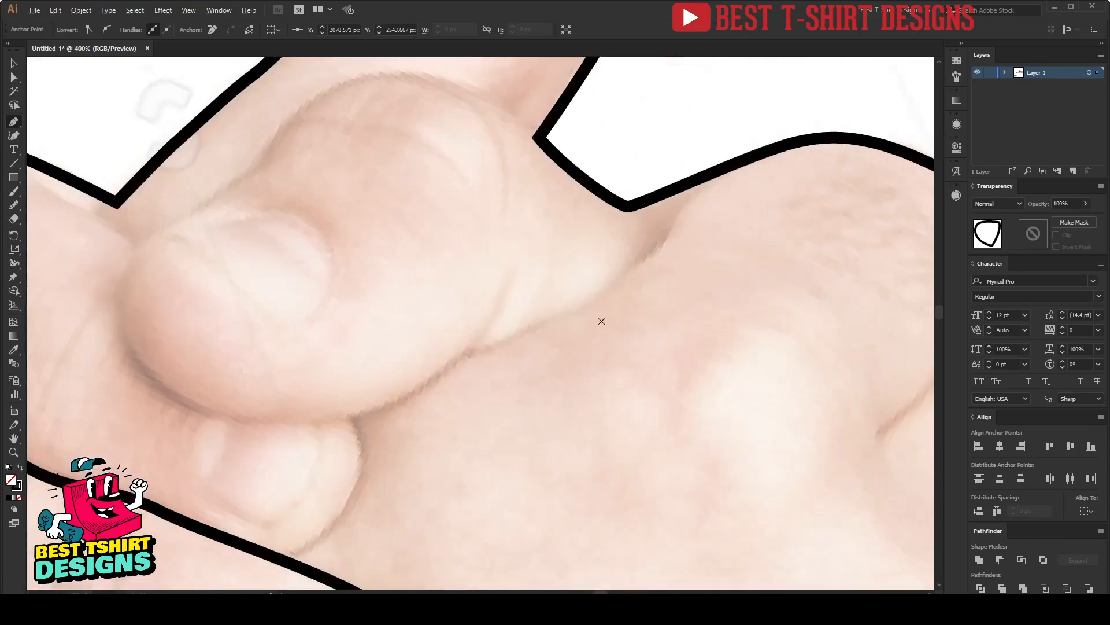
scroll(528, 296, down, 1)
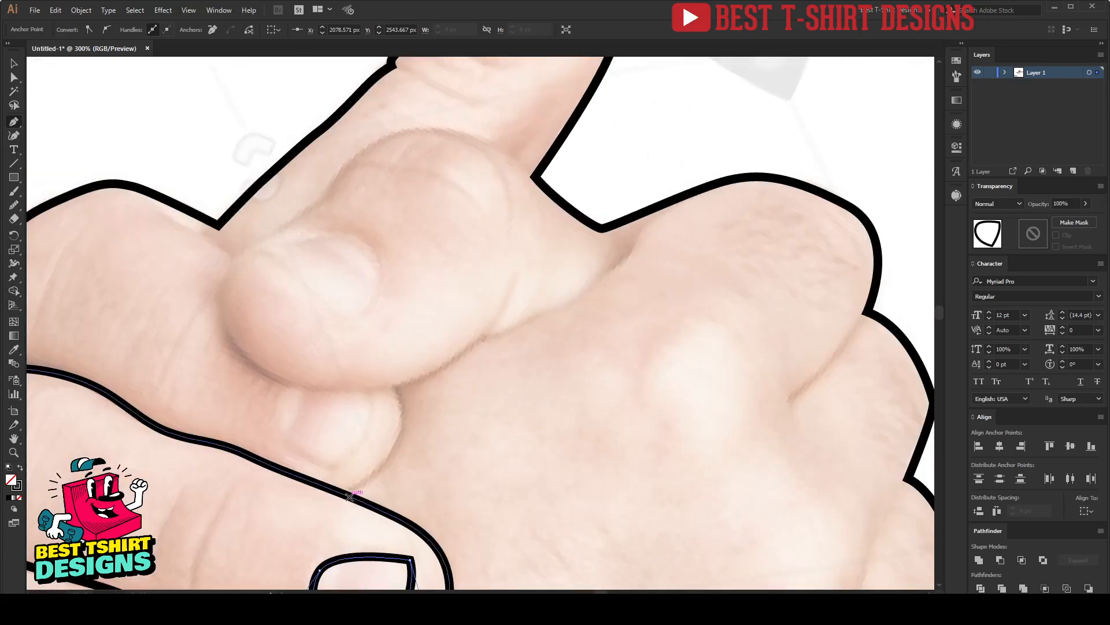
click(343, 494)
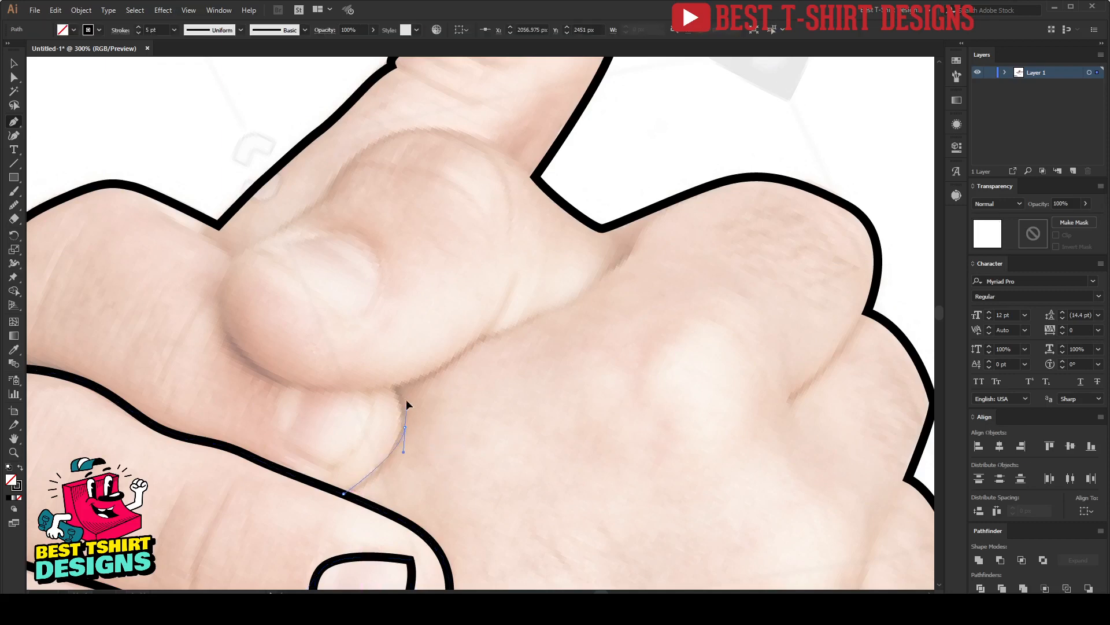
drag(407, 405, 399, 385)
click(392, 386)
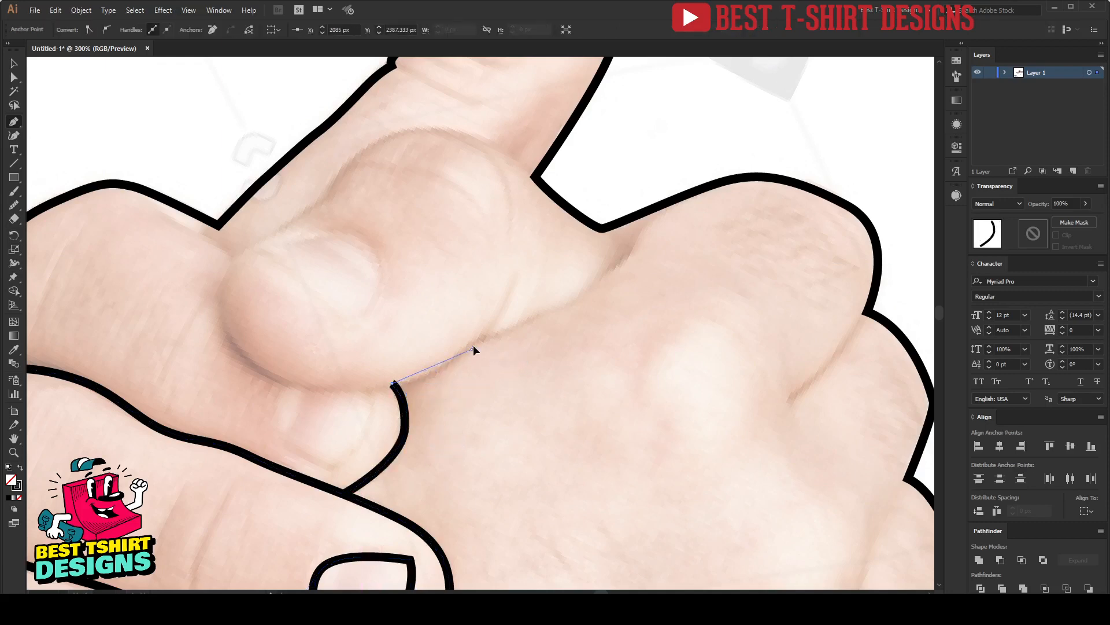
Trace the overlapping thumb's lower edge from the uppermost finger, past the small bump, around its base to the notch in the outer outline
drag(473, 349, 486, 333)
click(507, 329)
drag(570, 301, 595, 287)
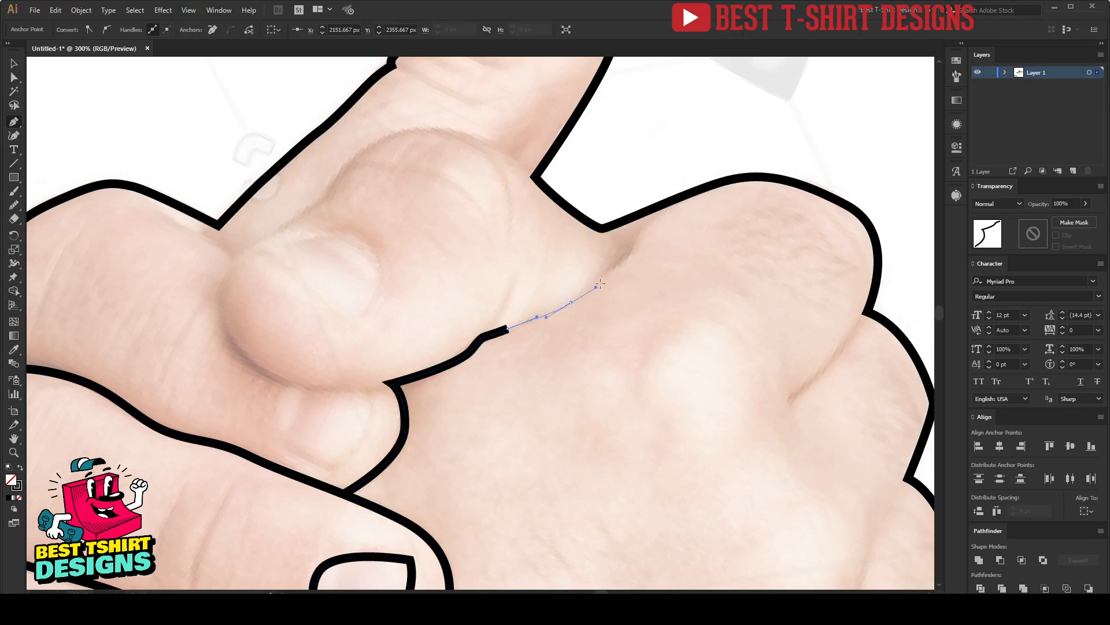
drag(603, 229, 572, 200)
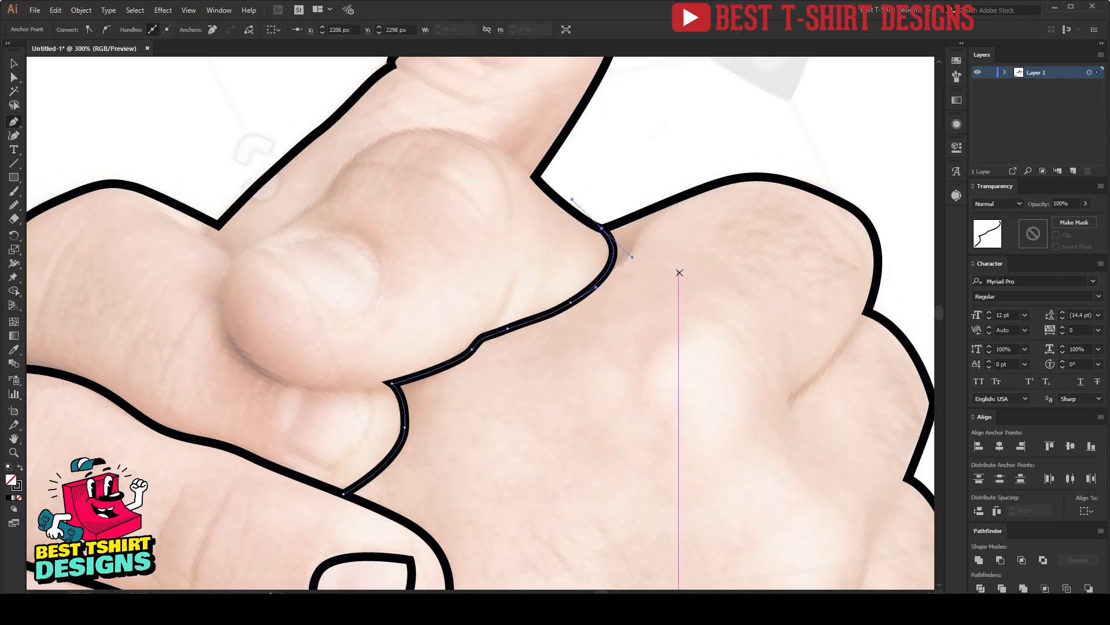
Draw a short curved crease branching from the overlapping thumb's base toward the back of the hand
scroll(630, 250, up, 2)
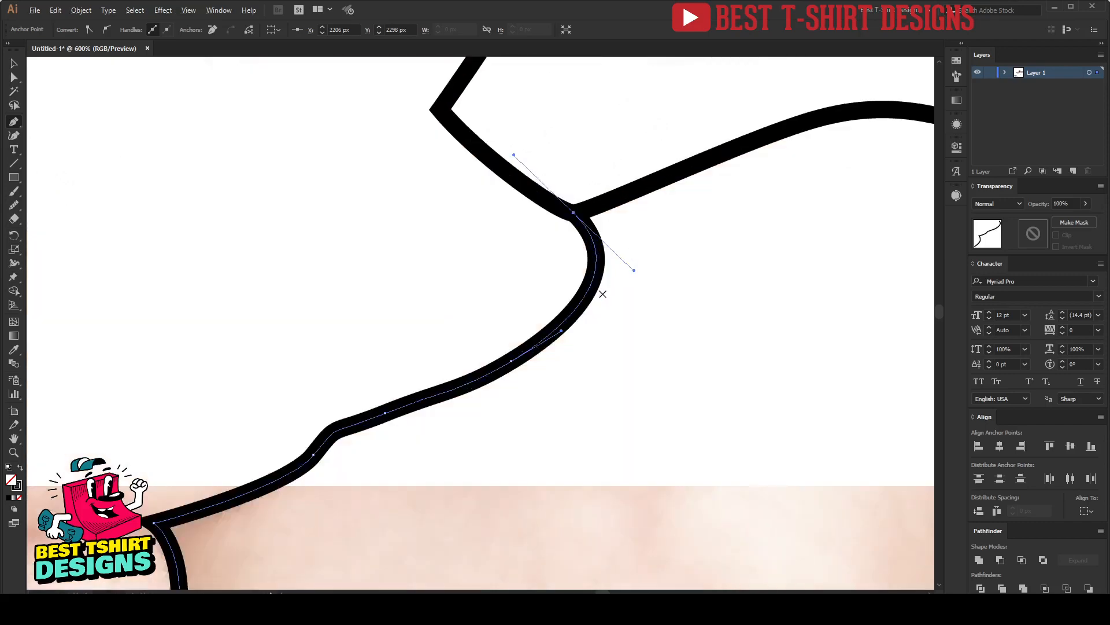
mouse_move(576, 309)
mouse_down()
mouse_move(629, 294)
mouse_move(658, 200)
mouse_up()
scroll(652, 245, down, 2)
scroll(701, 266, down, 1)
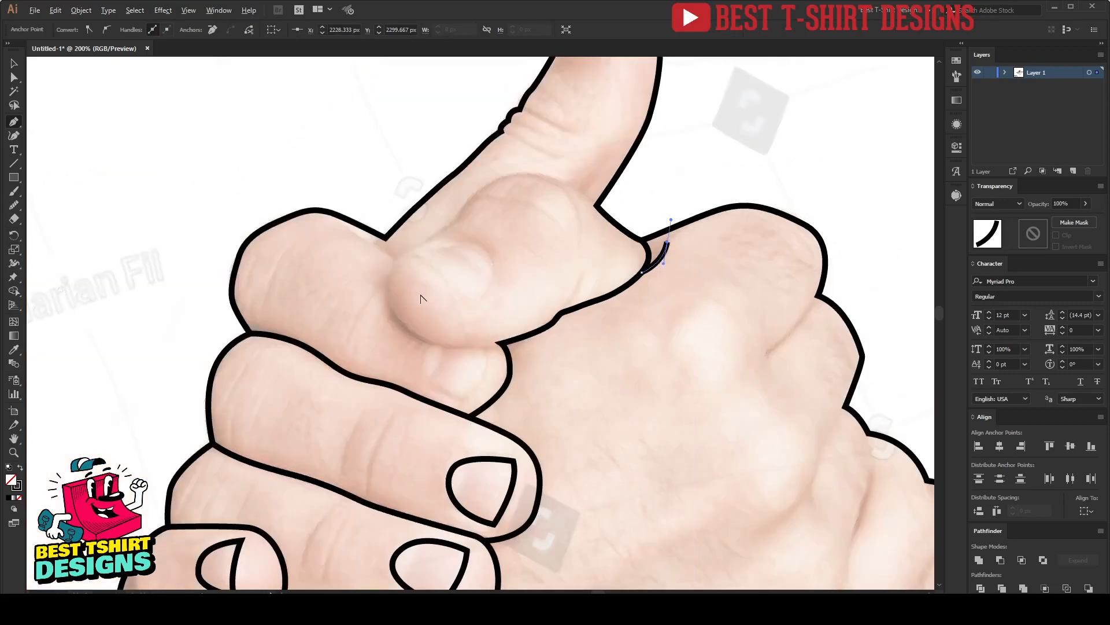
Trace the overlapping thumb from its lower edge around the tip and over the knuckle to the corner at the raised thumb's base
scroll(377, 248, up, 1)
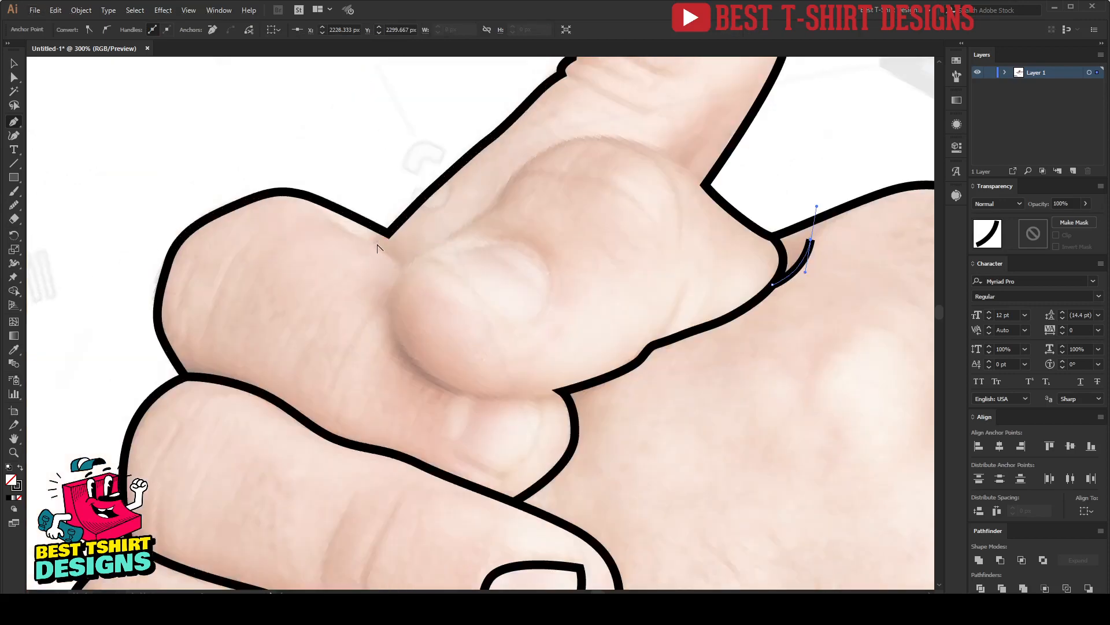
click(561, 392)
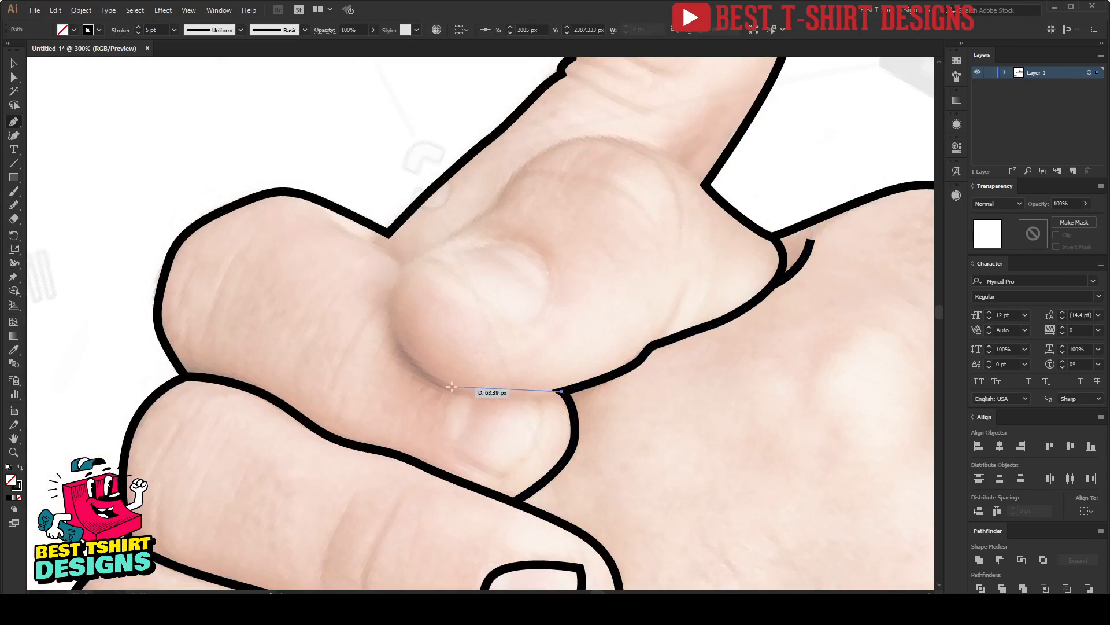
drag(430, 376, 419, 370)
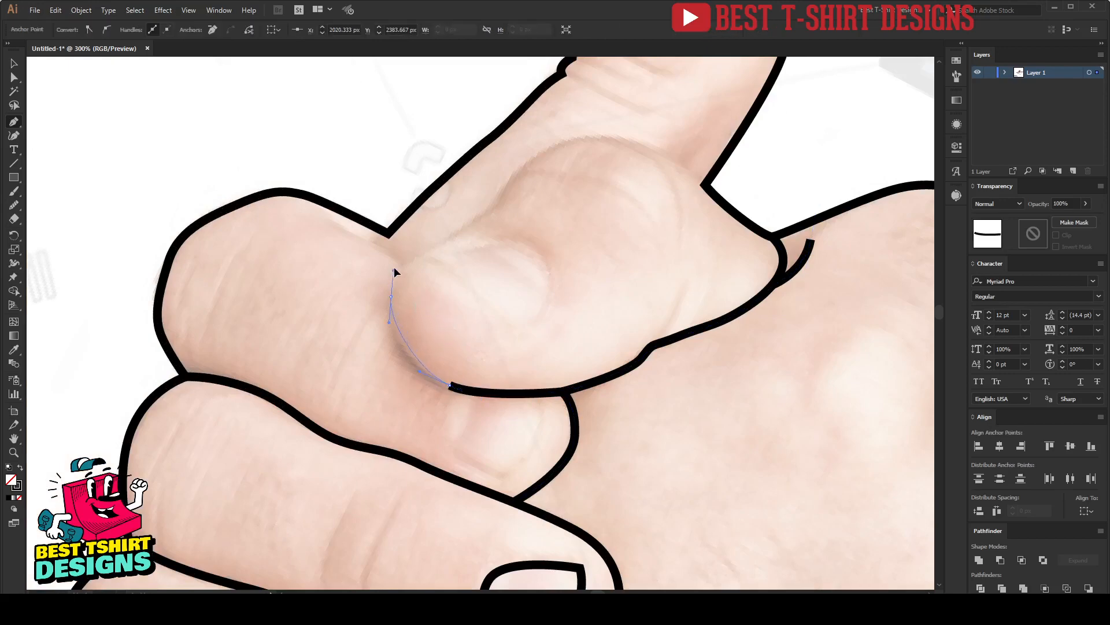
drag(394, 269, 395, 266)
drag(450, 237, 517, 178)
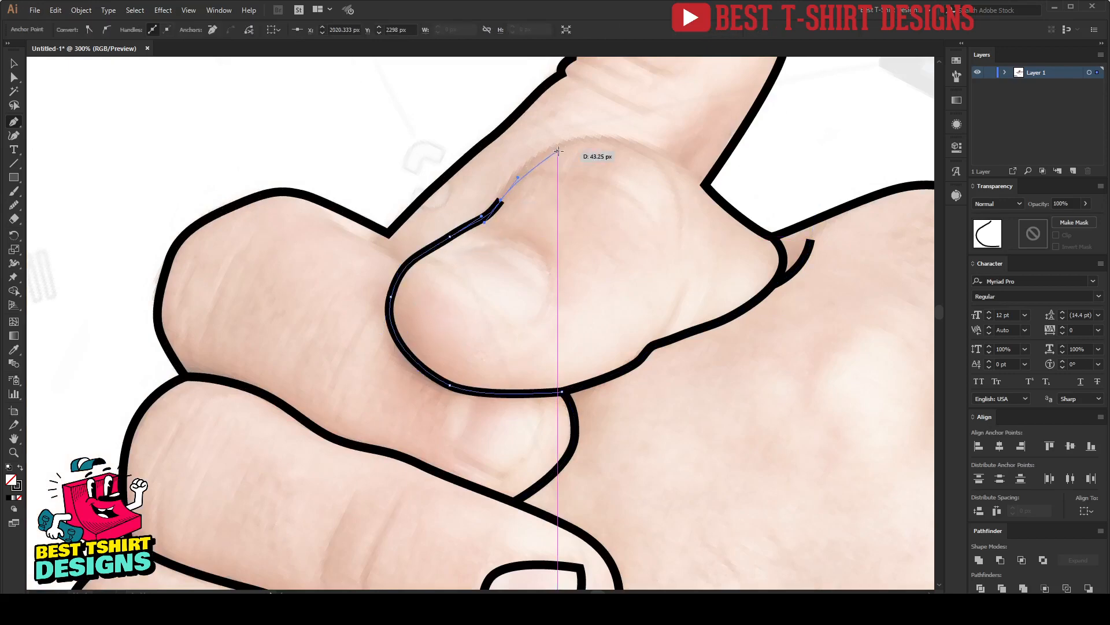
drag(562, 143, 682, 160)
click(705, 184)
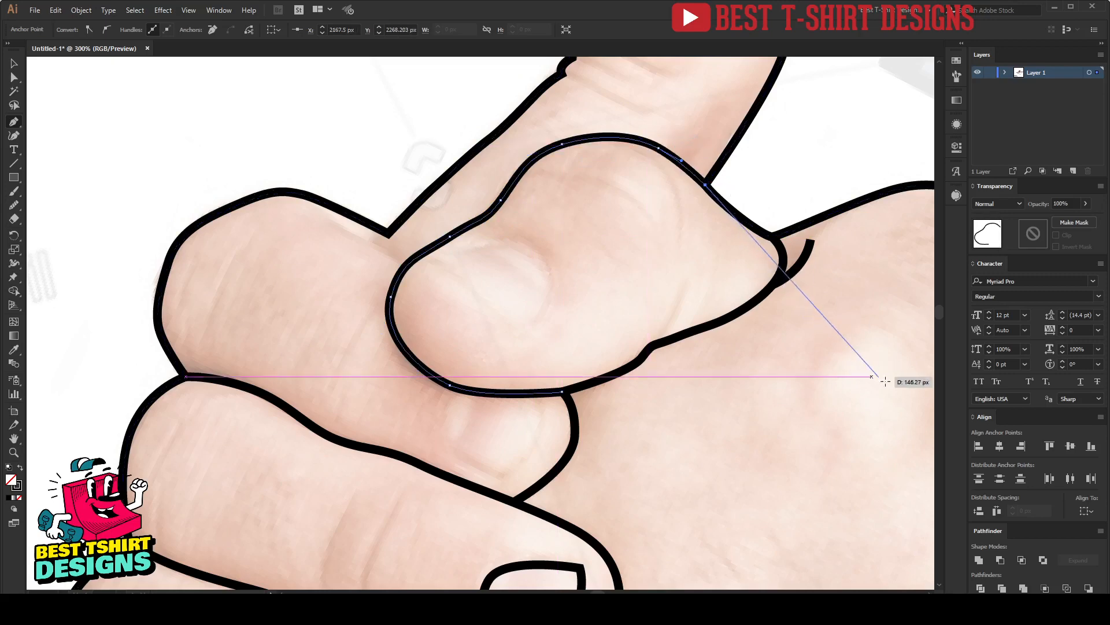
key(Escape)
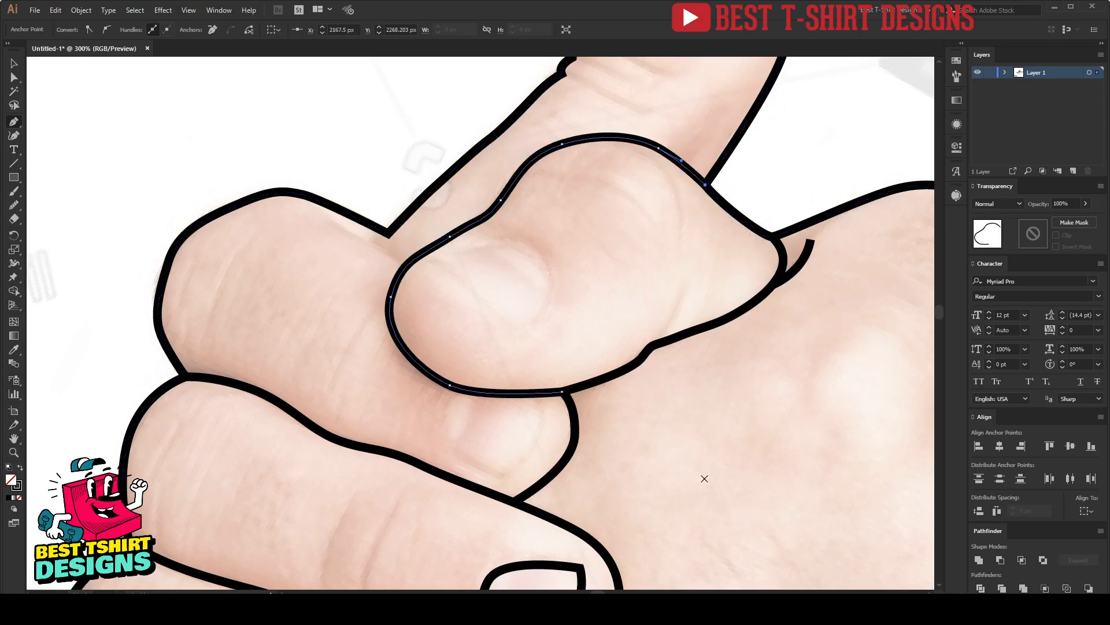
Draw the overlapping thumb's nail as a closed shape with a straight tip edge and a rounded base
click(444, 268)
drag(533, 324, 549, 330)
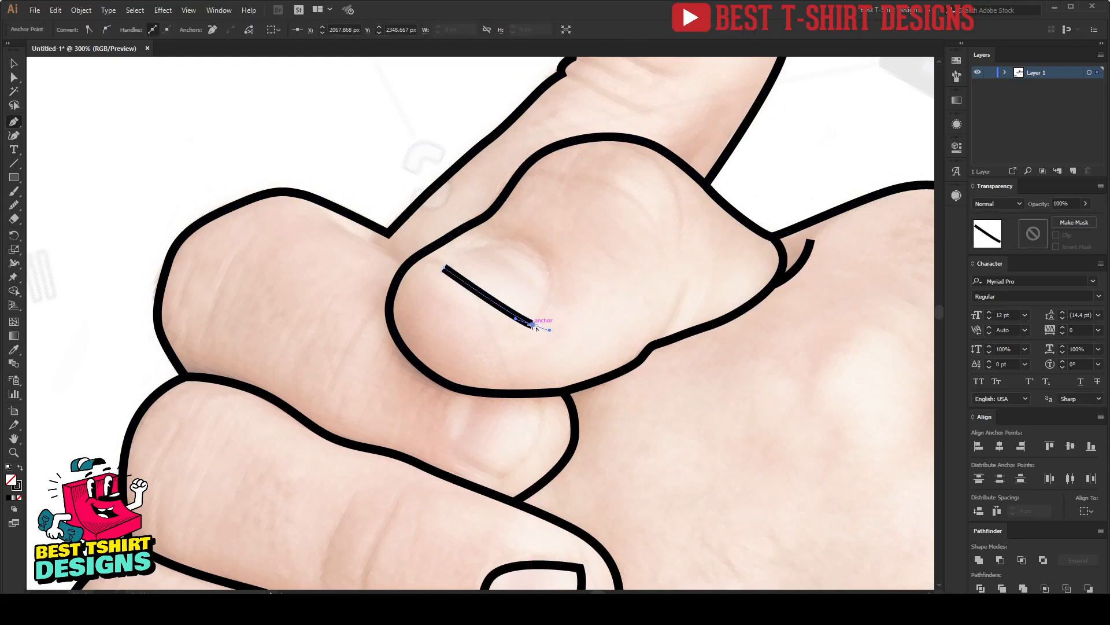
click(533, 325)
drag(539, 251, 520, 233)
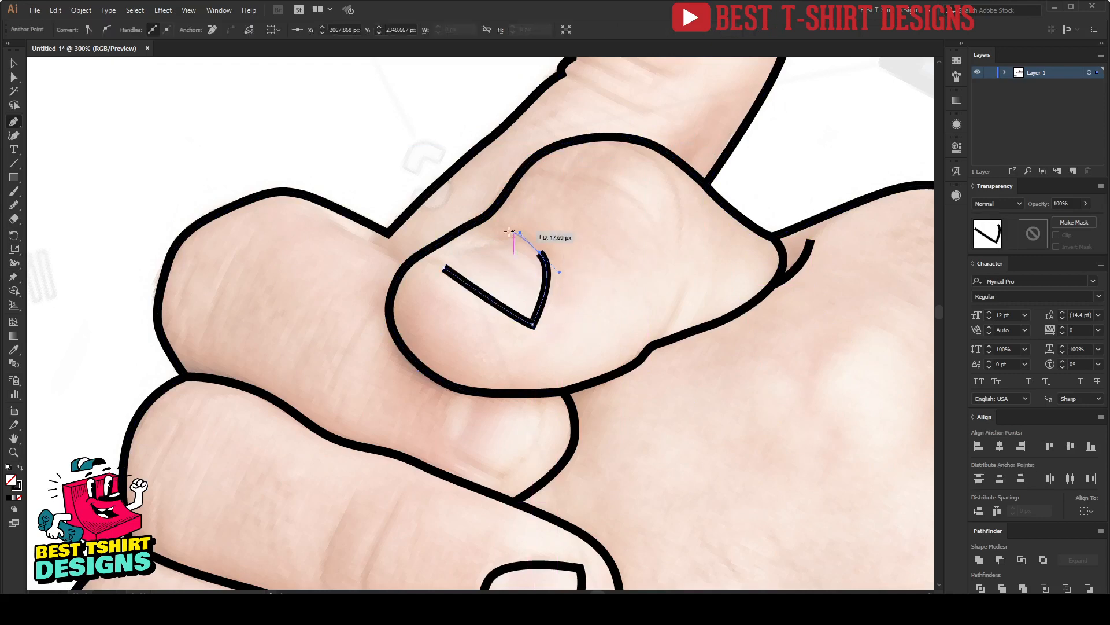
drag(444, 267, 407, 299)
scroll(501, 296, down, 2)
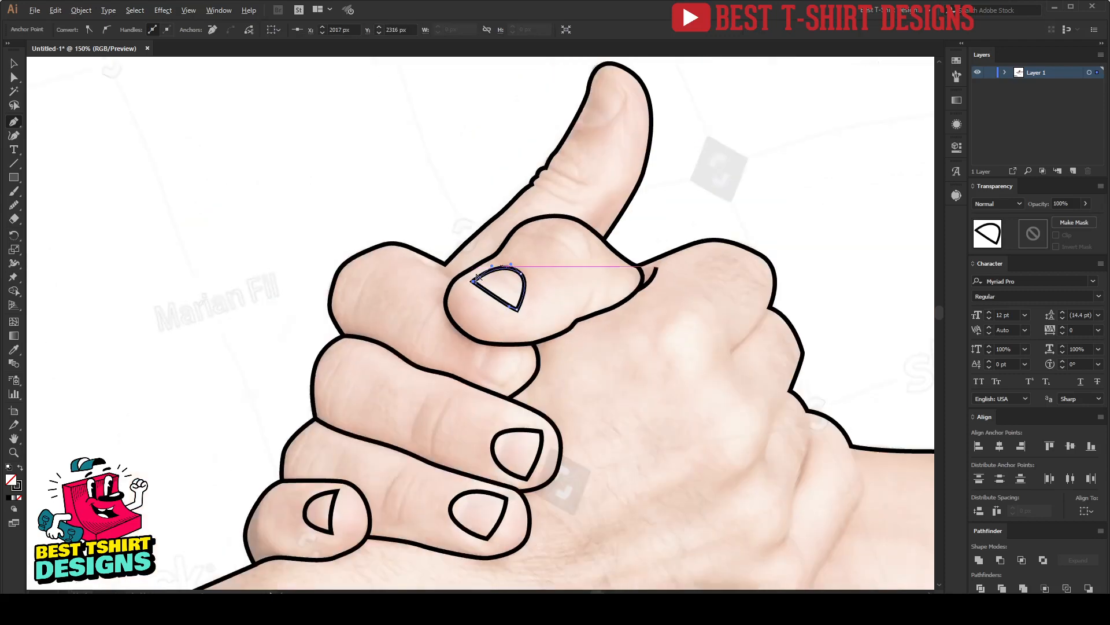
Draw a curved crease with a small hooked end from the overlapping thumb's tip along the uppermost finger's upper edge
scroll(475, 277, up, 2)
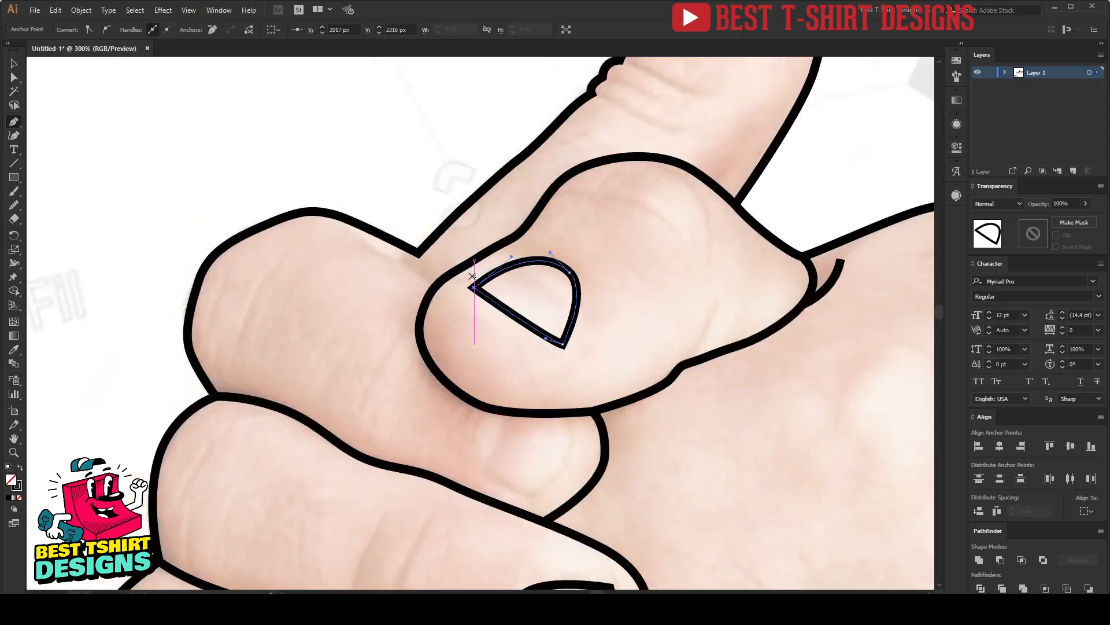
click(434, 287)
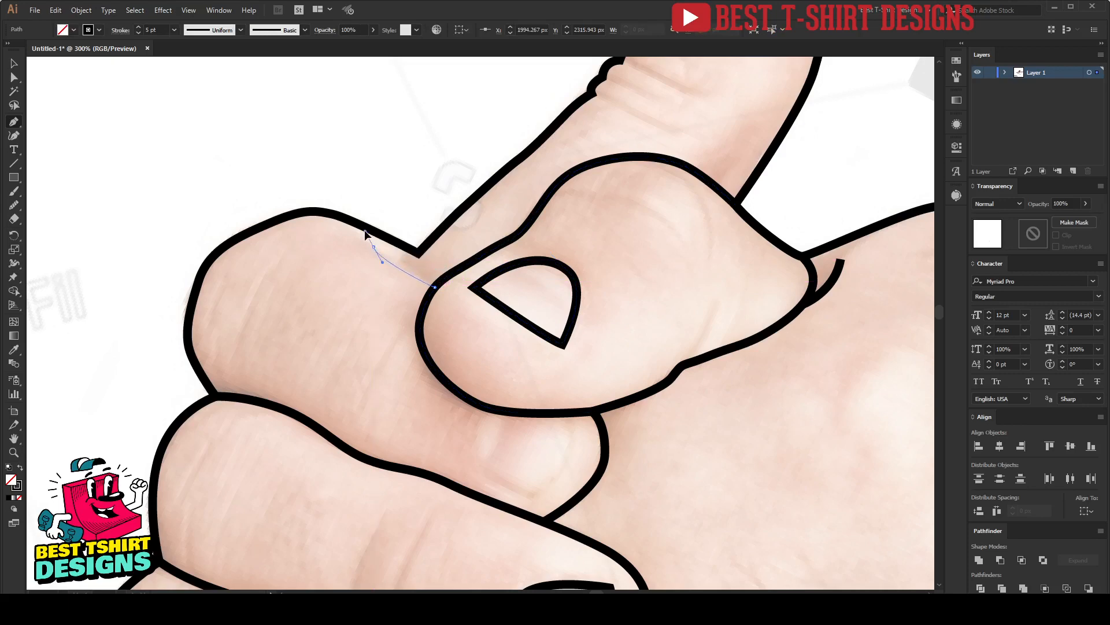
drag(374, 246, 399, 255)
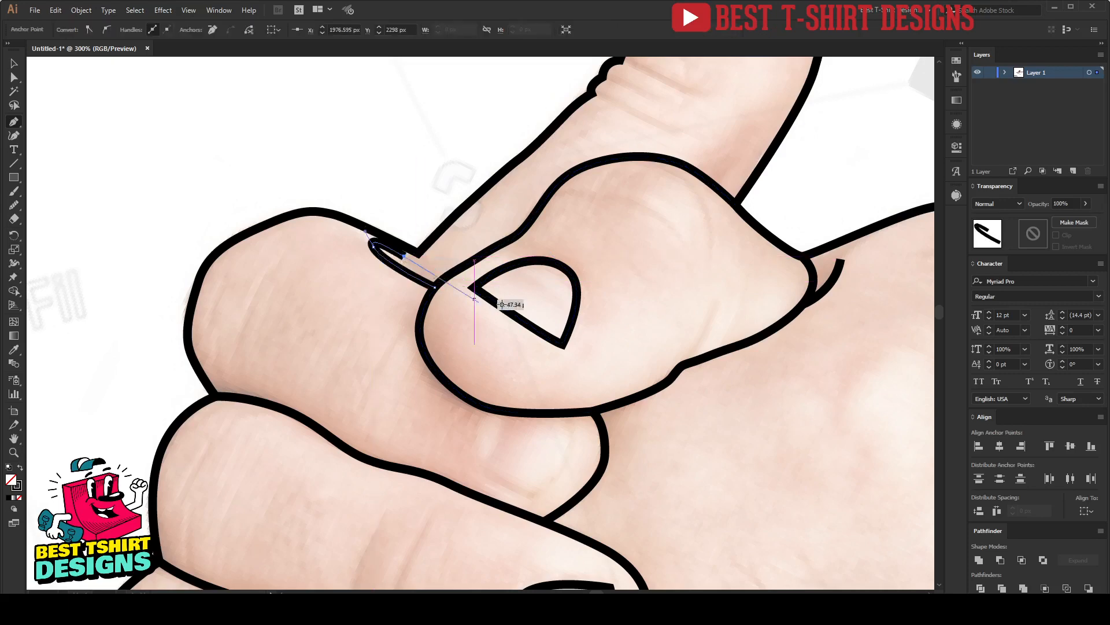
scroll(373, 218, up, 2)
scroll(374, 217, up, 2)
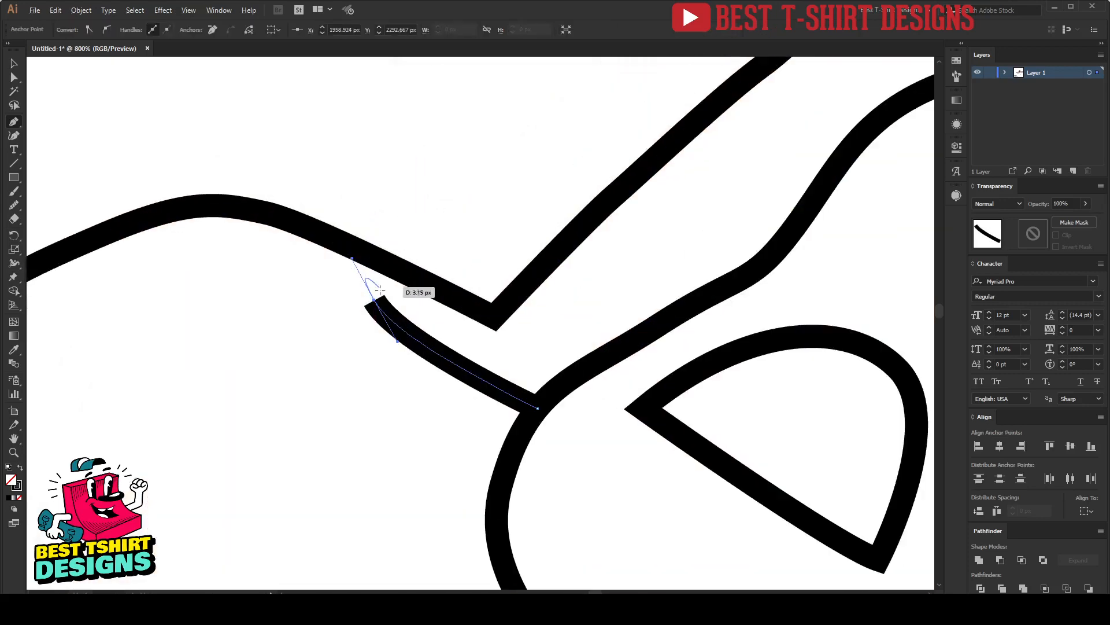
drag(374, 302, 398, 305)
scroll(391, 305, down, 2)
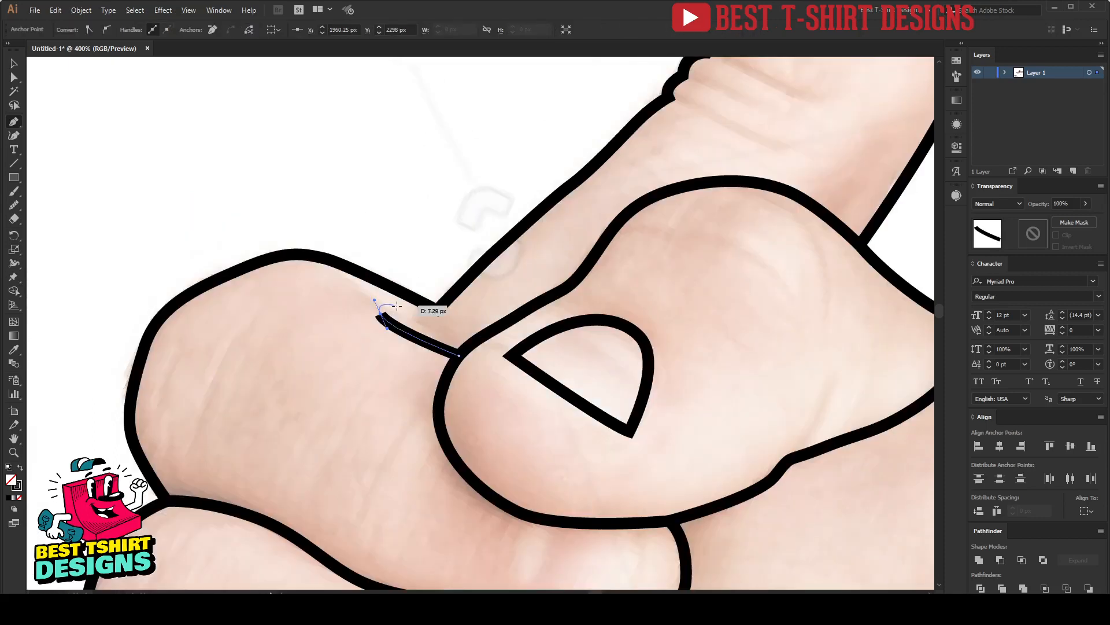
click(397, 306)
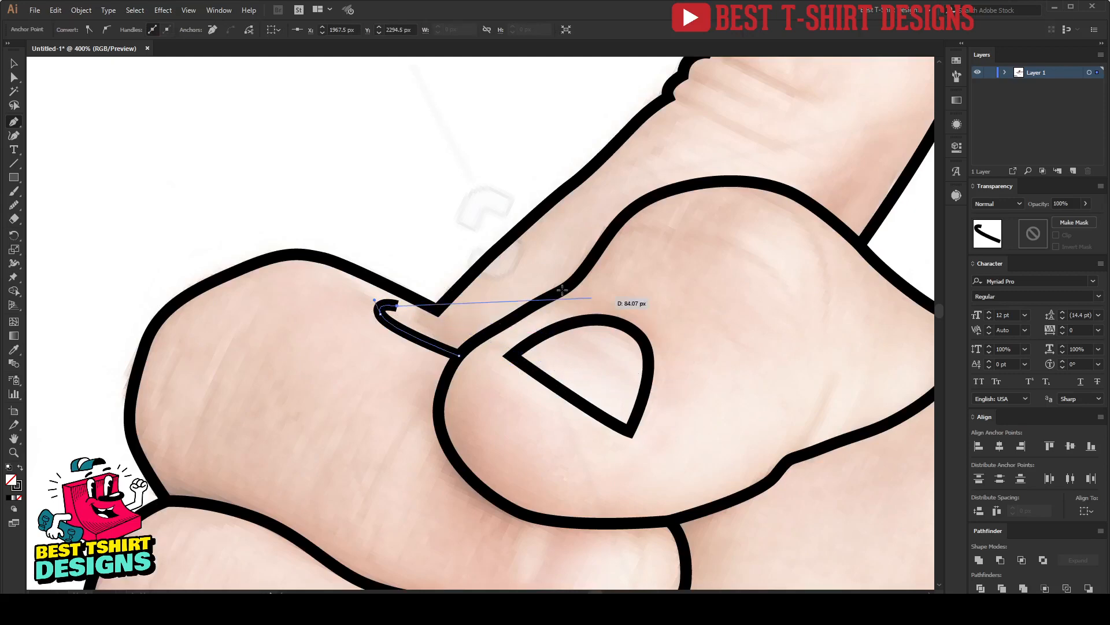
key(Escape)
scroll(451, 287, down, 3)
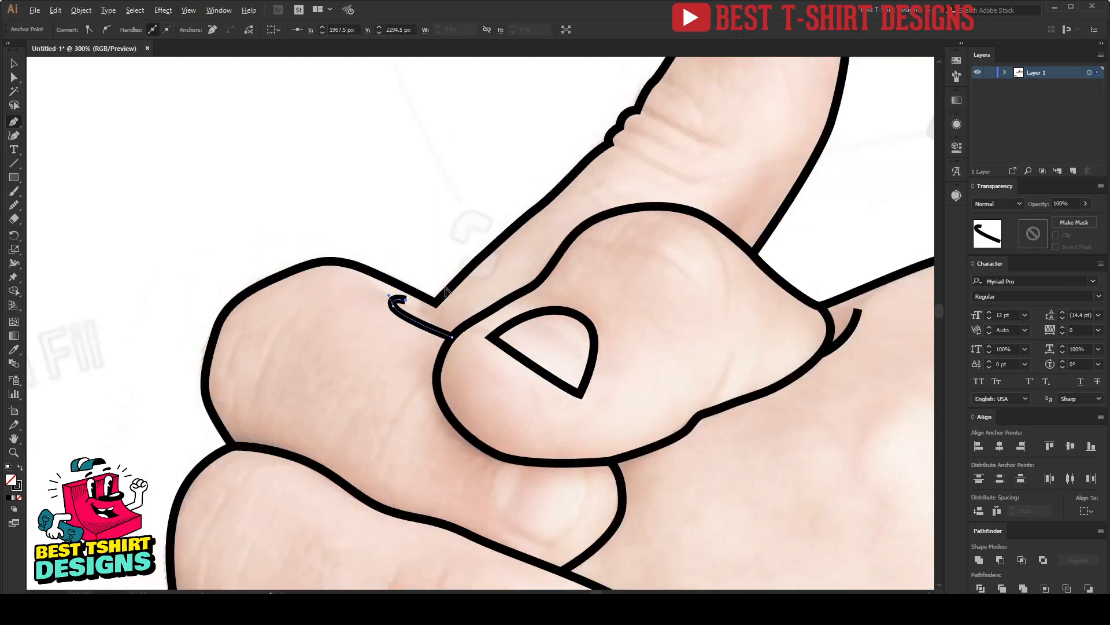
scroll(452, 301, up, 2)
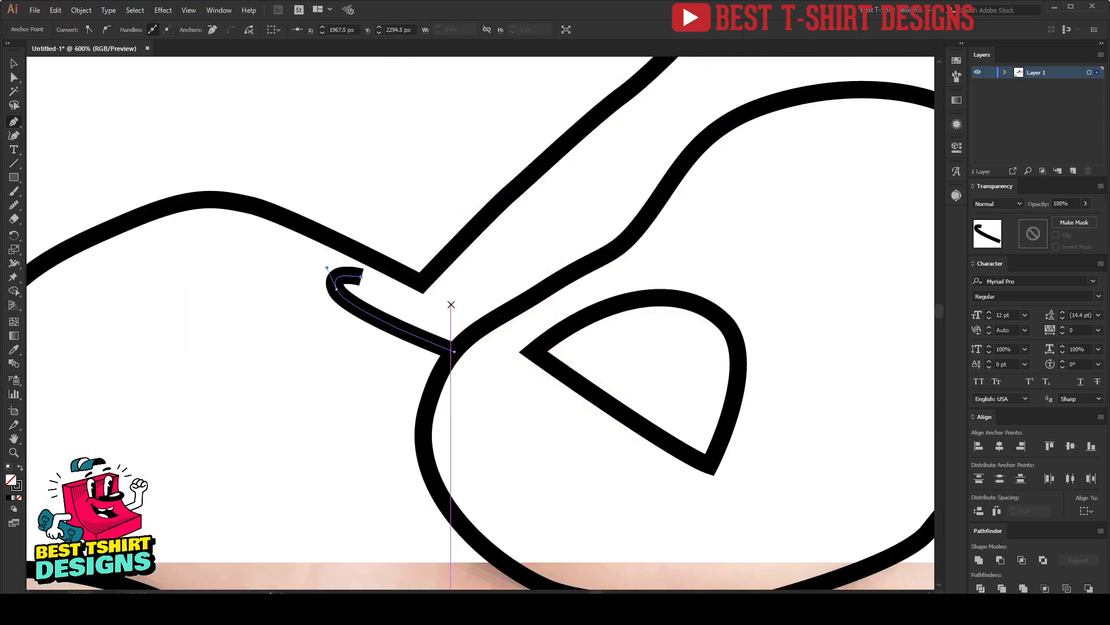
scroll(450, 302, down, 3)
click(422, 291)
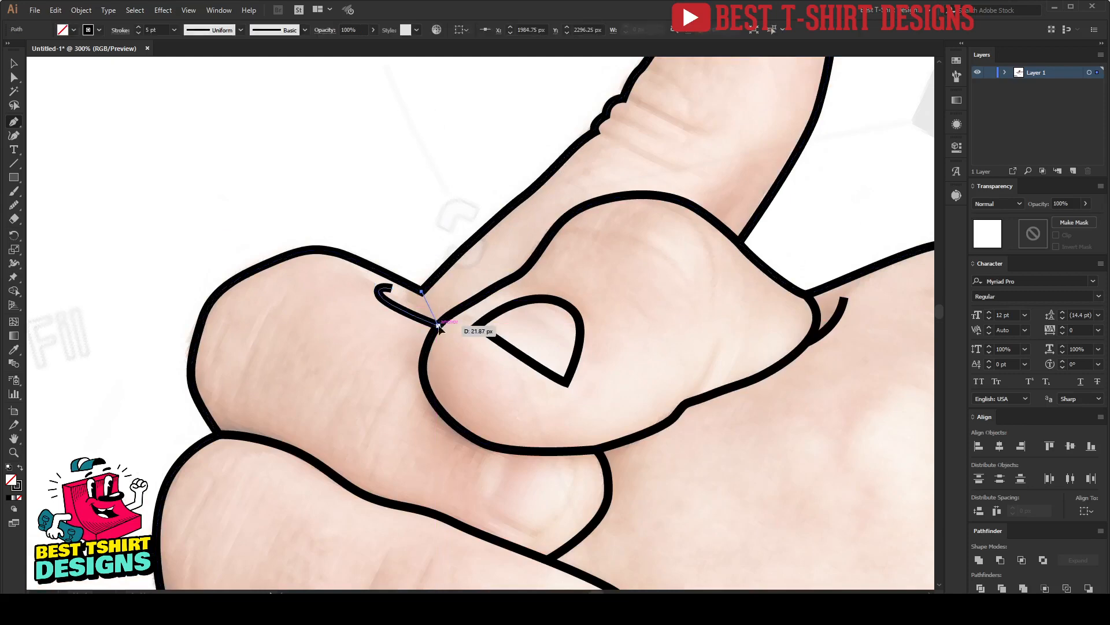
click(440, 326)
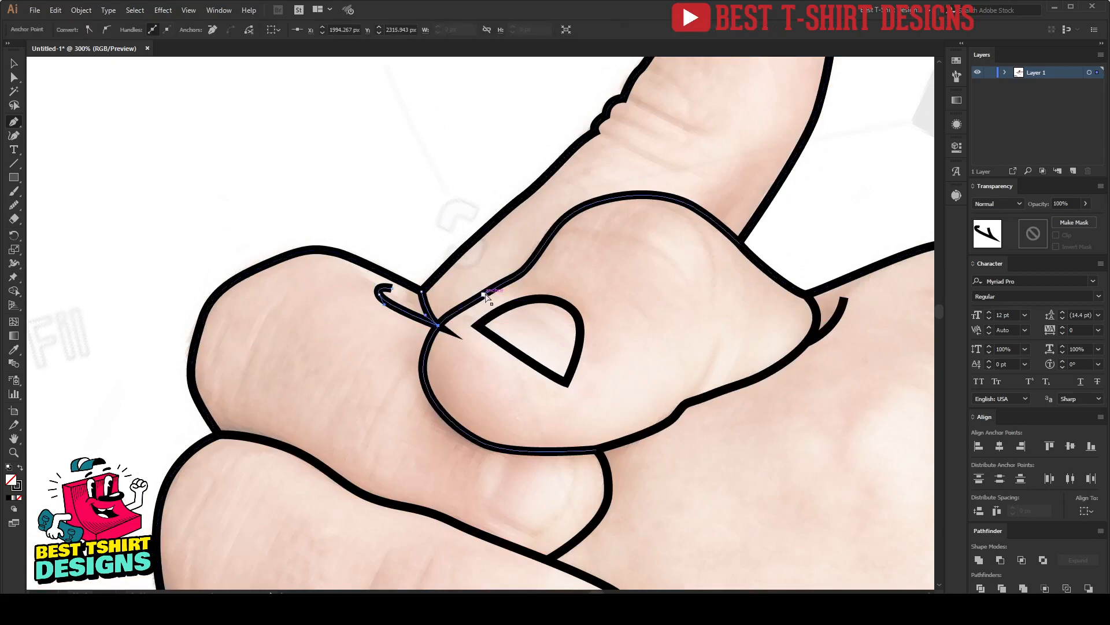
key(ctrl+z)
click(440, 326)
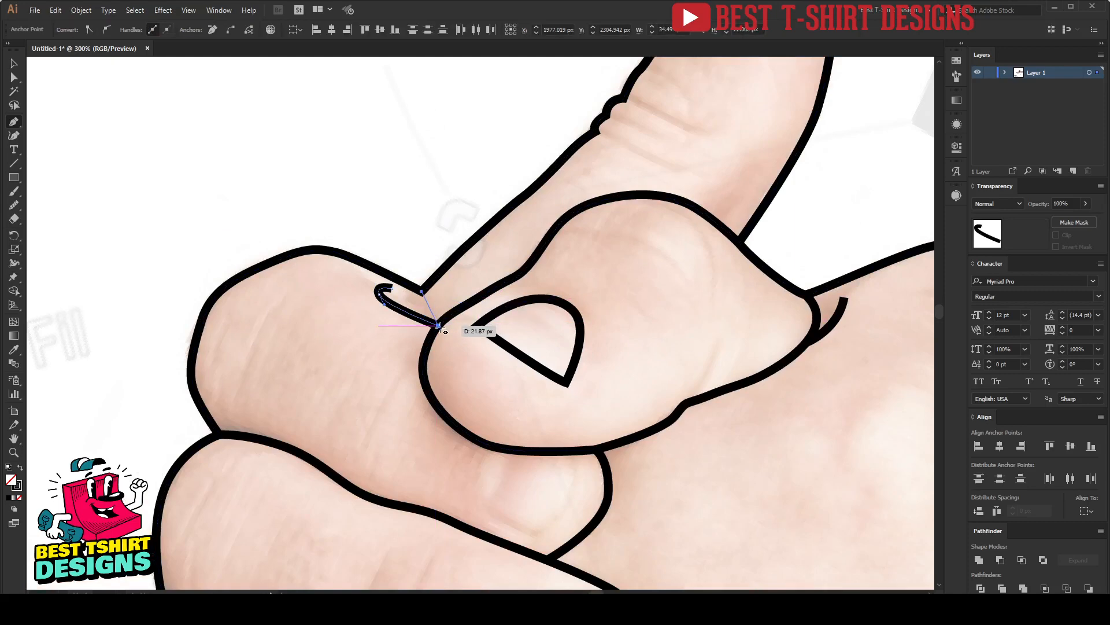
key(ctrl+z)
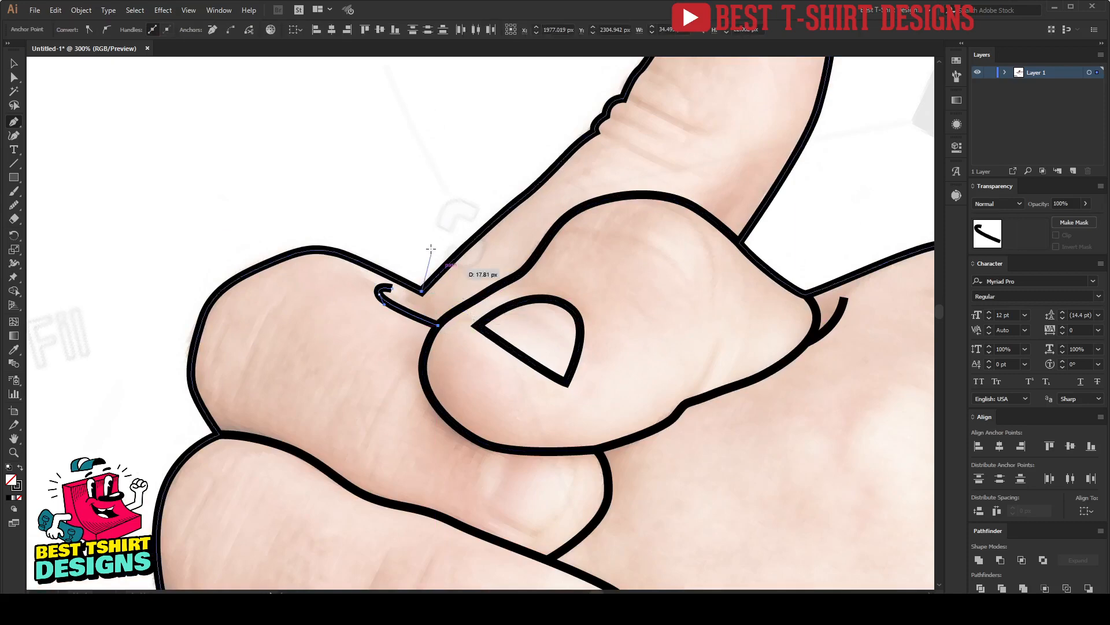
scroll(429, 244, down, 2)
scroll(429, 244, up, 3)
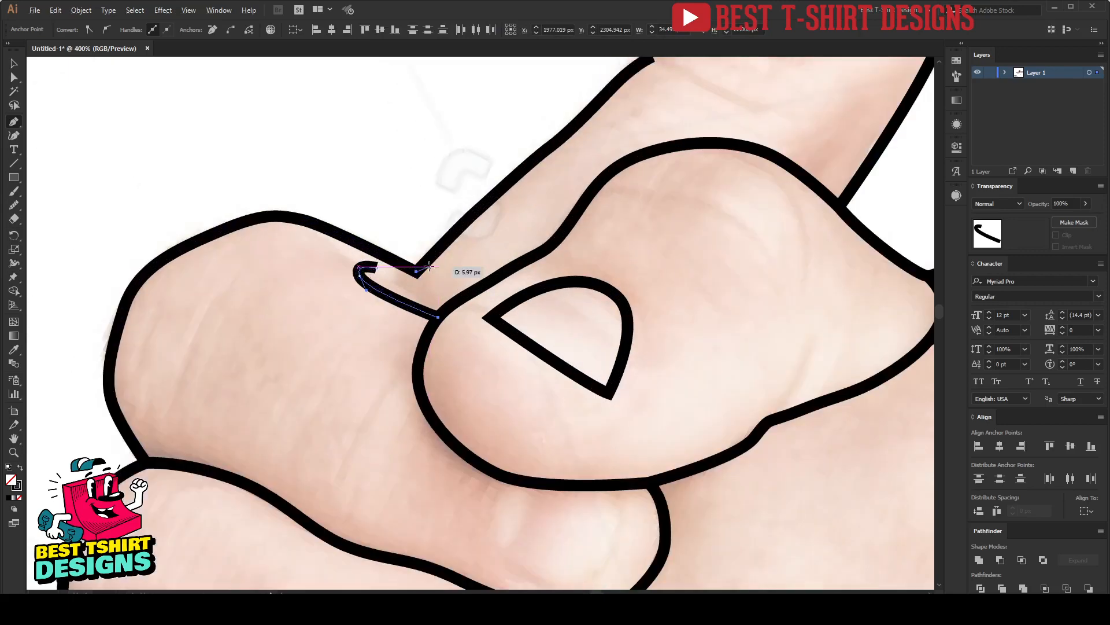
key(v)
click(426, 179)
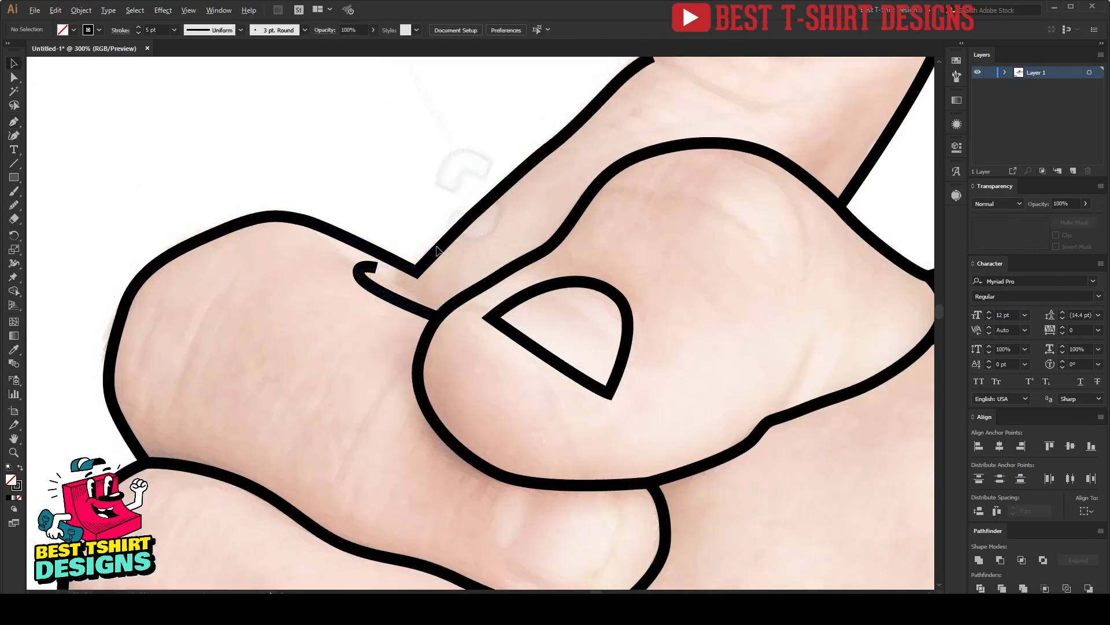
Draw the uppermost finger's nail as an open path with a corner at its tip edge, starting and ending under the overlapping thumb
scroll(444, 249, down, 3)
scroll(465, 362, up, 3)
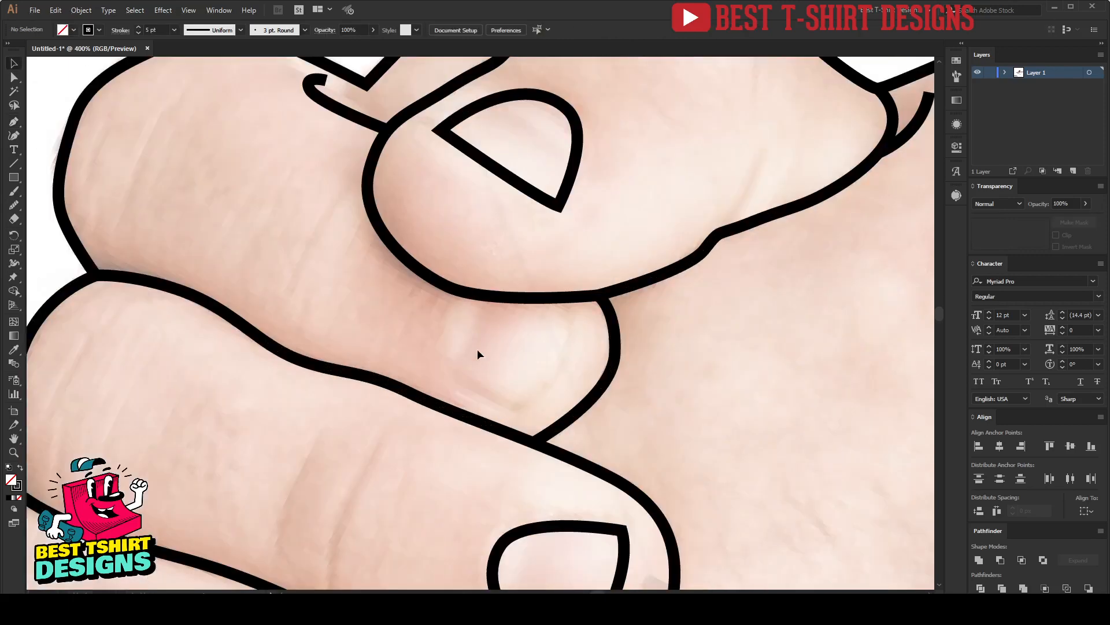
key(p)
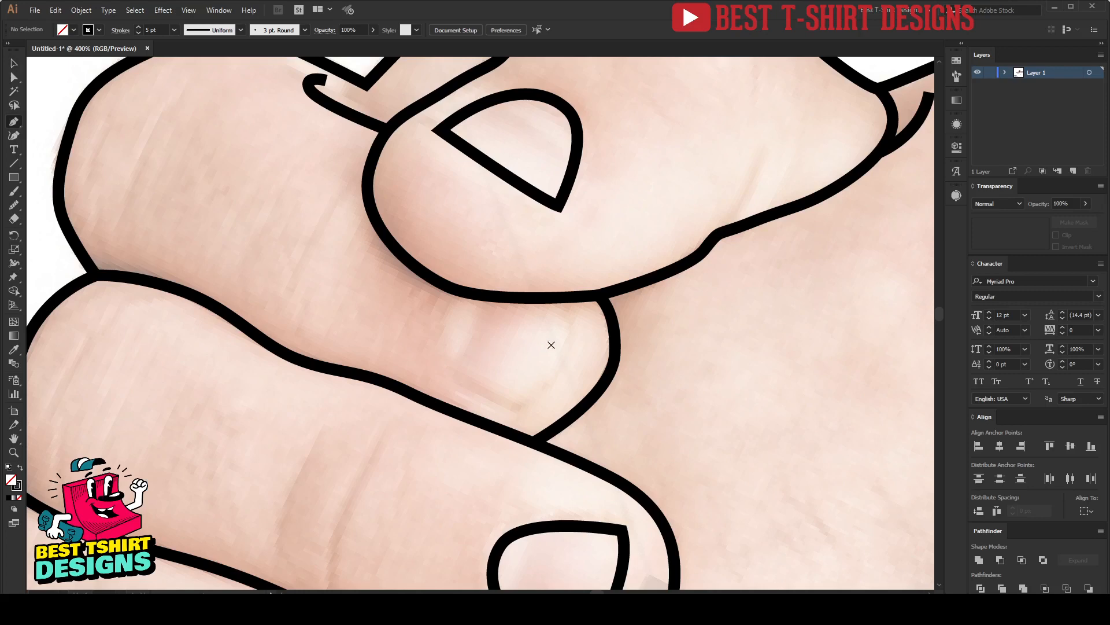
click(554, 298)
click(573, 315)
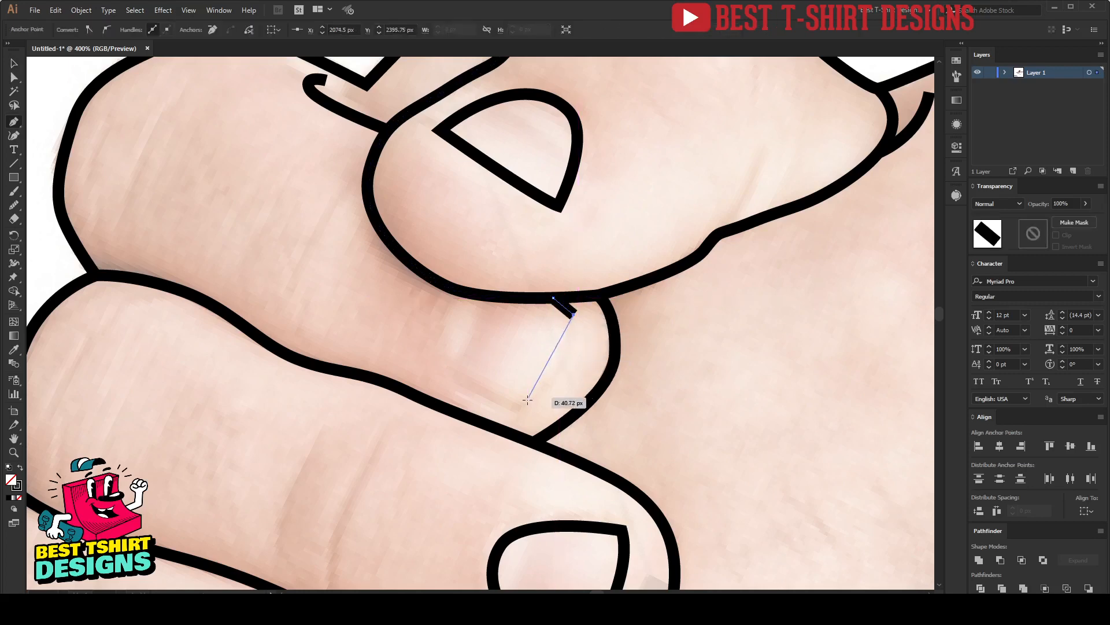
drag(521, 407, 477, 420)
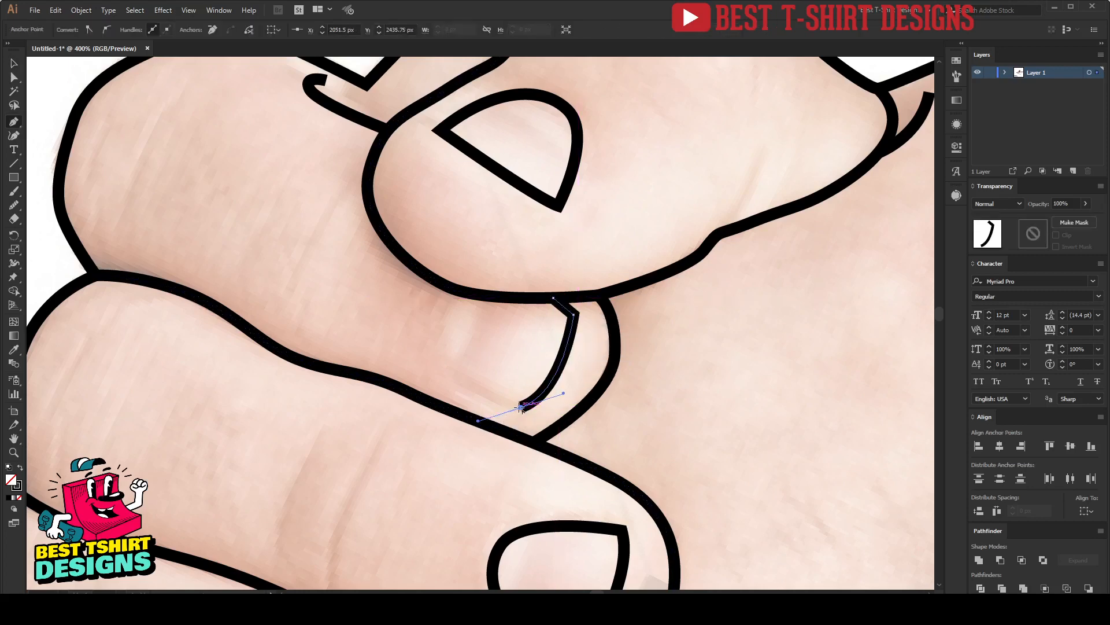
drag(445, 359, 697, 375)
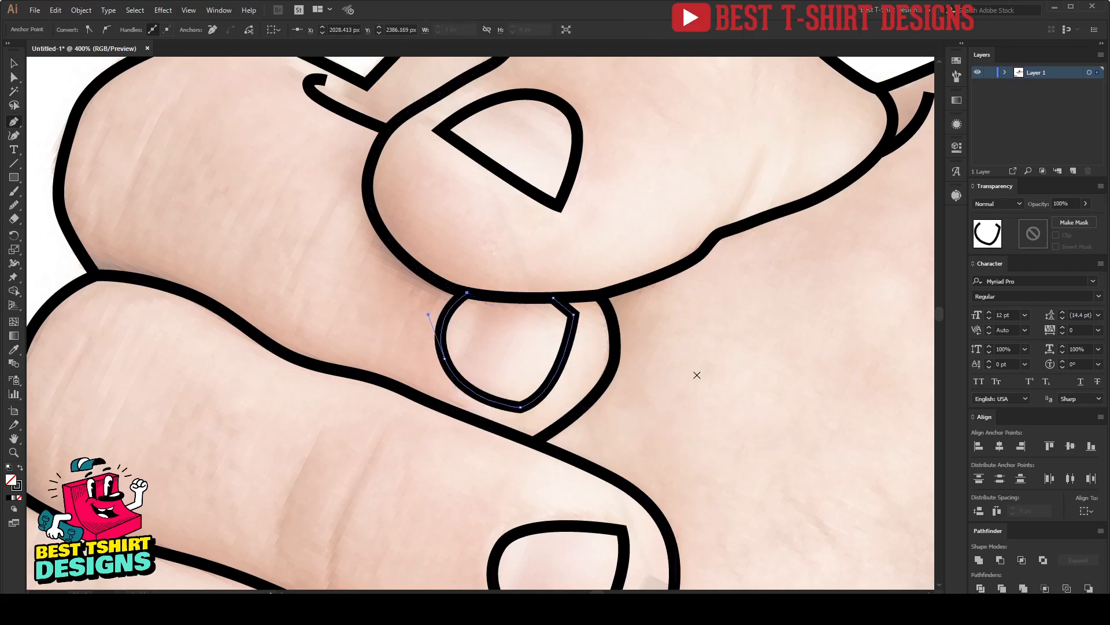
Reshape the uppermost finger's nail by moving its upper tip corner closer to the thumb and sliding the path's start anchor along the thumb's edge
key(v)
key(a)
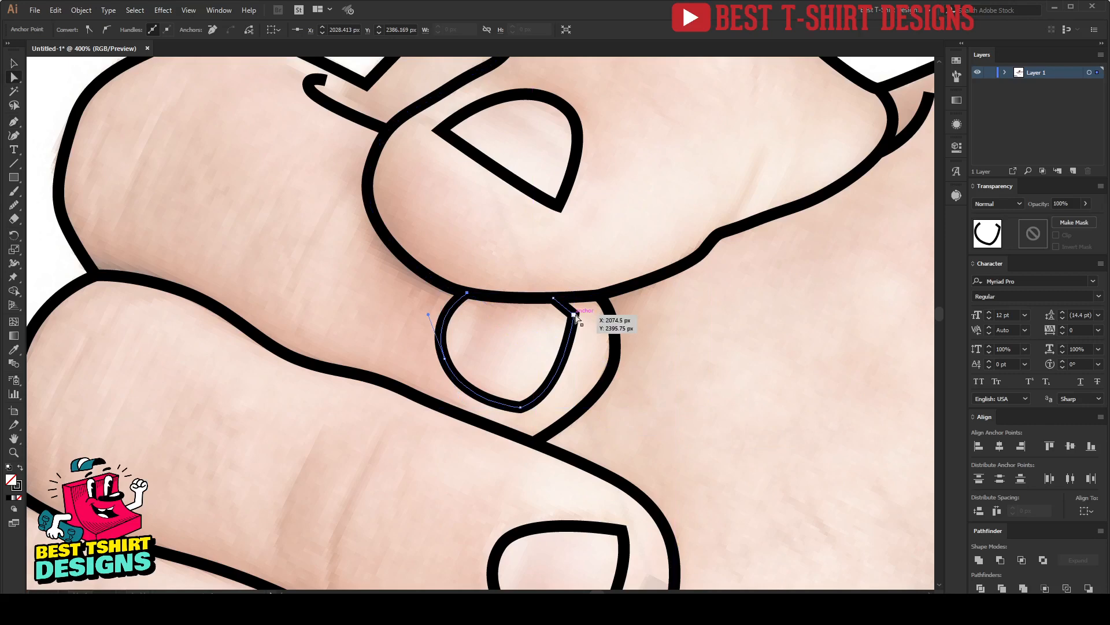
click(574, 315)
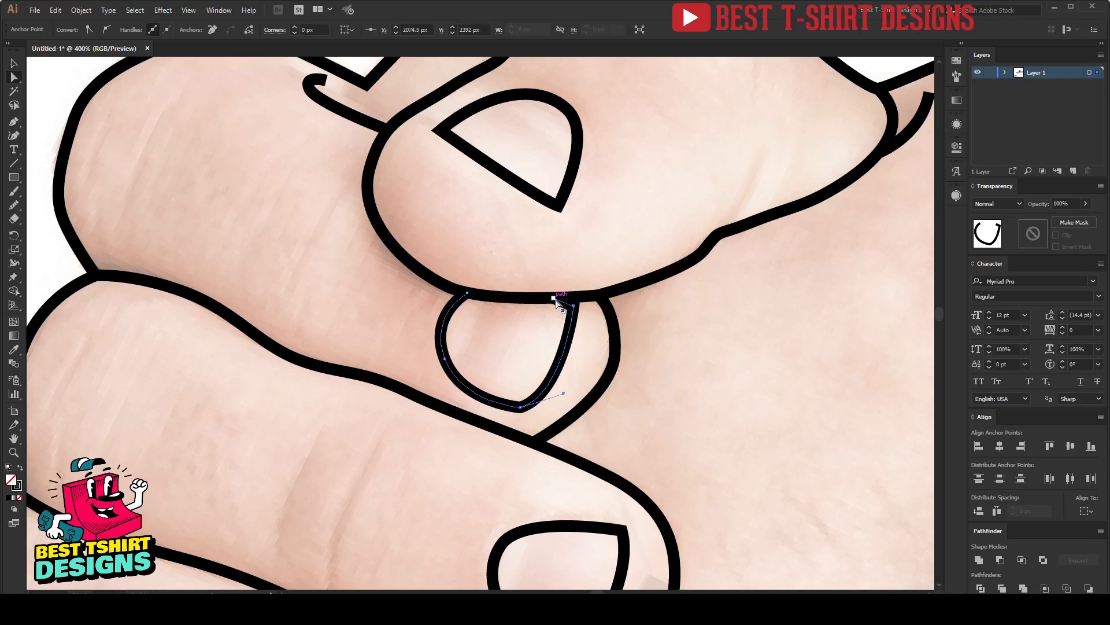
drag(552, 299, 533, 299)
key(v)
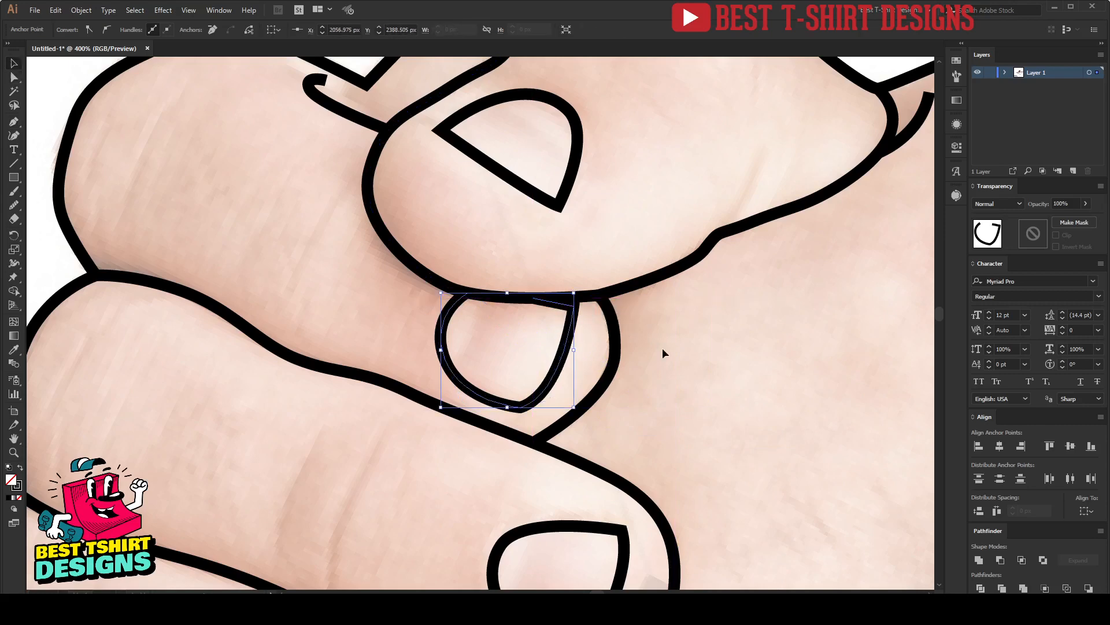
Draw a short curved crease across the middle of the third finger, behind its nail
click(661, 349)
key(ctrl+1)
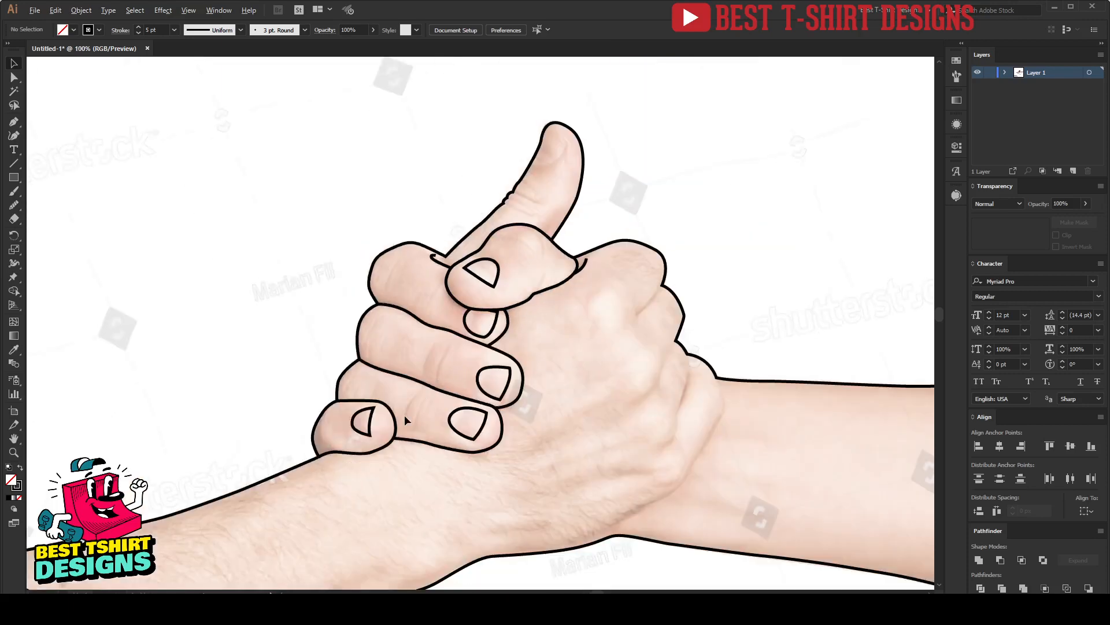
scroll(416, 415, up, 3)
scroll(445, 408, up, 2)
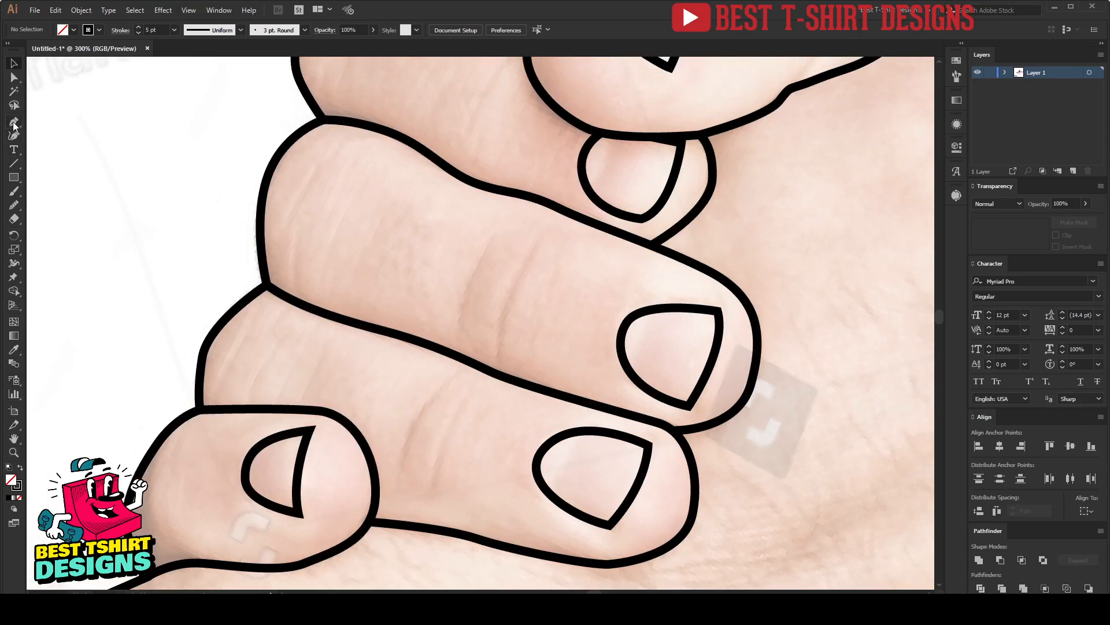
click(434, 493)
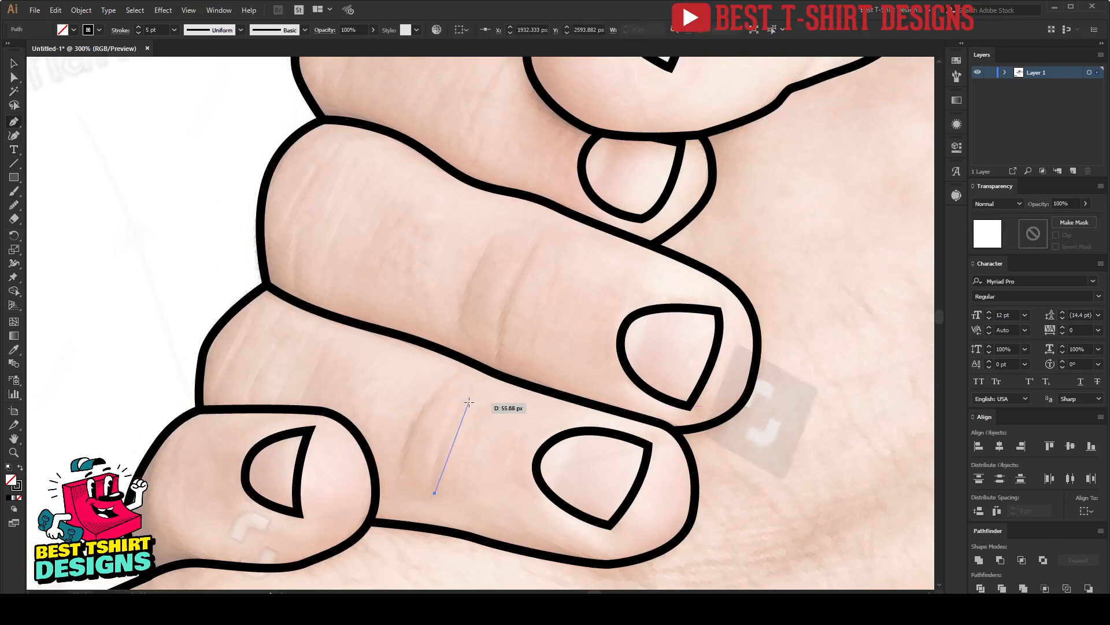
drag(484, 377, 501, 359)
drag(501, 359, 501, 359)
key(v)
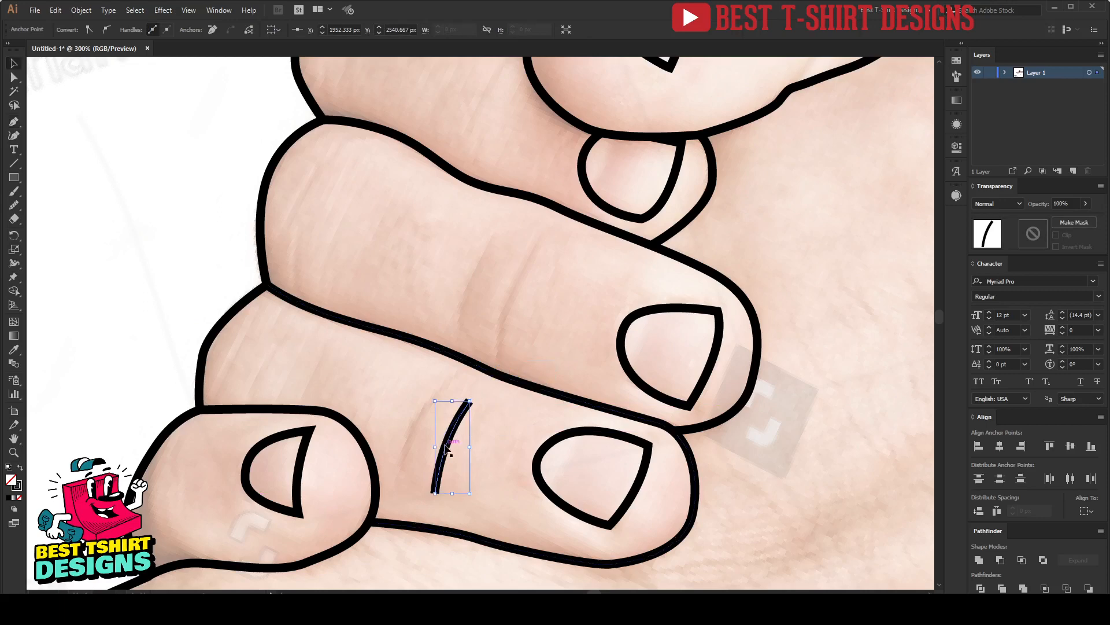
Duplicate the third finger's crease alongside it as a parallel pair, and delete the extra copy placed on the second finger
mouse_move(449, 443)
alt+mouse_down()
mouse_move(418, 432)
mouse_move(440, 435)
mouse_move(516, 290)
mouse_move(511, 304)
alt+mouse_up()
click(491, 433)
key(Delete)
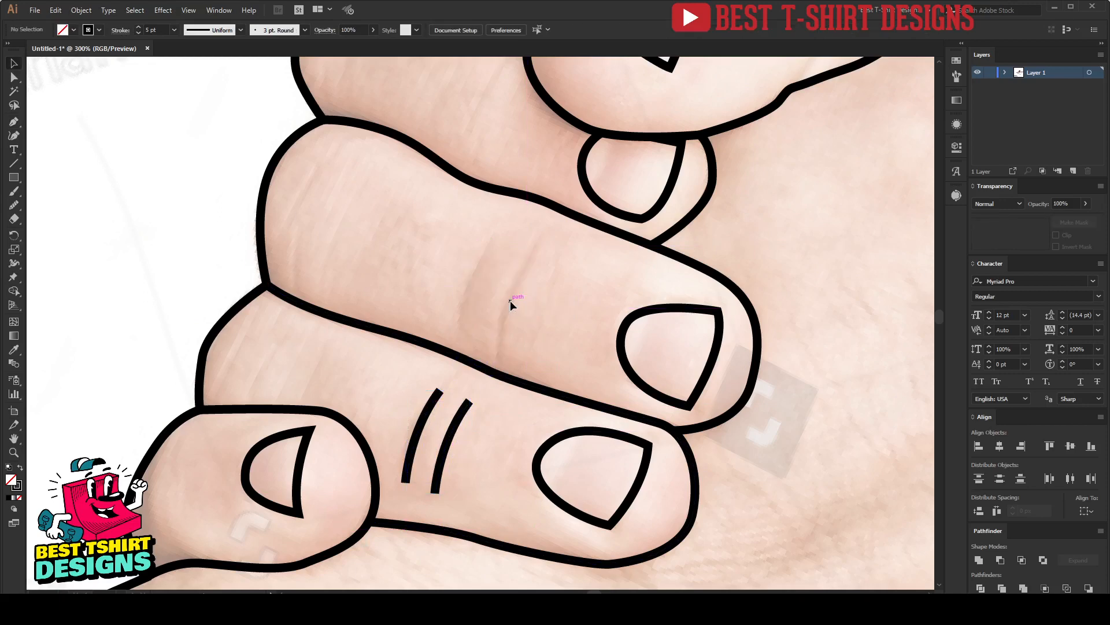
Draw two roughly parallel curved creases across the middle of the second finger, each rising from its lower edge
key(p)
click(495, 373)
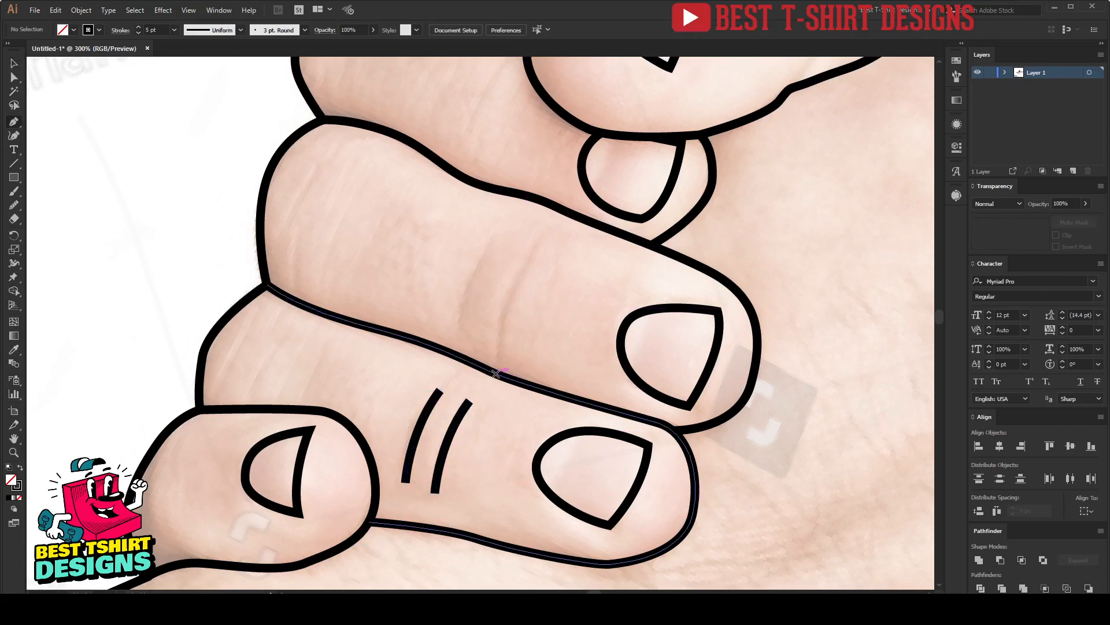
drag(536, 246, 569, 197)
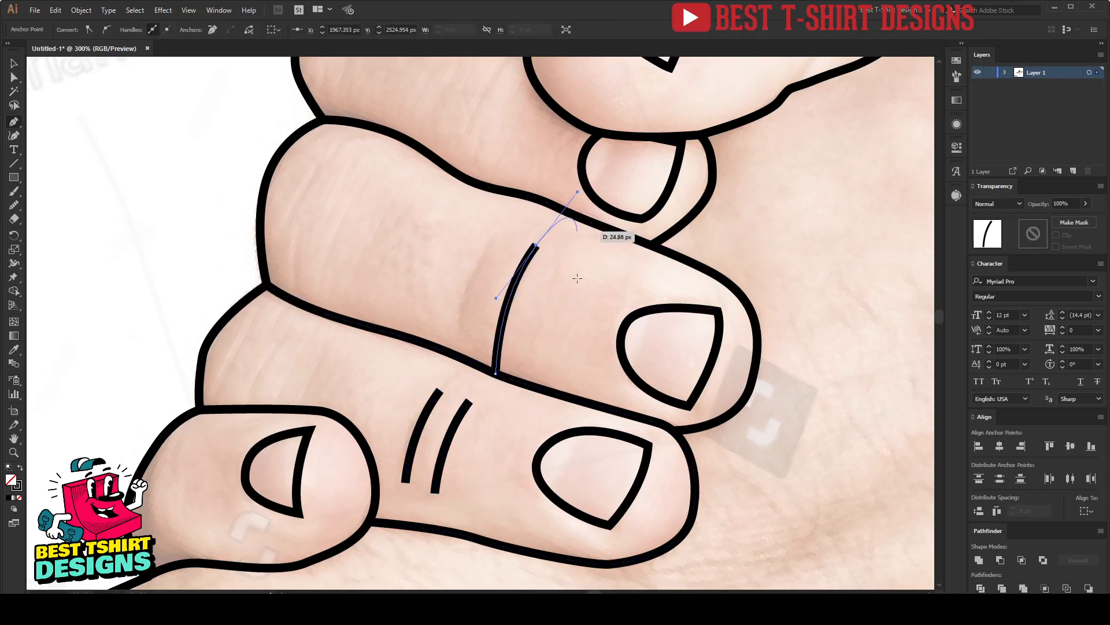
key(Escape)
drag(459, 357, 534, 208)
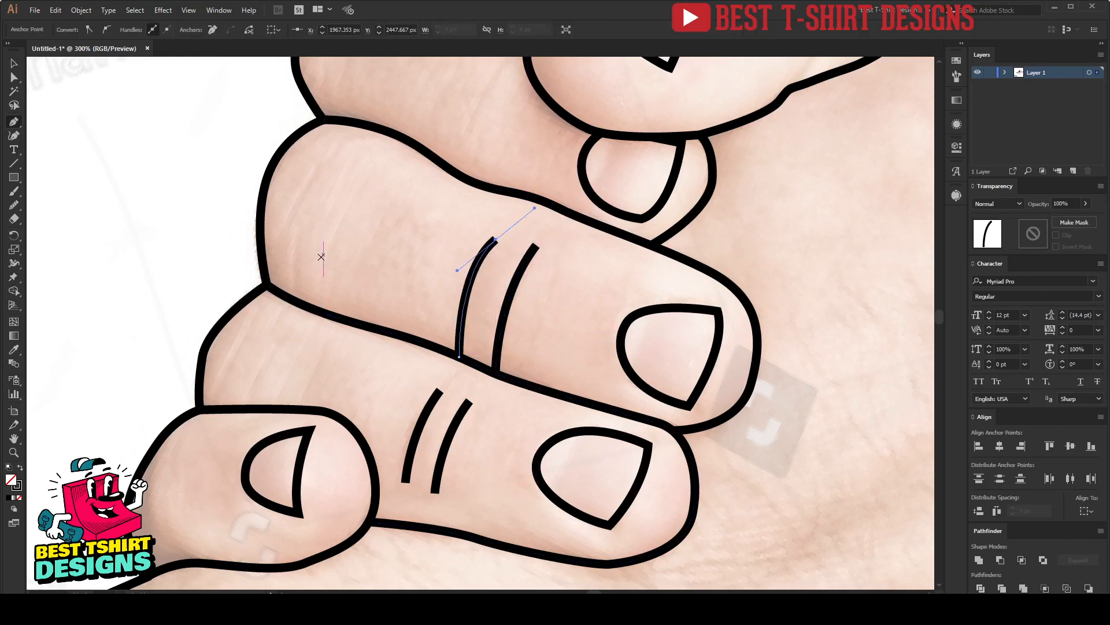
key(Escape)
Draw one curved knuckle crease on the second finger and two on the third finger, each rising from the finger's lower edge
click(294, 300)
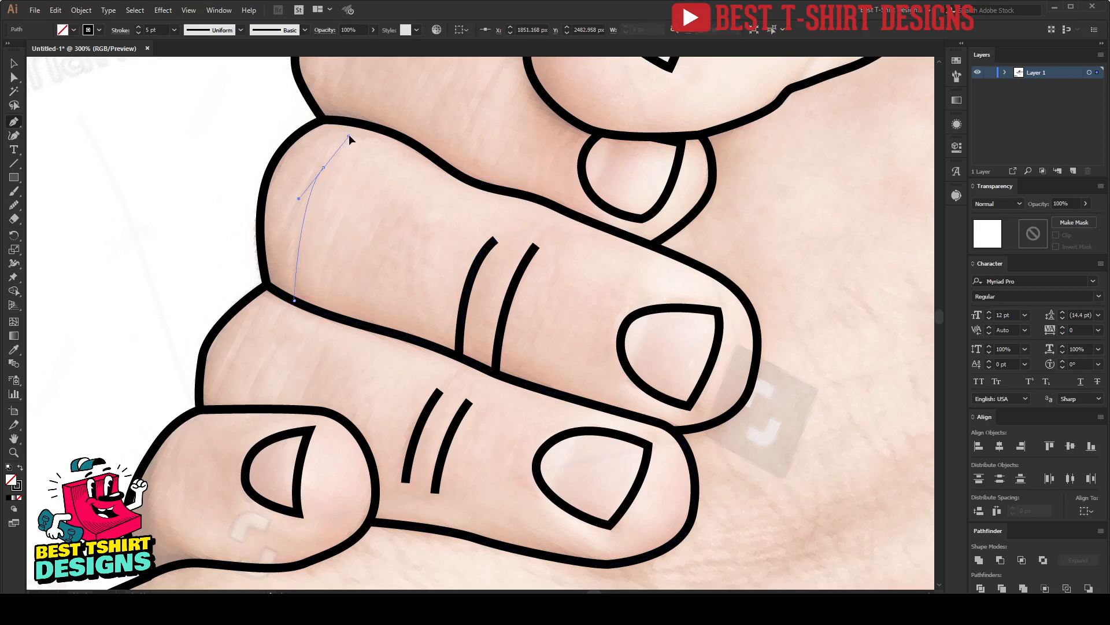
drag(349, 134, 355, 124)
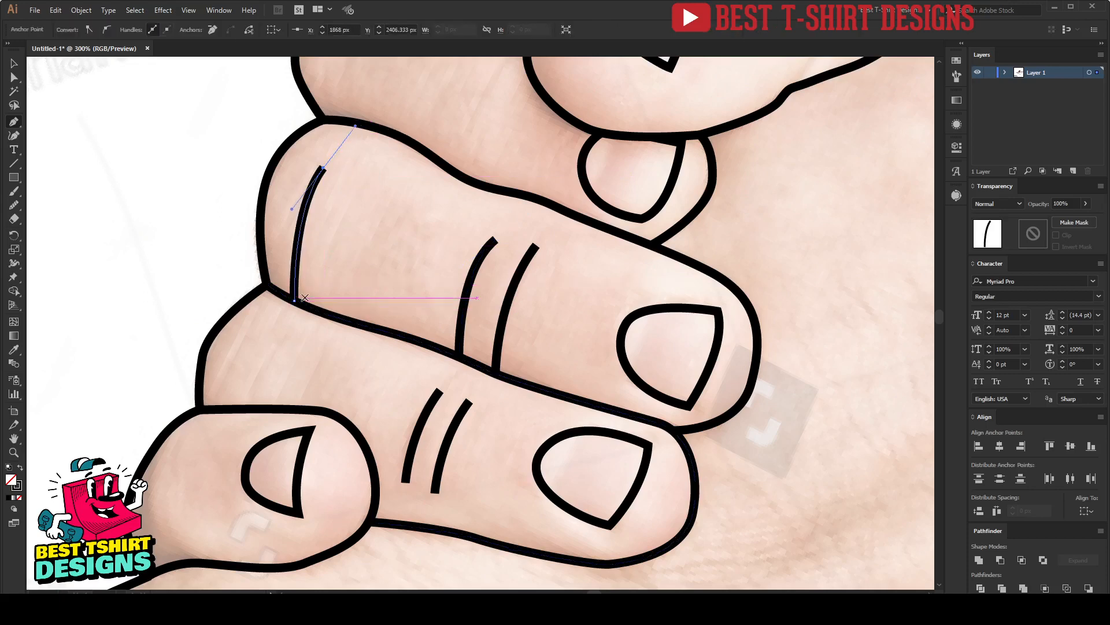
click(219, 407)
click(294, 295)
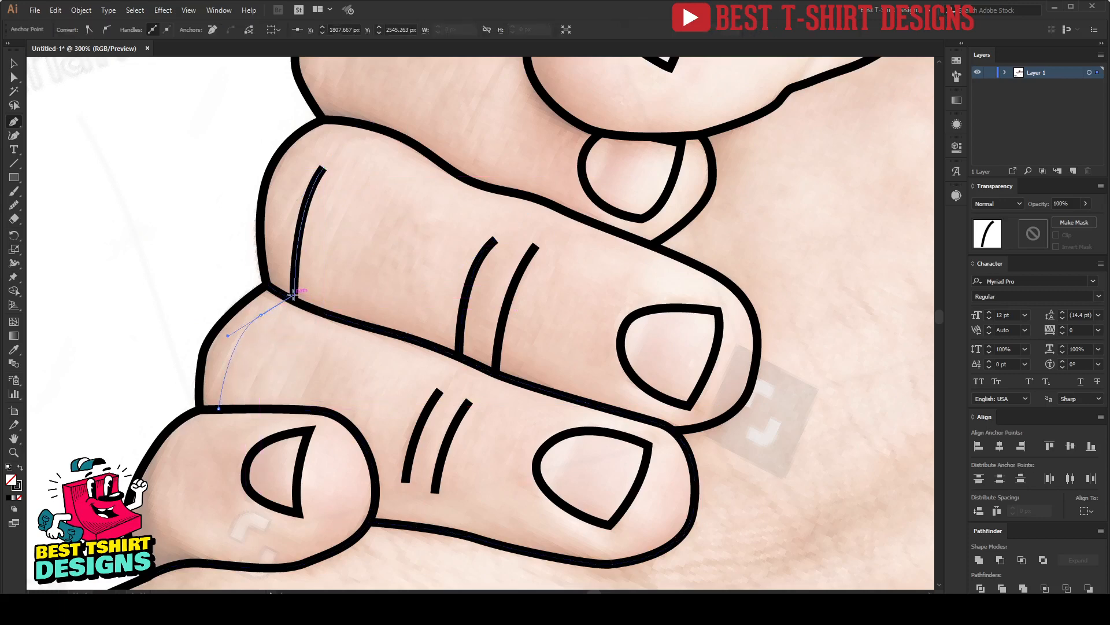
key(Escape)
click(296, 409)
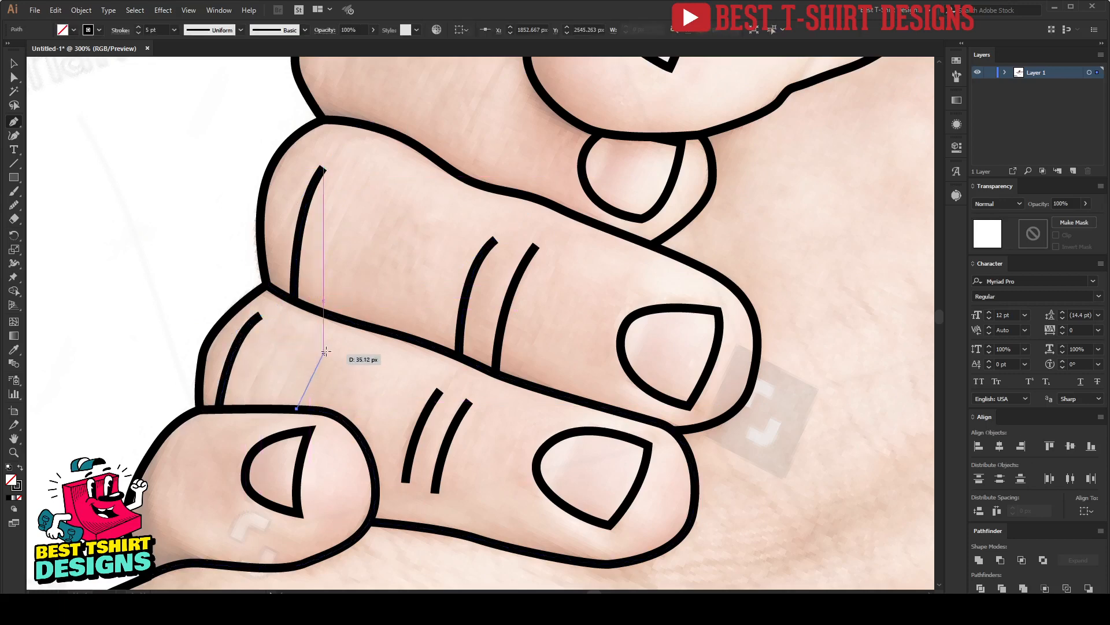
drag(328, 347, 345, 333)
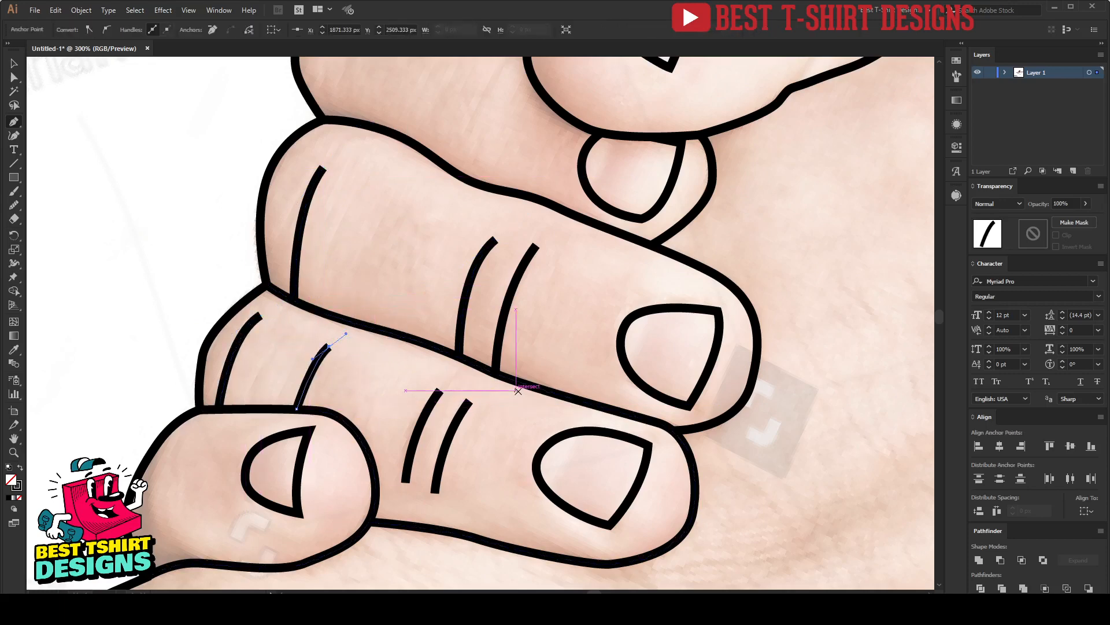
Draw two curved creases on the uppermost finger, one near its knuckle and one running down from the overlapping thumb's edge
scroll(518, 391, up, 5)
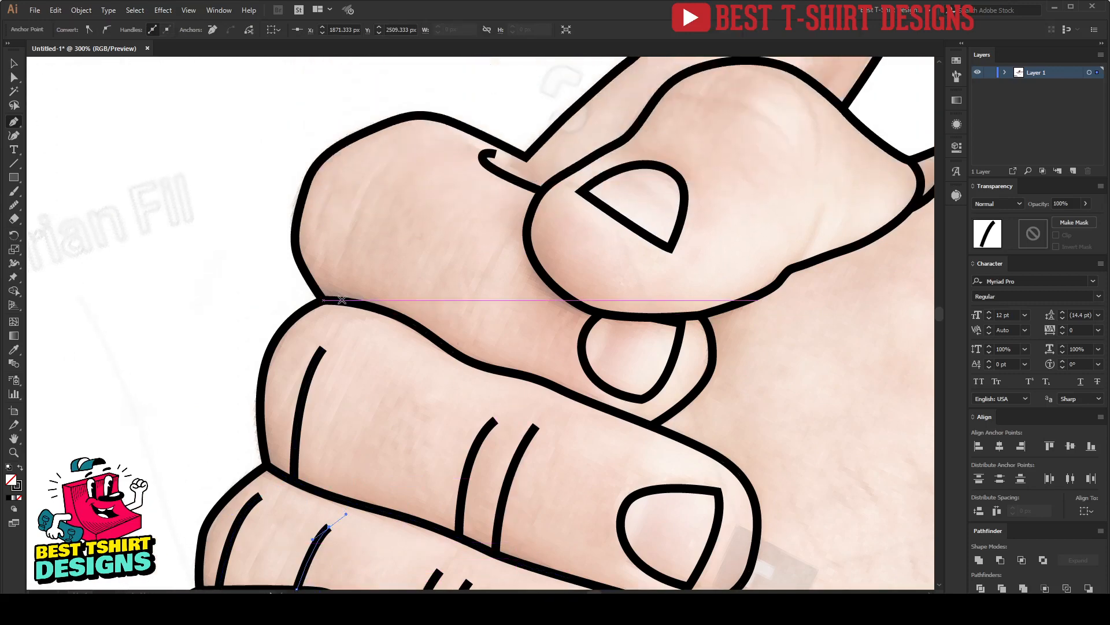
key(Escape)
click(342, 299)
drag(393, 153, 443, 97)
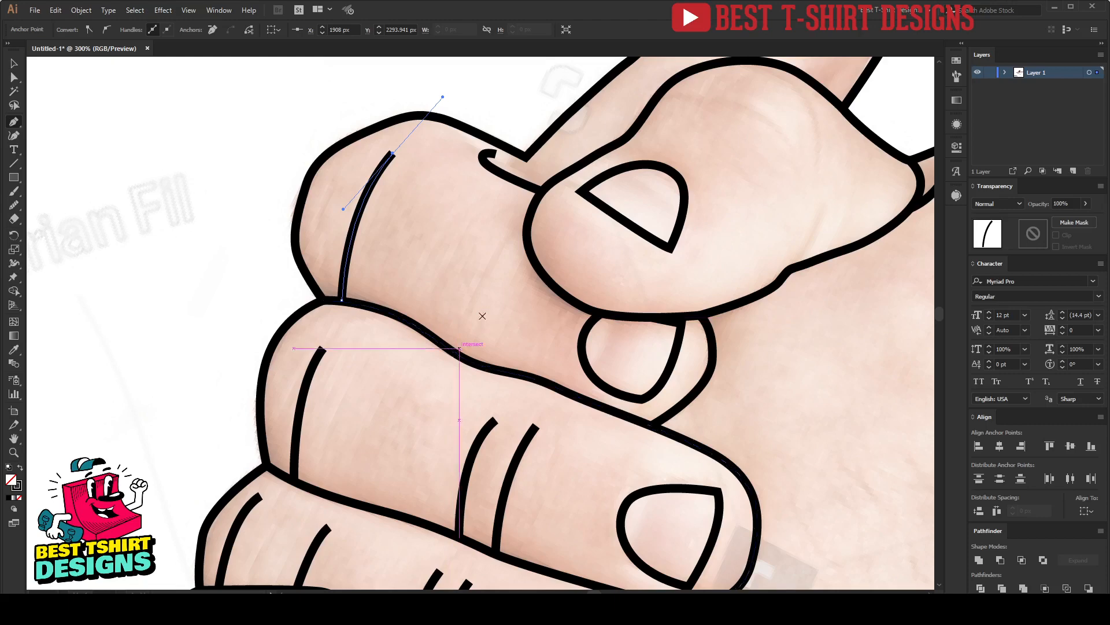
key(Escape)
click(529, 219)
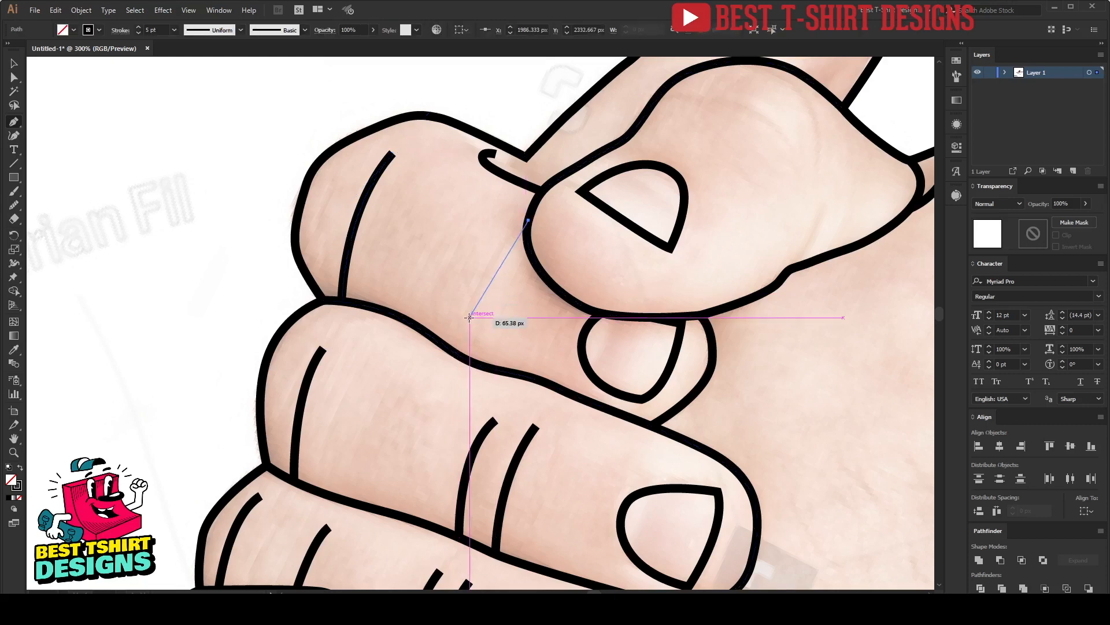
drag(470, 317, 447, 380)
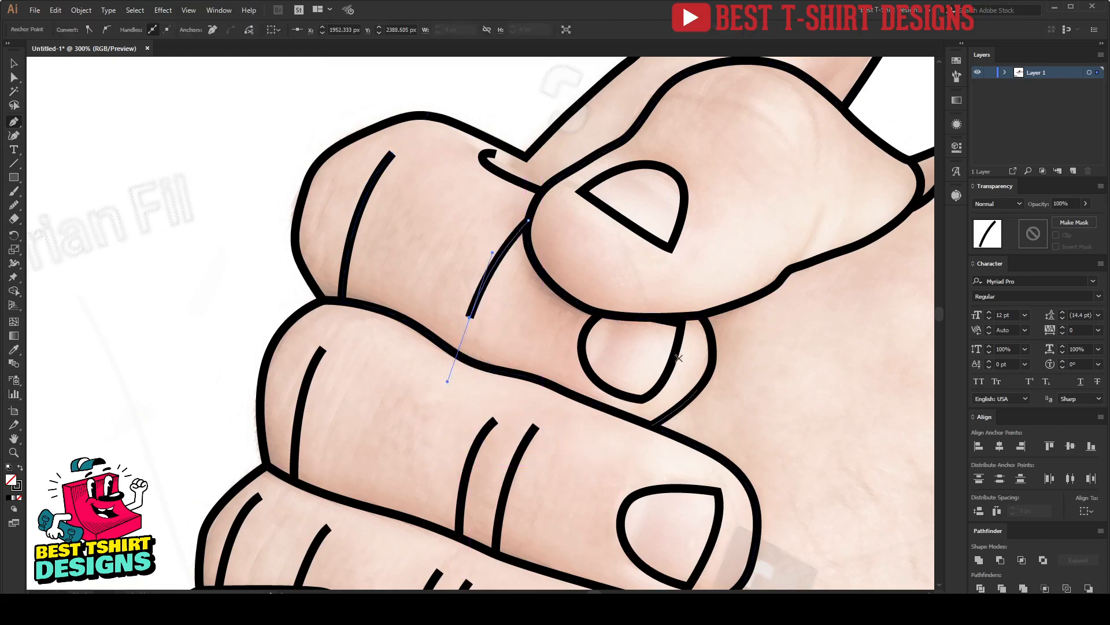
Draw two curved joint creases on the overlapping thumb, each starting at its upper edge and bending down behind the nail
scroll(759, 239, up, 2)
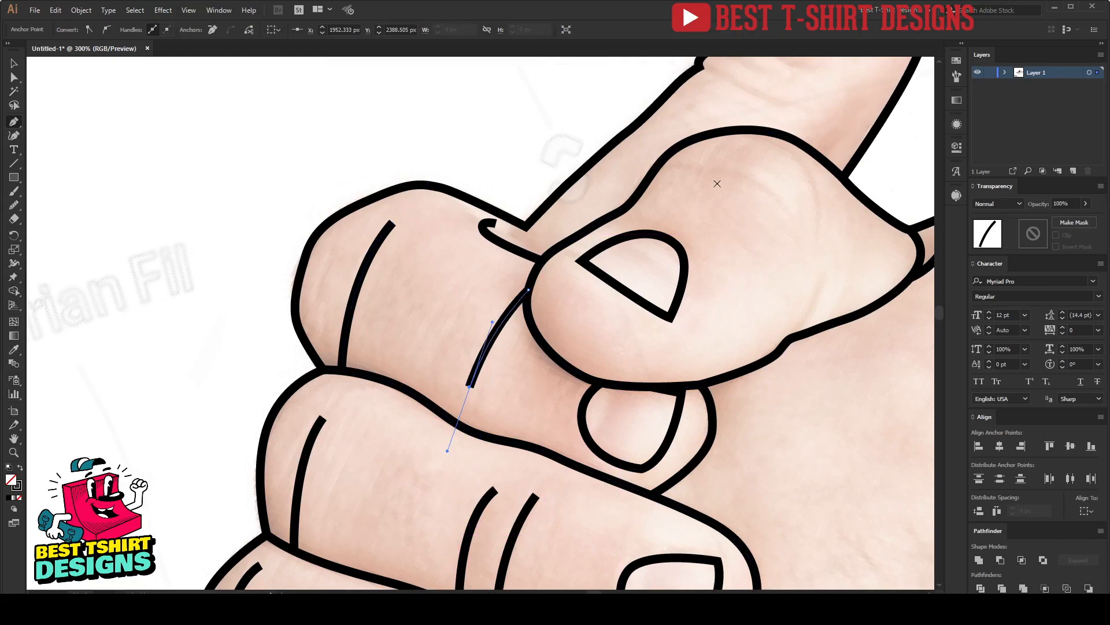
key(Escape)
click(660, 163)
drag(775, 202, 808, 246)
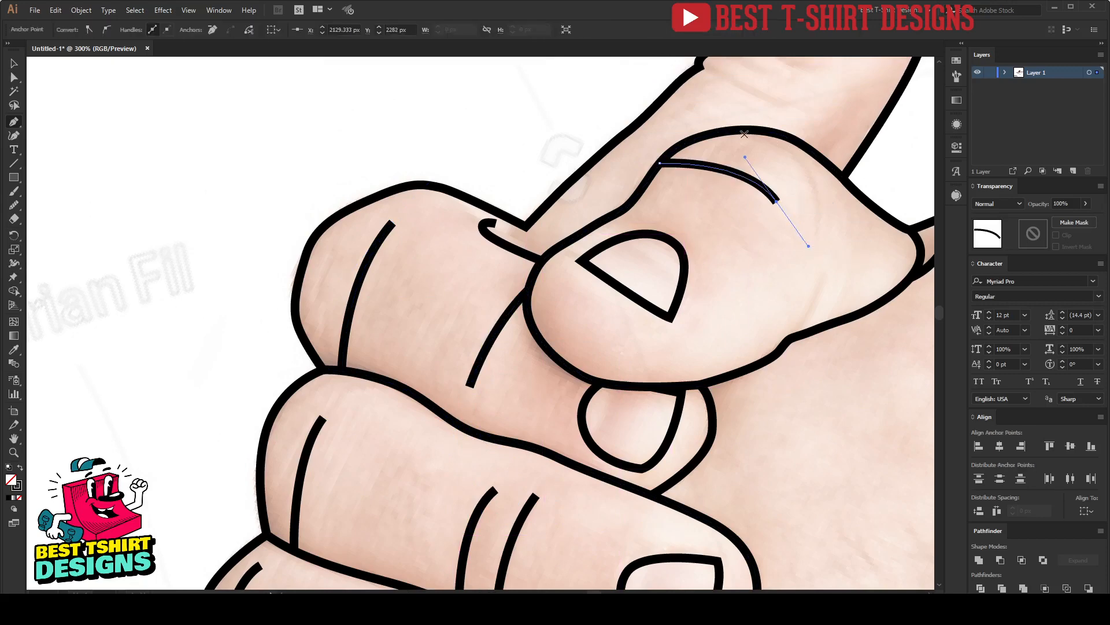
key(Escape)
drag(730, 131, 818, 204)
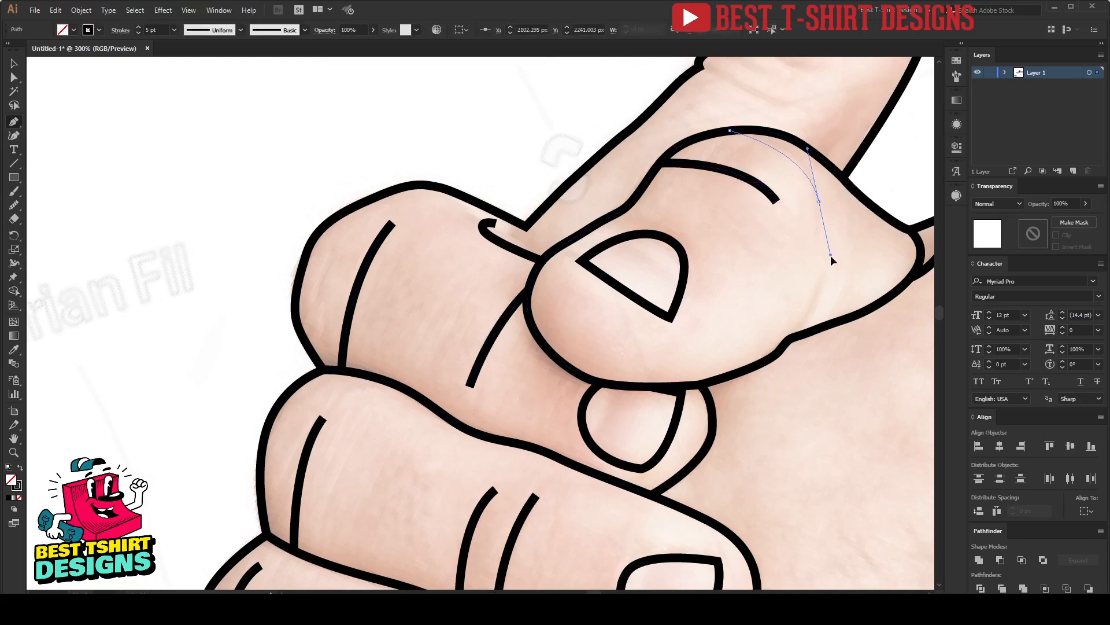
drag(831, 260, 834, 263)
Draw three parallel curved creases across the raised thumb's joint, starting from the small bumps in its outline
scroll(648, 244, up, 5)
scroll(648, 243, right, 4)
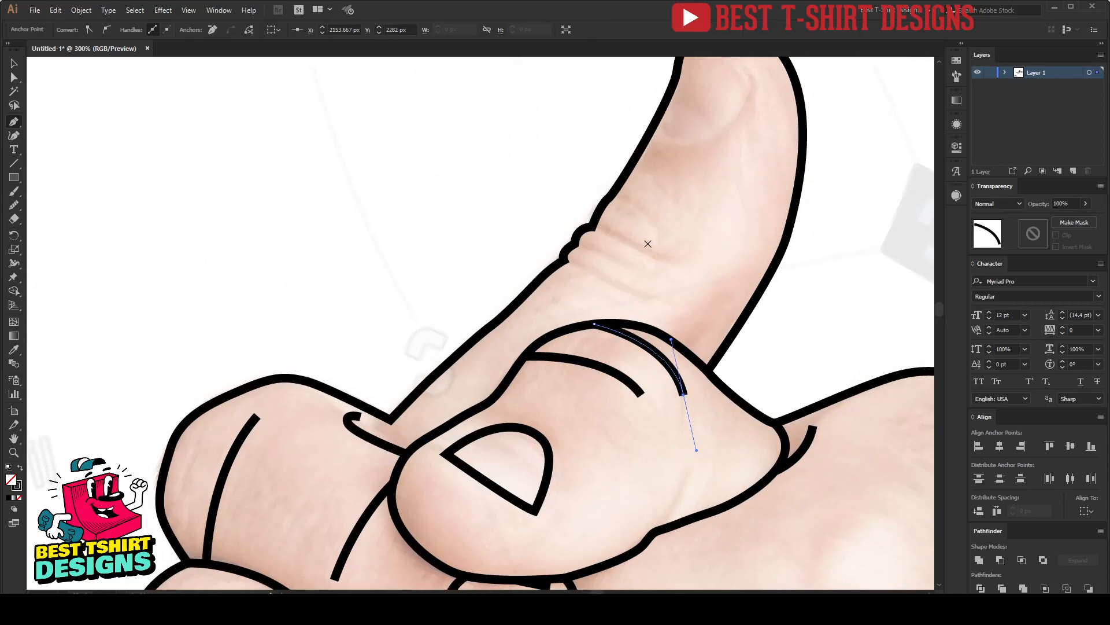
scroll(642, 242, up, 1)
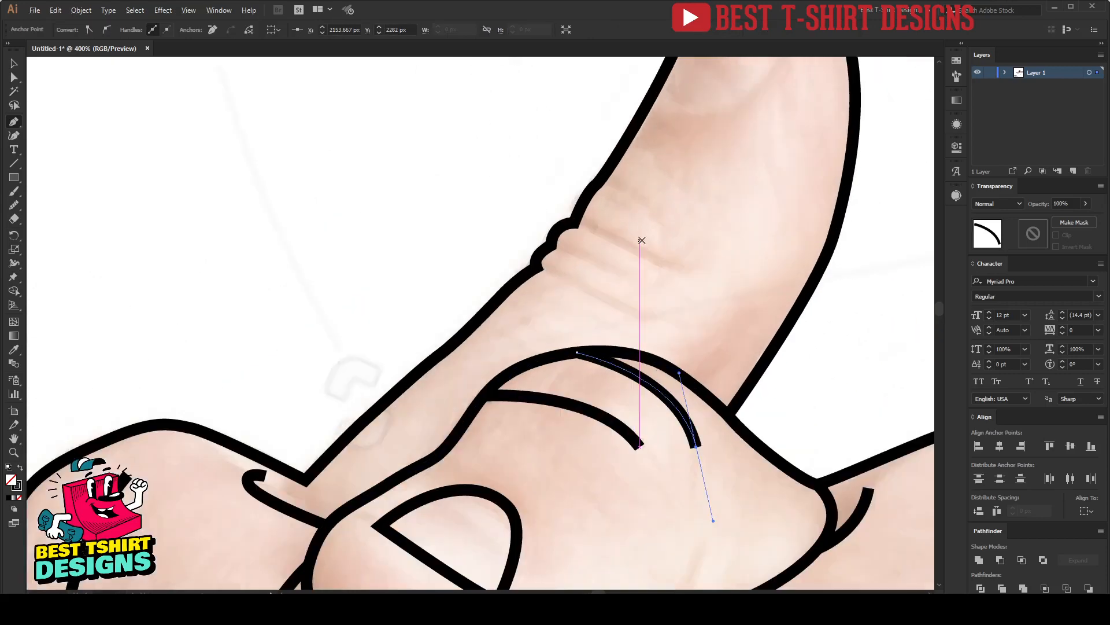
click(575, 222)
mouse_move(661, 267)
mouse_down()
mouse_move(694, 297)
mouse_move(652, 291)
mouse_move(694, 323)
mouse_move(637, 315)
mouse_move(728, 371)
mouse_up()
click(551, 245)
click(536, 267)
Draw the raised thumb's nail as an open path with a rounded base and a corner at its tip edge, starting and ending on the outline
scroll(731, 250, up, 3)
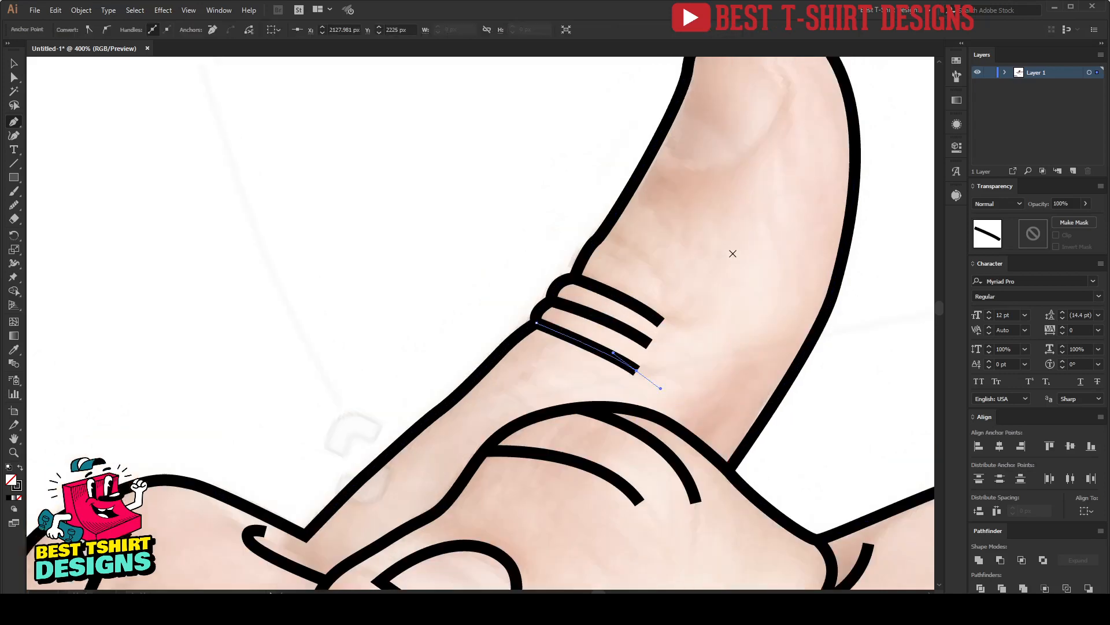
mouse_move(655, 254)
mouse_down()
mouse_move(688, 278)
mouse_move(751, 262)
mouse_move(791, 227)
mouse_move(733, 123)
mouse_move(572, 115)
mouse_move(671, 120)
mouse_up()
click(793, 193)
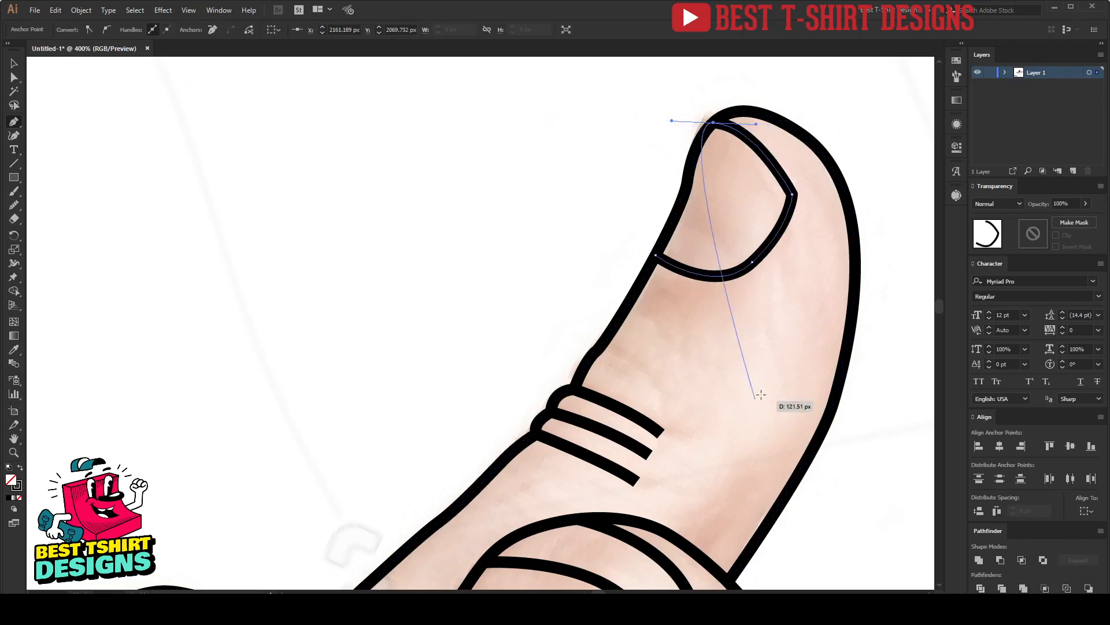
scroll(558, 216, down, 4)
key(v)
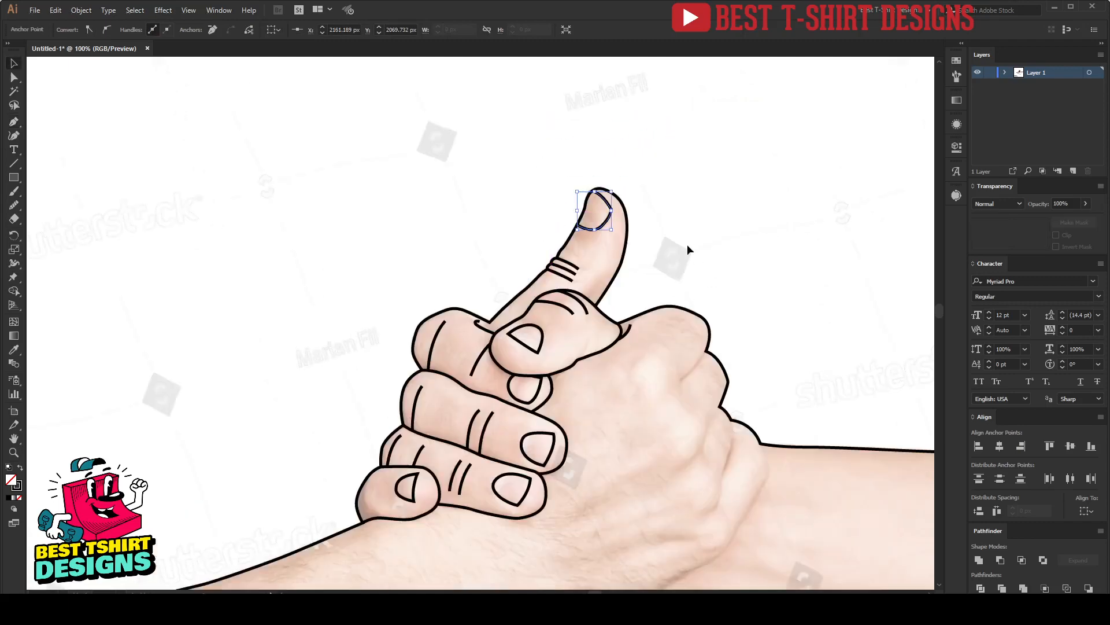
click(687, 244)
Trace the gripping hand's lower edge as a curve from the wrist notch in the upper outline down to the lower arm outline
scroll(509, 177, down, 1)
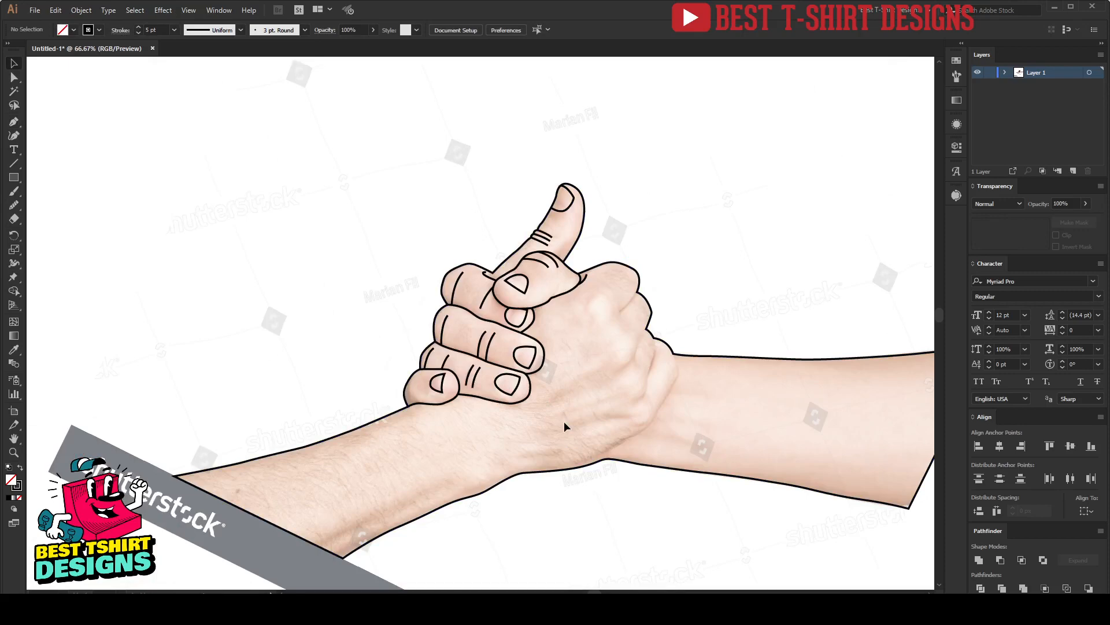
scroll(691, 377, up, 2)
scroll(631, 280, up, 1)
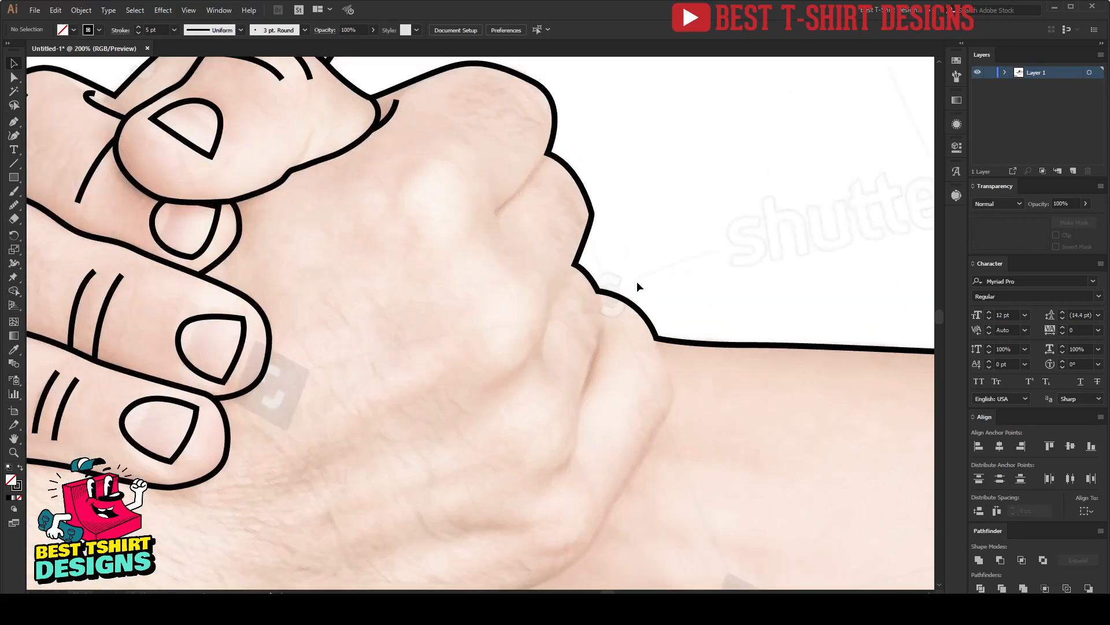
key(p)
click(655, 338)
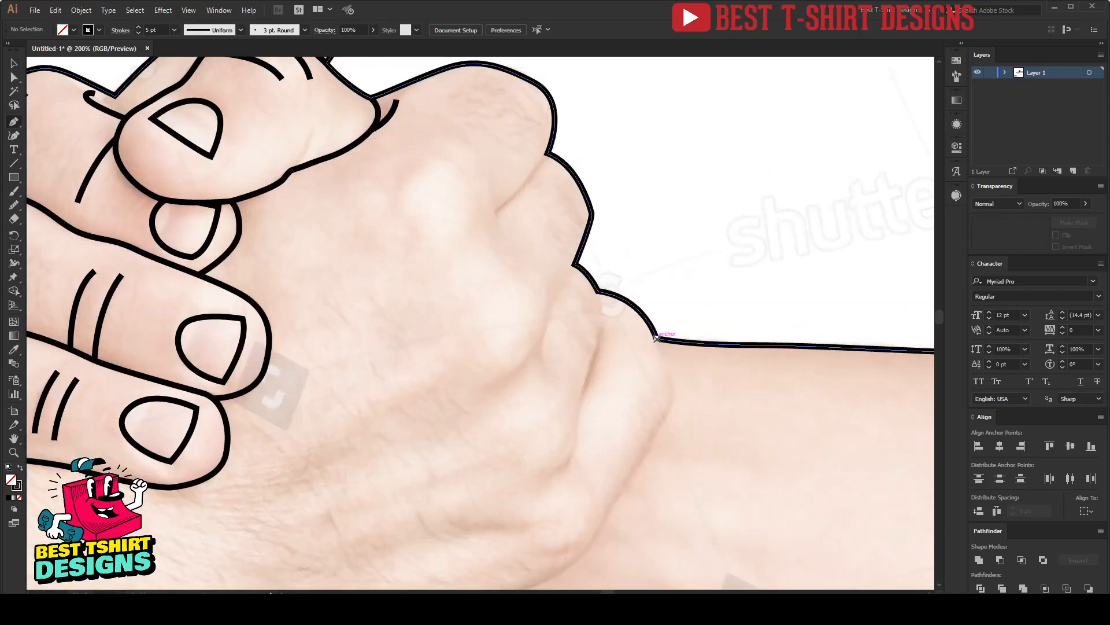
drag(672, 398, 669, 421)
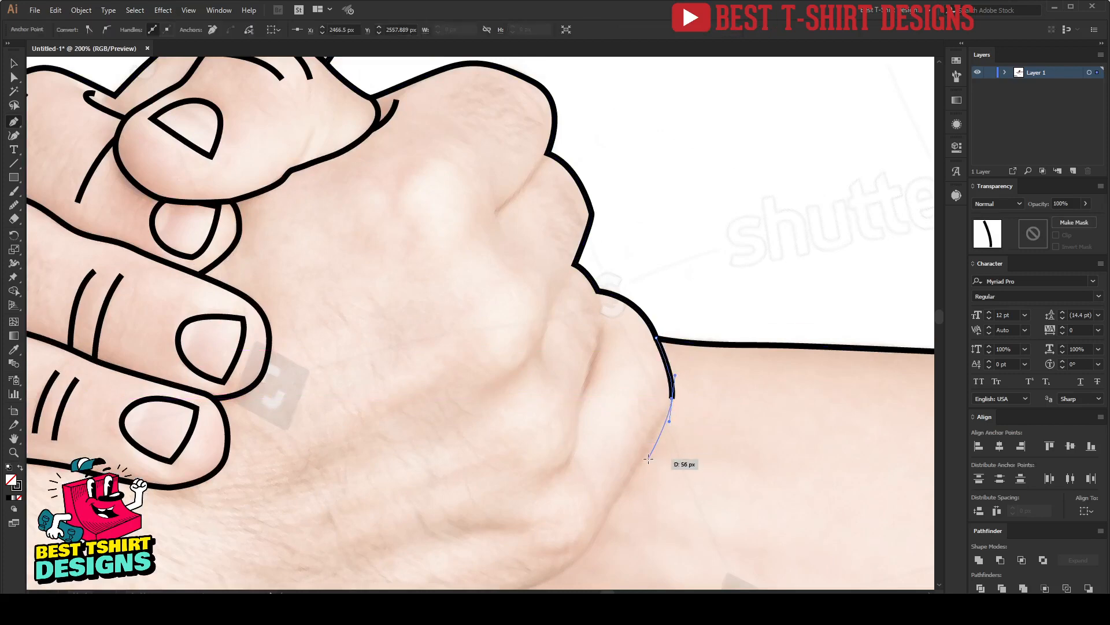
drag(625, 487, 695, 333)
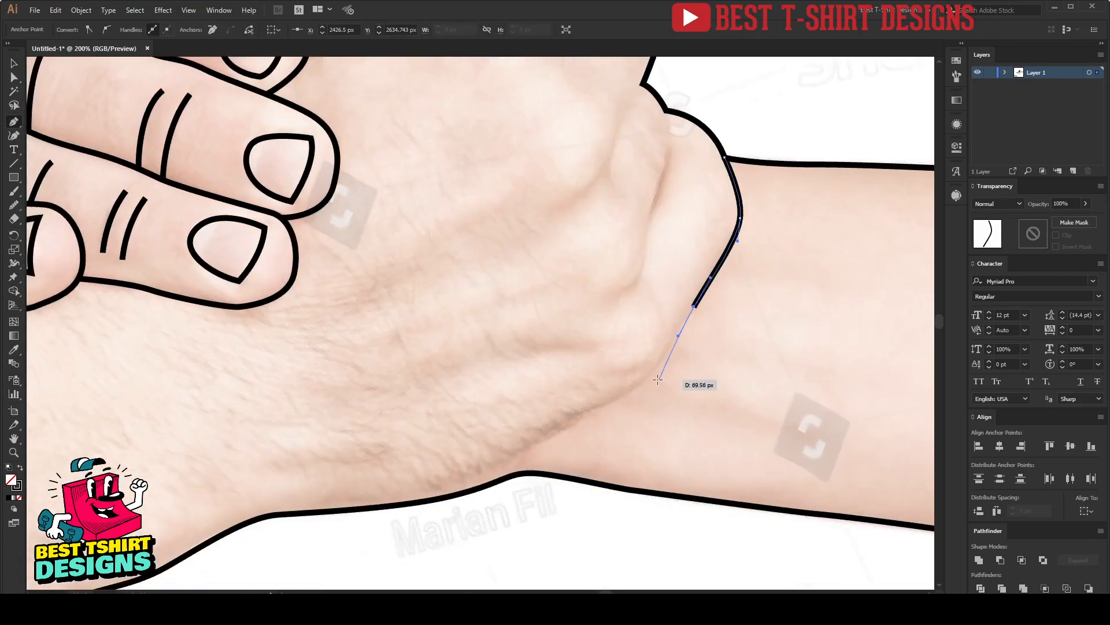
drag(646, 381, 638, 389)
drag(580, 412, 556, 432)
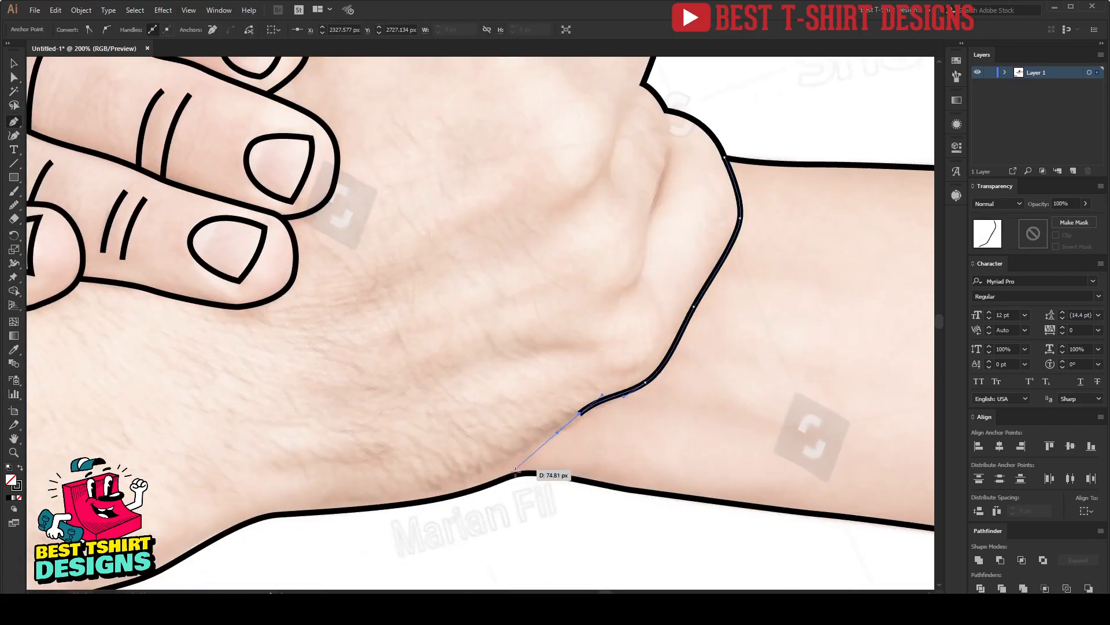
mouse_move(476, 489)
mouse_down()
mouse_move(354, 526)
mouse_move(439, 504)
mouse_up()
key(Escape)
Draw the wavy line separating the last two curled fingers, from the notch between their knuckles down into the hand
scroll(697, 231, up, 6)
scroll(689, 214, up, 2)
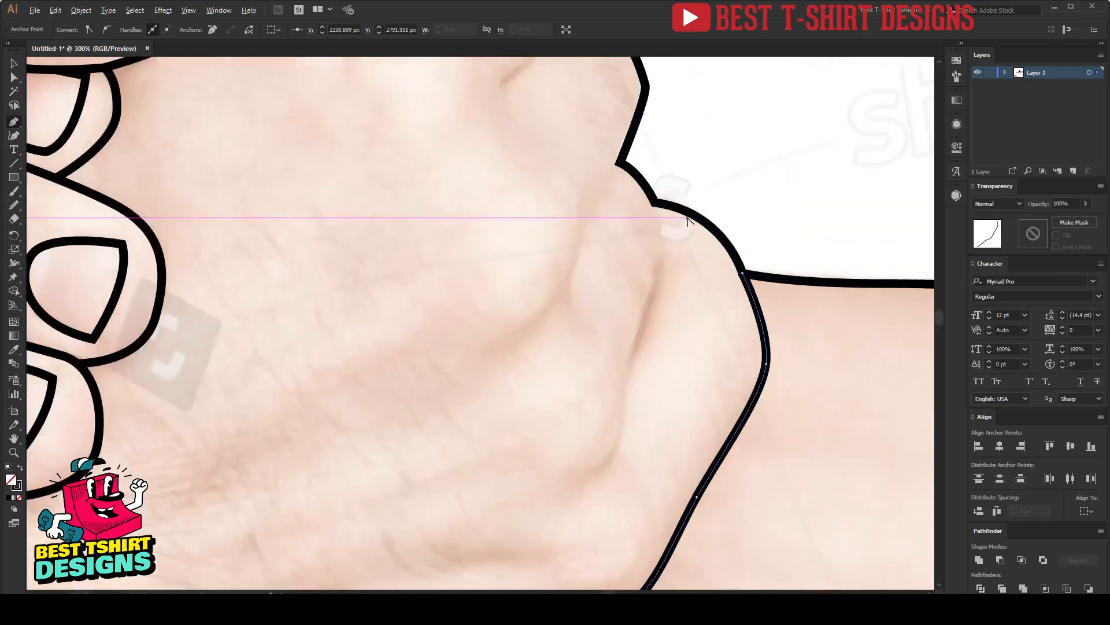
click(644, 198)
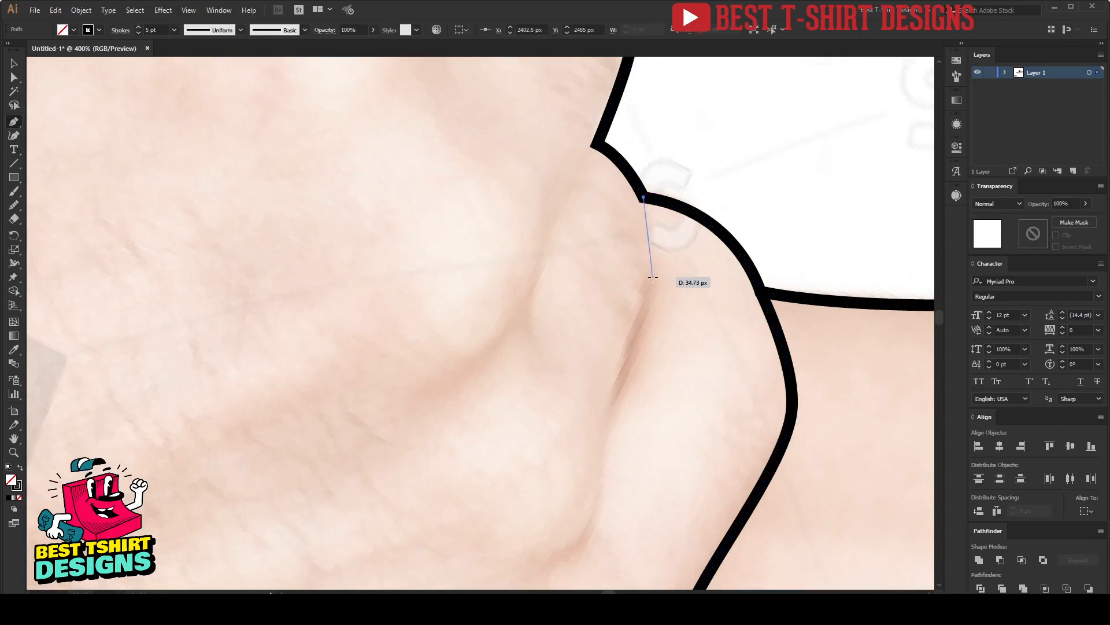
drag(631, 340, 631, 342)
drag(614, 408, 612, 460)
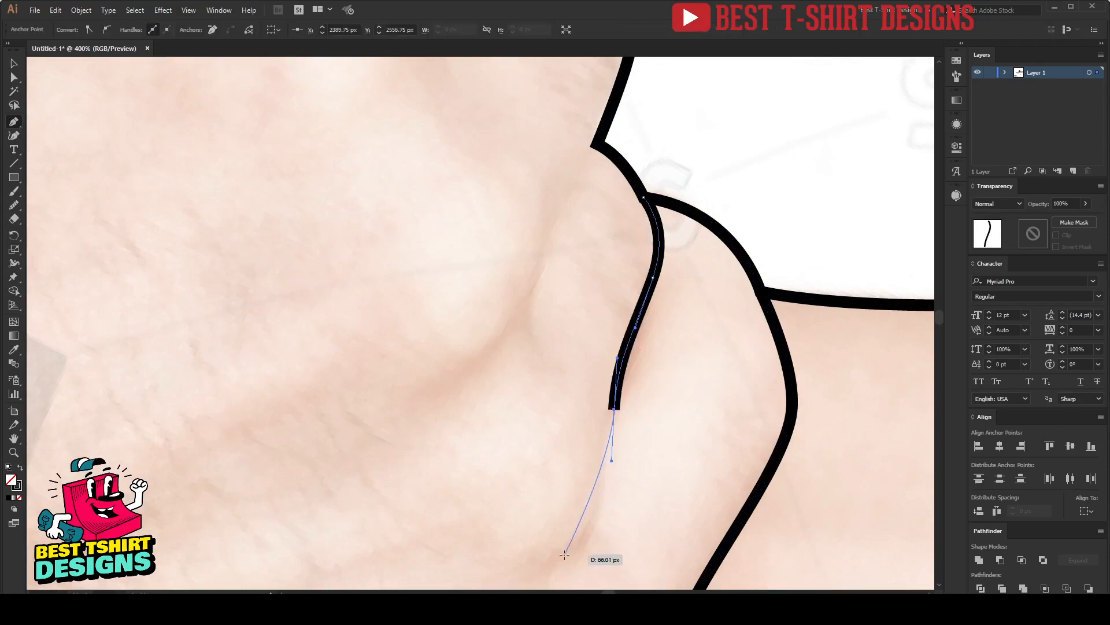
drag(557, 558, 523, 587)
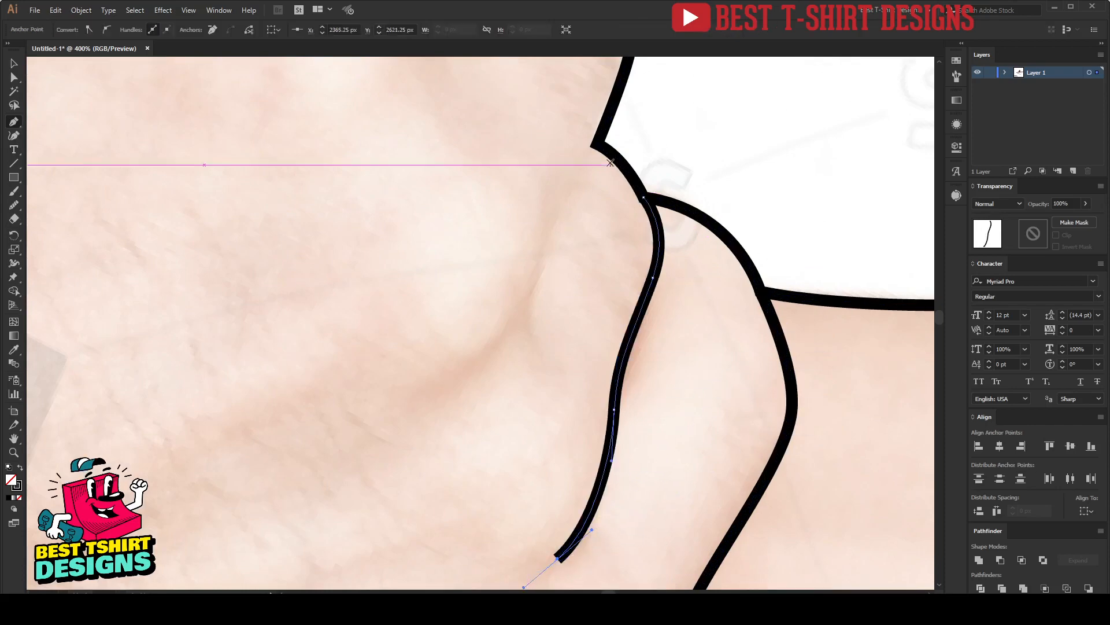
Draw a wavy line separating the second and third curled fingers, from the notch between their knuckles down into the hand
scroll(598, 270, down, 2)
click(596, 145)
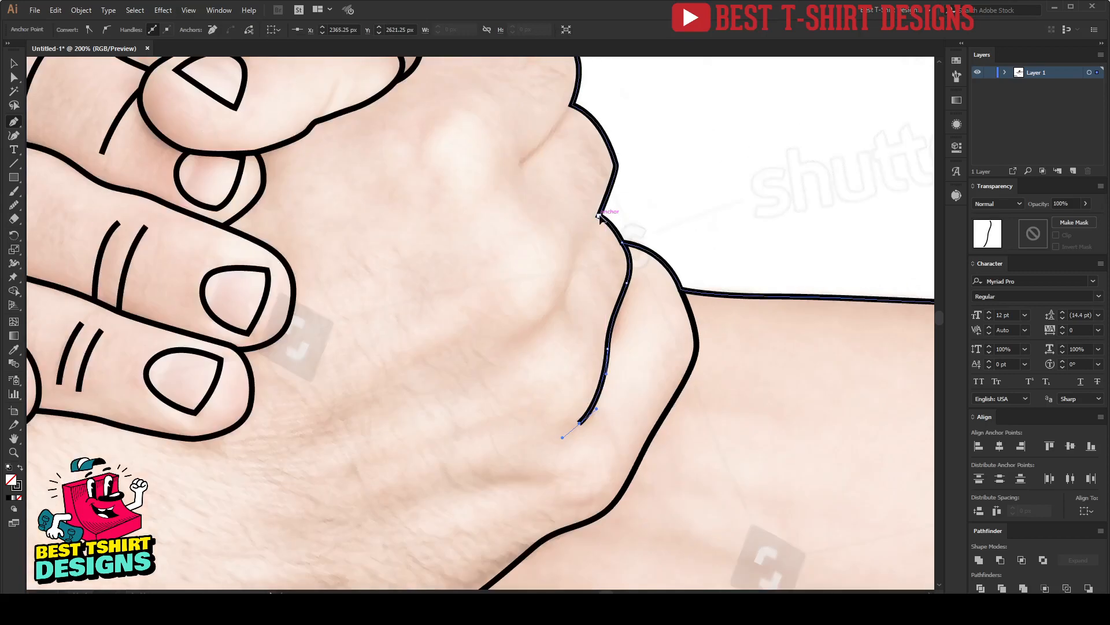
drag(579, 246, 571, 267)
drag(561, 311, 544, 330)
Draw a short curved line separating the first two curled fingers, from their knuckle notch inward across the hand
scroll(579, 226, up, 2)
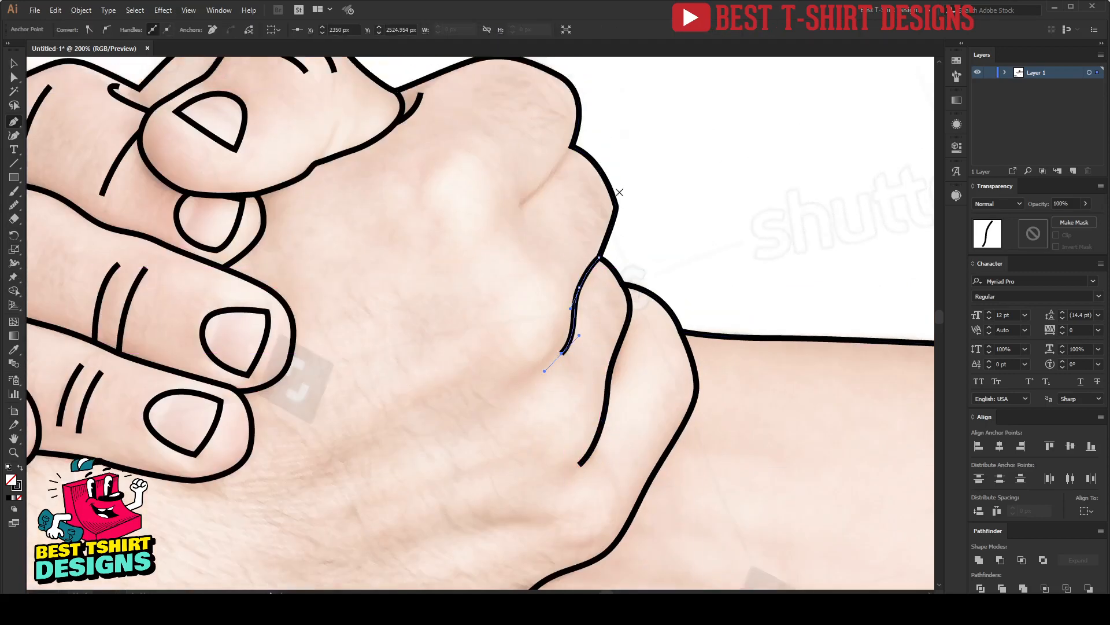
click(571, 146)
drag(518, 207, 478, 235)
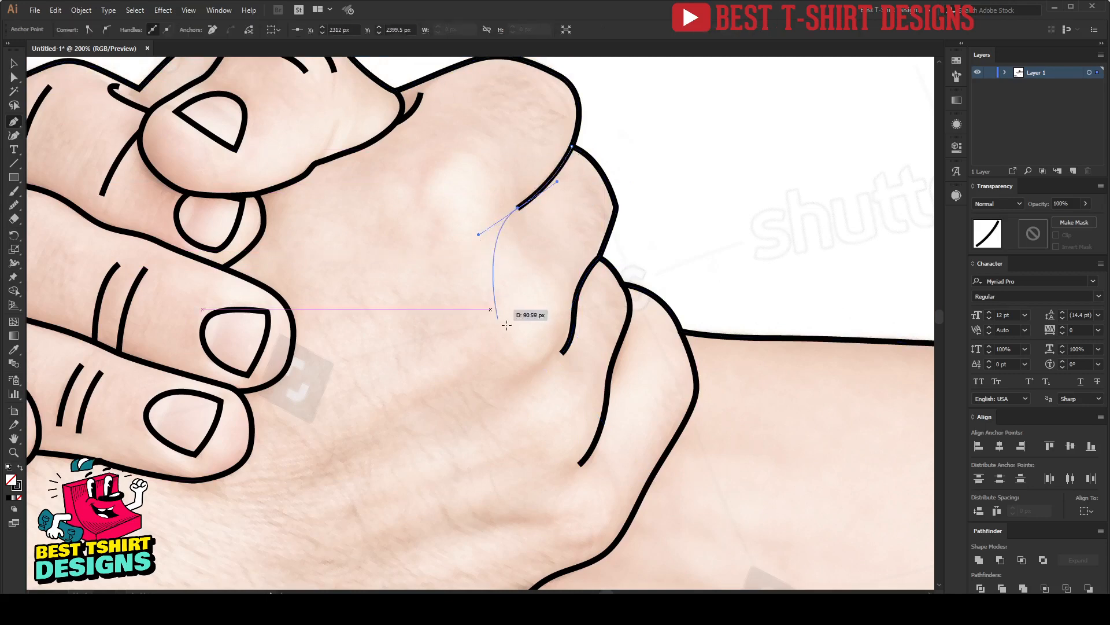
scroll(513, 255, down, 2)
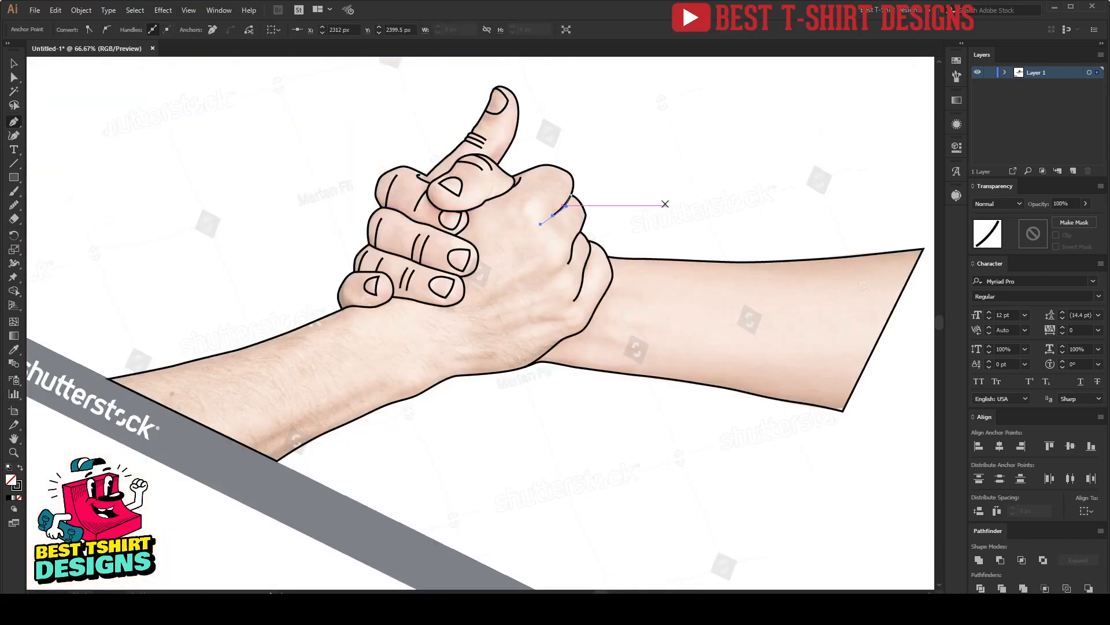
key(v)
click(665, 204)
Draw one short curved crease inside each of the first two knuckles, starting on the outer outline and following its curve
scroll(665, 204, up, 2)
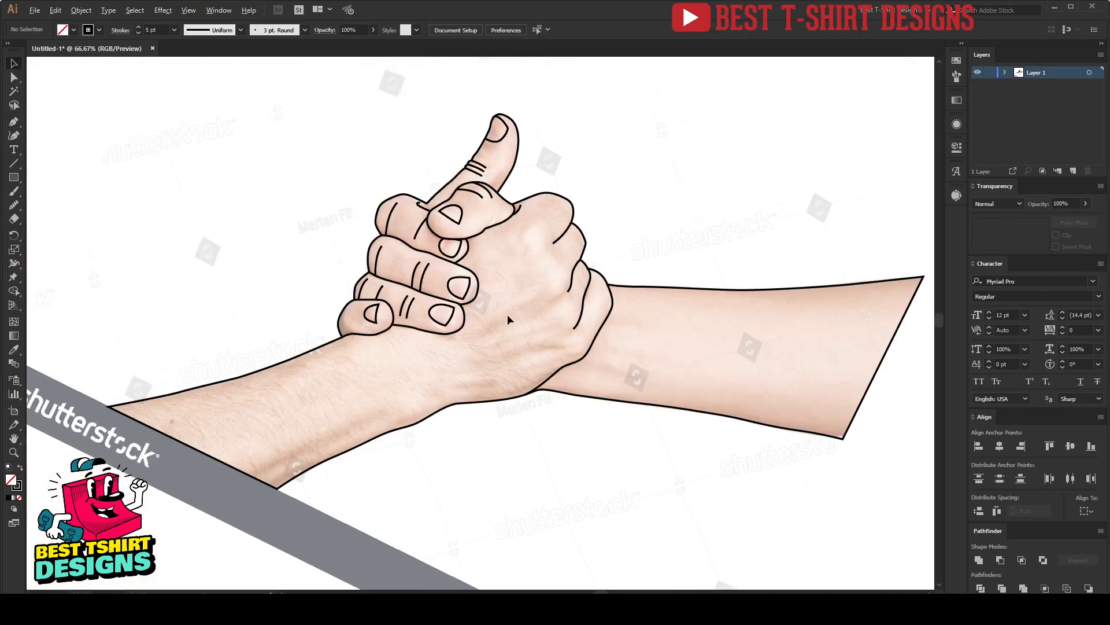
scroll(508, 318, up, 1)
scroll(577, 265, up, 3)
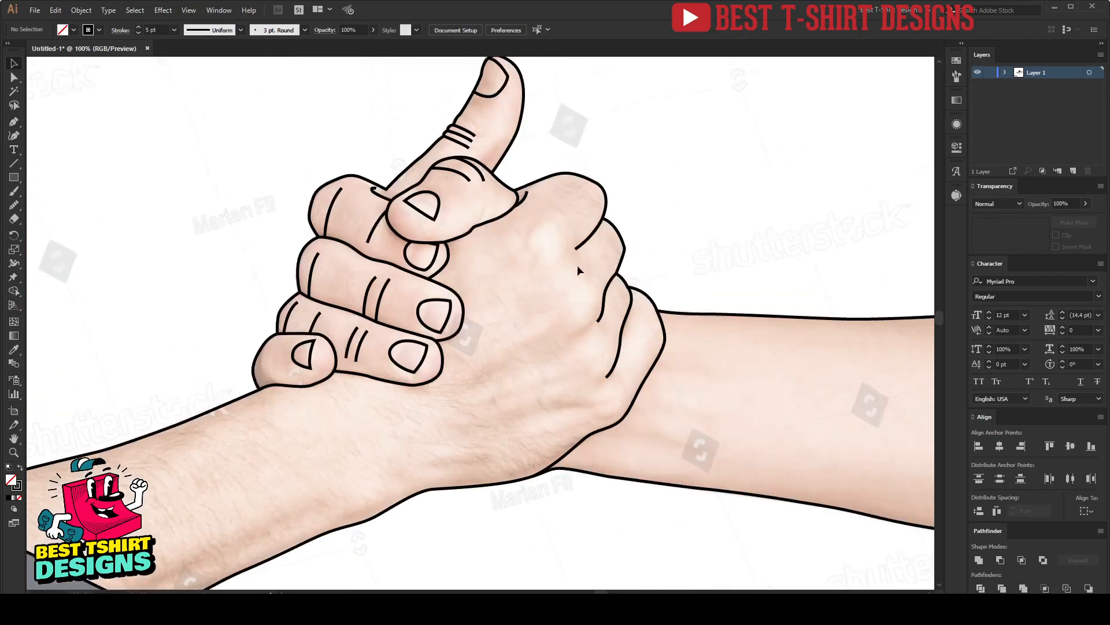
scroll(572, 179, up, 2)
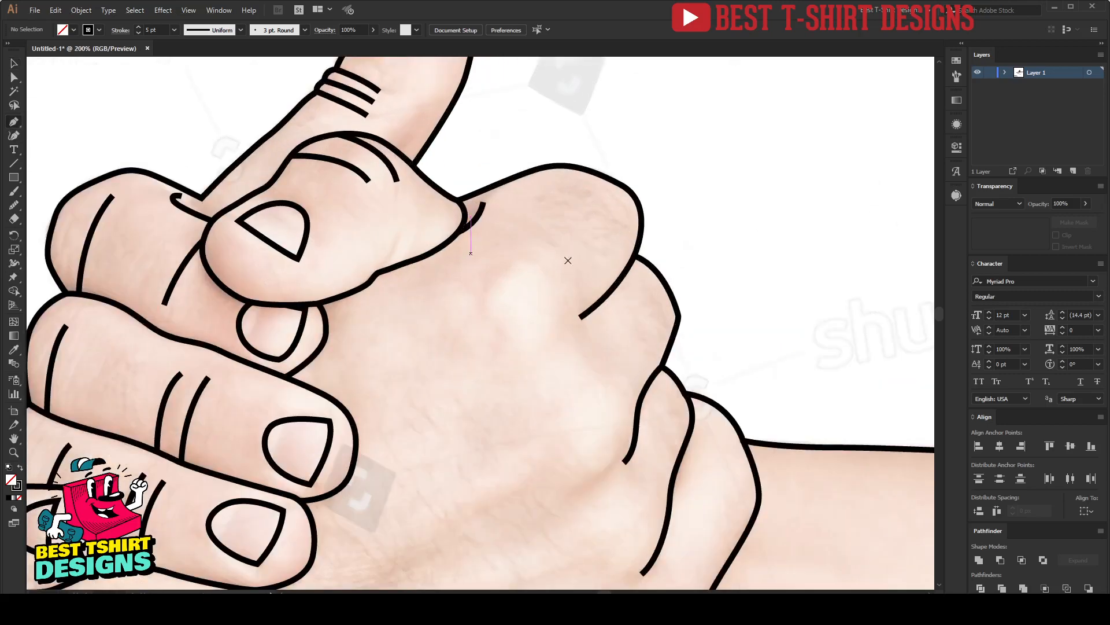
click(639, 239)
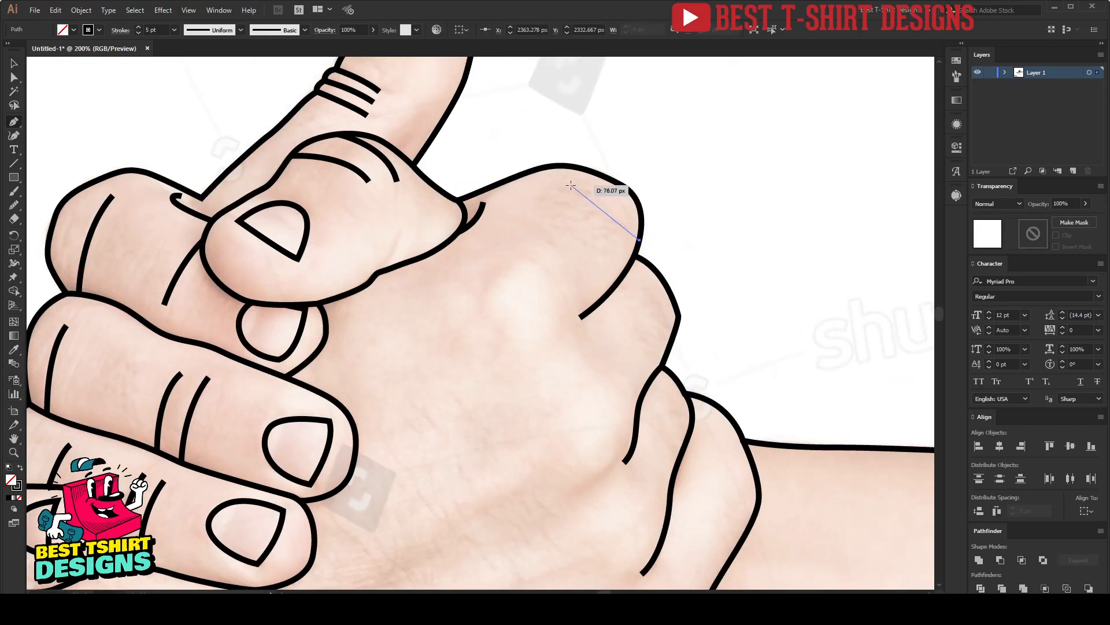
drag(571, 186, 512, 178)
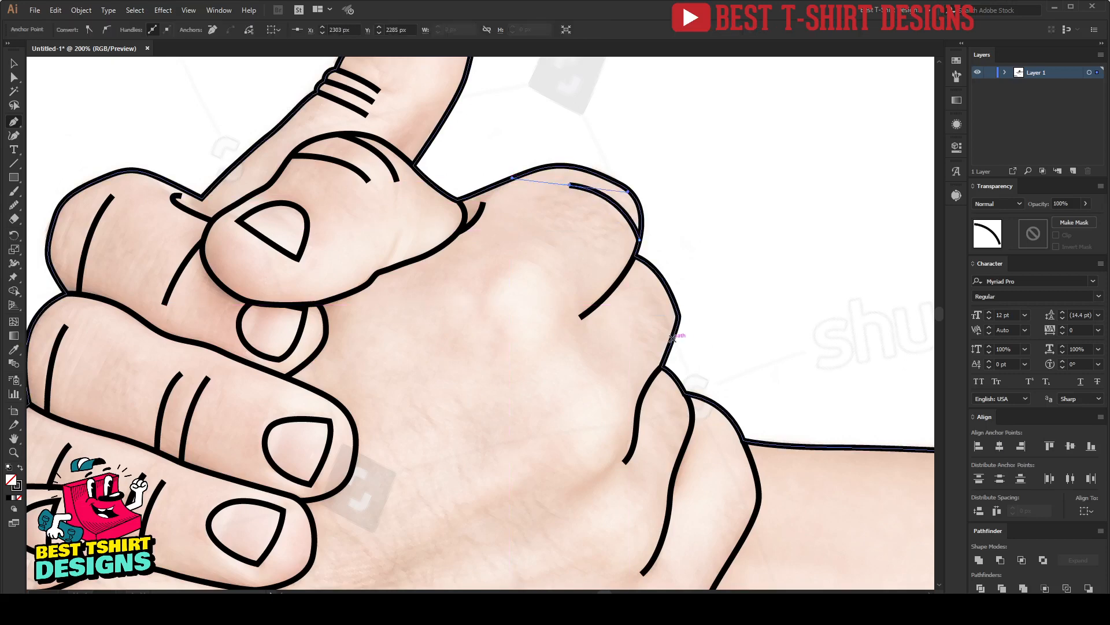
click(673, 336)
drag(643, 287, 622, 275)
key(Escape)
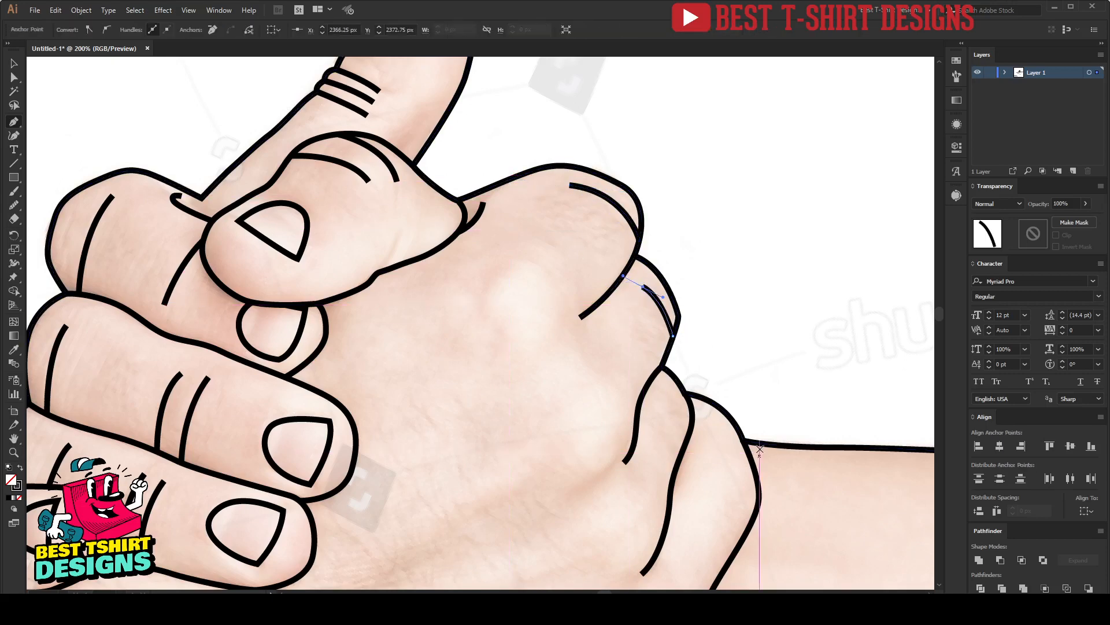
Draw one short curved crease inside each of the last two knuckles, starting on the outline and curving back toward the hand
scroll(698, 363, down, 4)
click(693, 346)
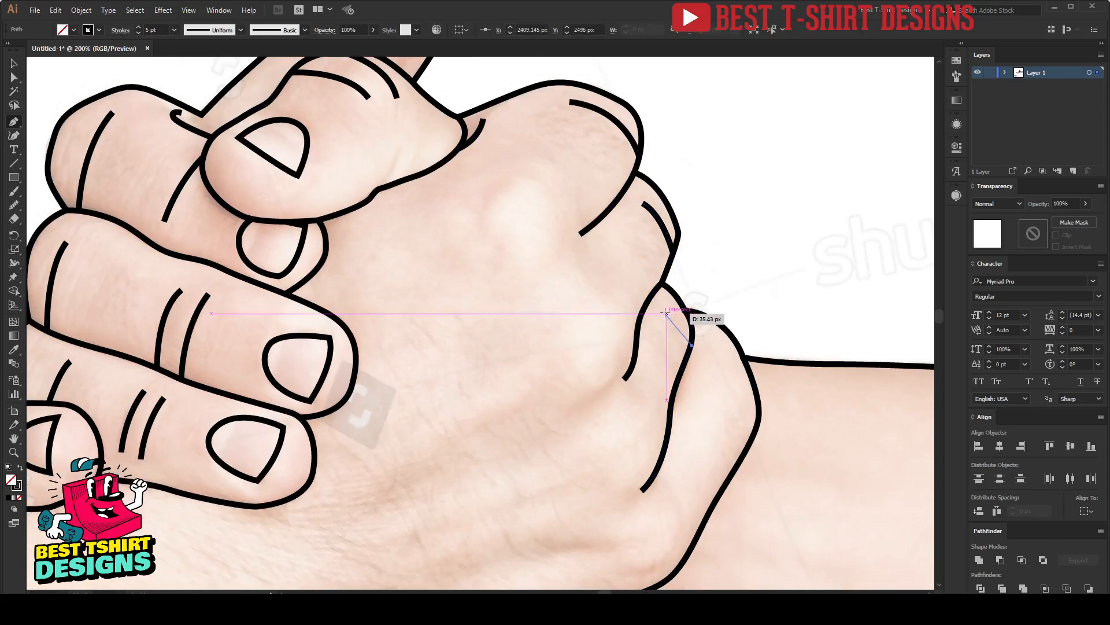
drag(661, 309, 644, 303)
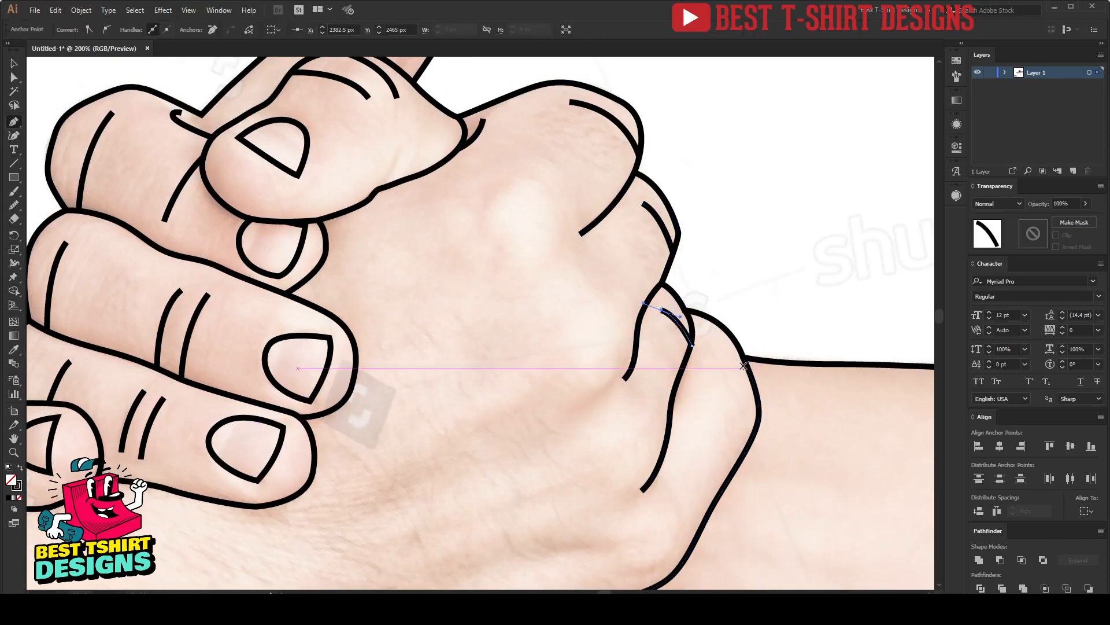
key(Escape)
click(744, 354)
drag(704, 335, 685, 331)
ctrl+click(790, 299)
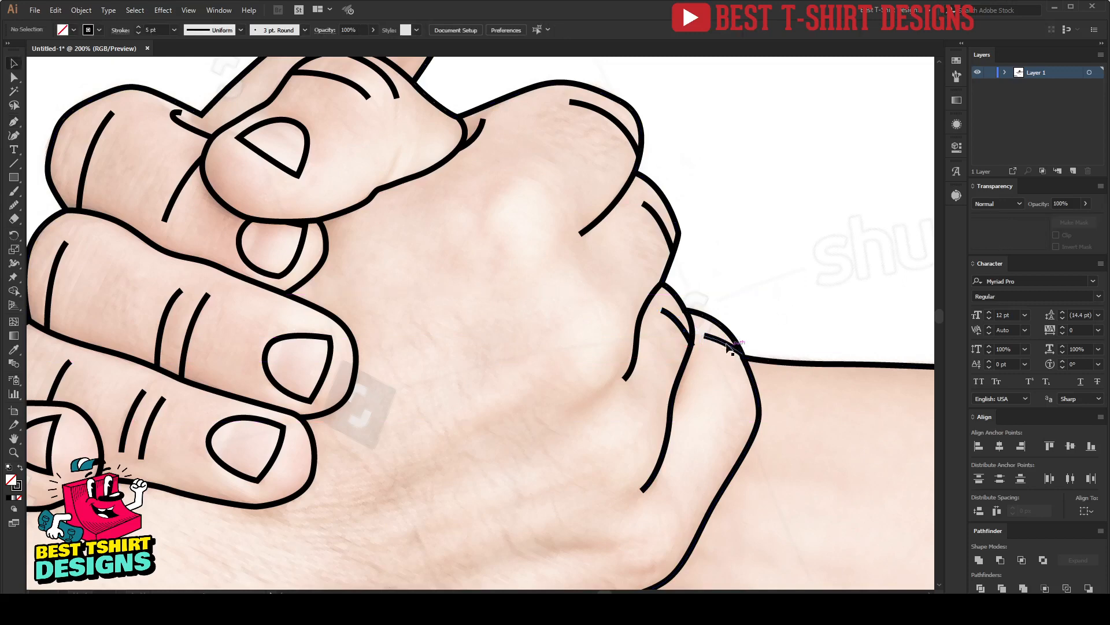
Apply the triangular width profile to the four knuckle creases so they taper to a point away from the outline
click(703, 334)
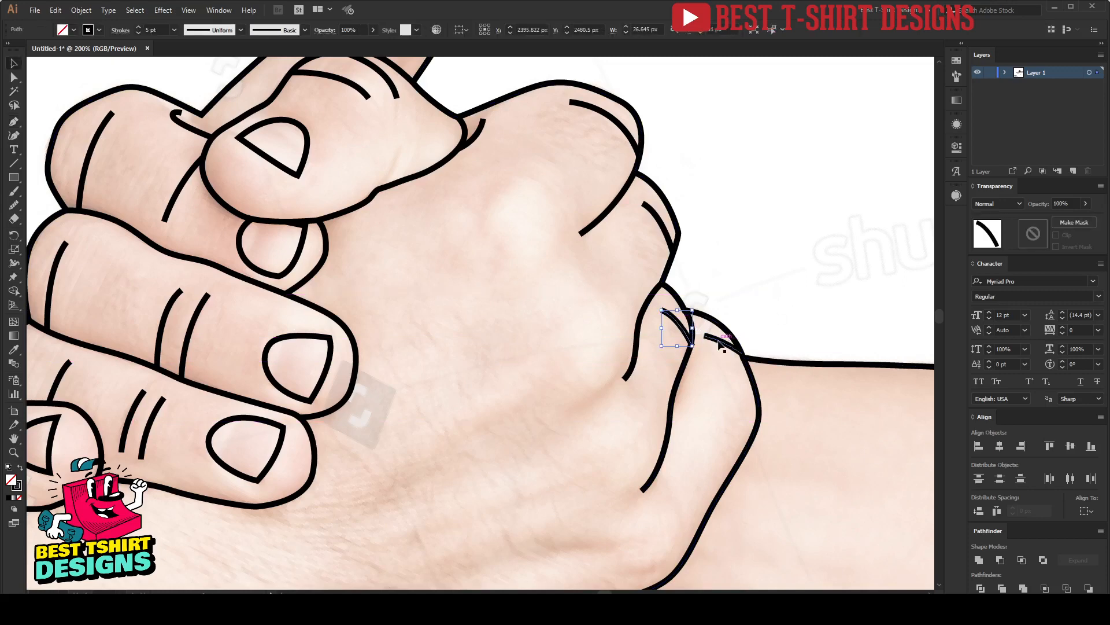
shift+click(678, 321)
shift+click(663, 228)
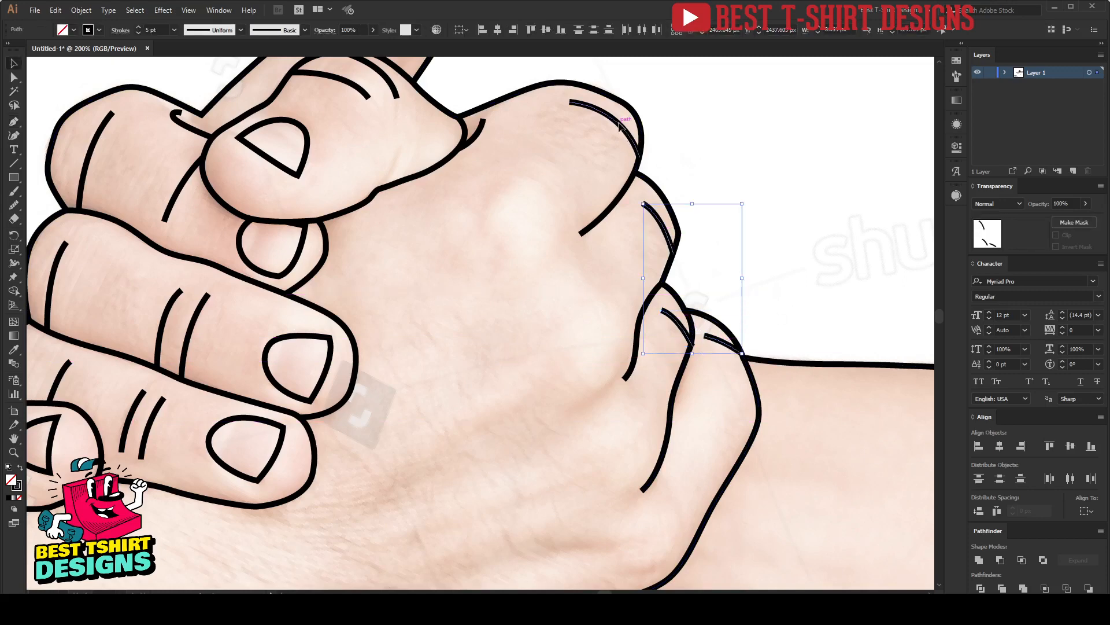
shift+click(619, 126)
click(120, 30)
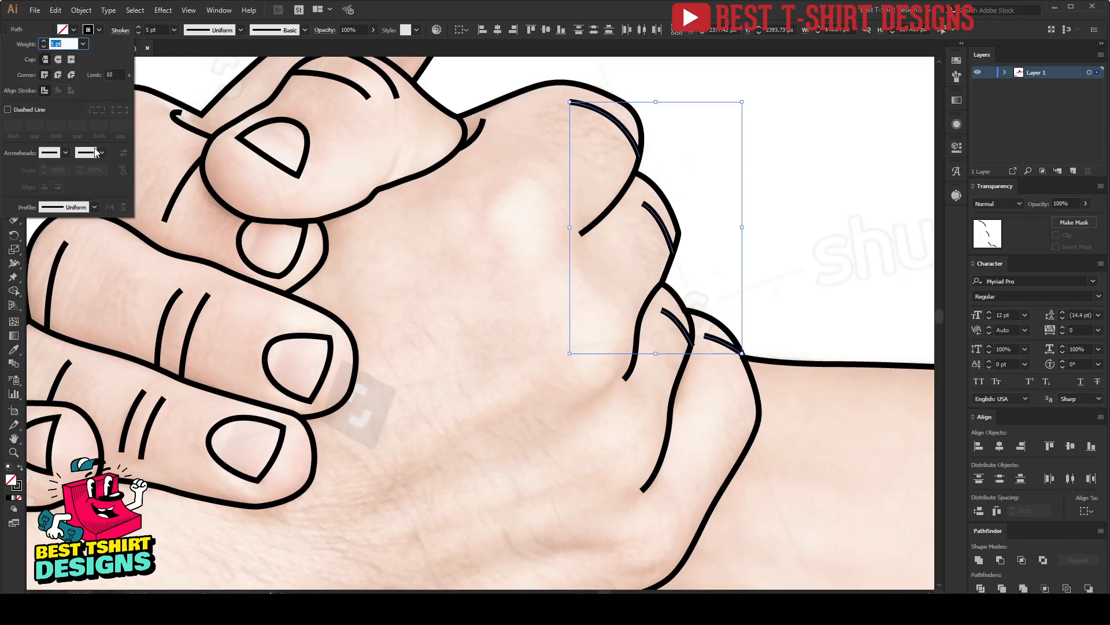
click(52, 207)
click(55, 296)
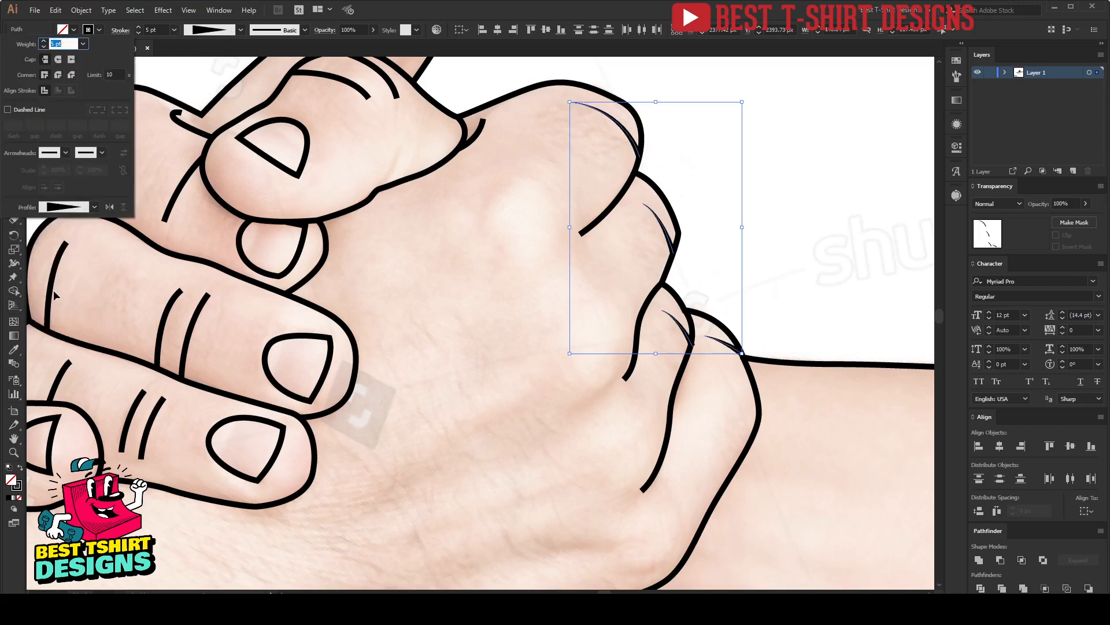
click(557, 320)
click(720, 391)
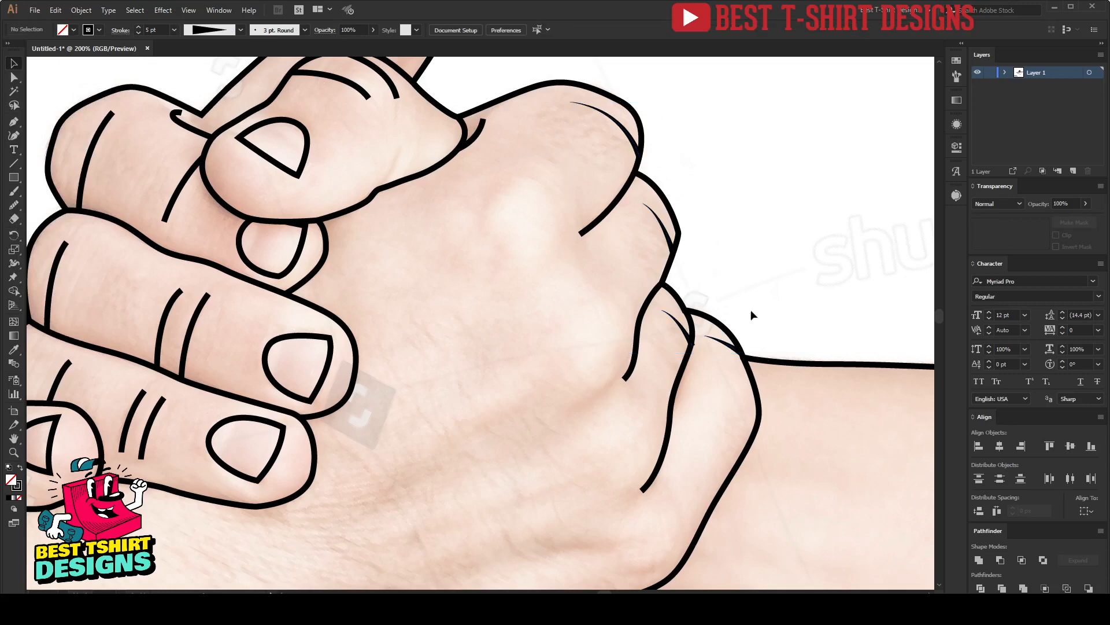
Examine closely how the tapered creases of the last two knuckles join the outline, including the crease's end anchor
scroll(694, 348, up, 1)
scroll(694, 348, up, 1)
key(a)
click(686, 337)
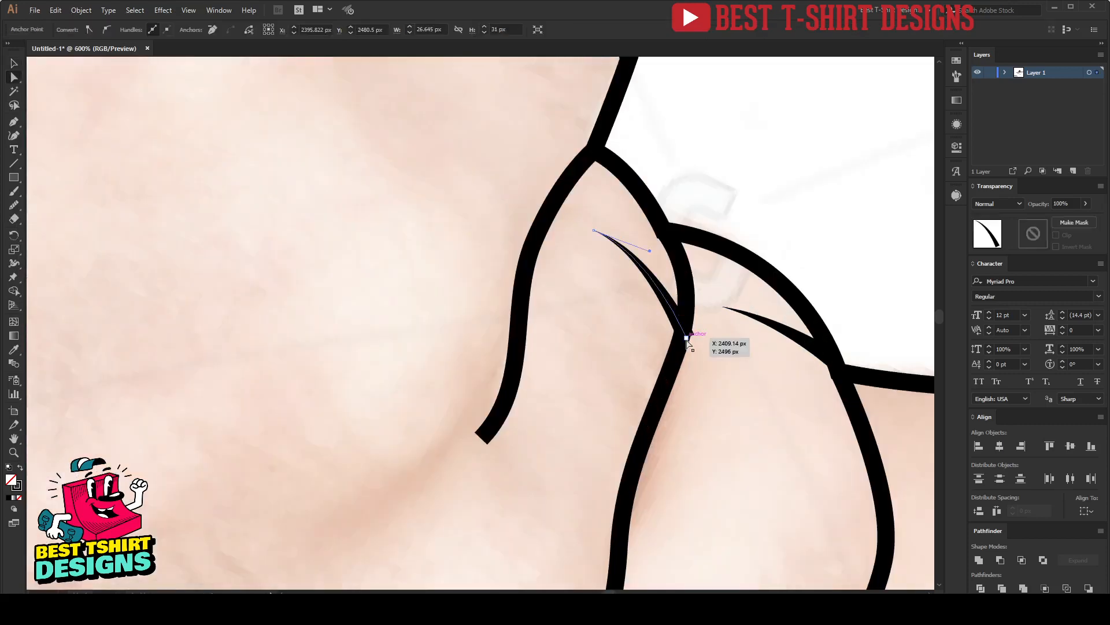
click(721, 337)
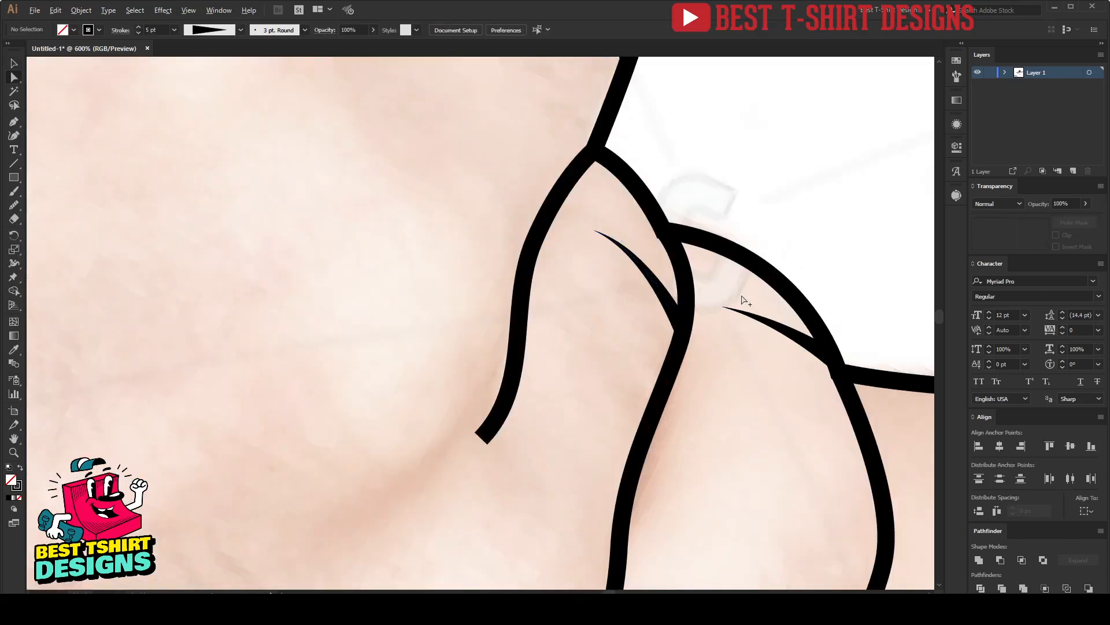
scroll(754, 283, down, 4)
scroll(763, 272, down, 1)
scroll(731, 277, up, 7)
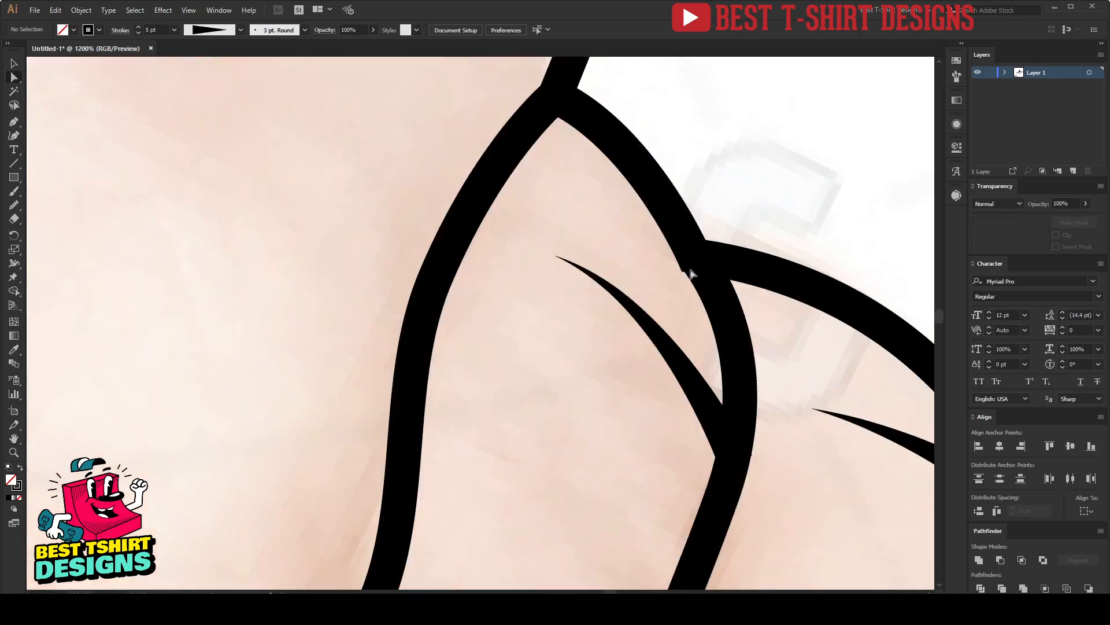
scroll(746, 264, down, 5)
scroll(740, 270, down, 1)
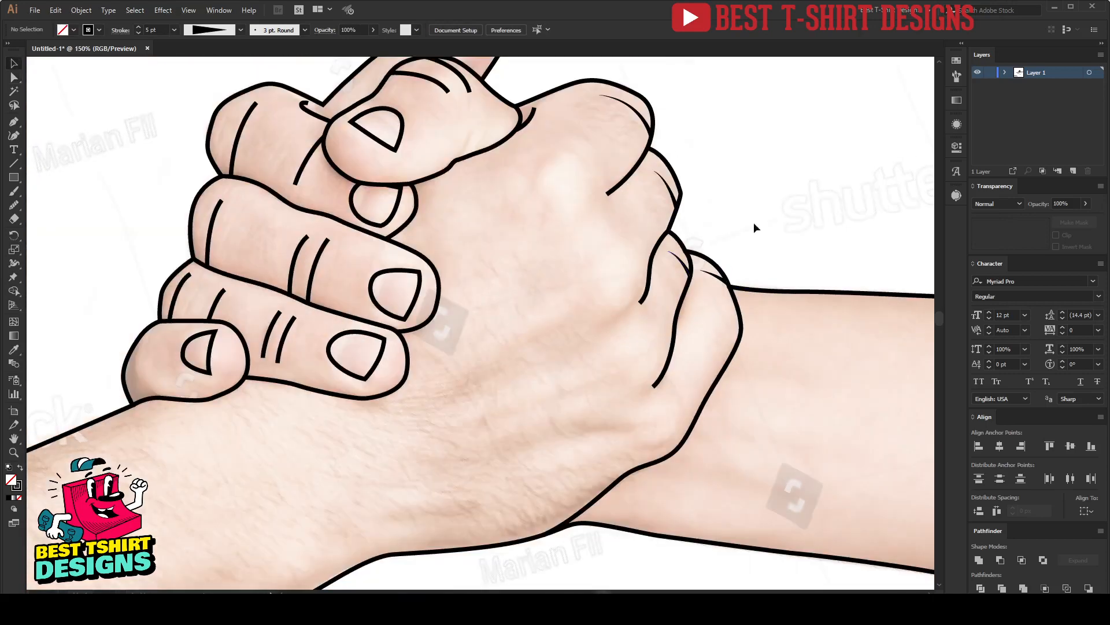
Apply the elliptical width profile, tapered at both ends, to the two free-standing joint creases on the third finger
scroll(192, 373, up, 3)
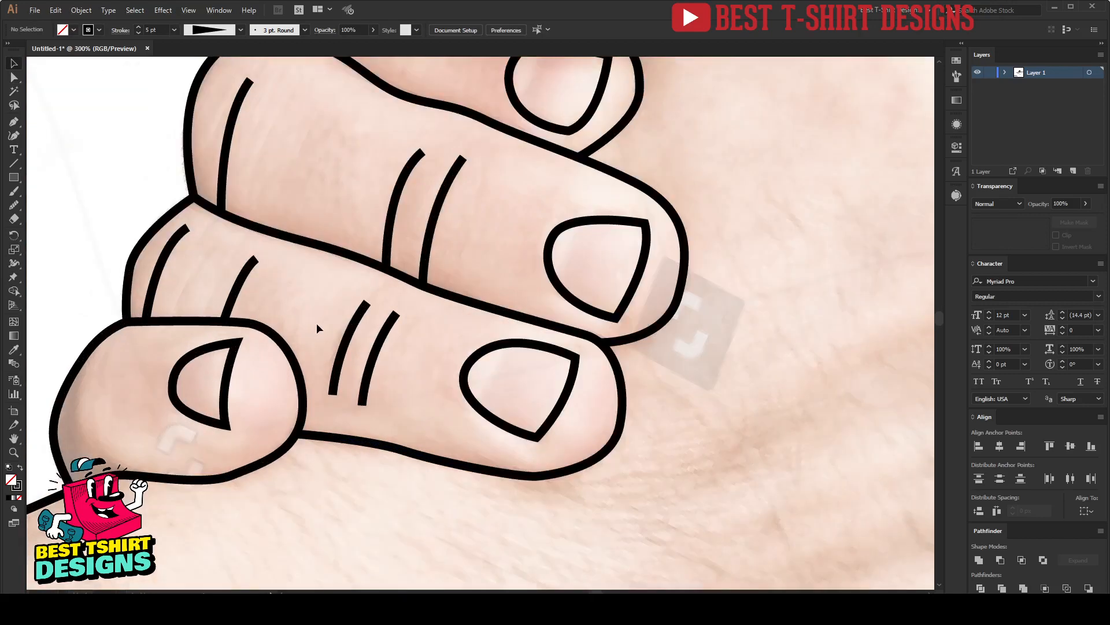
drag(321, 323, 393, 366)
click(114, 31)
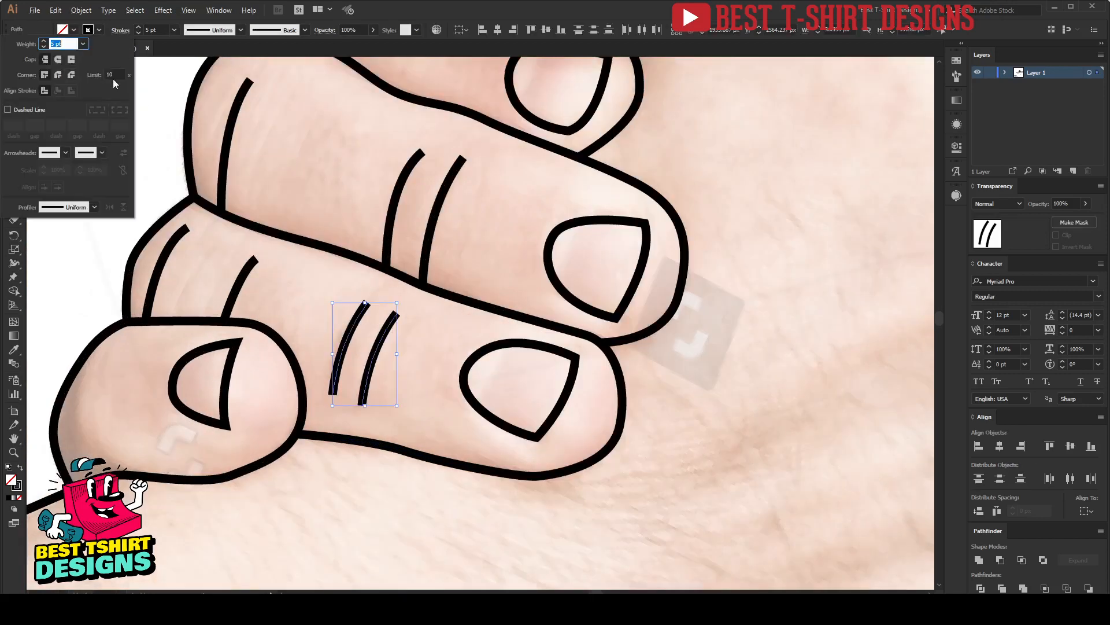
click(73, 207)
click(66, 269)
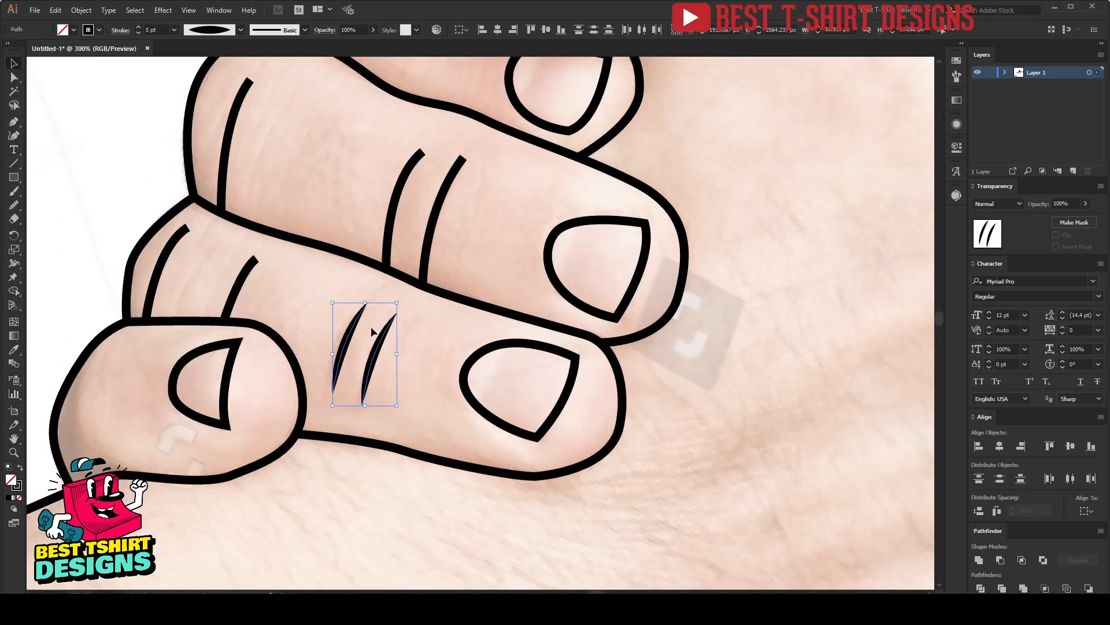
click(405, 353)
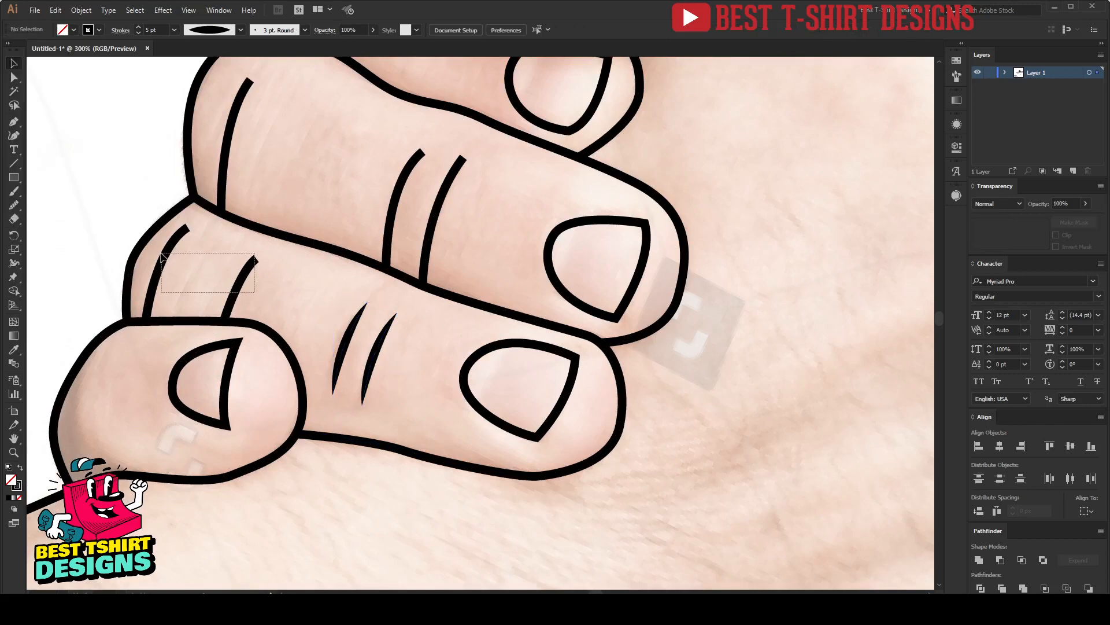
Apply the triangular width profile to six finger creases: two on the third finger, three on the second and the outer one on the first
drag(255, 292, 162, 255)
drag(377, 170, 377, 170)
shift+click(239, 138)
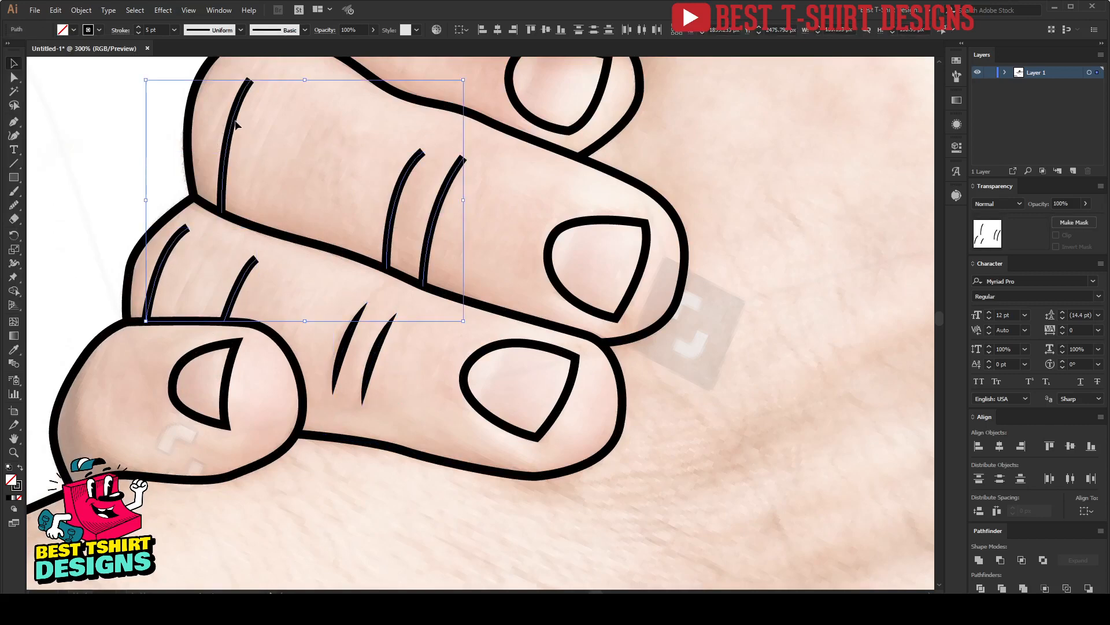
scroll(286, 136, up, 5)
shift+click(283, 135)
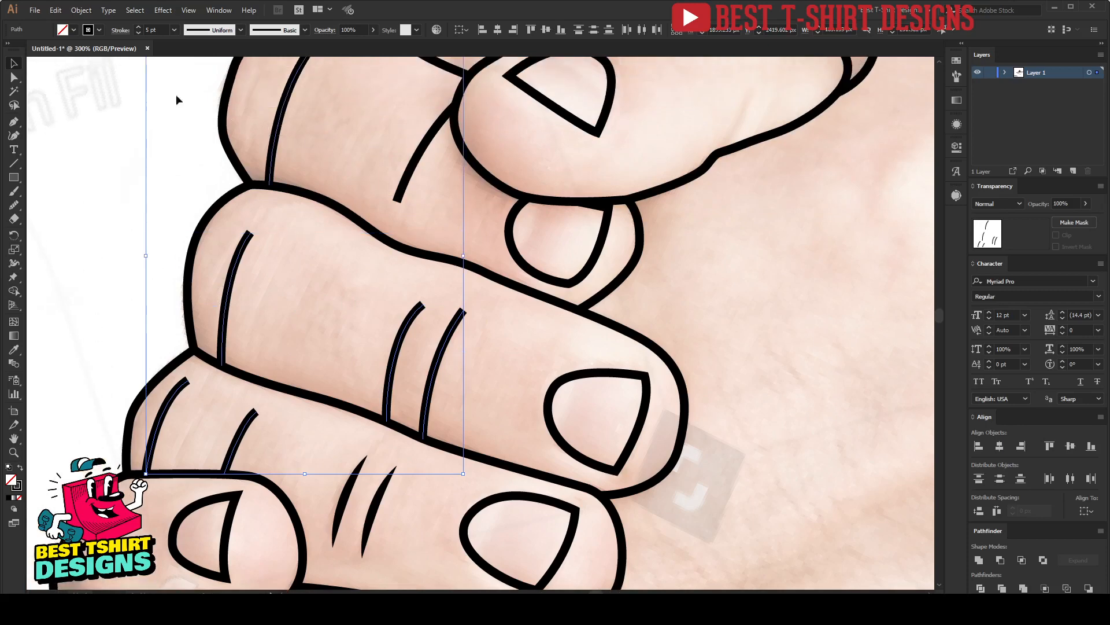
click(119, 30)
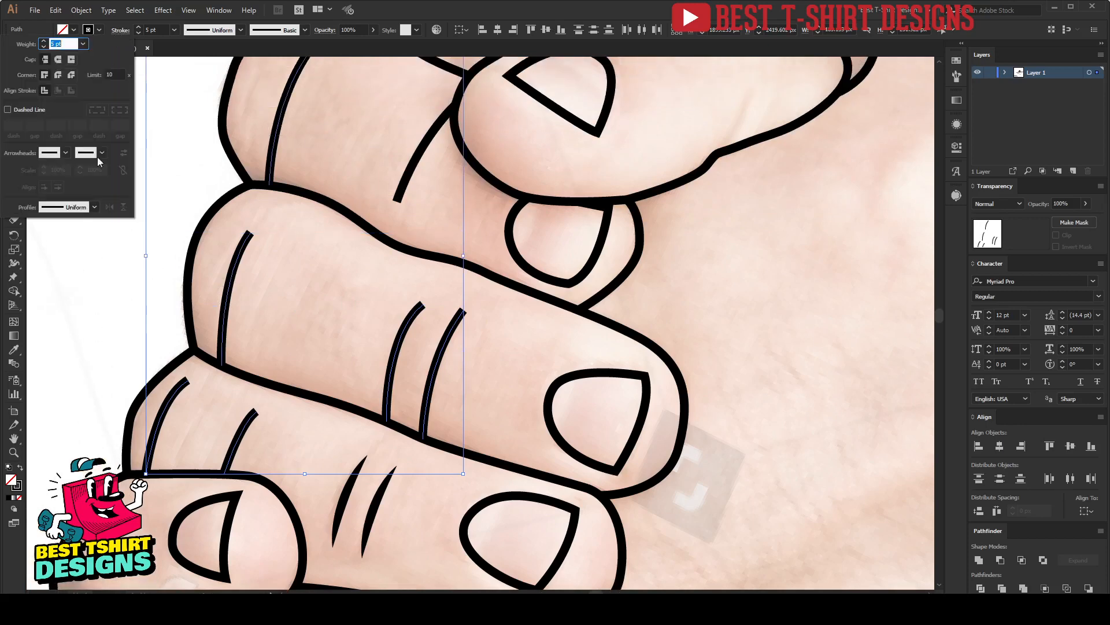
click(73, 208)
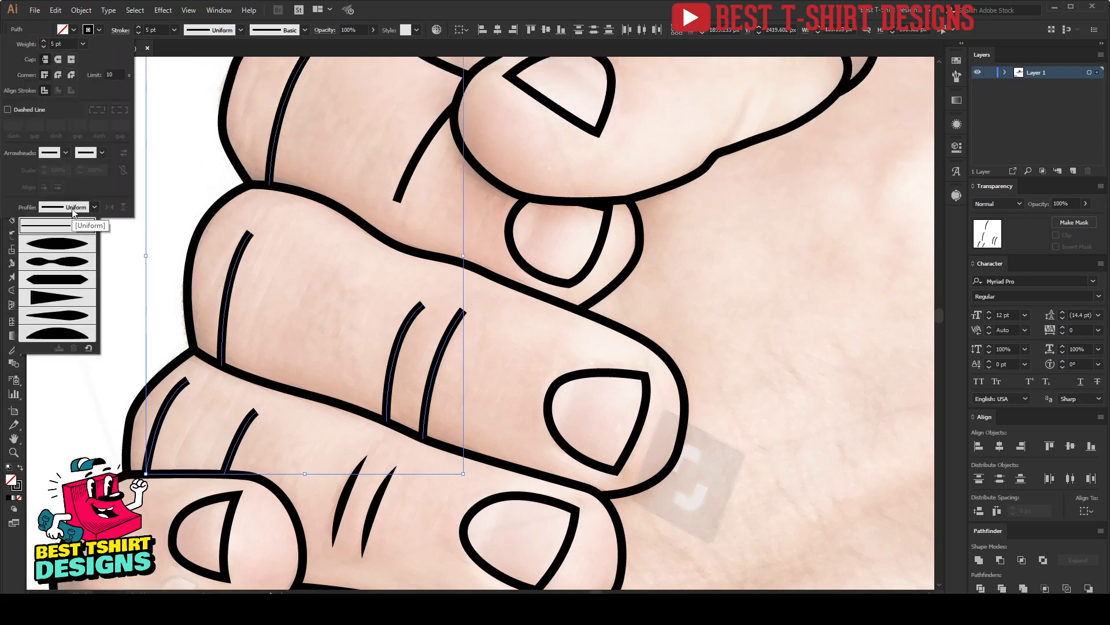
click(65, 298)
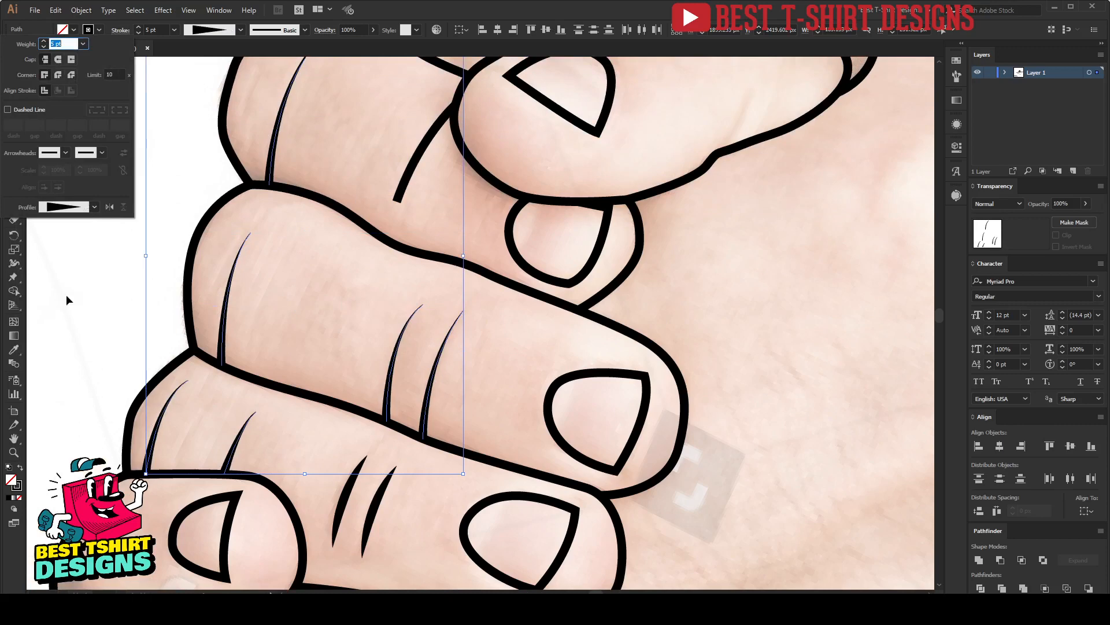
click(221, 401)
Apply the triangular width profile to the first finger's crease that starts at the overlapping thumb's outline
scroll(358, 295, up, 2)
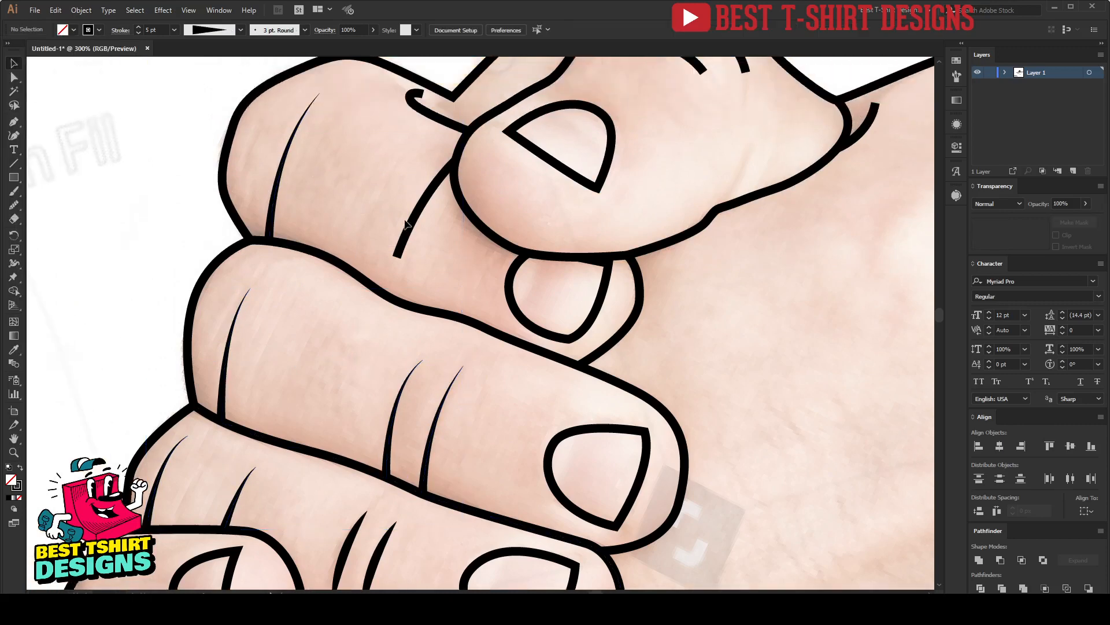
click(410, 223)
click(120, 30)
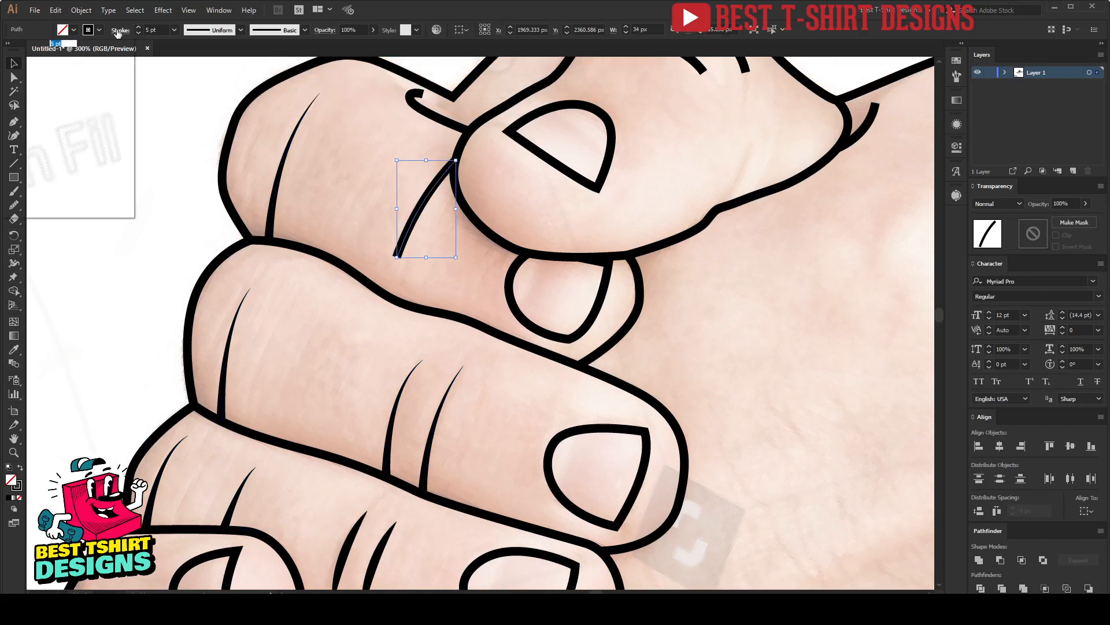
click(87, 207)
click(70, 299)
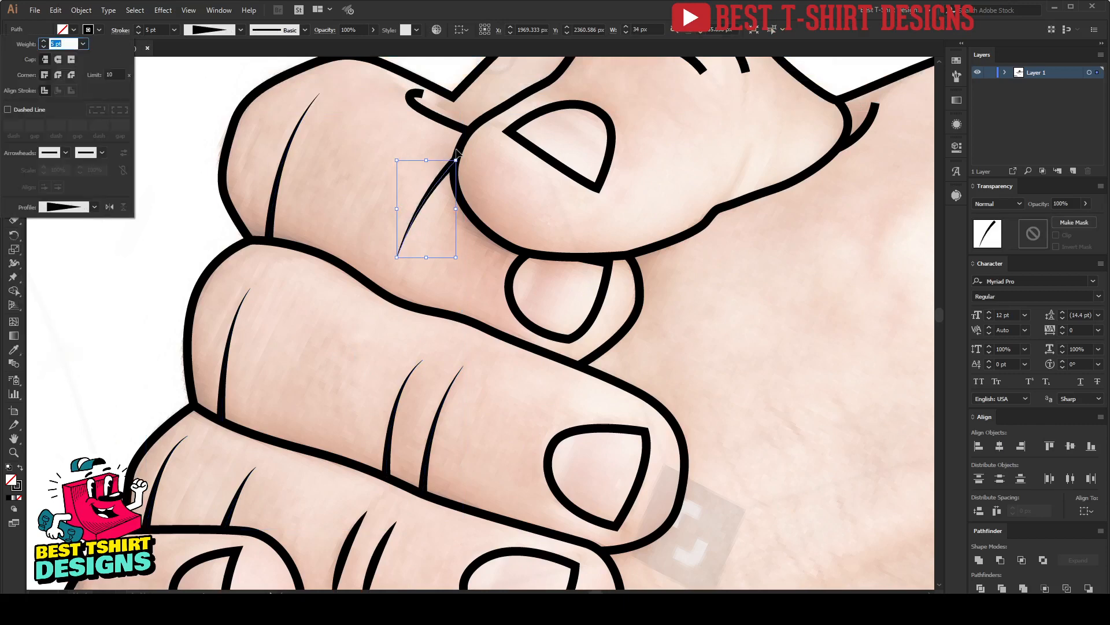
click(425, 201)
click(328, 186)
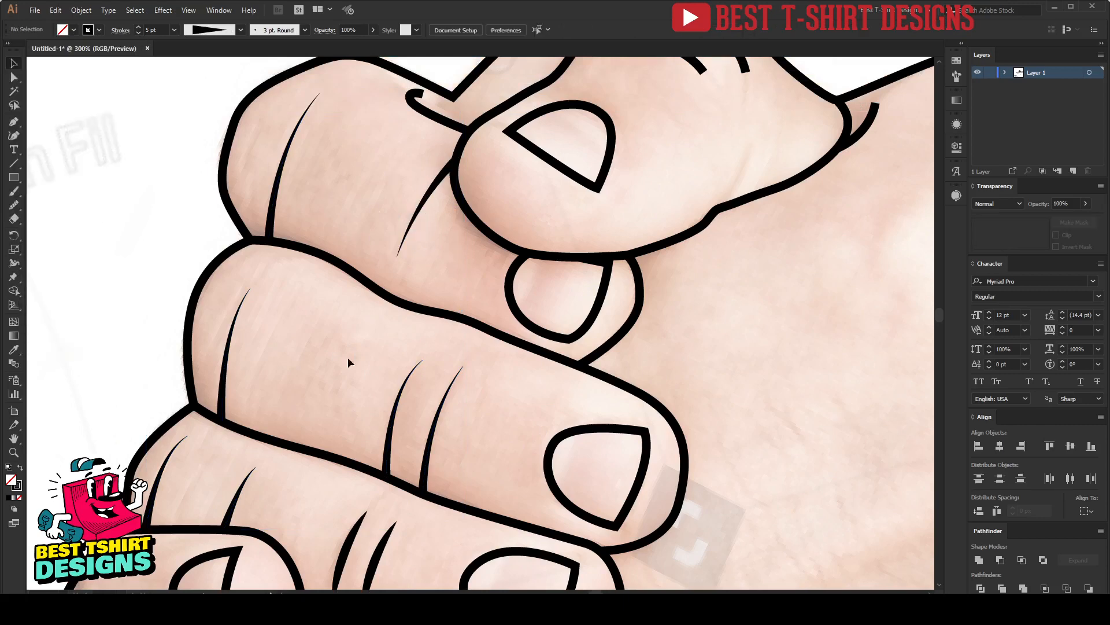
Copy the second finger's outer joint crease up onto the first finger, between the thumb outline and the nail
drag(473, 415, 460, 433)
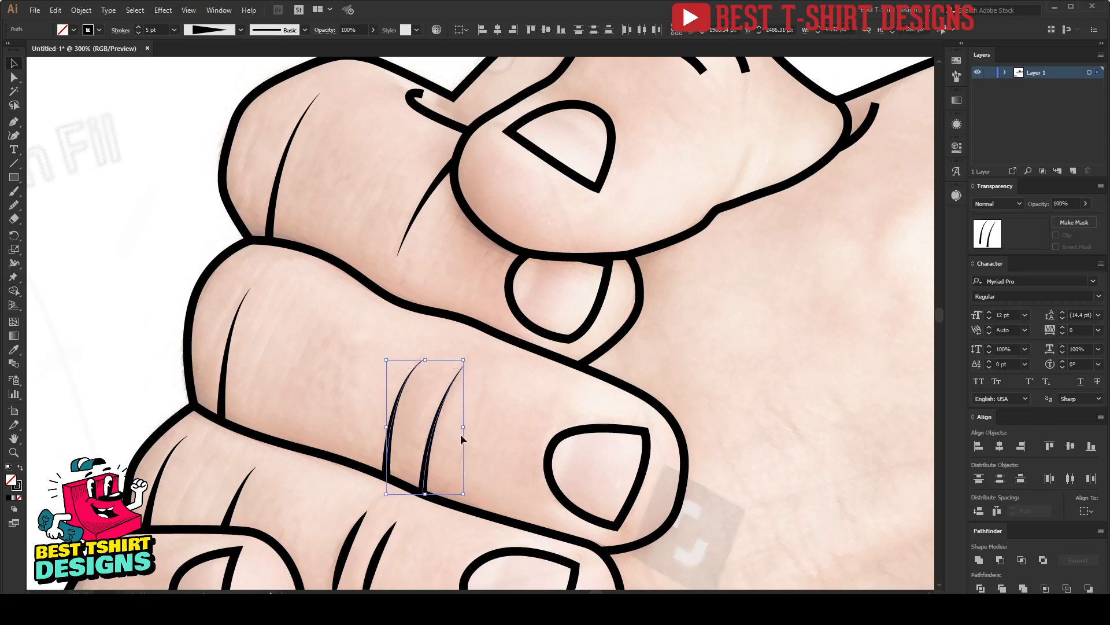
click(452, 435)
scroll(351, 382, down, 2)
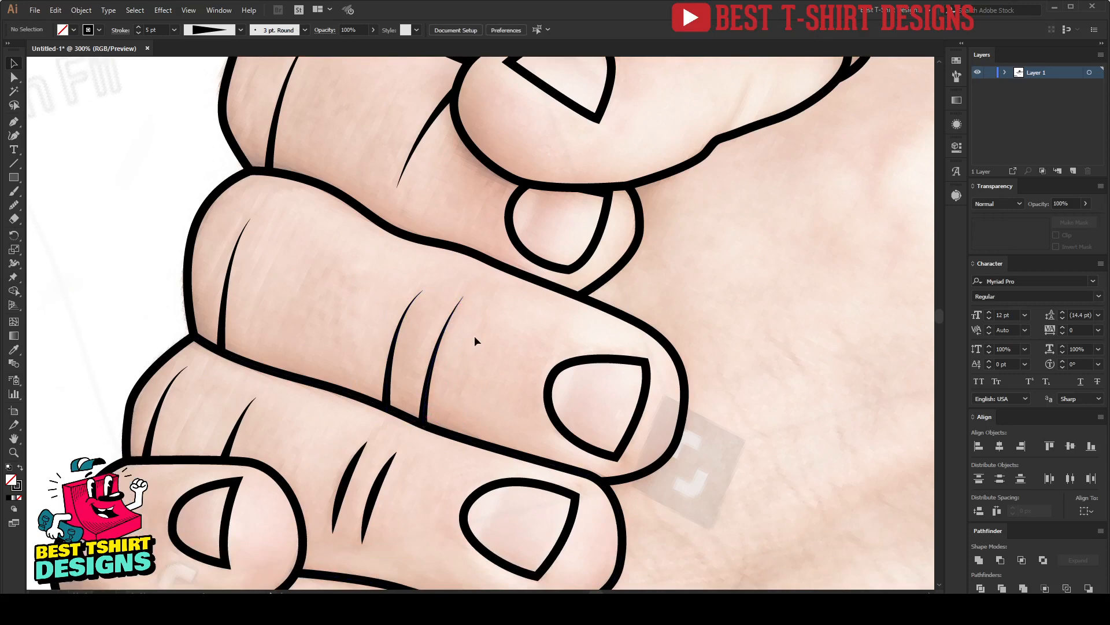
scroll(473, 337, down, 3)
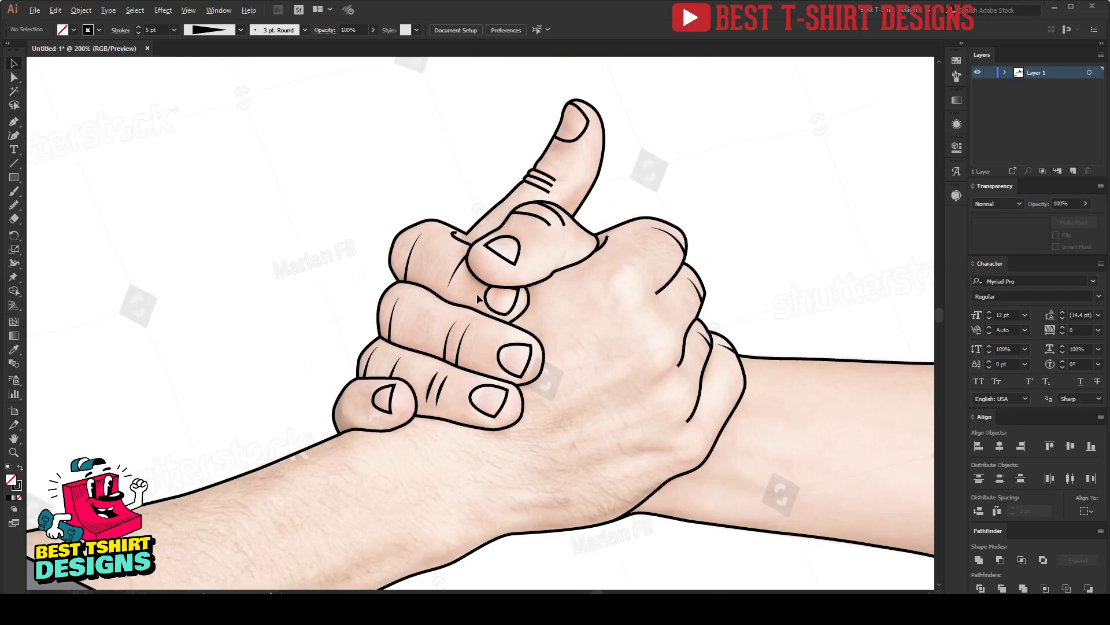
scroll(478, 297, up, 2)
mouse_move(455, 482)
mouse_down()
mouse_move(425, 430)
mouse_move(464, 272)
mouse_up()
click(408, 451)
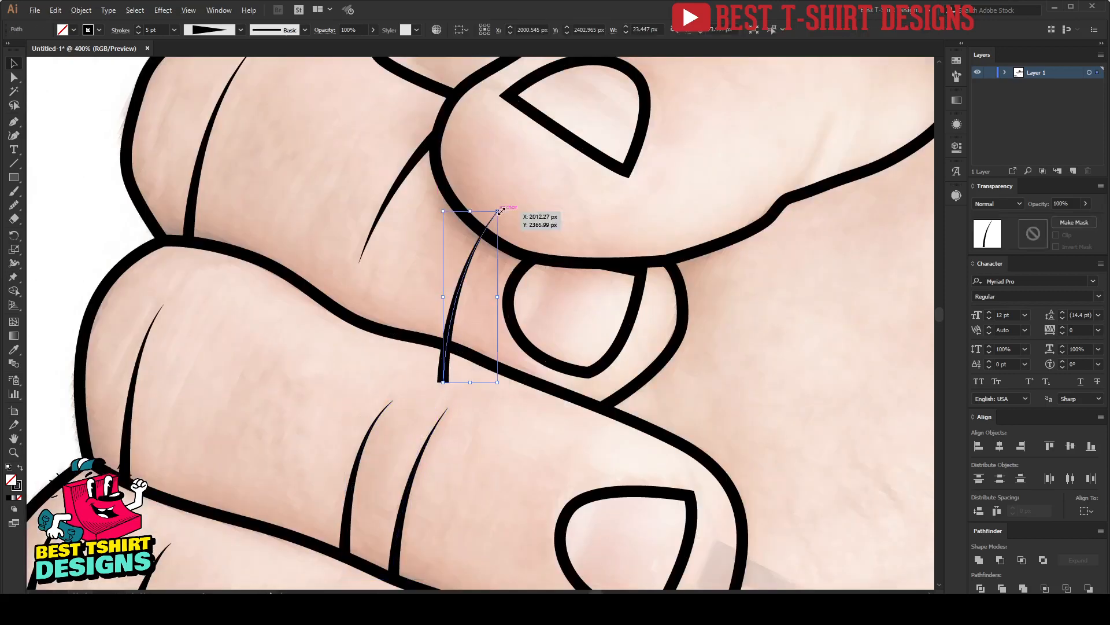
Flip and shrink the copied crease so its thick end meets the thumb's outline and its thin end points down beside the nail
mouse_move(499, 210)
mouse_down()
mouse_move(459, 317)
mouse_move(421, 317)
mouse_move(444, 323)
mouse_up()
key(o)
click(118, 189)
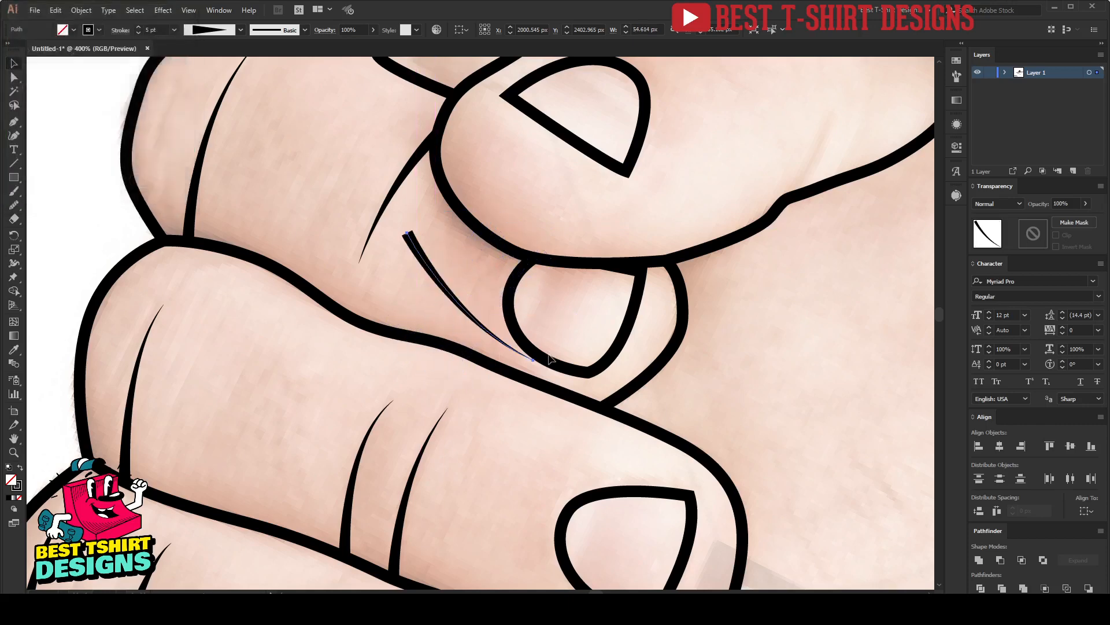
mouse_move(538, 368)
mouse_down()
mouse_move(450, 376)
mouse_move(469, 303)
mouse_up()
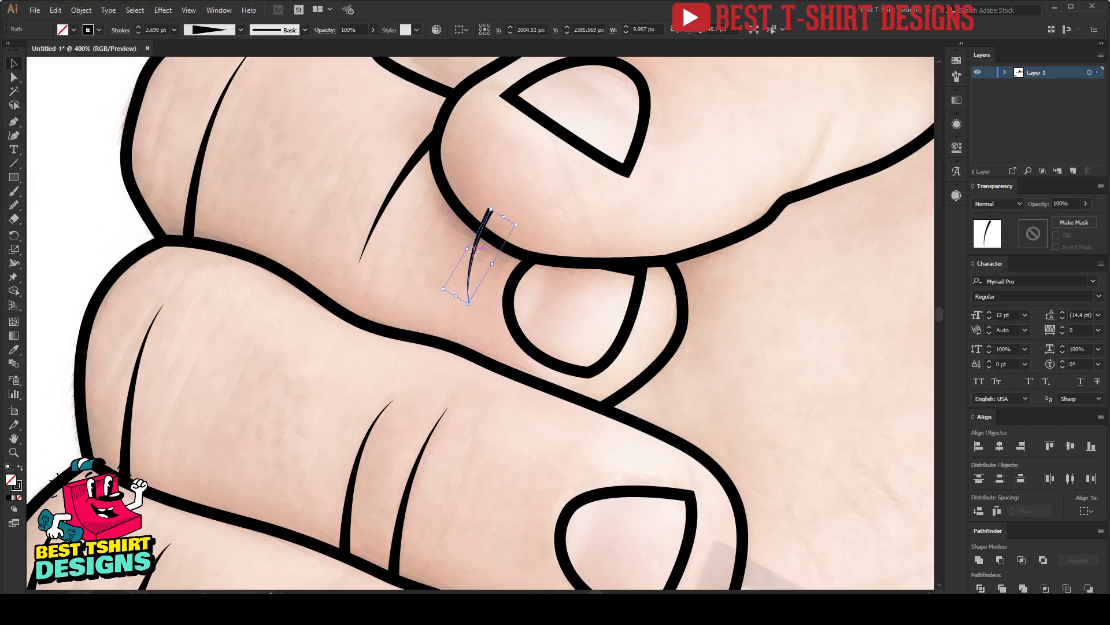
drag(474, 252, 461, 274)
click(552, 306)
Draw with the Pen tool a shadow's upper edge along the left forearm, from its cut end through a sharp spike to below the knuckles
scroll(475, 304, down, 3)
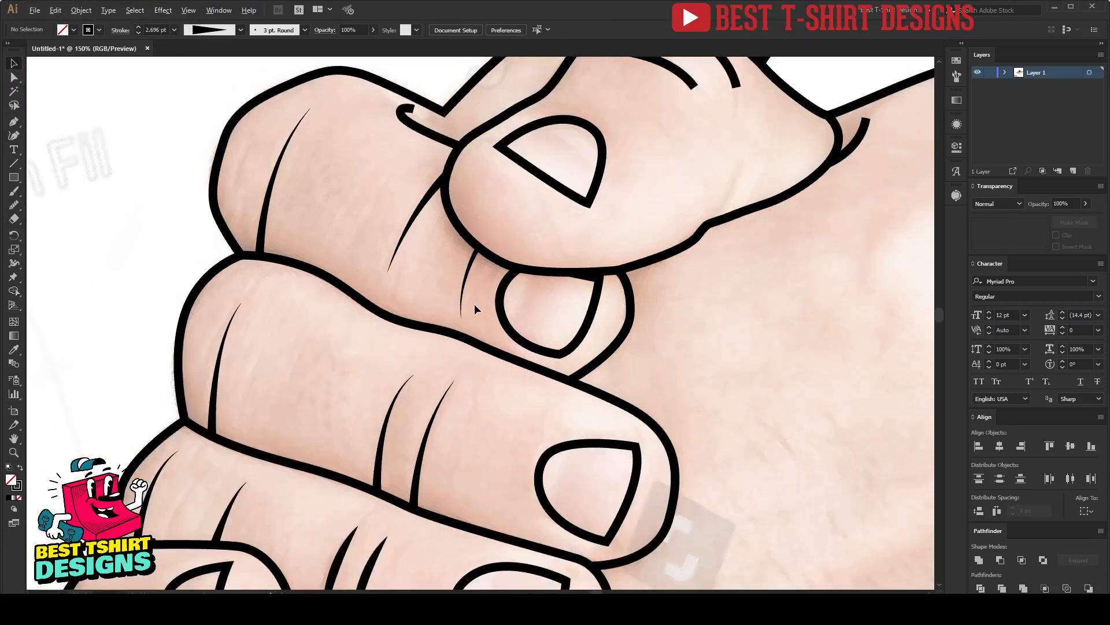
scroll(474, 303, down, 2)
scroll(576, 336, down, 1)
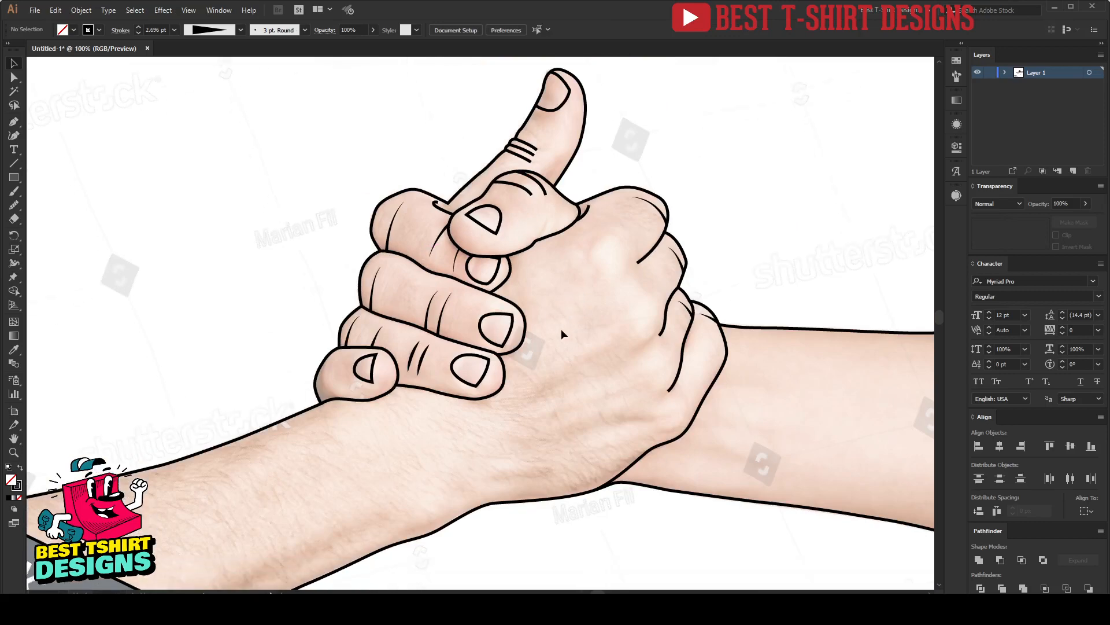
scroll(561, 329, down, 1)
scroll(563, 301, down, 1)
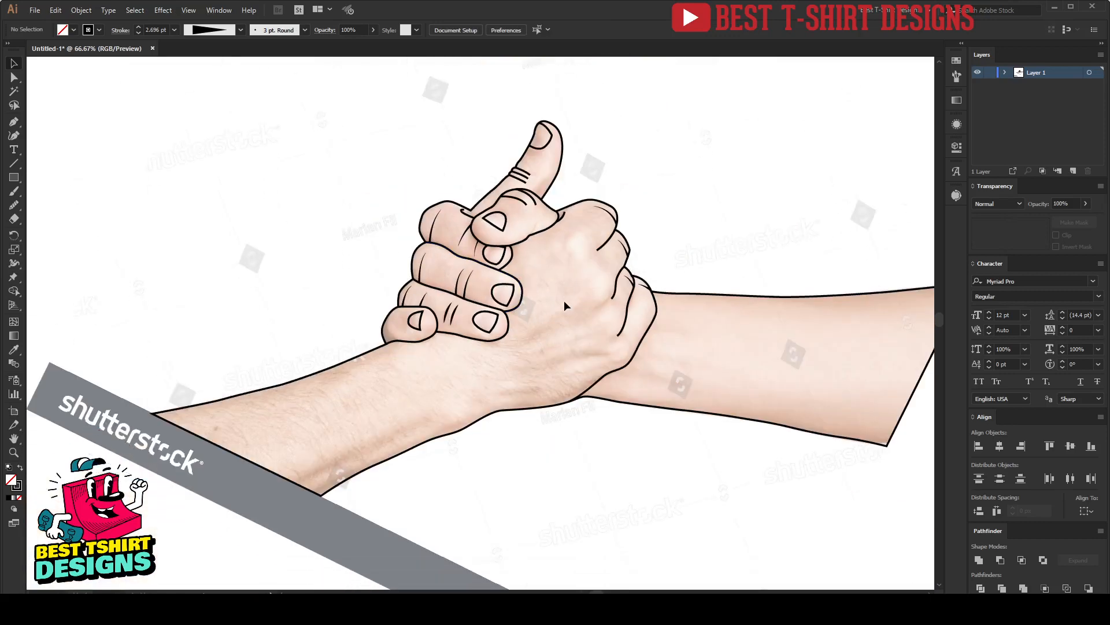
scroll(550, 310, up, 1)
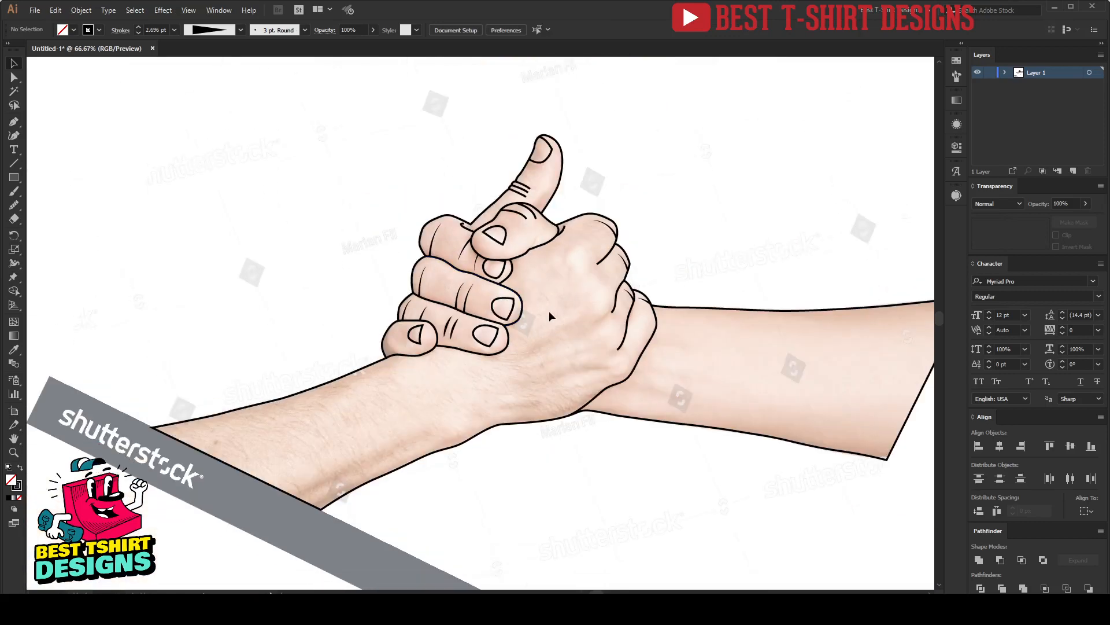
scroll(327, 502, up, 2)
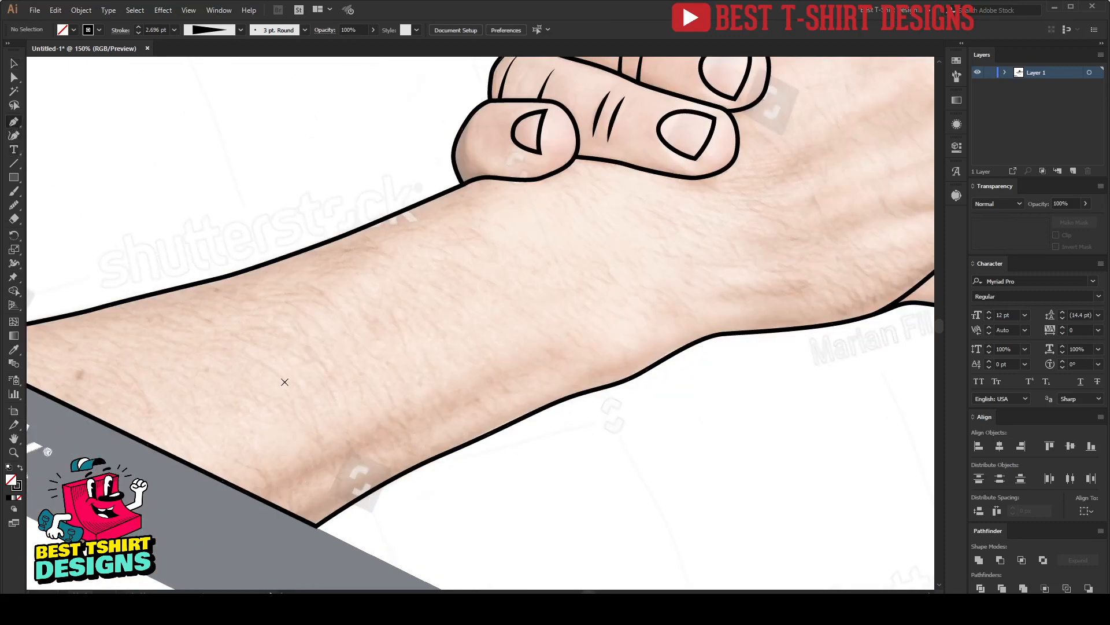
click(173, 488)
click(590, 319)
click(366, 430)
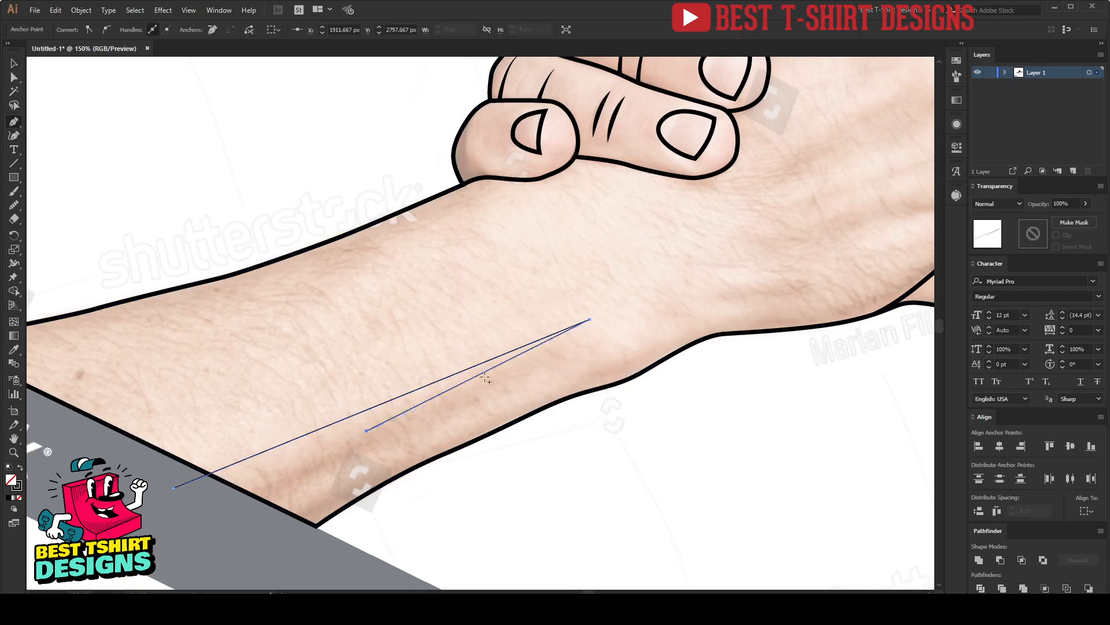
drag(648, 319, 683, 290)
drag(809, 272, 746, 229)
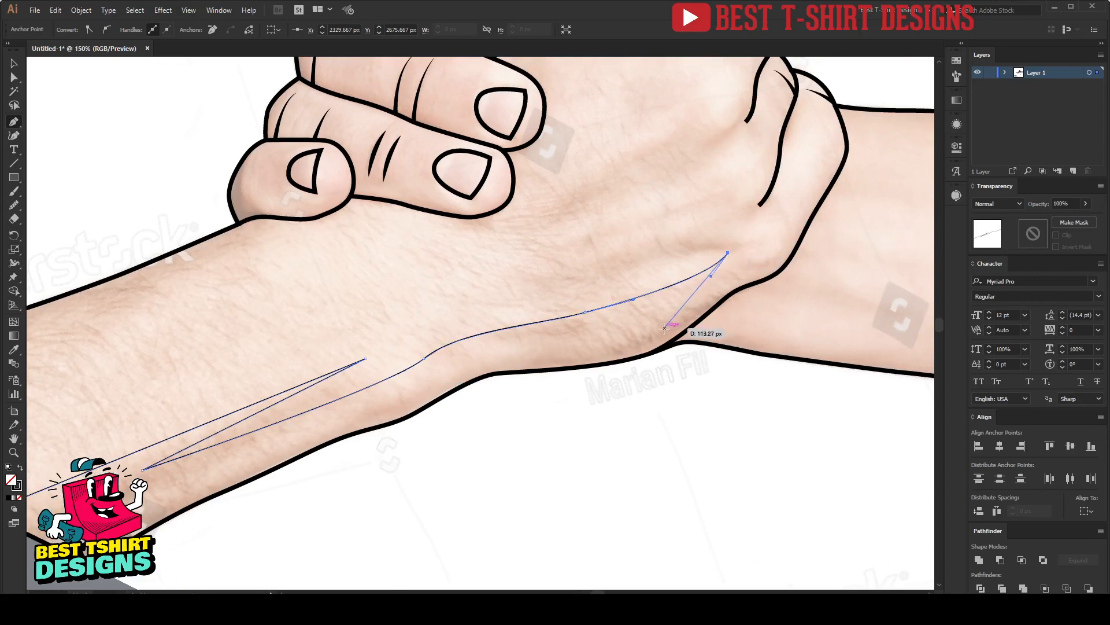
Trace the shadow's lower edge back along the wrist and forearm's lower outline, ending just beyond the cut end
drag(660, 331, 619, 350)
drag(506, 358, 474, 363)
mouse_move(405, 403)
mouse_down()
mouse_move(374, 419)
mouse_move(387, 403)
mouse_up()
drag(316, 425, 270, 458)
key(ctrl+z)
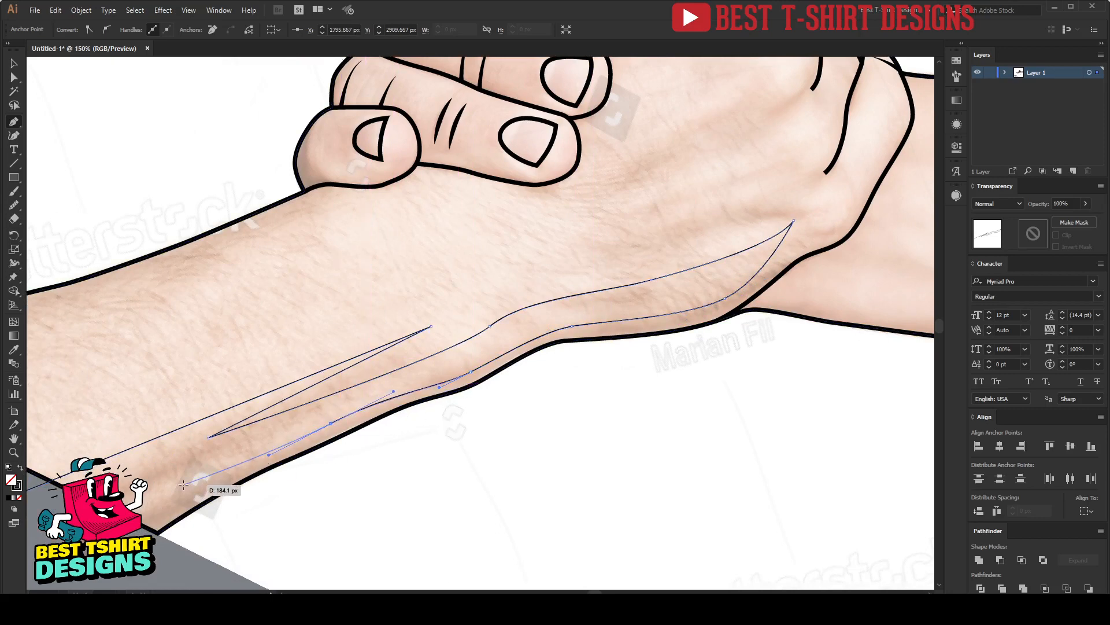
drag(162, 501, 317, 443)
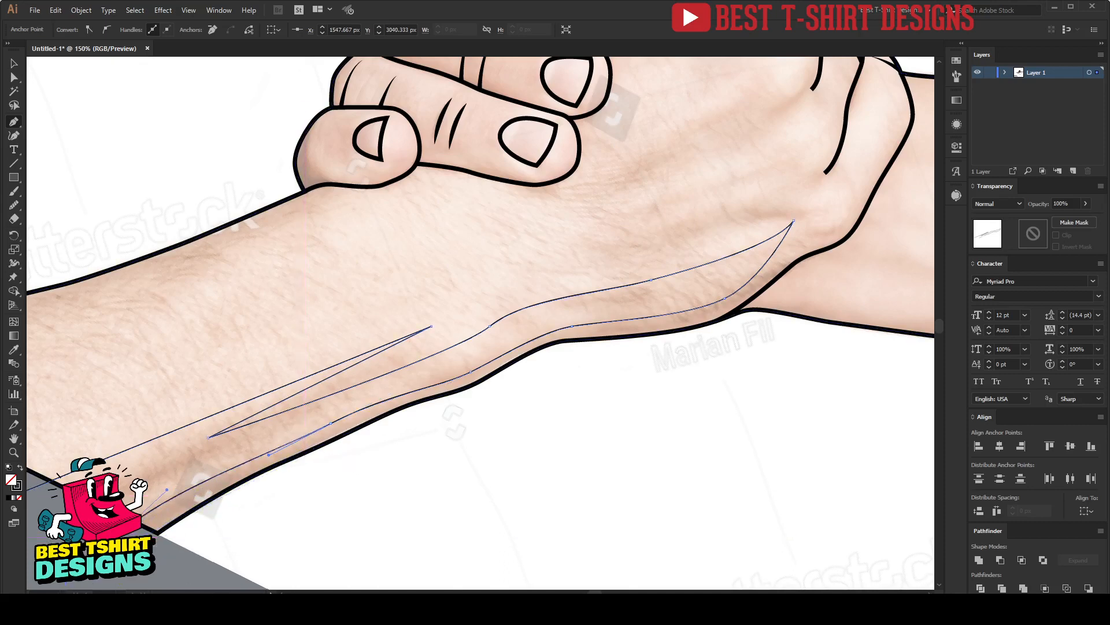
key(ctrl+minus)
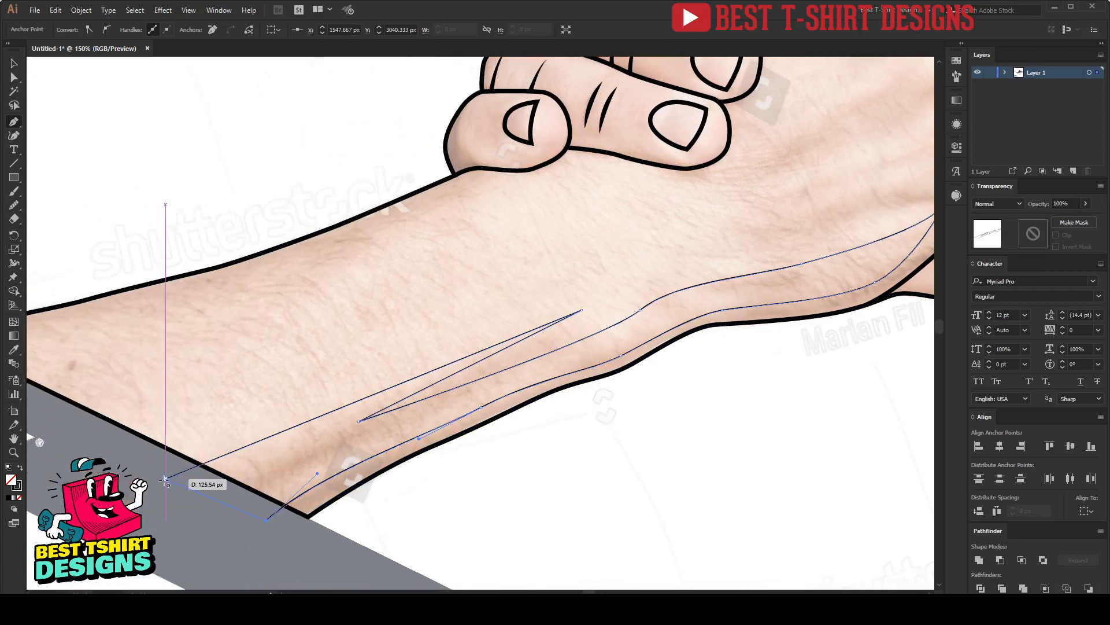
Close the lower forearm shadow path at its starting anchor and swap its black stroke to a black fill
drag(172, 475, 202, 469)
scroll(185, 469, down, 1)
key(v)
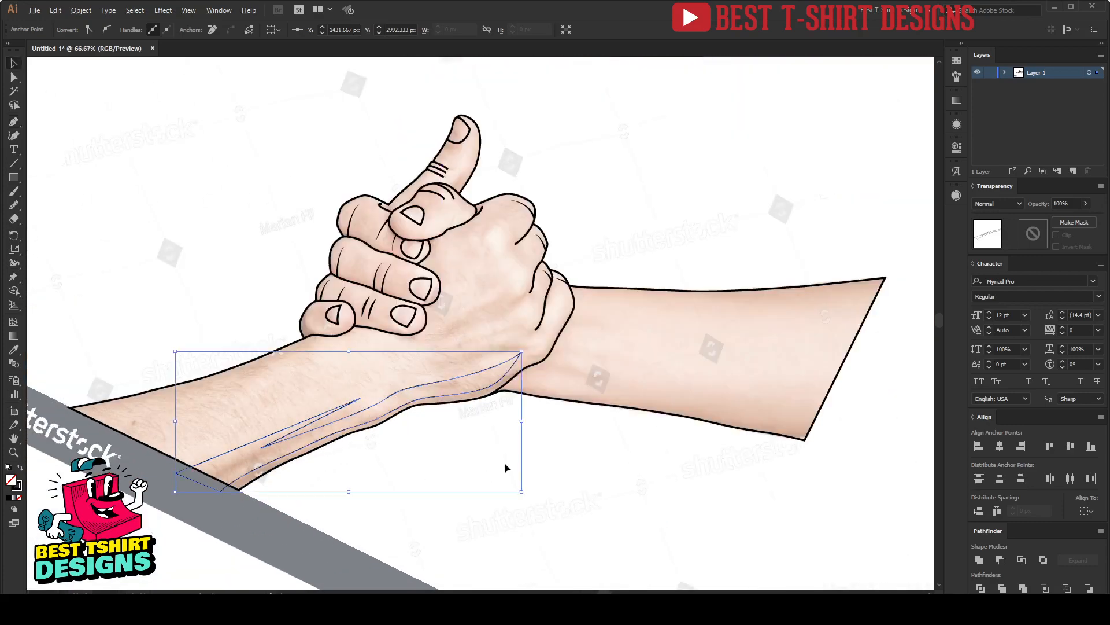
key(shift+x)
click(449, 438)
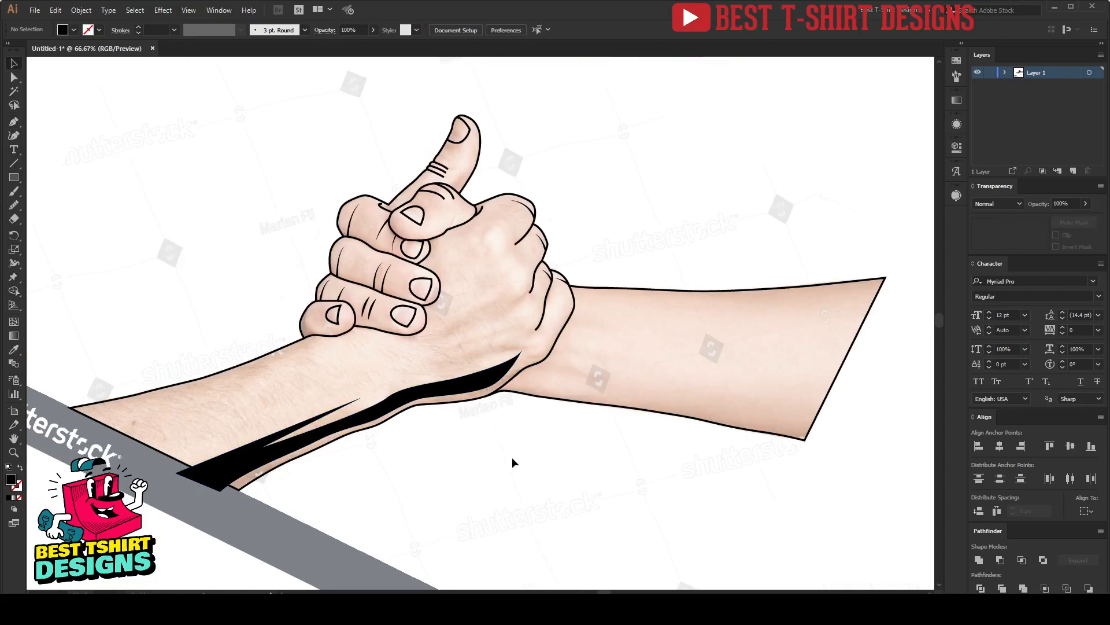
Unlock the reference photo and set its opacity to 90%
scroll(609, 362, up, 2)
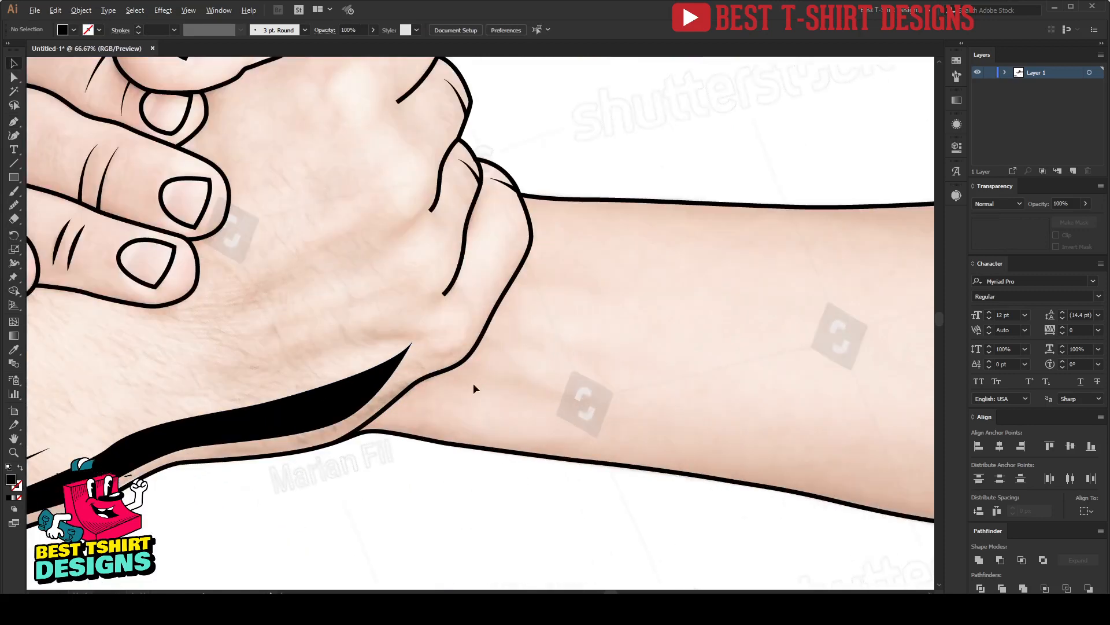
scroll(474, 388, down, 1)
key(ctrl+alt+2)
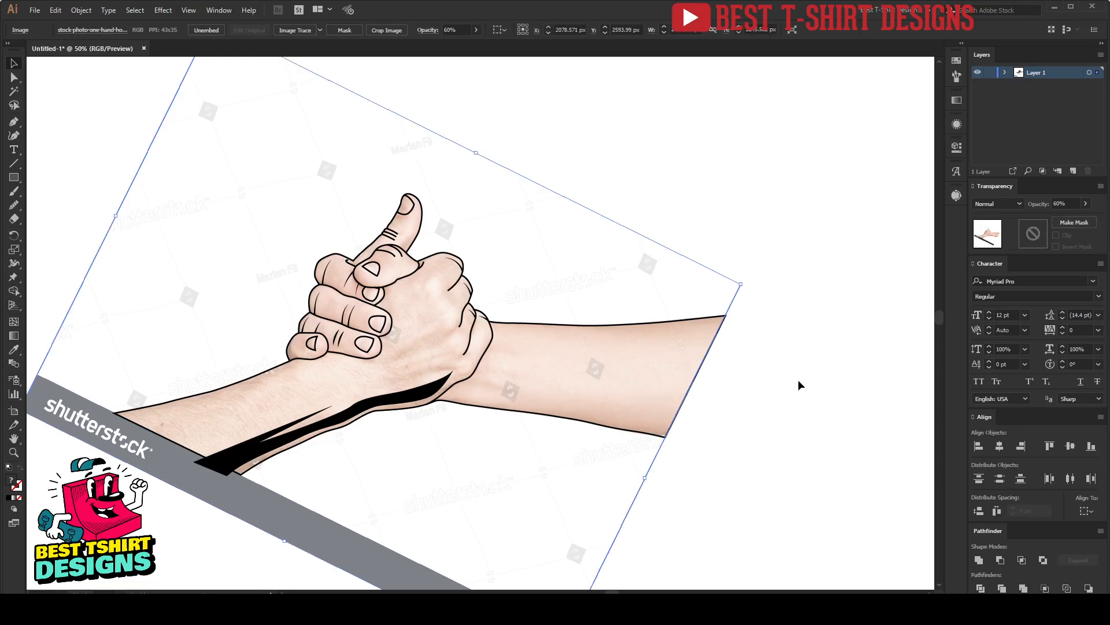
click(798, 379)
click(604, 264)
scroll(459, 27, up, 3)
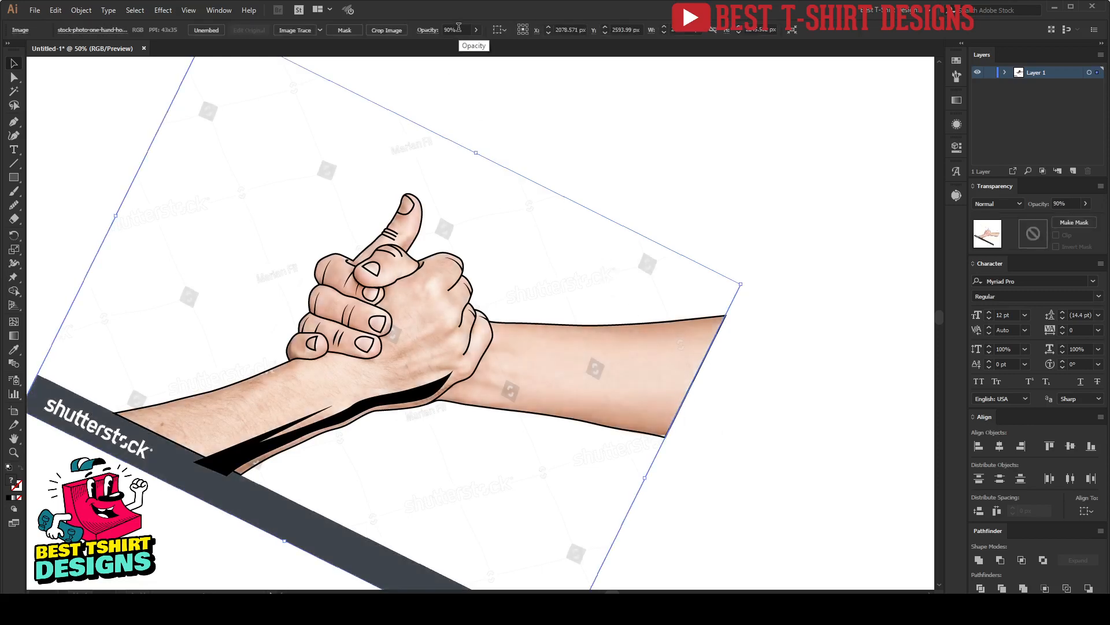
click(710, 410)
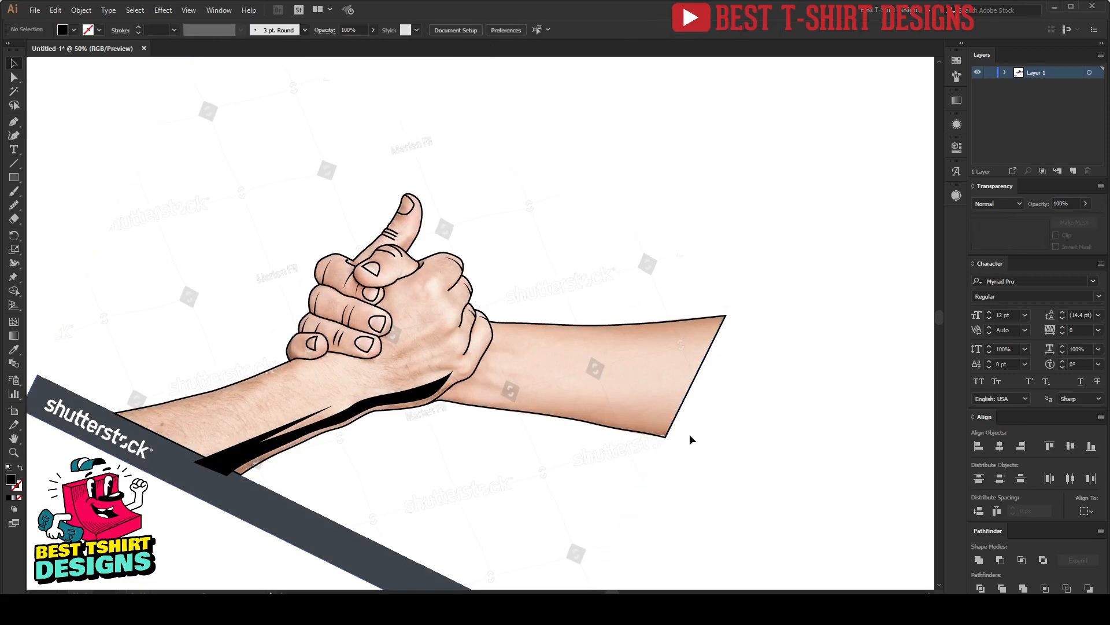
Draw with the Pen tool the outer edge of a black shadow along the left forearm's upper outline, tapering to a point beneath the fingers
scroll(393, 377, up, 2)
drag(252, 388, 458, 357)
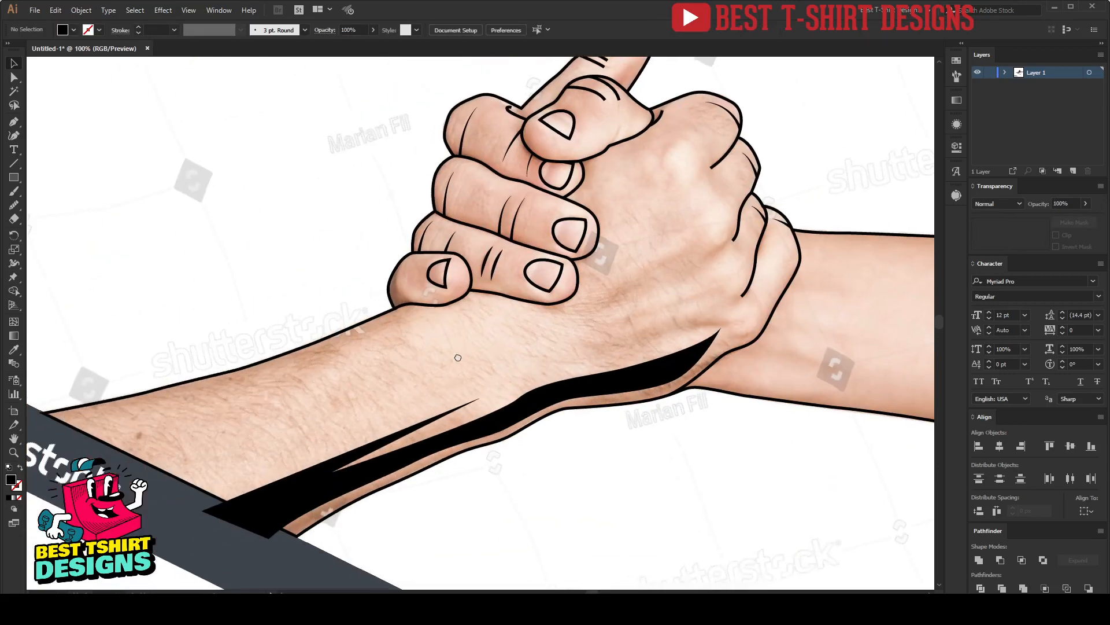
key(p)
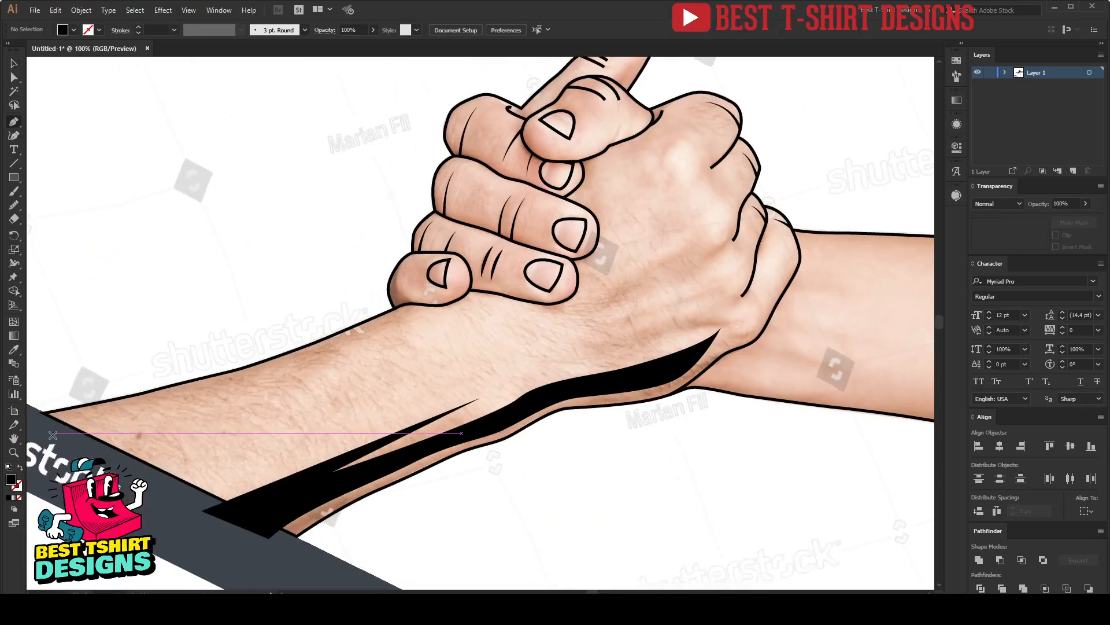
click(45, 427)
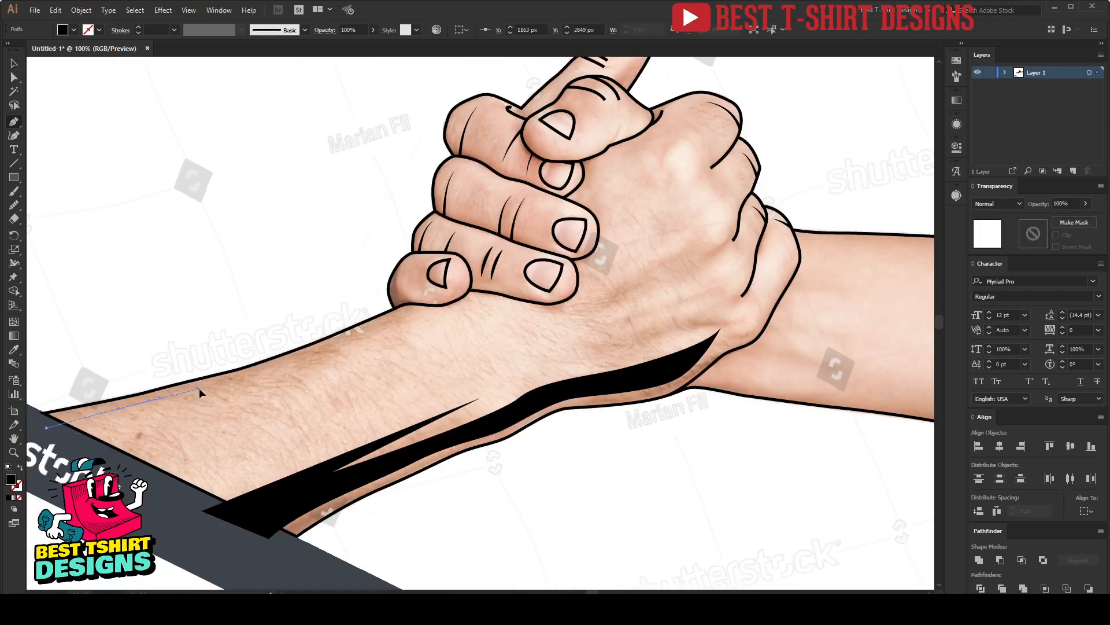
drag(199, 393, 201, 387)
drag(285, 365, 314, 352)
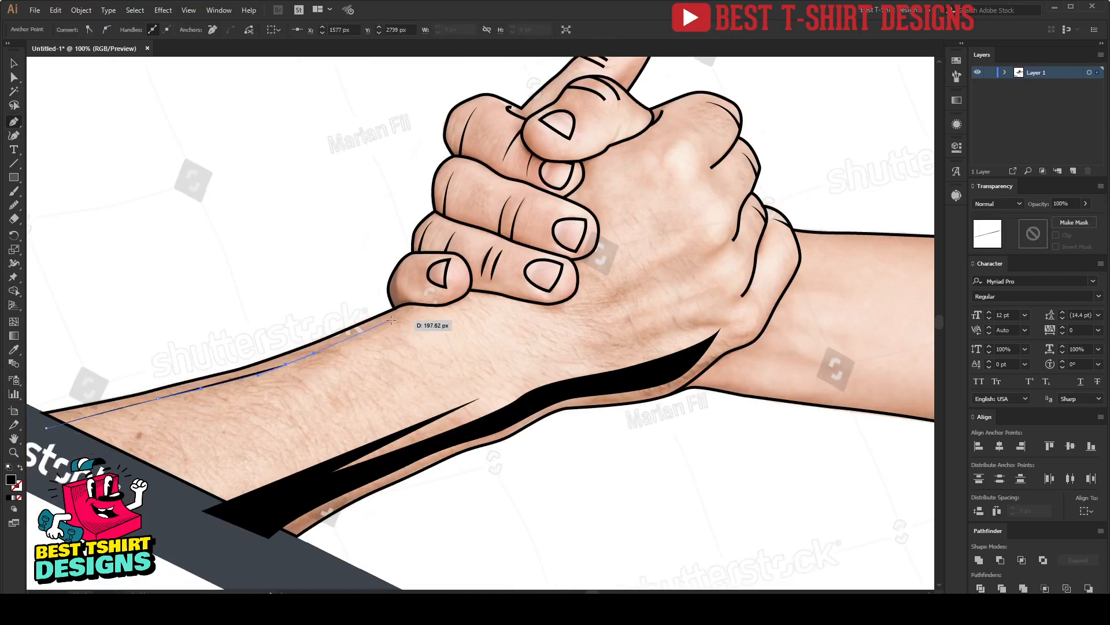
mouse_move(395, 318)
mouse_down()
mouse_move(468, 308)
mouse_move(399, 337)
mouse_up()
click(477, 300)
Trace the upper shadow's inner edge back past the forearm's cut end and close the black shape
drag(332, 357, 305, 374)
drag(225, 410, 203, 416)
drag(144, 437, 127, 452)
click(109, 474)
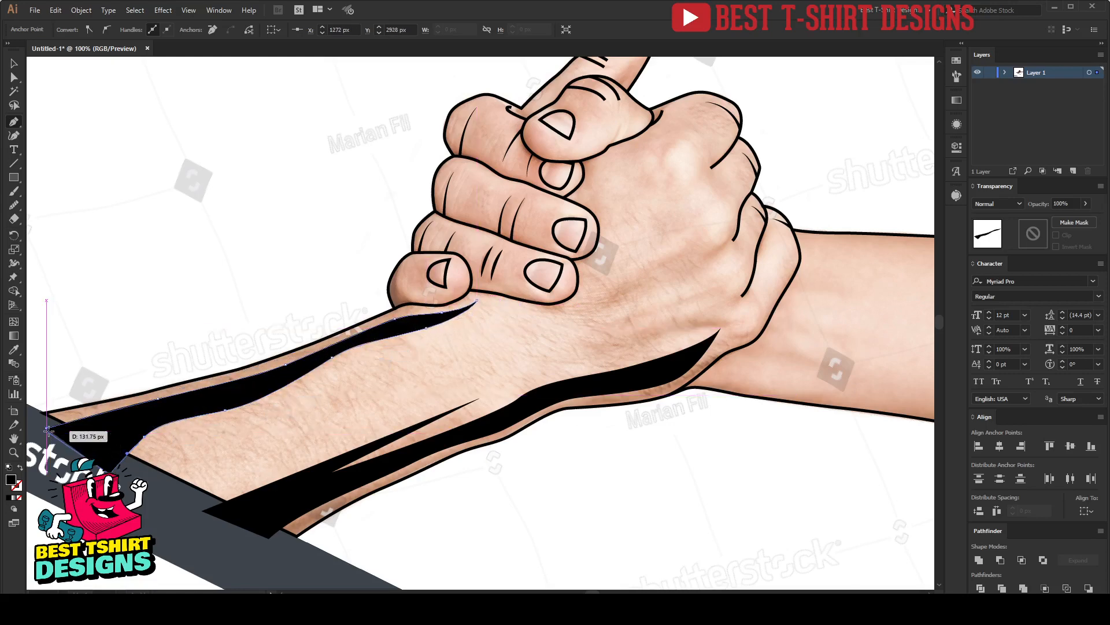
click(47, 429)
key(v)
click(422, 497)
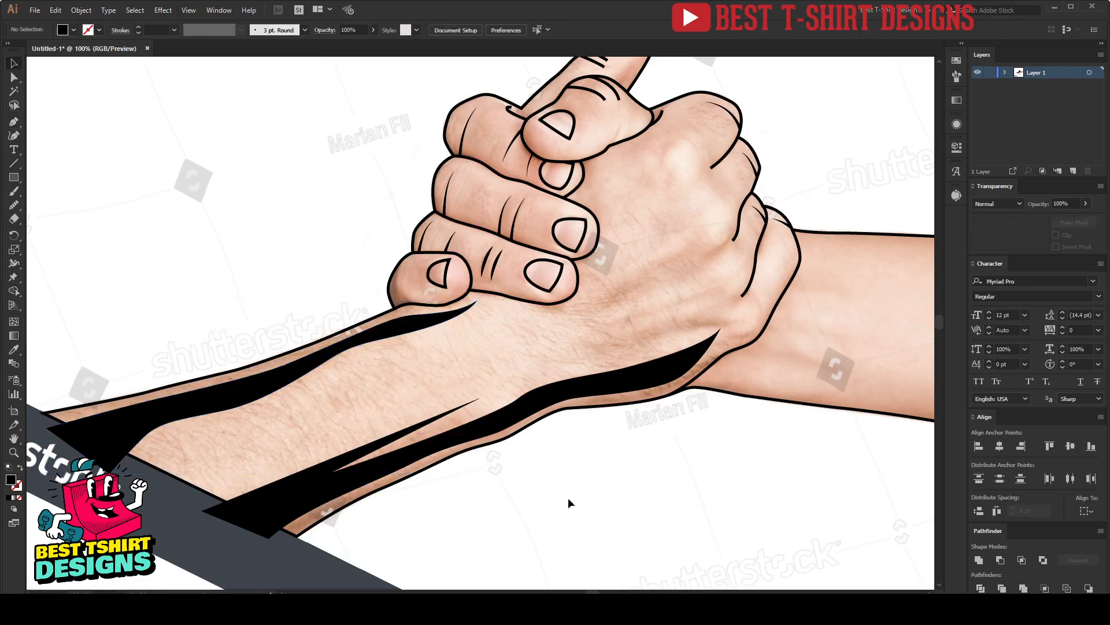
Draw a black shadow's inner edge on the right forearm, curving from beyond its cut end to a pointed spike near the wrist
drag(514, 497, 260, 499)
scroll(697, 311, up, 1)
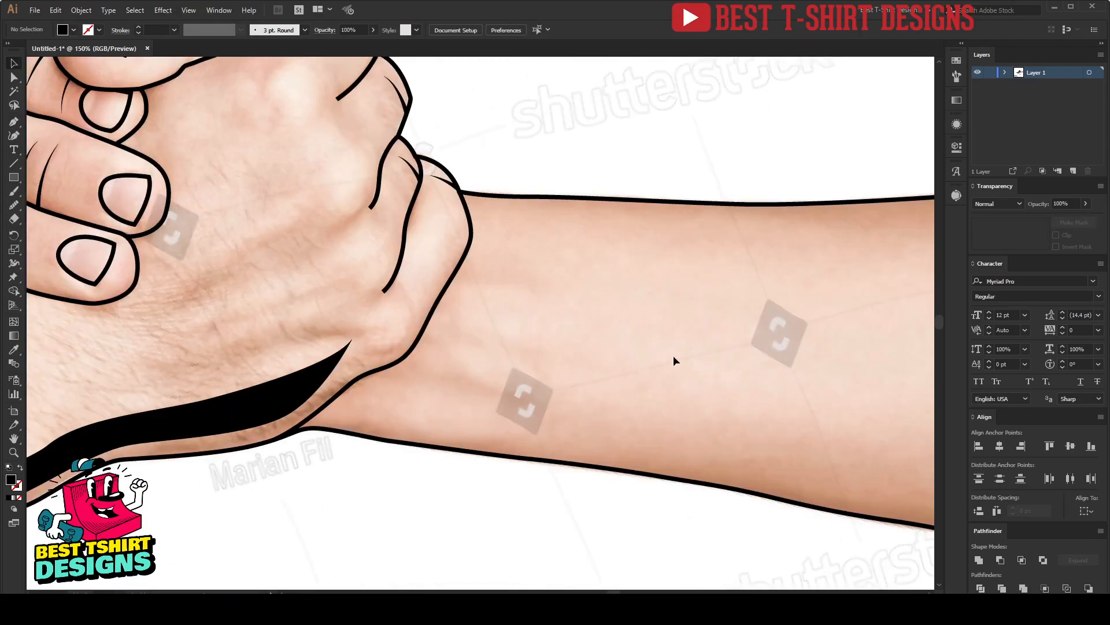
drag(660, 372, 577, 347)
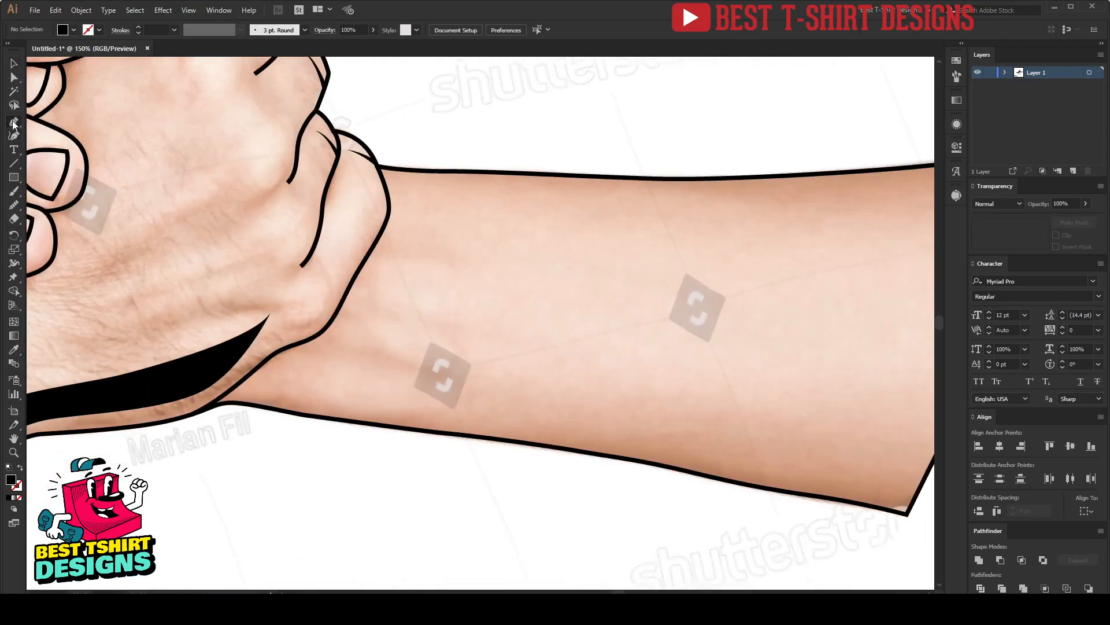
scroll(536, 488, right, 2)
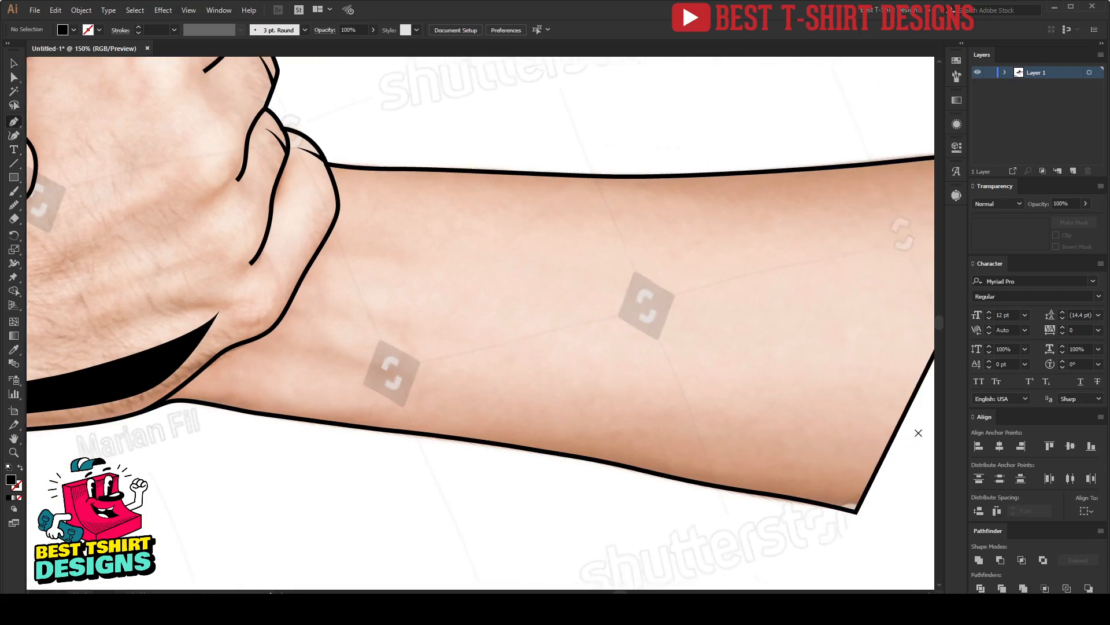
click(917, 430)
drag(742, 423, 665, 419)
drag(570, 421, 484, 400)
drag(391, 368, 446, 327)
click(433, 318)
Extend the shadow's edge around a second curve to a sharp tip near the wrist's upper outline
drag(347, 296, 387, 296)
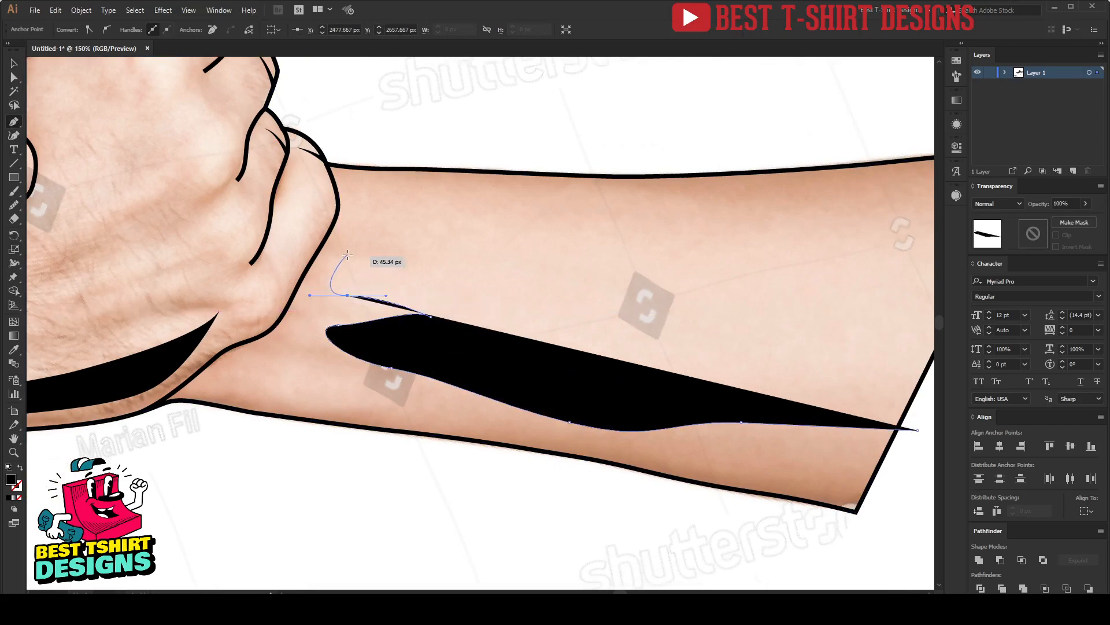
drag(360, 233, 364, 211)
click(347, 181)
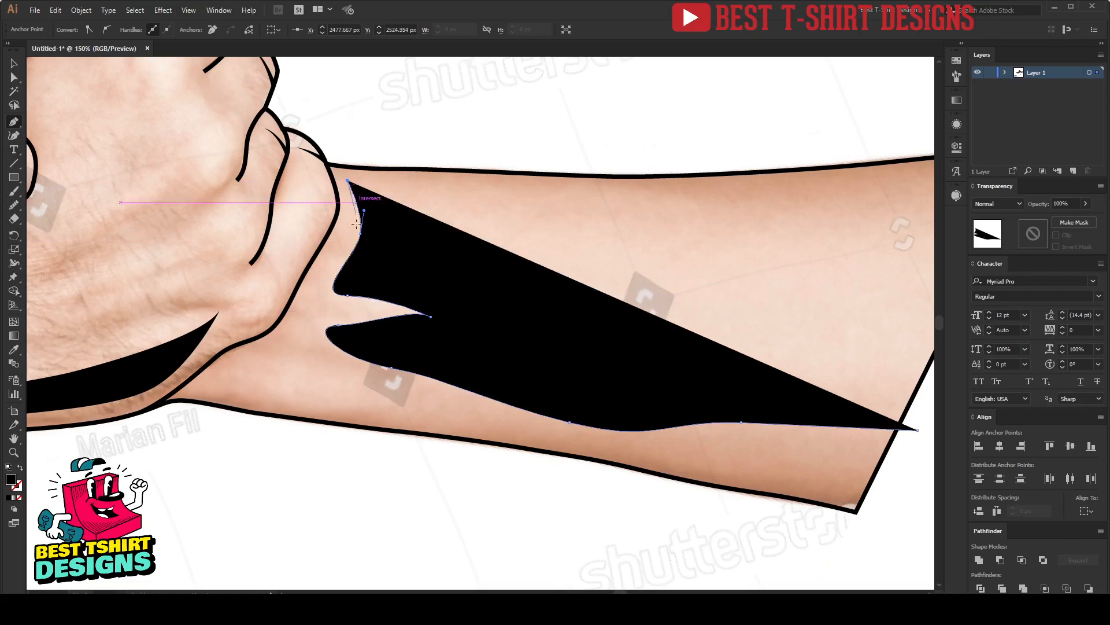
Trace the right forearm shadow's edge down alongside the gripping hand's outline to a point at the wrist's underside
drag(365, 280, 417, 274)
scroll(434, 226, up, 1)
drag(385, 334, 375, 368)
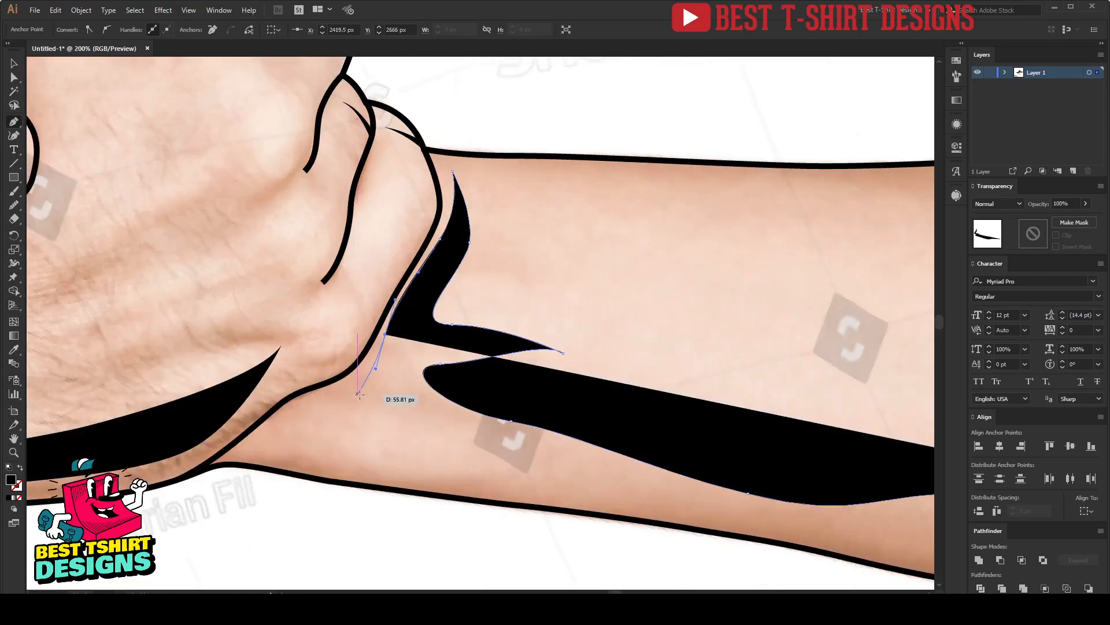
drag(342, 403, 312, 414)
drag(249, 451, 240, 461)
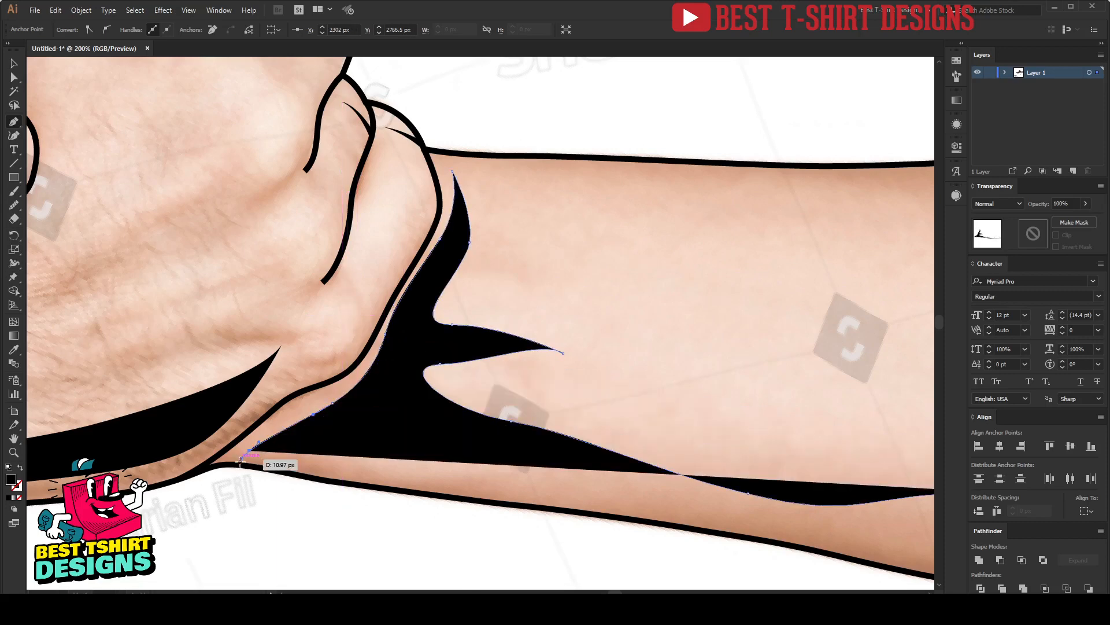
key(ctrl+z)
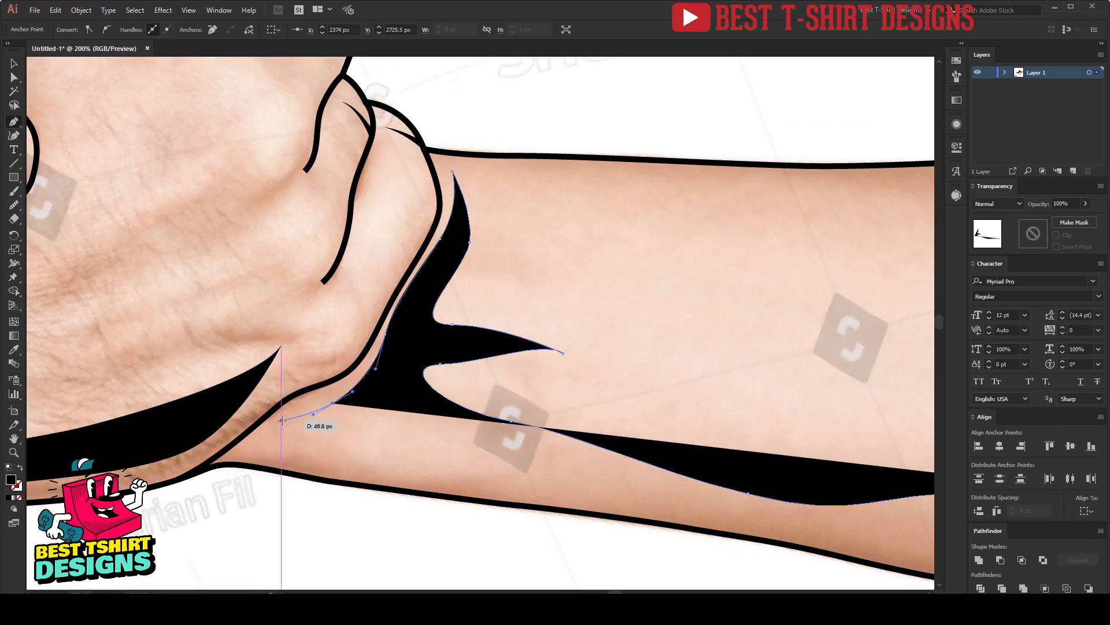
drag(281, 423, 255, 440)
click(244, 451)
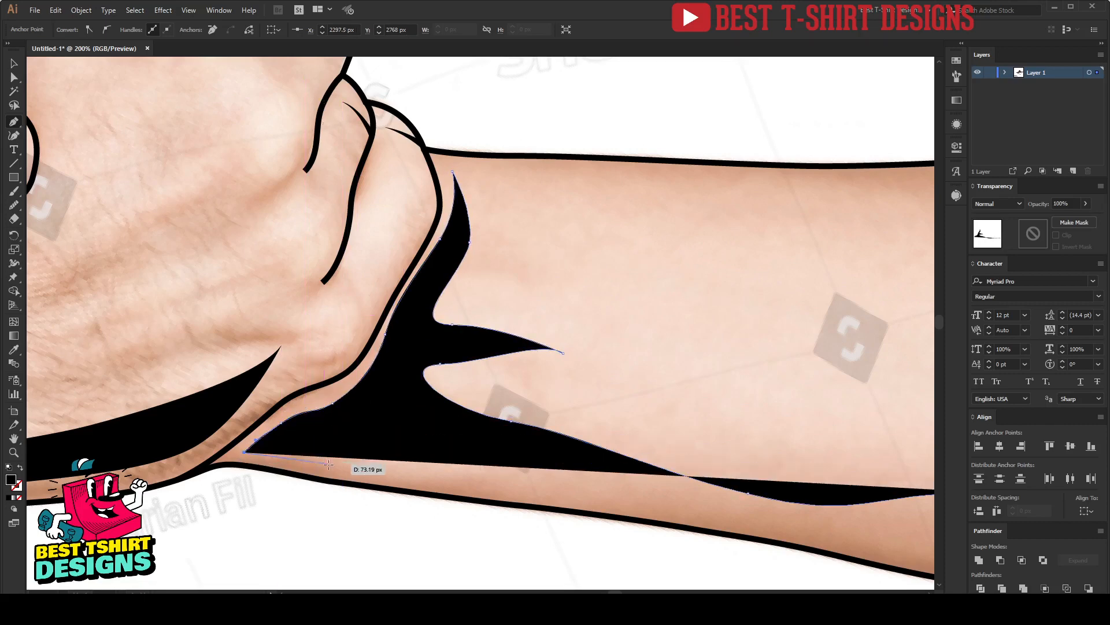
Trace the shadow's lower edge along the right forearm's bottom outline past the cut end, close the black shape and deselect it
drag(385, 473, 424, 476)
click(602, 501)
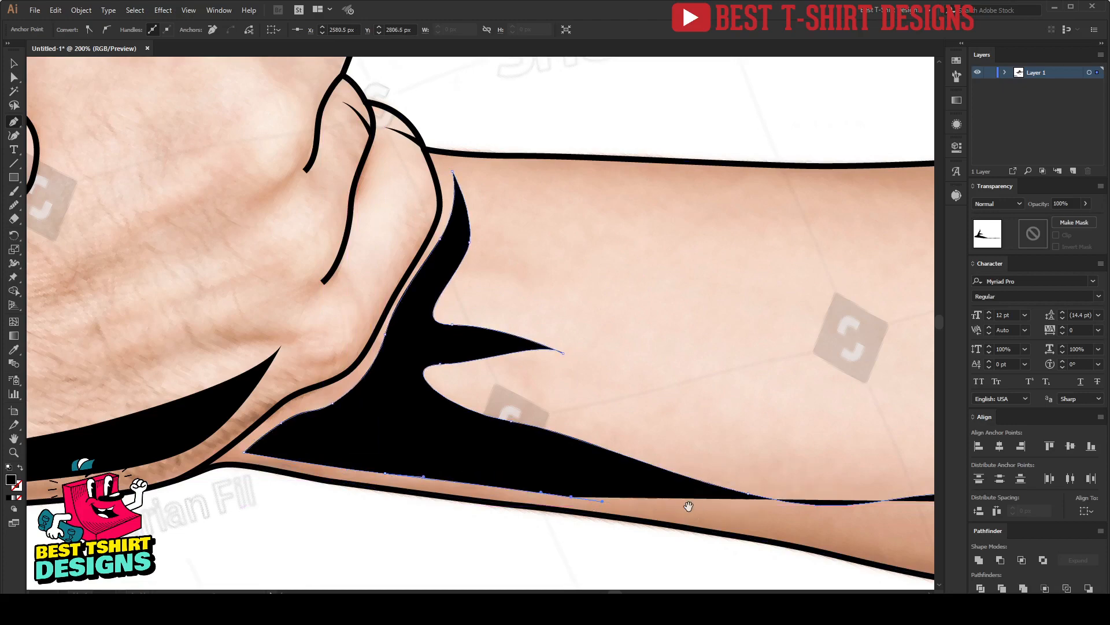
drag(725, 520, 444, 383)
click(599, 414)
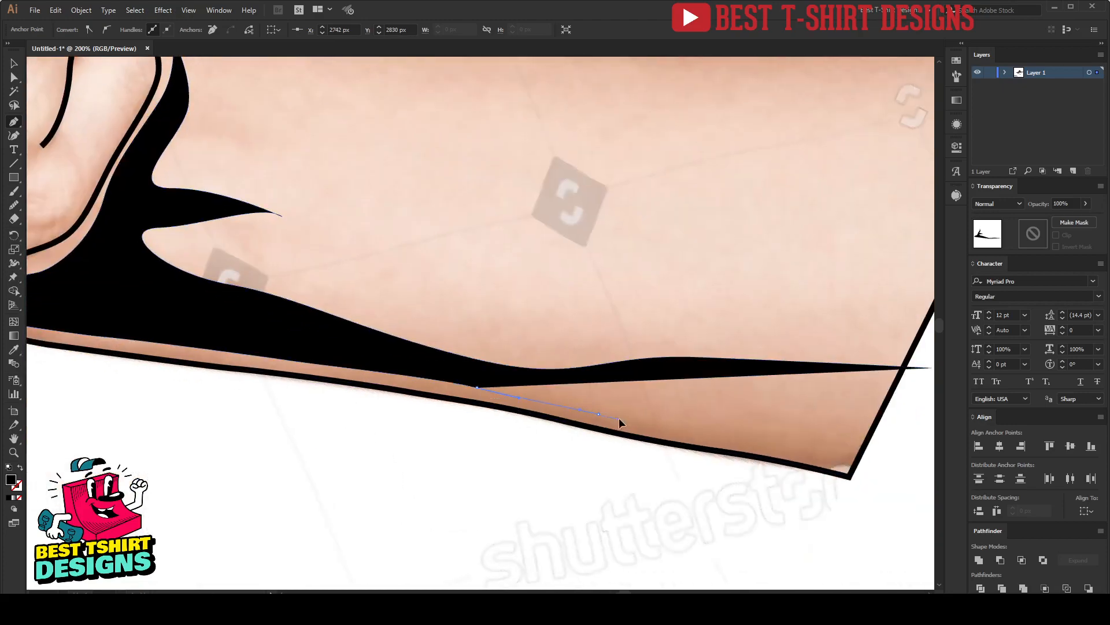
drag(754, 444, 780, 443)
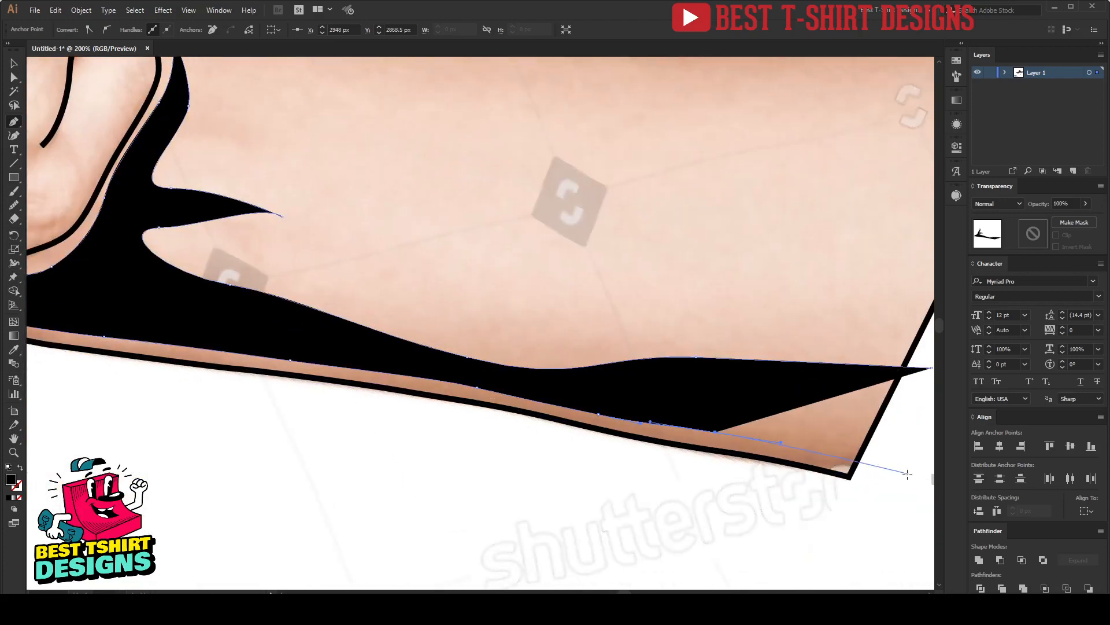
click(897, 476)
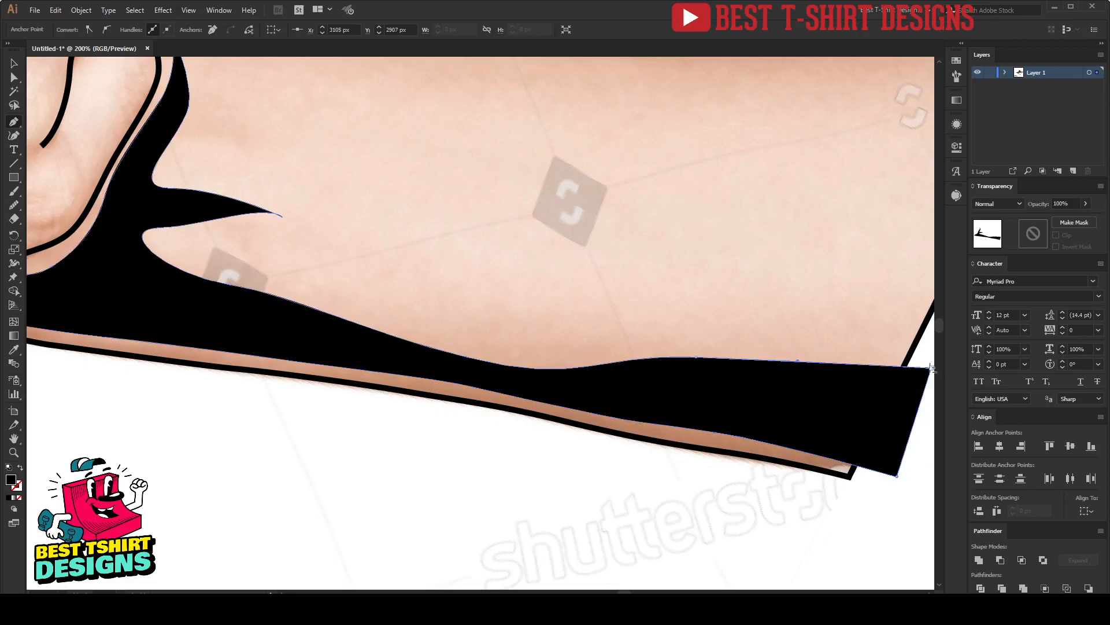
click(932, 367)
scroll(701, 459, down, 2)
key(v)
click(527, 476)
scroll(527, 476, down, 1)
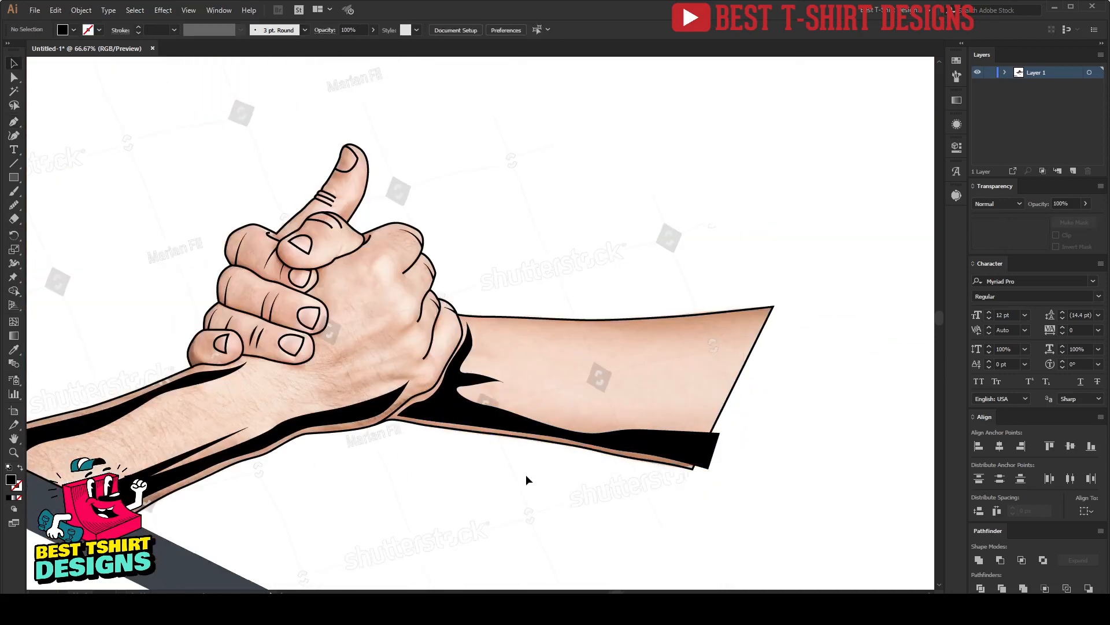
Draw with the Pen tool a new shadow's inner edge around the ring and middle fingertips resting on the hand's back
drag(446, 495, 464, 495)
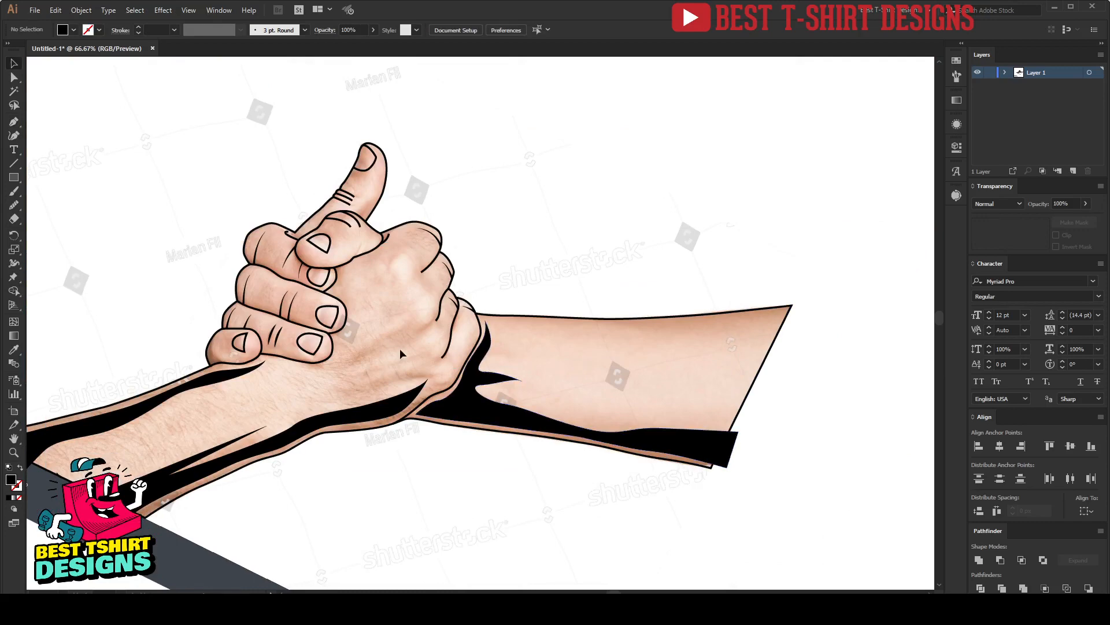
drag(342, 350, 380, 349)
scroll(379, 349, up, 2)
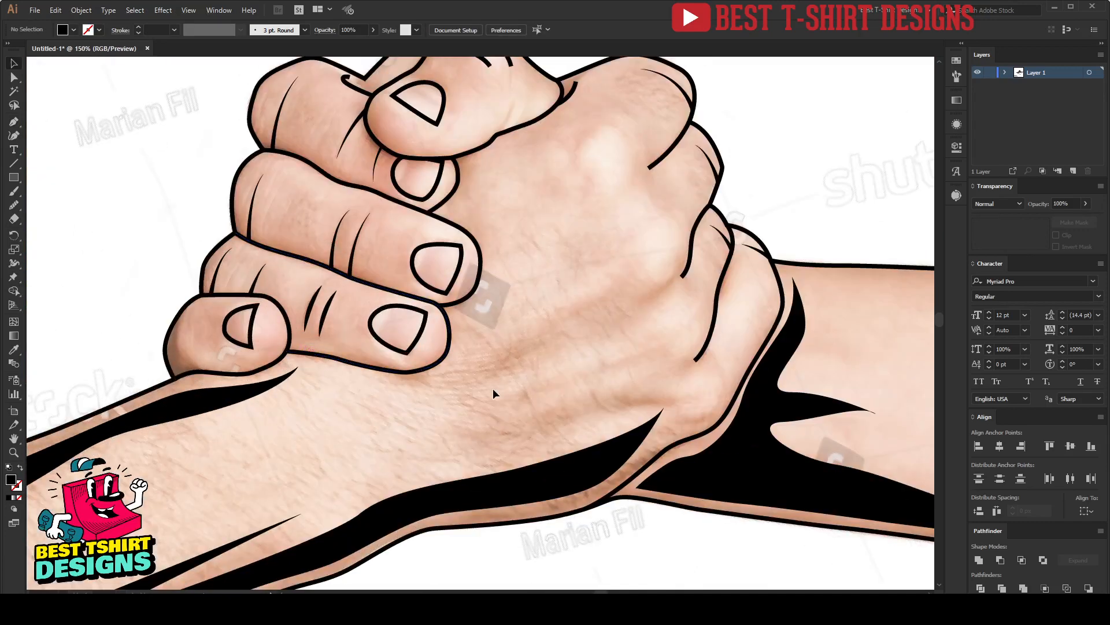
scroll(498, 390, up, 1)
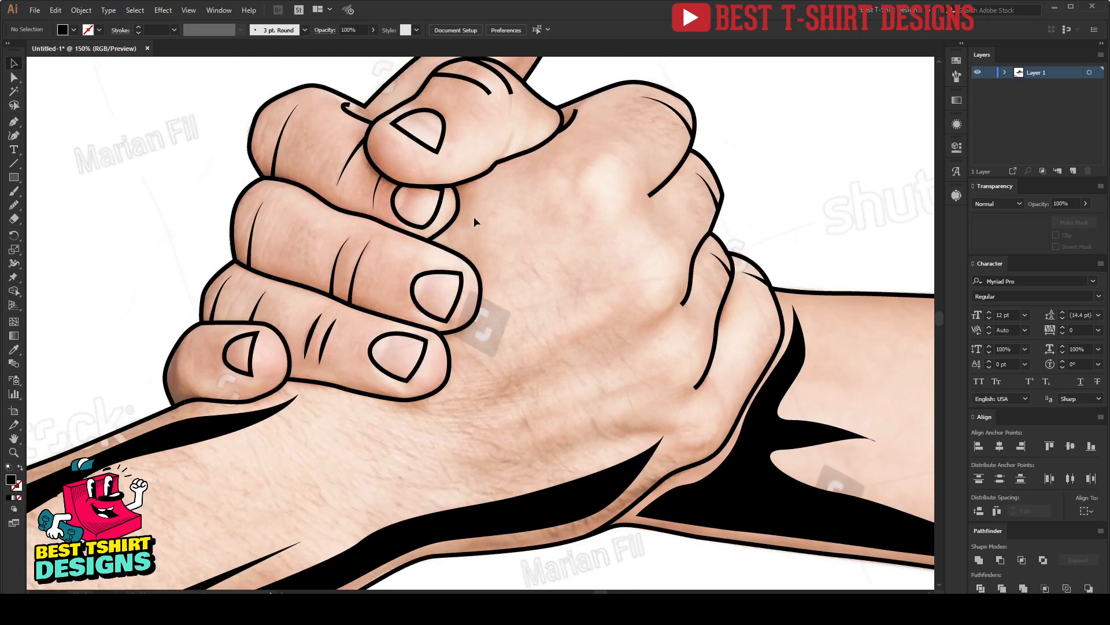
key(p)
scroll(405, 411, up, 2)
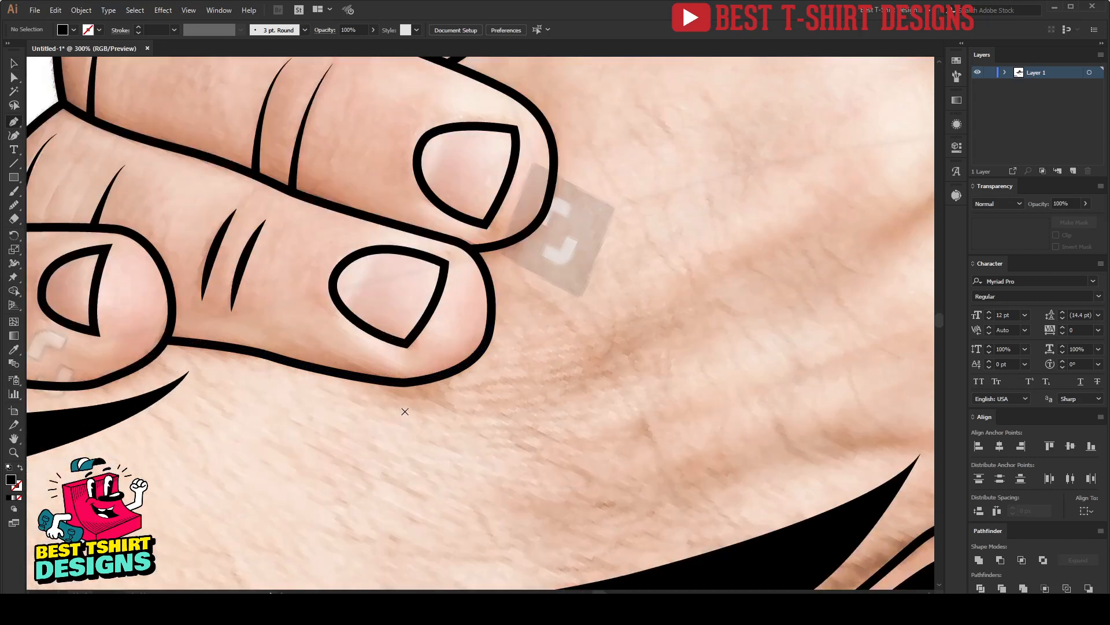
click(336, 376)
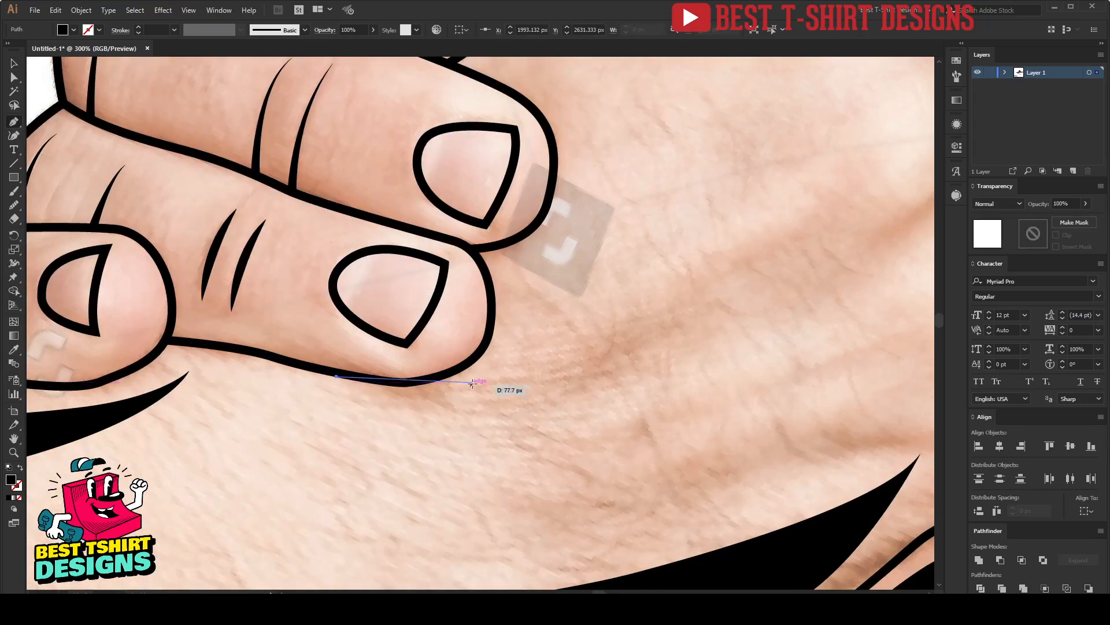
drag(488, 346, 508, 286)
drag(474, 248, 553, 196)
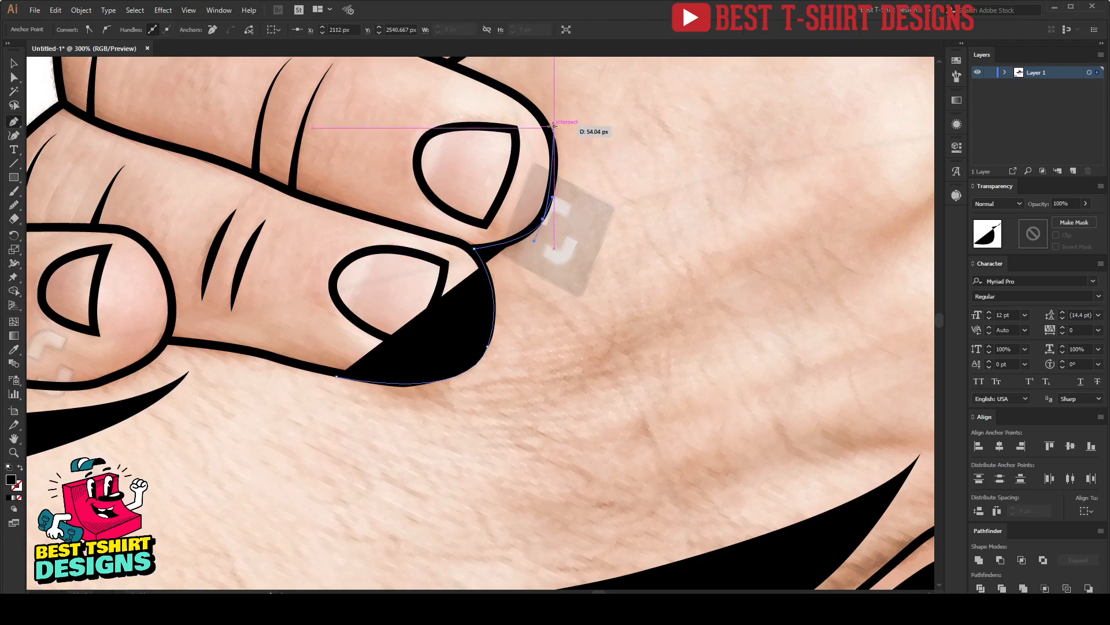
drag(542, 121, 379, 206)
drag(354, 169, 356, 168)
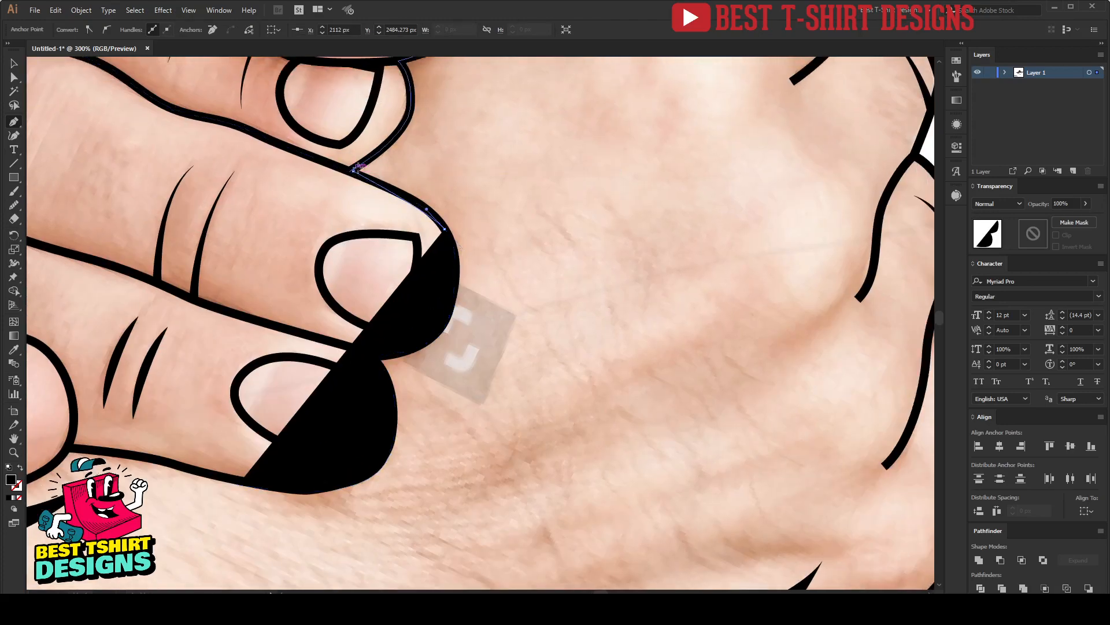
Extend the shadow's inner edge around the index fingertip and along the thumb's underside to the short crease beside it
click(354, 171)
drag(404, 129, 413, 109)
drag(407, 70, 341, 148)
click(357, 168)
click(364, 173)
click(419, 152)
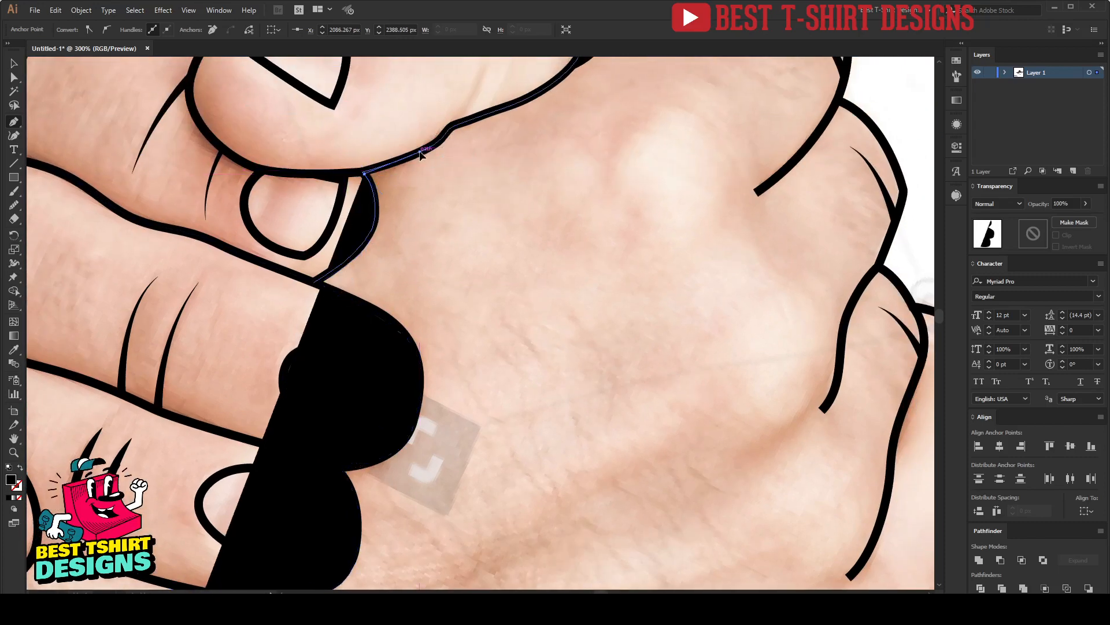
click(441, 137)
drag(453, 125, 402, 217)
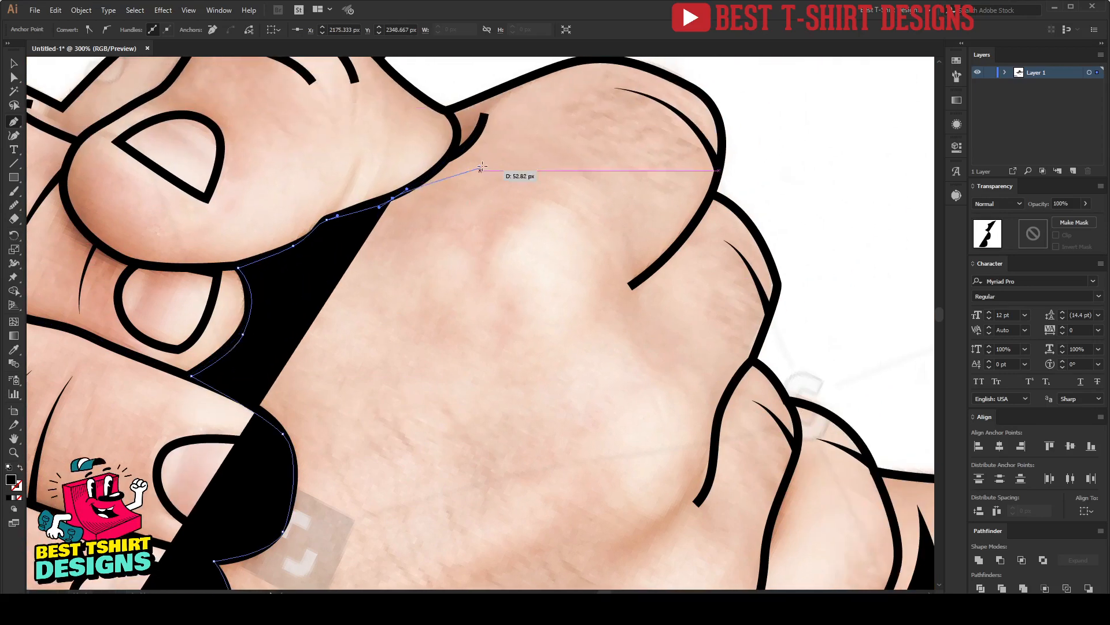
click(446, 158)
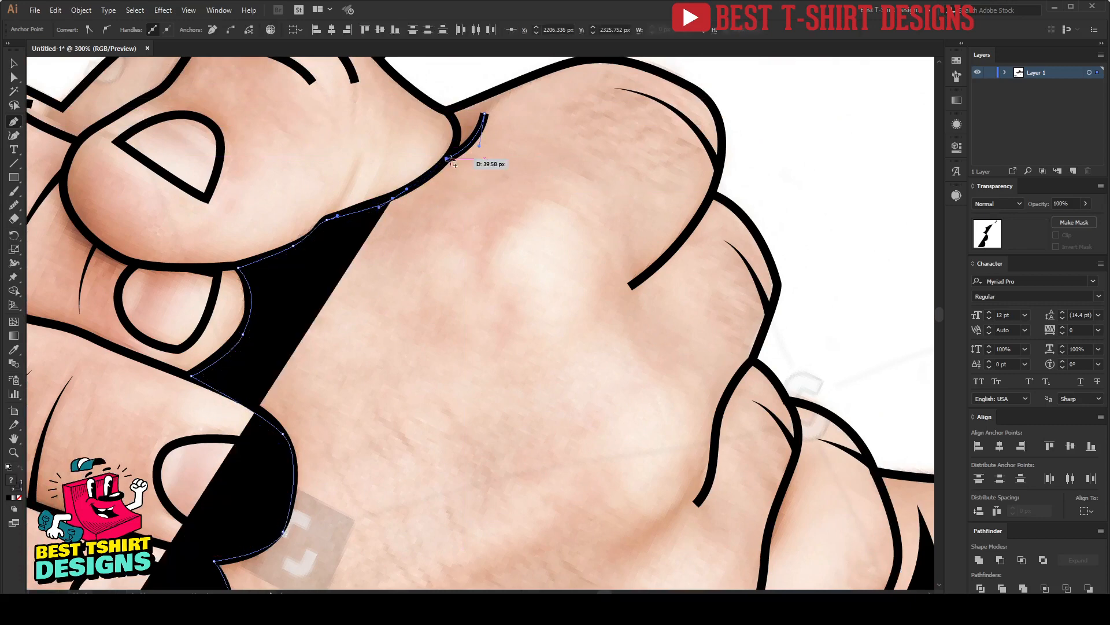
drag(447, 158, 365, 241)
Trace the shadow's outer edge back down past the thumb and fingertips, and close the black shape beneath the ring finger
key(ctrl+minus)
drag(363, 281, 356, 289)
drag(391, 328, 402, 356)
drag(392, 409, 380, 423)
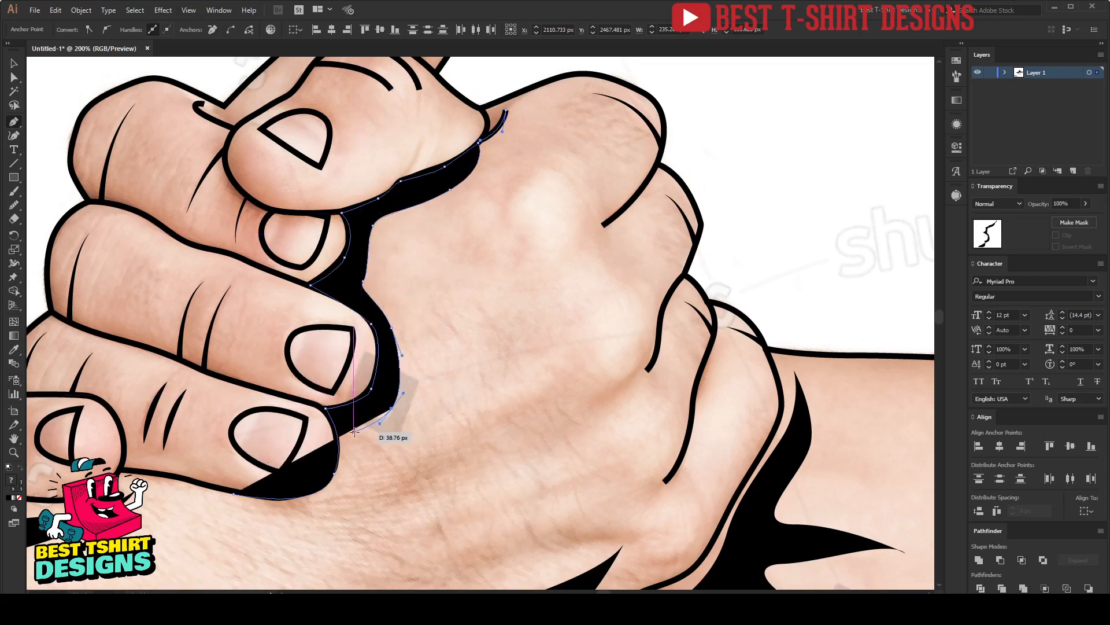
click(354, 431)
click(352, 446)
drag(336, 489, 308, 525)
key(ctrl+z)
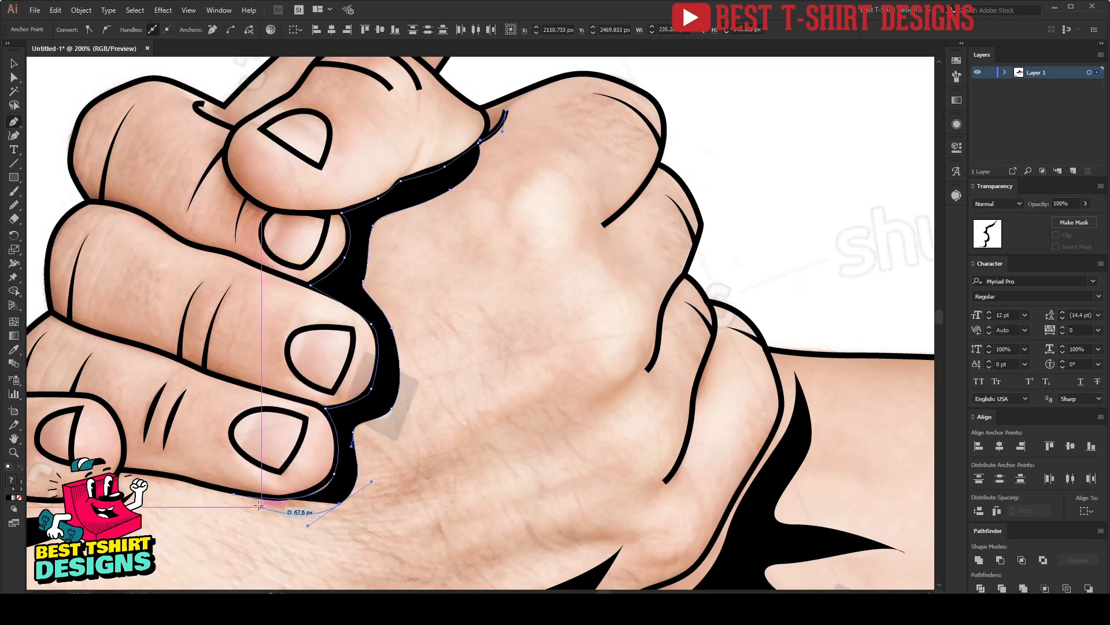
click(236, 493)
key(v)
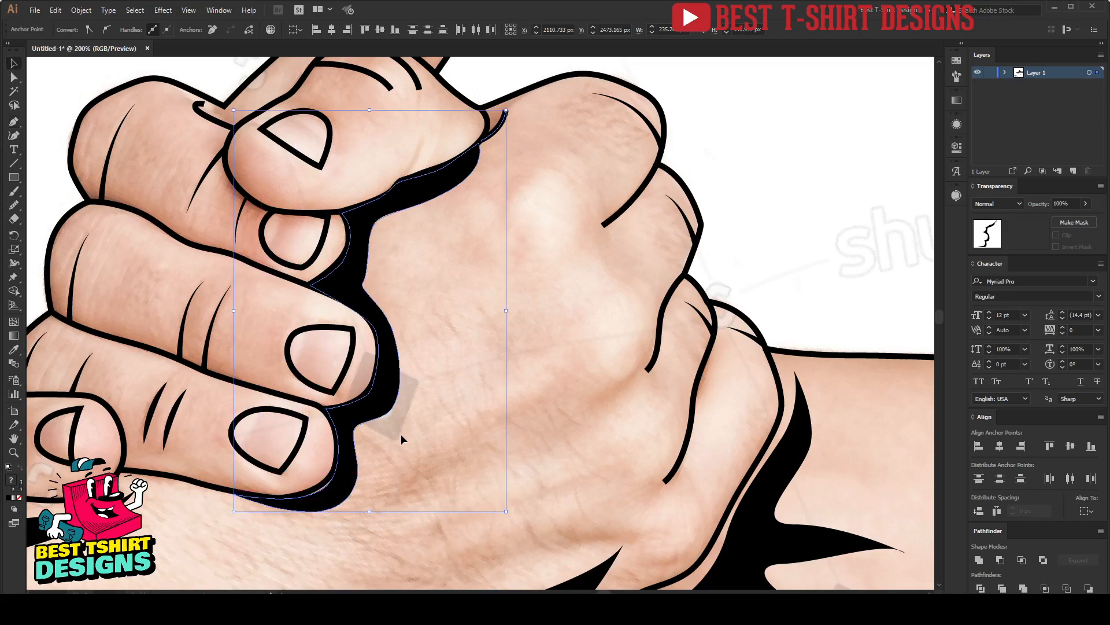
Reshape the fingertip shadow's inner edge with Direct Selection to close the thin gap beside the ring fingertip's outline
click(465, 355)
key(ctrl+minus)
key(ctrl+plus)
key(ctrl+plus)
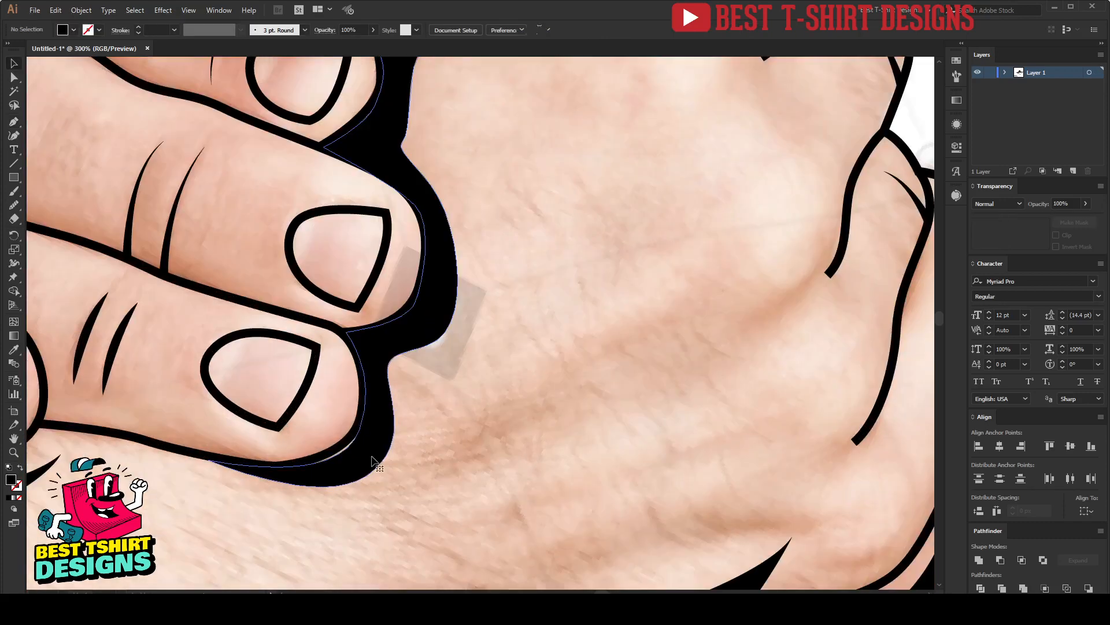
key(a)
click(364, 440)
drag(358, 429, 358, 422)
click(425, 420)
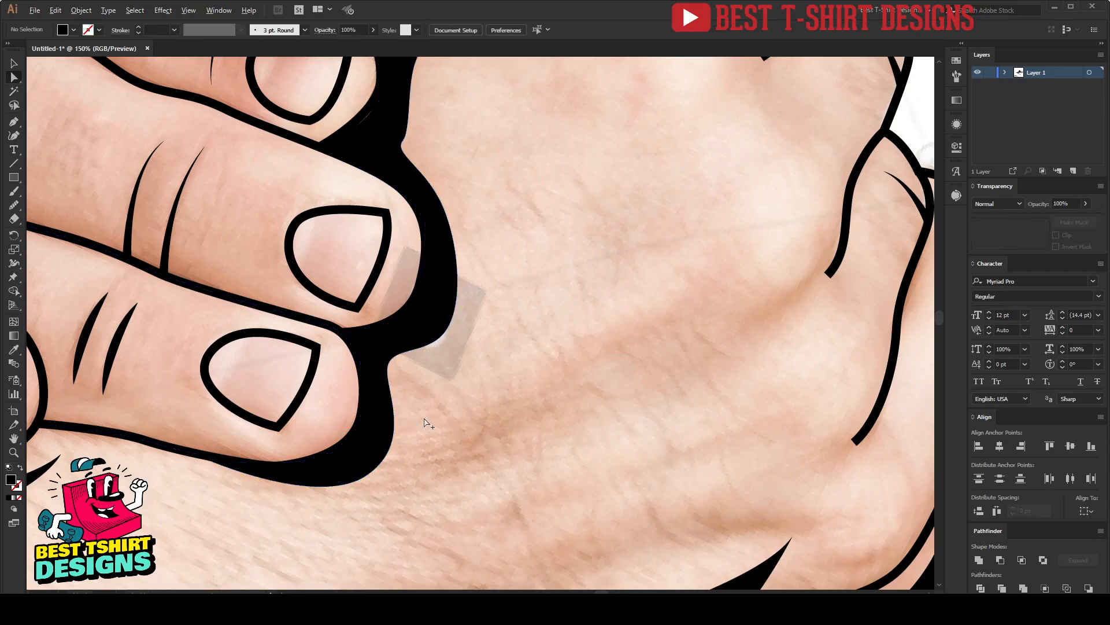
Draw with the Pencil tool a small forked black shadow on the index knuckle of the gripping hand
scroll(425, 419, down, 4)
scroll(482, 349, down, 1)
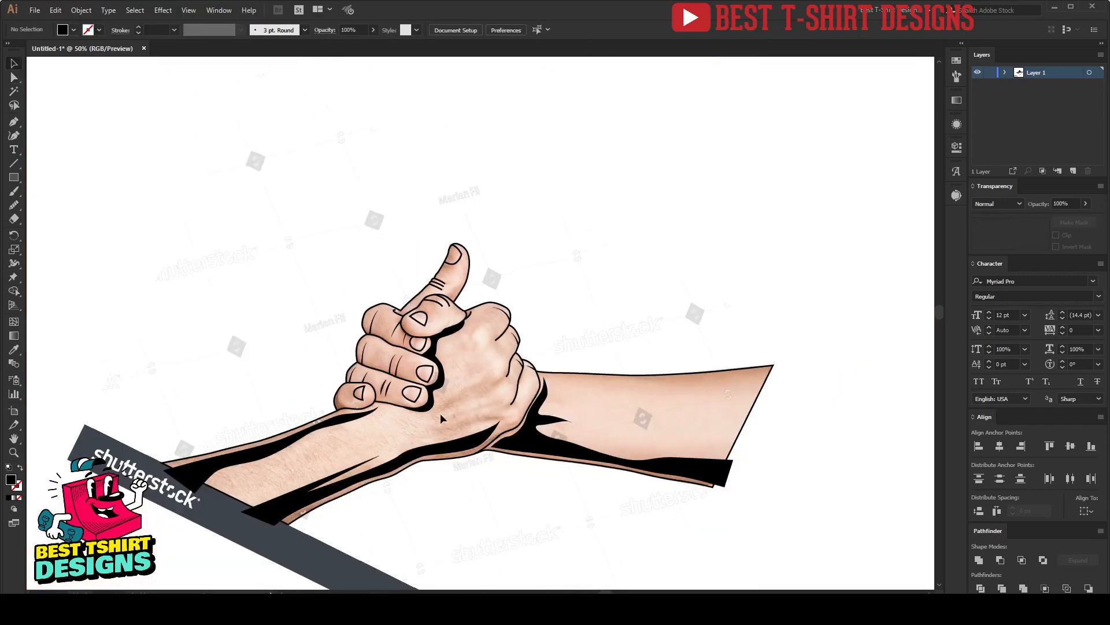
scroll(440, 413, up, 3)
scroll(451, 415, up, 2)
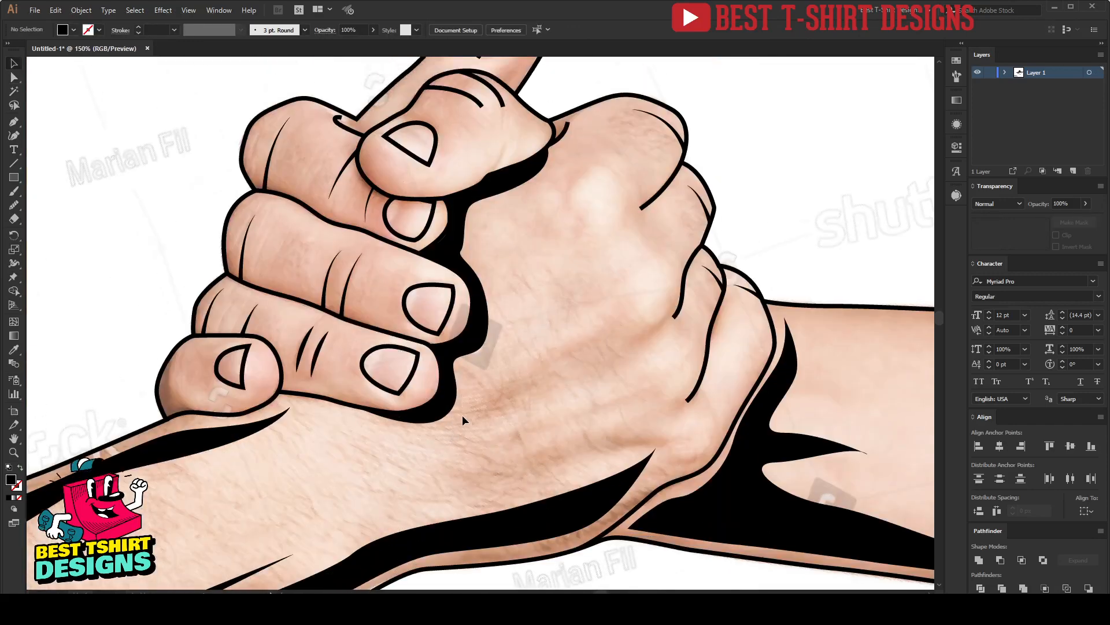
scroll(584, 406, up, 1)
scroll(585, 407, up, 4)
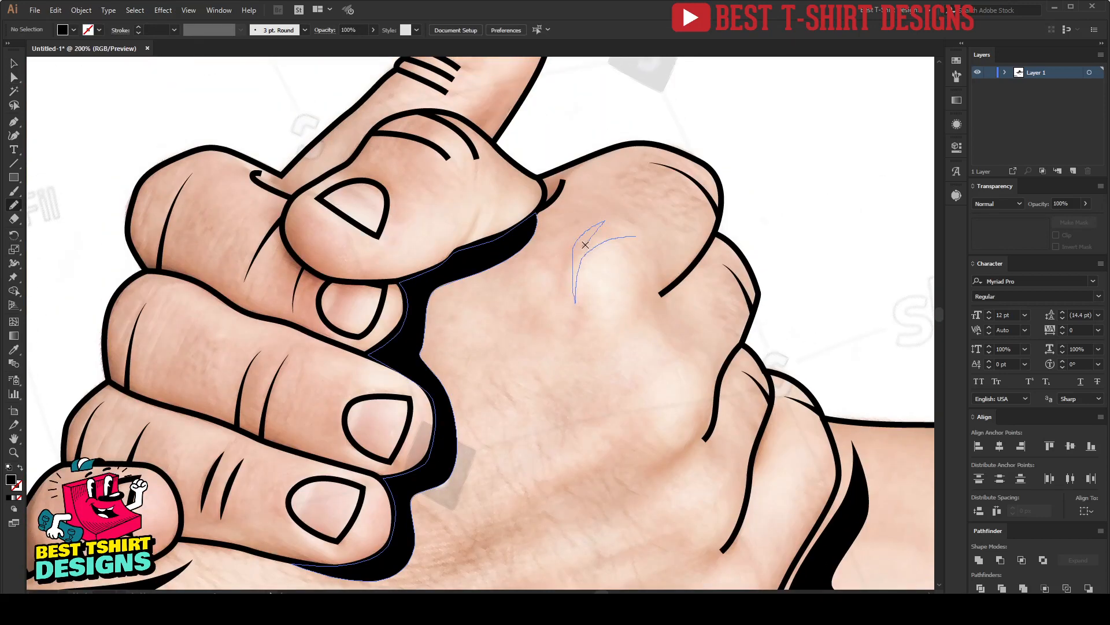
drag(653, 237, 652, 239)
Draw spiky black shadows with the Pencil tool at the inner ends of the first two knuckle outlines
scroll(665, 320, down, 1)
scroll(683, 299, up, 1)
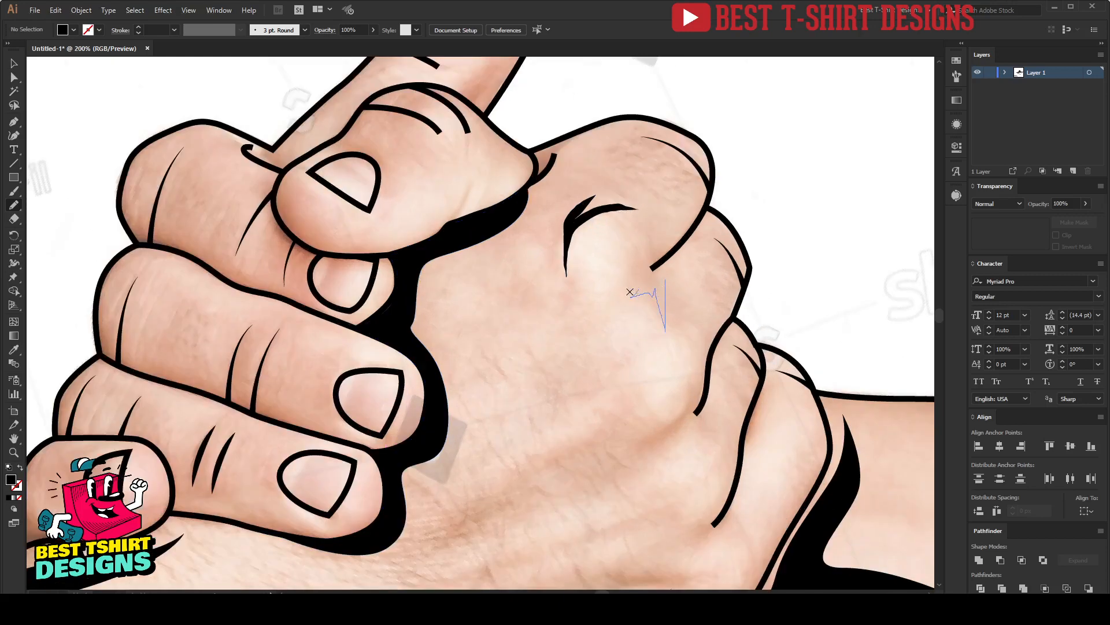
drag(672, 255, 671, 255)
scroll(636, 386, down, 3)
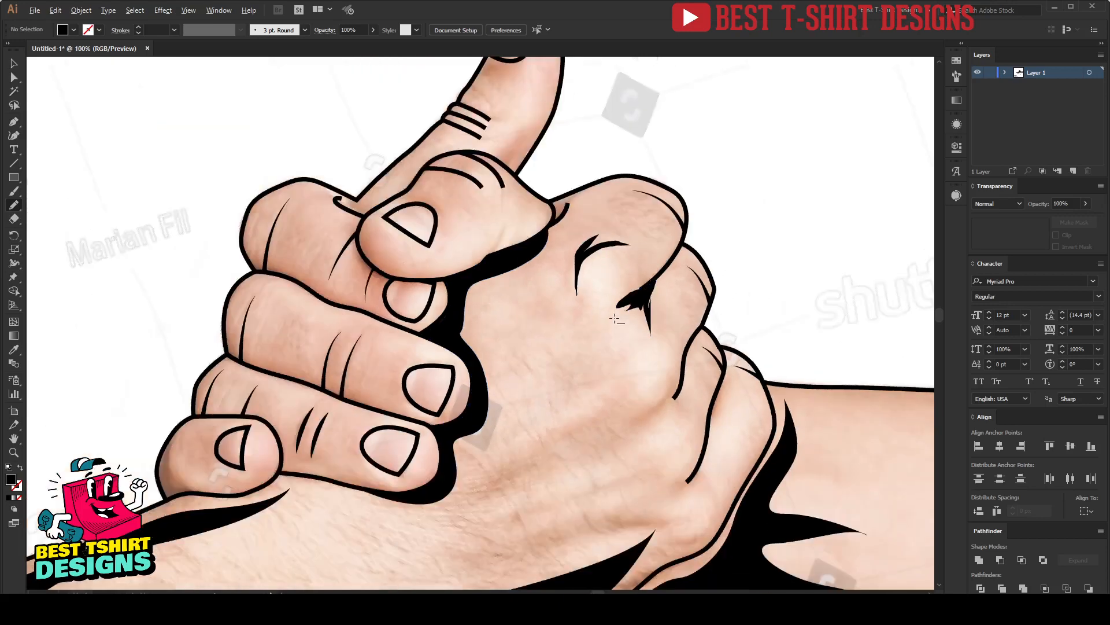
scroll(645, 345, up, 3)
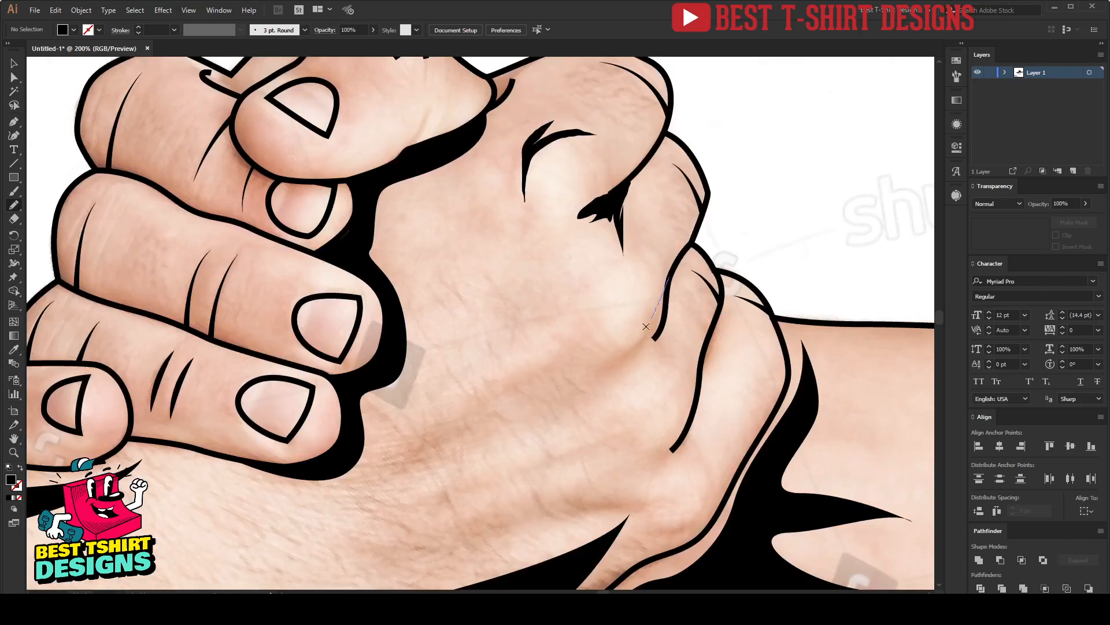
drag(663, 324, 662, 324)
Draw a large jagged black shadow with the Pencil tool across the back of the gripping hand
scroll(662, 324, down, 2)
scroll(625, 347, up, 1)
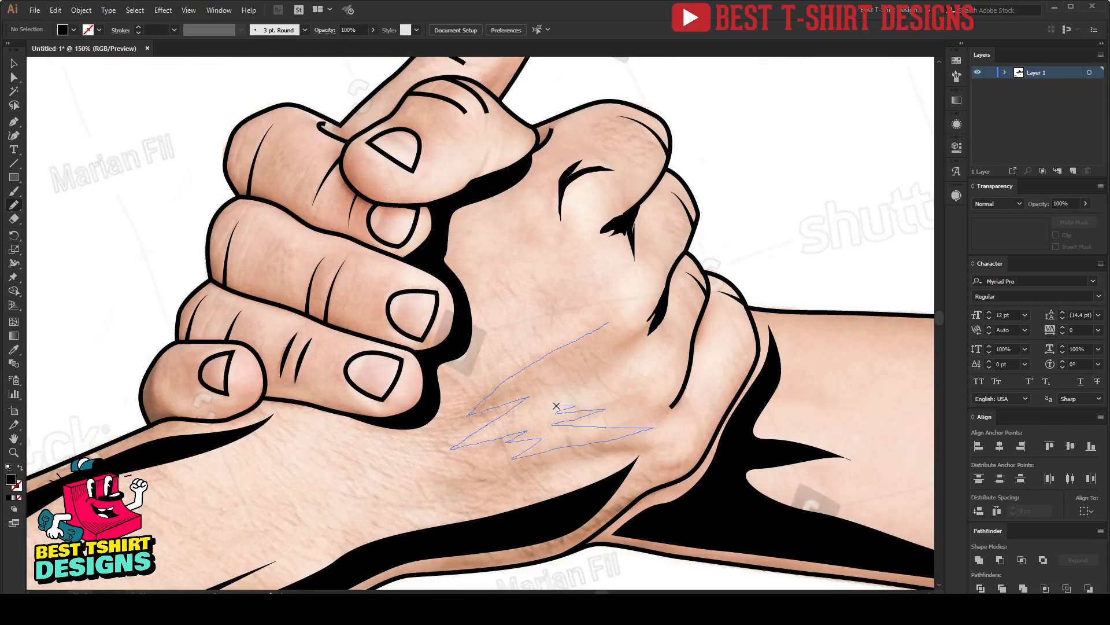
drag(635, 306, 635, 307)
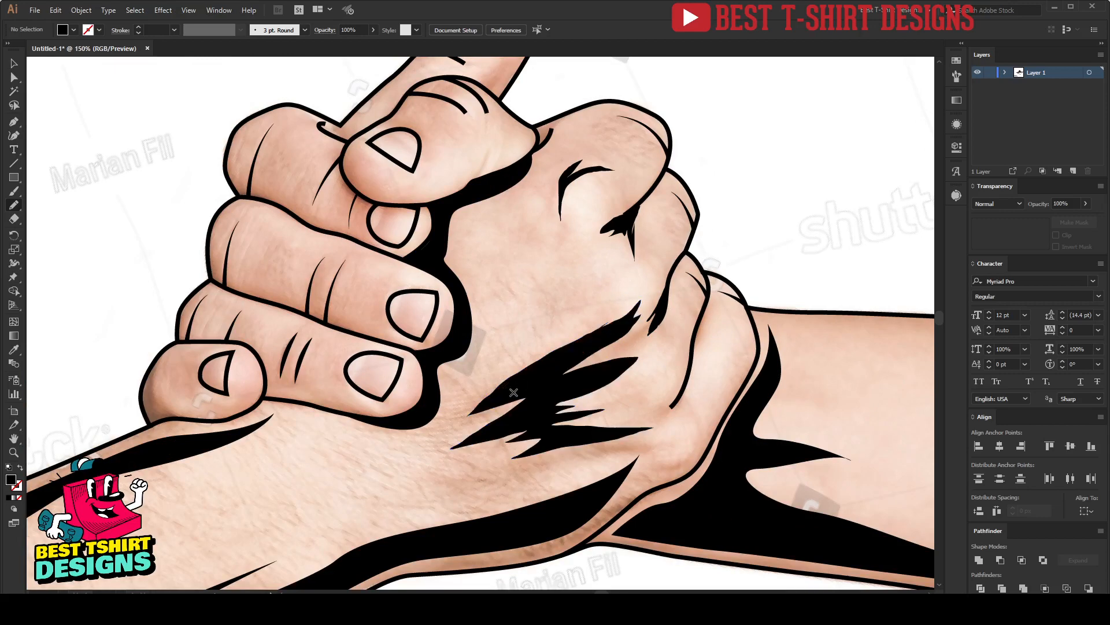
scroll(607, 365, down, 2)
scroll(589, 372, up, 1)
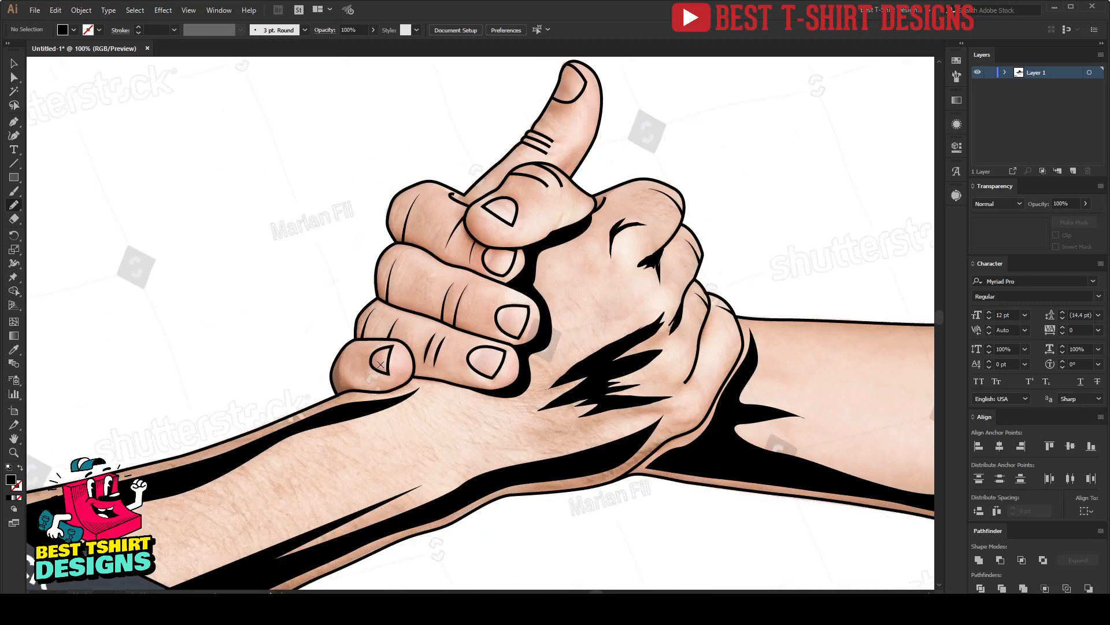
scroll(377, 339, up, 1)
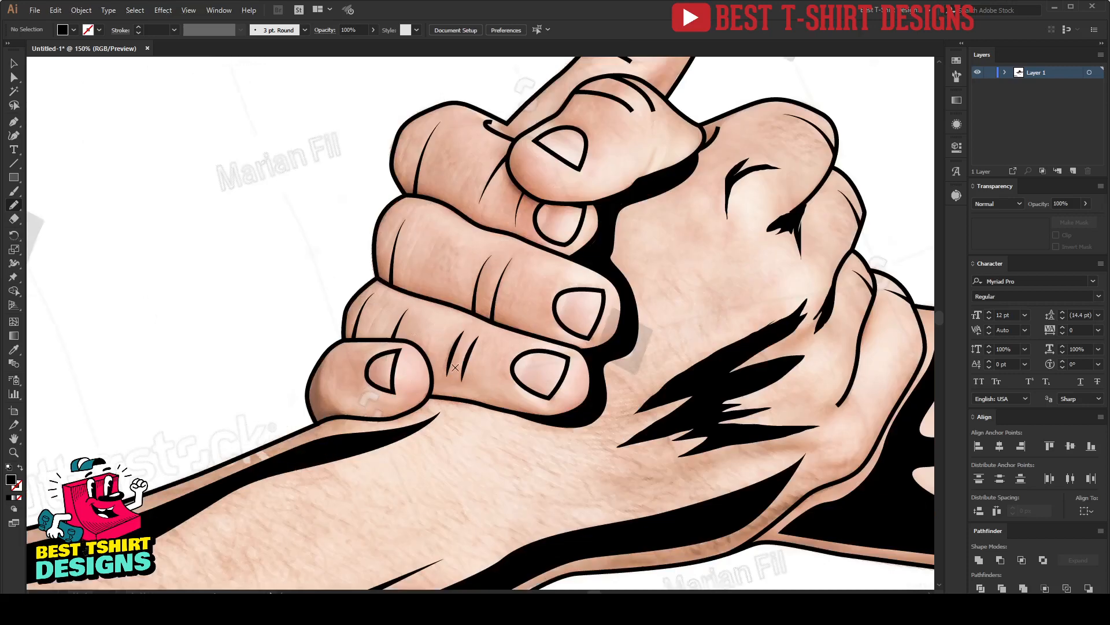
scroll(449, 356, down, 2)
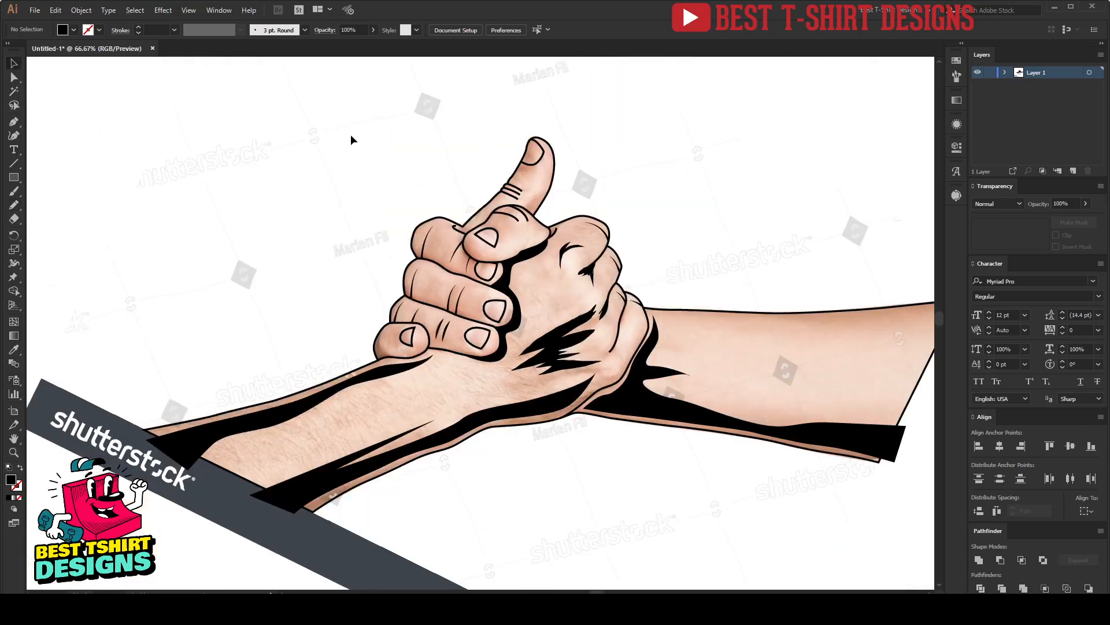
Group all the traced outlines, creases and shadows of the two hands, and hide the handshake photo
scroll(331, 195, down, 1)
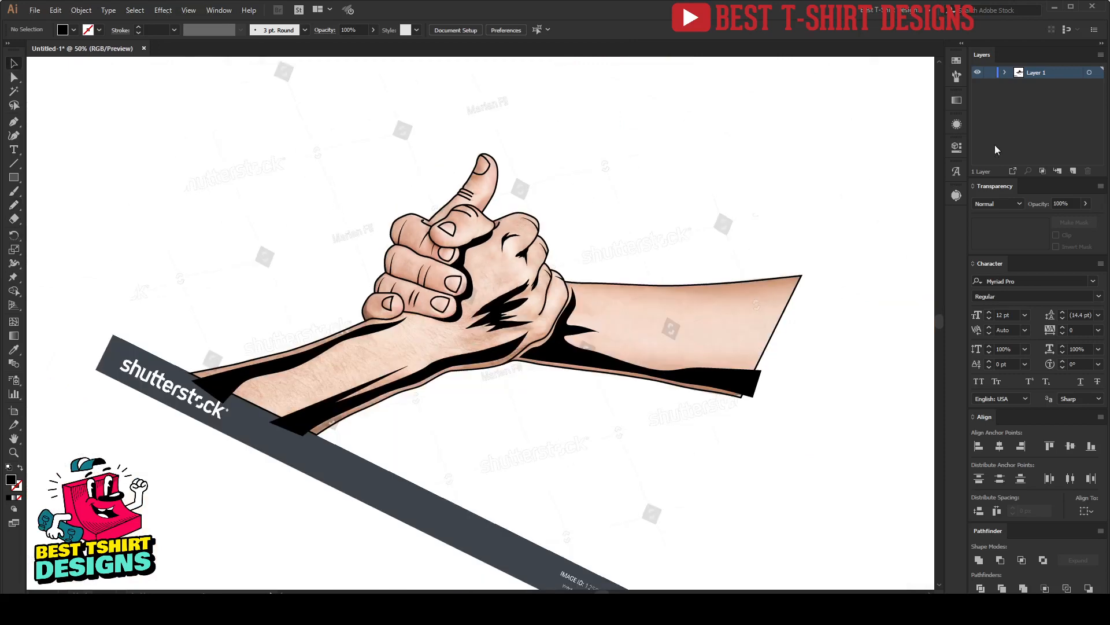
click(1004, 73)
scroll(1035, 115, down, 2)
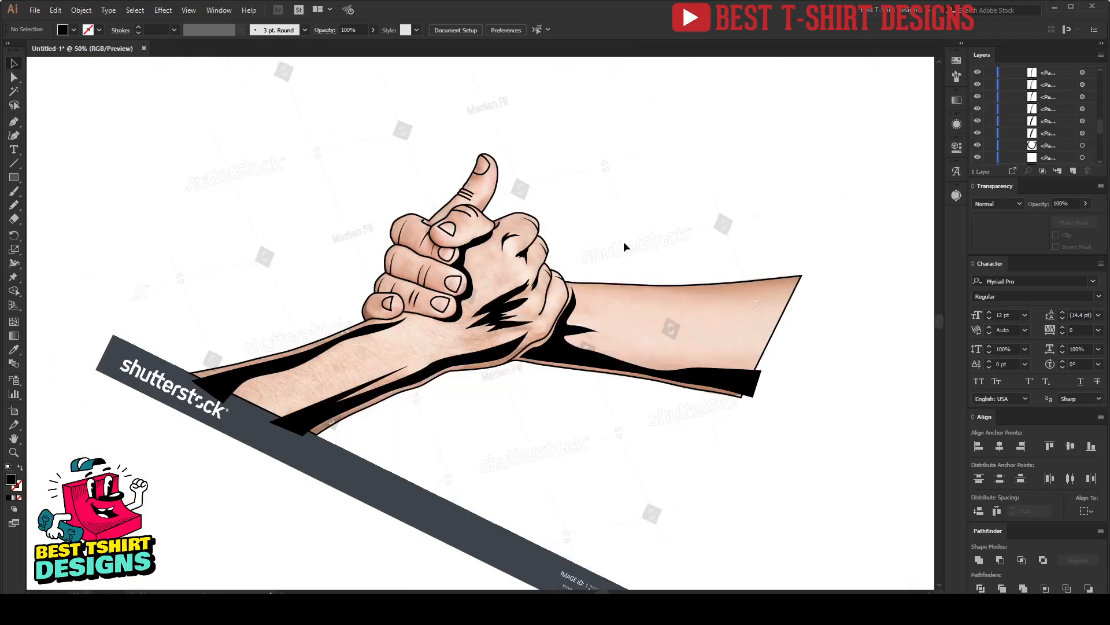
scroll(330, 176, down, 1)
drag(269, 151, 765, 450)
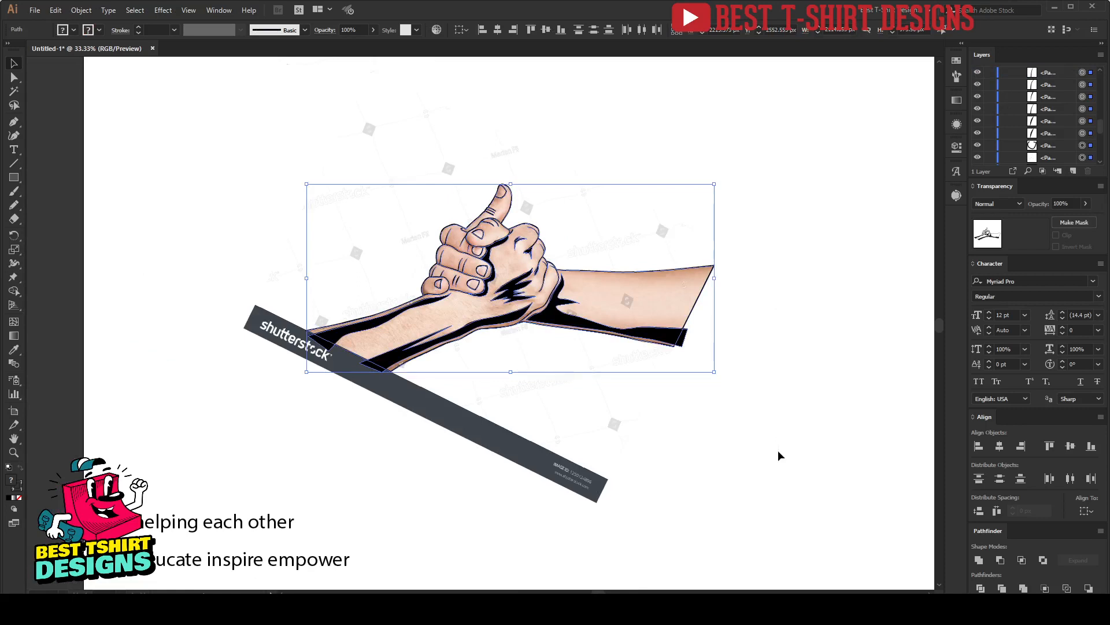
key(ctrl+g)
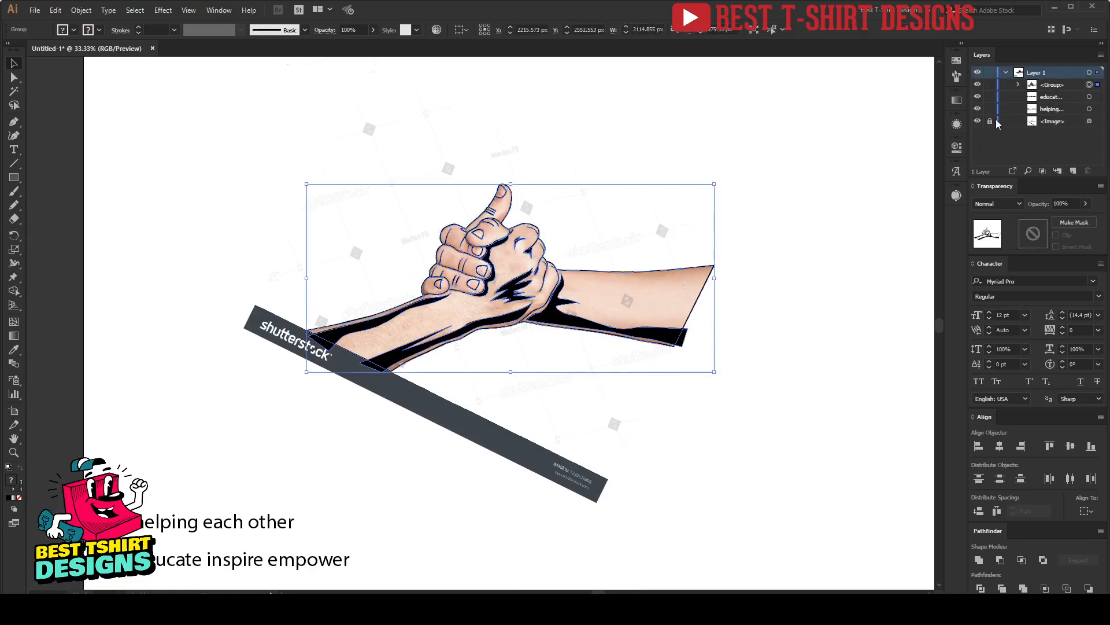
click(978, 122)
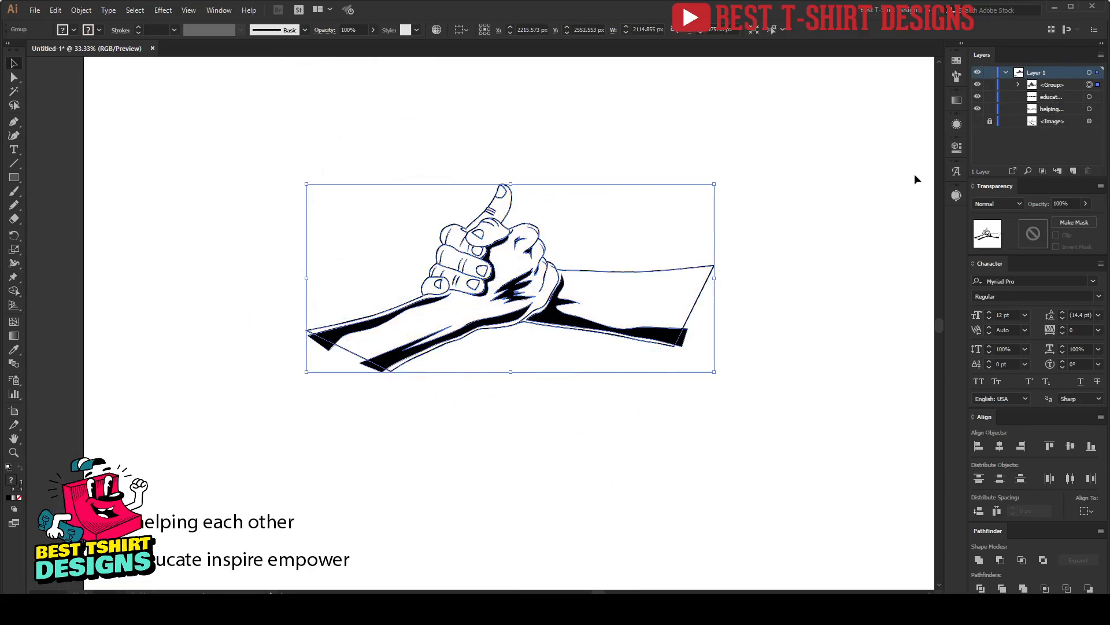
click(584, 419)
Draw with the Pen tool the shadow's upper curve on the ring finger, from its outer knuckle around the little fingertip to its lower outline
scroll(534, 386, up, 1)
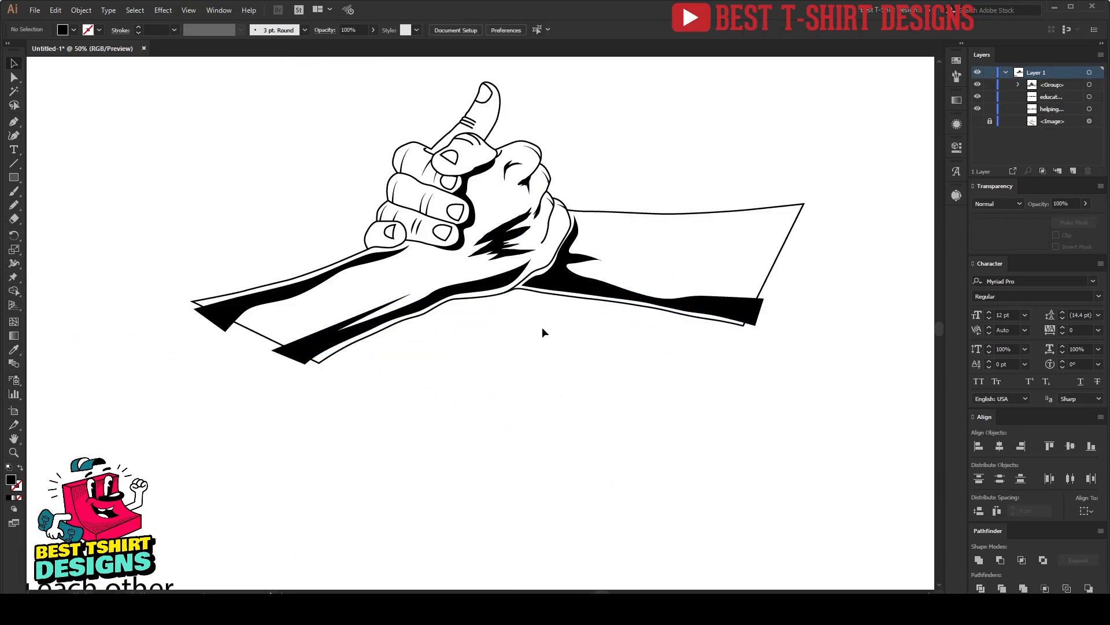
scroll(516, 318, up, 1)
scroll(508, 321, up, 3)
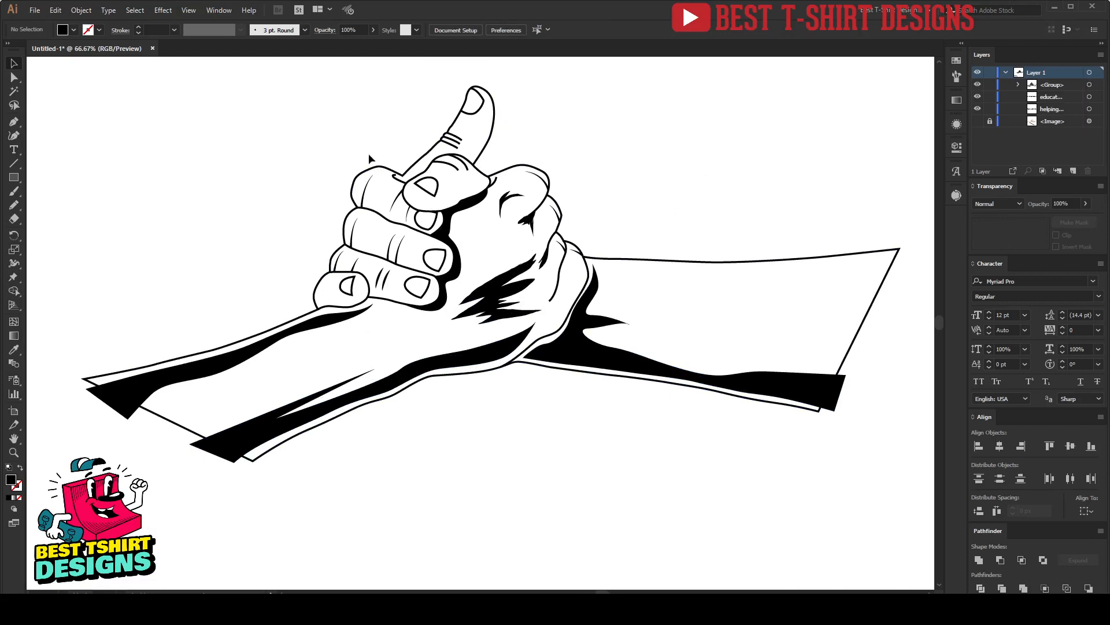
scroll(367, 145, up, 2)
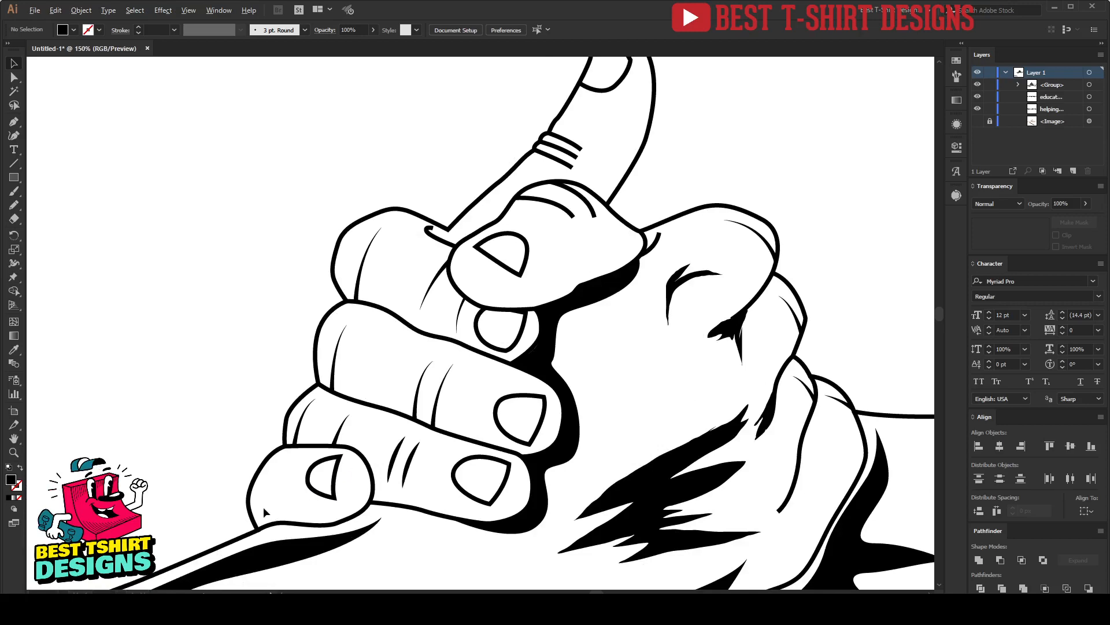
scroll(262, 507, up, 1)
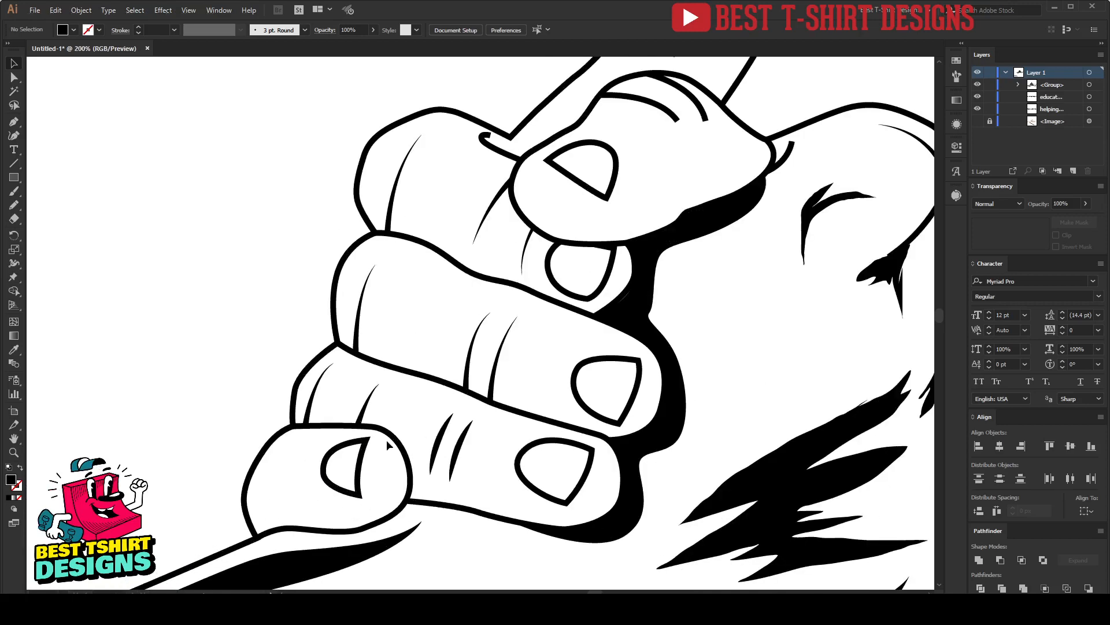
key(p)
scroll(387, 440, up, 1)
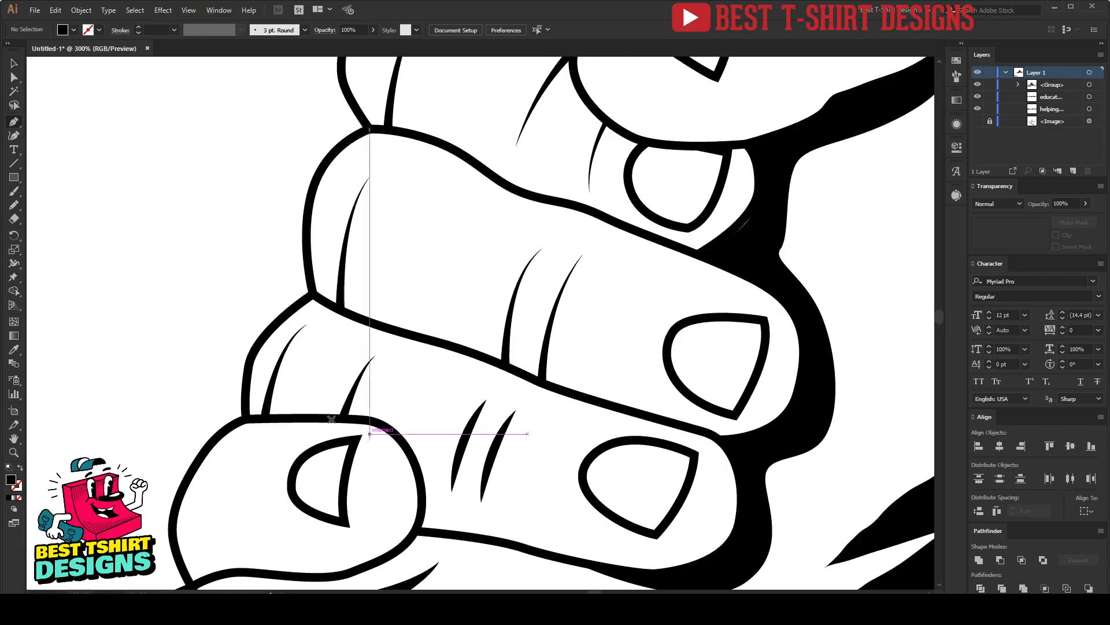
click(258, 346)
drag(262, 383, 273, 399)
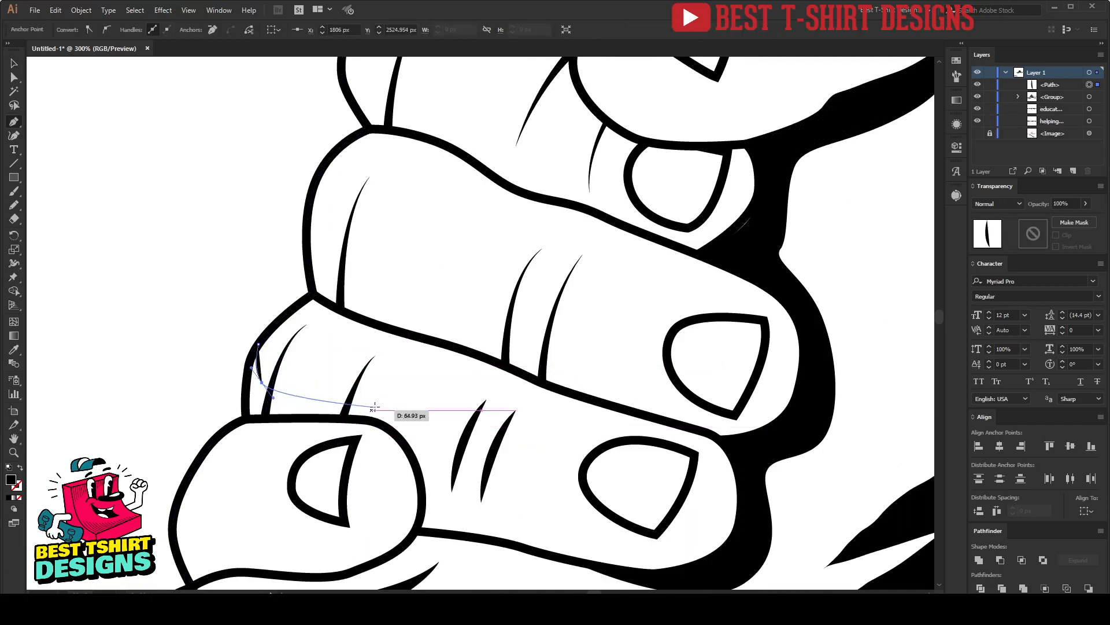
drag(385, 404, 423, 414)
drag(444, 503, 452, 535)
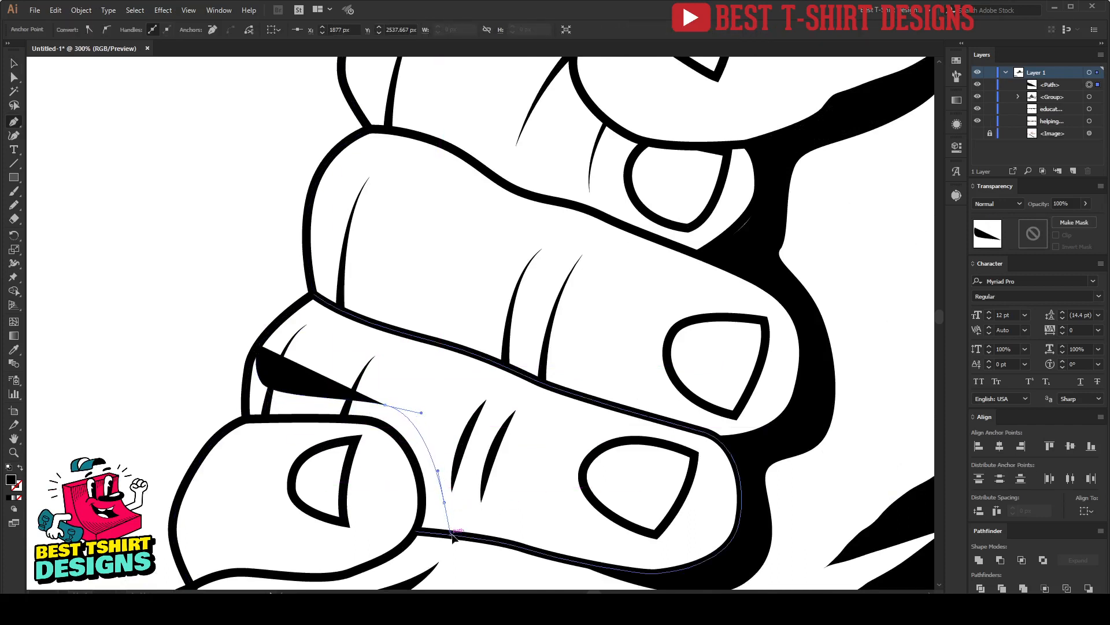
click(537, 548)
key(shift+x)
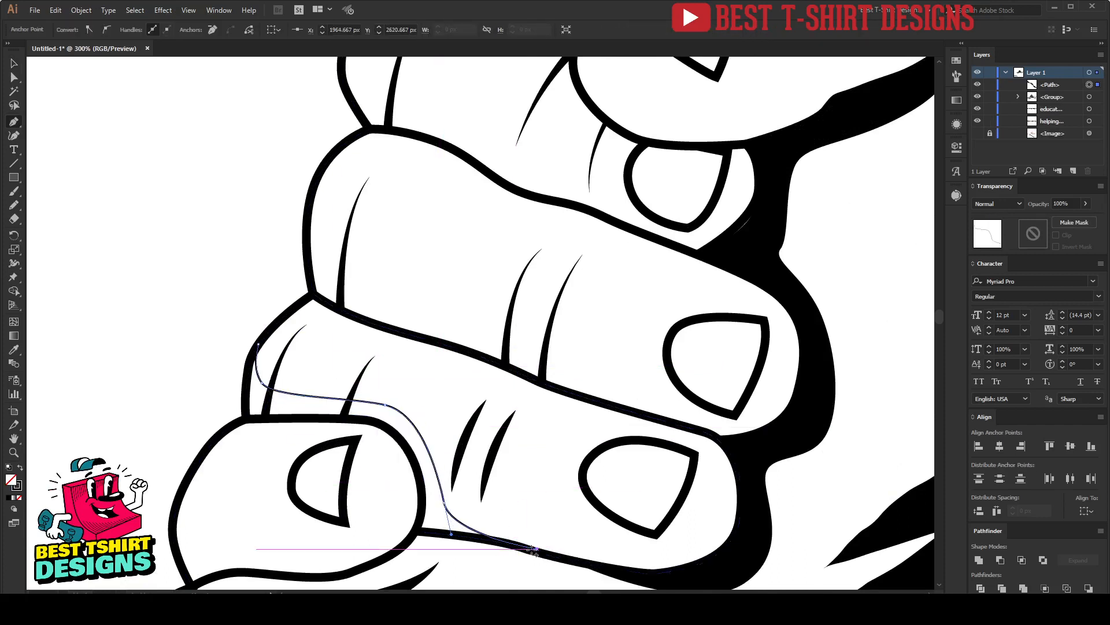
Close the ring finger's shadow path by tracing back along the little finger's outline and up the ring finger's outer edge
scroll(486, 561, up, 1)
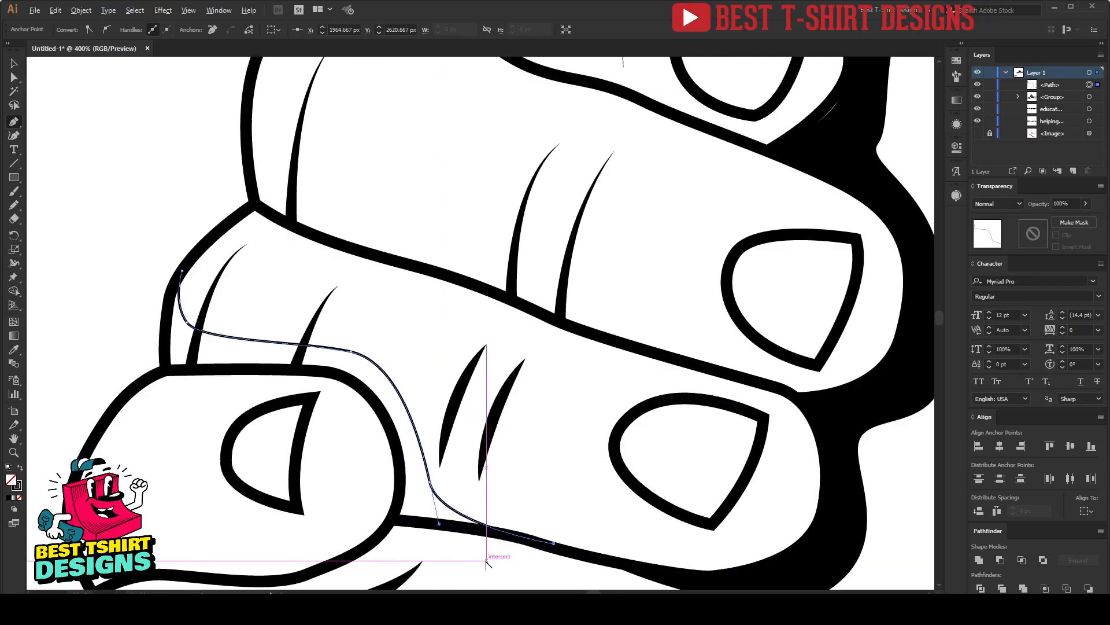
click(391, 519)
click(392, 520)
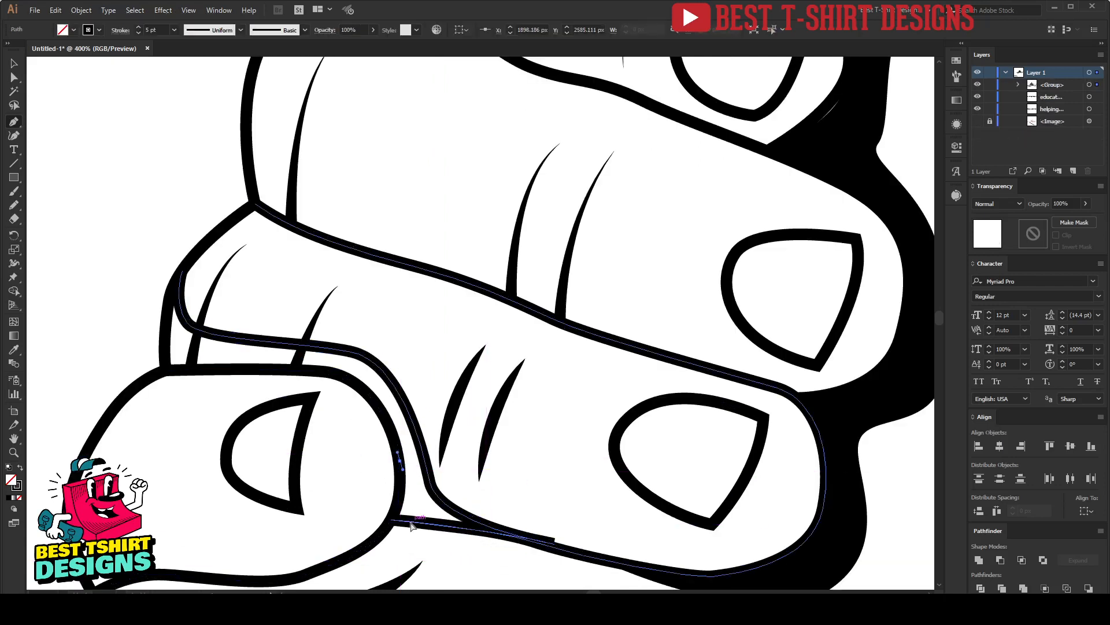
scroll(394, 523, up, 2)
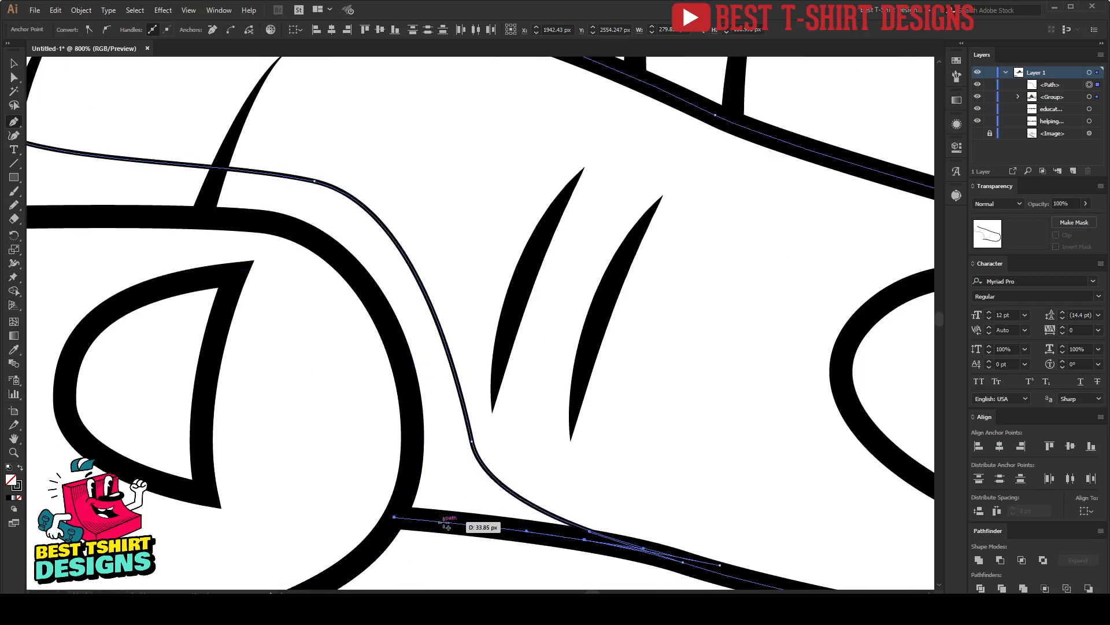
drag(430, 515, 399, 493)
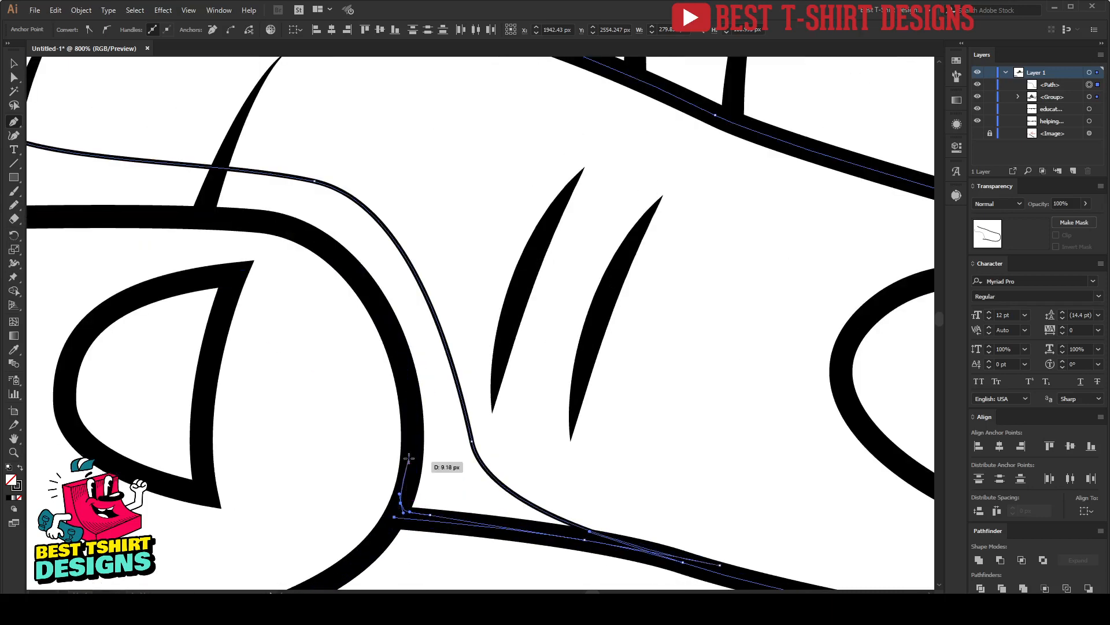
drag(407, 416, 397, 372)
drag(357, 285, 316, 244)
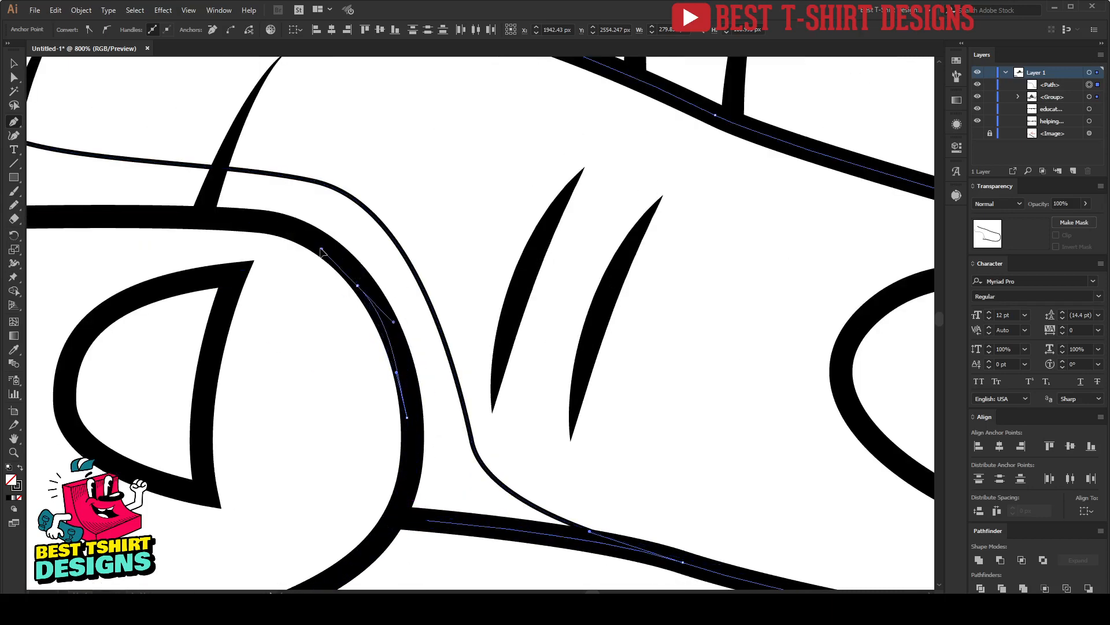
drag(220, 218, 514, 268)
click(333, 267)
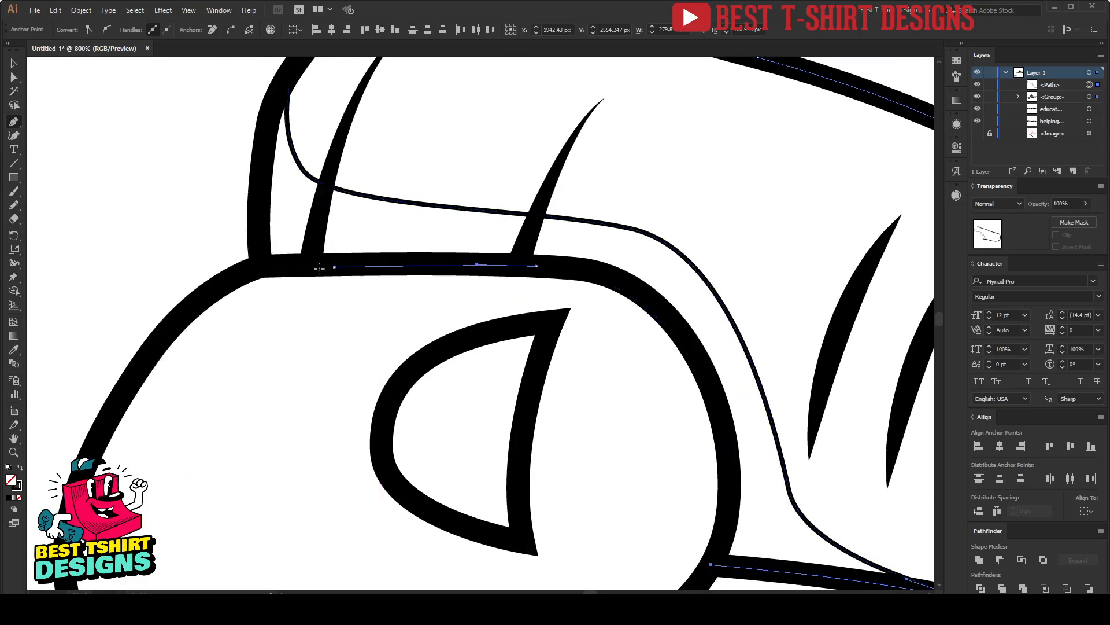
click(271, 269)
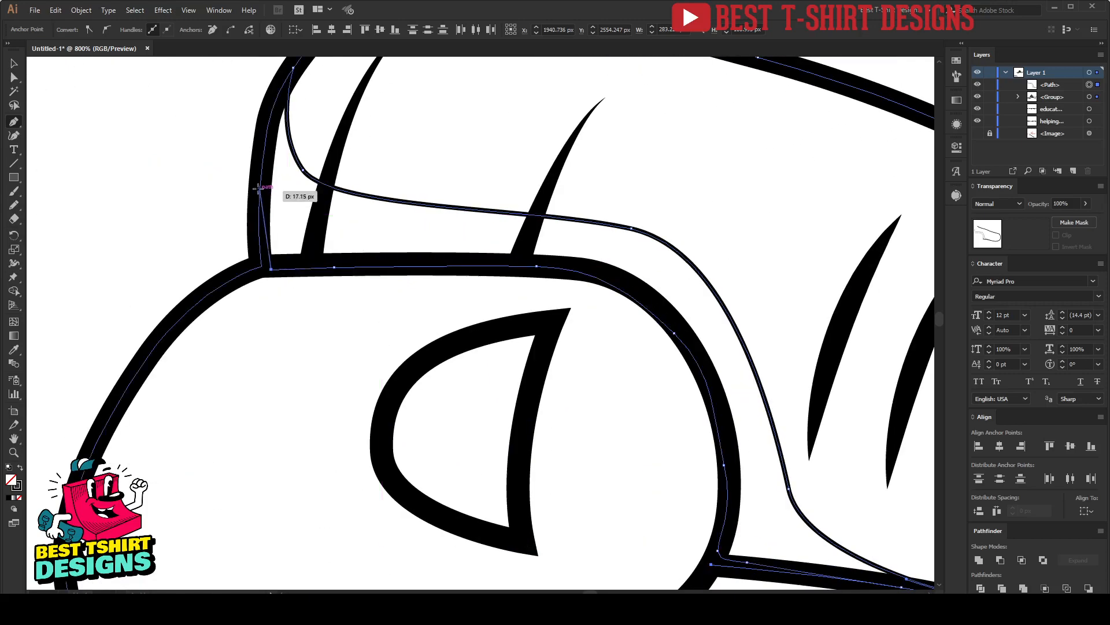
drag(260, 188, 258, 128)
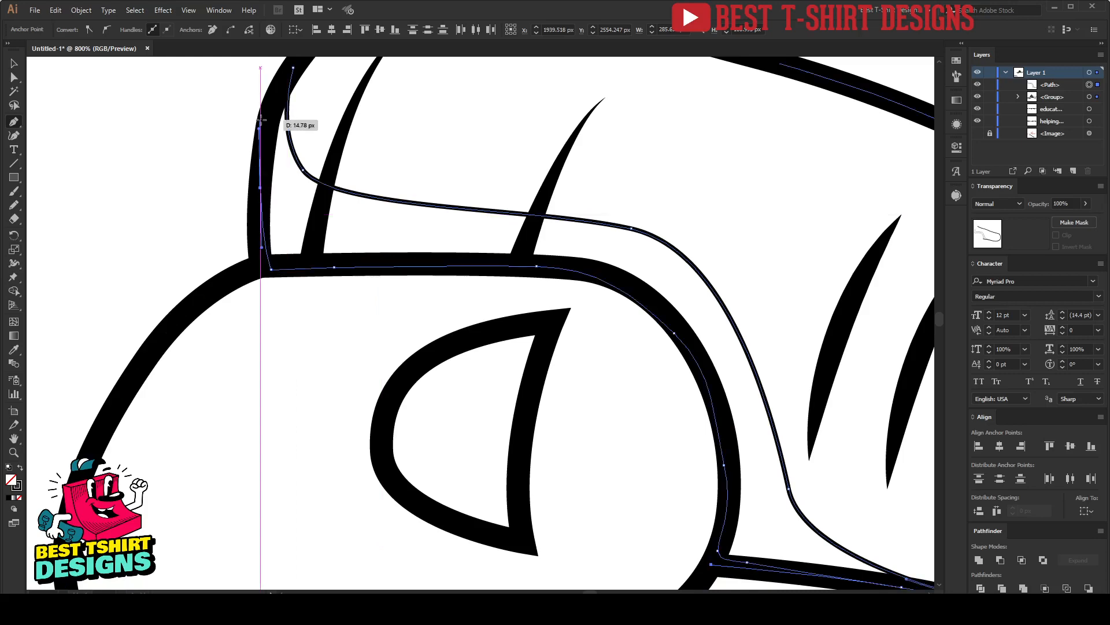
click(293, 68)
Fill only the closed shadow between the ring and little fingers with solid black and no stroke
key(shift+x)
scroll(370, 366, down, 3)
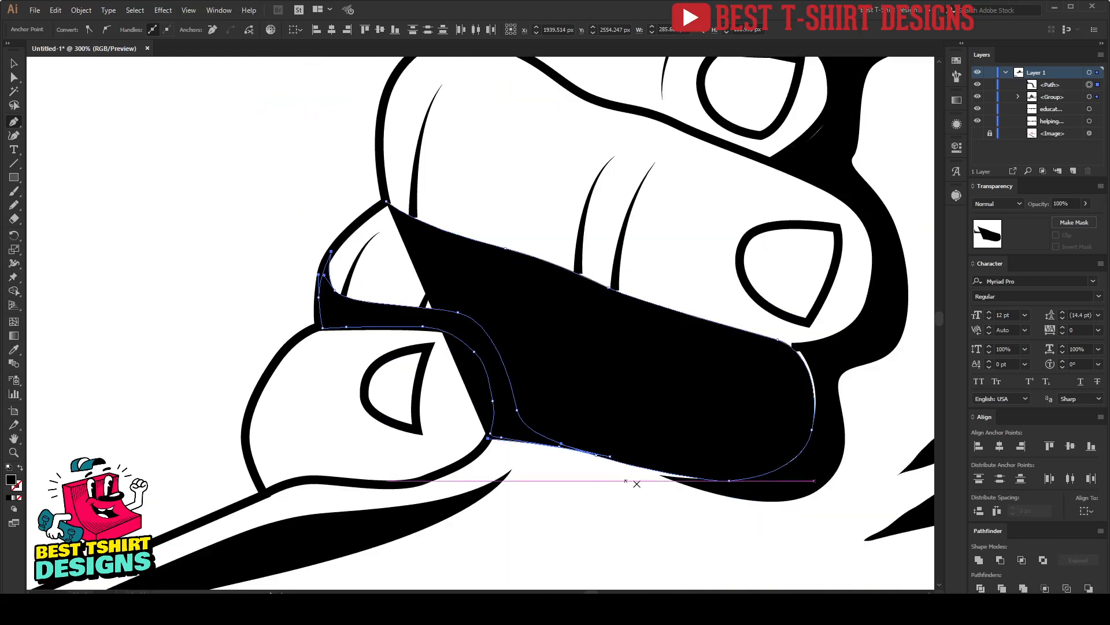
key(shift+x)
key(v)
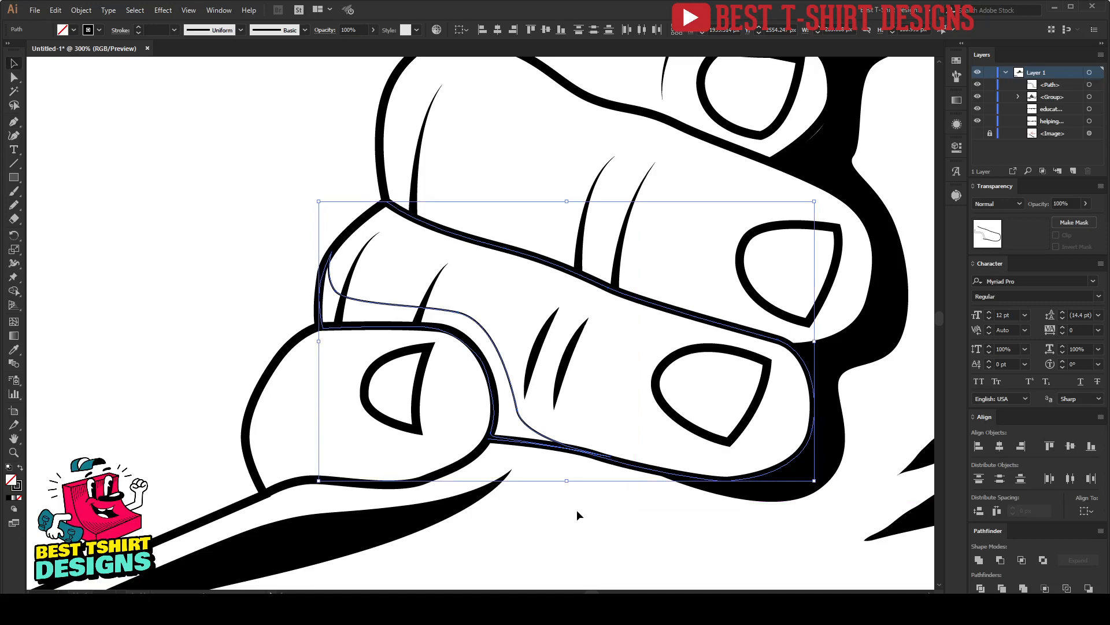
click(577, 509)
click(537, 433)
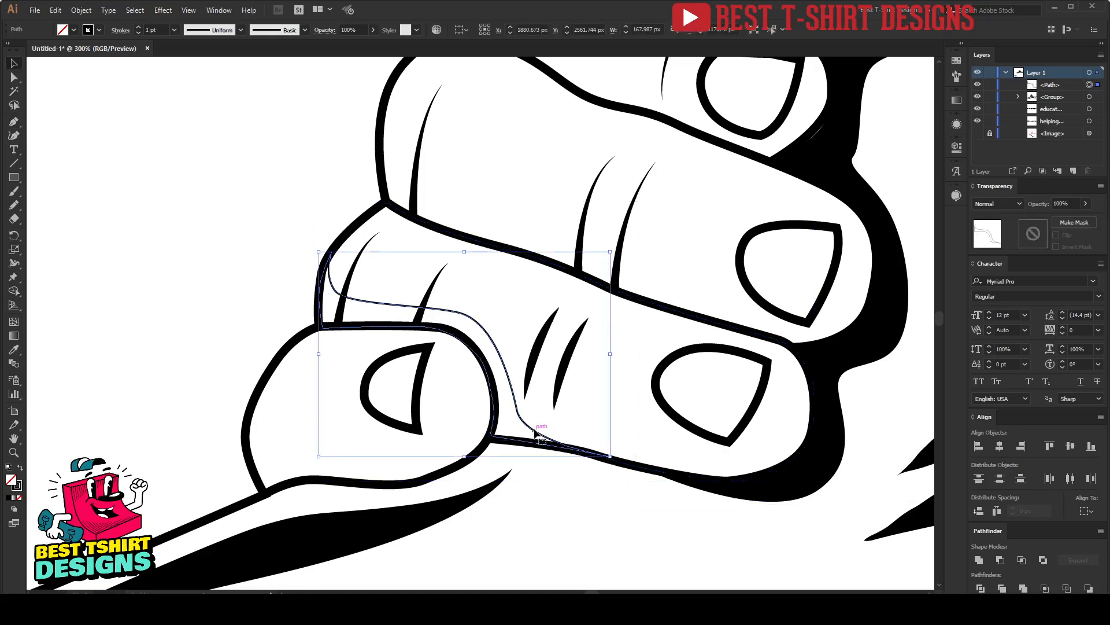
scroll(536, 432, down, 2)
click(564, 517)
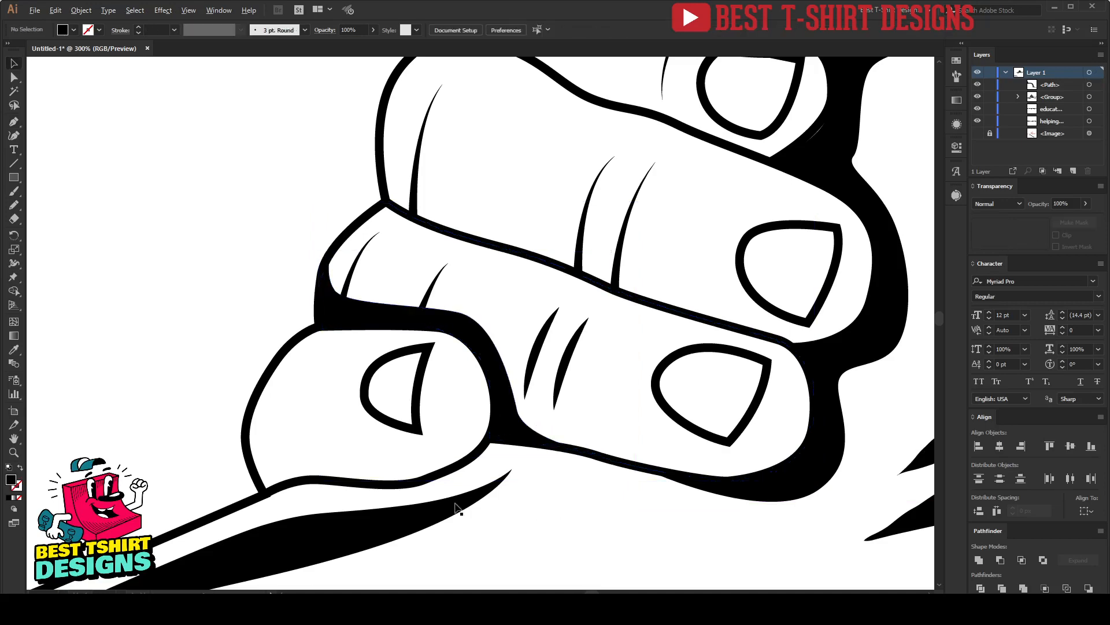
Start a black shadow with the Pen tool along the underside of the middle finger, from the fingertip past the nail
scroll(460, 509, down, 1)
scroll(462, 342, up, 1)
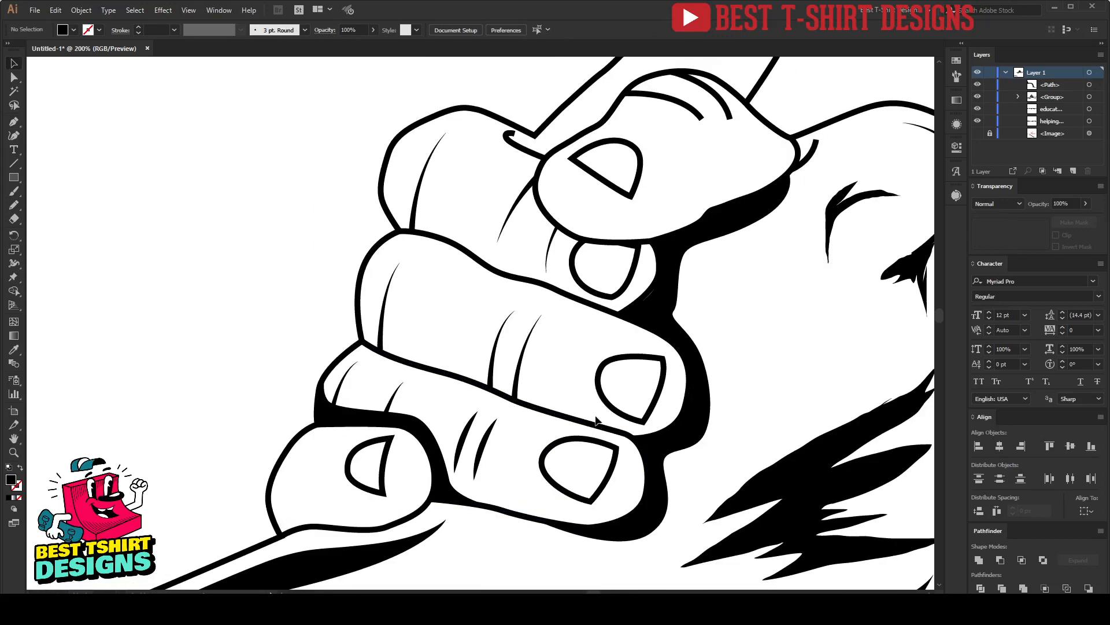
scroll(613, 421, up, 2)
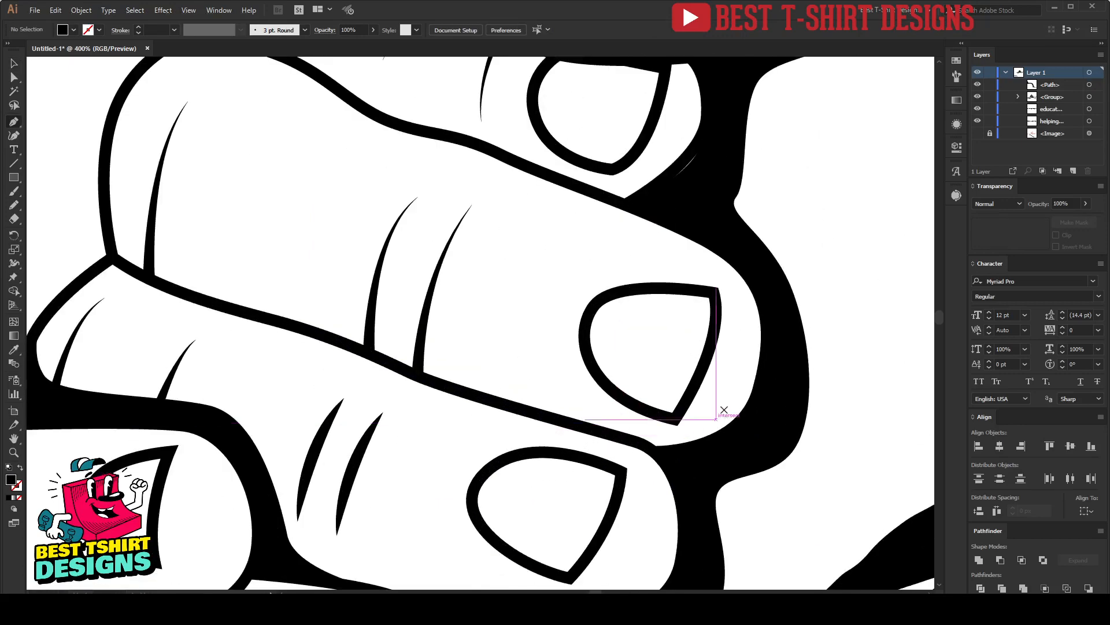
click(765, 384)
drag(621, 424, 557, 394)
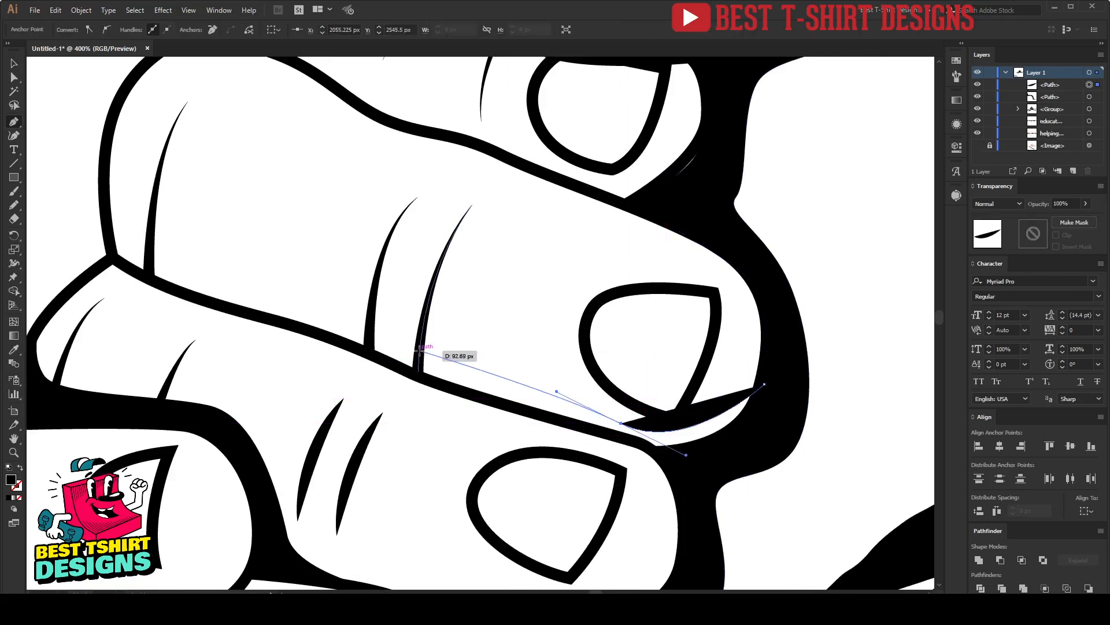
Trace the shadow's inner edge along the finger with the Pen tool, curving up to a tip at the knuckle and back down to the crease corner
drag(407, 346, 239, 279)
drag(169, 244, 136, 205)
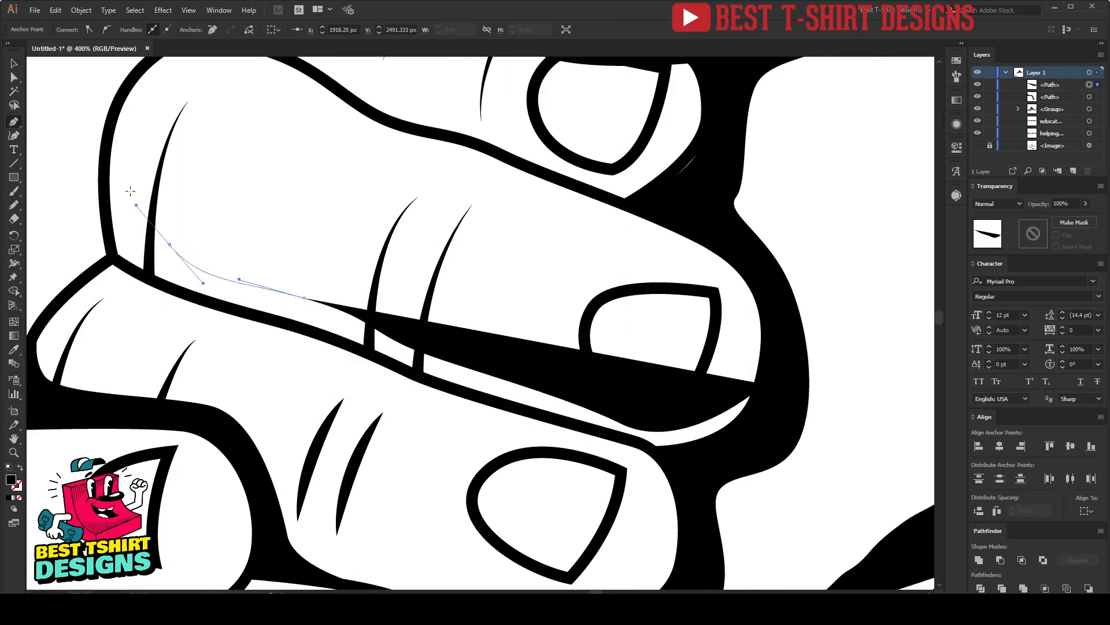
click(154, 90)
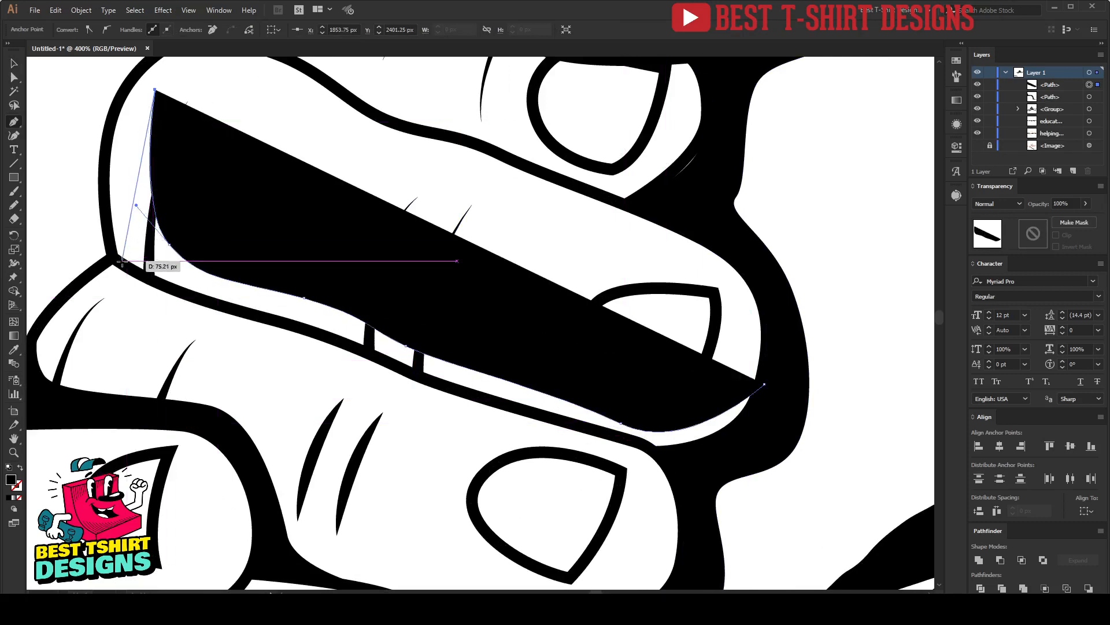
drag(122, 263, 131, 336)
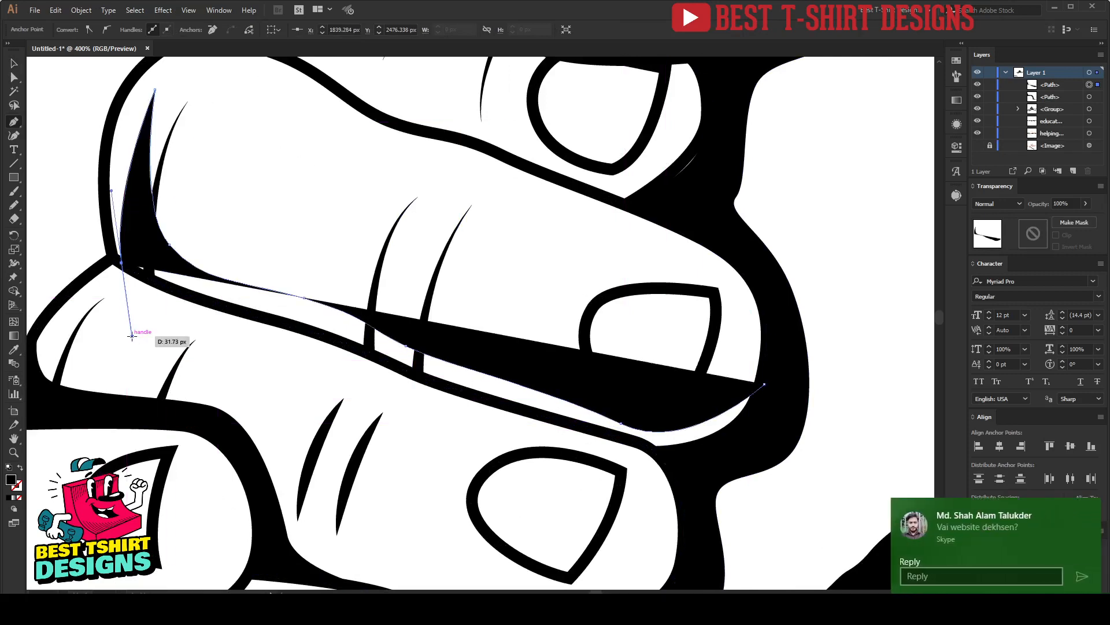
click(121, 263)
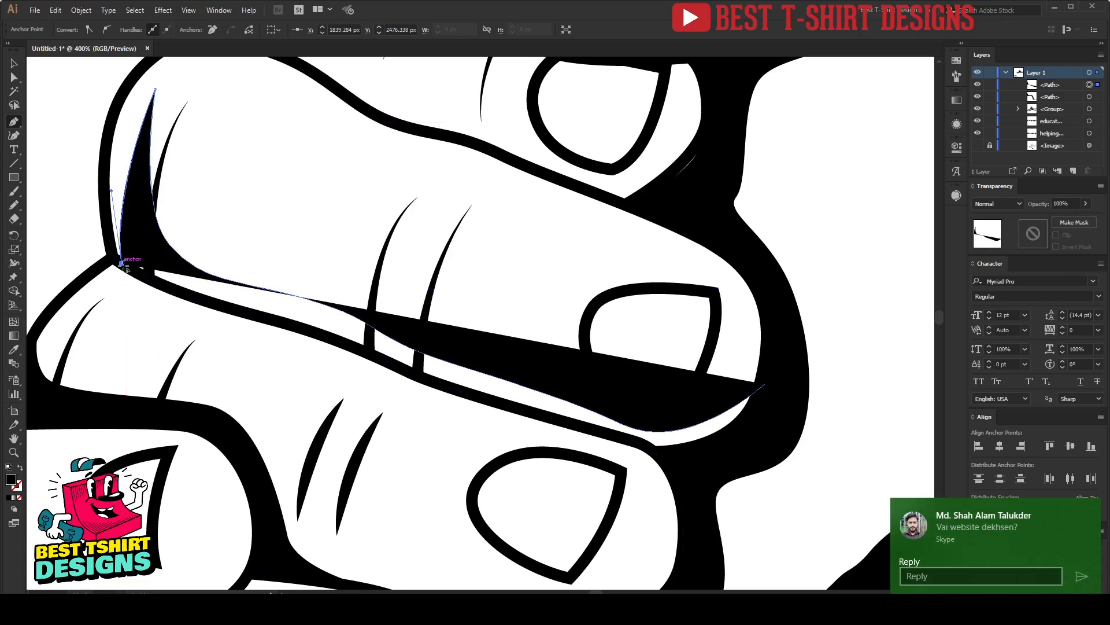
Continue the shadow path along the crease beneath the finger, undoing the misplaced anchor points
drag(152, 281, 232, 308)
drag(290, 329, 418, 376)
key(ctrl+z)
drag(504, 398, 556, 419)
click(556, 419)
key(ctrl+z)
key(ctrl+z)
key(ctrl+z)
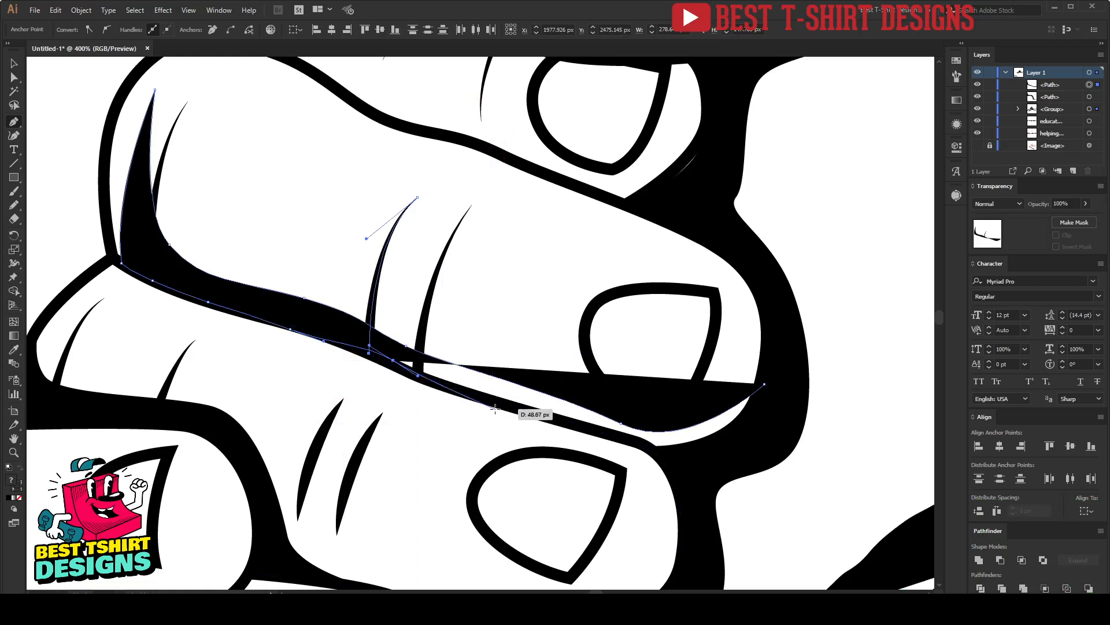
Carry the shadow path along the crease and around the fingertip, close it at its starting anchor, and deselect it
key(ctrl+equal)
drag(476, 413, 510, 421)
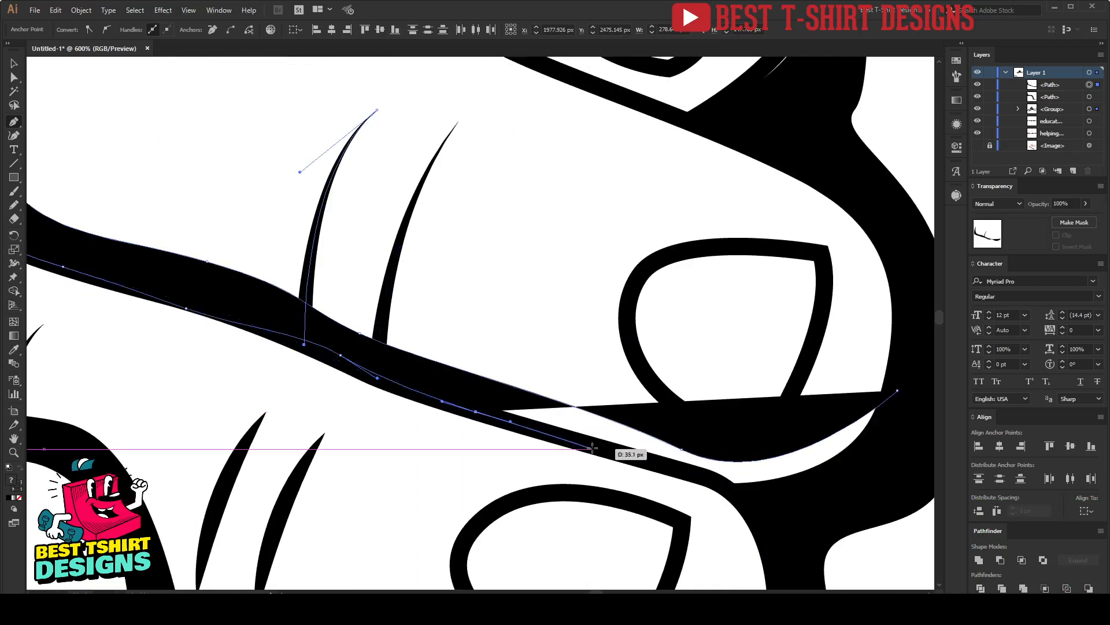
drag(601, 448, 645, 463)
drag(720, 483, 867, 475)
click(898, 391)
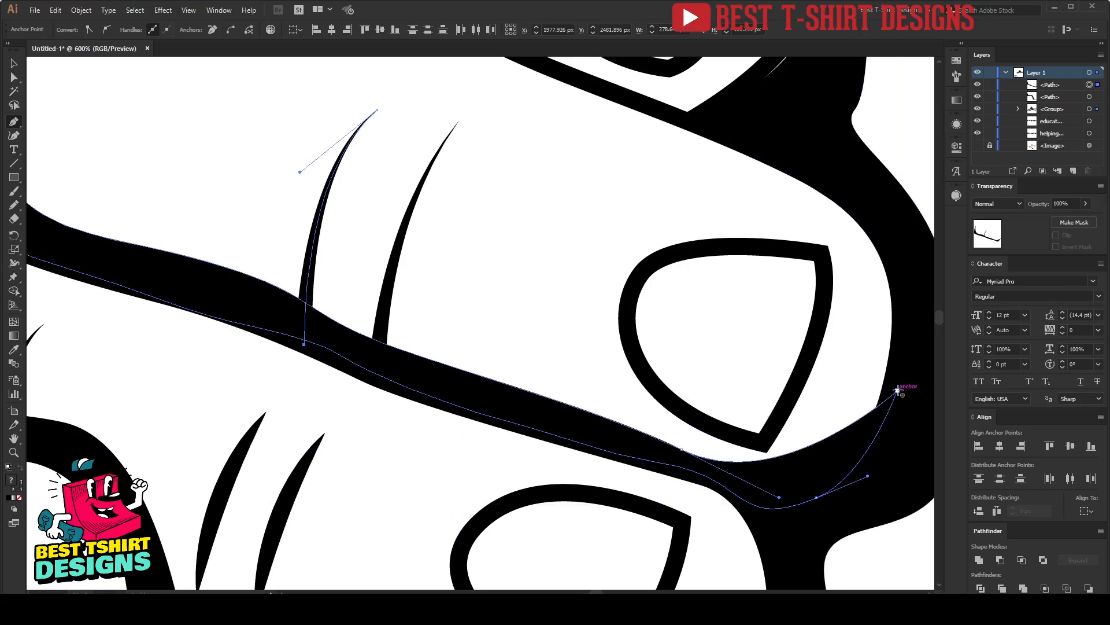
scroll(464, 365, down, 3)
key(v)
click(479, 325)
Move the whole clasped-hands illustration slightly up on the artboard
scroll(521, 313, down, 1)
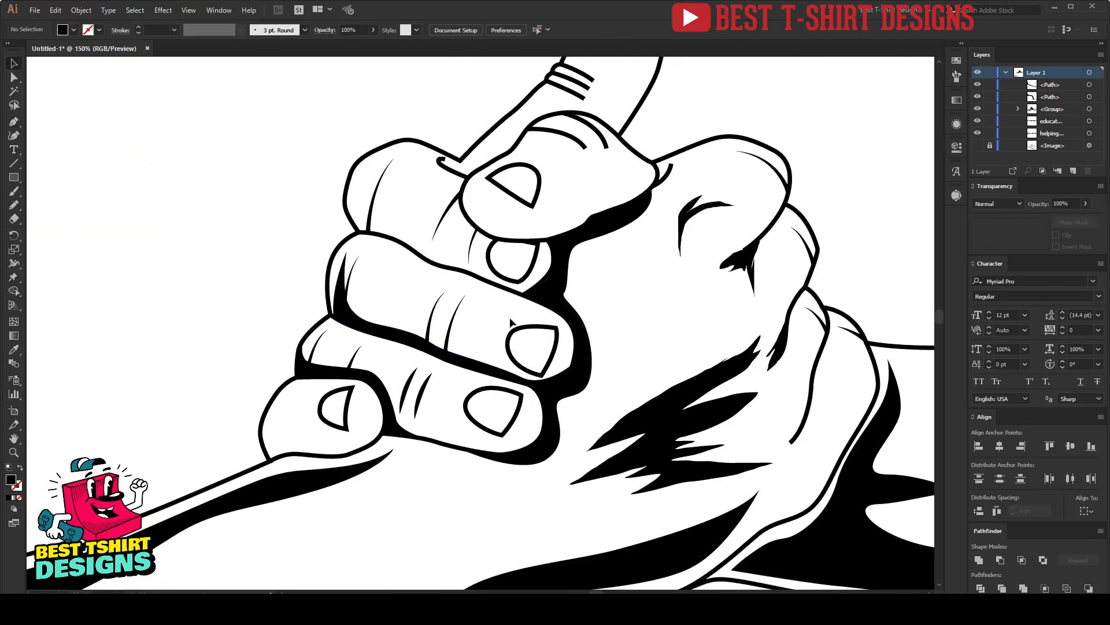
scroll(585, 296, up, 1)
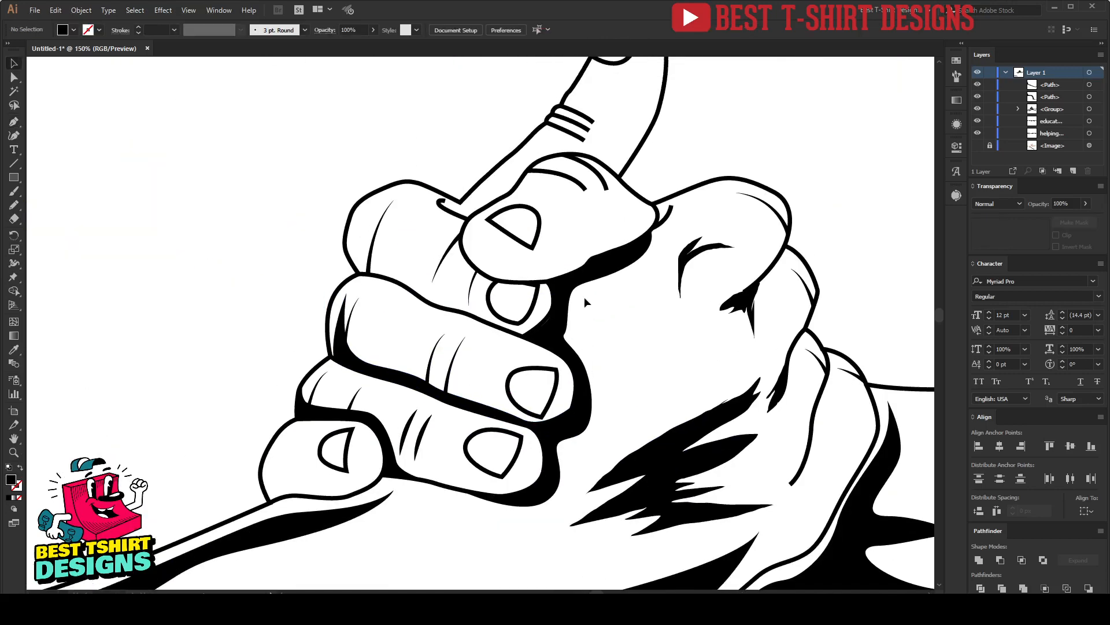
scroll(584, 297, down, 3)
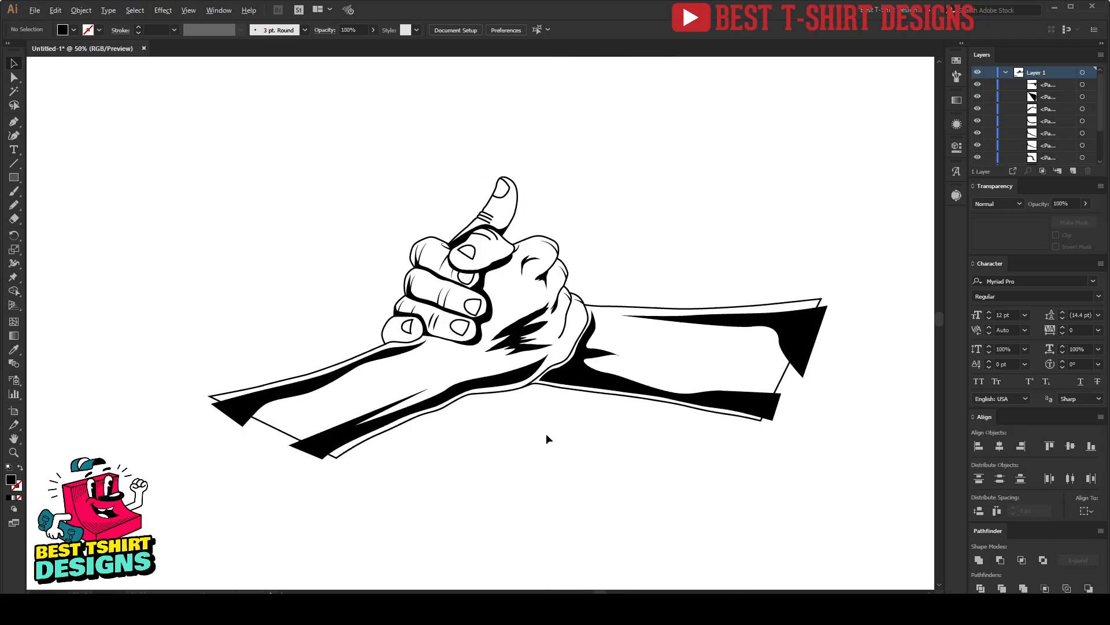
scroll(546, 267, down, 1)
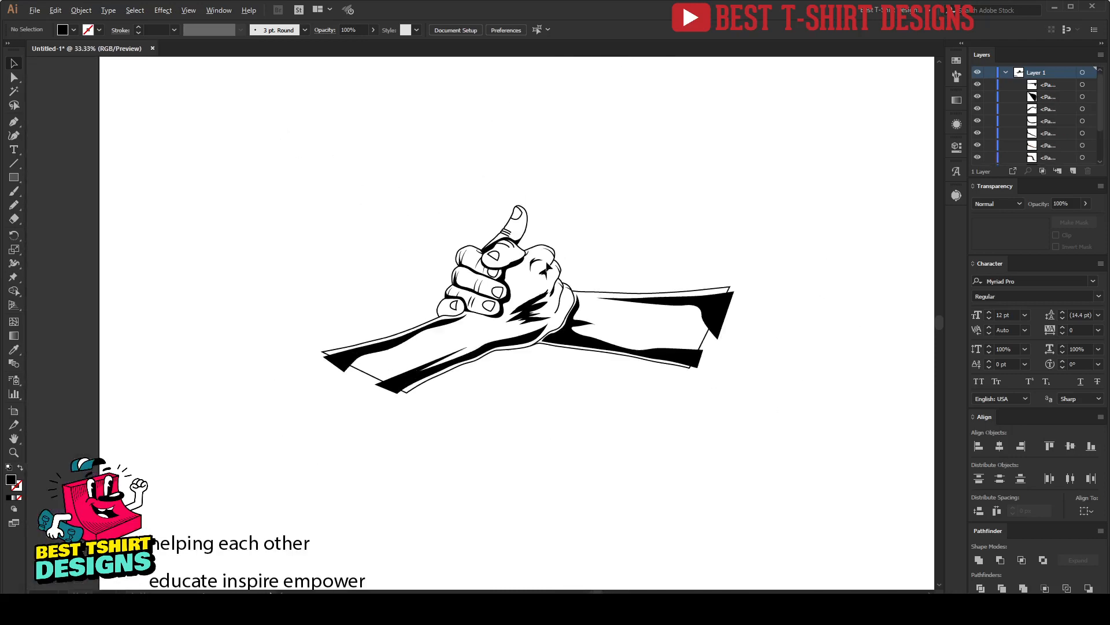
drag(281, 152, 756, 429)
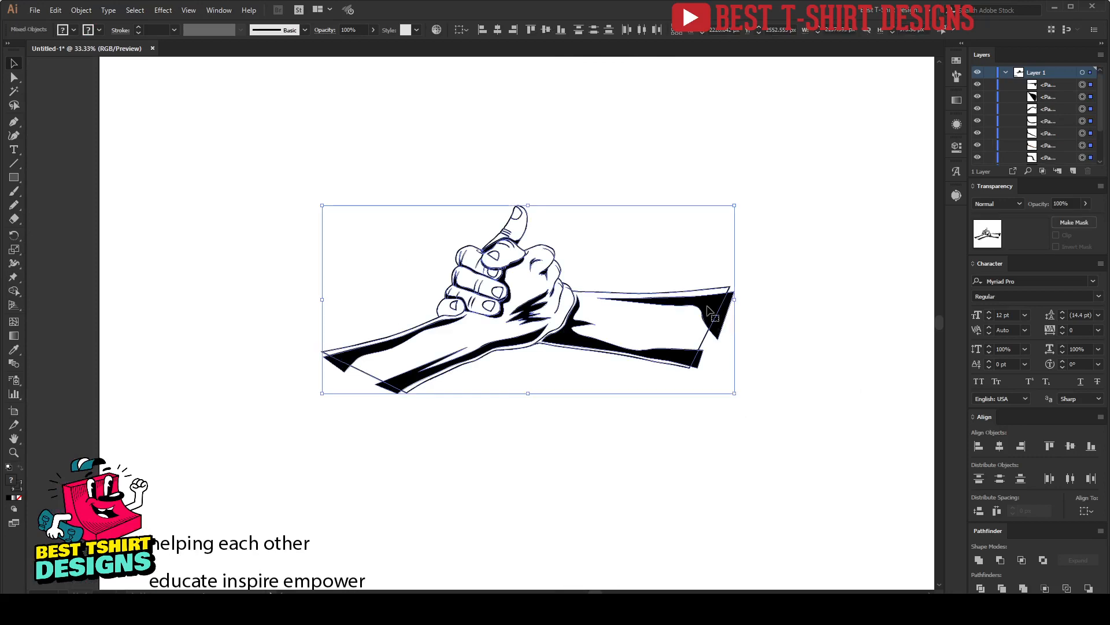
drag(706, 304, 702, 260)
Apply Expand Appearance to the entire clasped-hands illustration
drag(267, 116, 747, 412)
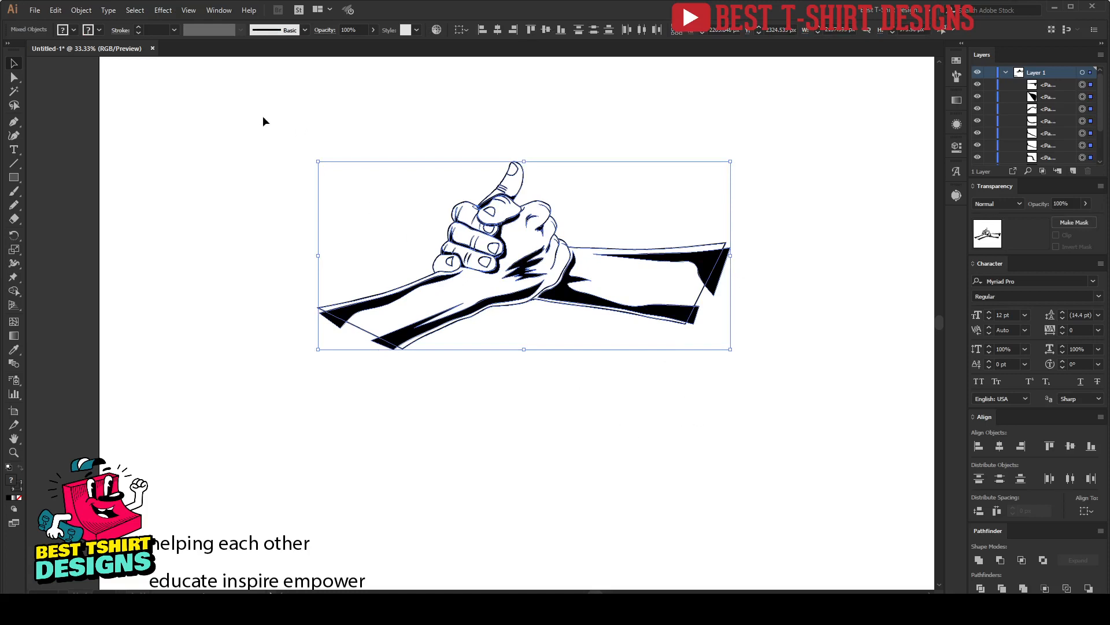
drag(263, 117, 751, 401)
click(84, 11)
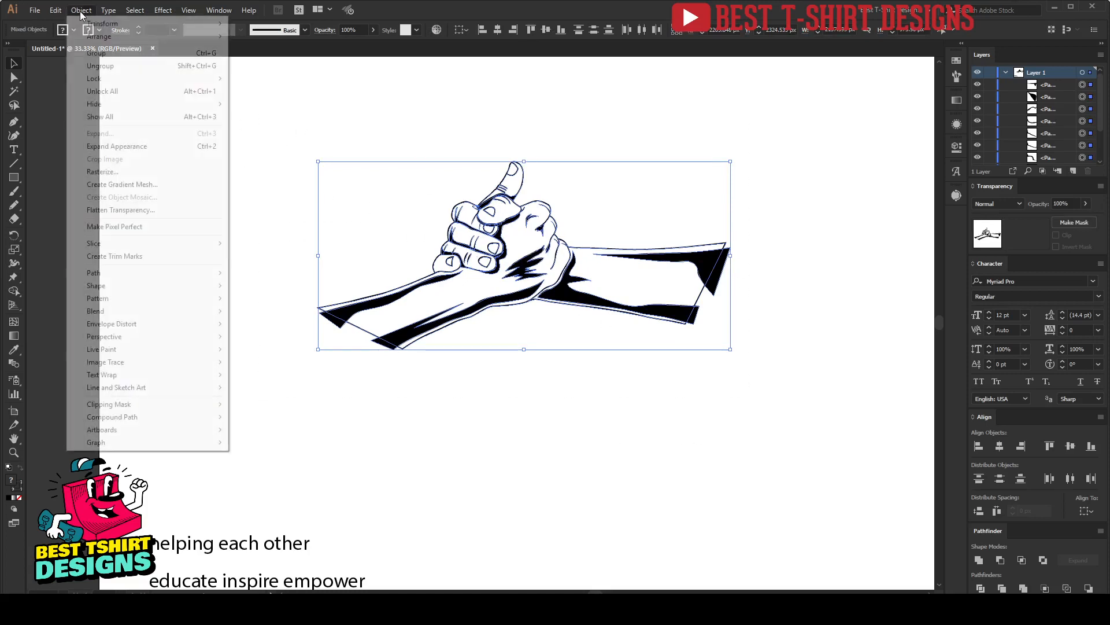
click(102, 146)
Expand all paths of the clasped-hands illustration into shapes, running Expand twice
drag(269, 104, 769, 394)
drag(248, 121, 754, 383)
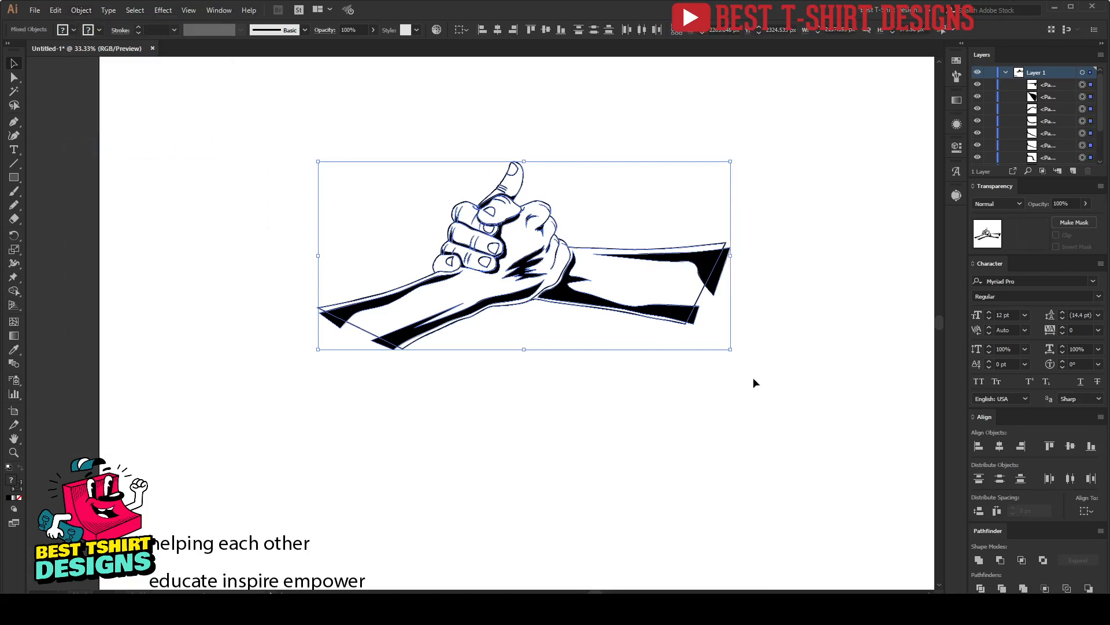
click(84, 11)
click(139, 132)
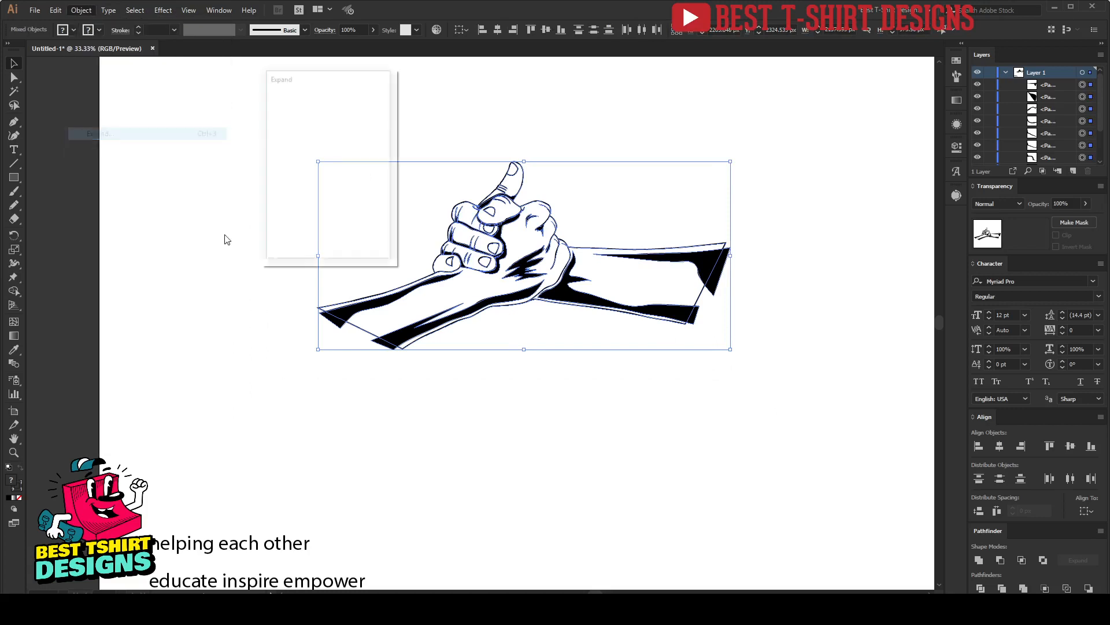
click(300, 233)
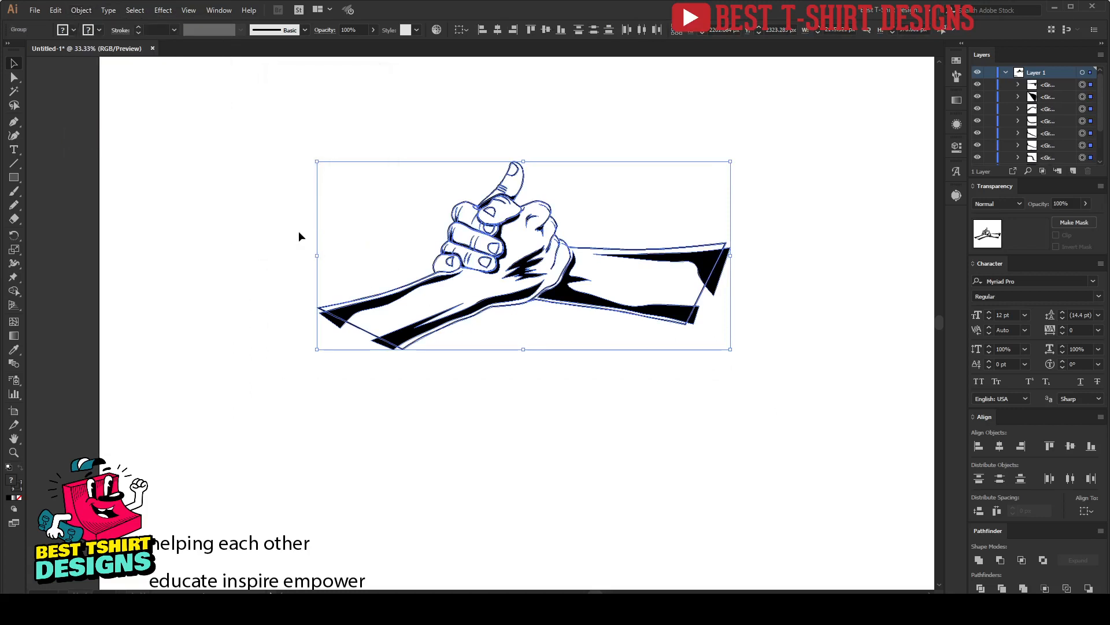
click(85, 12)
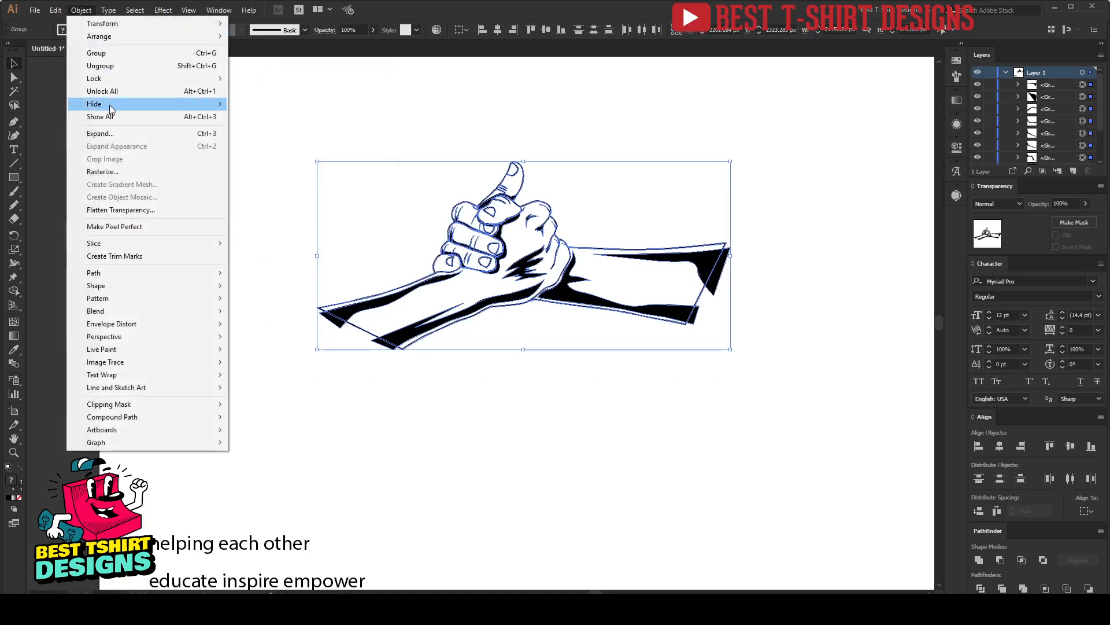
click(124, 133)
click(299, 238)
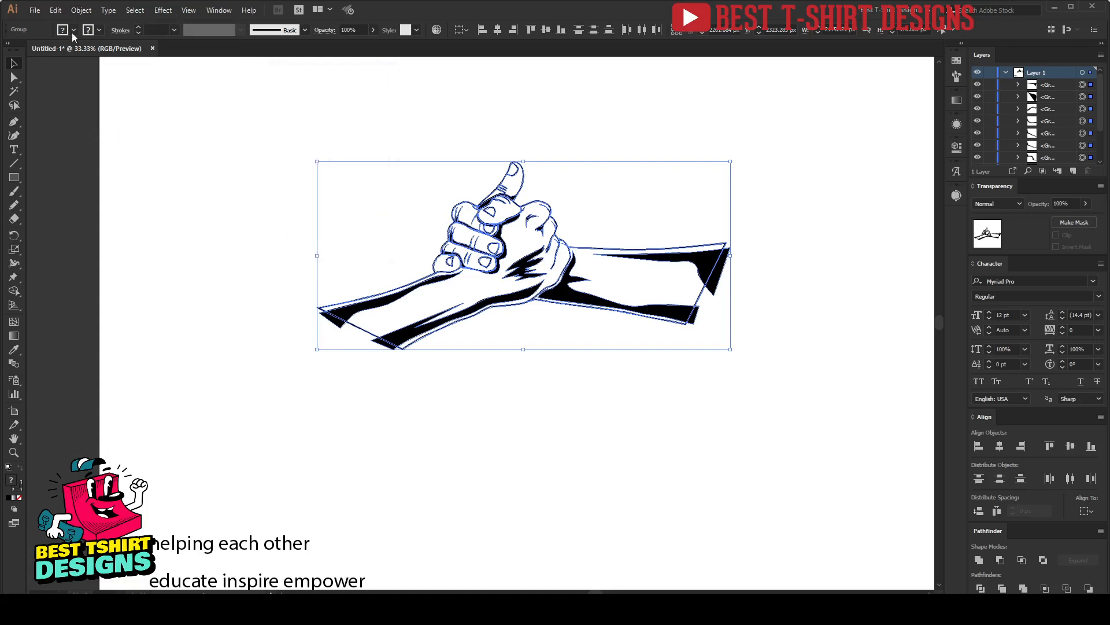
Set the stroke of the whole expanded illustration to None
drag(282, 117, 798, 406)
click(97, 31)
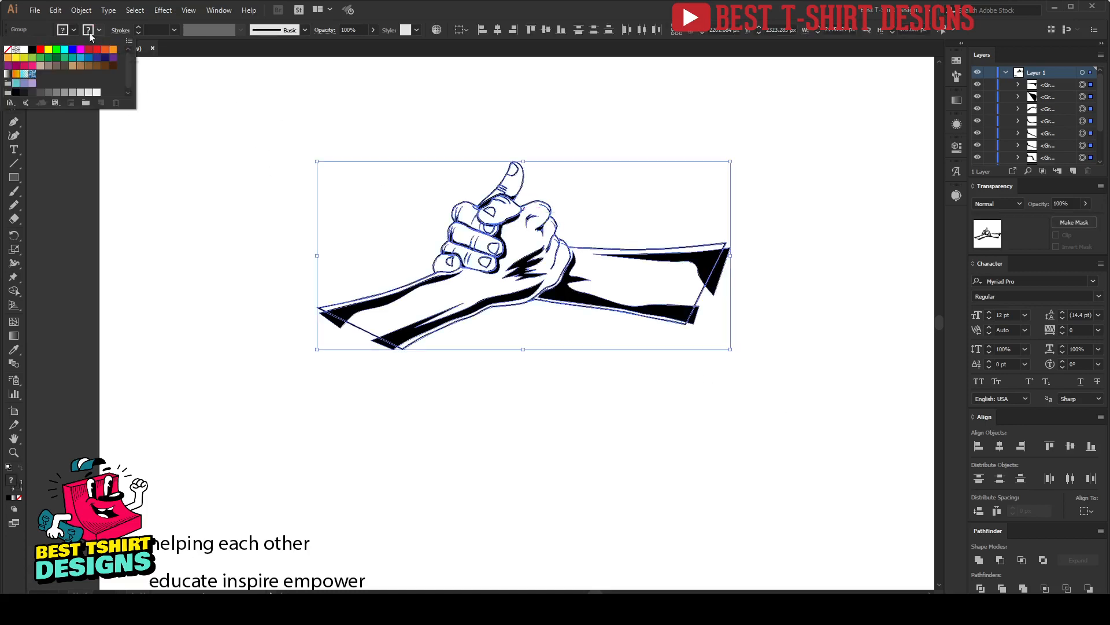
click(8, 50)
click(260, 191)
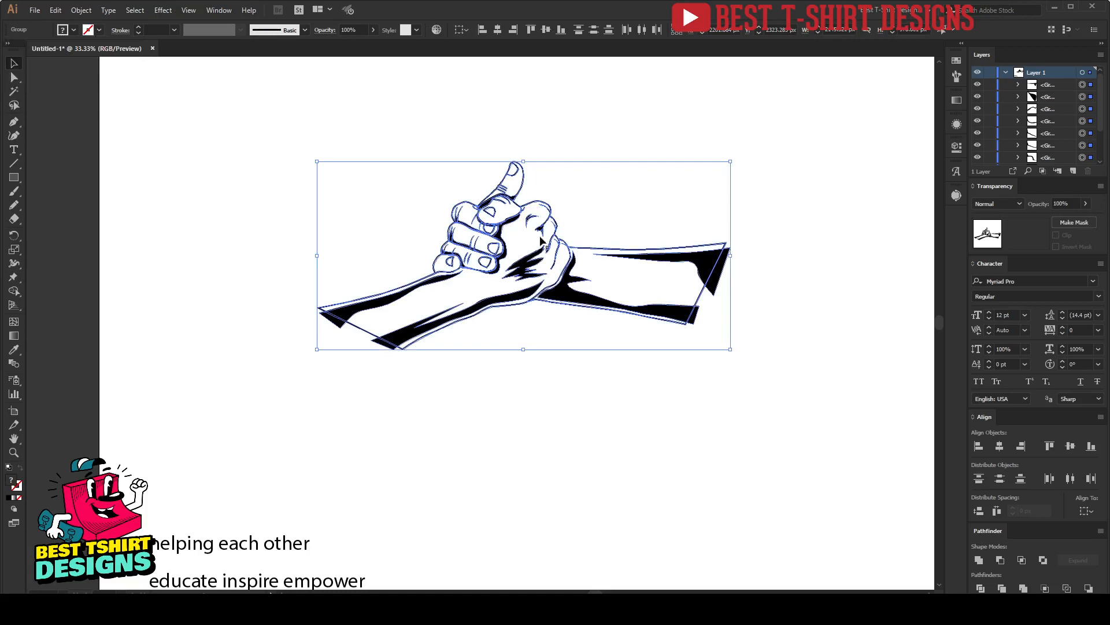
Fill the whole illustration with a red swatch and deselect it
click(66, 33)
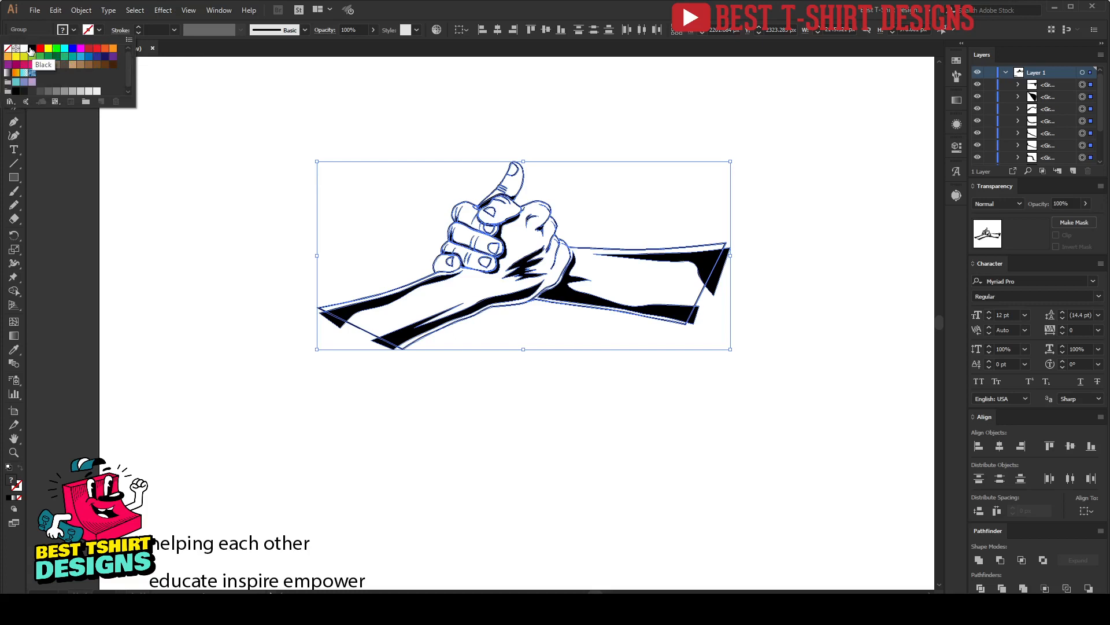
click(87, 48)
click(525, 345)
click(353, 179)
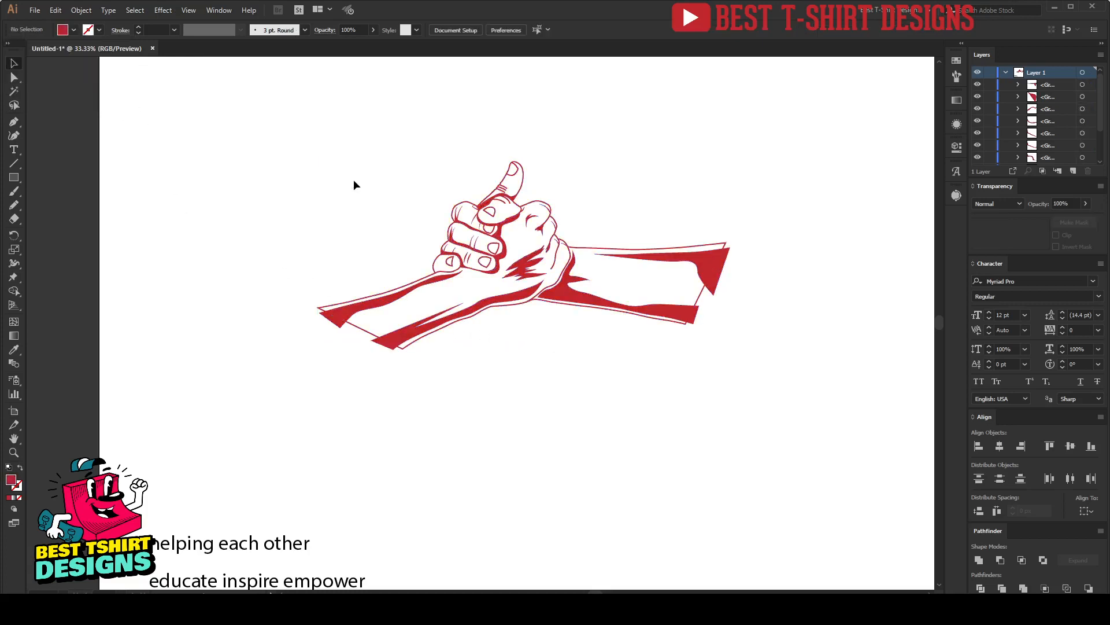
Set the fill of the whole illustration to black
drag(222, 118, 772, 399)
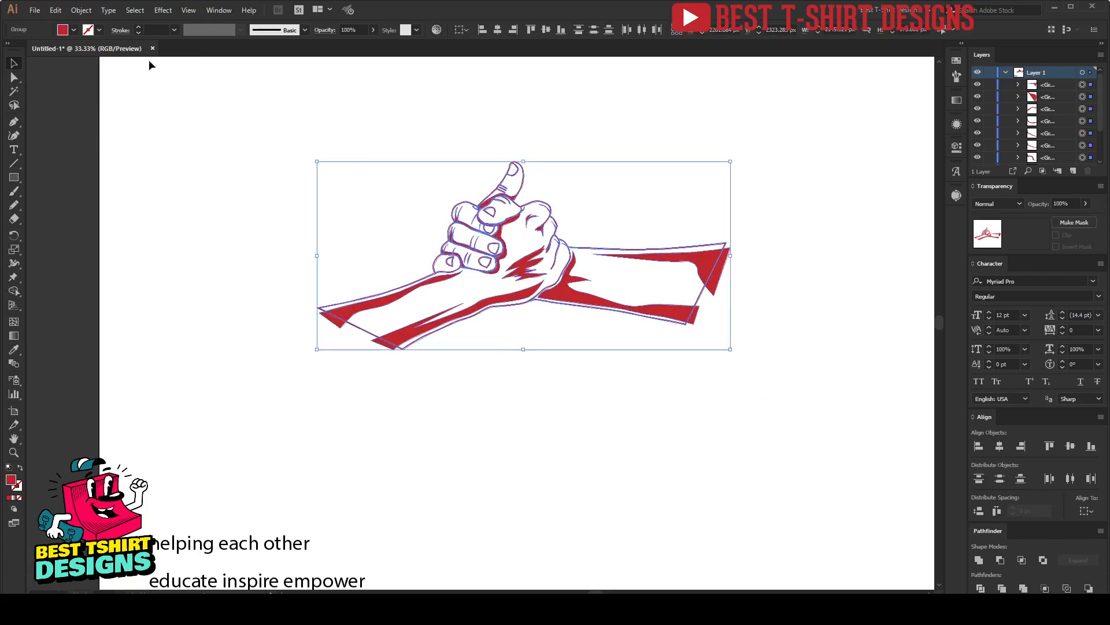
click(63, 30)
click(32, 48)
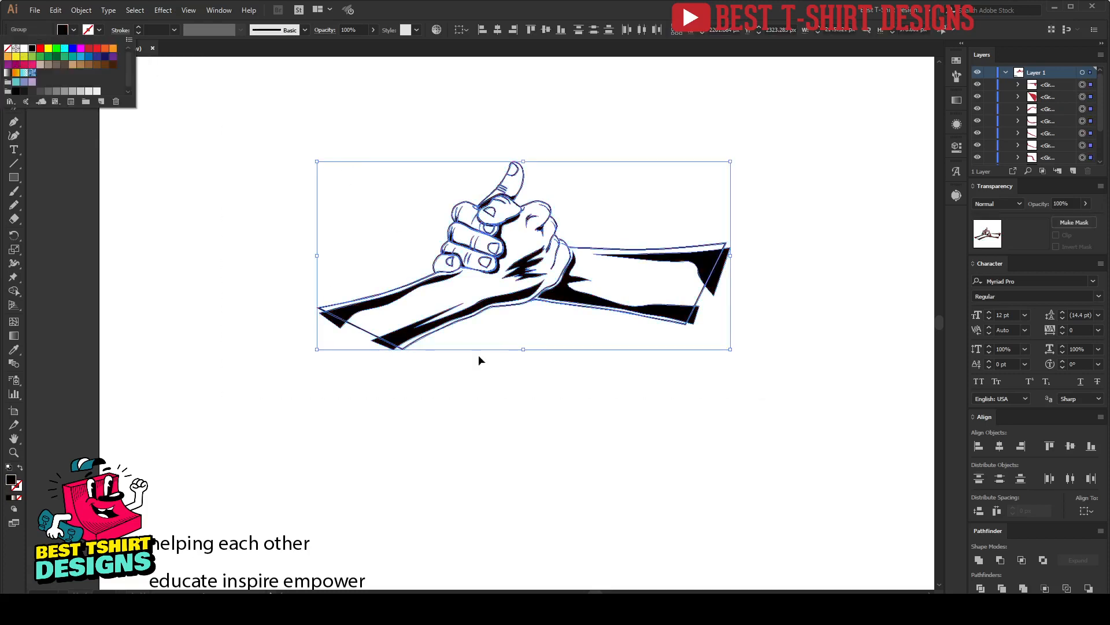
Remove the black shadow pieces that stick out past the cut ends of both forearms with the Shape Builder tool
key(shift+m)
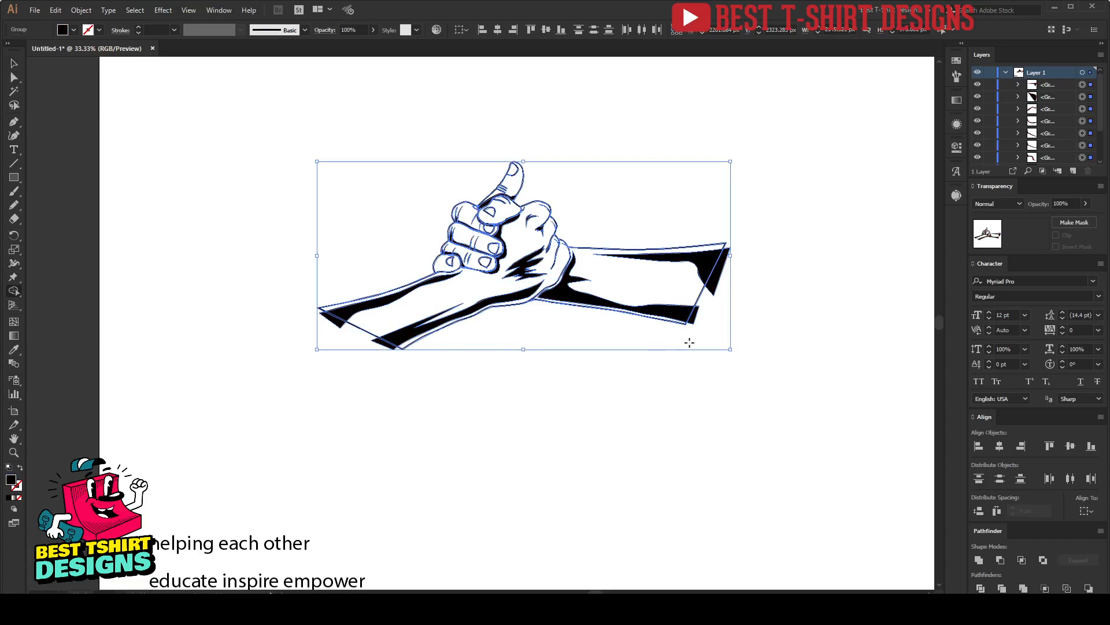
scroll(714, 266, up, 3)
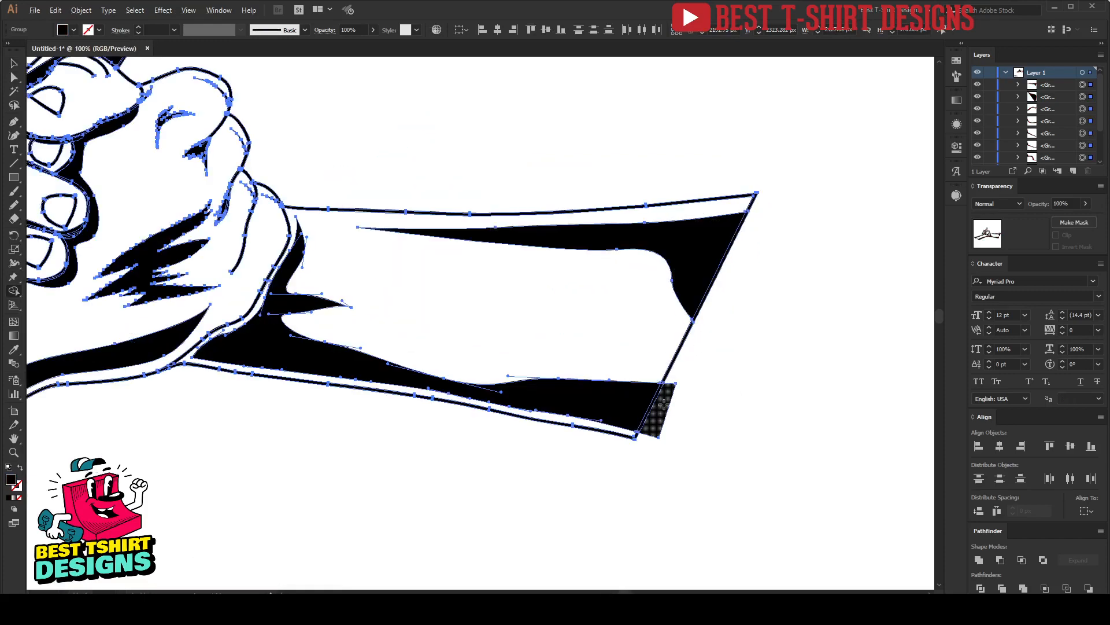
scroll(774, 358, down, 3)
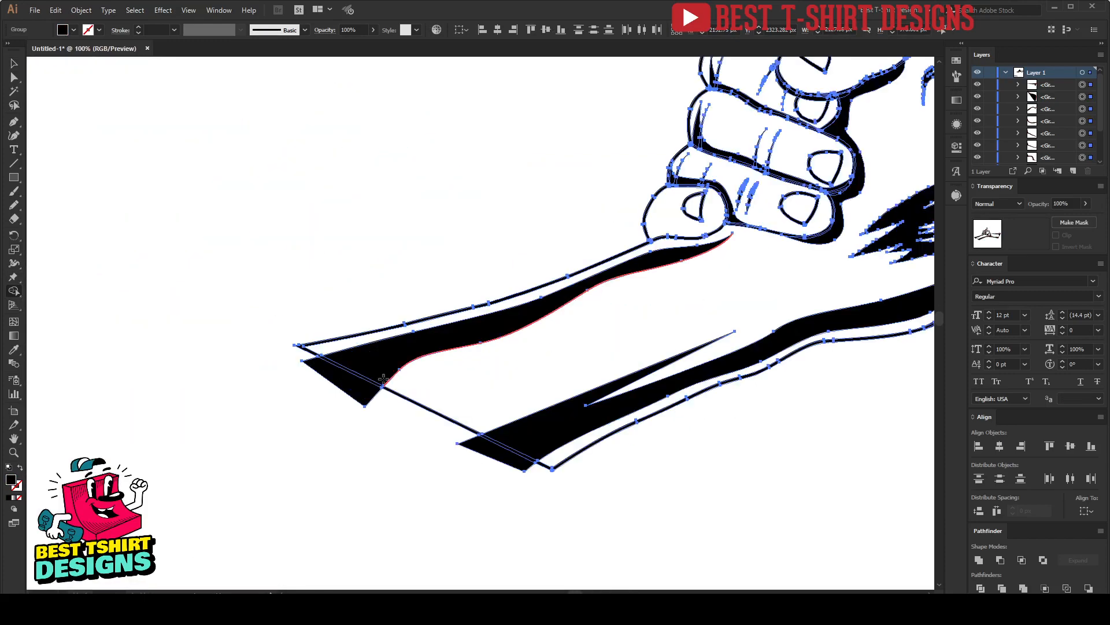
scroll(402, 399, up, 3)
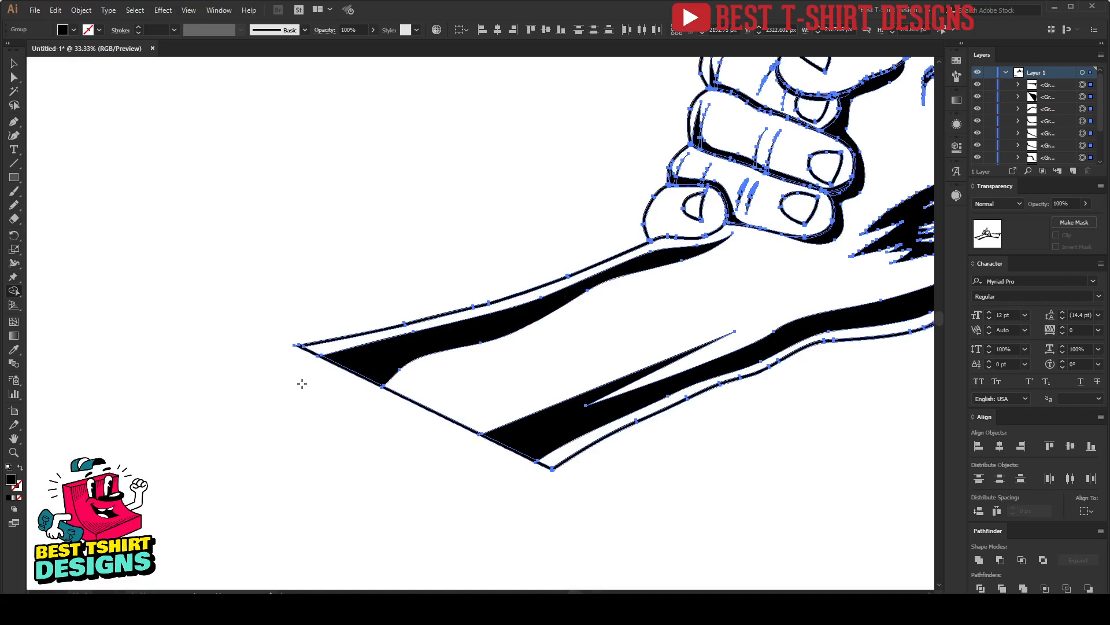
scroll(302, 384, down, 3)
Group all parts of the clasped-hands illustration and deselect the group
key(v)
drag(202, 177, 750, 473)
key(a)
key(ctrl+g)
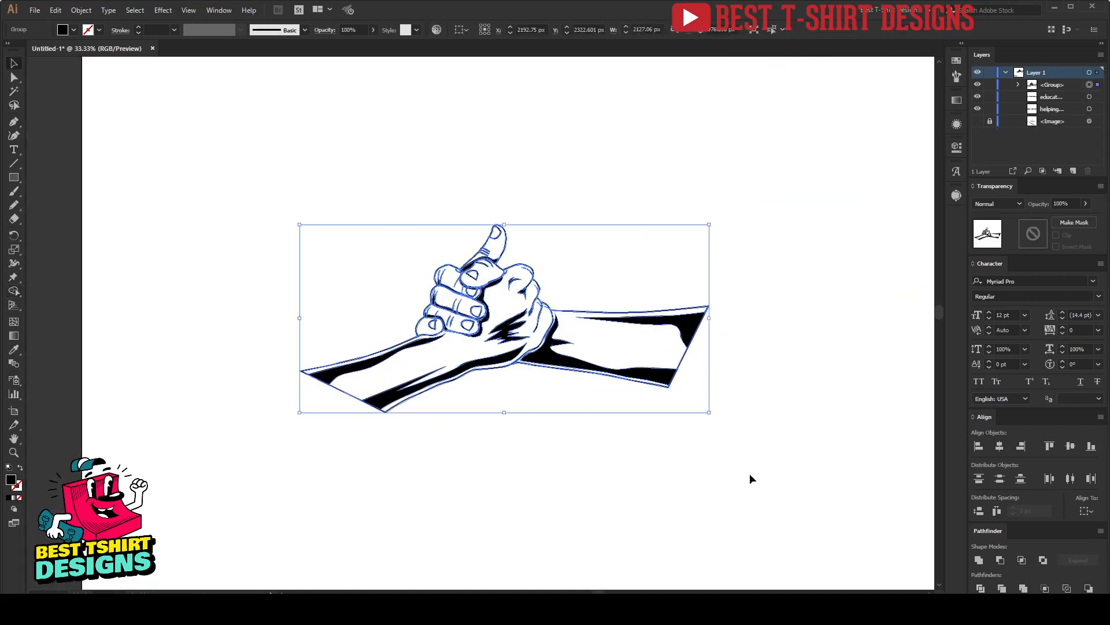
click(749, 473)
Move the "helping each other" and "educate inspire empower" text lines to just below the hands
scroll(581, 341, down, 3)
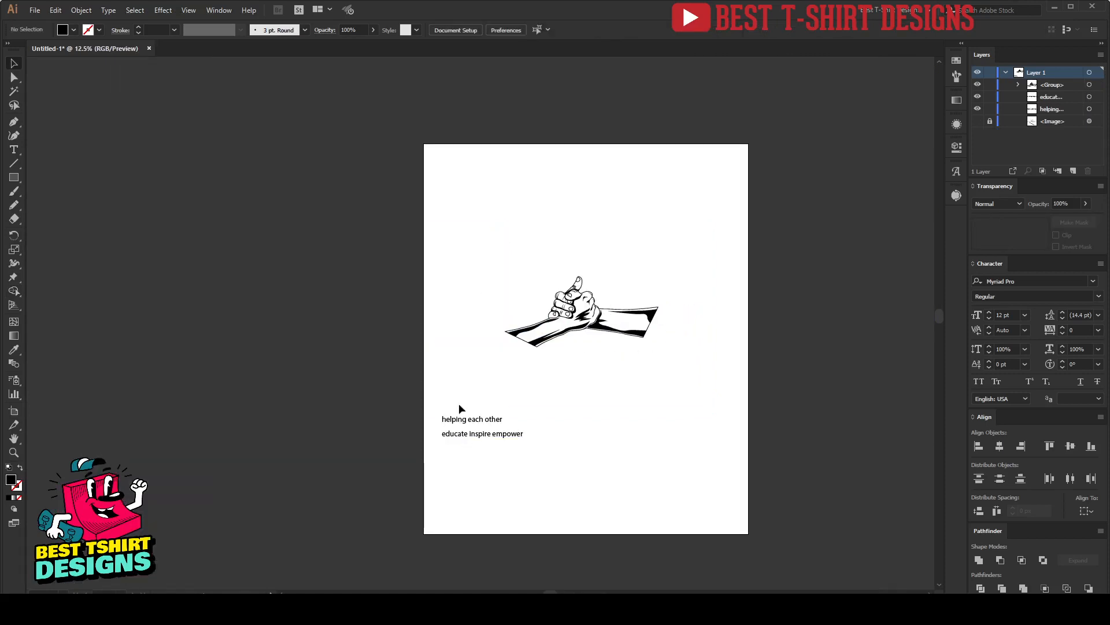
drag(460, 405, 526, 465)
drag(510, 420, 588, 378)
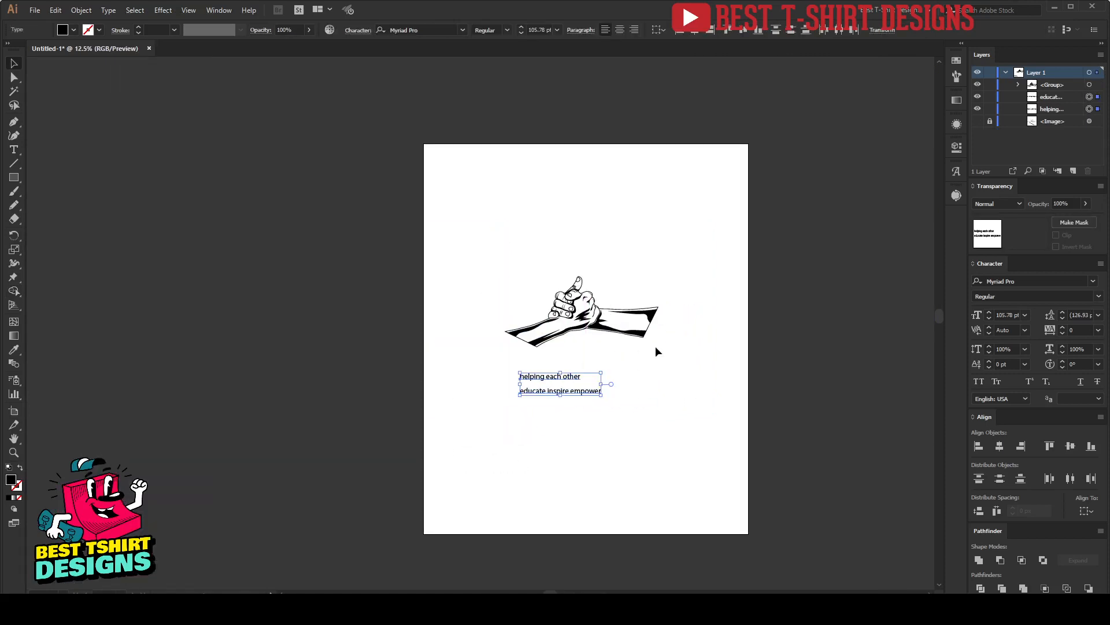
Move the clasped-hands group up, away from the text lines, and deselect it
scroll(657, 351, up, 2)
drag(540, 333, 538, 260)
click(561, 331)
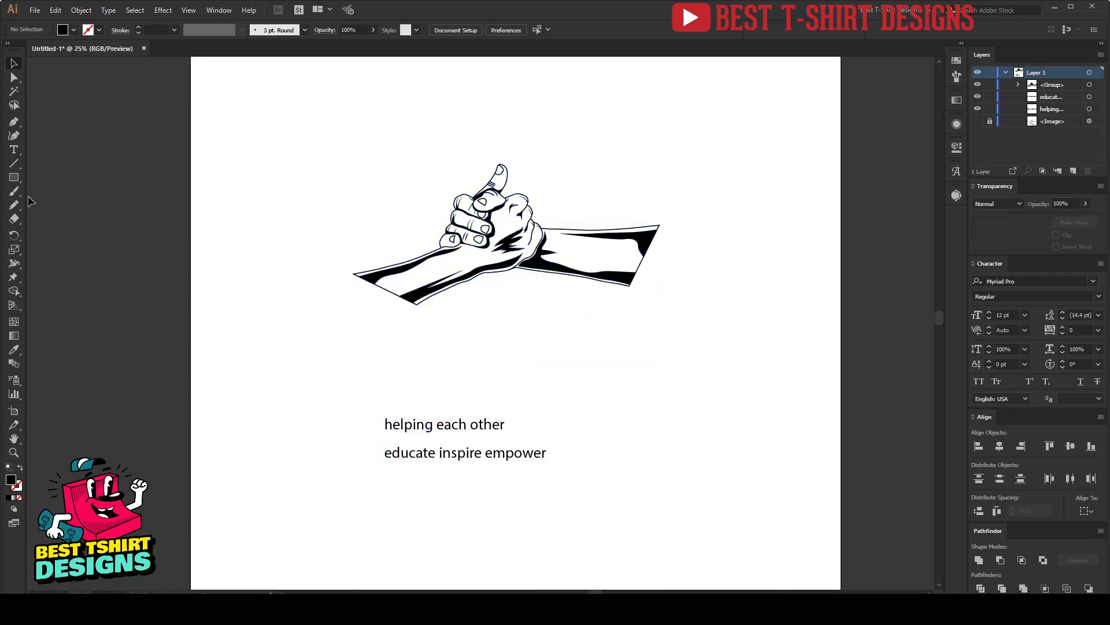
Draw a circle about 1360 px in diameter around the clasped hands, with no fill and a 20 pt black stroke
drag(18, 184, 54, 213)
mouse_move(497, 236)
mouse_down()
mouse_move(553, 252)
mouse_move(597, 302)
mouse_up()
key(shift+x)
key(v)
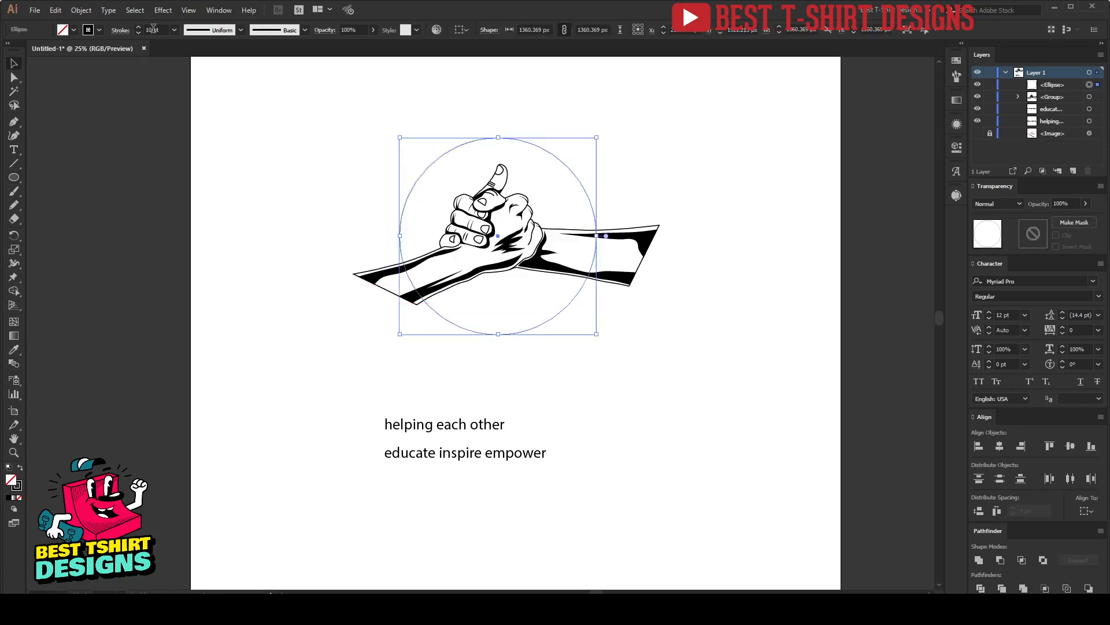
scroll(154, 28, up, 1)
click(528, 263)
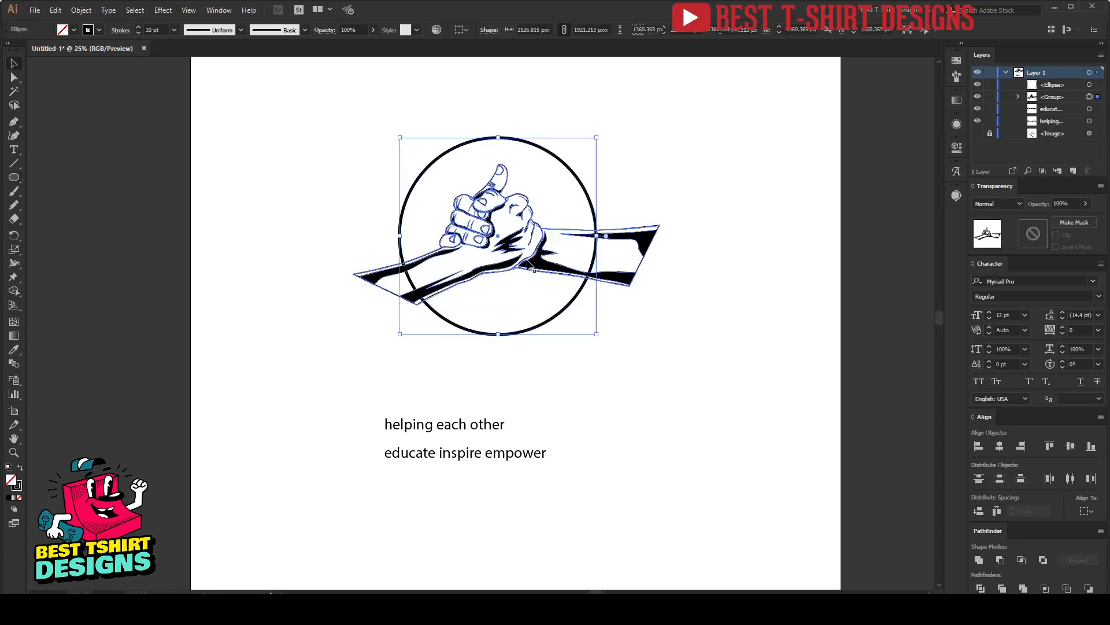
Center the clasped-hands group horizontally on the circle and deselect both
shift+click(528, 263)
drag(664, 362, 329, 109)
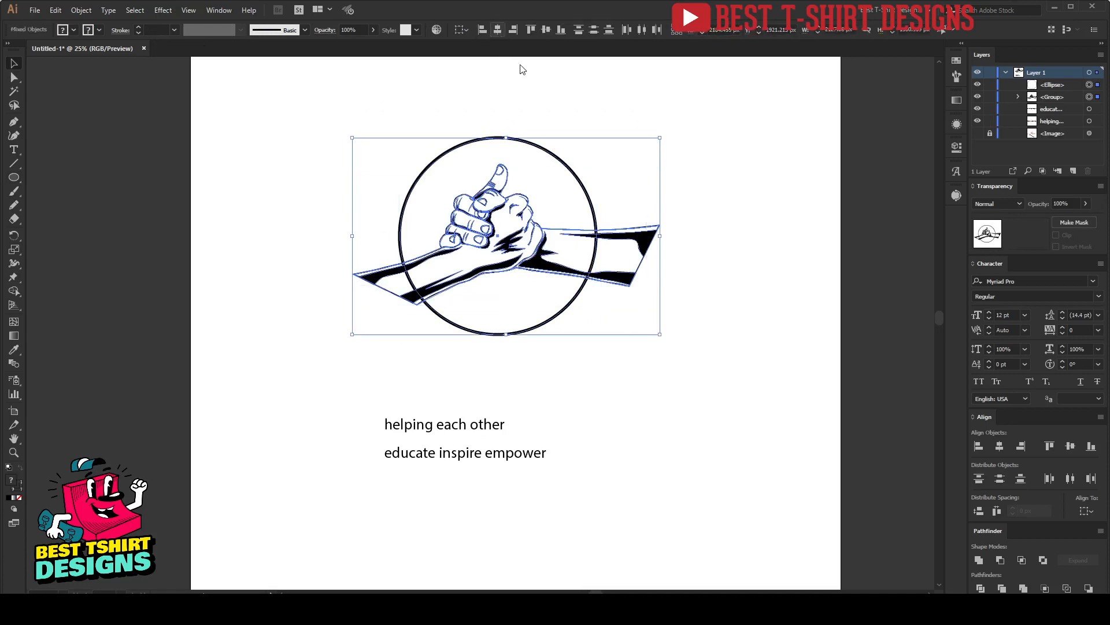
click(522, 69)
scroll(553, 206, up, 1)
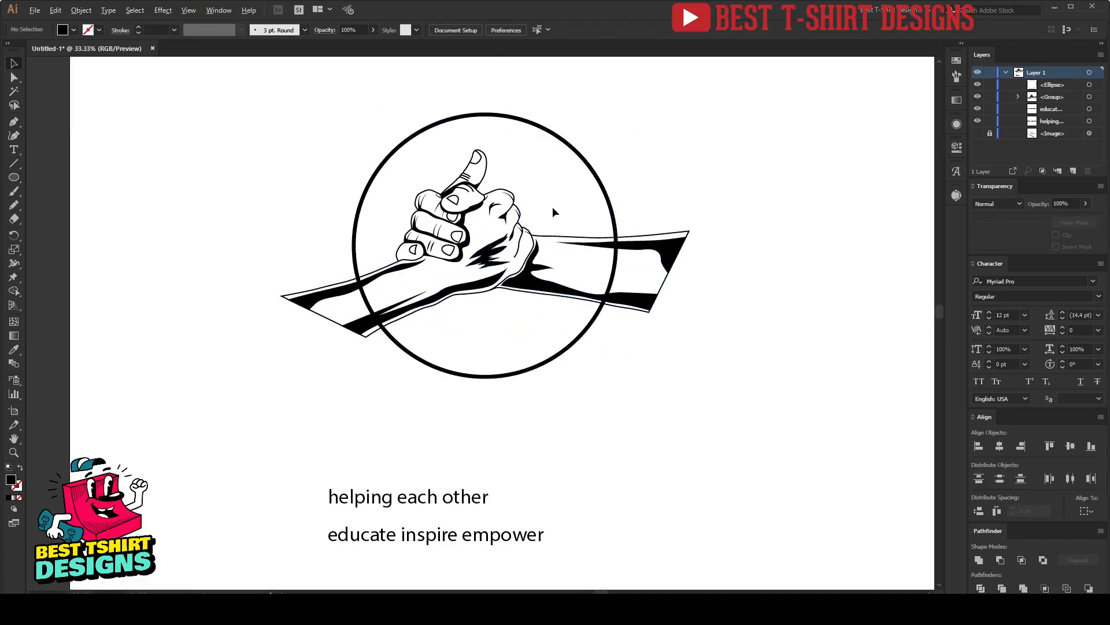
Nudge the clasped-hands group about 40 px to the right within the circle and deselect it
click(522, 231)
key(shift+Right)
key(shift+Right)
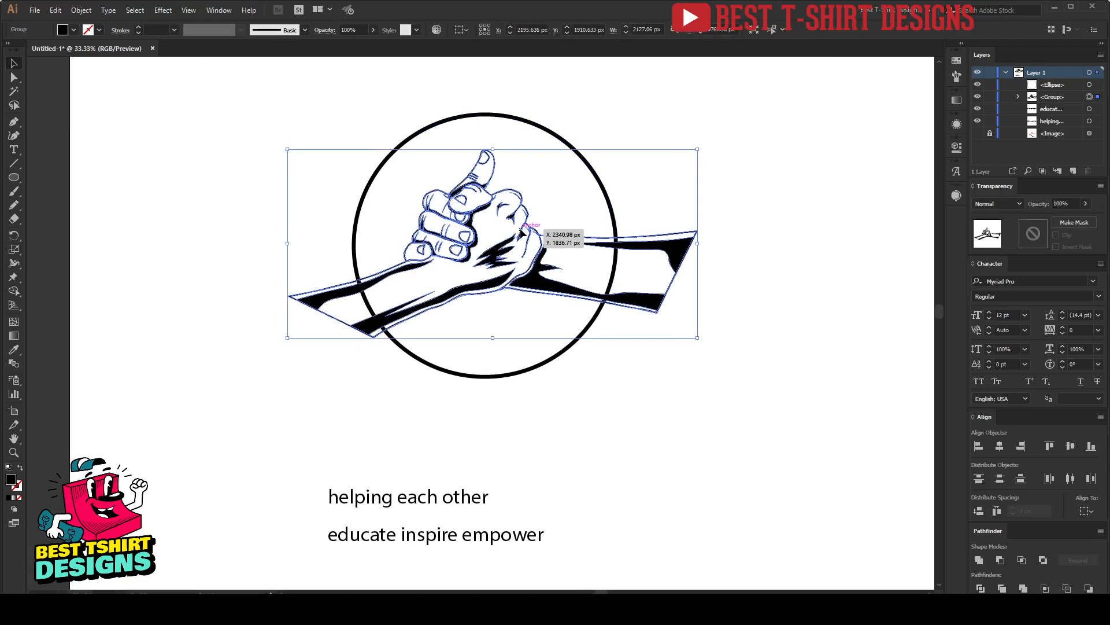
key(shift+Down)
key(shift+Down)
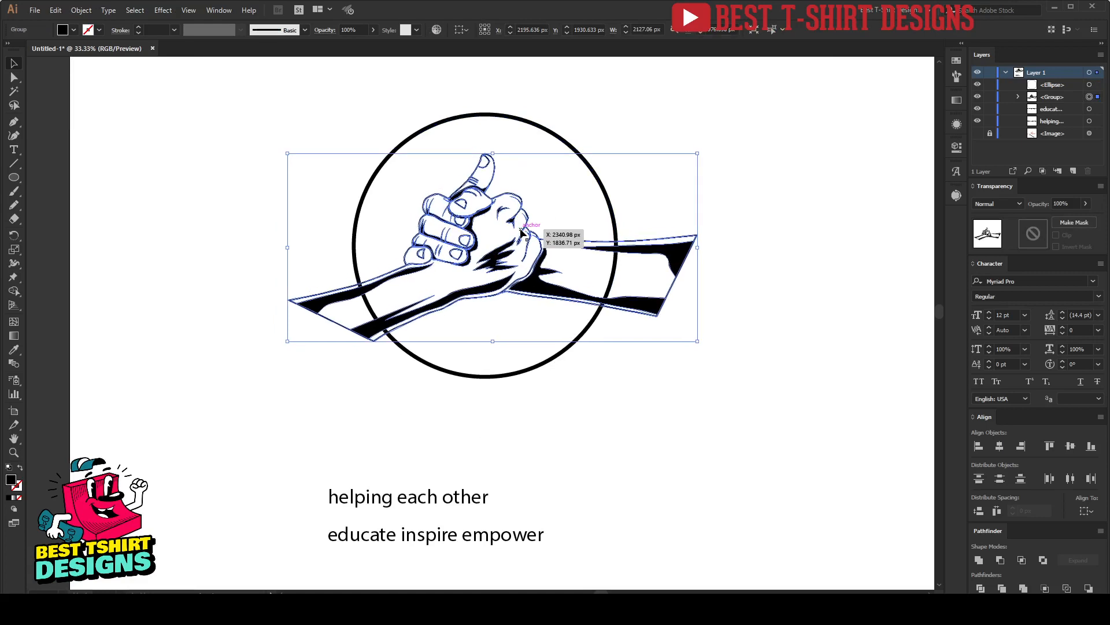
key(shift+Up)
key(shift+Up)
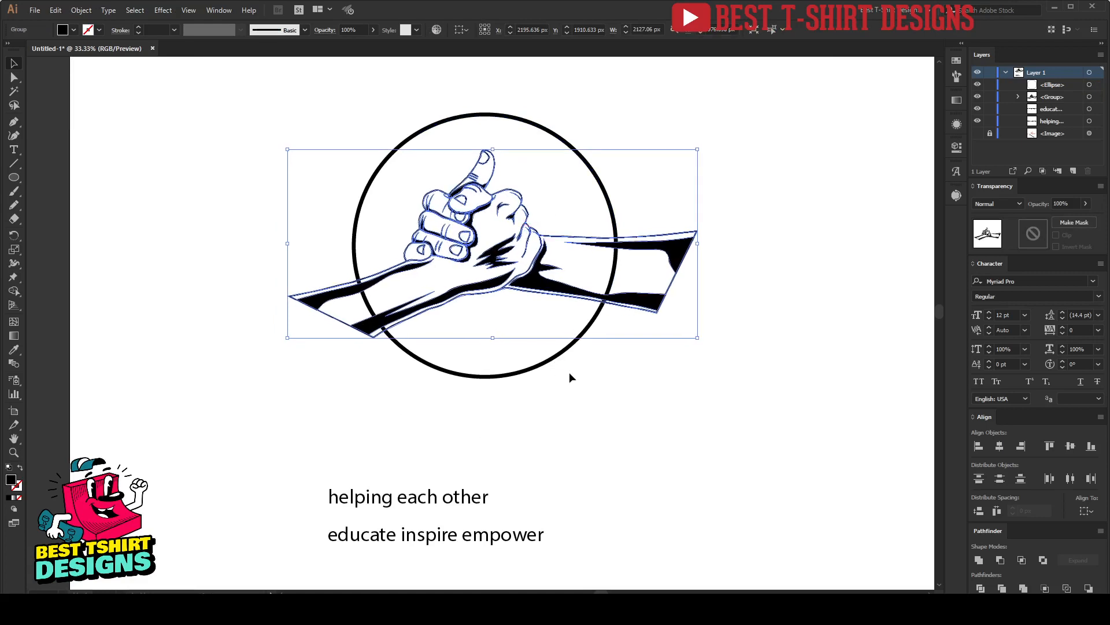
click(570, 375)
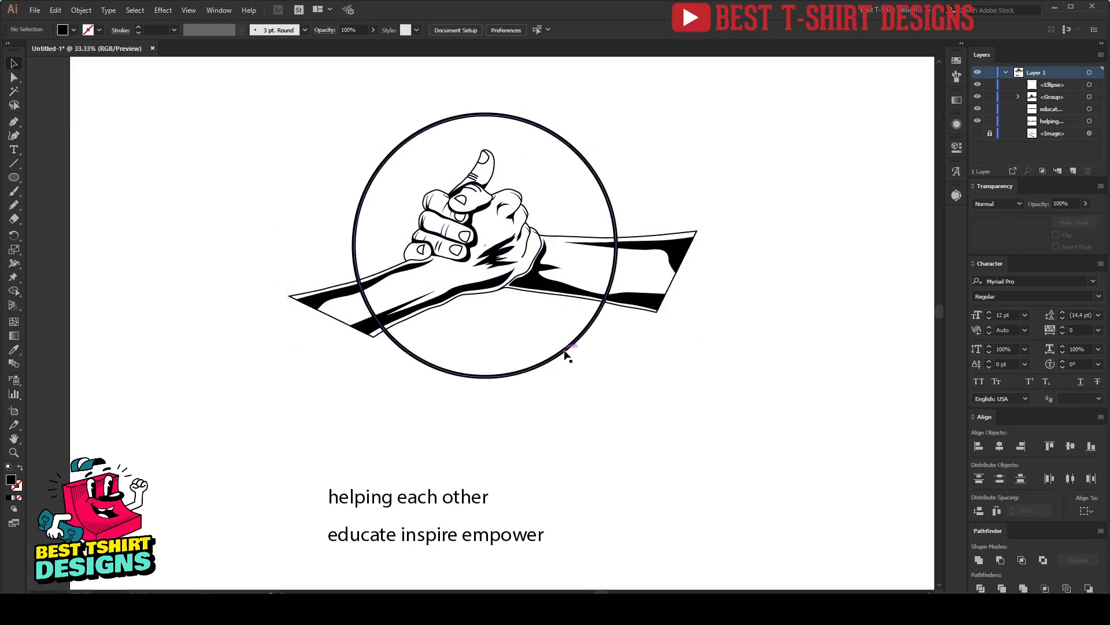
Copy the circle, then use it as a clipping mask that trims the arms of the clasped hands
click(575, 189)
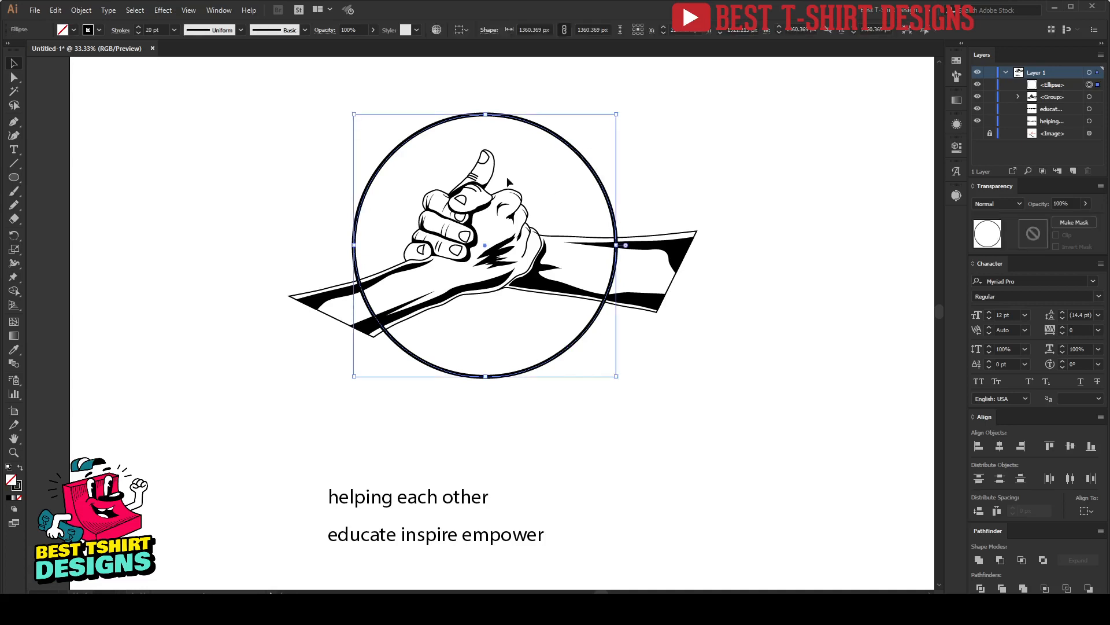
drag(272, 118, 715, 452)
right_click(539, 236)
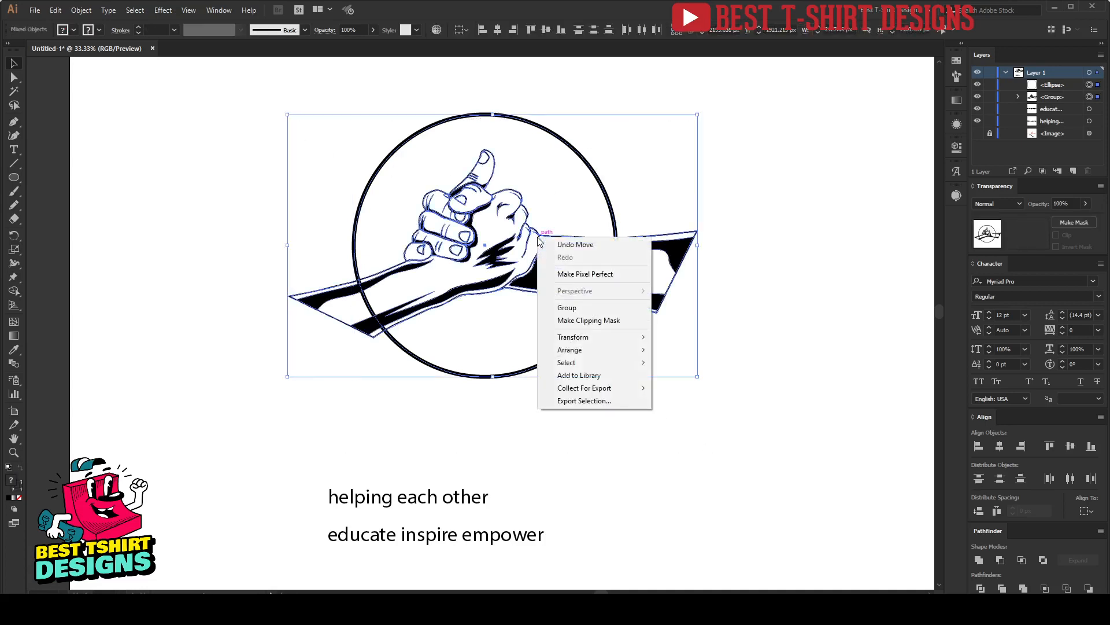
click(572, 321)
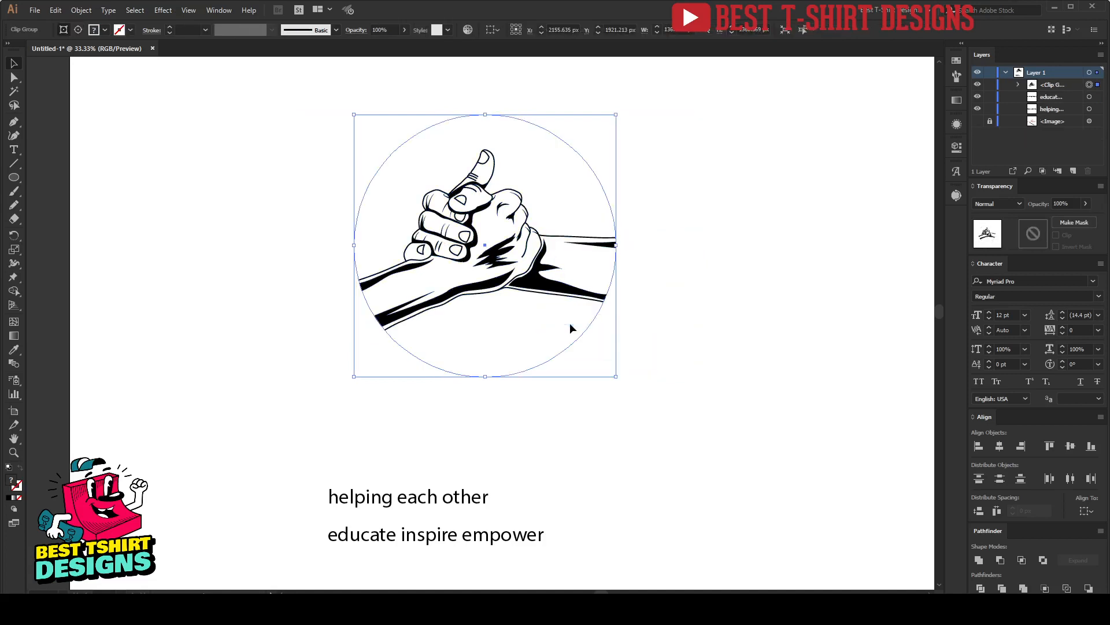
click(655, 375)
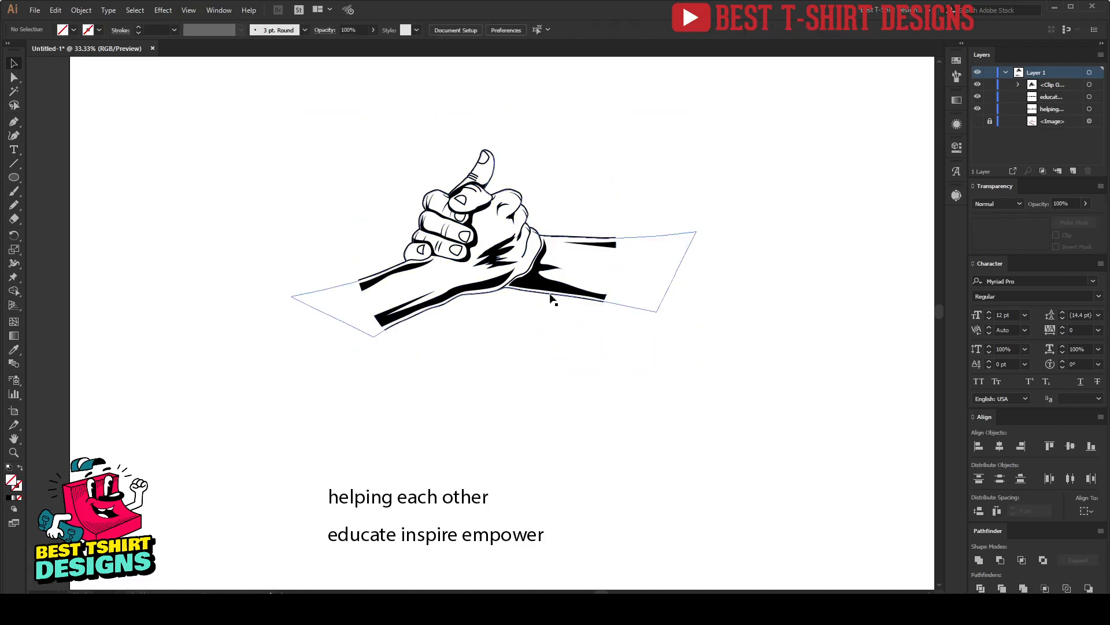
Edit the clip group's contents, rotating the clasped hands slightly clockwise inside the mask
click(547, 295)
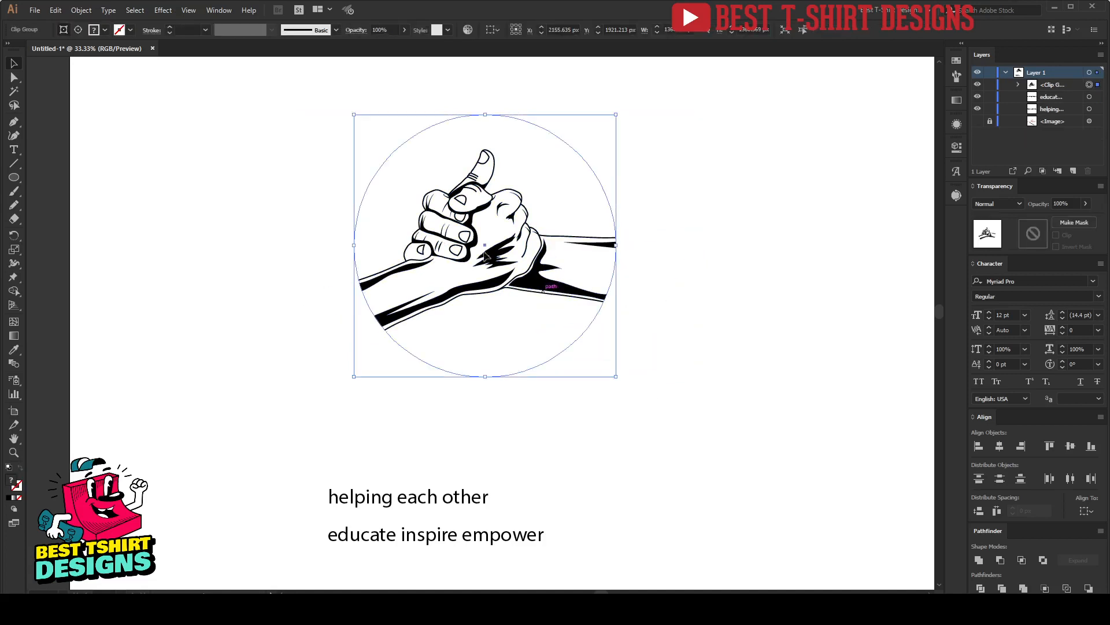
click(78, 30)
drag(704, 247, 707, 252)
click(750, 285)
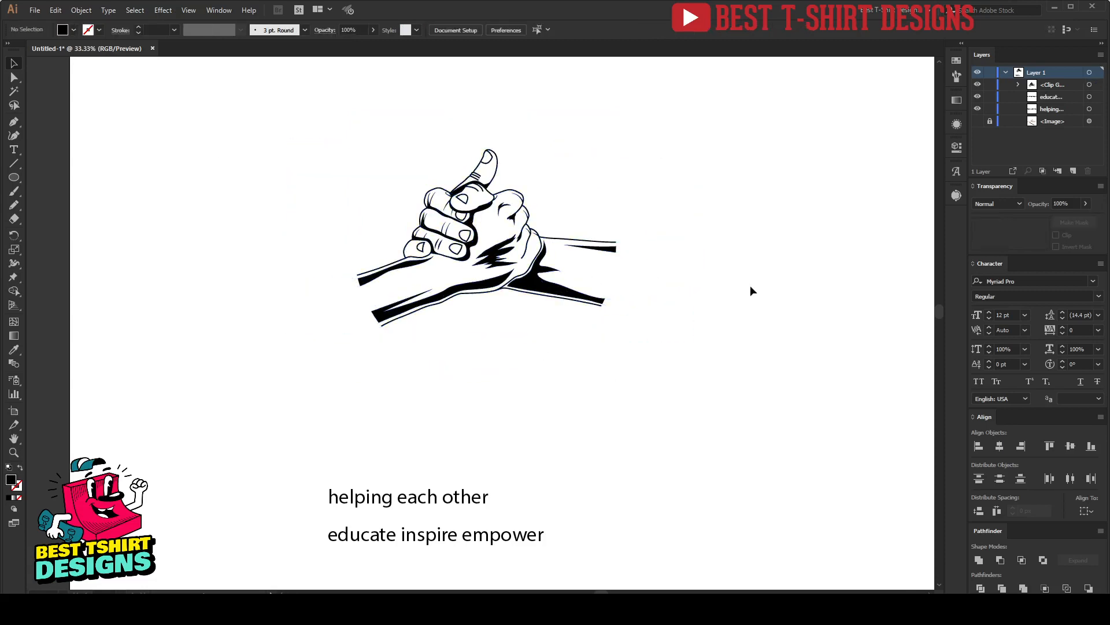
Paste the copied circle in front at its original position and offset its path outward by 110 px with miter joins
key(ctrl+f)
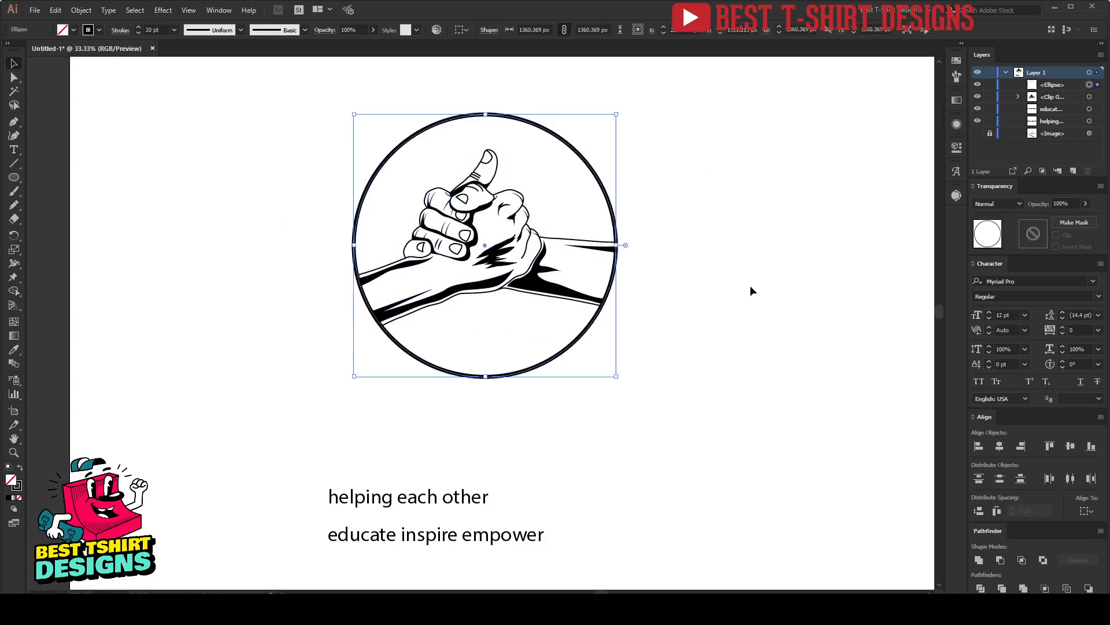
click(751, 287)
click(589, 163)
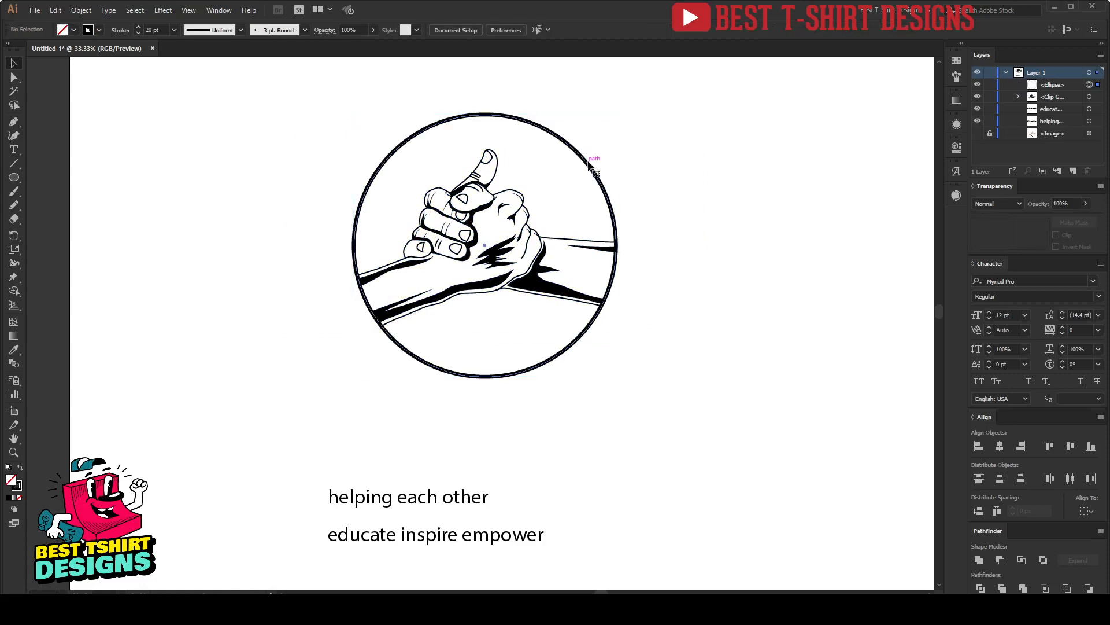
key(ctrl+alt+shift+o)
click(641, 310)
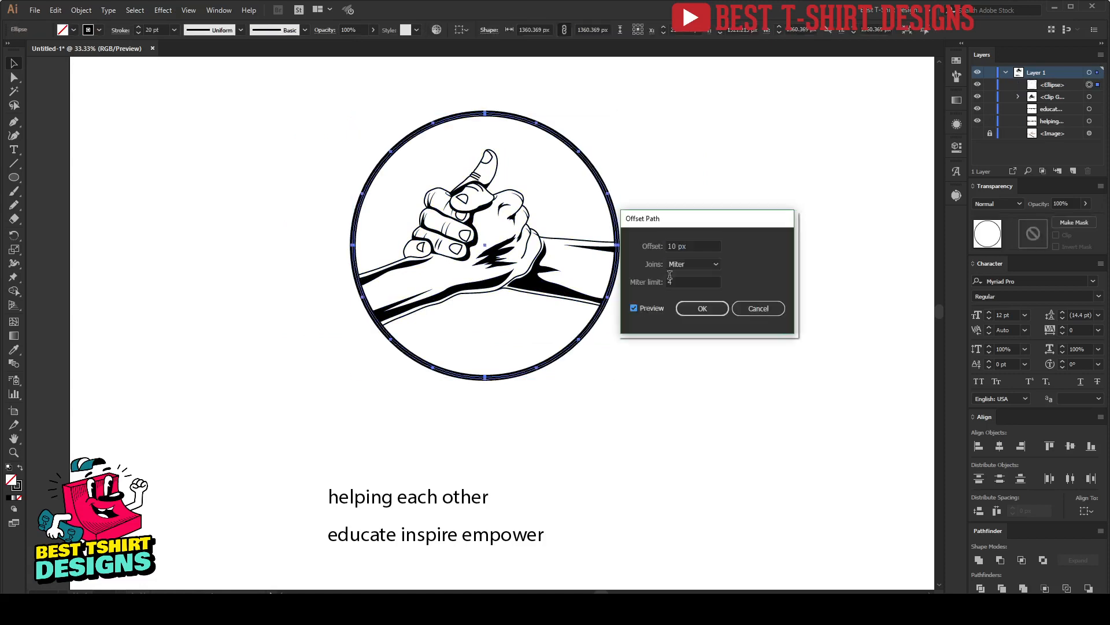
scroll(679, 247, up, 12)
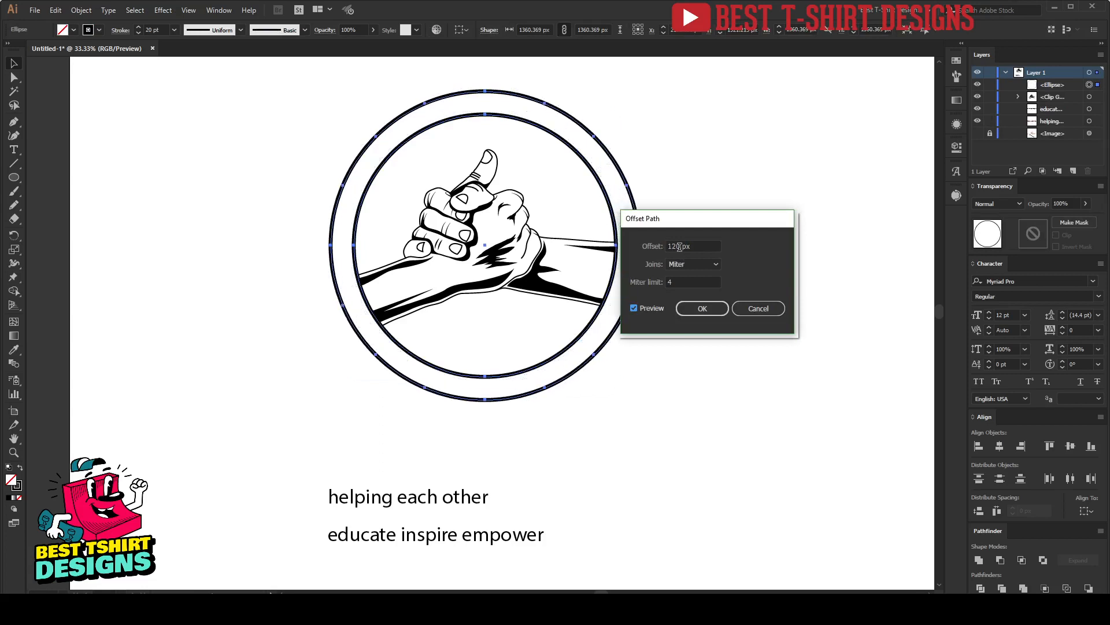
scroll(679, 247, down, 2)
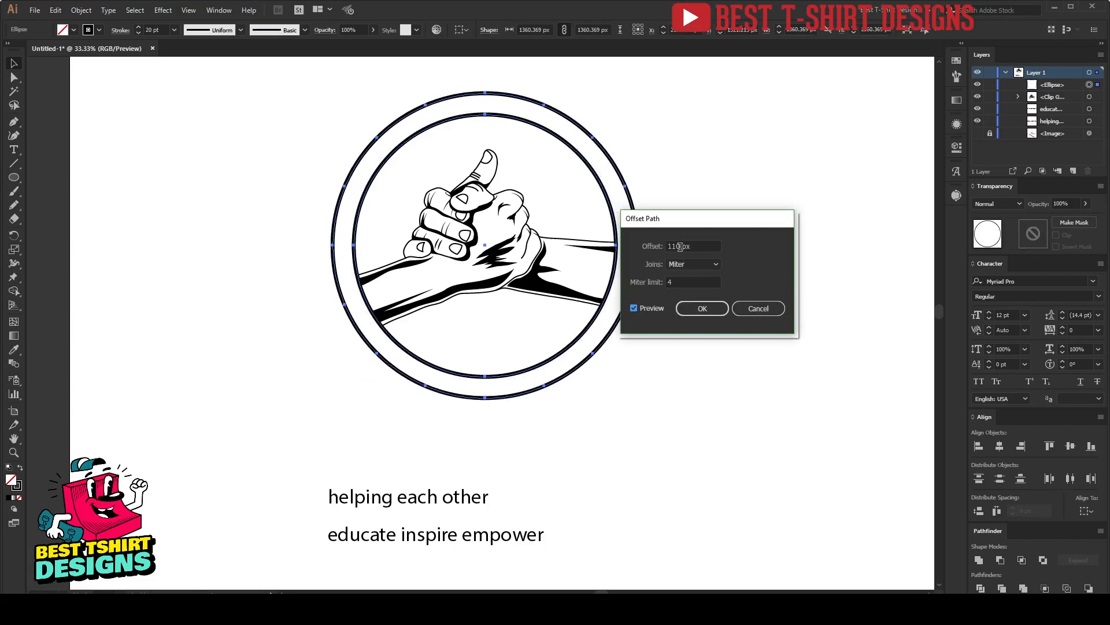
click(697, 308)
Offset the new outer circle by another 110 px to make a third concentric ring, and deselect it
key(alt+o)
key(p)
key(o)
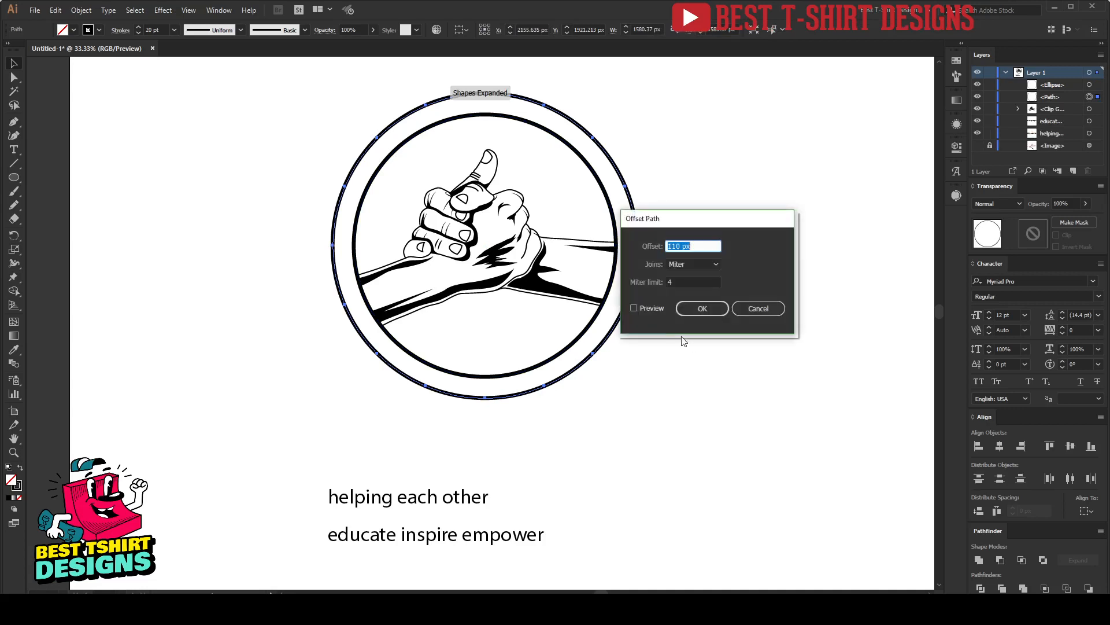
click(648, 310)
click(715, 309)
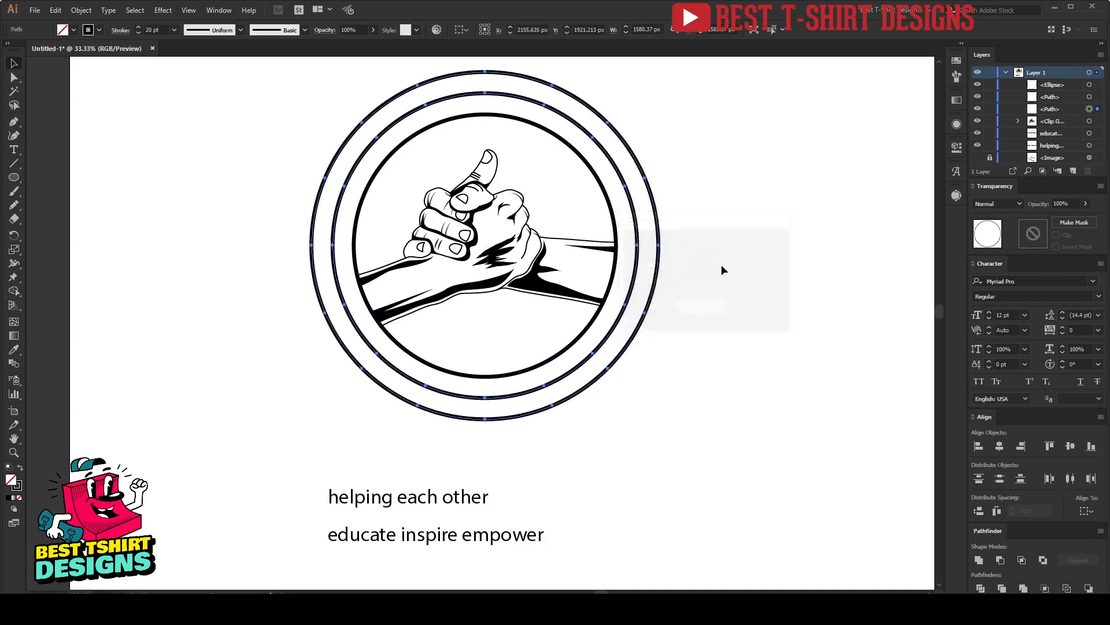
scroll(721, 266, up, 3)
click(721, 268)
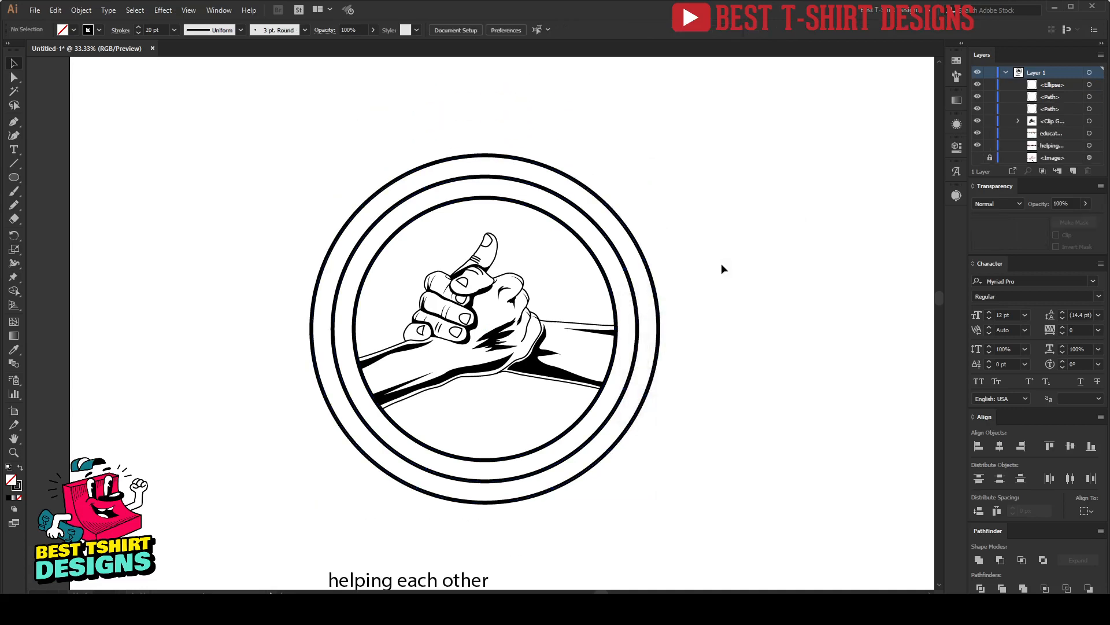
click(564, 202)
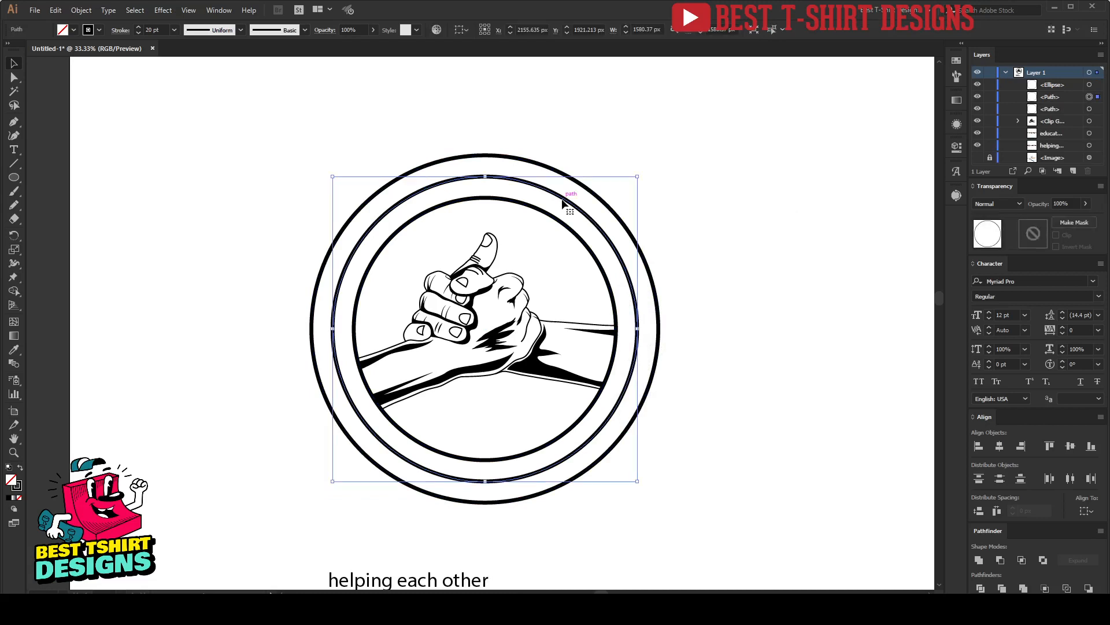
click(668, 218)
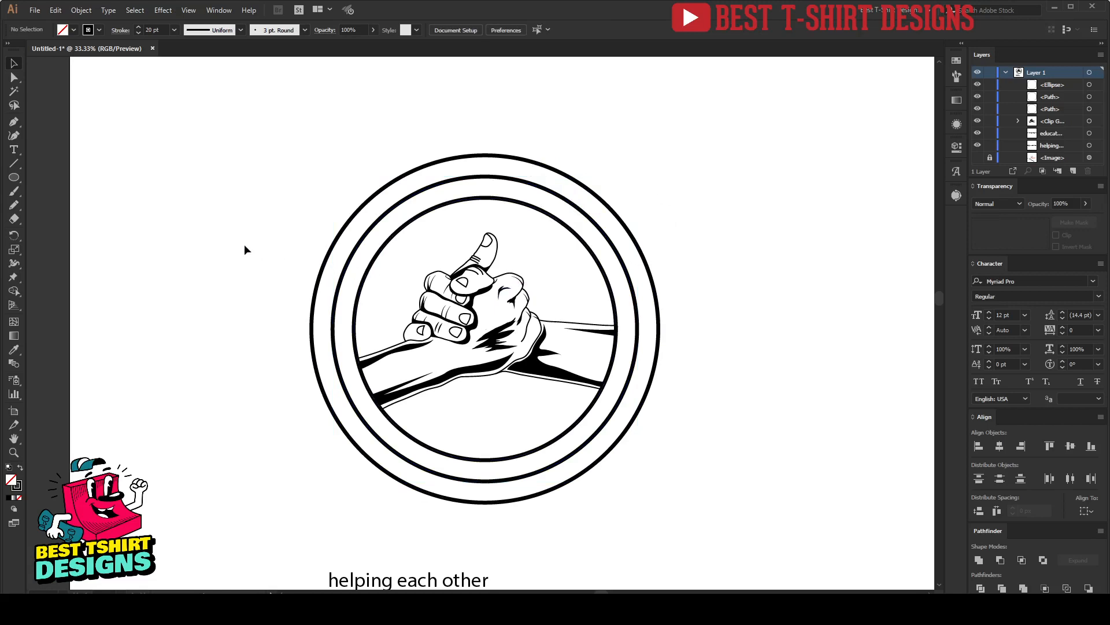
Draw a rectangle about 1362 px wide across the top of the rings and reduce its height to about 149 px
click(14, 177)
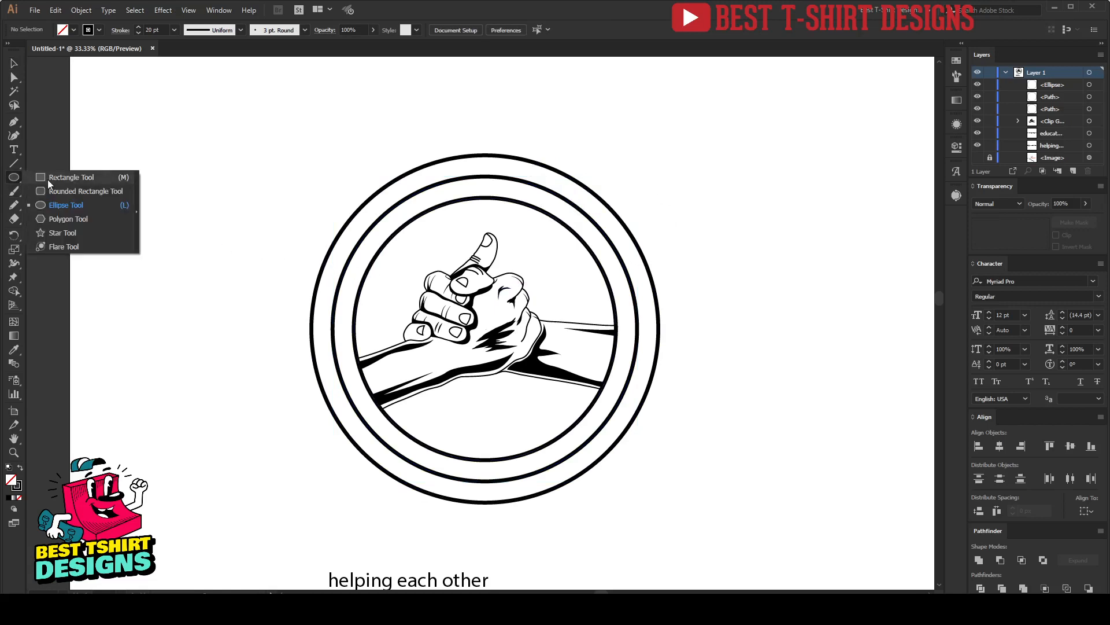
click(70, 179)
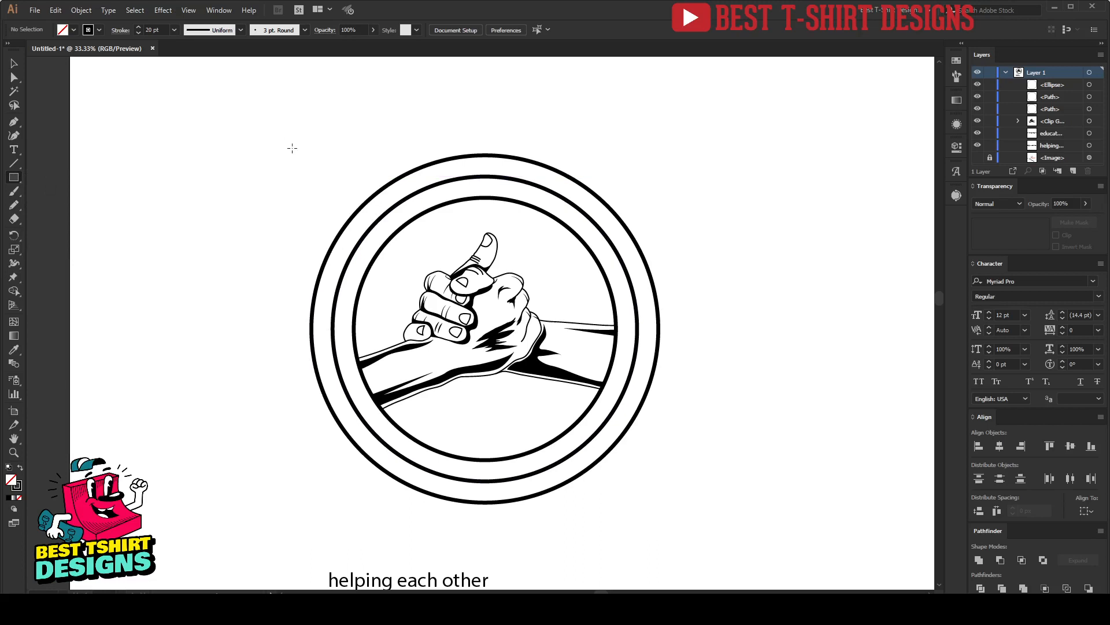
drag(284, 144, 547, 189)
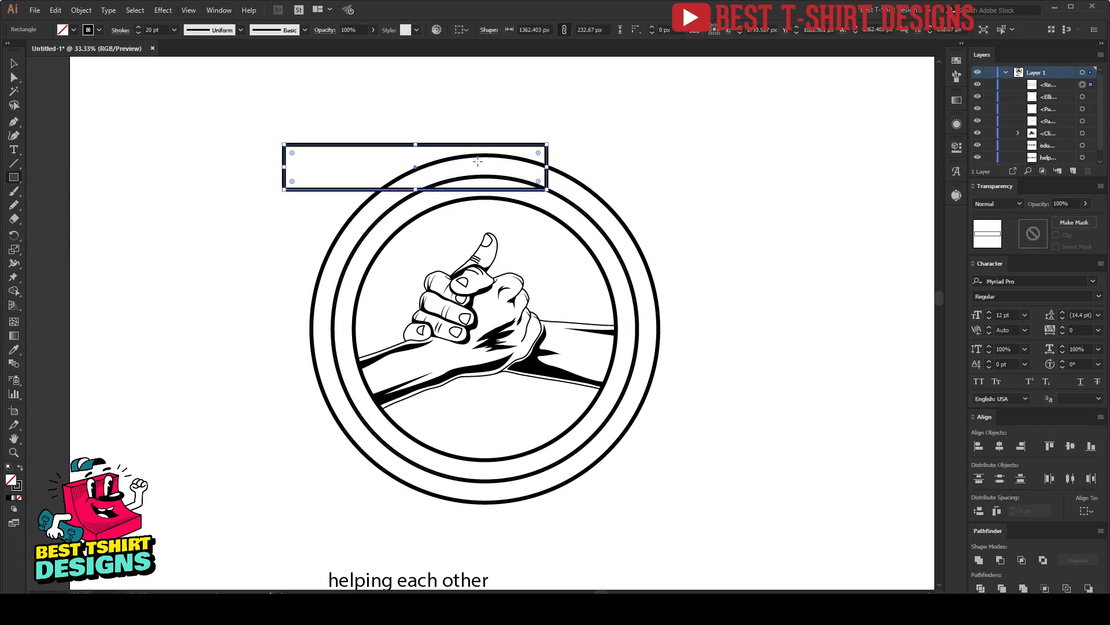
drag(416, 144, 418, 163)
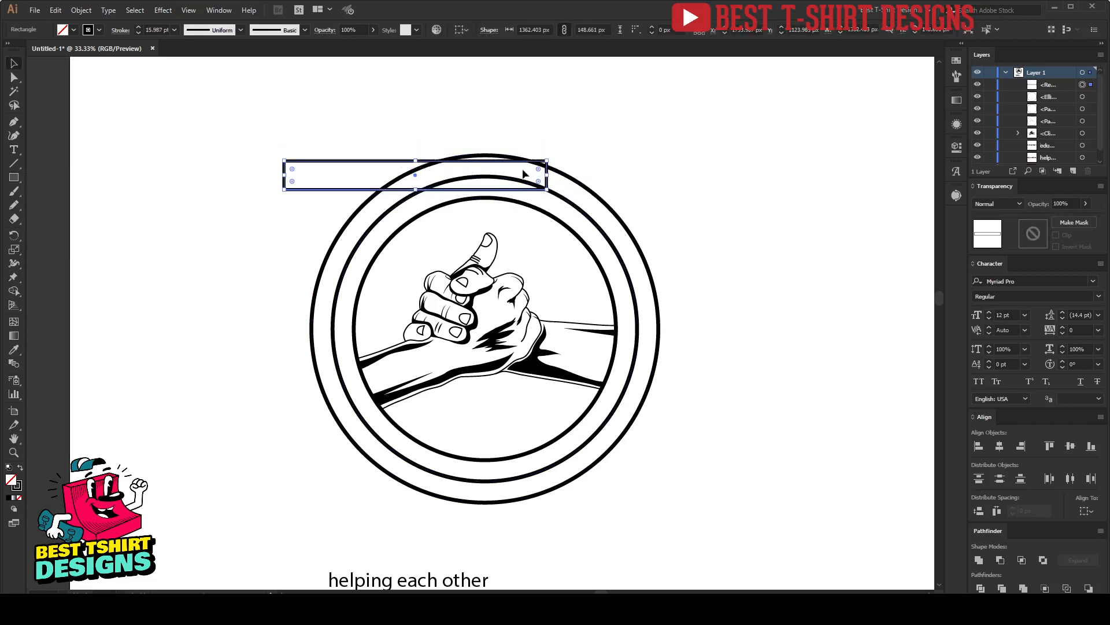
Nudge the rectangle down about 10 px over the top of the rings
scroll(523, 159, up, 1)
key(Down)
key(Down)
key(Down)
key(Down)
key(Down)
key(Down)
key(Down)
key(Down)
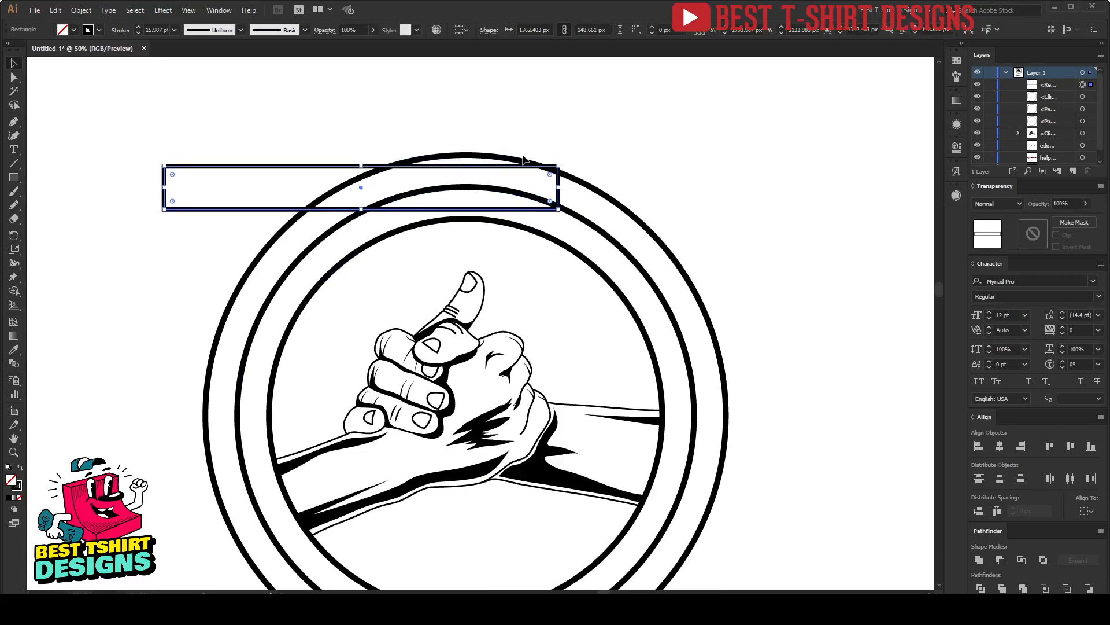
Widen the rectangle rightward to about 1876 px and swap its fill and stroke for a solid black bar
drag(560, 186, 708, 188)
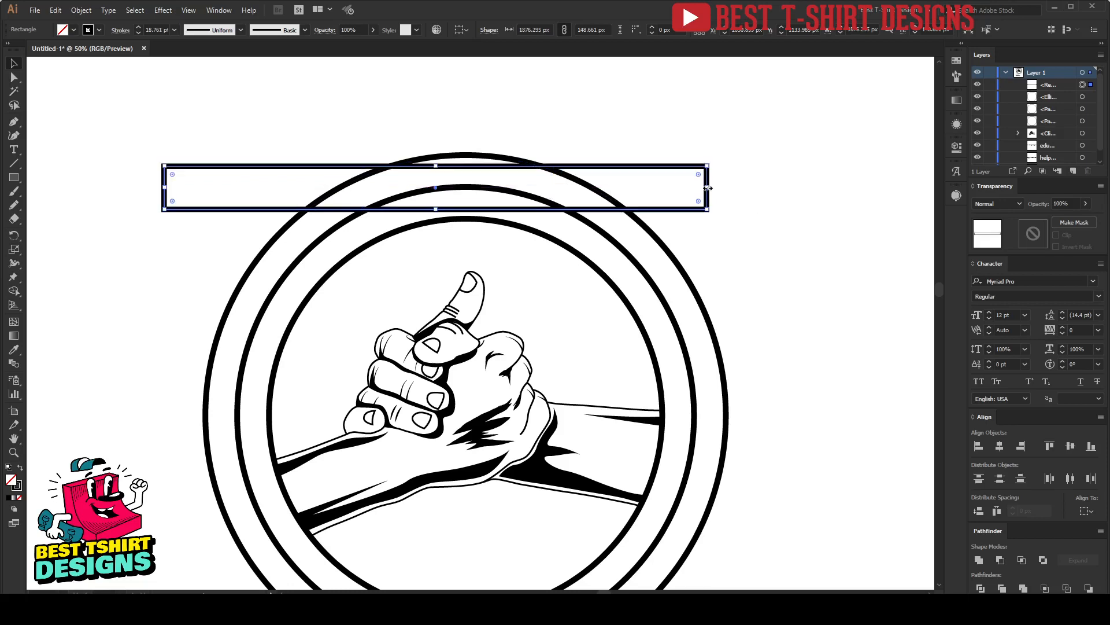
key(shift+x)
click(759, 212)
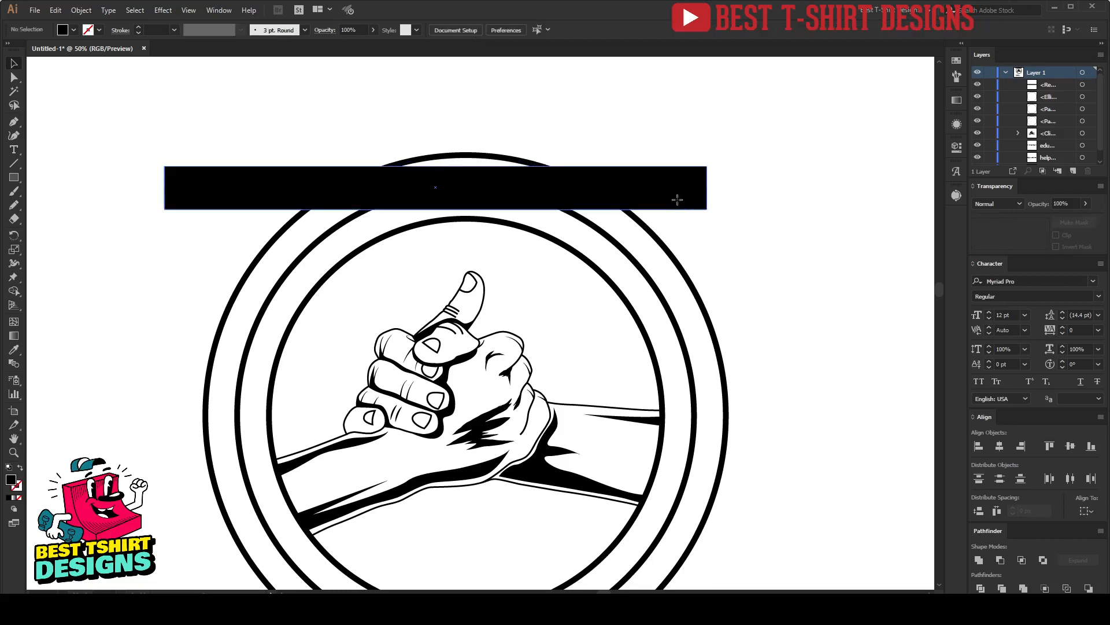
Add an anchor point at the middle of each short edge of the black bar
click(679, 200)
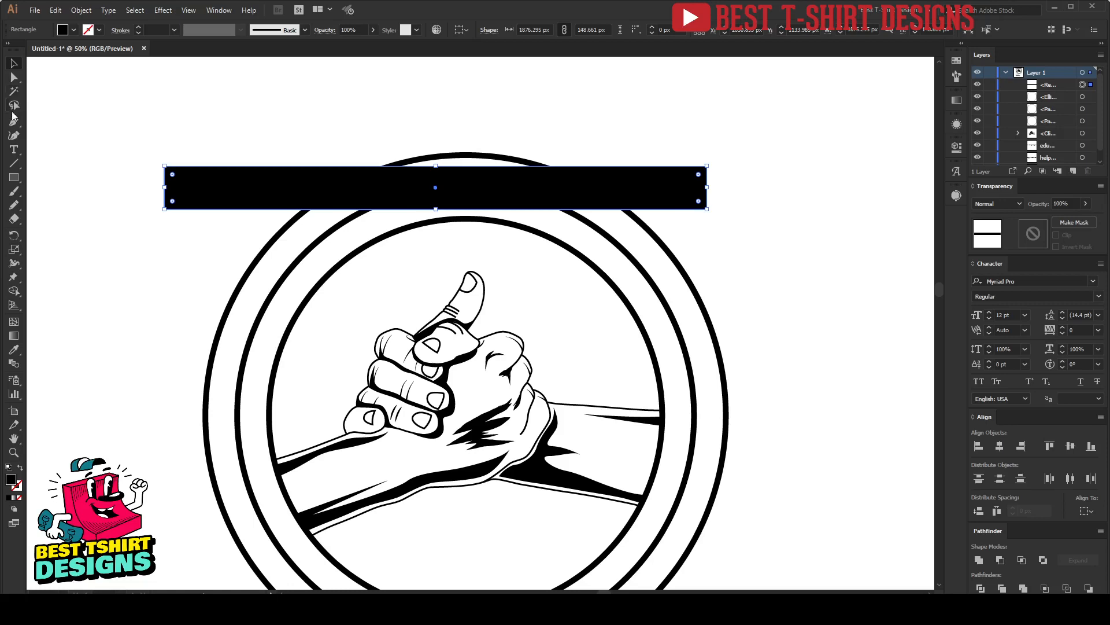
drag(14, 121, 82, 140)
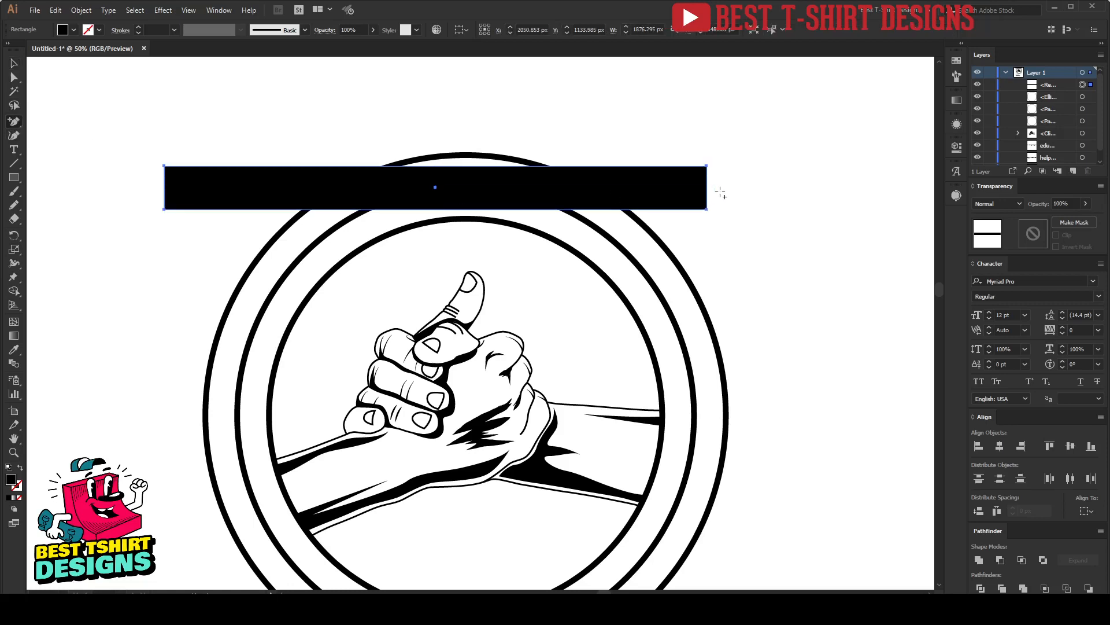
click(706, 188)
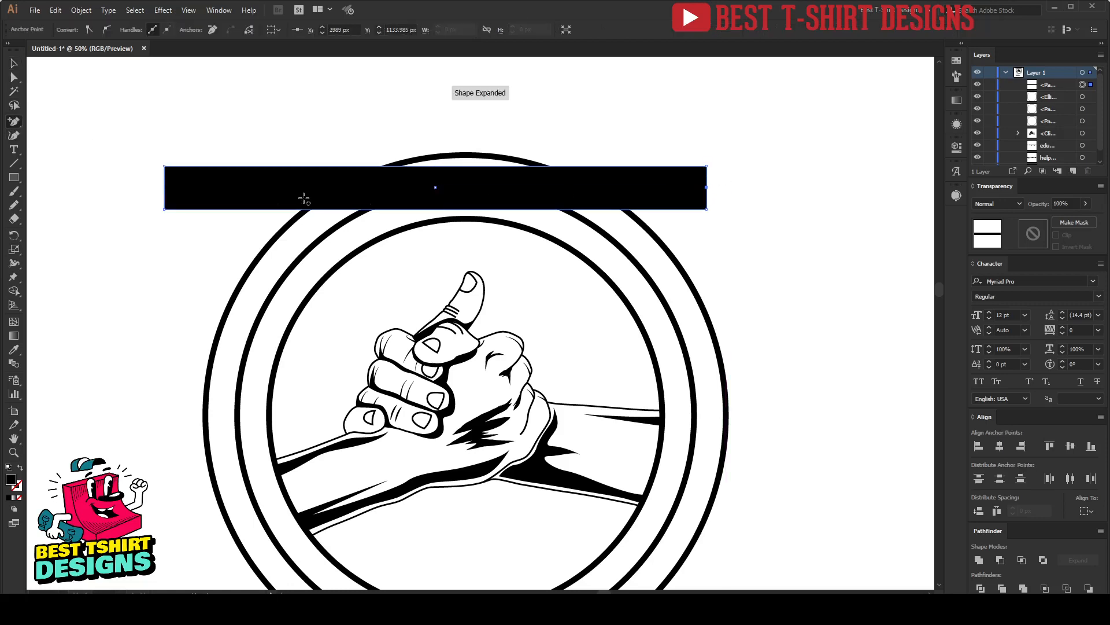
click(163, 187)
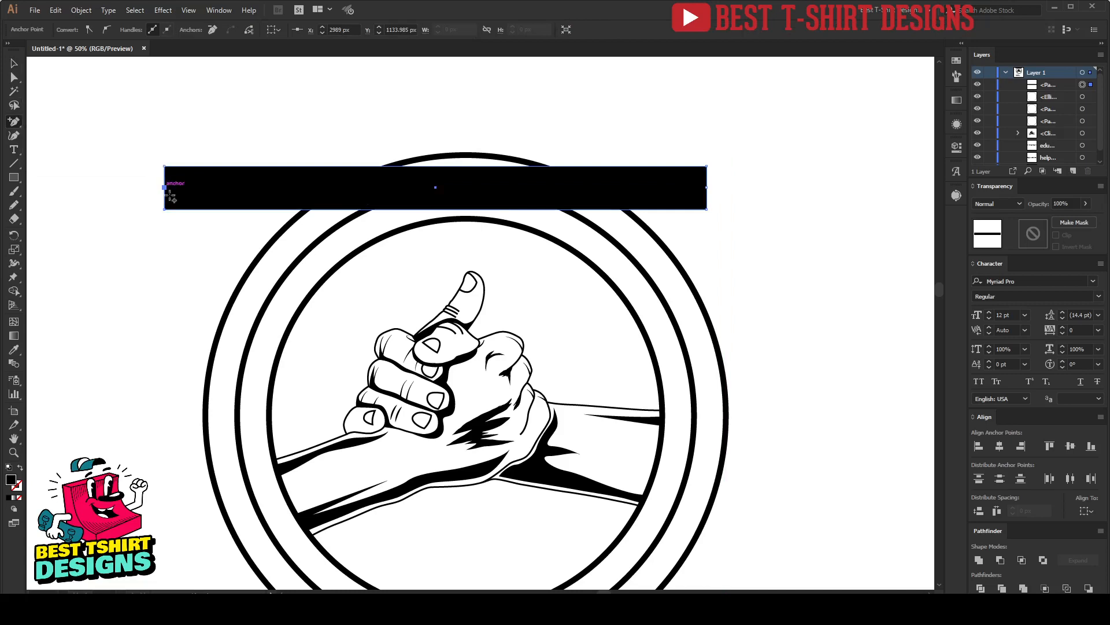
Move the two midpoint anchors of the black bar inward about 40 px each to form notched ribbon ends
key(a)
drag(695, 192, 695, 192)
key(shift+Left)
key(shift+Left)
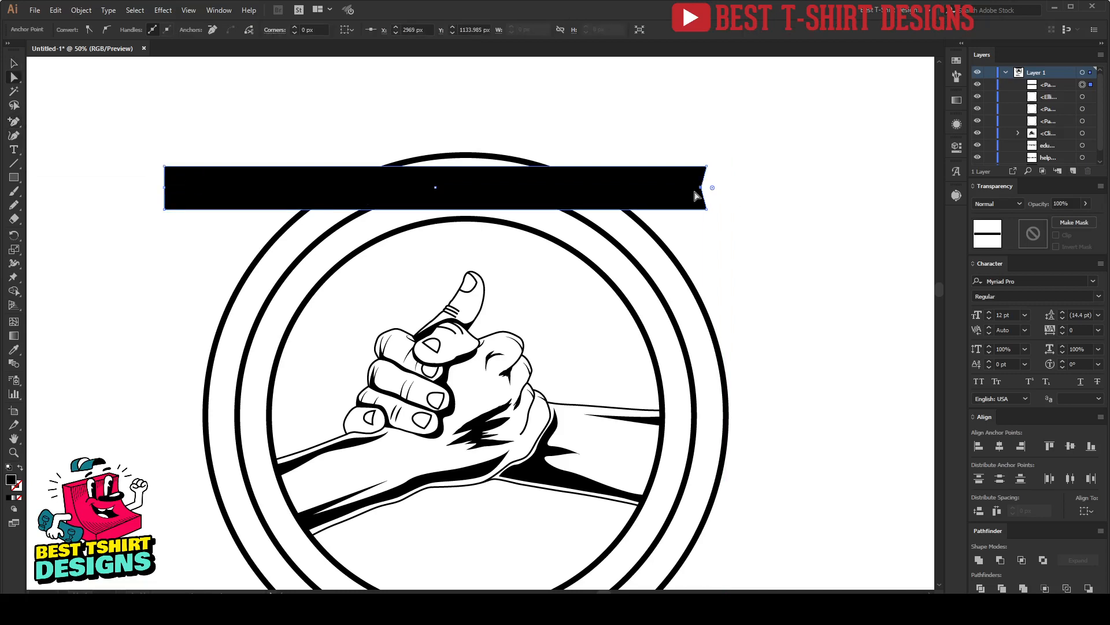
key(shift+Left)
key(shift+Left)
drag(148, 181, 180, 200)
key(shift+Right)
key(shift+Right)
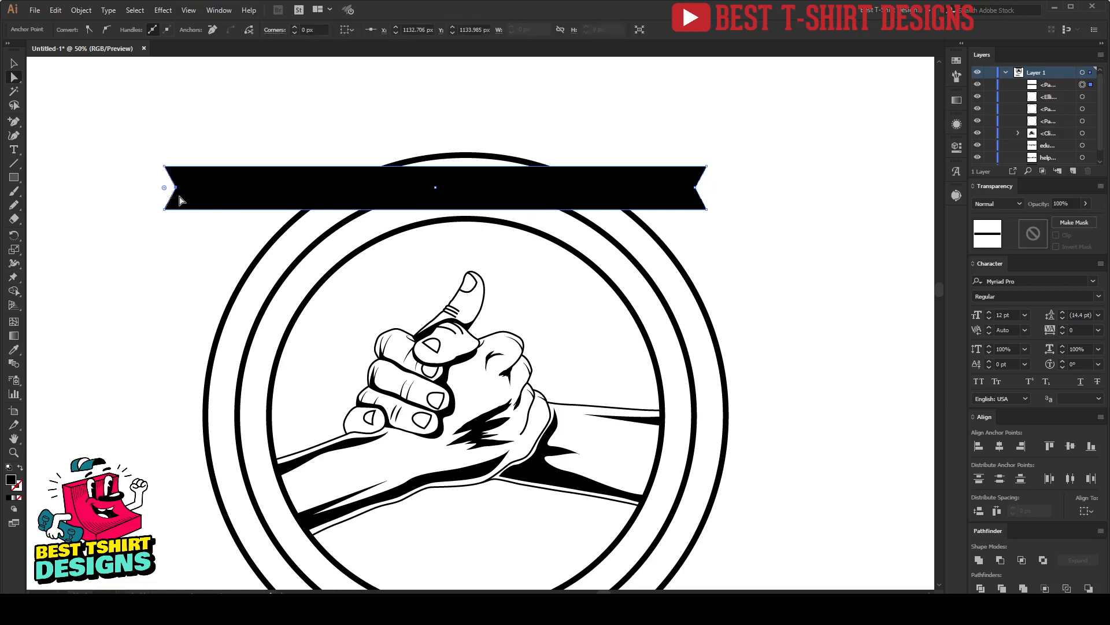
Move the notched right end of the black ribbon inward to shorten the ribbon to about 1716 px wide
key(v)
click(699, 228)
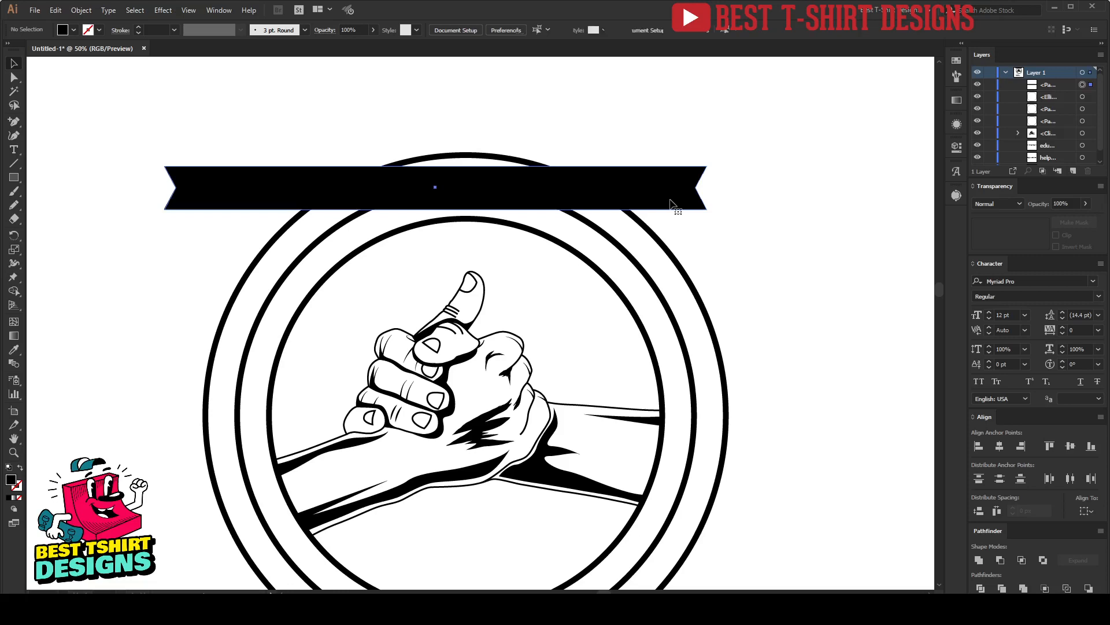
click(676, 203)
key(a)
drag(734, 159, 682, 227)
key(shift+Left)
key(shift+Left)
key(shift+Left)
key(shift+Left)
key(shift+Left)
key(shift+Left)
key(shift+Left)
key(shift+Left)
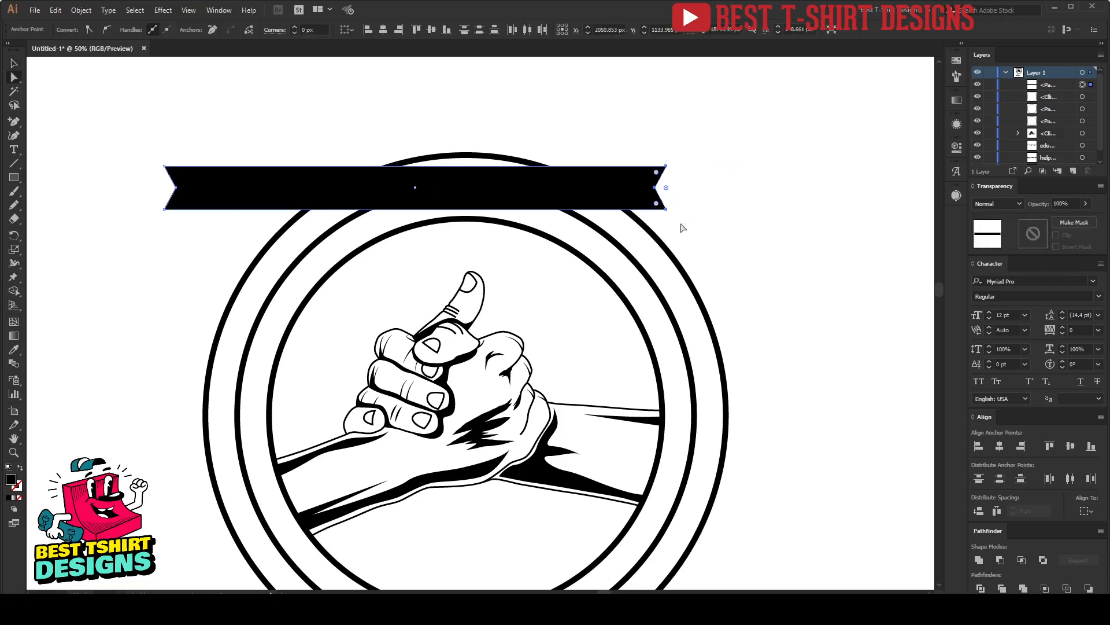
Shift the shortened black ribbon to the right so it sits roughly centred over the rings
key(v)
click(721, 210)
drag(622, 188, 666, 187)
Create a new art brush from the black ribbon with the default options
click(959, 74)
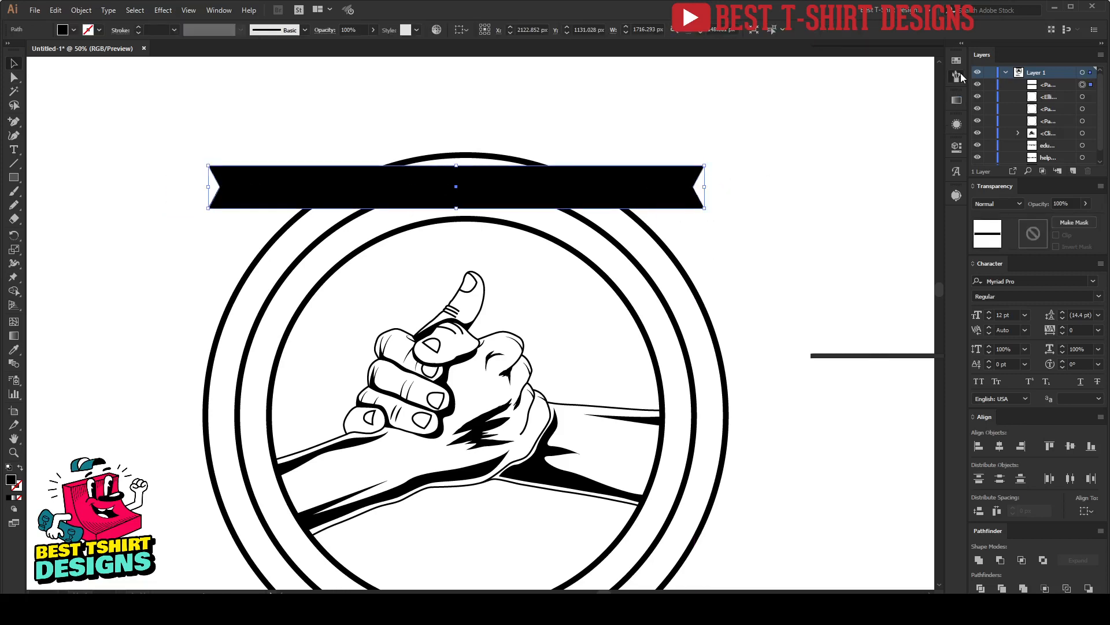
click(910, 348)
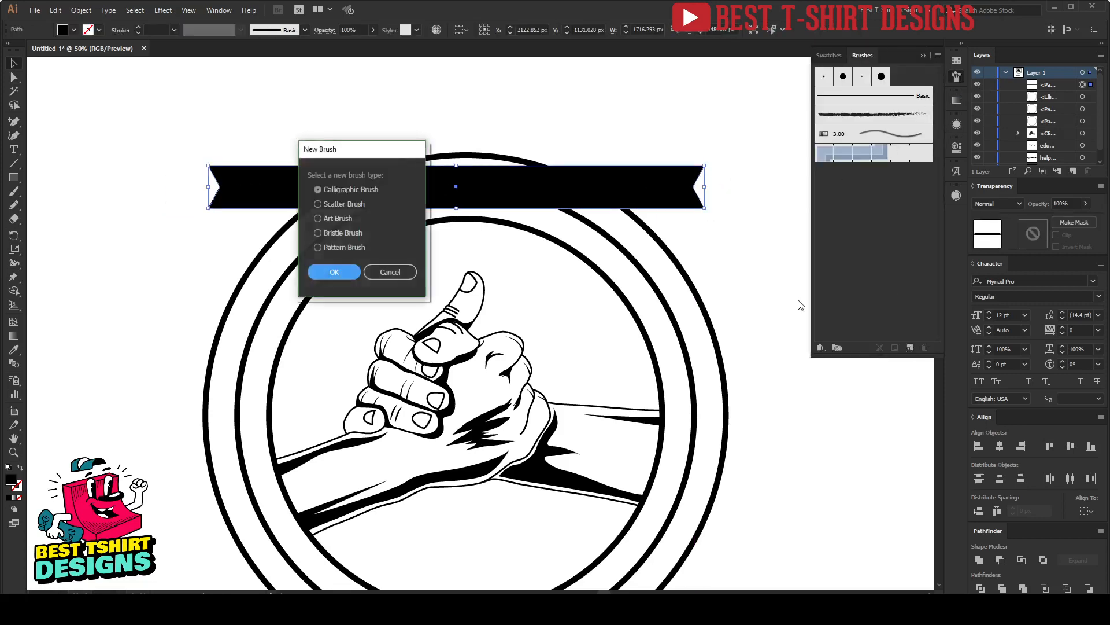
click(336, 220)
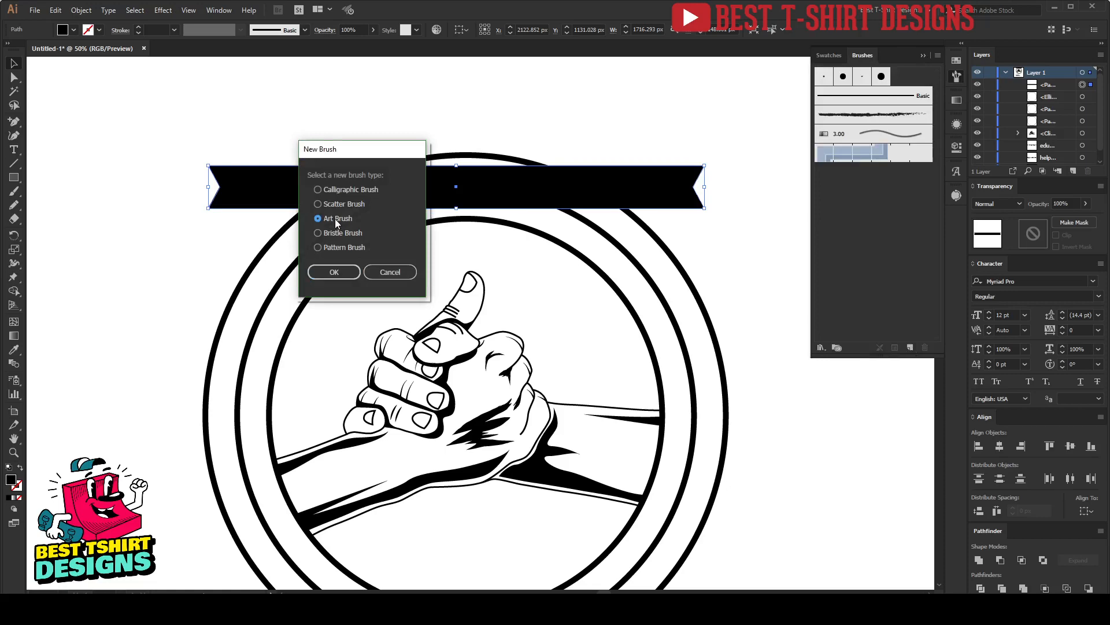
click(331, 271)
click(556, 432)
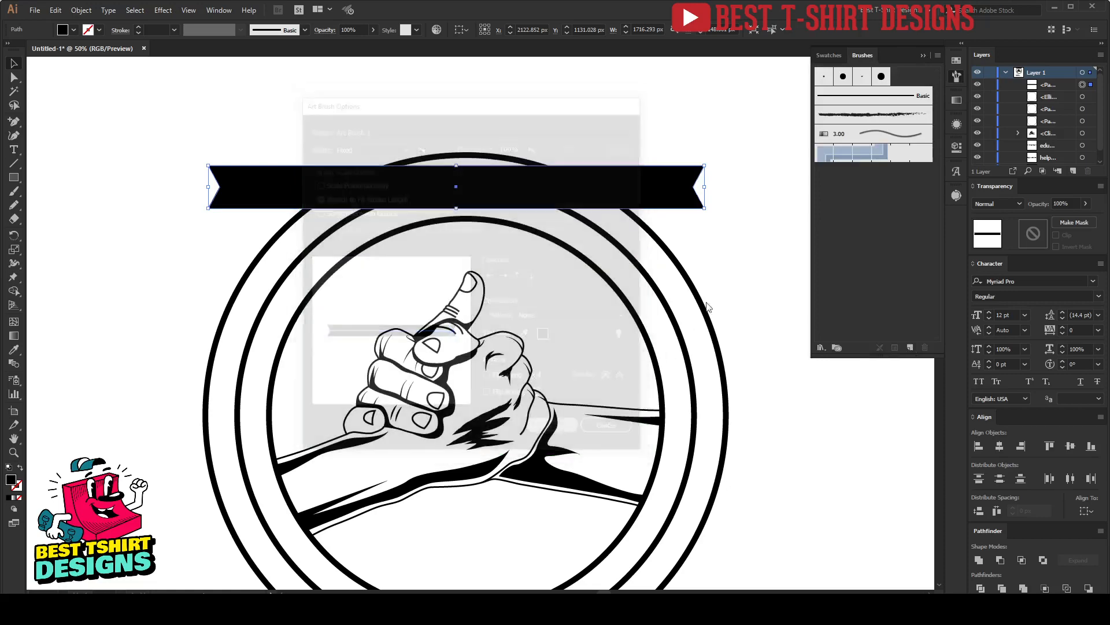
Move the black ribbon up into the empty space above the rings
key(ctrl+minus)
key(ctrl+minus)
drag(606, 132, 608, 124)
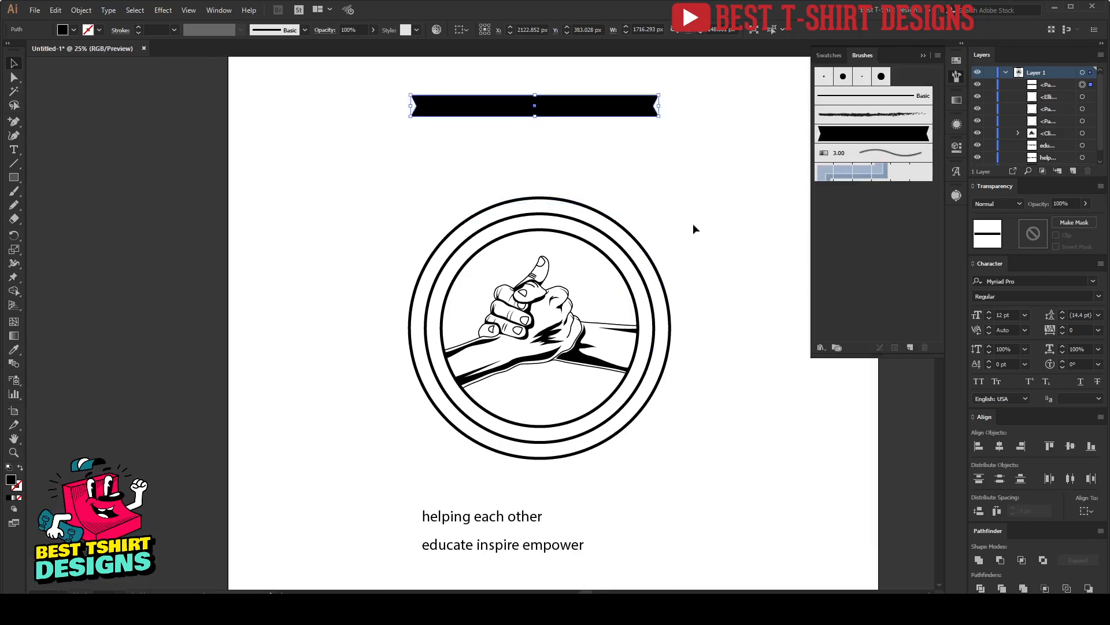
Delete the loose "helping each other" text line below the rings
click(599, 491)
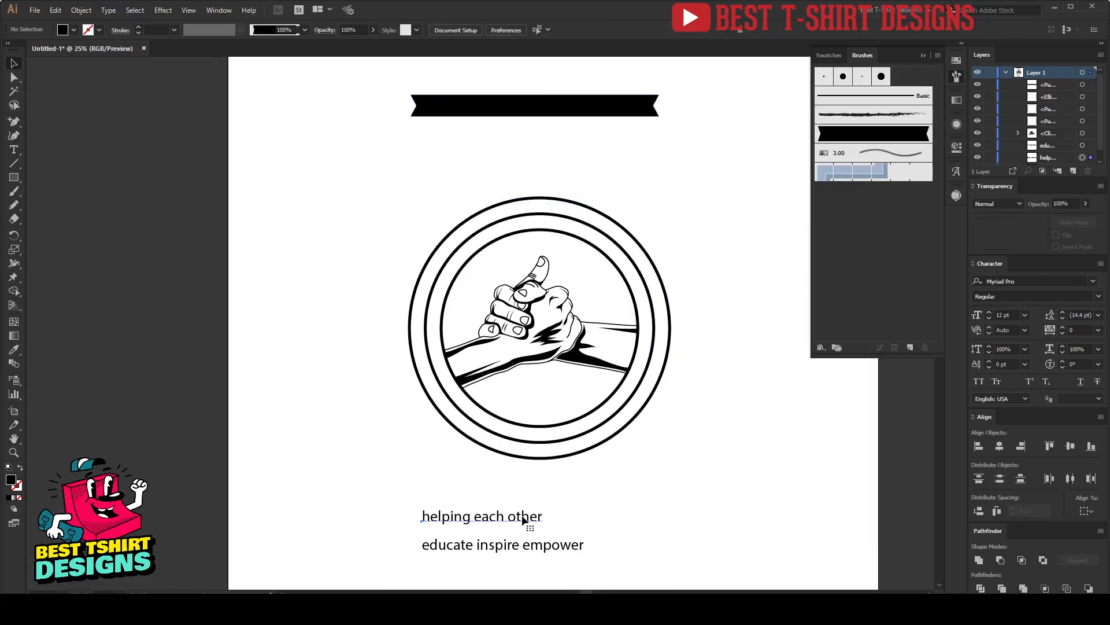
click(523, 518)
key(Delete)
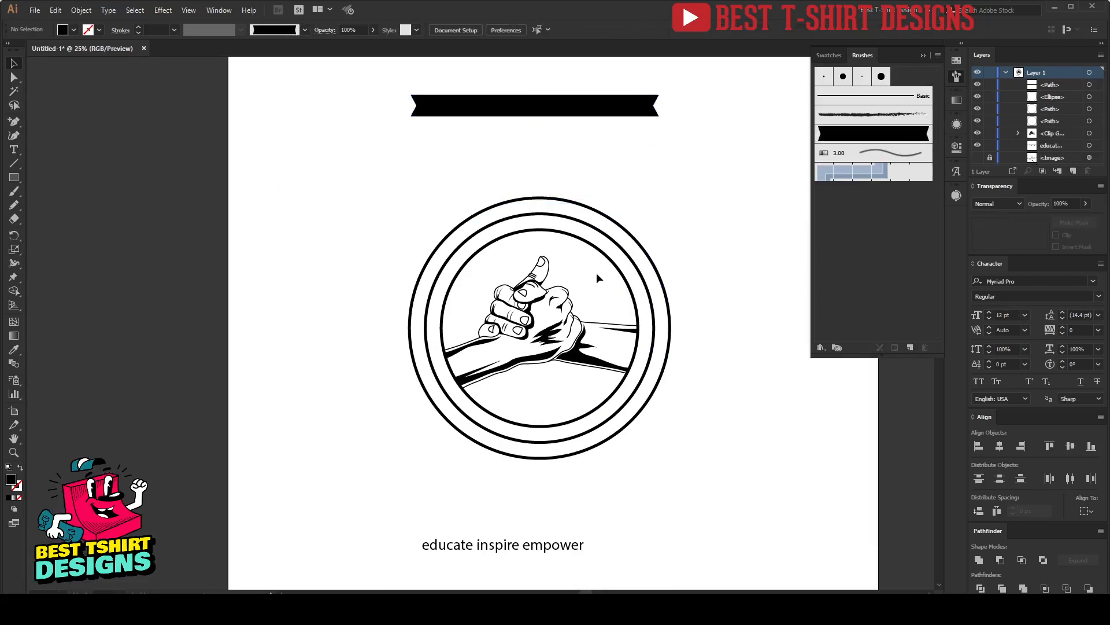
Convert the middle circle into a type path starting at its left anchor, with the text "helping each other"
scroll(597, 266, up, 1)
click(599, 220)
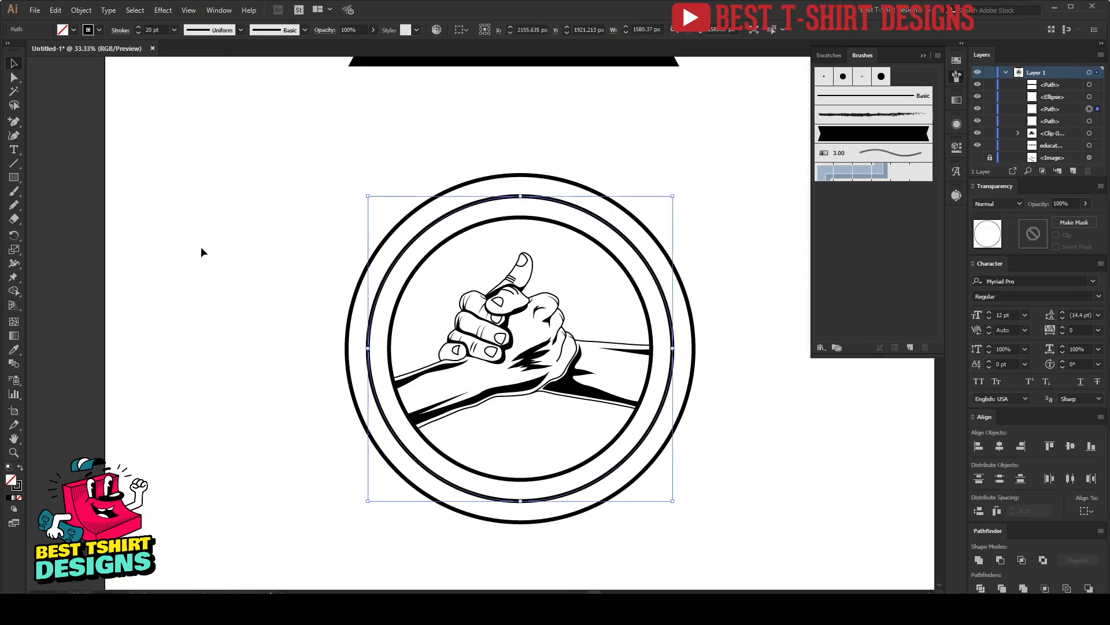
click(20, 150)
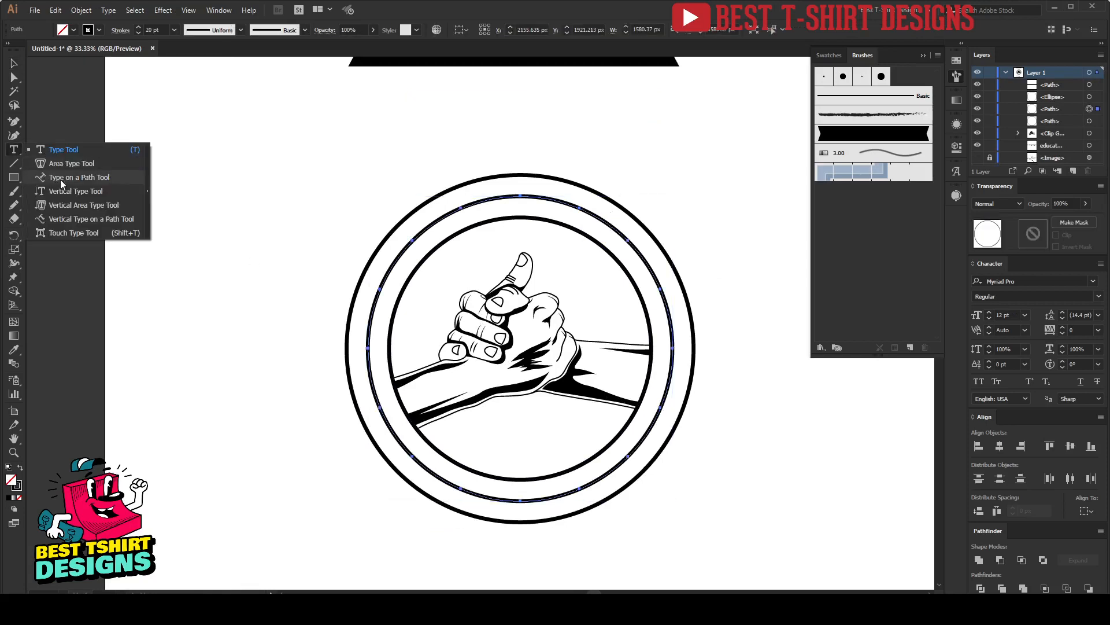
click(61, 178)
click(367, 347)
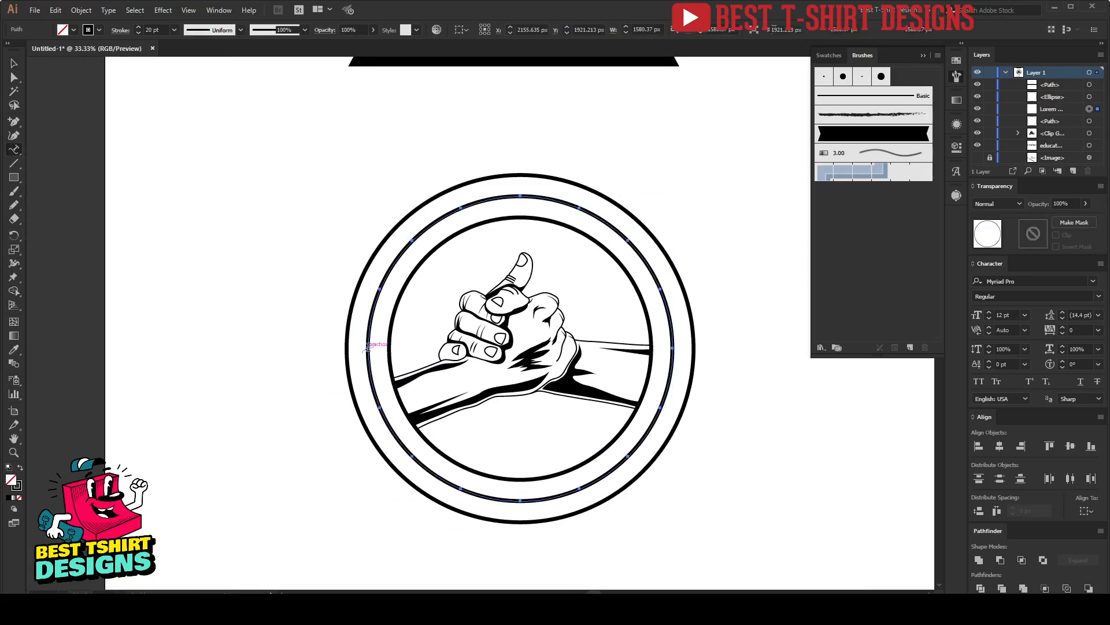
text(helping each other)
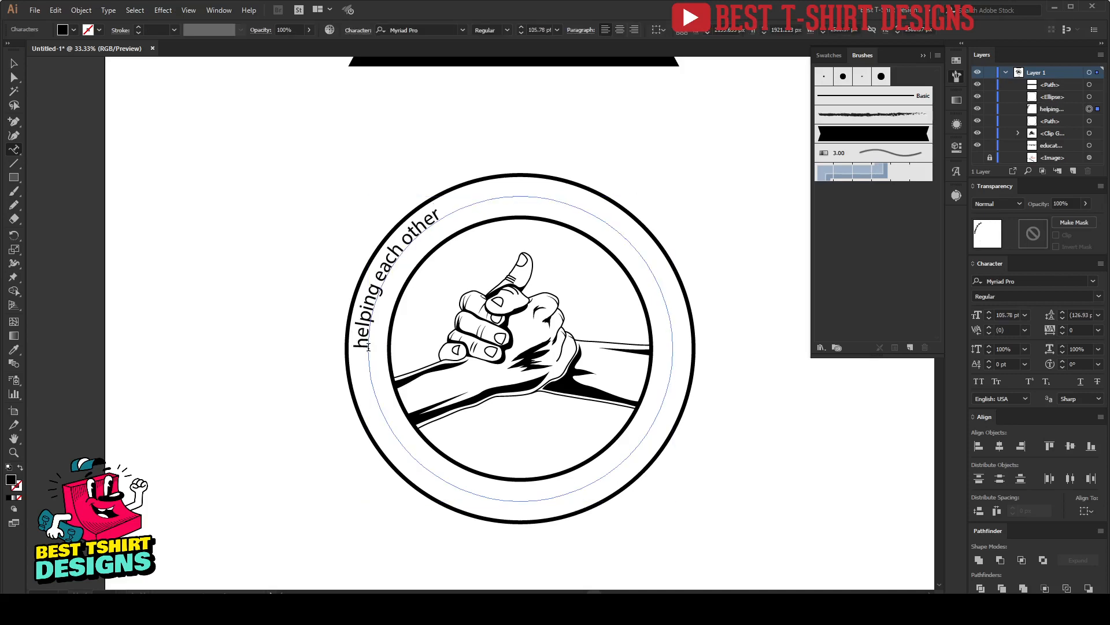
click(14, 67)
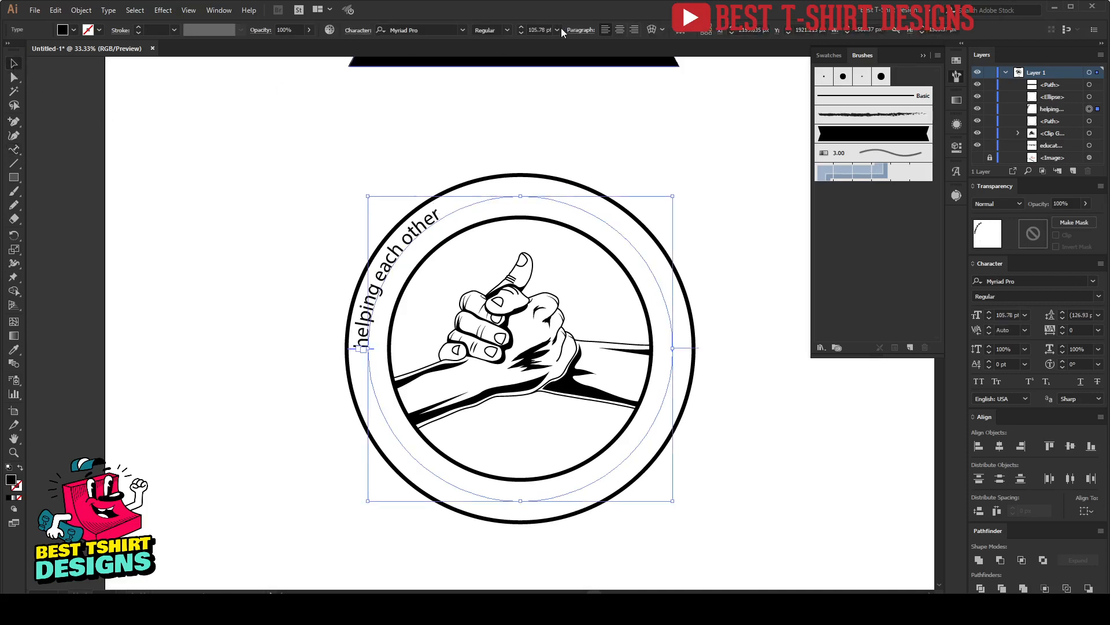
Format the circular text as 130 pt Bambi Bold in all caps
scroll(544, 28, up, 3)
right_click(452, 203)
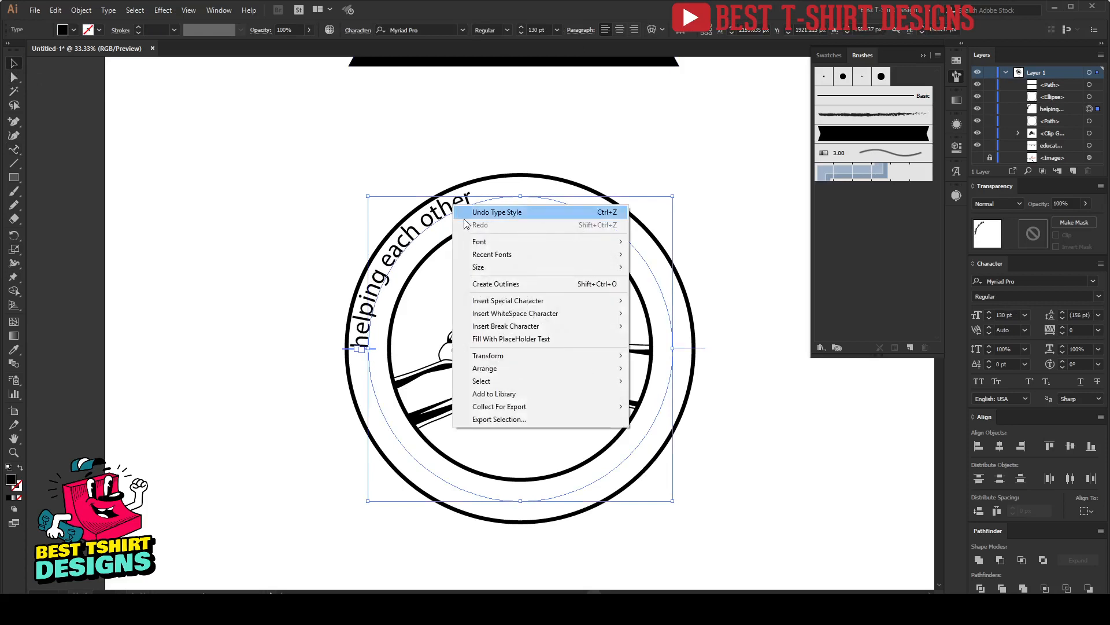
mouse_move(494, 255)
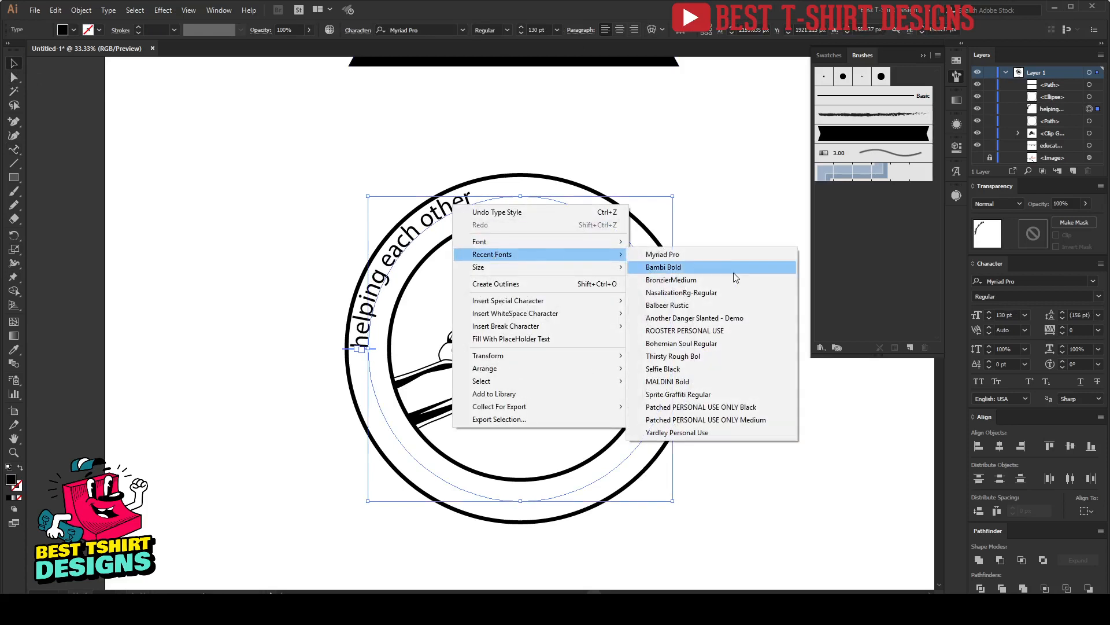
click(683, 267)
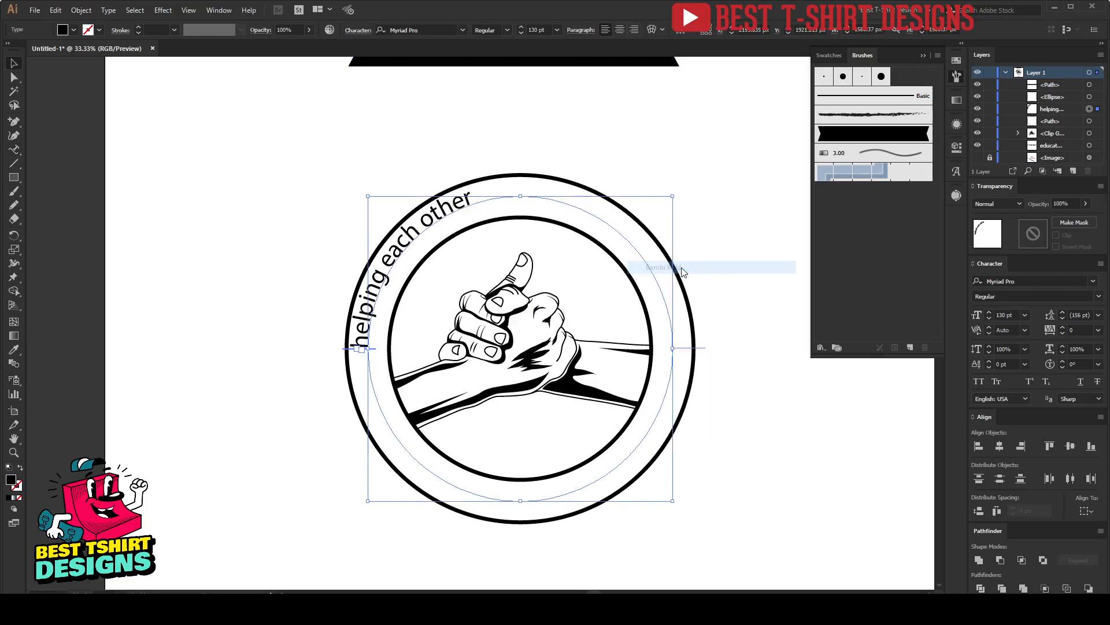
click(979, 382)
scroll(547, 273, up, 1)
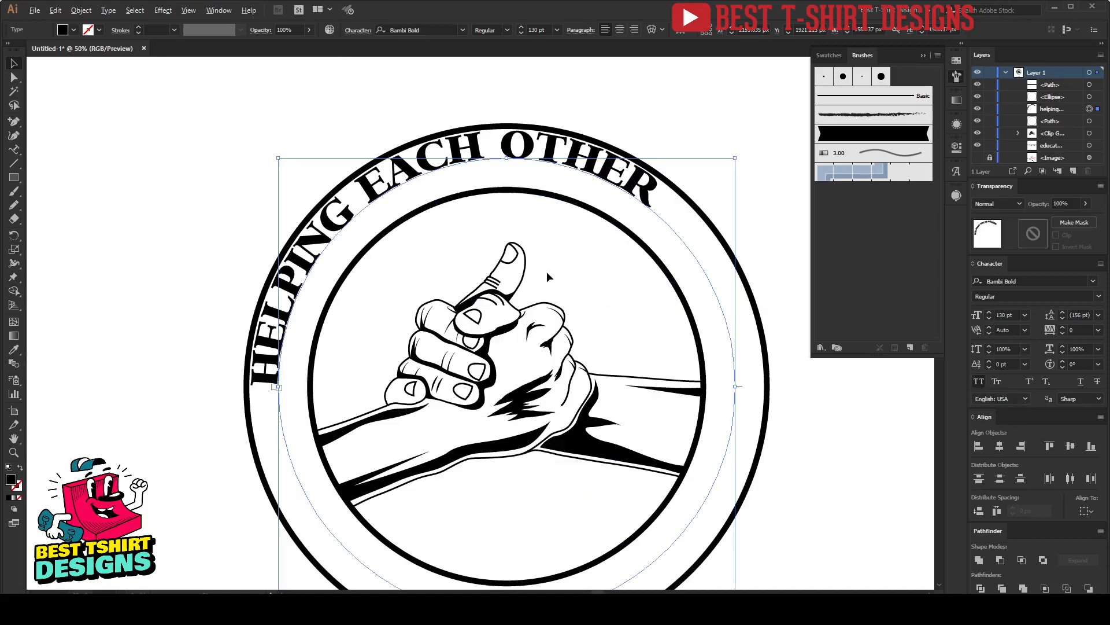
Change the circular text's font to Balbeer Rustic and its size to 160 pt
scroll(485, 146, down, 1)
right_click(483, 140)
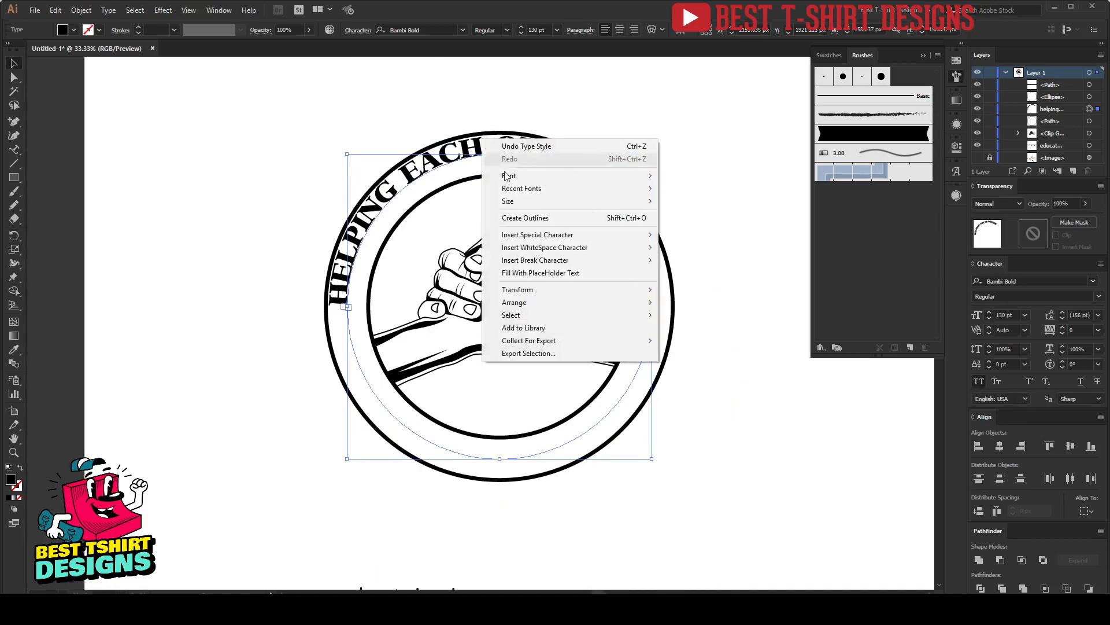
mouse_move(521, 189)
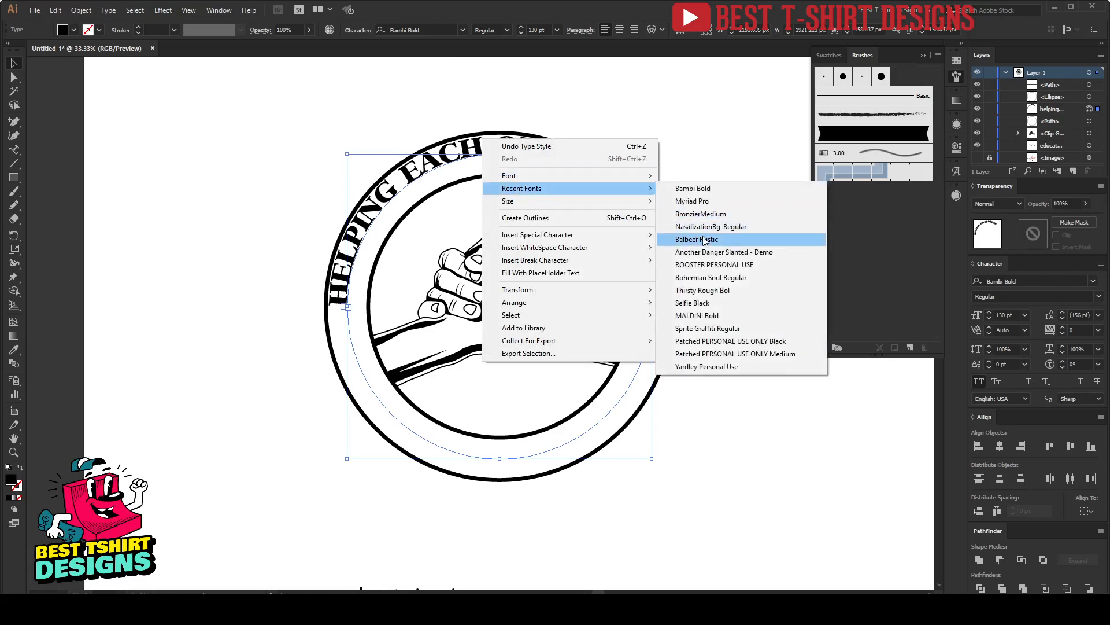
click(702, 241)
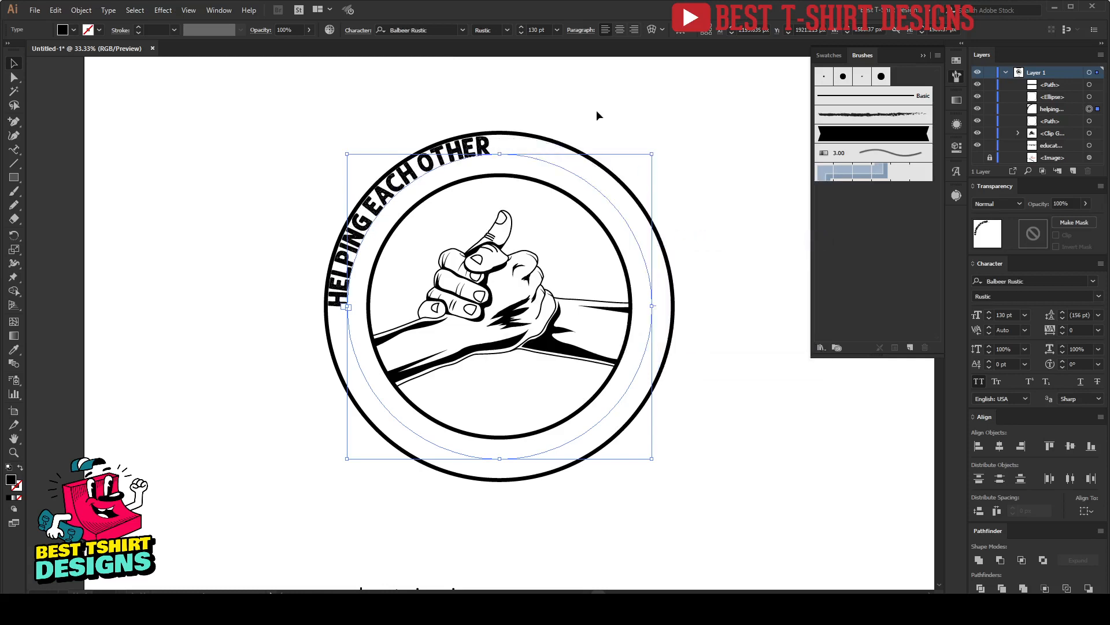
scroll(541, 31, up, 2)
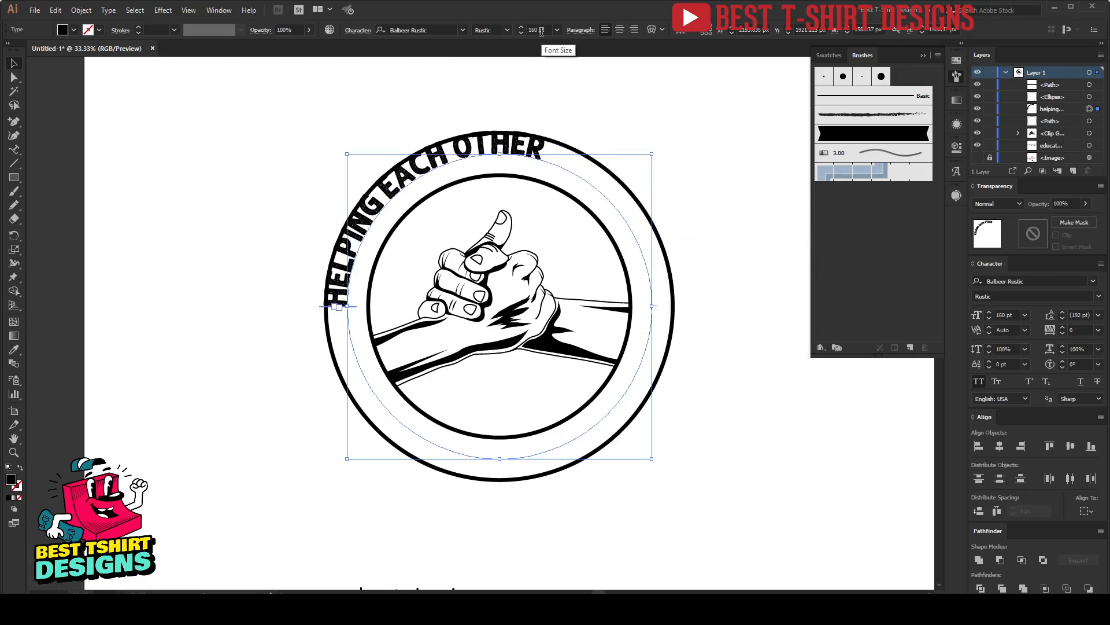
Align the circular text to its path by its centre so it sits midway between the inner and outer rings
click(108, 10)
mouse_move(248, 120)
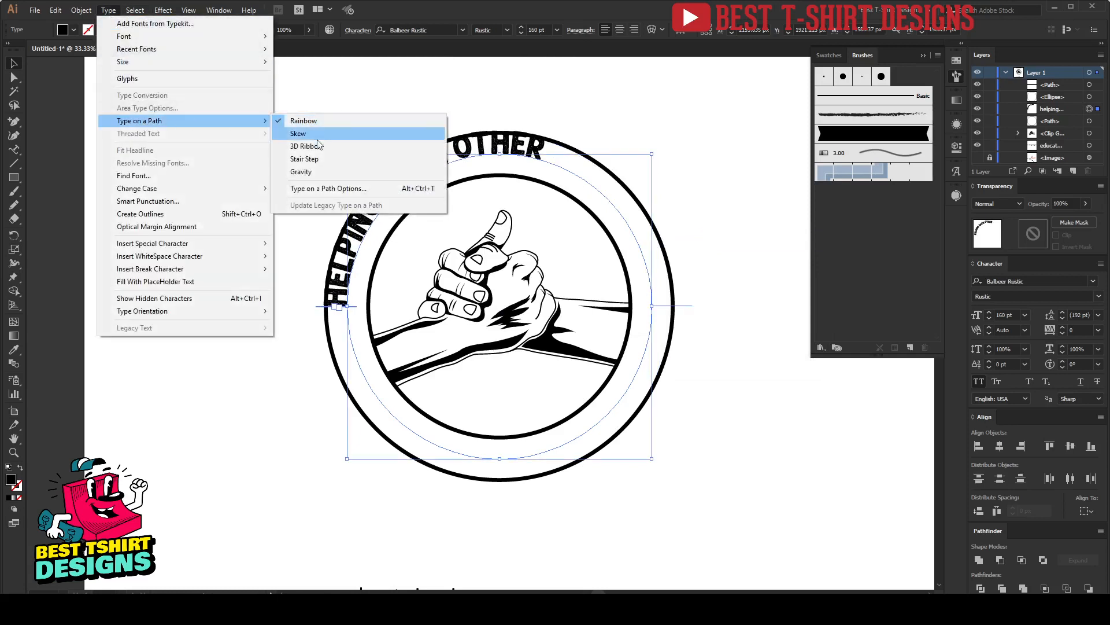
click(324, 189)
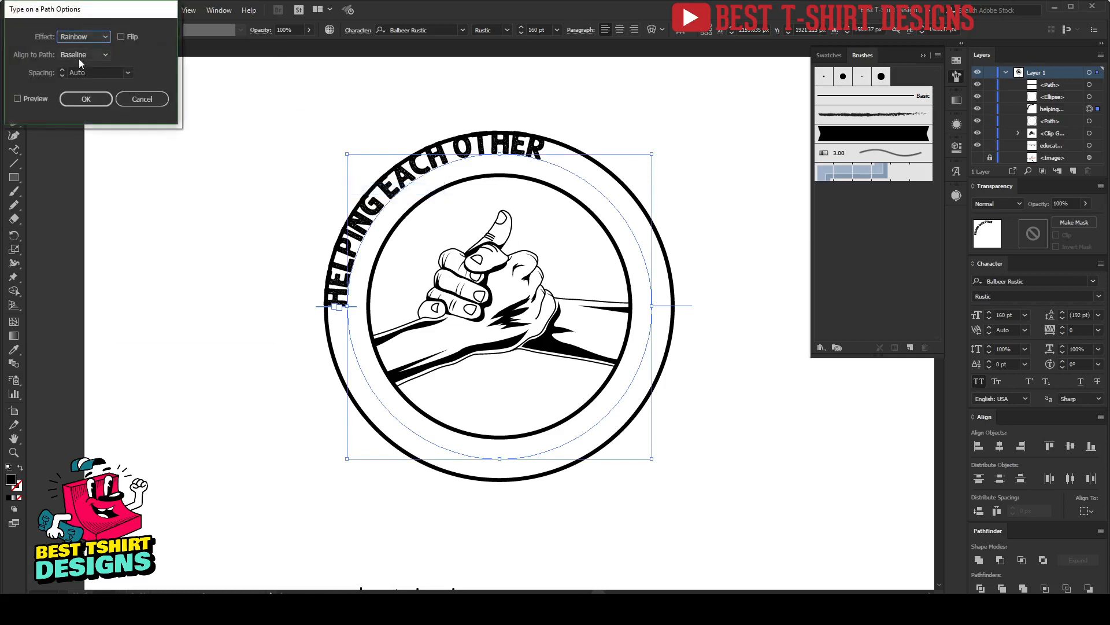
click(79, 58)
click(84, 107)
click(84, 99)
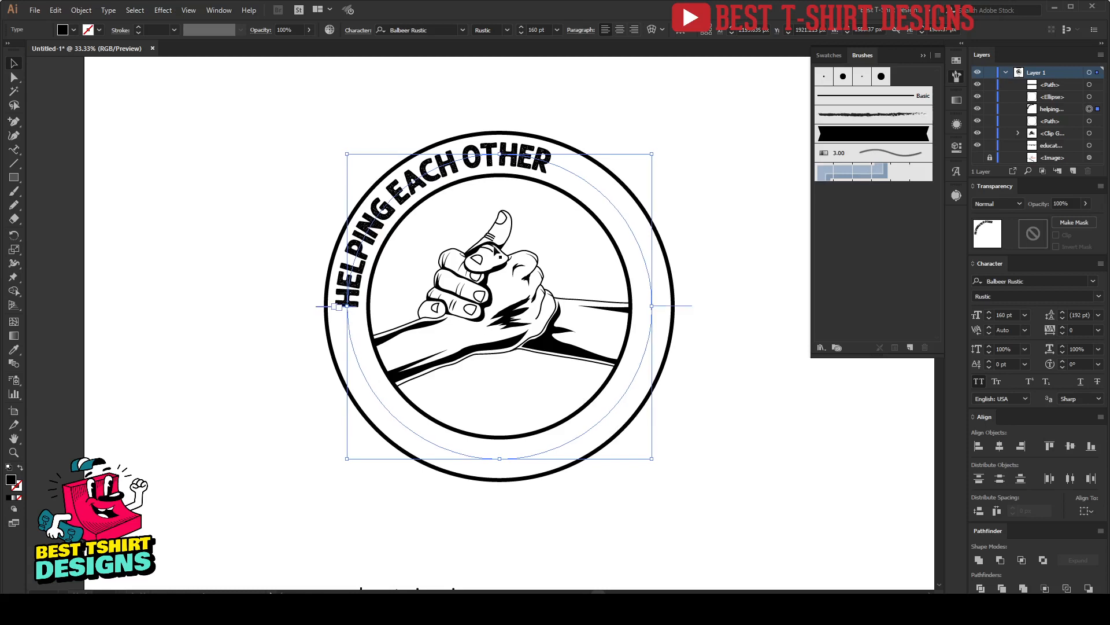
Centre the text's paragraph alignment and adjust its path brackets so HELPING EACH OTHER arches symmetrically over the top
click(619, 29)
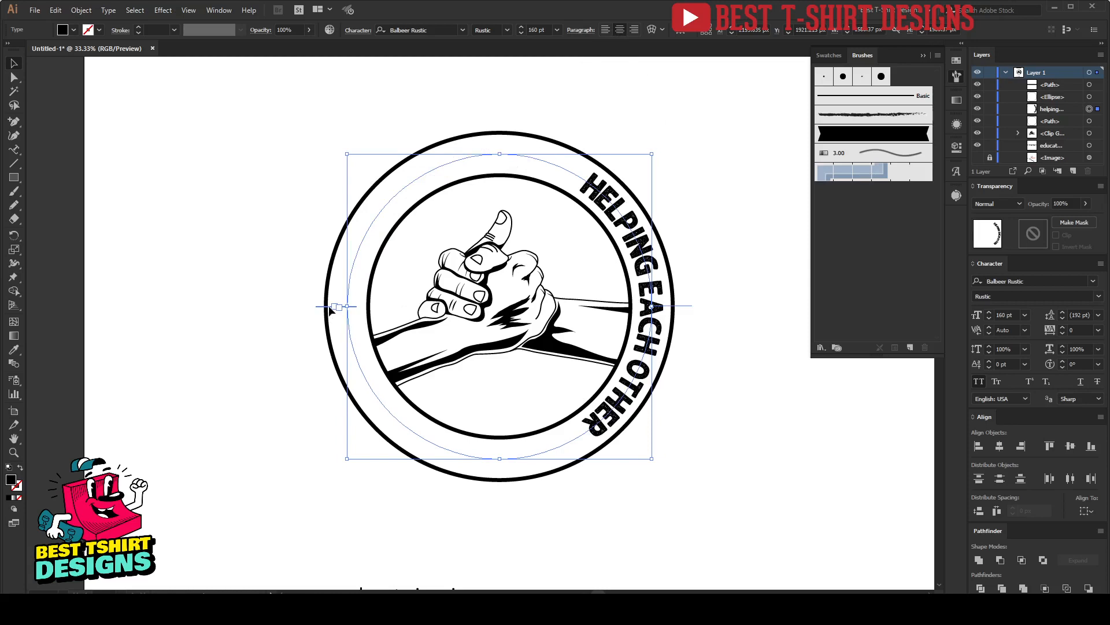
drag(334, 325, 748, 311)
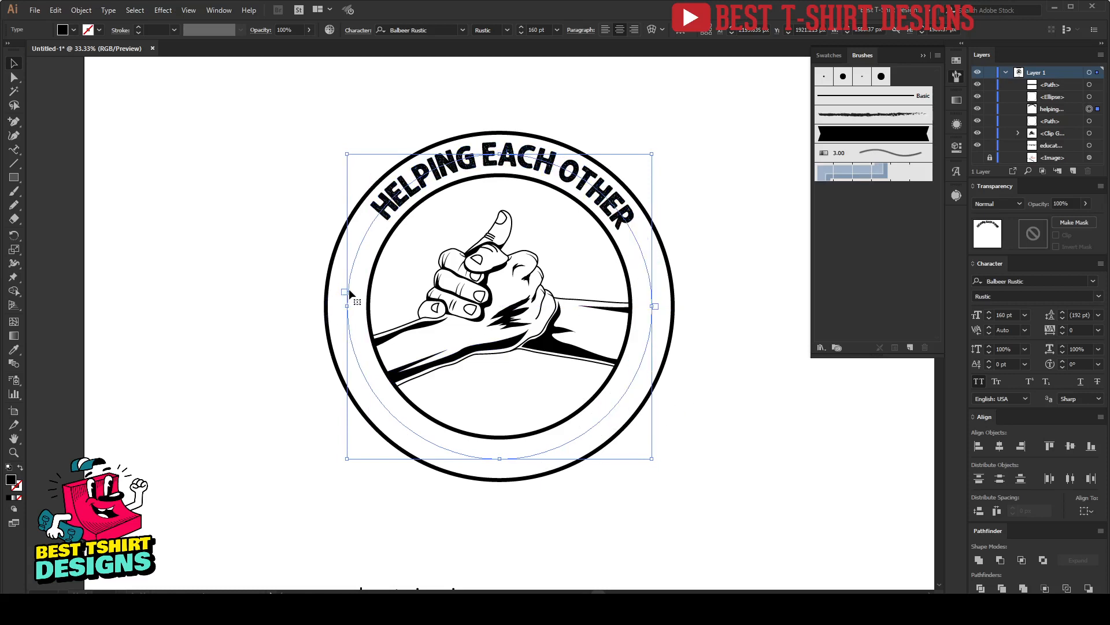
drag(349, 294, 351, 310)
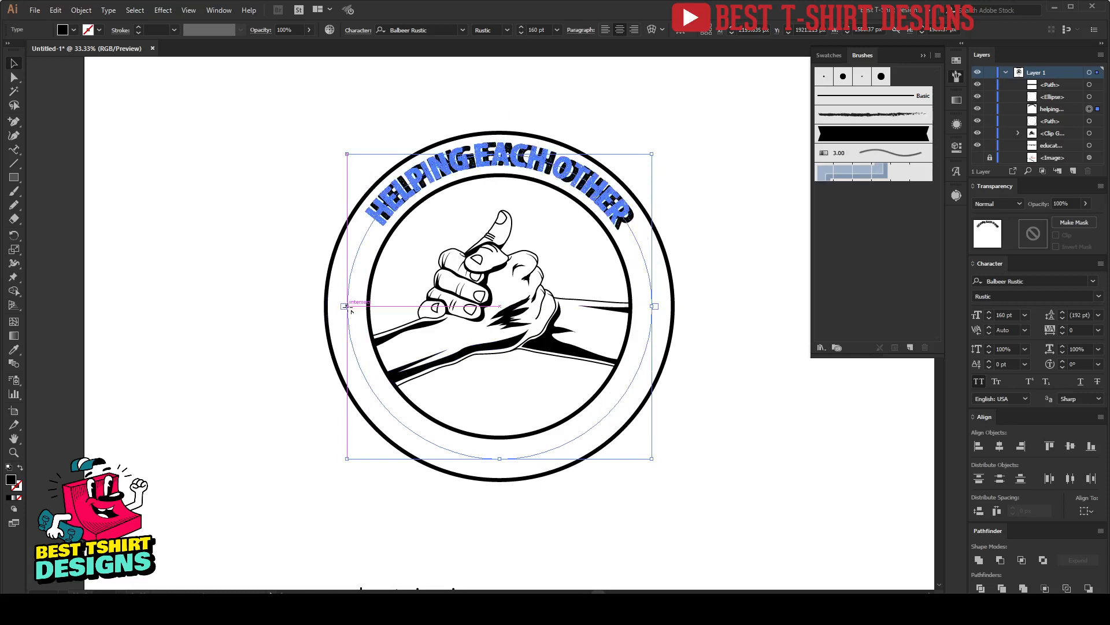
drag(413, 278, 414, 277)
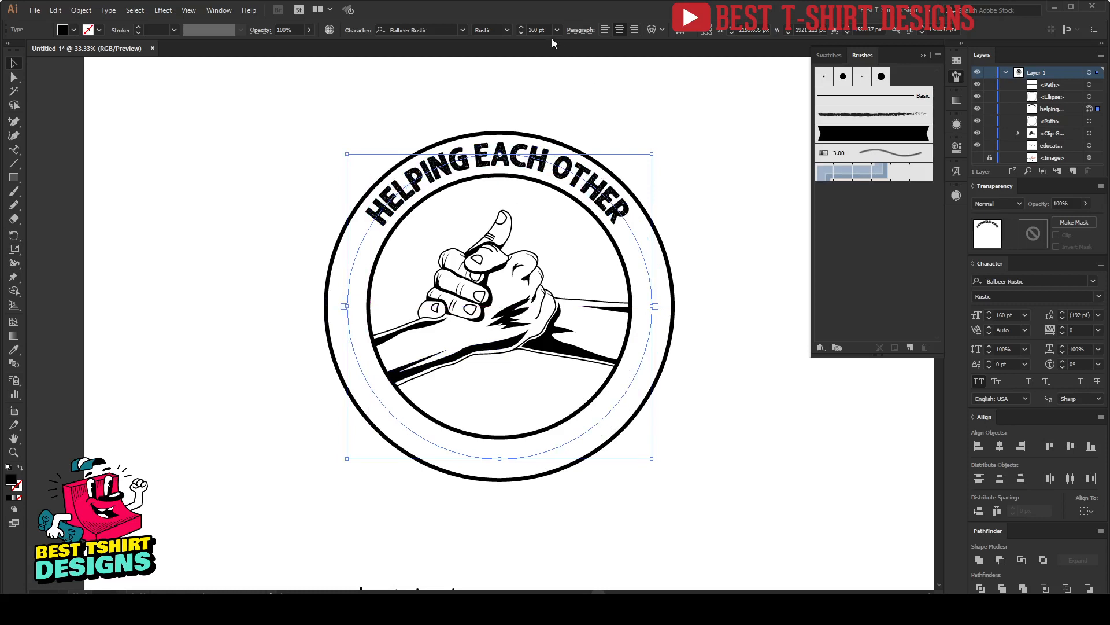
Set the arched text's size to 190 pt and its tracking to 30
scroll(542, 31, up, 2)
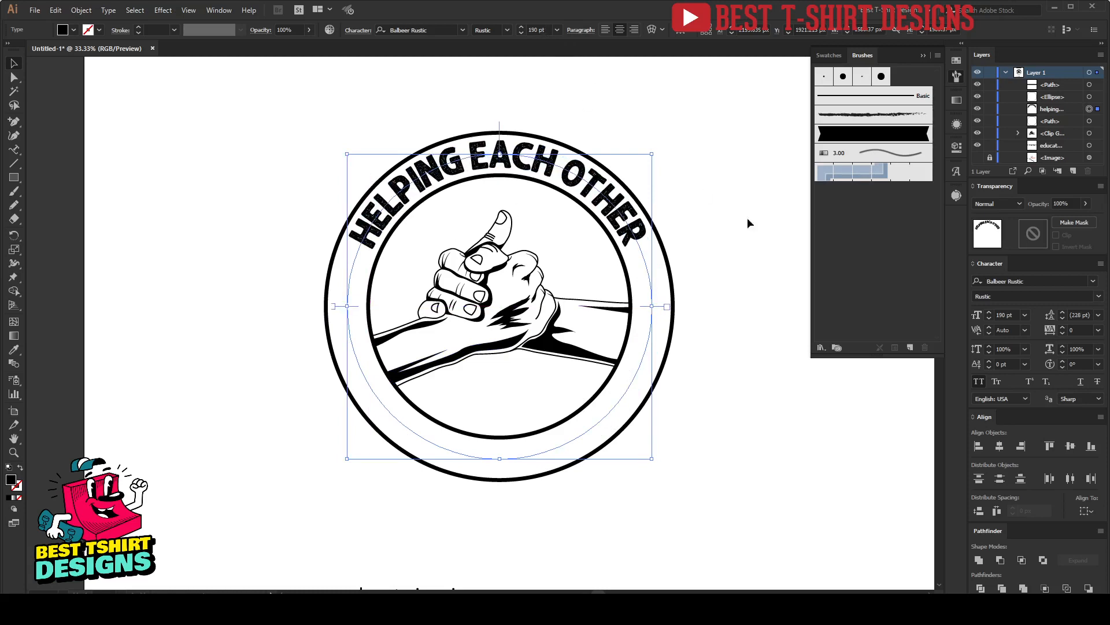
scroll(1073, 331, up, 3)
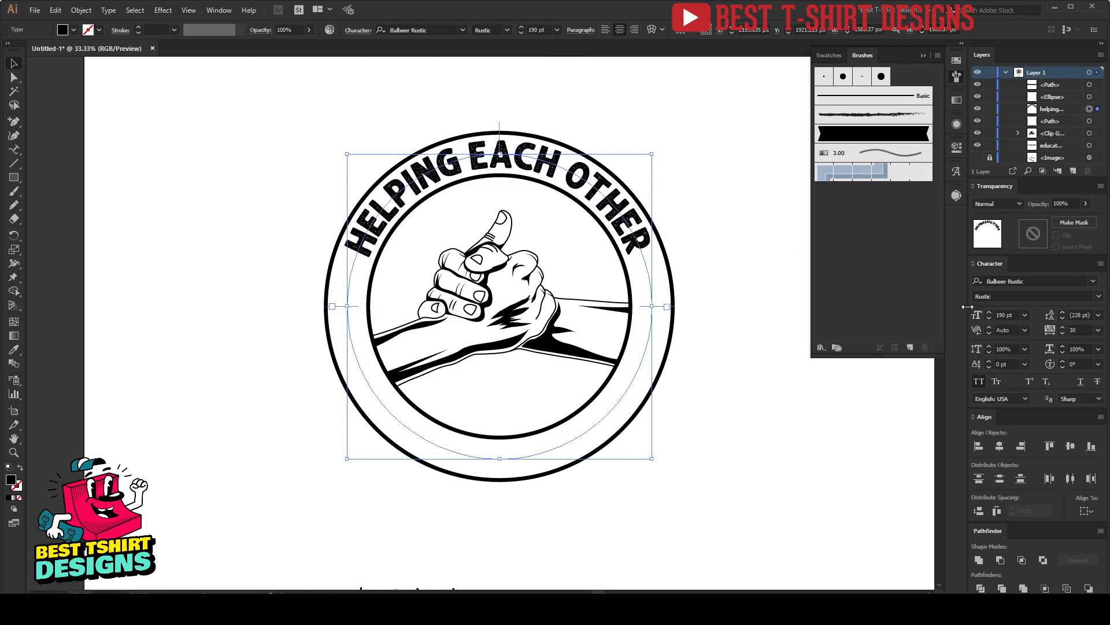
click(679, 121)
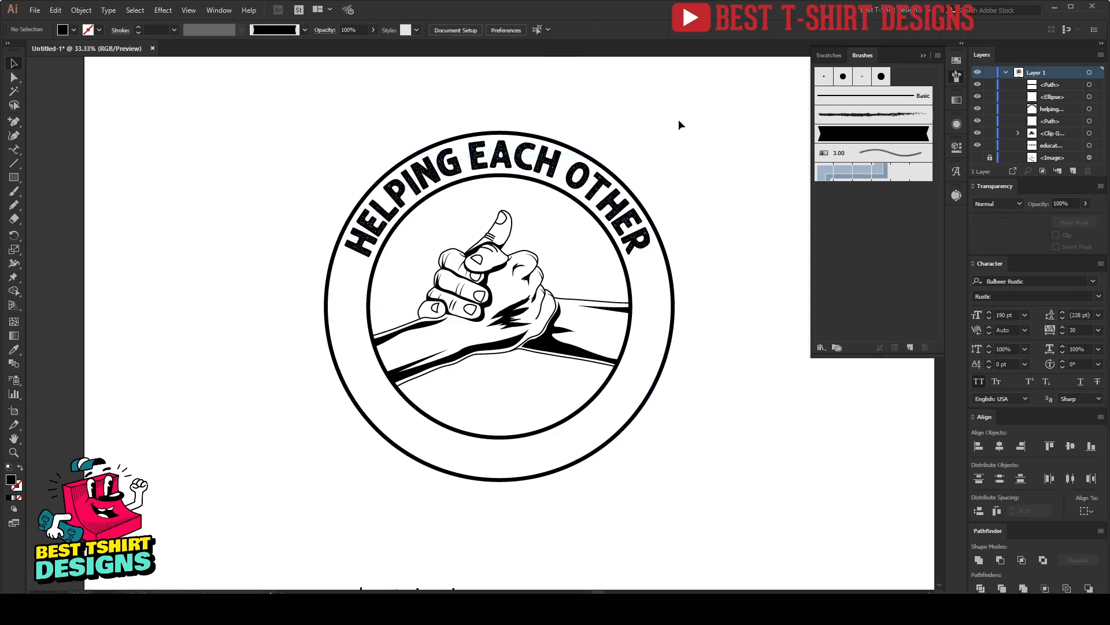
Duplicate the arched HELPING EACH OTHER text in place and flip the copy along its path so it reads upright around the ring's lower half
click(610, 201)
key(ctrl+c)
key(ctrl+f)
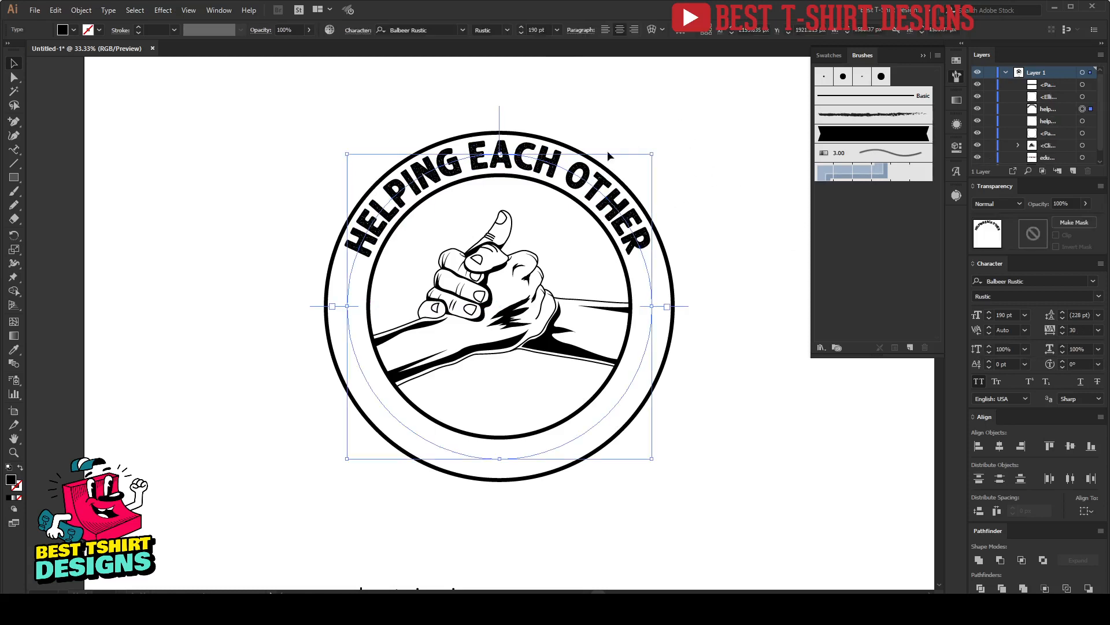
drag(499, 120, 580, 389)
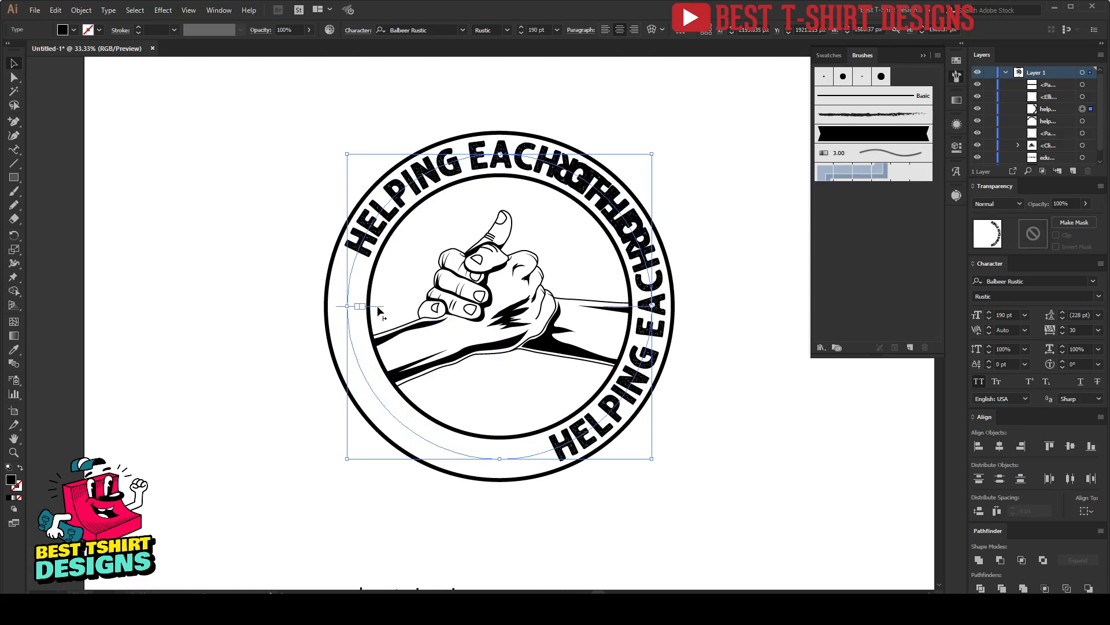
drag(379, 312, 365, 317)
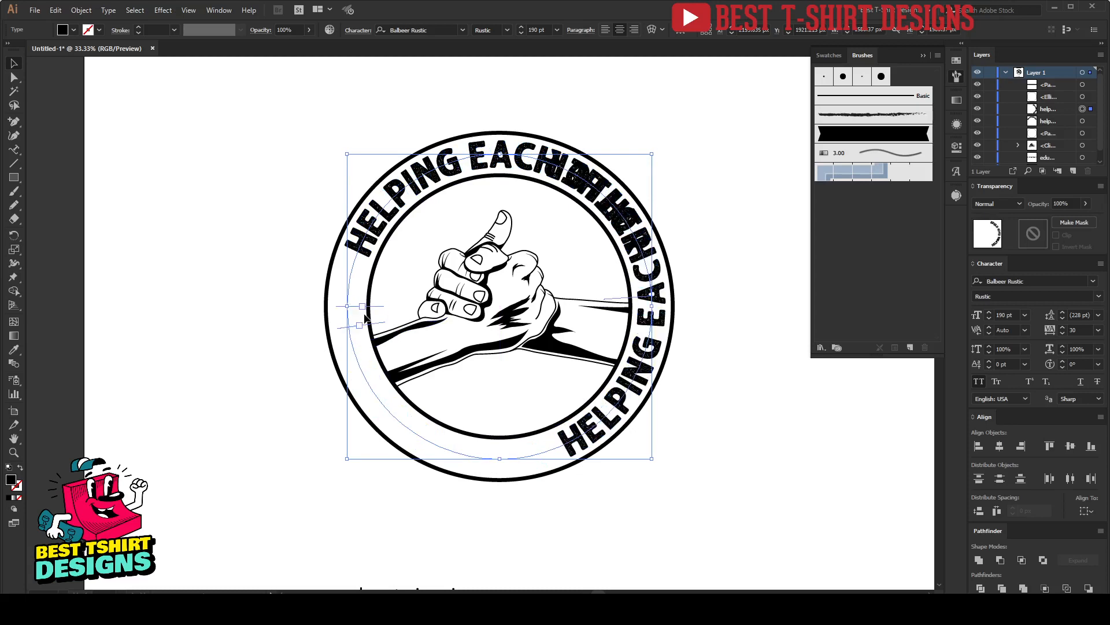
click(362, 310)
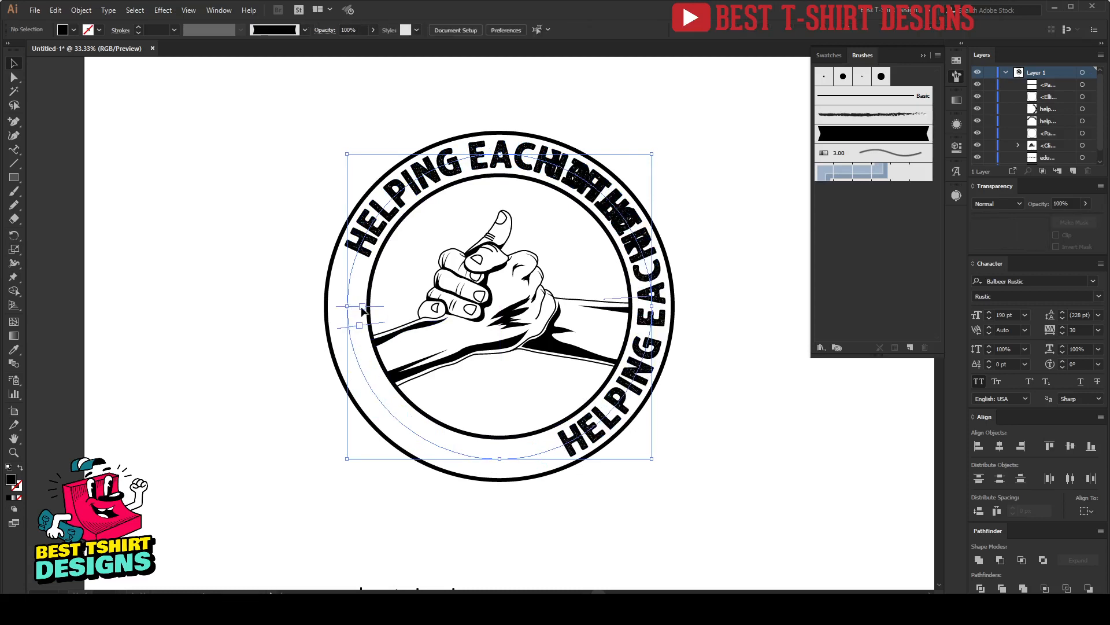
drag(362, 320, 711, 310)
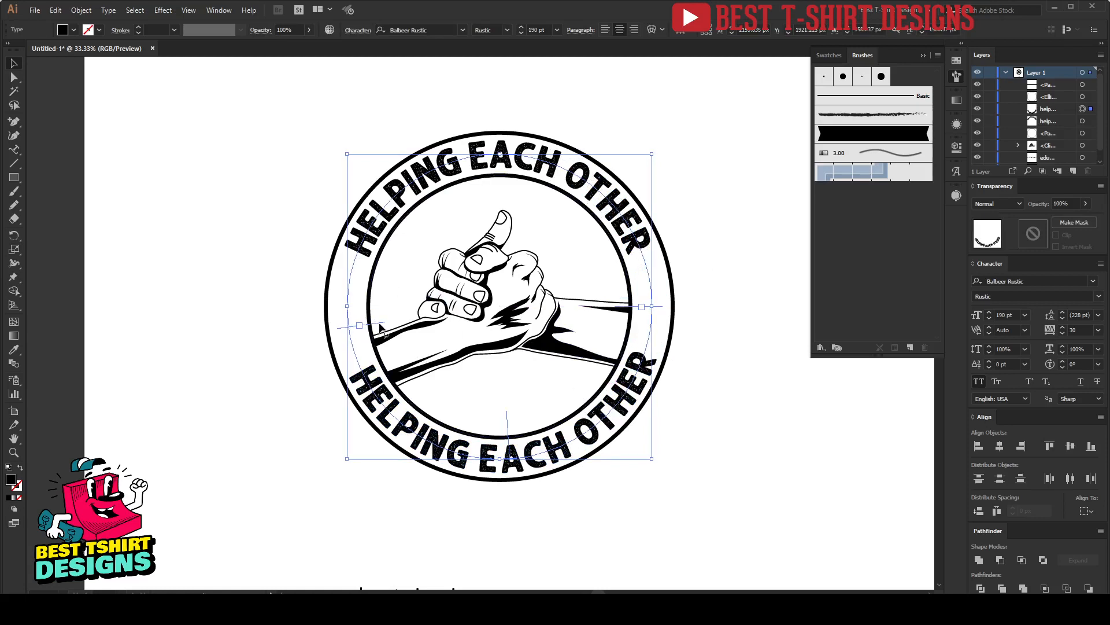
drag(380, 328, 370, 303)
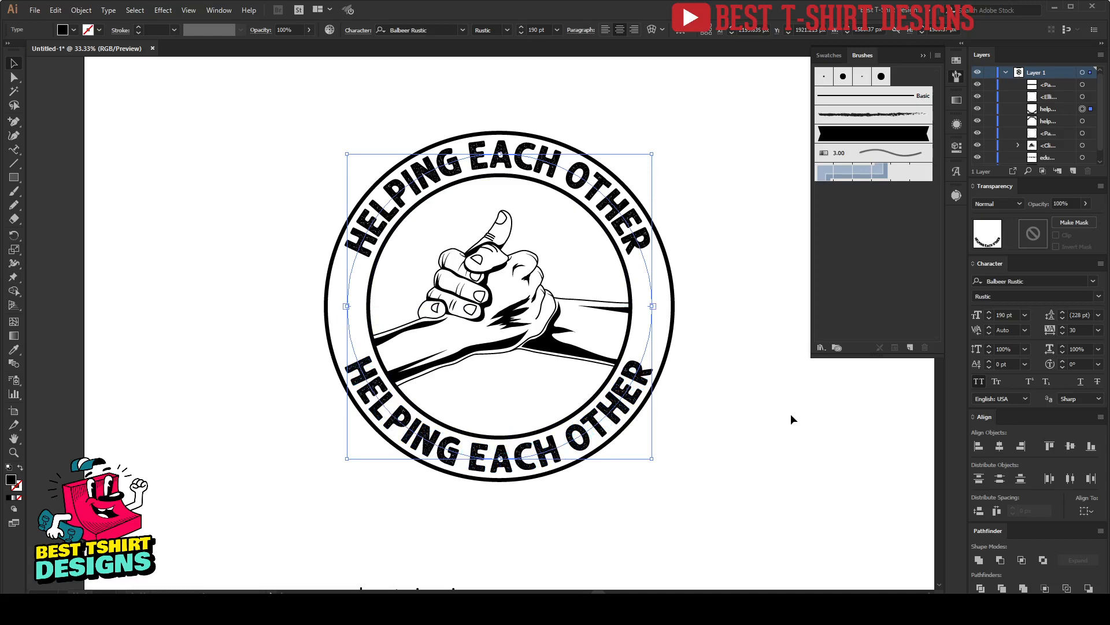
click(743, 414)
Match the straight "educate inspire empower" text to the ring text's Balbeer Rustic style and remove it from below the circle
scroll(583, 321, down, 4)
click(518, 430)
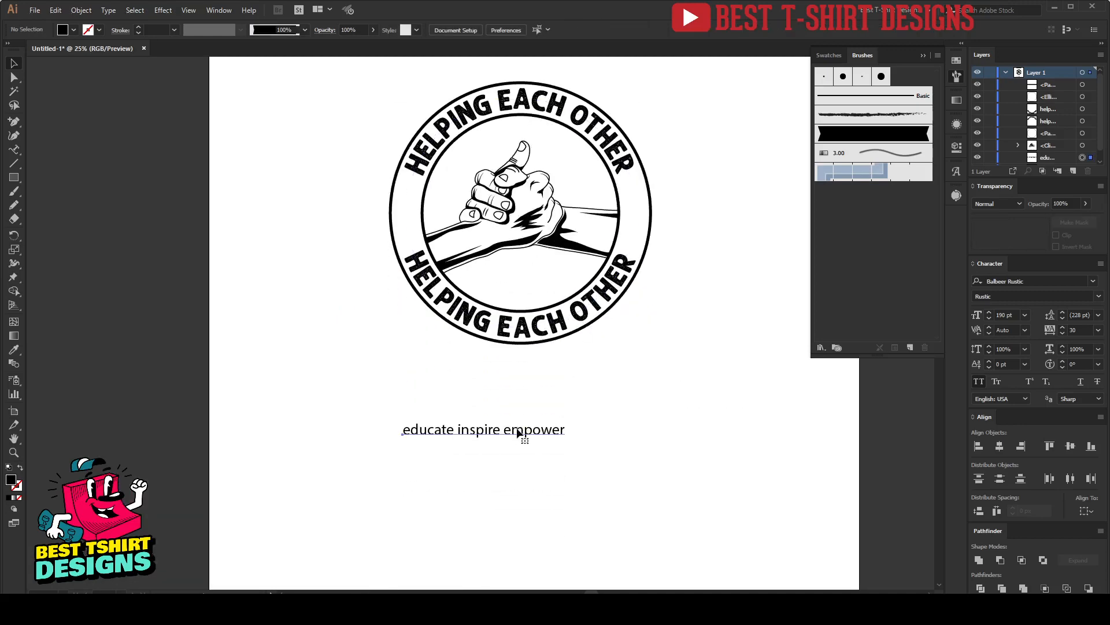
key(i)
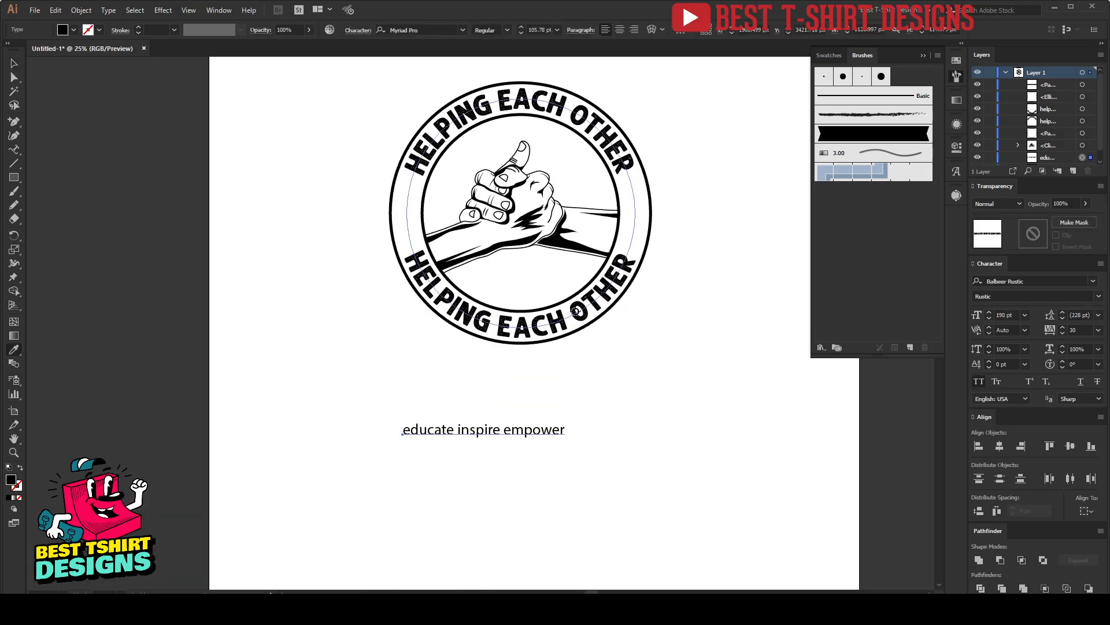
click(576, 316)
key(v)
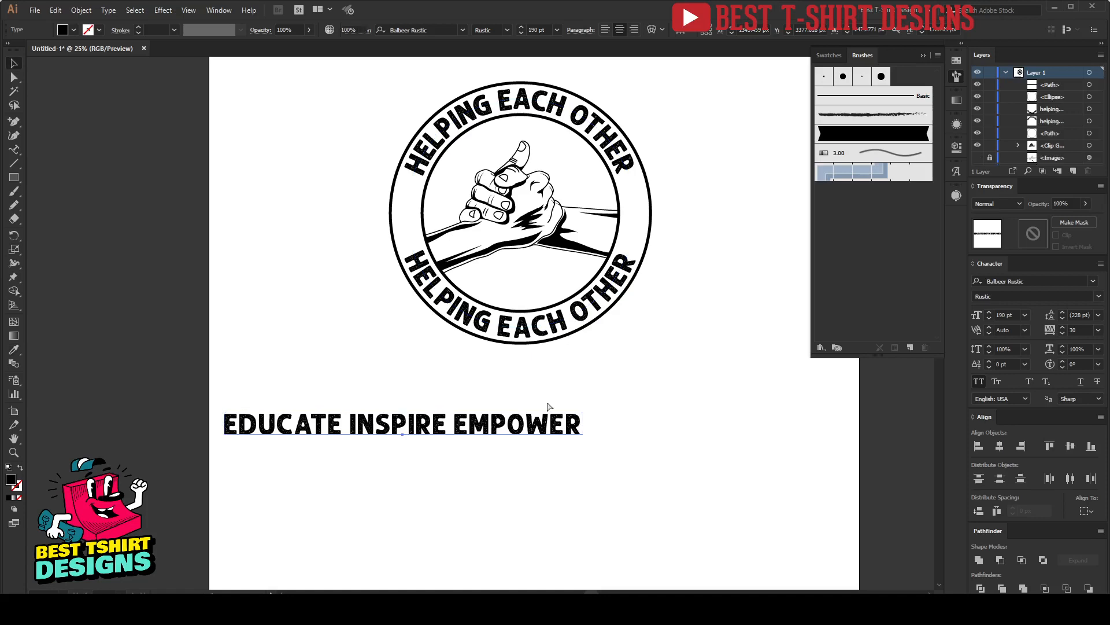
key(Delete)
Replace the wording of the lower arched text with "educate inspire empower"
click(549, 321)
key(t)
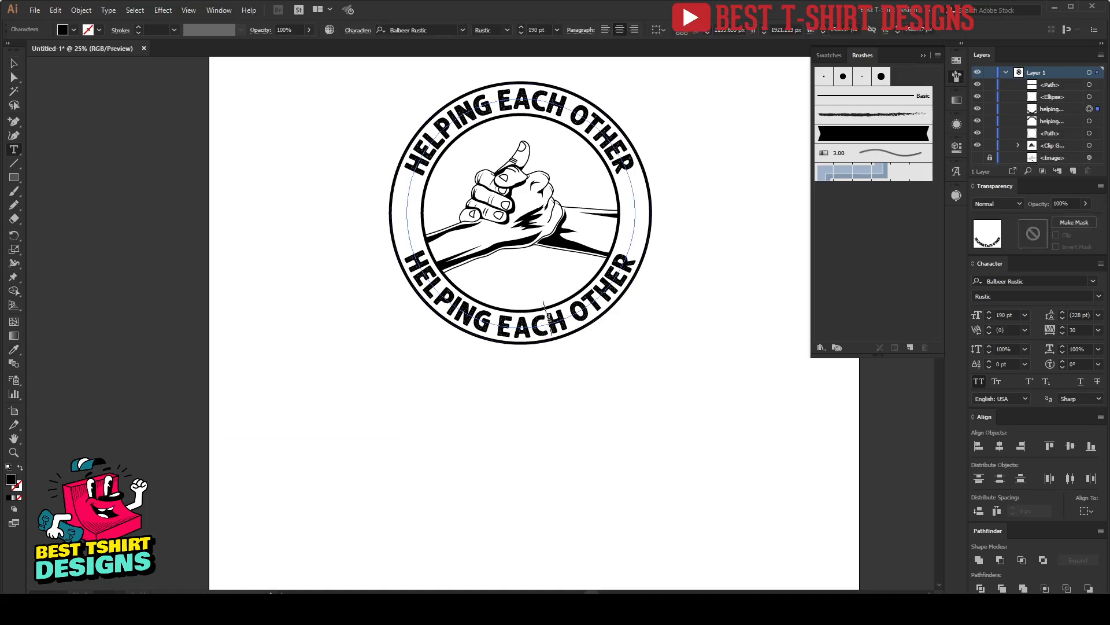
click(548, 317)
key(ctrl+a)
key(ctrl+v)
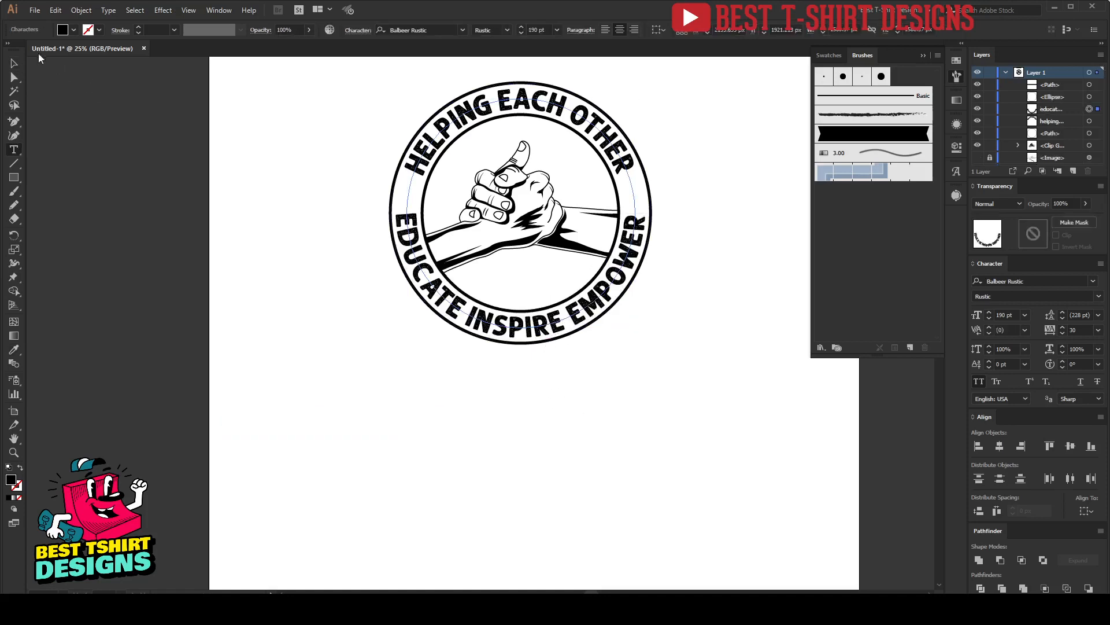
key(Escape)
Widen the gaps between EDUCATE, INSPIRE and EMPOWER in the lower arched text with extra spaces
key(ctrl+equal)
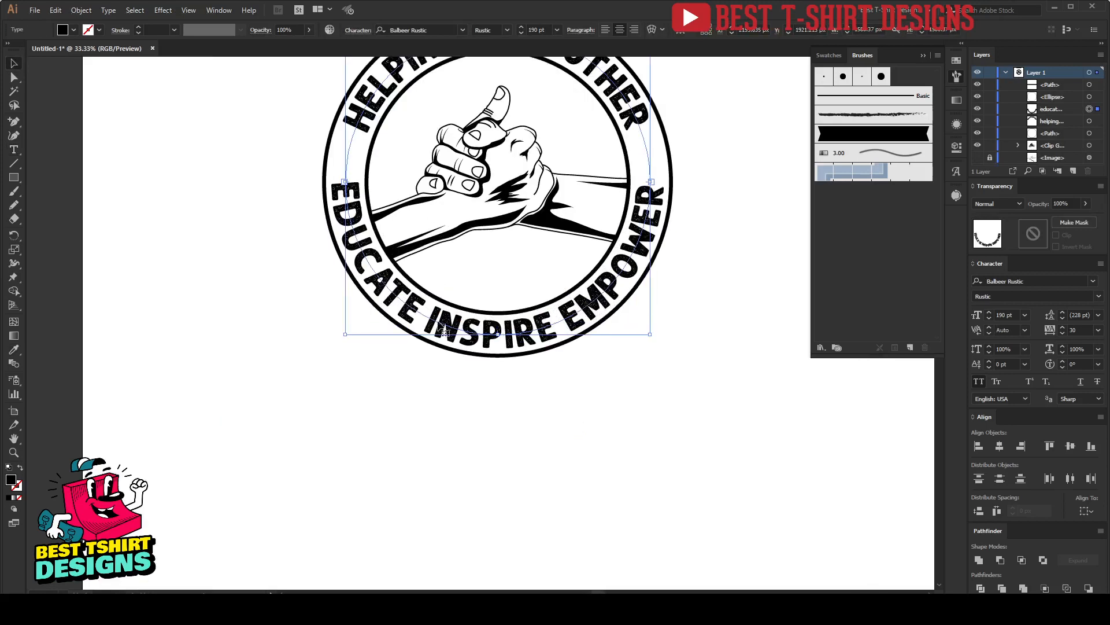
key(t)
click(425, 317)
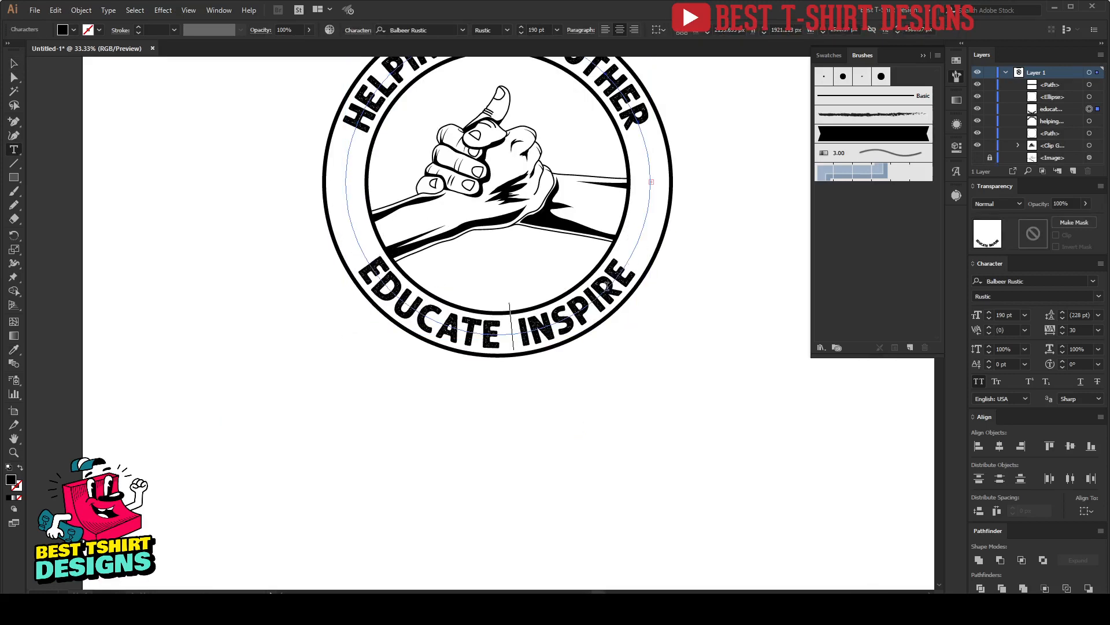
key(Escape)
Extend the lower text's path brackets above the circle's middle on both sides so all three words fit evenly around the bottom
click(14, 63)
click(653, 195)
scroll(656, 197, up, 2)
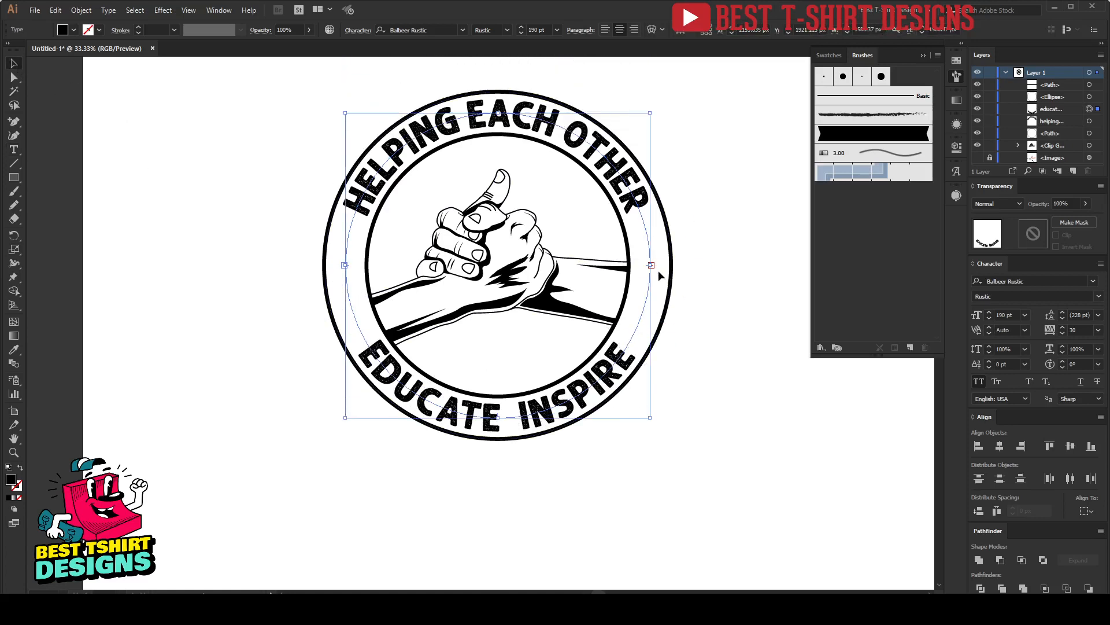
drag(658, 269, 658, 266)
drag(376, 264, 375, 240)
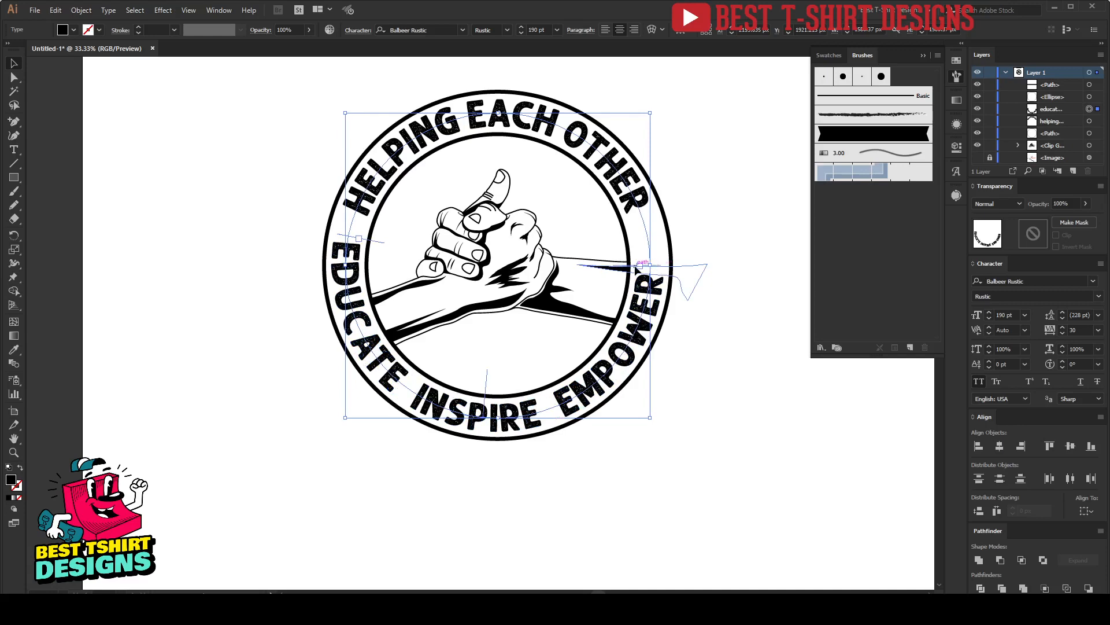
scroll(661, 291, up, 2)
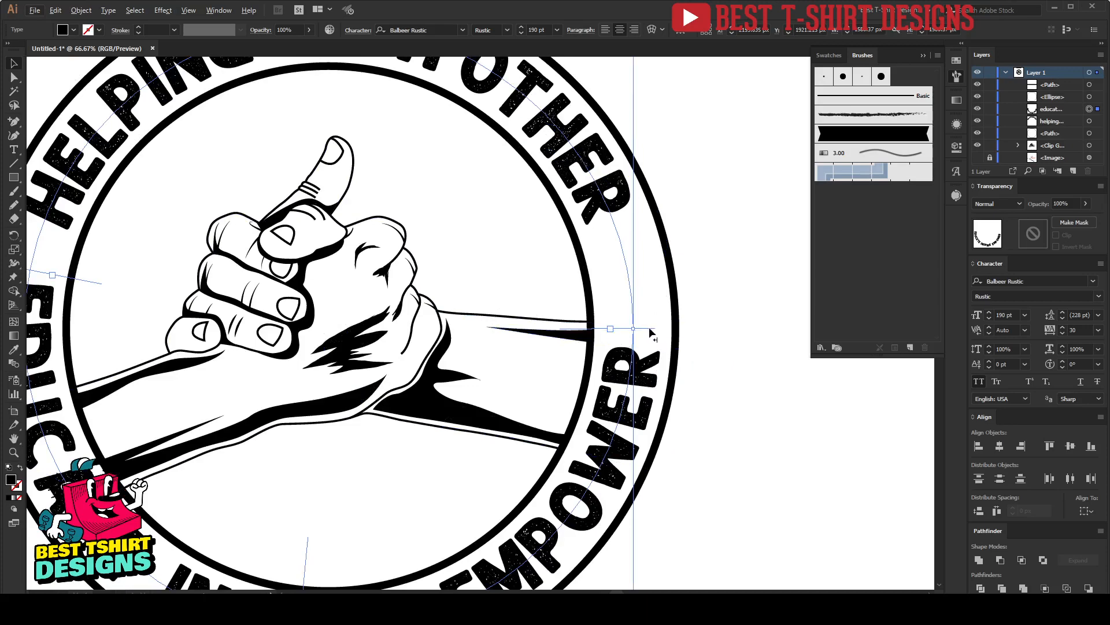
drag(650, 329, 646, 249)
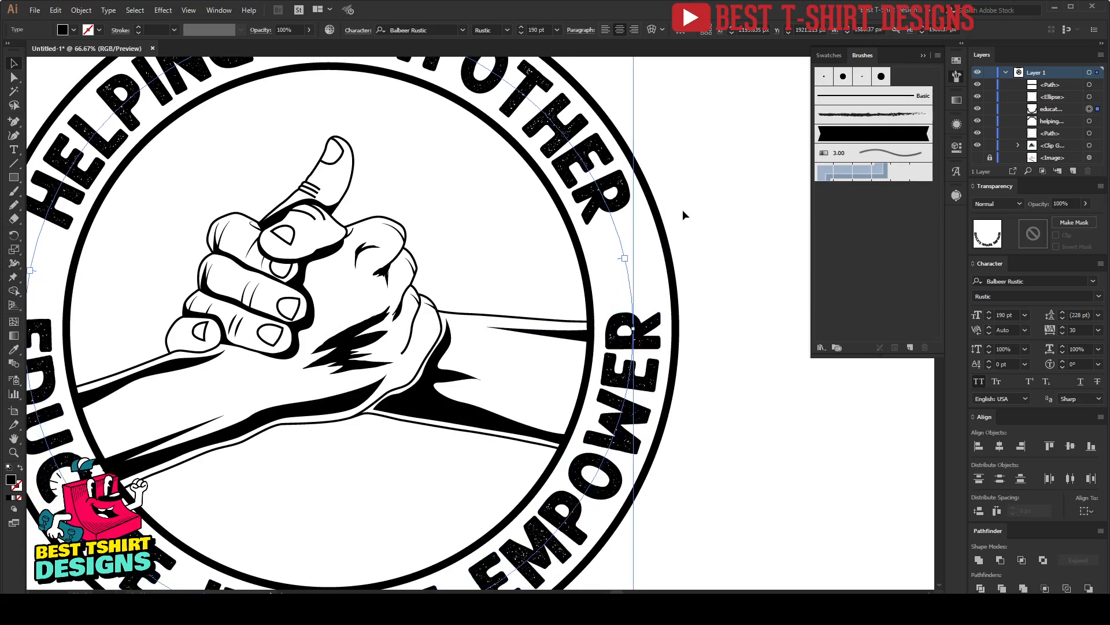
scroll(682, 210, down, 1)
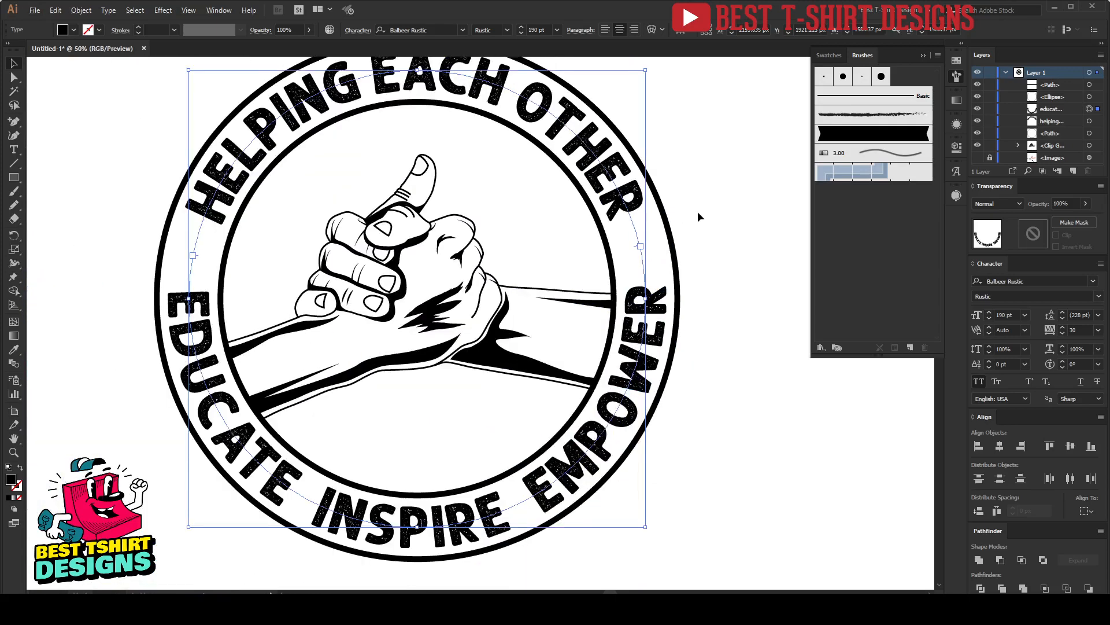
scroll(698, 210, up, 1)
click(120, 190)
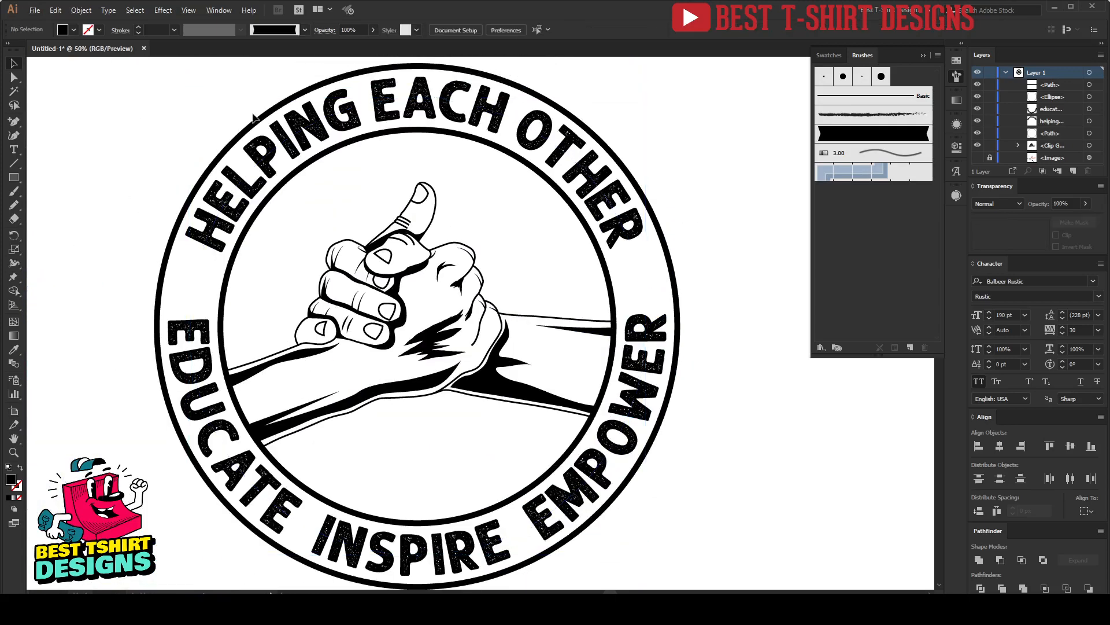
Set the lower arched text's size to 200 pt and level its two ends against a horizontal guide by adjusting the path brackets
key(ctrl+r)
drag(356, 60, 370, 287)
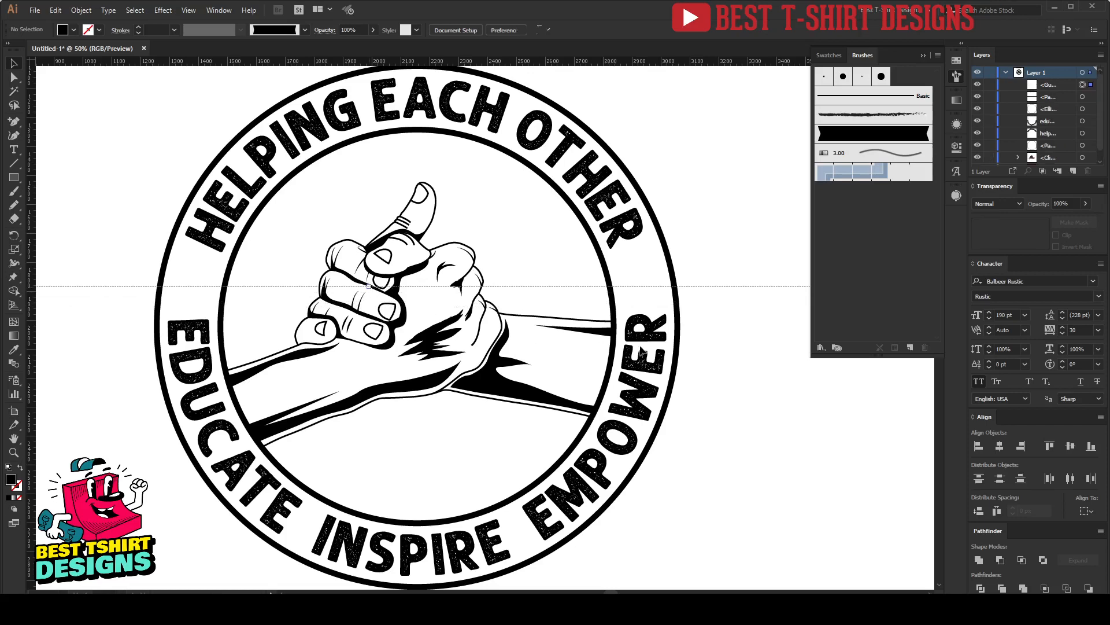
click(653, 335)
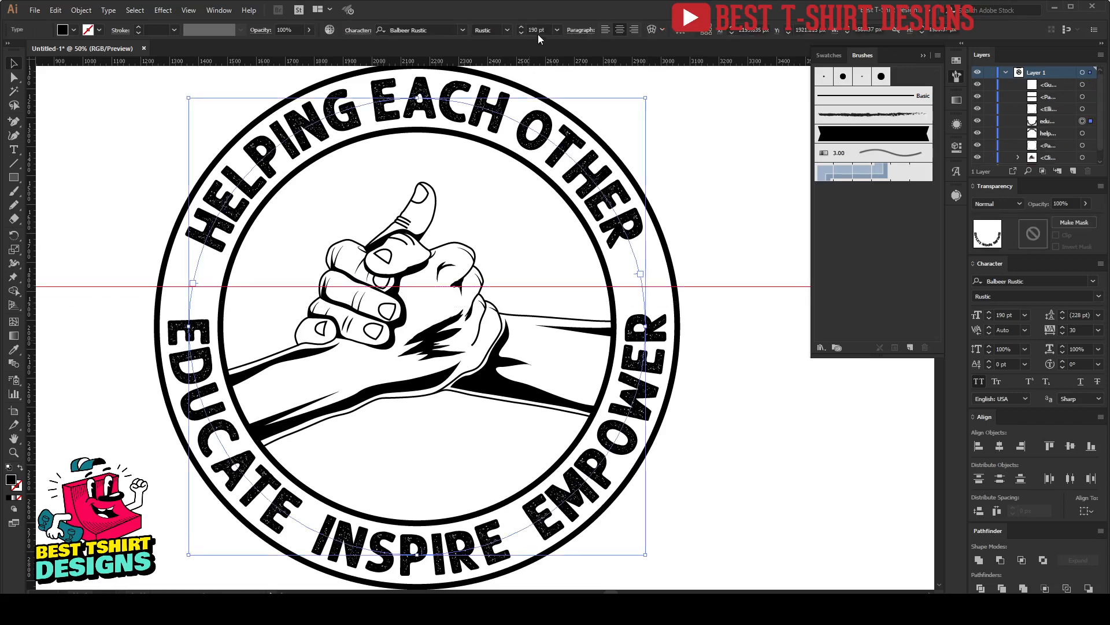
scroll(538, 32, up, 1)
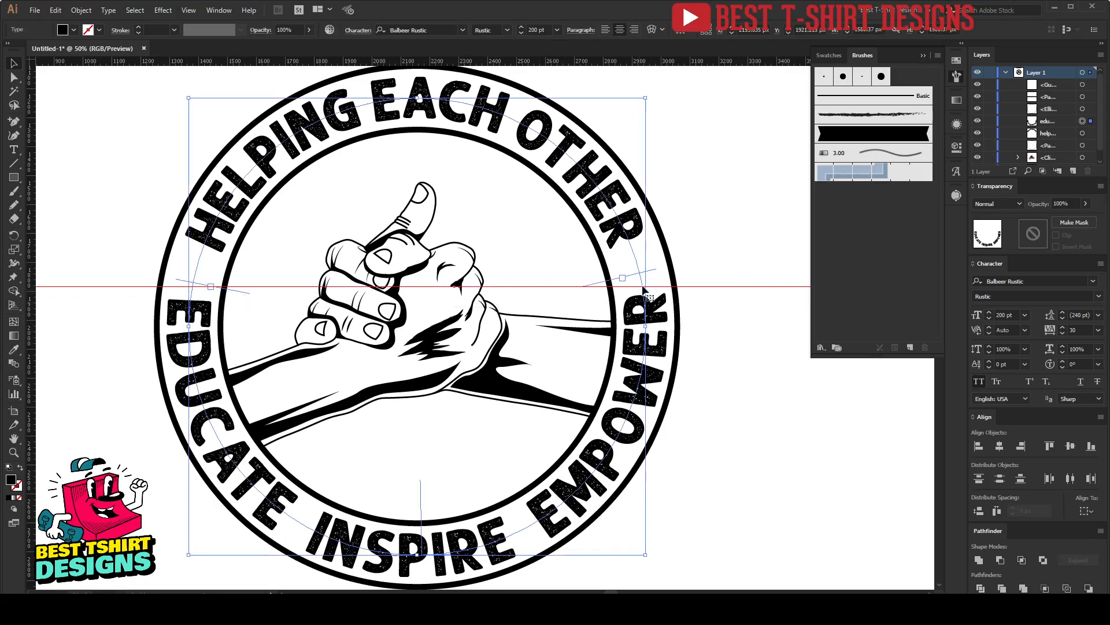
drag(653, 274, 666, 364)
click(739, 226)
scroll(302, 322, down, 1)
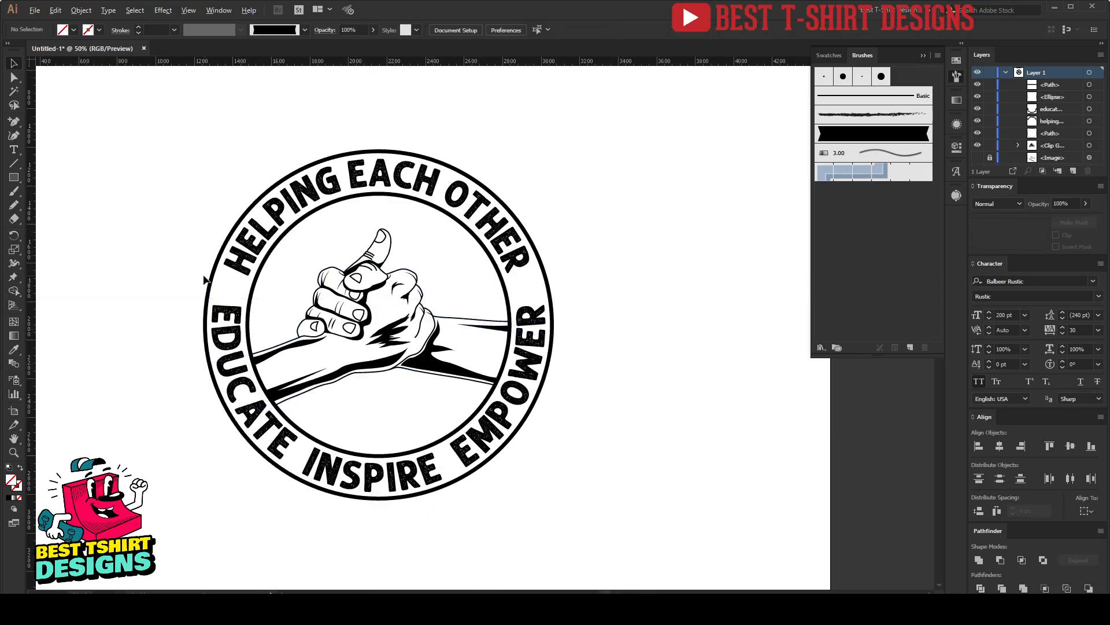
scroll(211, 280, up, 1)
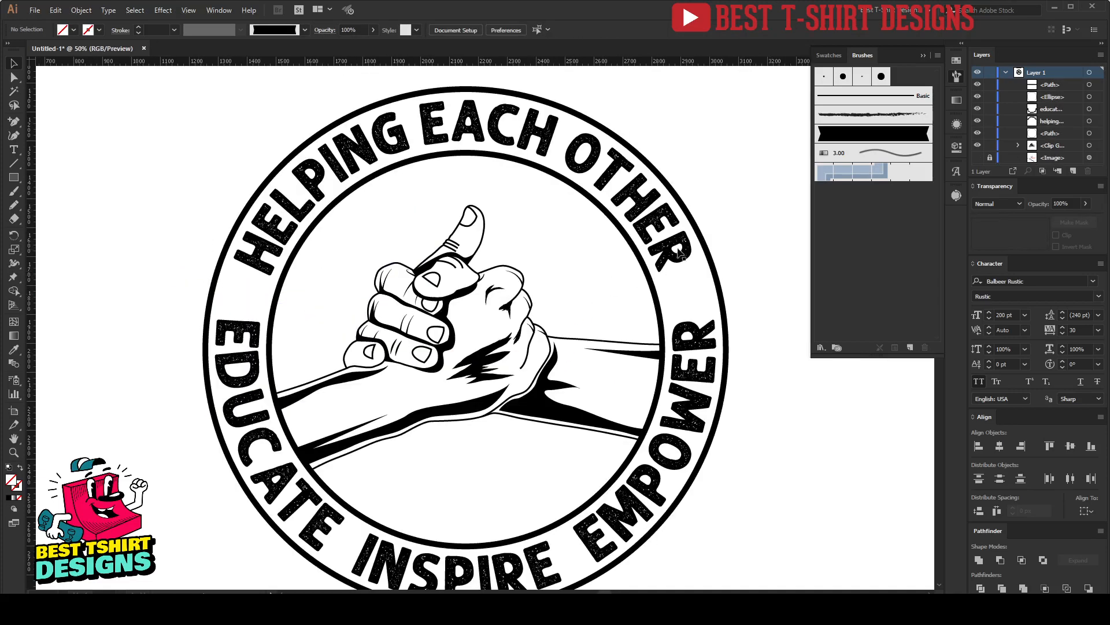
Offset the inner circle's path by 110 px with miter joins to place a new circle midway in the ring
click(644, 263)
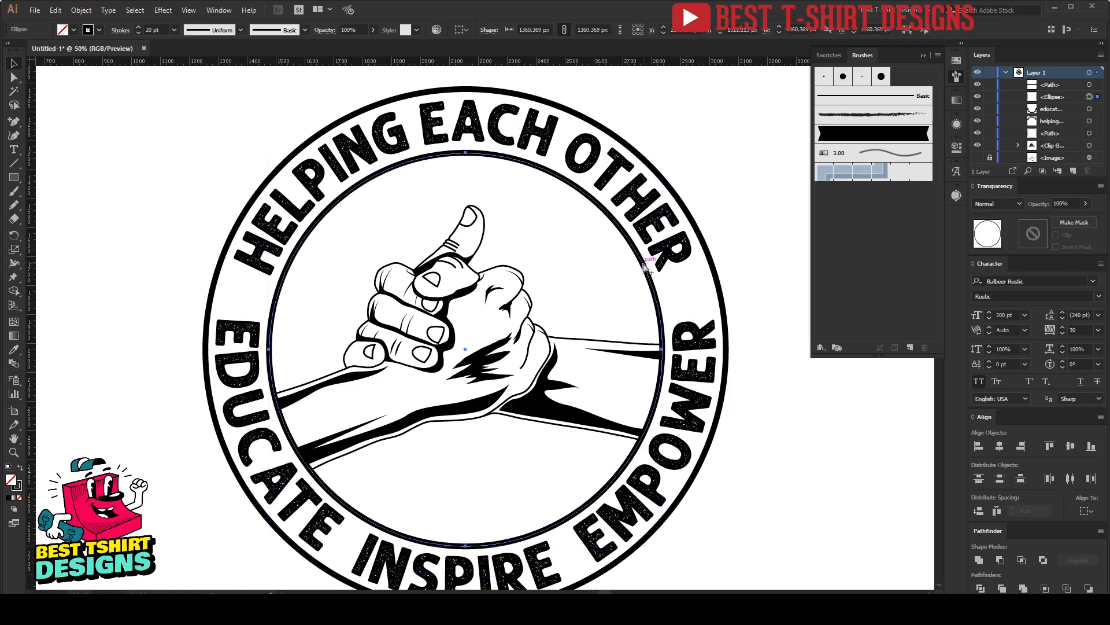
key(ctrl+alt+o)
click(654, 307)
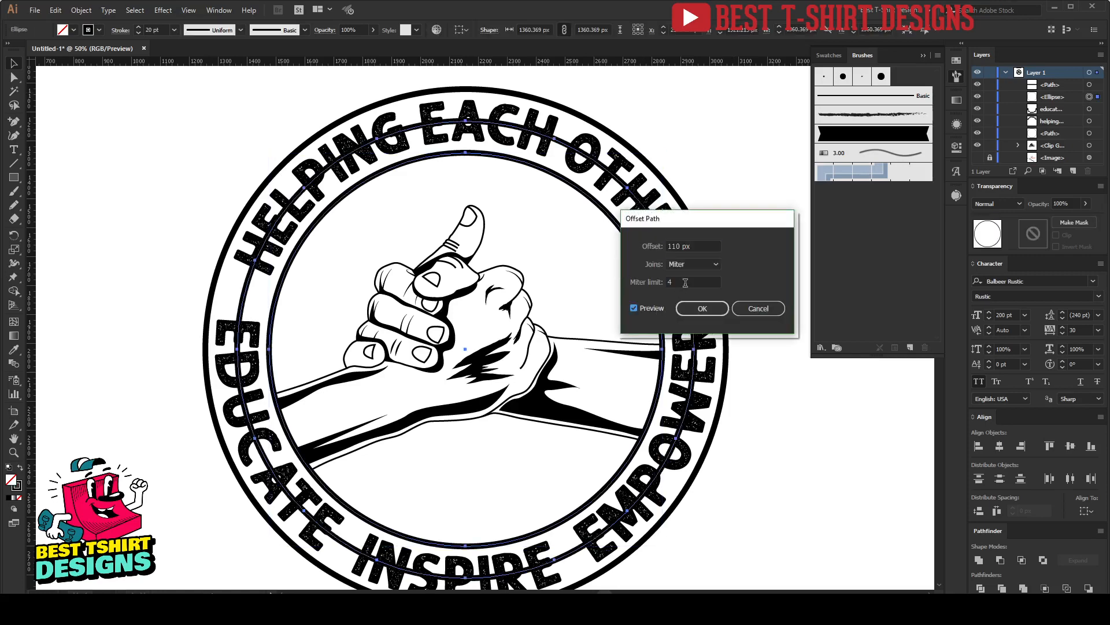
click(701, 309)
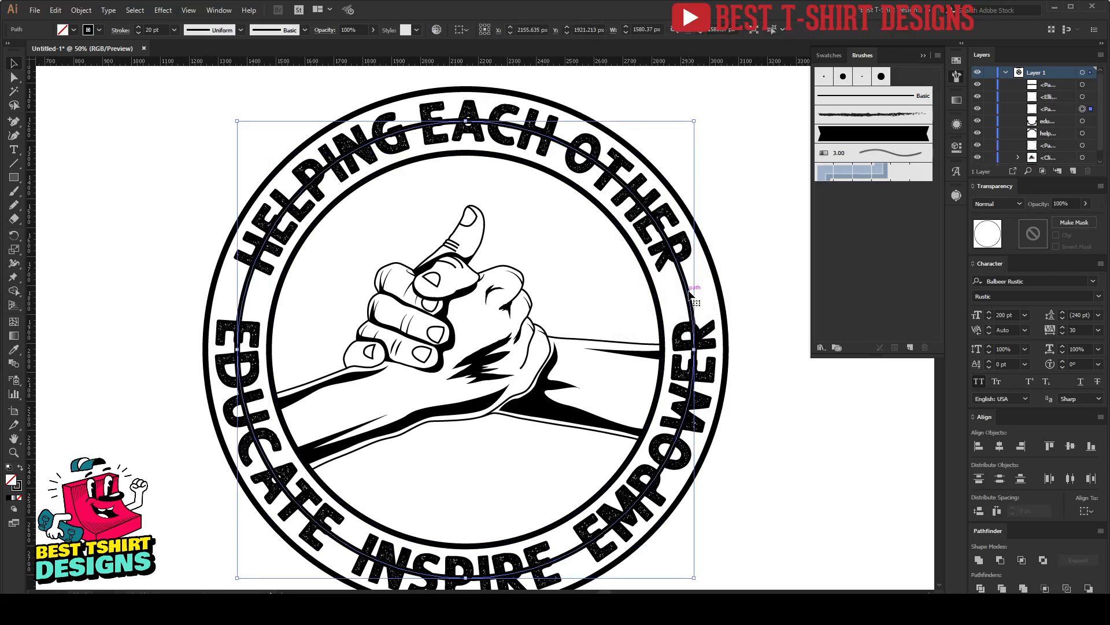
Isolate the new middle circle and delete its lower half to leave an arc over the top
double_click(691, 294)
scroll(726, 341, down, 2)
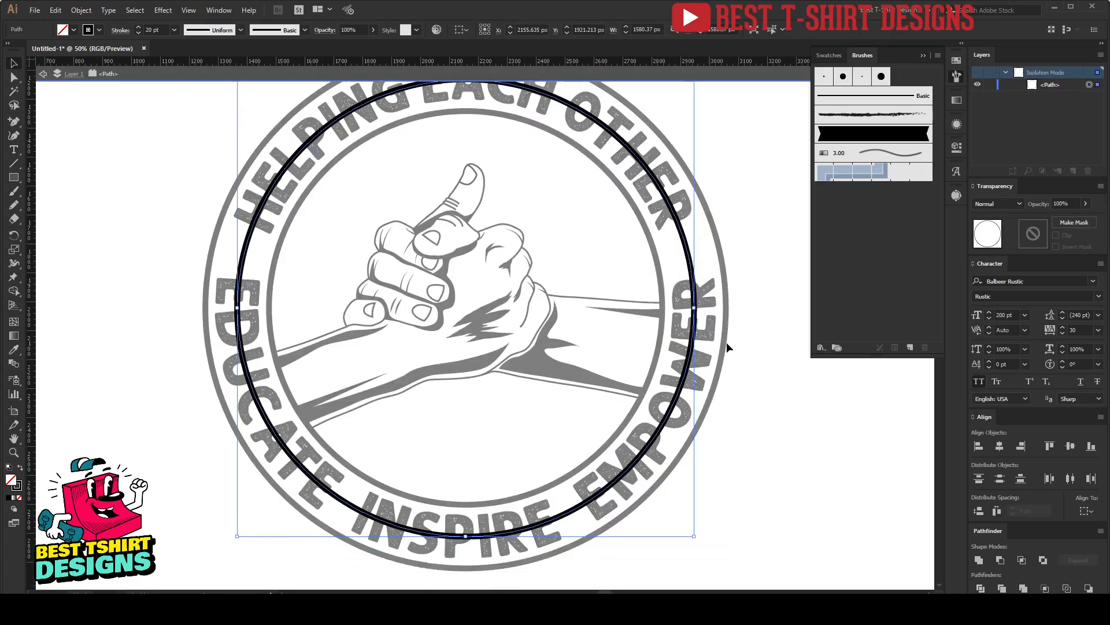
drag(705, 541, 744, 550)
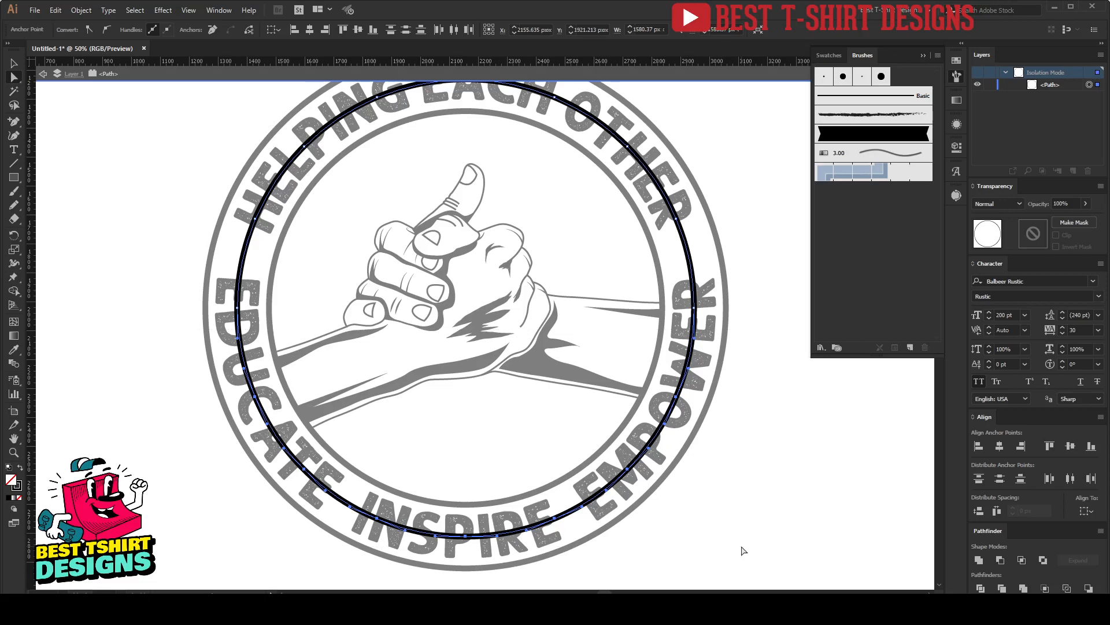
key(Delete)
key(v)
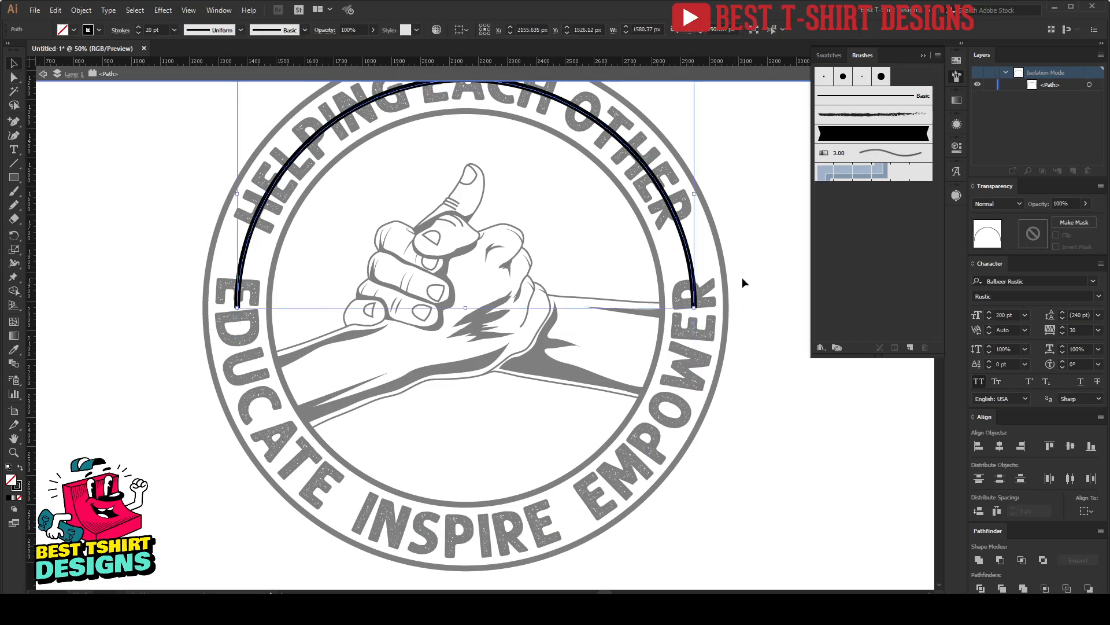
Add an anchor point near each end of the arc and trim off the ends so it stops just past HELPING EACH OTHER
click(741, 276)
click(688, 248)
key(p)
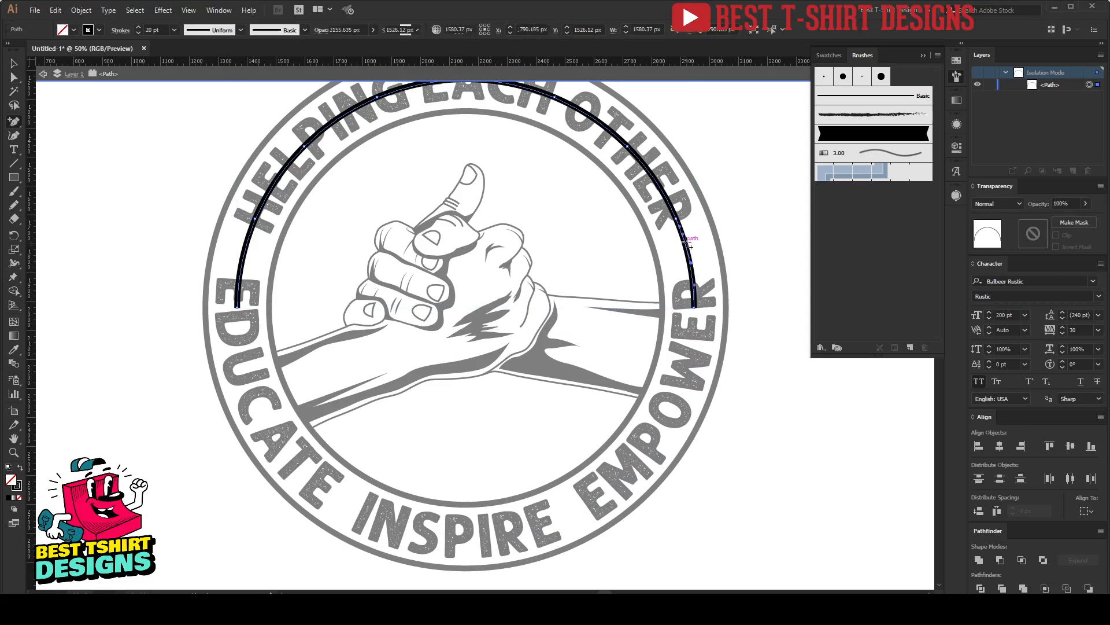
click(688, 246)
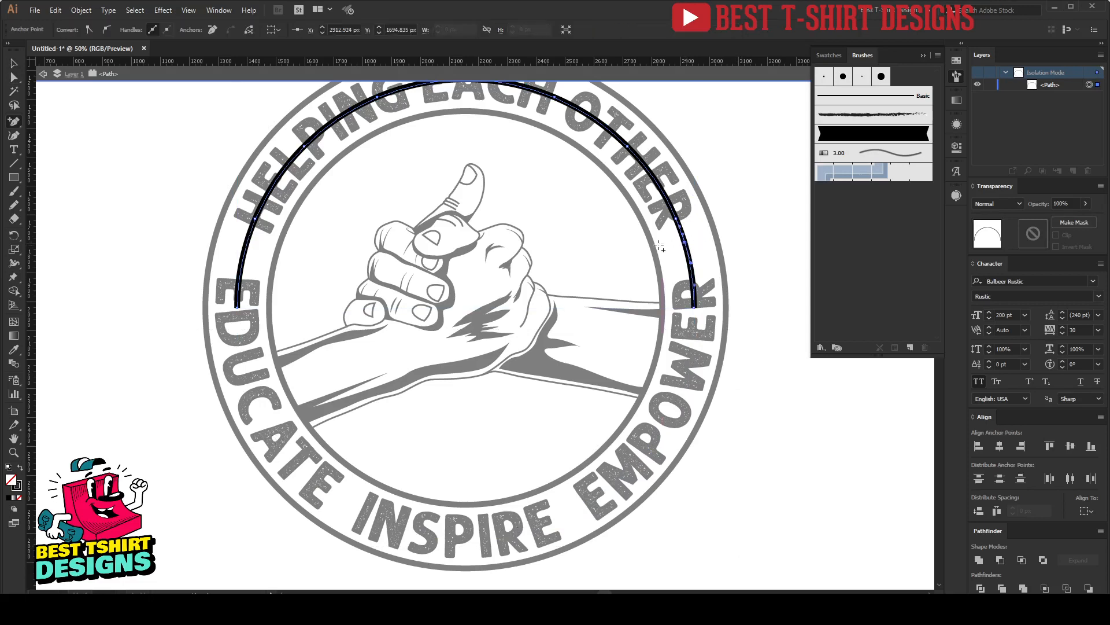
click(245, 250)
key(a)
drag(735, 334, 179, 298)
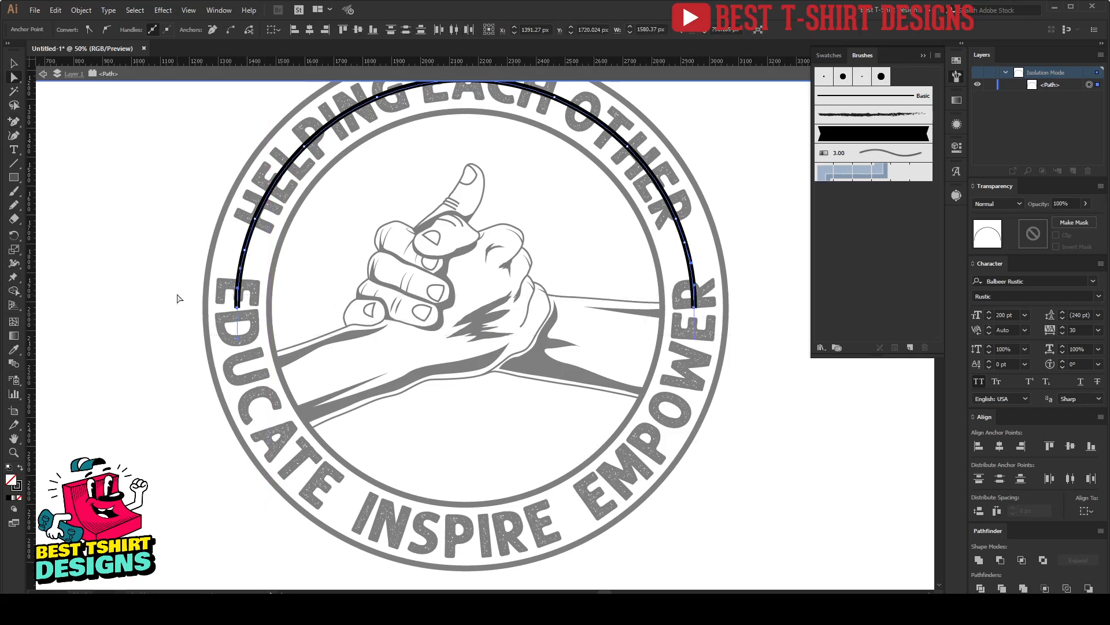
key(Delete)
key(v)
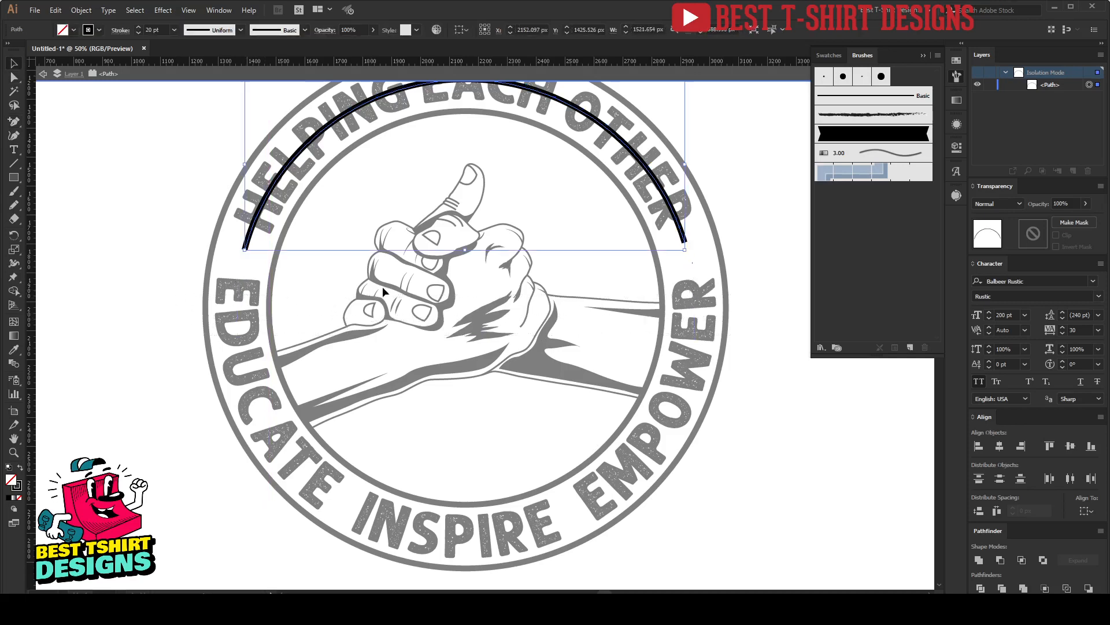
scroll(503, 284, up, 2)
click(554, 236)
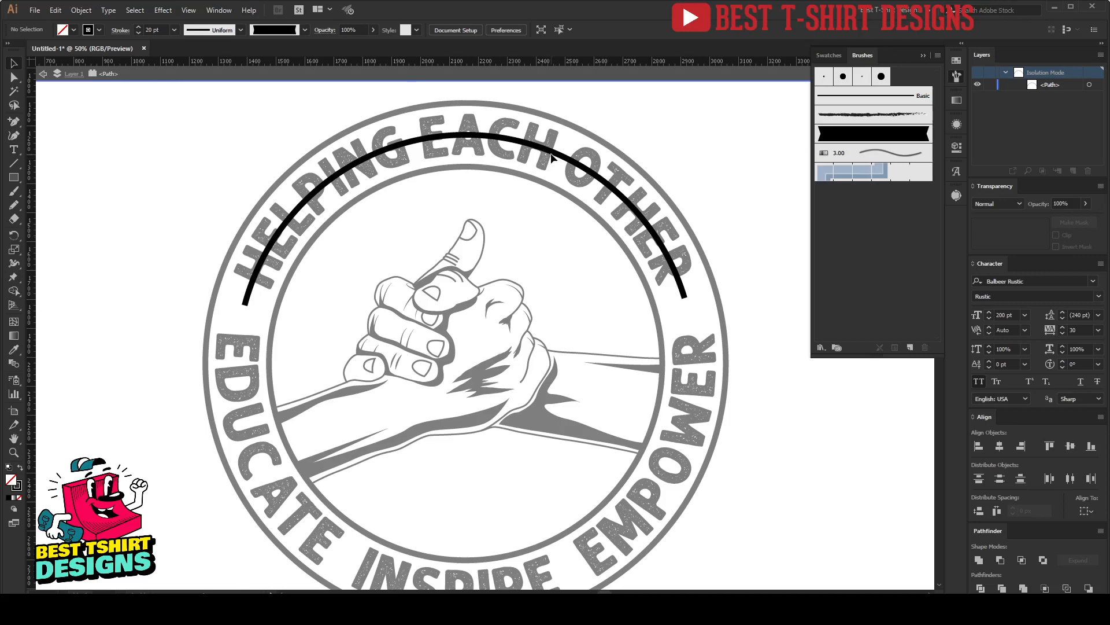
Apply the ribbon art brush to the arc over HELPING EACH OTHER and set its stroke weight to 1.2 pt
click(552, 158)
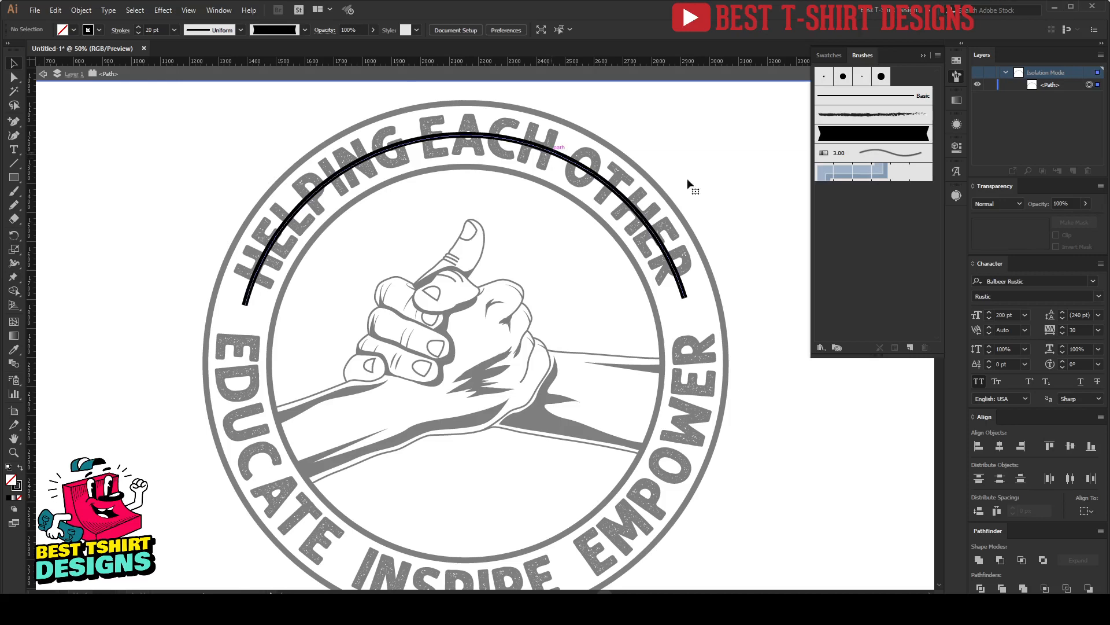
click(866, 139)
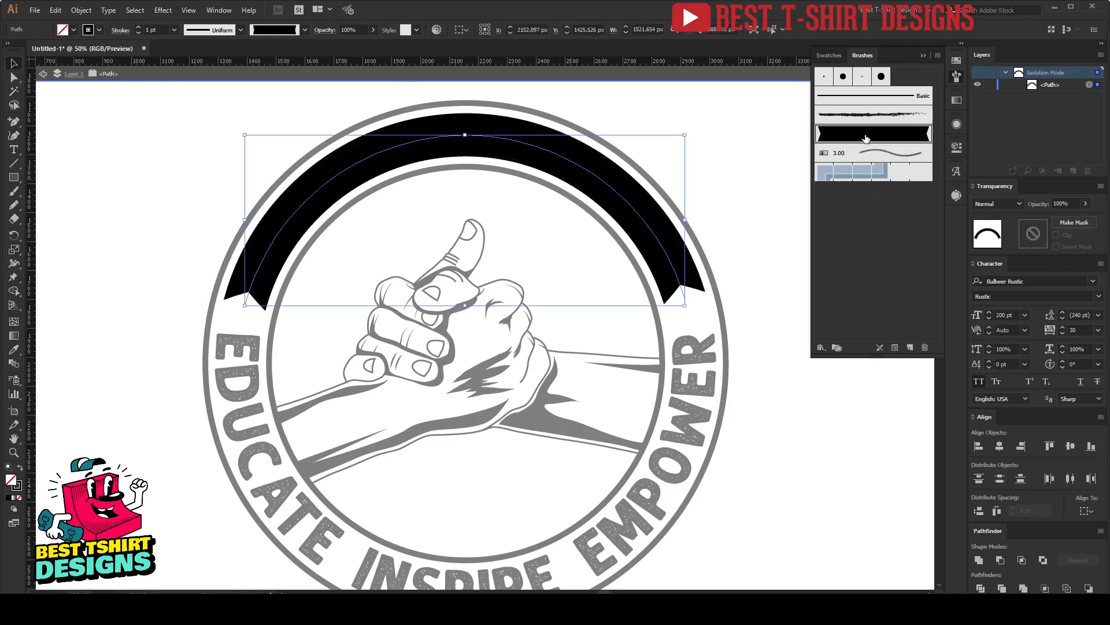
scroll(151, 26, up, 1)
click(163, 29)
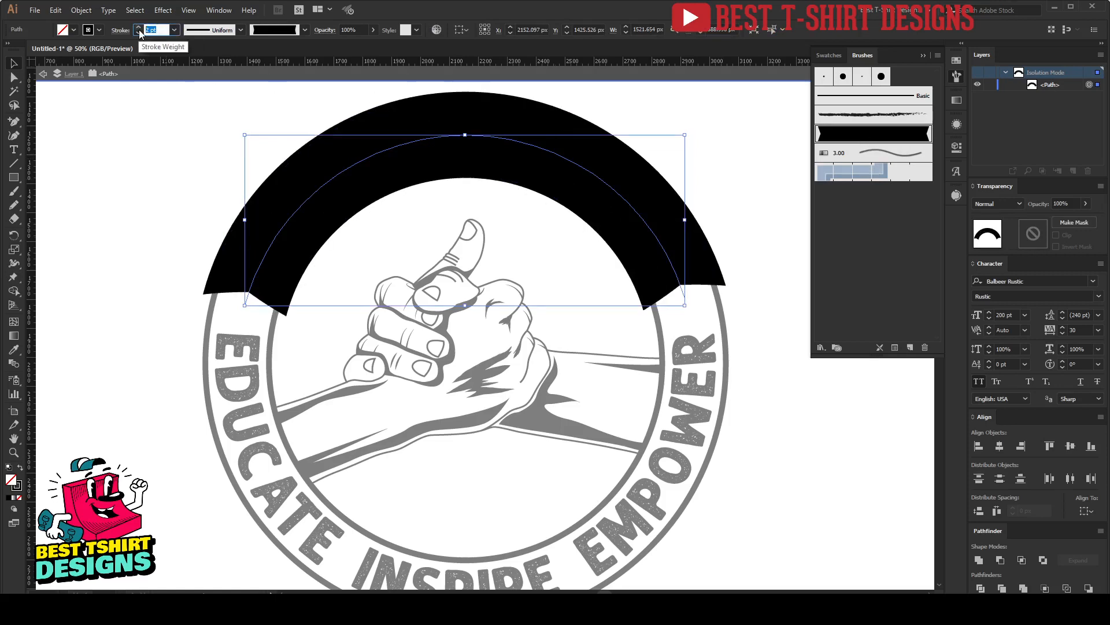
text(1.5)
key(Return)
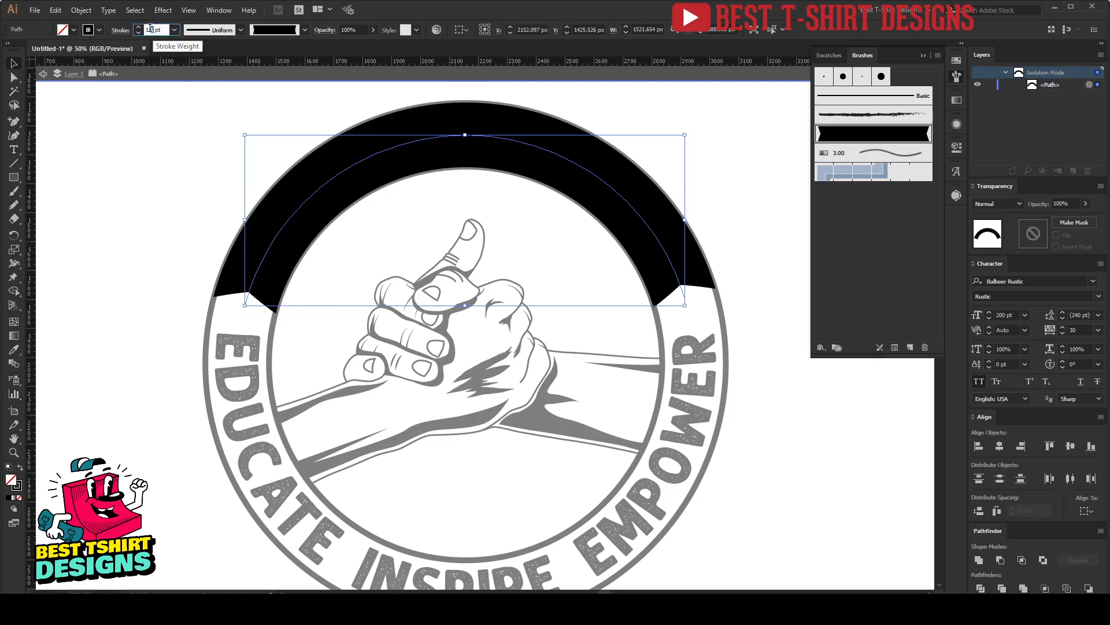
key(Return)
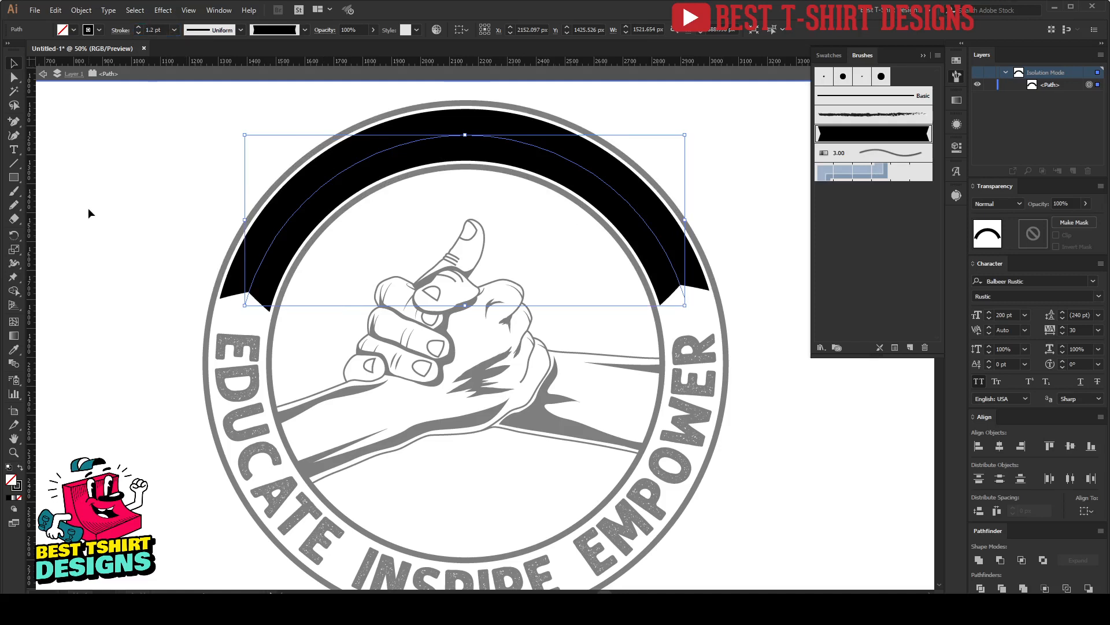
Cut the ribbon arc out of isolation, paste it directly behind the HELPING EACH OTHER text and expand its appearance
click(568, 247)
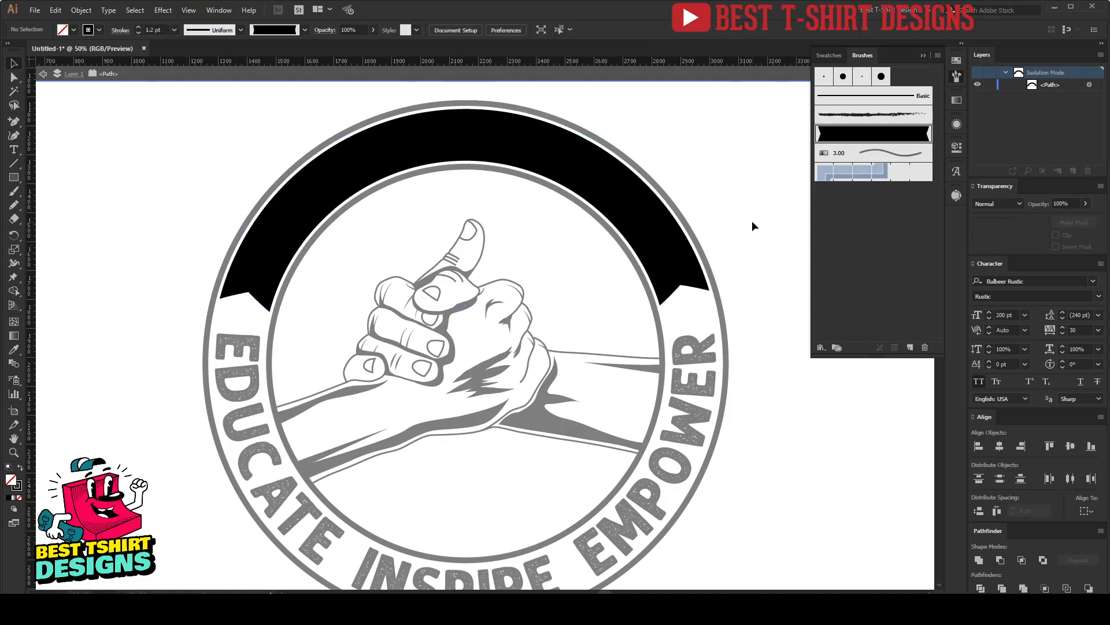
click(682, 219)
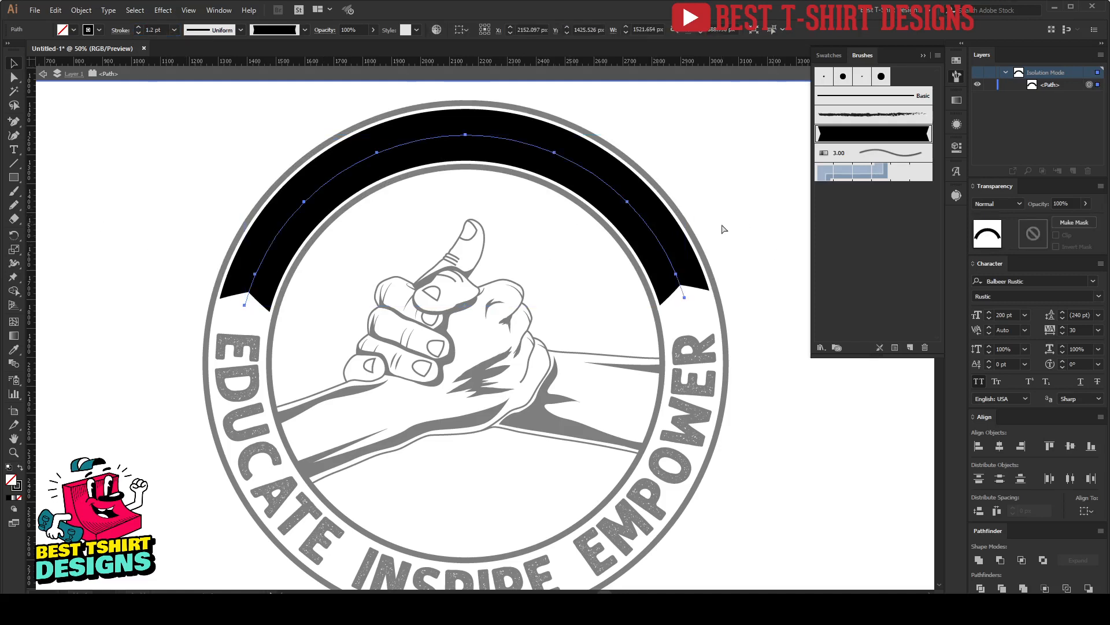
key(Delete)
double_click(720, 223)
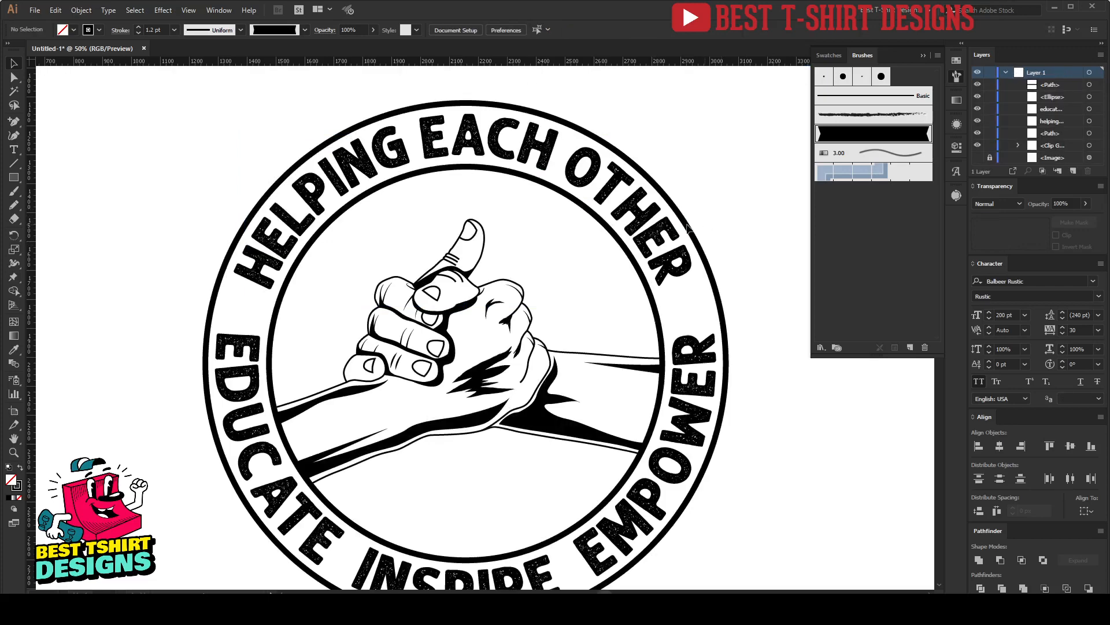
click(651, 221)
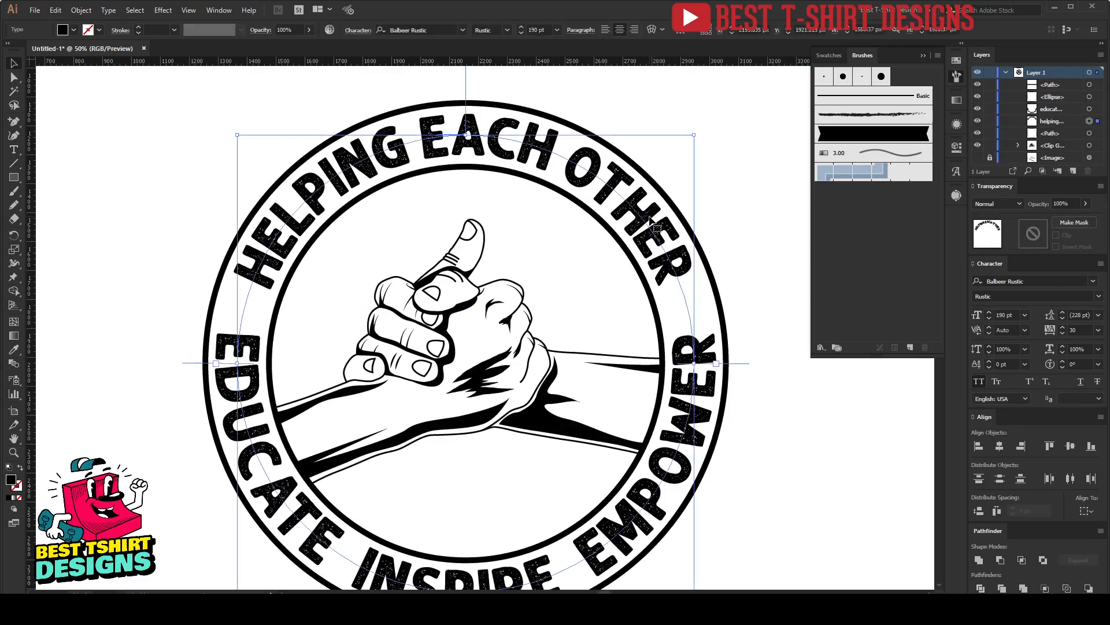
key(ctrl+c)
key(ctrl+b)
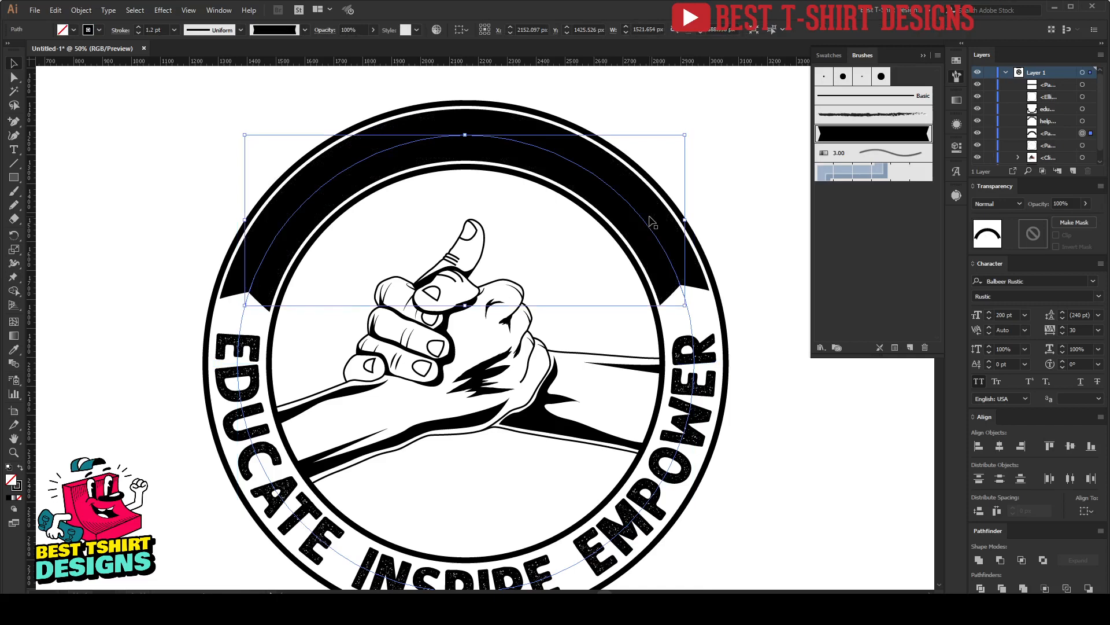
key(ctrl+g)
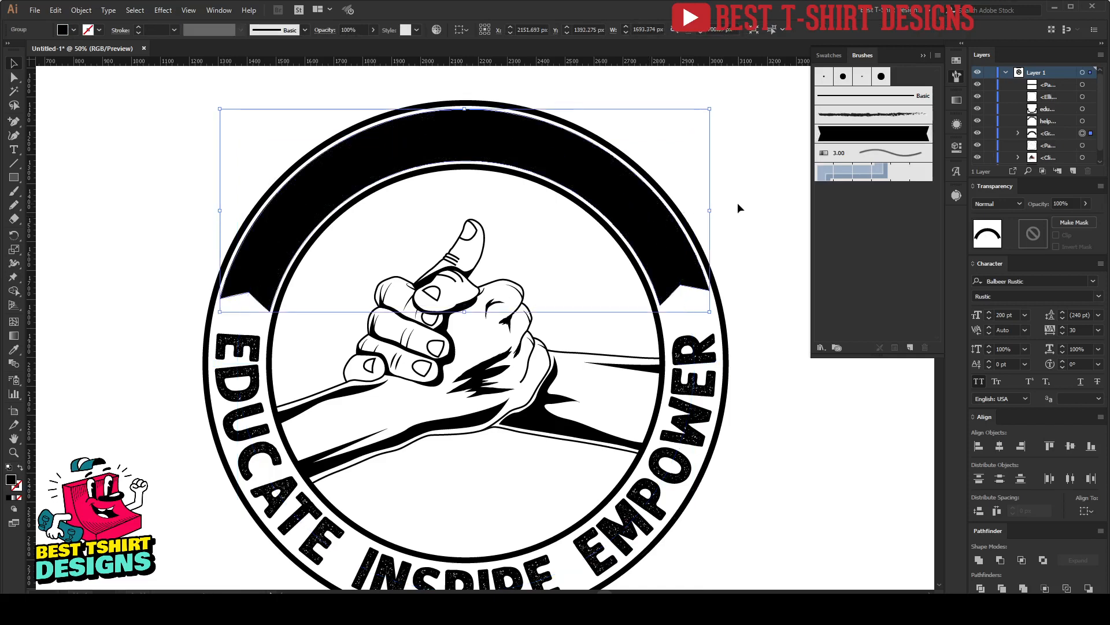
Recolor the HELPING EACH OTHER text on the ribbon white by sampling the blank artboard
key(ctrl+shift+a)
click(638, 209)
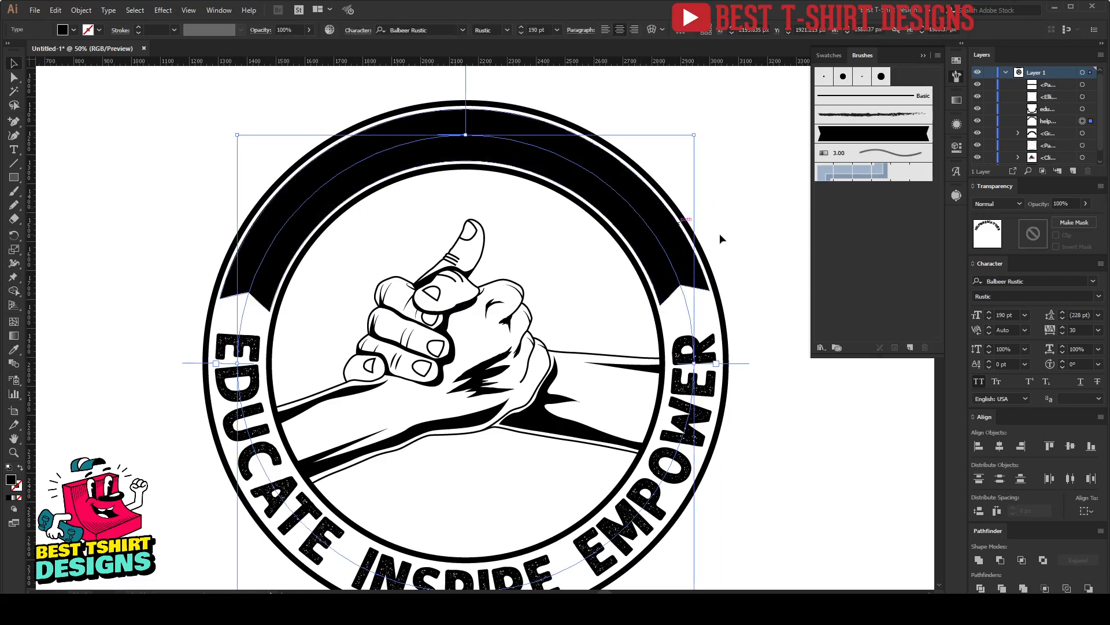
key(i)
click(750, 199)
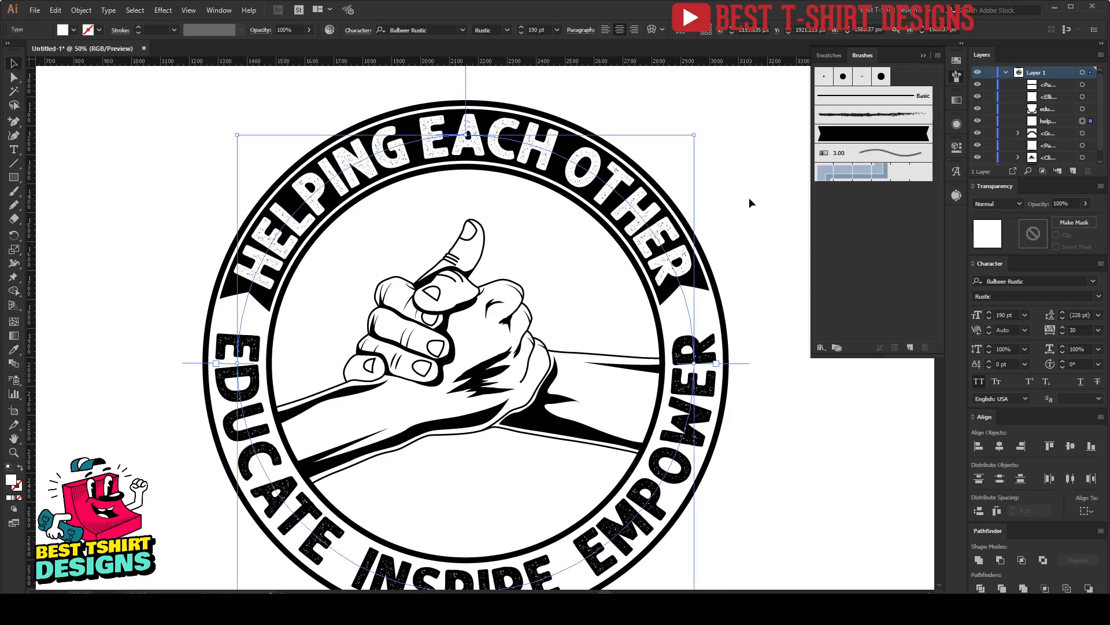
key(v)
key(ctrl+shift+a)
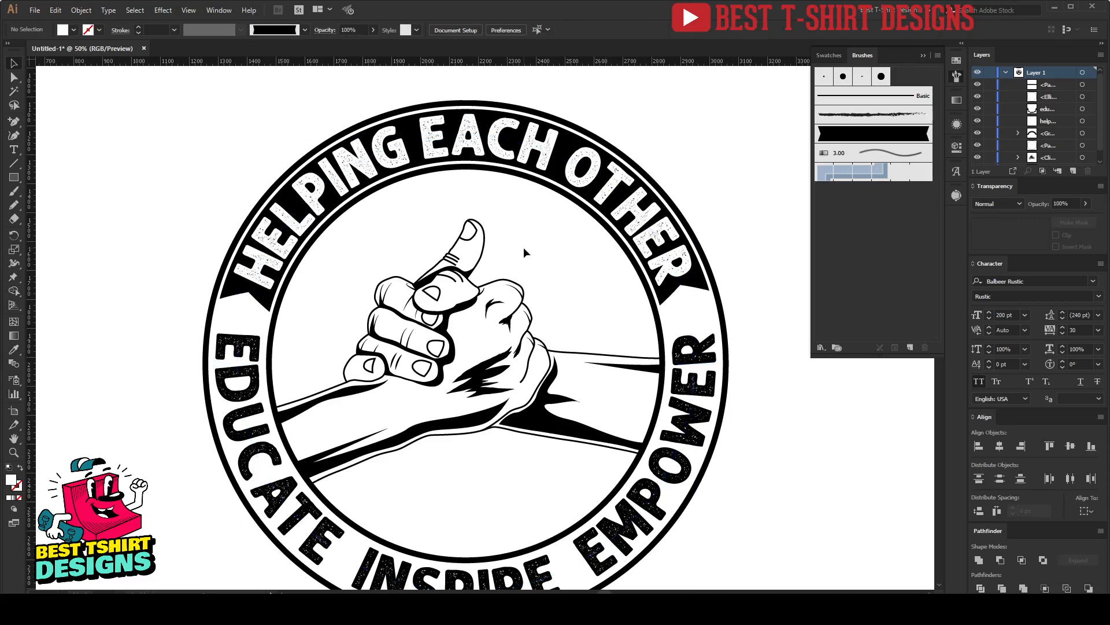
Enlarge the EDUCATE INSPIRE EMPOWER text to 210 pt and move its end brackets up the ring to fit all three words
scroll(502, 182, down, 1)
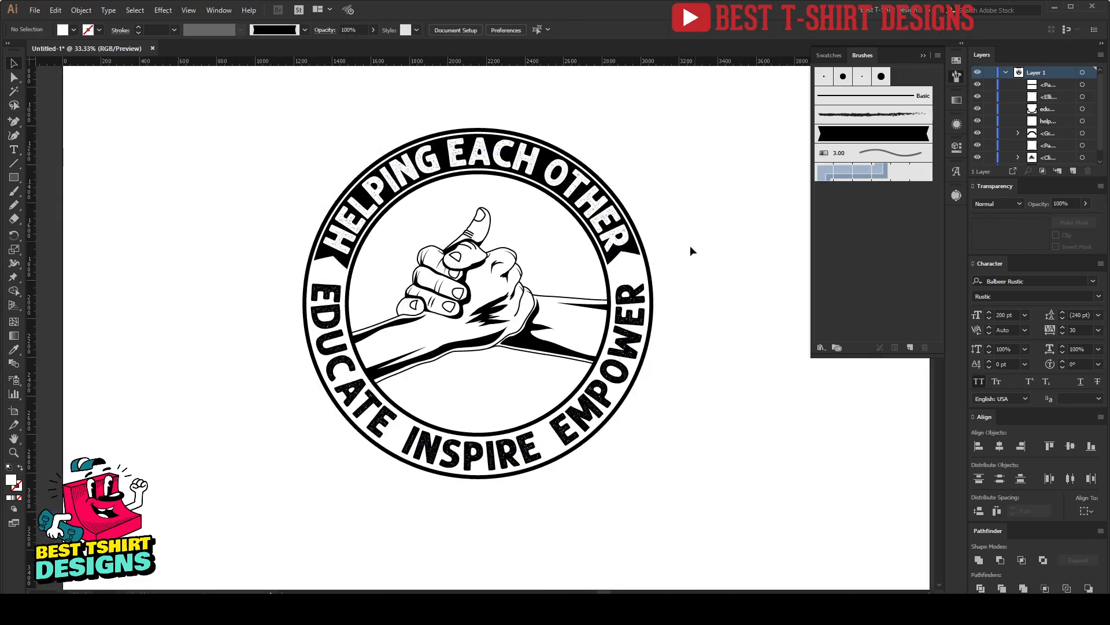
click(642, 293)
scroll(542, 314, up, 1)
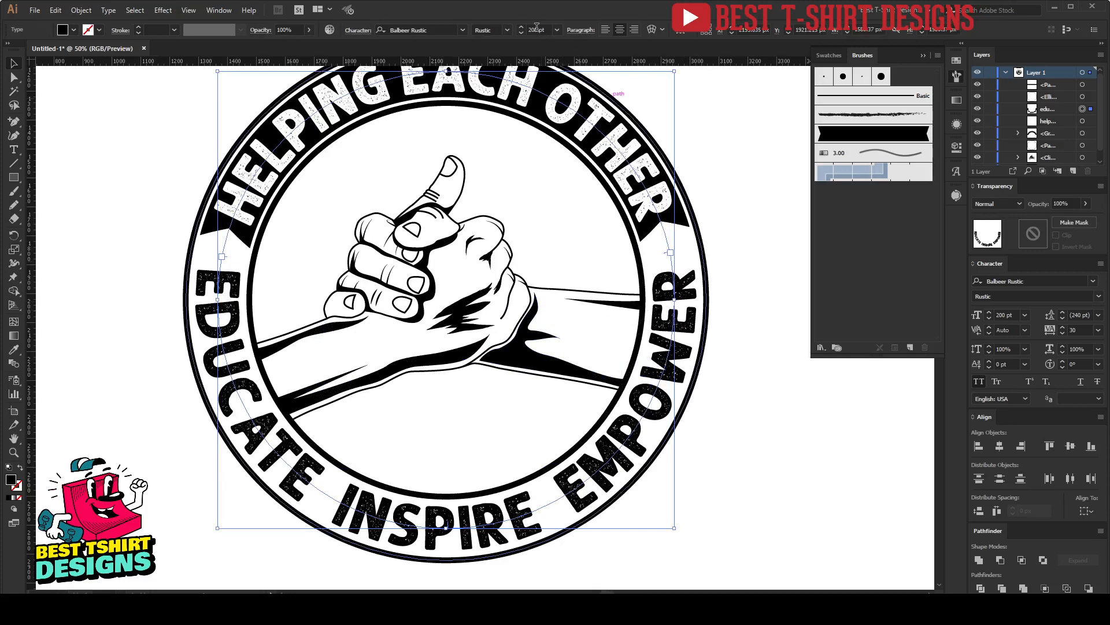
scroll(536, 28, up, 1)
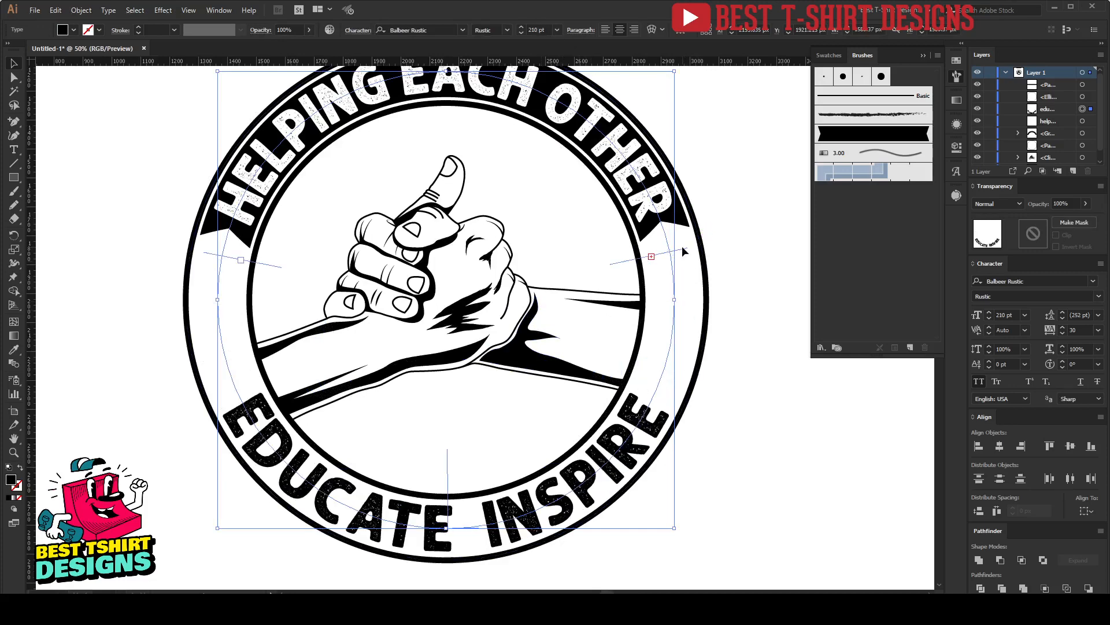
drag(682, 248, 676, 230)
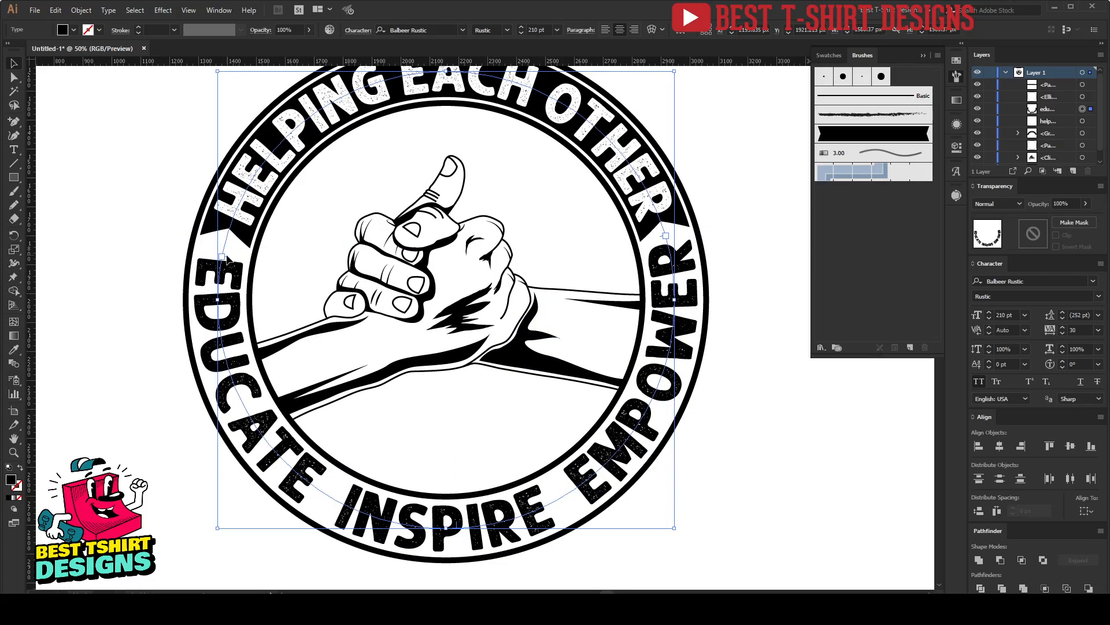
drag(227, 261, 229, 250)
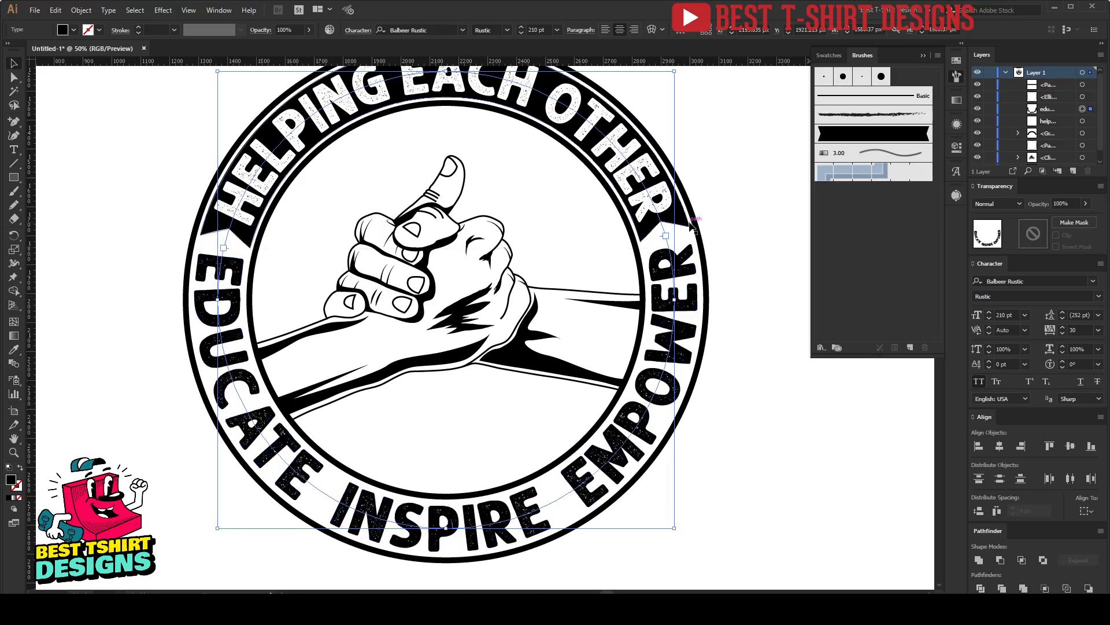
Set the EDUCATE INSPIRE EMPOWER text's size to 200 pt and its tracking to 50
scroll(536, 30, down, 1)
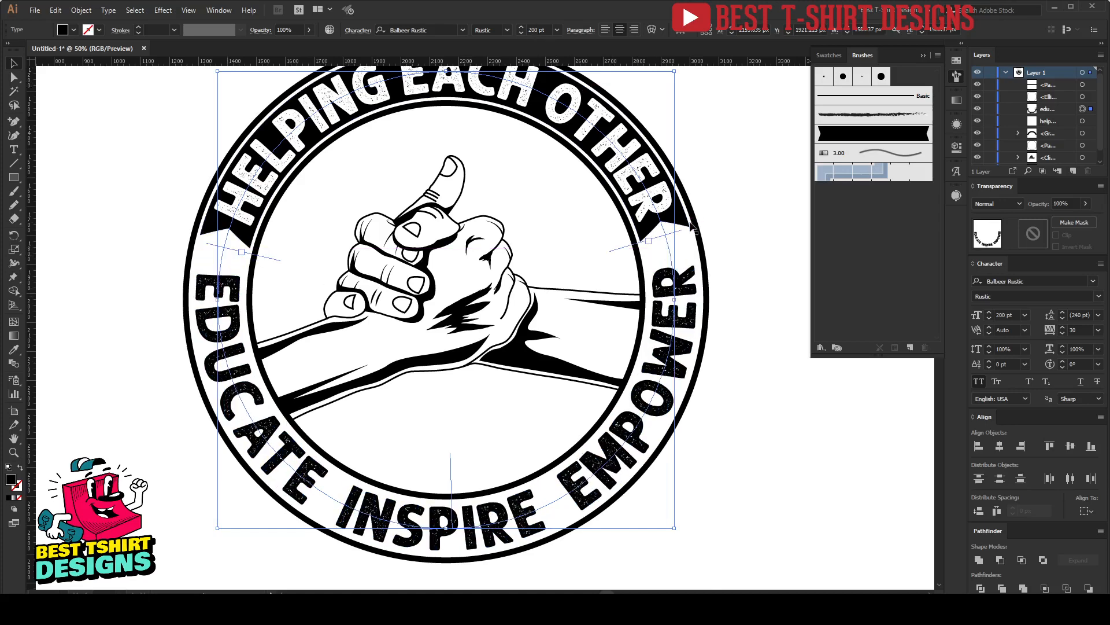
scroll(1074, 329, up, 1)
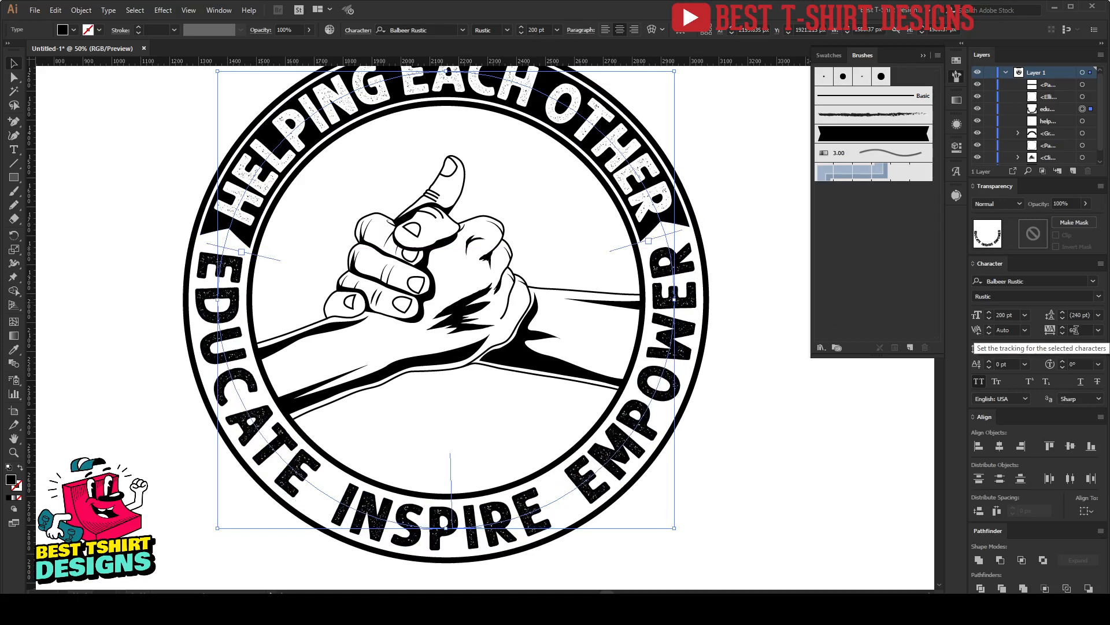
scroll(1075, 329, down, 1)
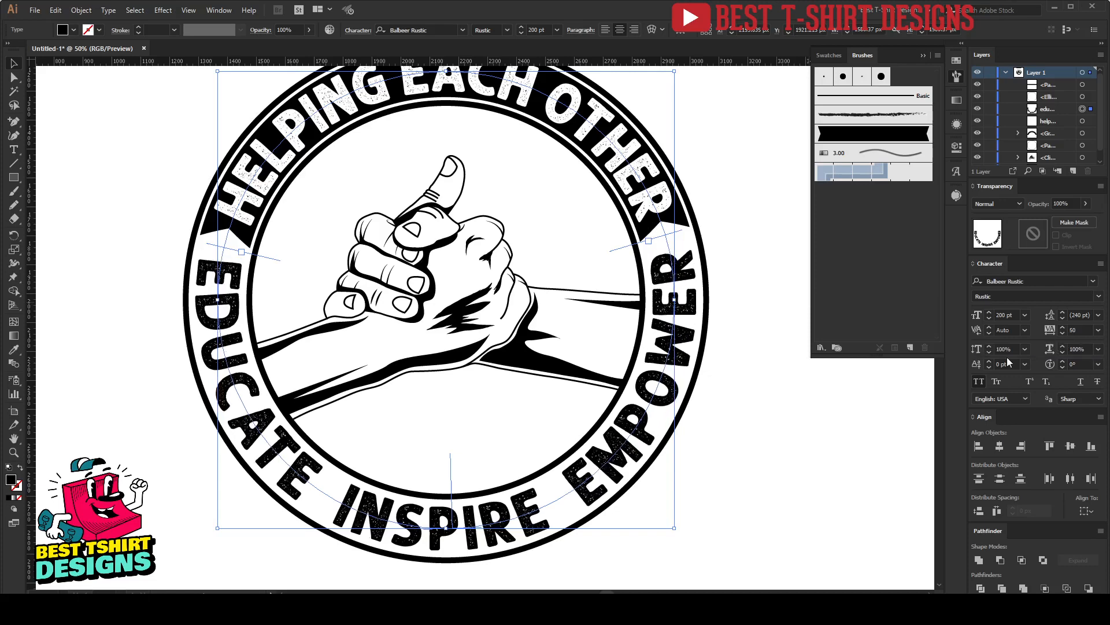
click(793, 450)
key(ctrl+minus)
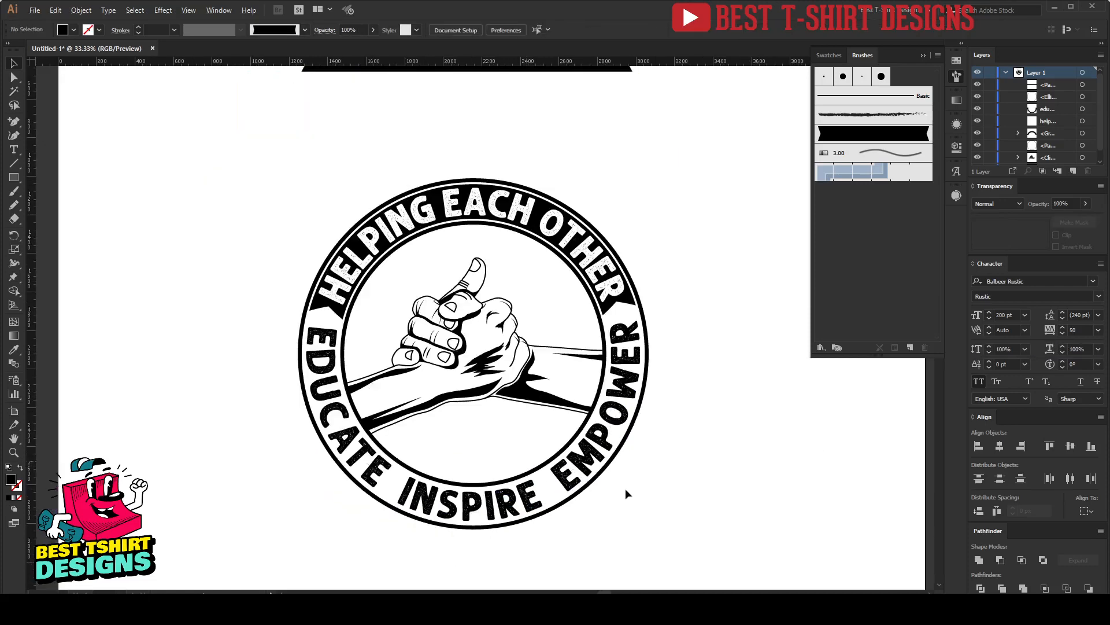
Draw a black circle about 34 px wide in the ring between the ribbon's tail and EDUCATE
key(ctrl+plus)
click(14, 177)
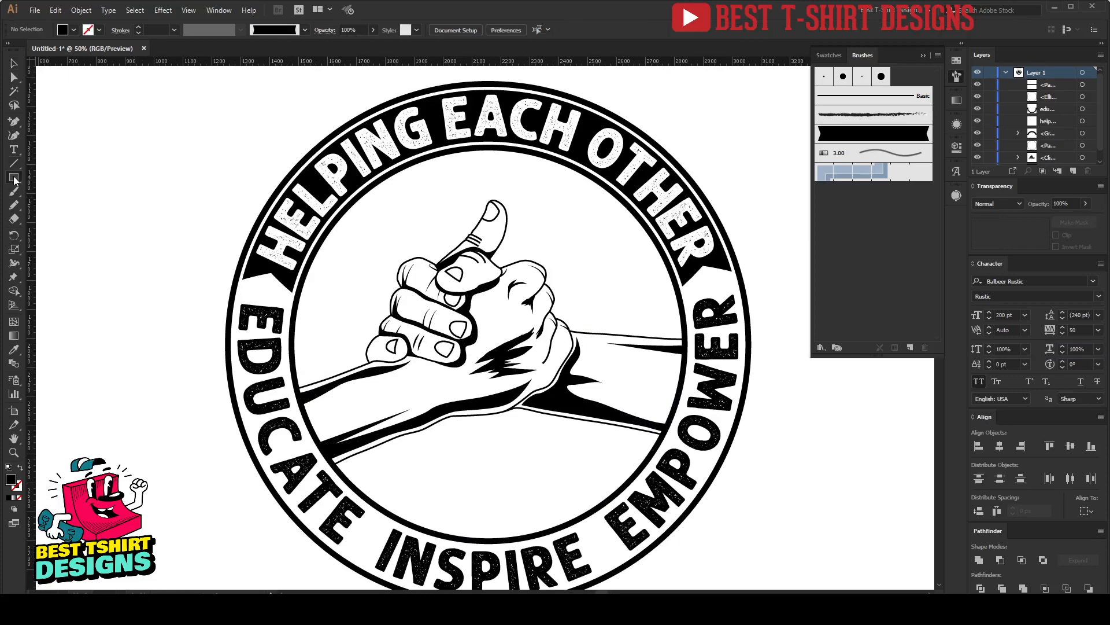
click(63, 205)
scroll(265, 293, up, 2)
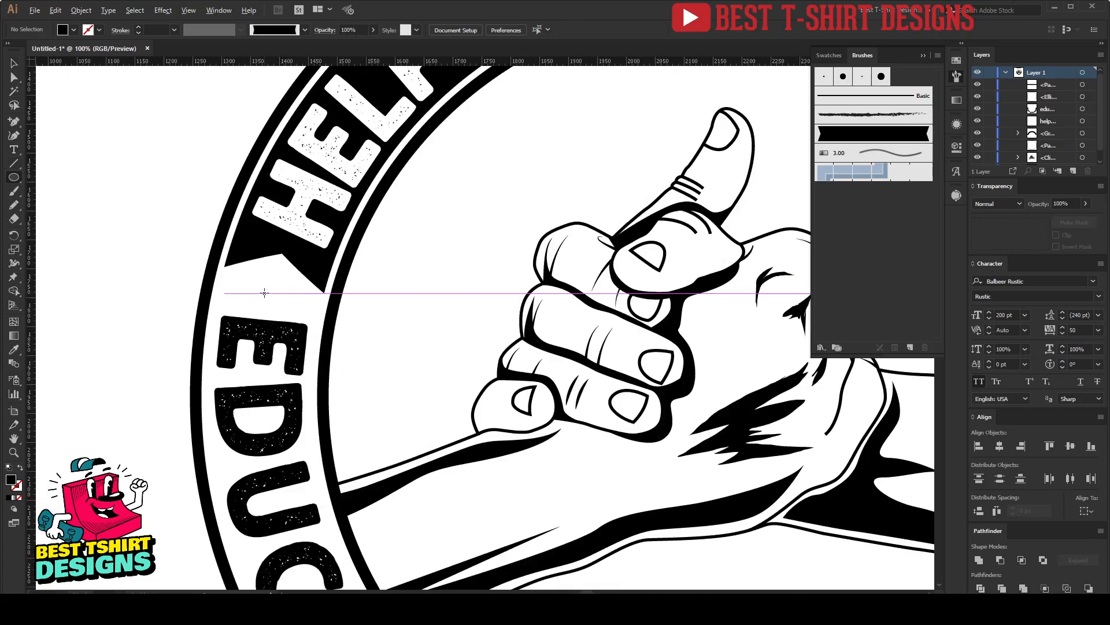
drag(269, 292, 277, 293)
key(v)
Copy the dot into the gaps between EDUCATE and INSPIRE, INSPIRE and EMPOWER, and EMPOWER and the ribbon's other tail
scroll(364, 320, down, 1)
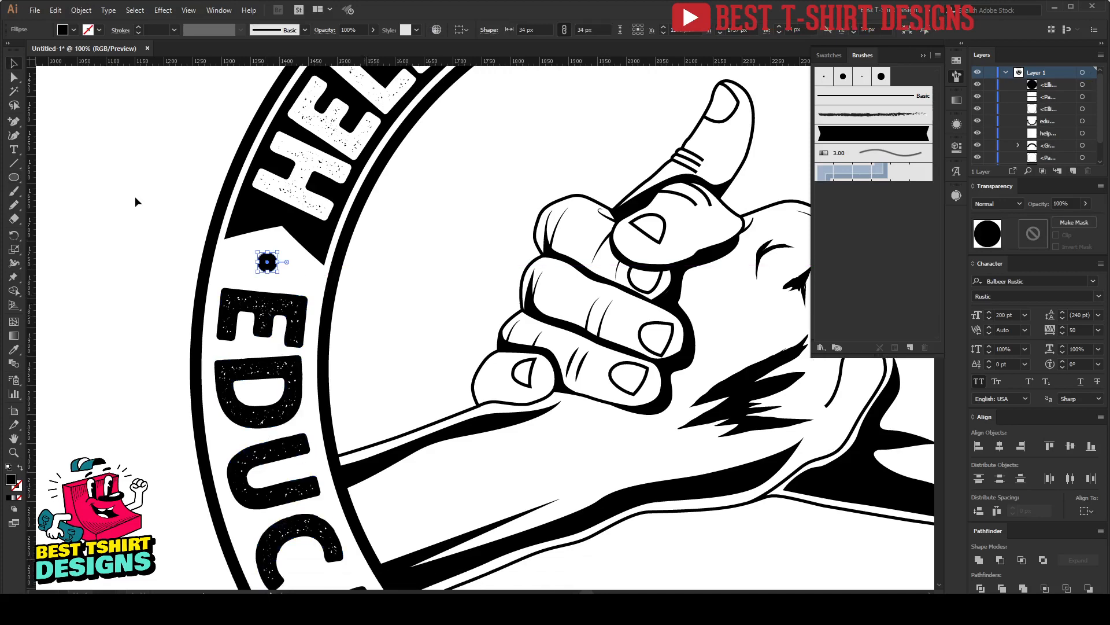
scroll(135, 201, down, 1)
drag(223, 239, 358, 573)
scroll(402, 394, down, 2)
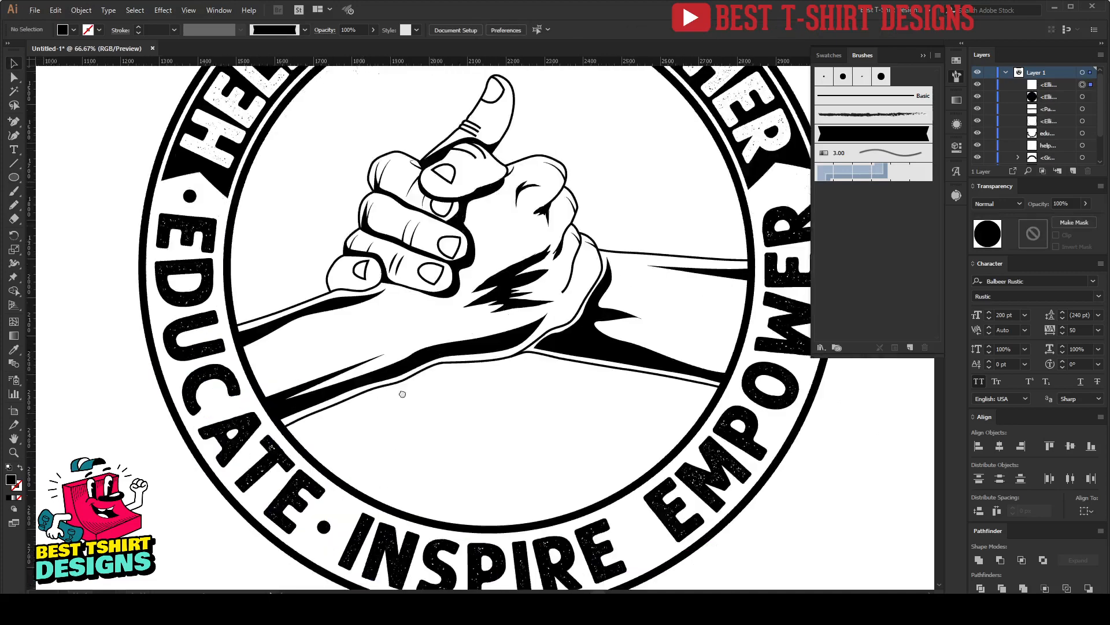
scroll(403, 394, down, 3)
scroll(402, 394, right, 2)
drag(228, 384, 541, 393)
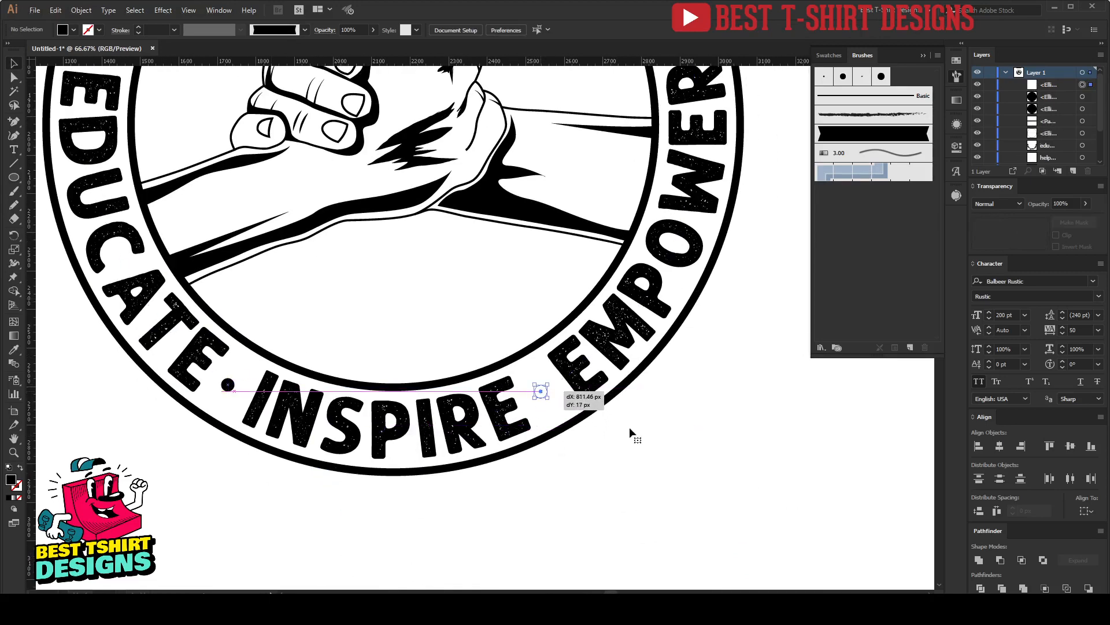
scroll(596, 497, up, 3)
scroll(596, 497, right, 2)
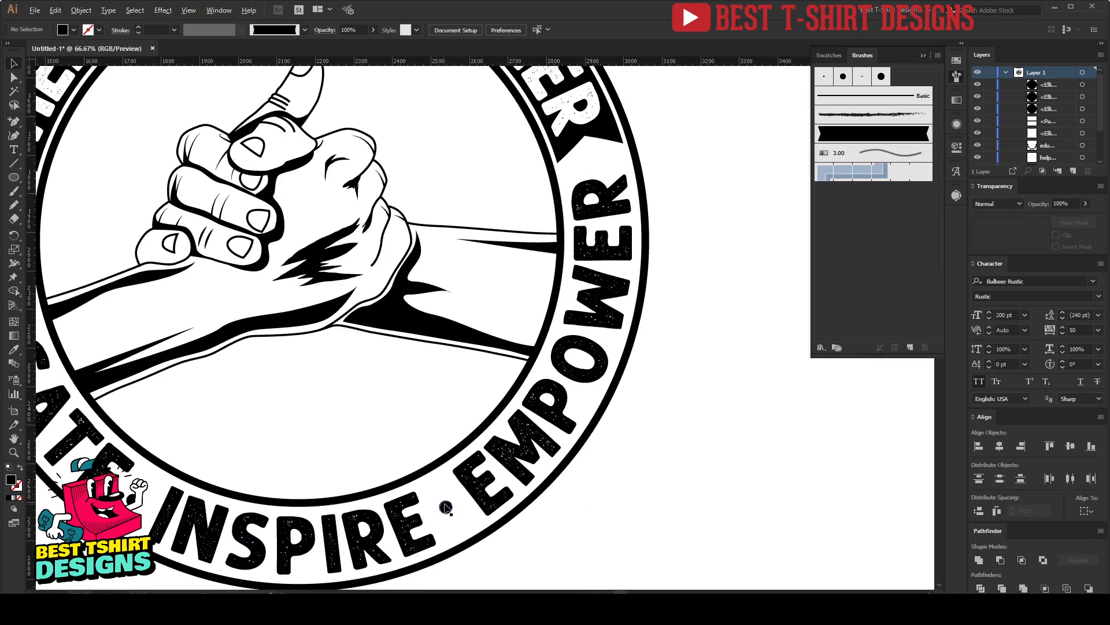
drag(445, 507, 594, 161)
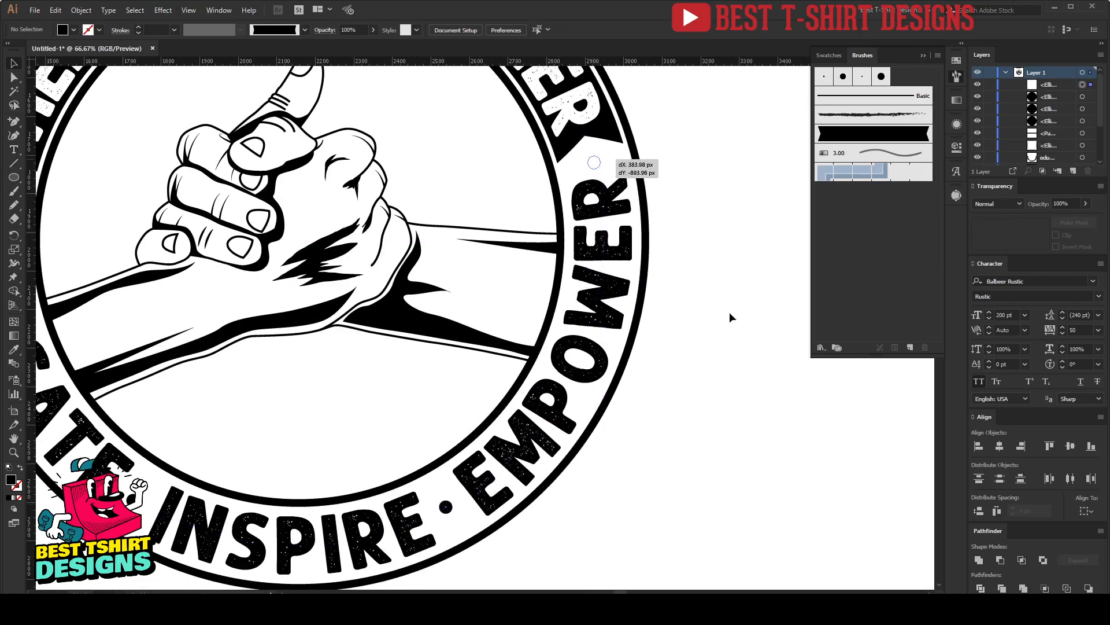
Align the two dots beneath the ribbon's tails so they sit level with each other
scroll(730, 312, down, 2)
scroll(454, 236, up, 1)
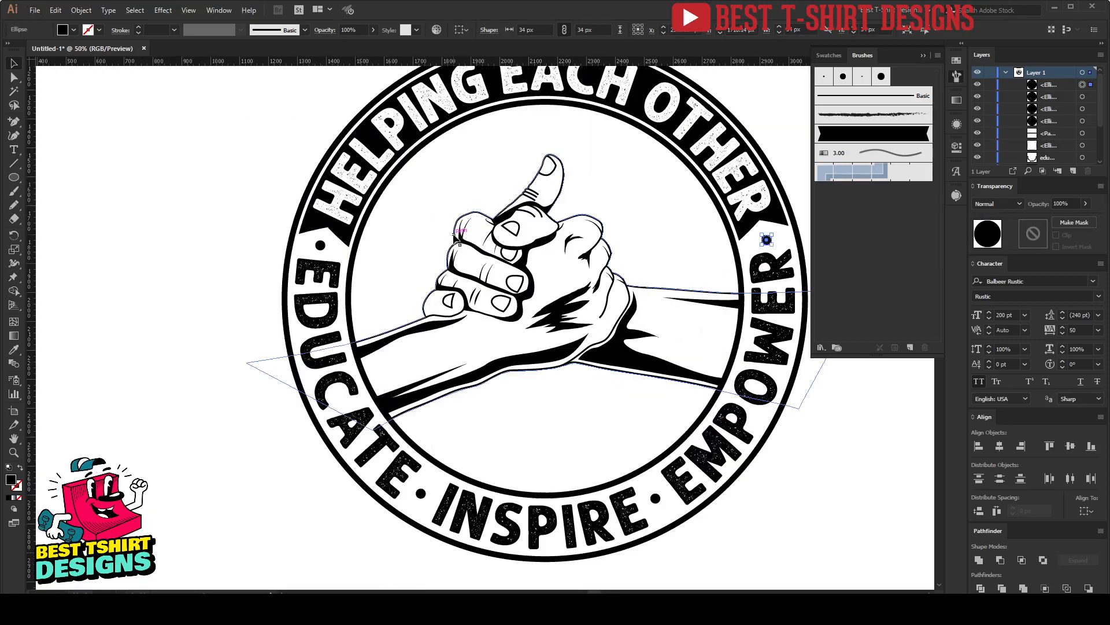
shift+click(321, 245)
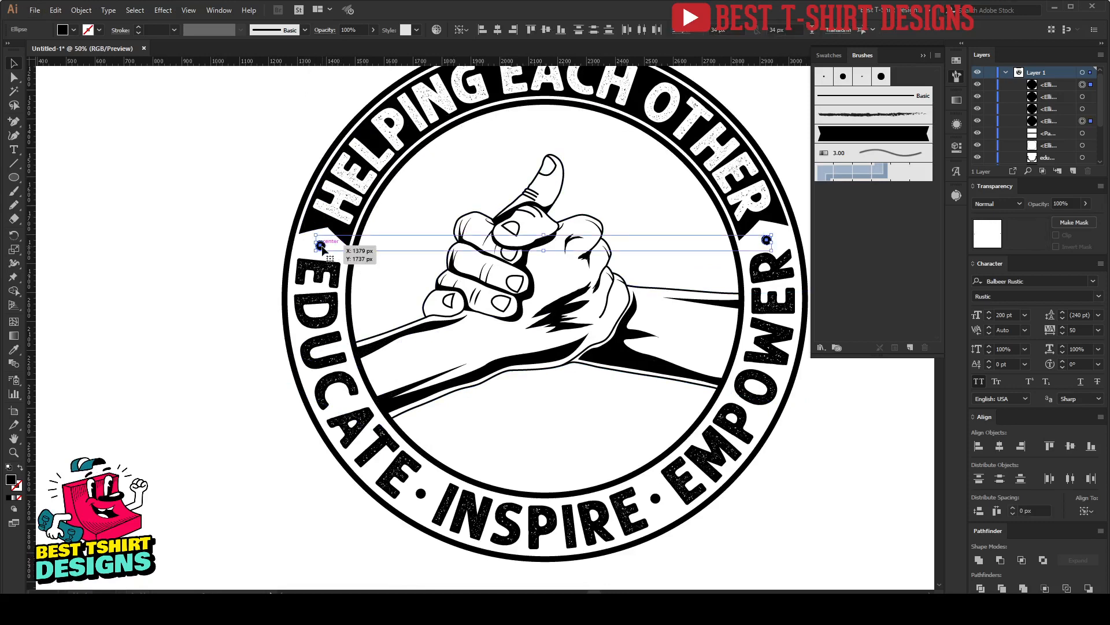
click(547, 29)
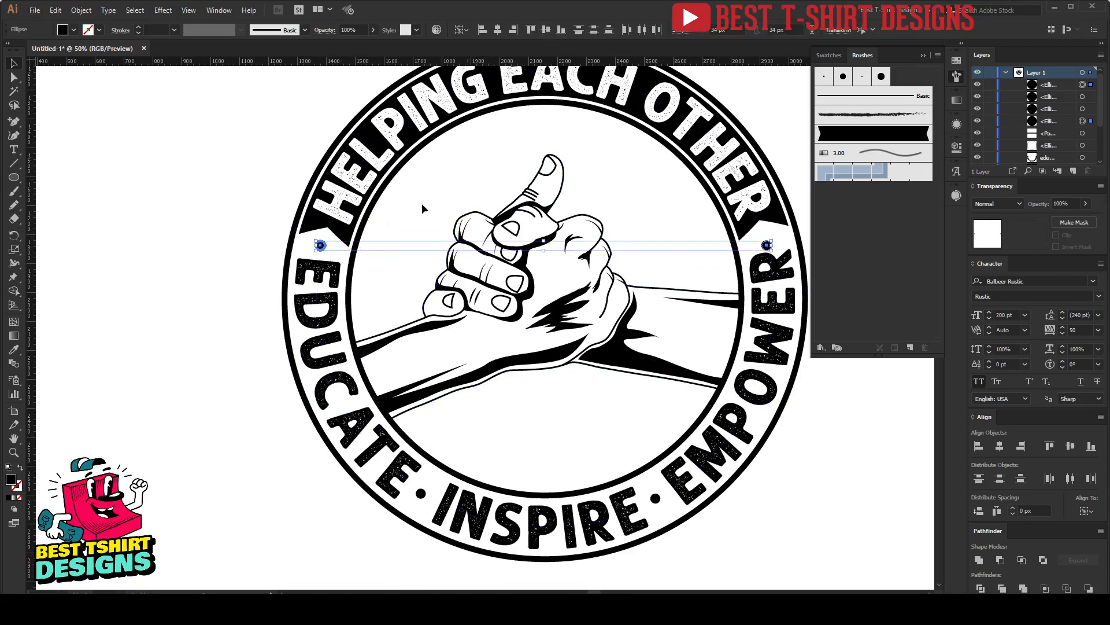
click(234, 255)
Place a horizontal guide through the dots beneath the ribbon's tails to compare the ends of the EDUCATE INSPIRE EMPOWER text
drag(223, 246, 164, 243)
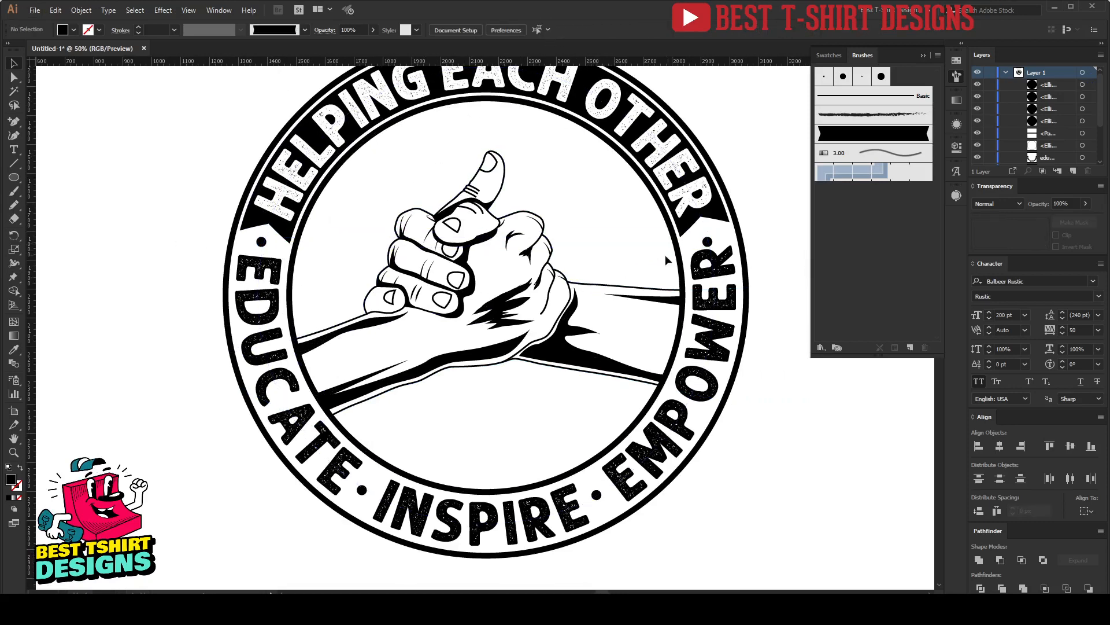
click(726, 266)
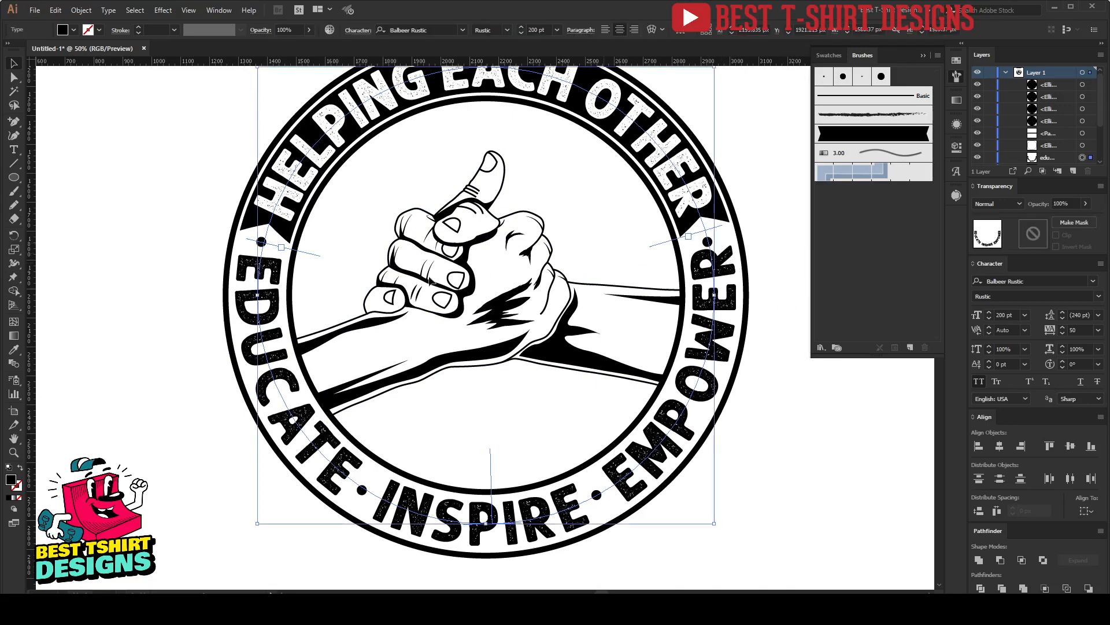
drag(473, 60, 473, 244)
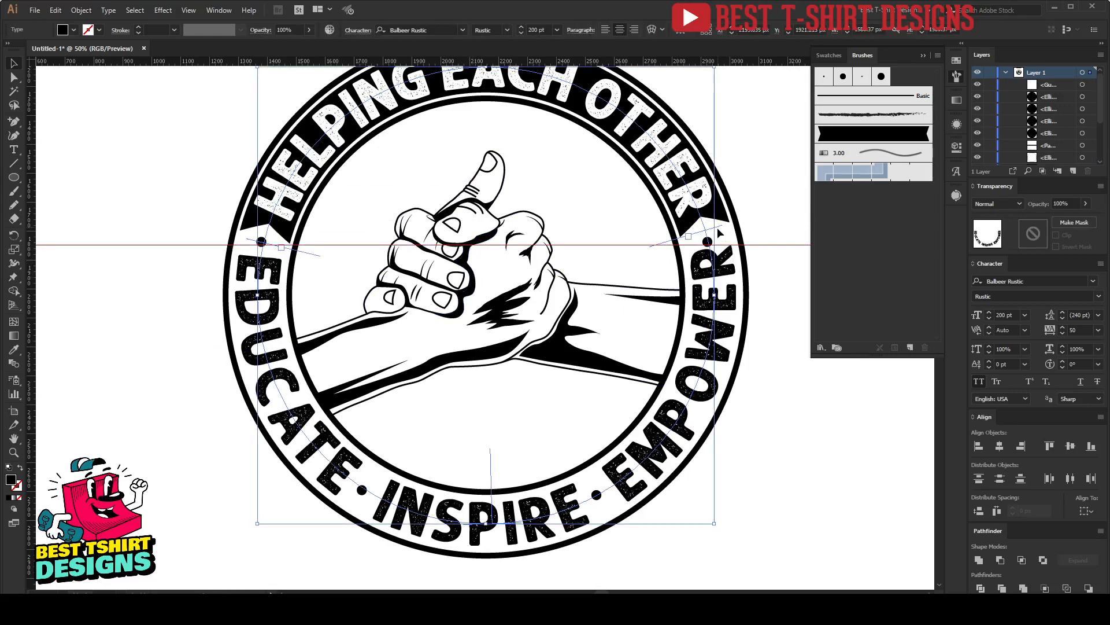
key(ctrl+a)
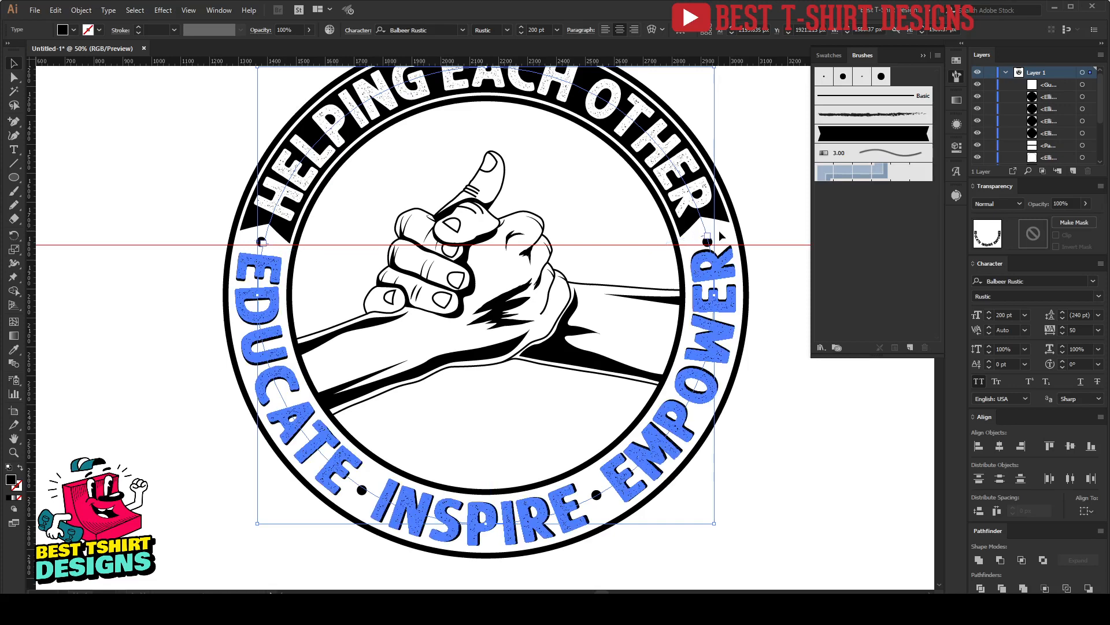
key(Escape)
click(779, 306)
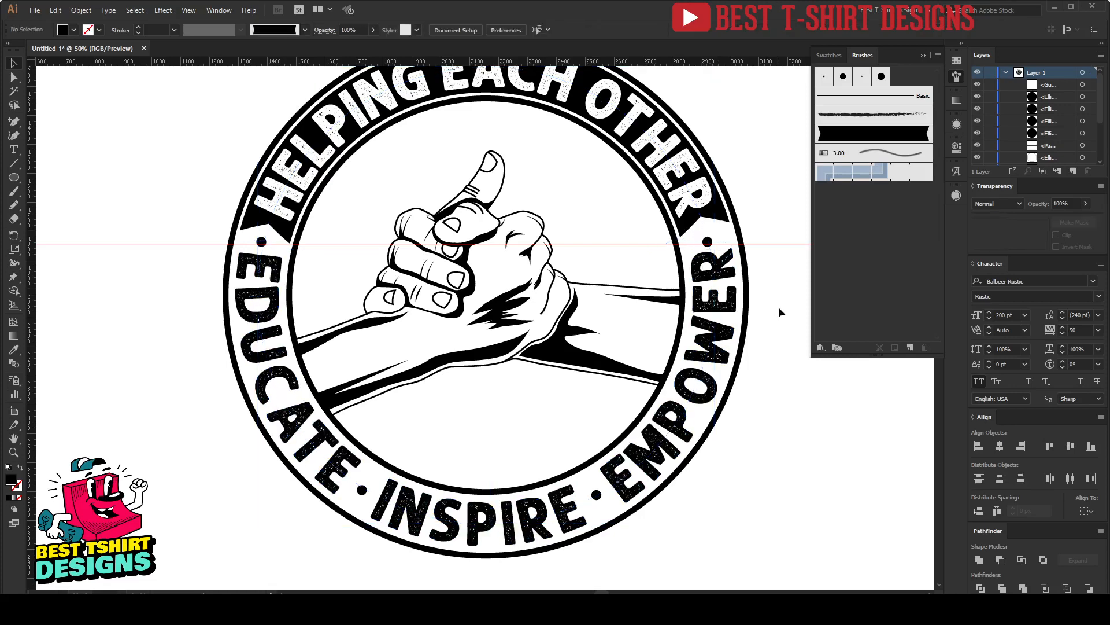
Set the EDUCATE INSPIRE EMPOWER text's tracking to 40 and delete the horizontal guide
click(721, 270)
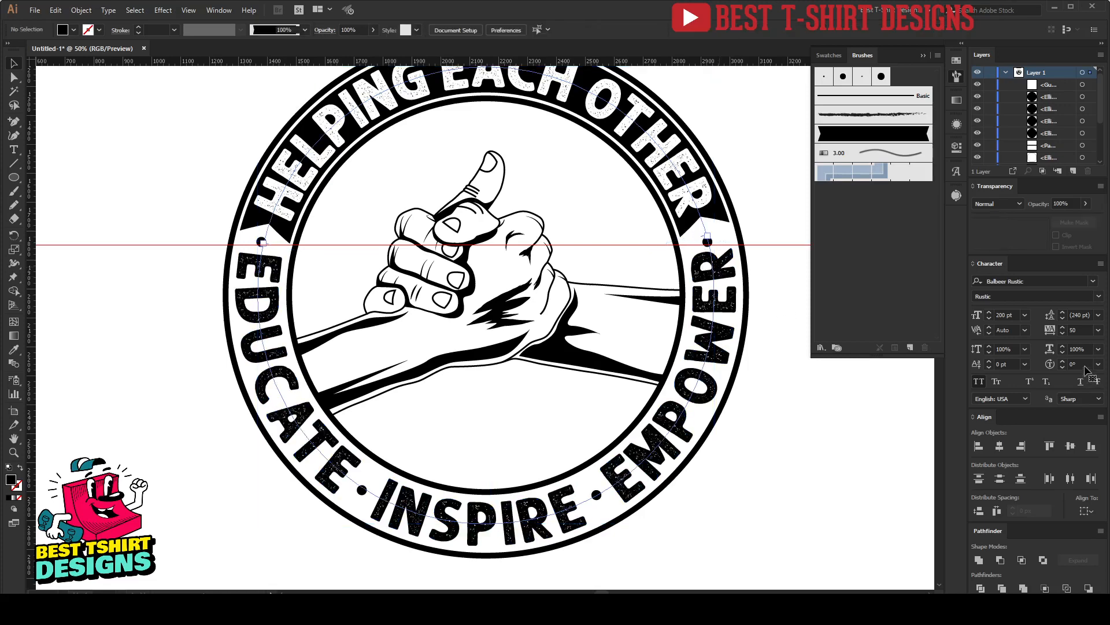
click(831, 400)
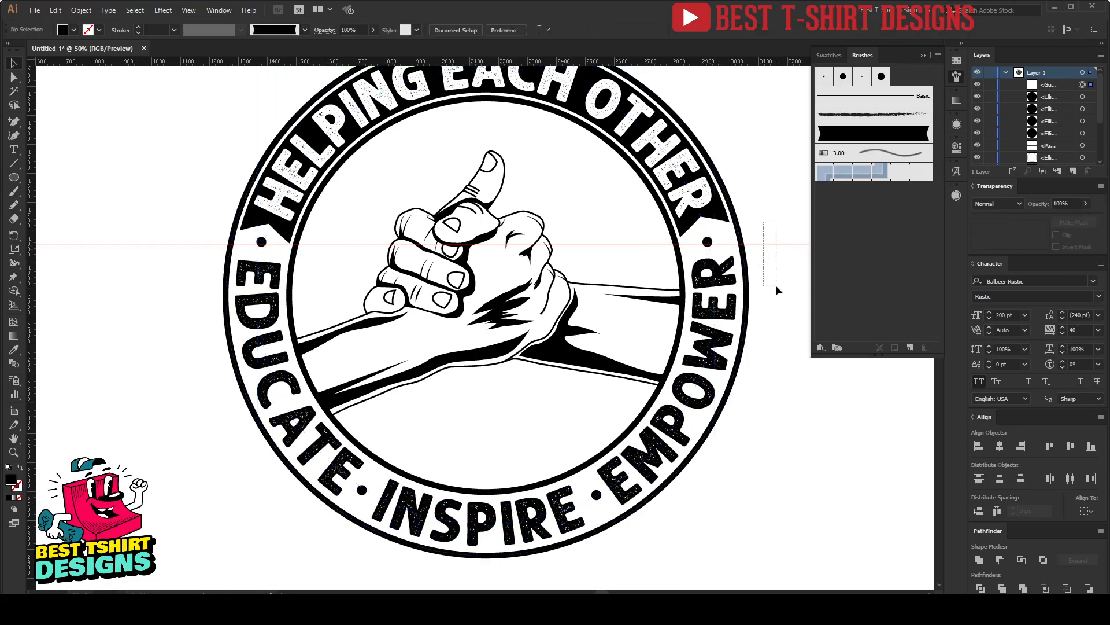
drag(776, 284, 776, 284)
key(Delete)
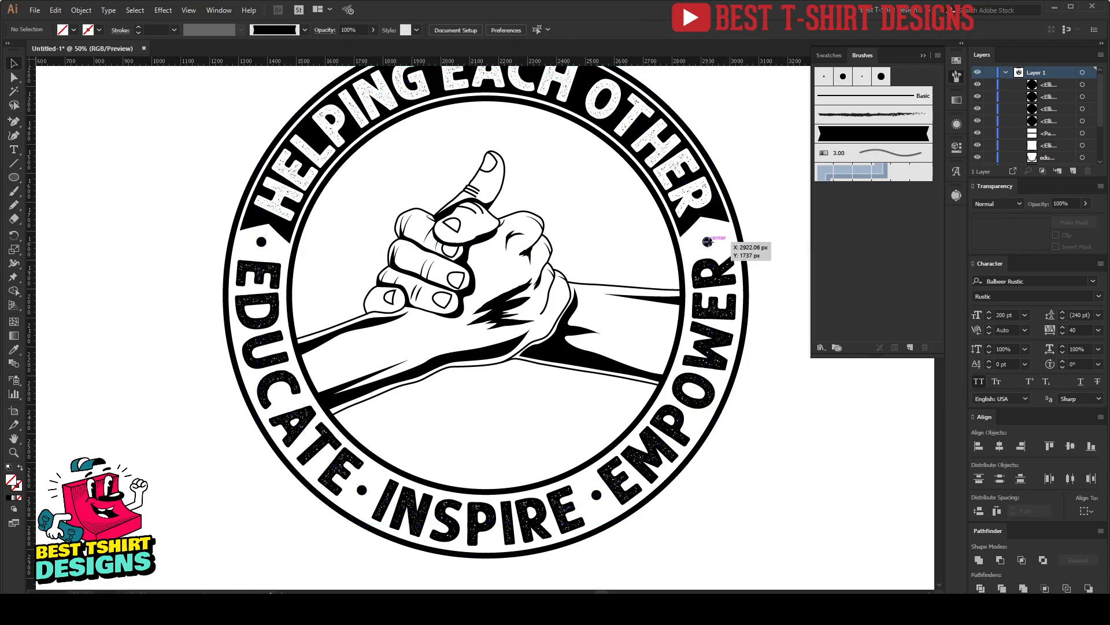
Shift the two dots beneath the ribbon's tails slightly down and align them with each other by their vertical centres
click(709, 242)
shift+click(262, 242)
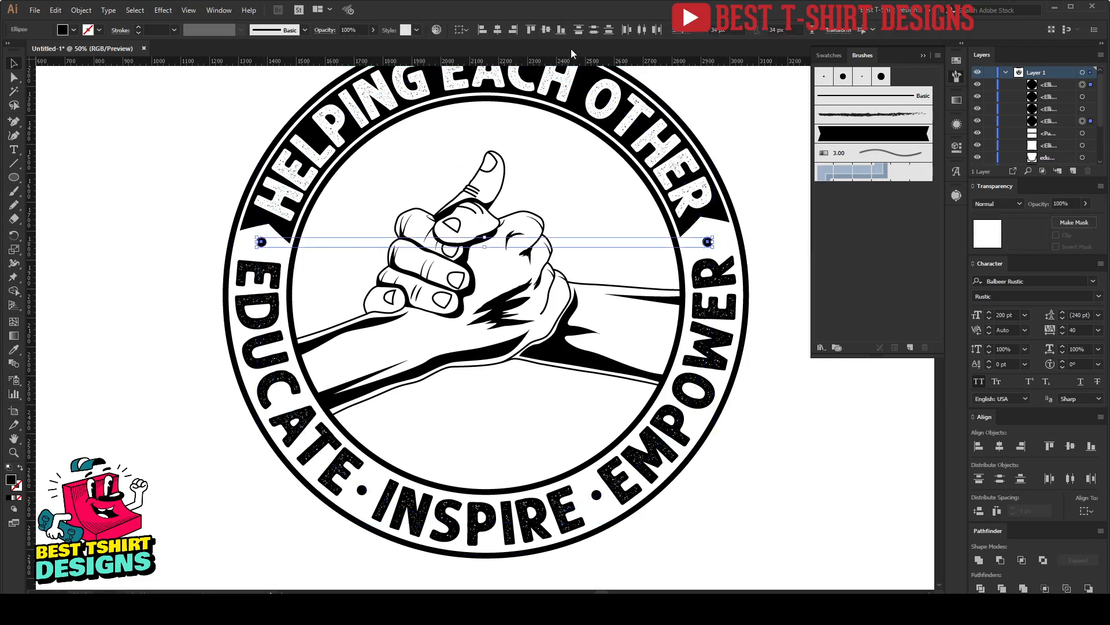
click(545, 30)
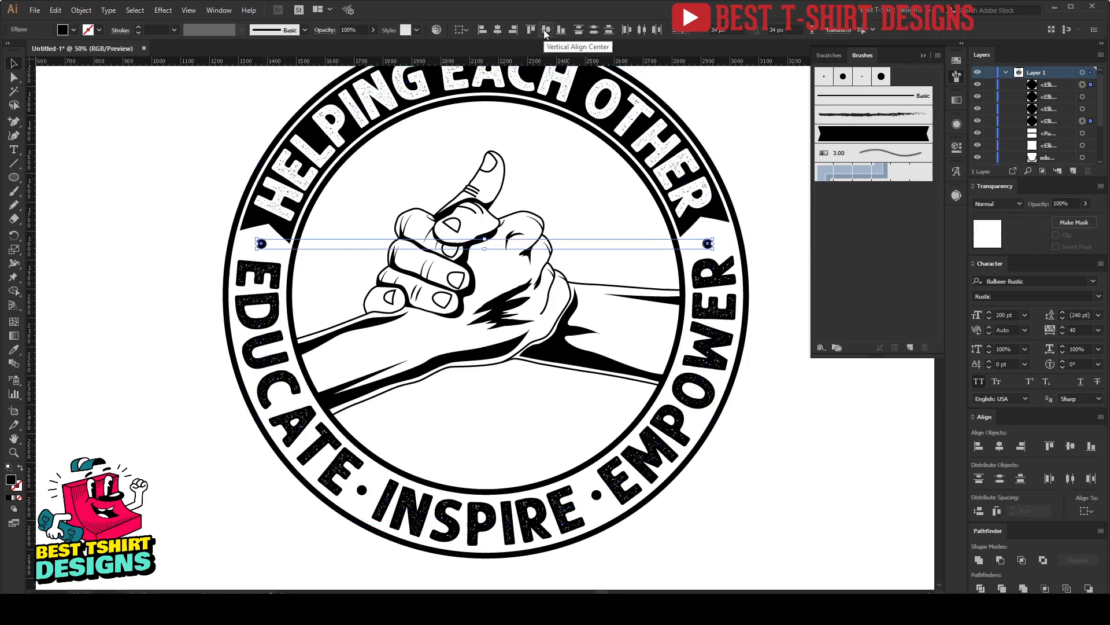
click(710, 507)
Fine-tune the positions of the dots on either side of INSPIRE so they sit centred in their gaps
scroll(596, 508, up, 2)
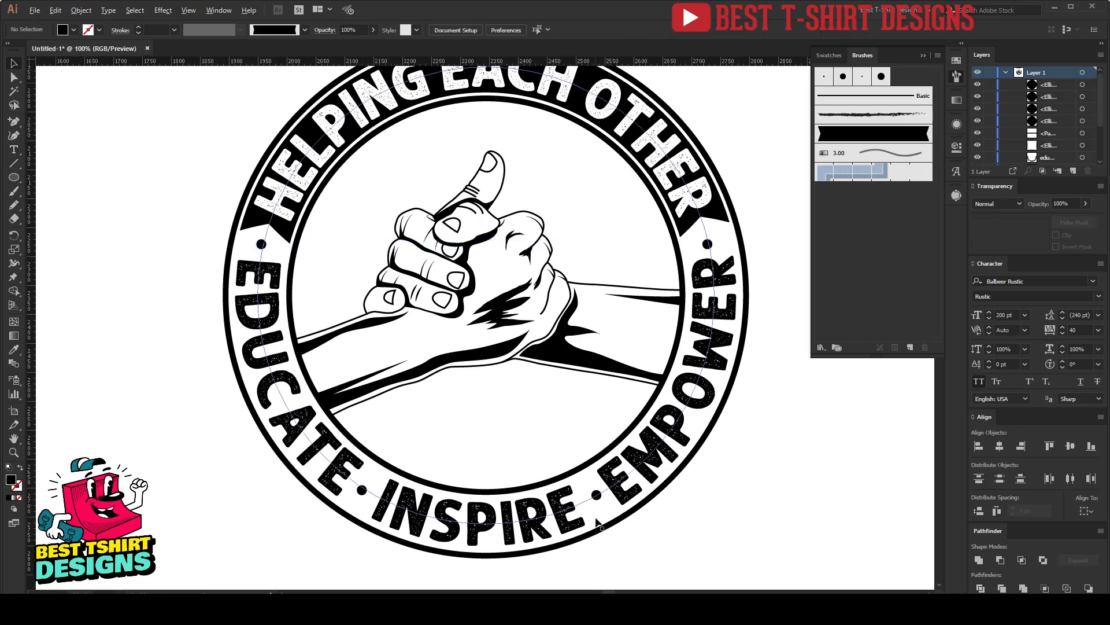
drag(597, 465, 591, 476)
scroll(756, 470, down, 1)
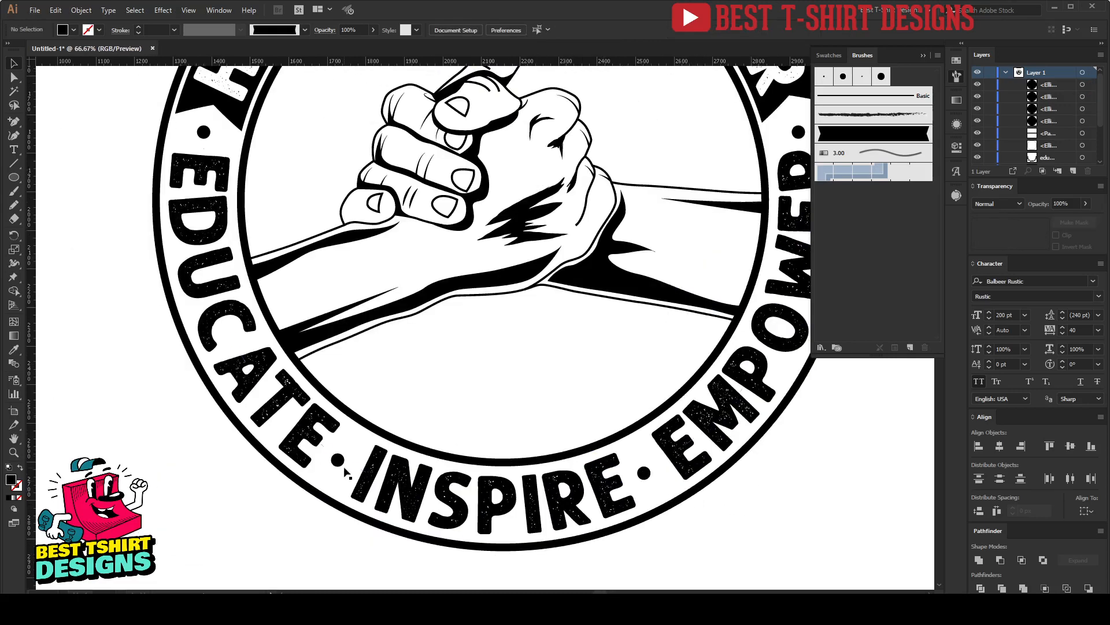
scroll(338, 461, up, 3)
drag(340, 468, 340, 464)
scroll(338, 507, down, 3)
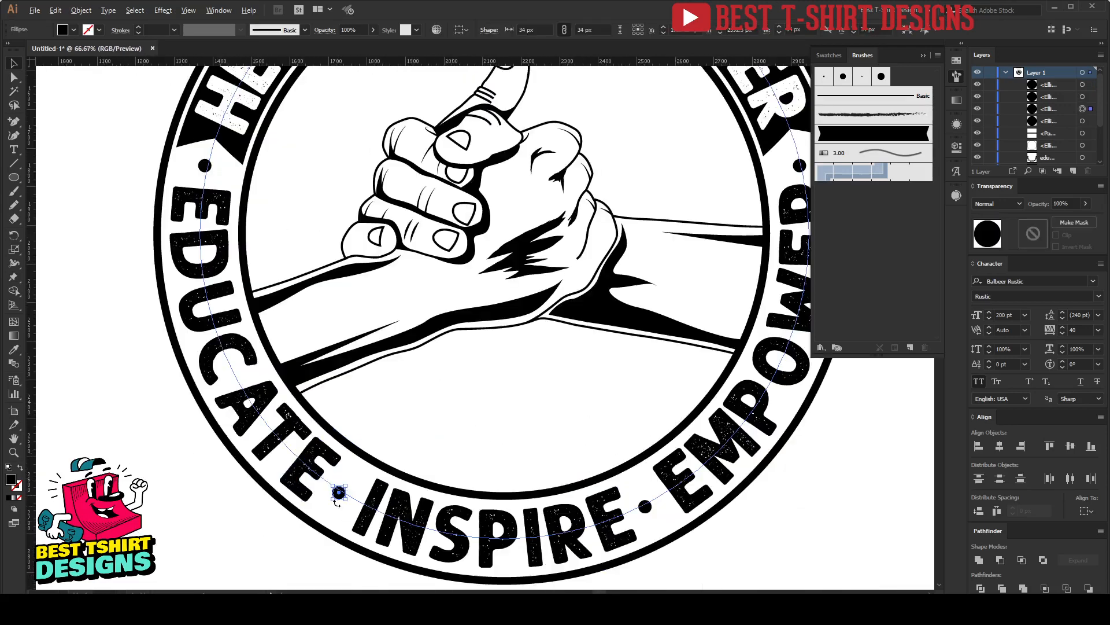
scroll(338, 495, down, 2)
click(710, 454)
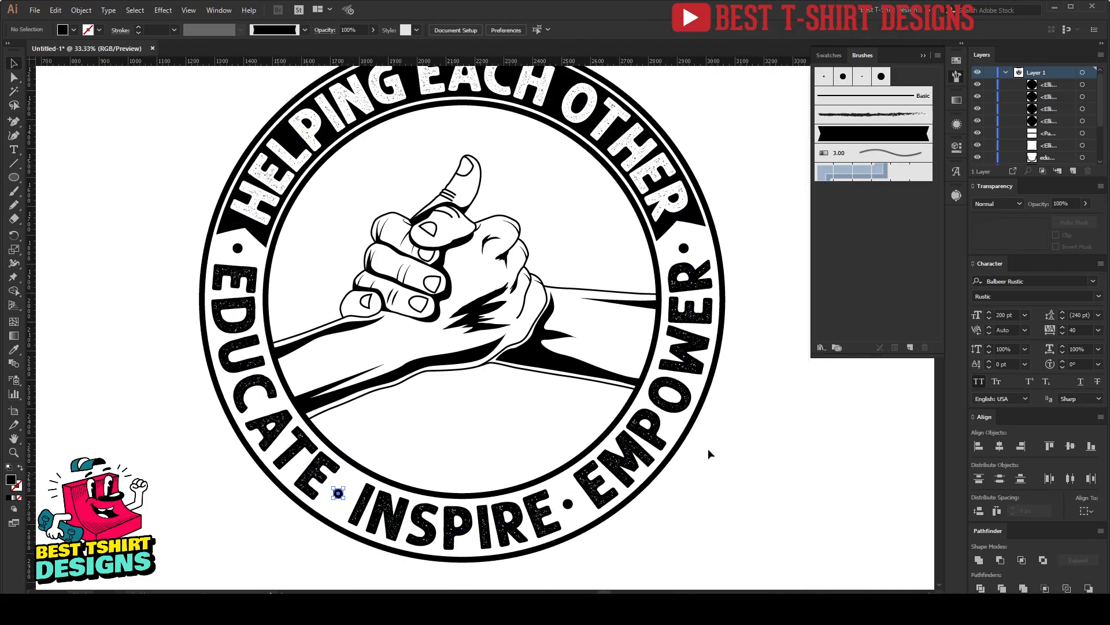
Enlarge the clasped hands proportionally about their centre so they fill more of the inner circle
click(524, 388)
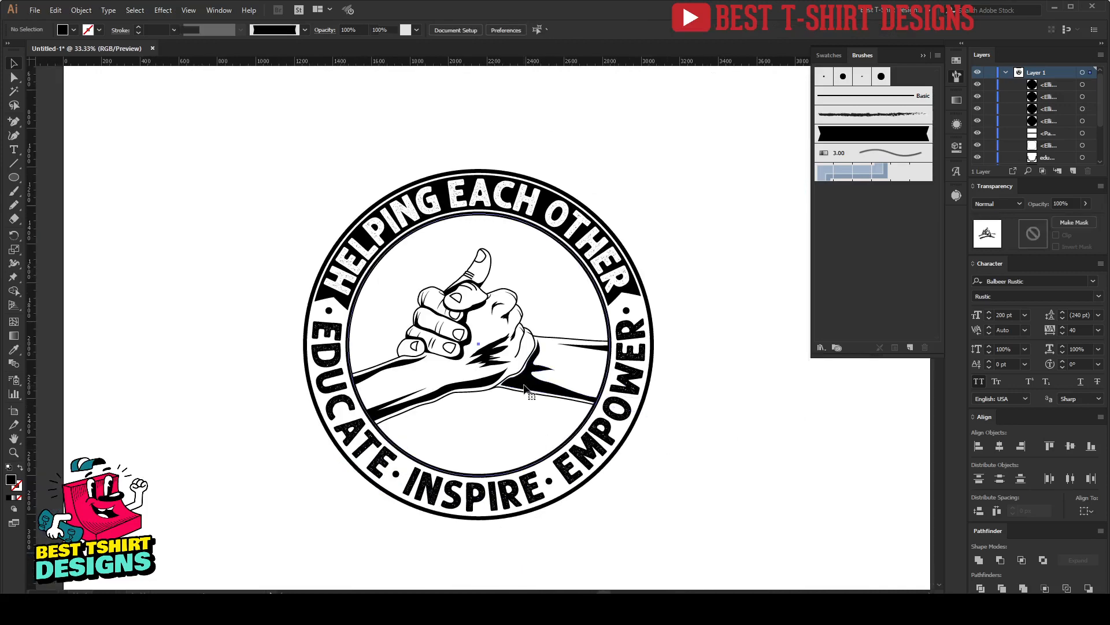
click(78, 30)
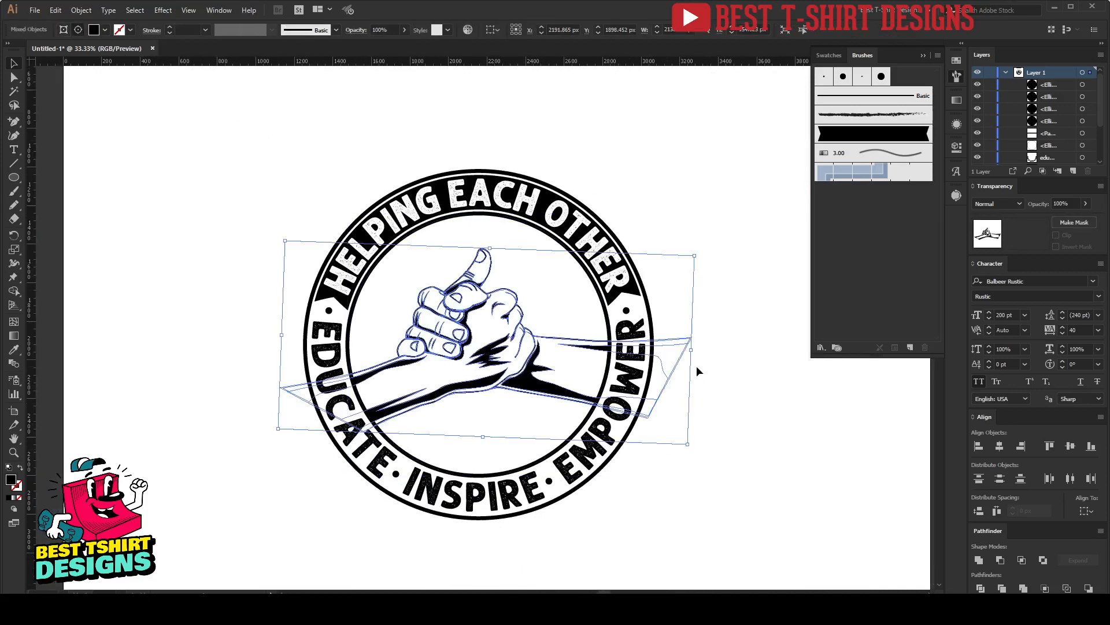
drag(692, 353, 736, 357)
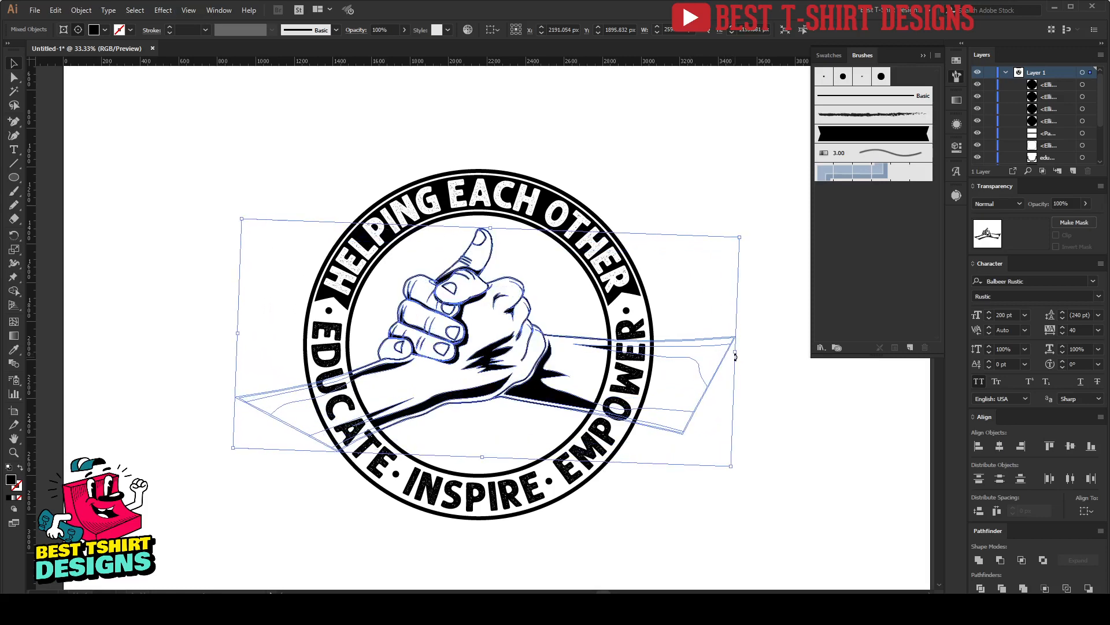
Move the clasped hands about 20 px right and 8 px down within the inner circle
key(Right)
key(Right)
key(Right)
key(shift+Right)
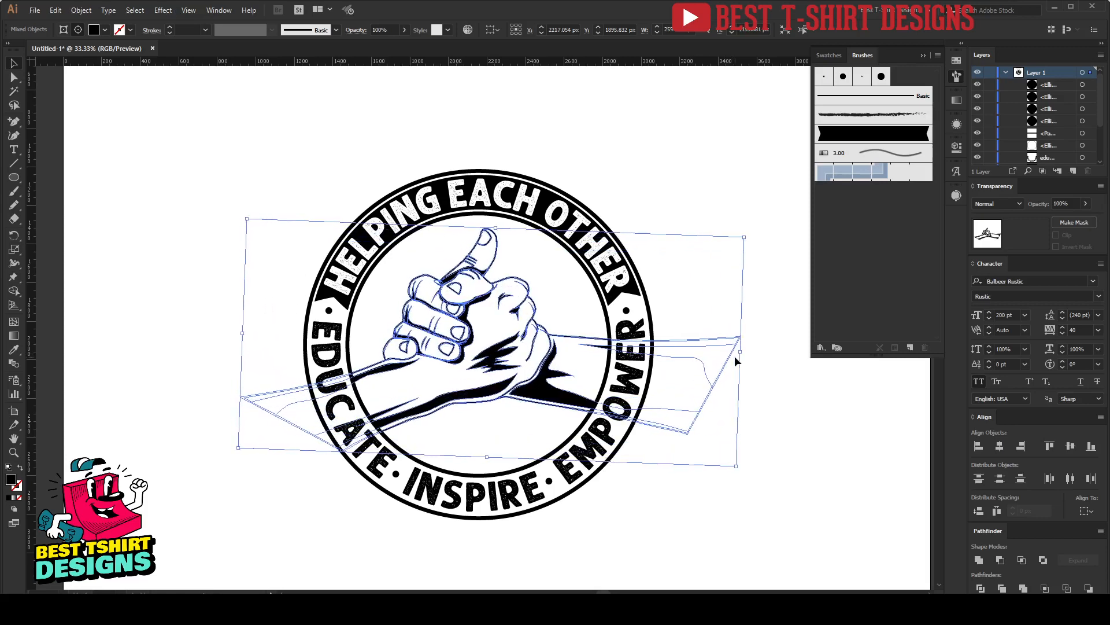
key(Left)
key(Left)
key(Left)
key(Down)
key(Down)
key(Down)
key(Down)
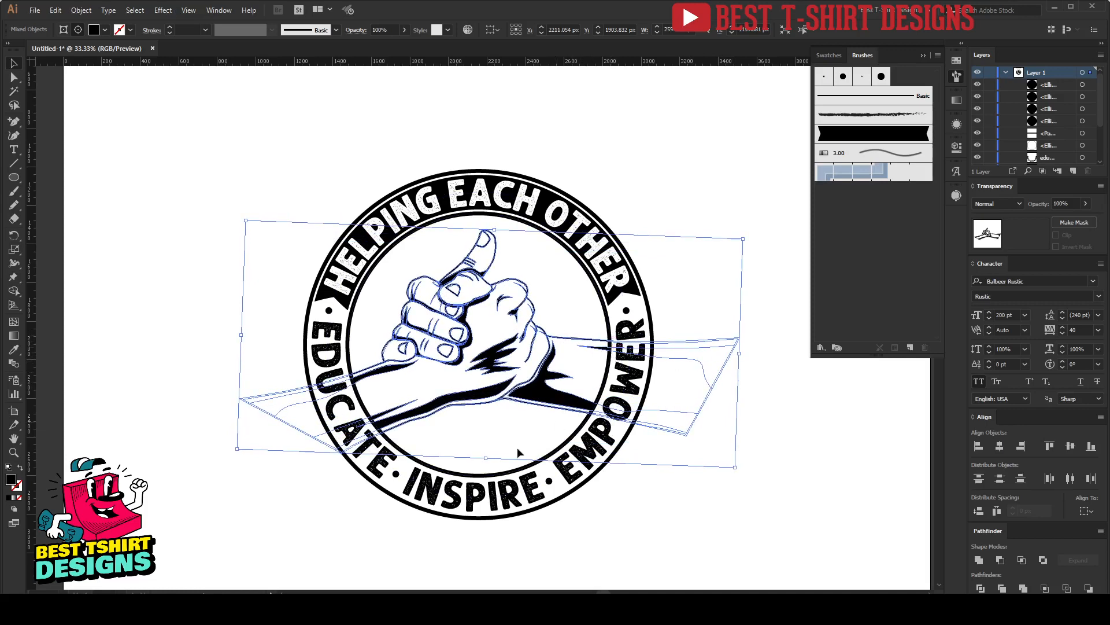
Scale the clasped hands up slightly more and move them about 40 px down
drag(741, 354, 751, 355)
key(shift+Down)
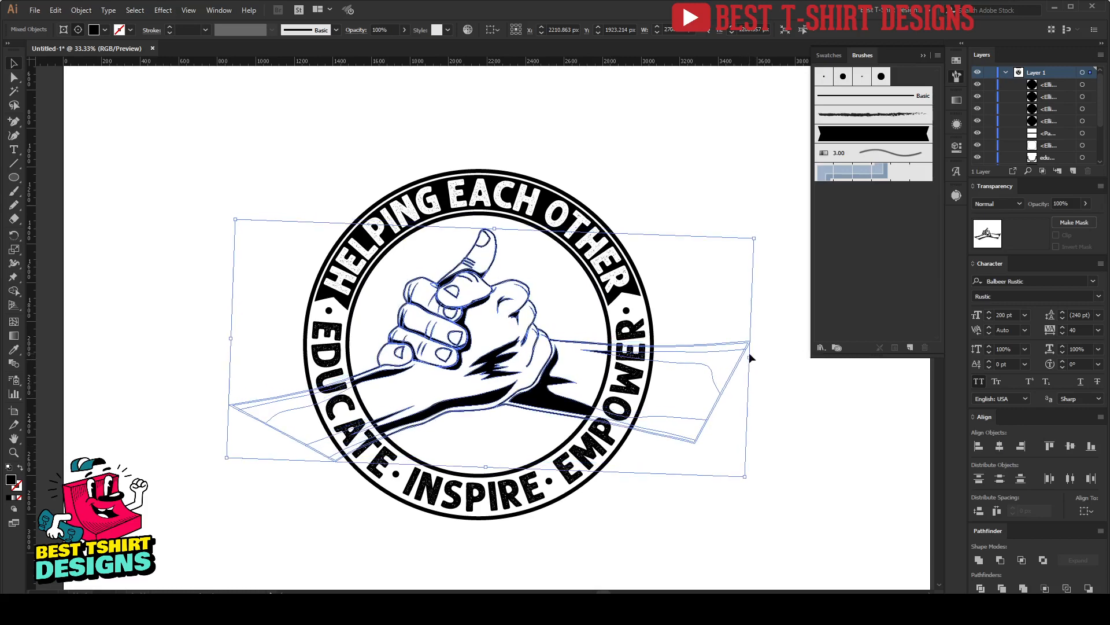
key(shift+Down)
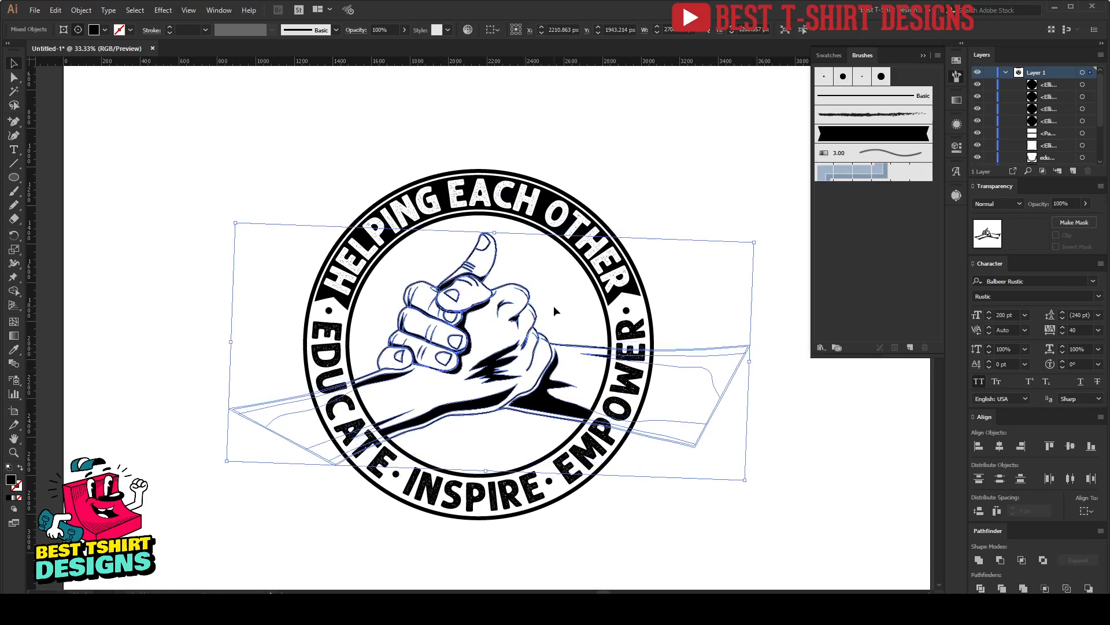
click(787, 452)
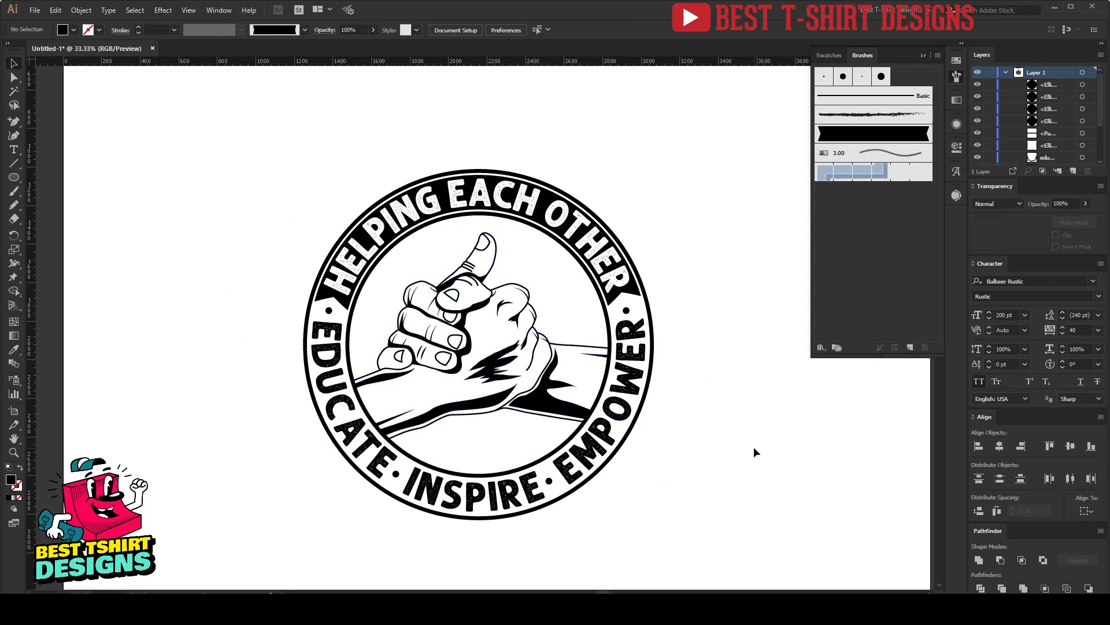
Draw a horizontal line about 729 px long between the spare black ribbon and the circular badge
scroll(753, 449, down, 1)
scroll(753, 448, up, 1)
click(14, 163)
scroll(305, 327, up, 7)
drag(326, 193, 467, 193)
key(v)
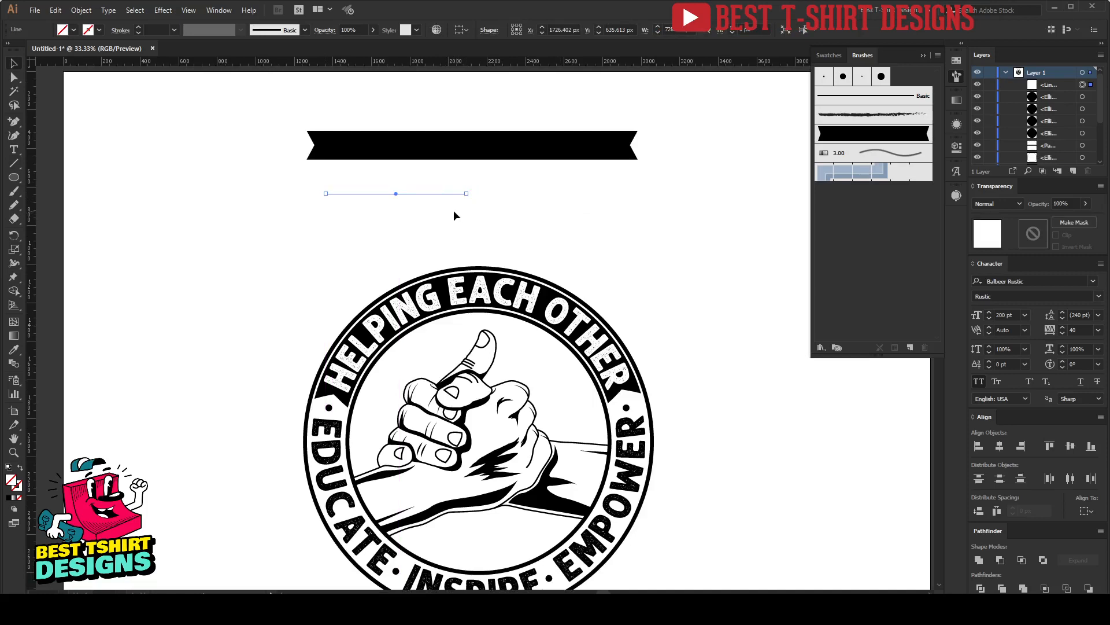
Give the line a 20 pt black stroke and a width profile that tapers from its left end to a point
click(147, 30)
text(20)
key(Return)
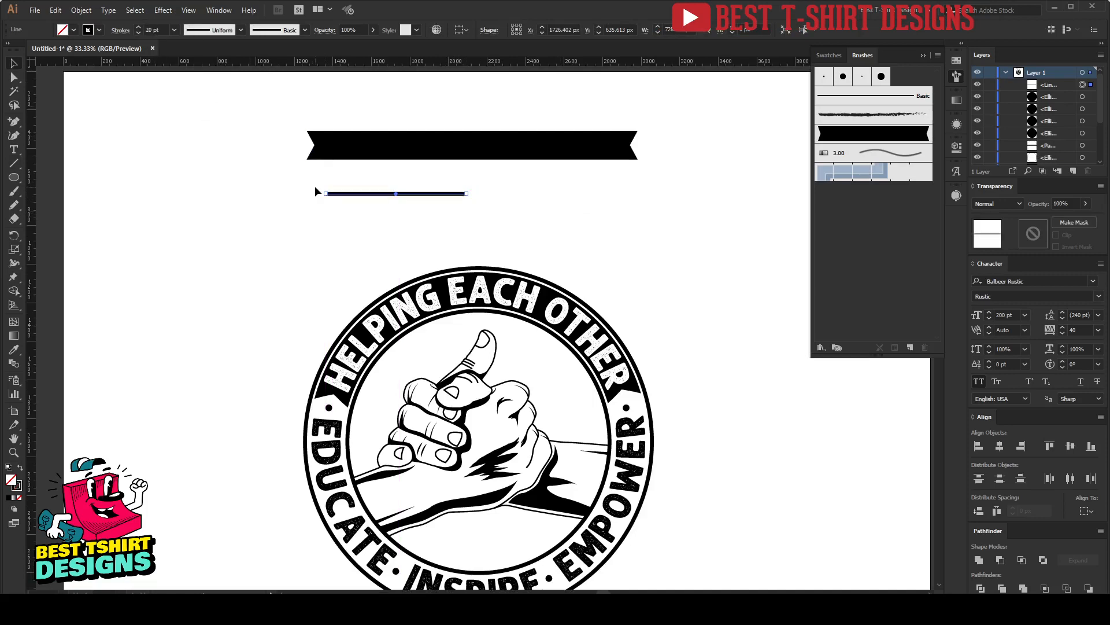
click(120, 30)
click(65, 206)
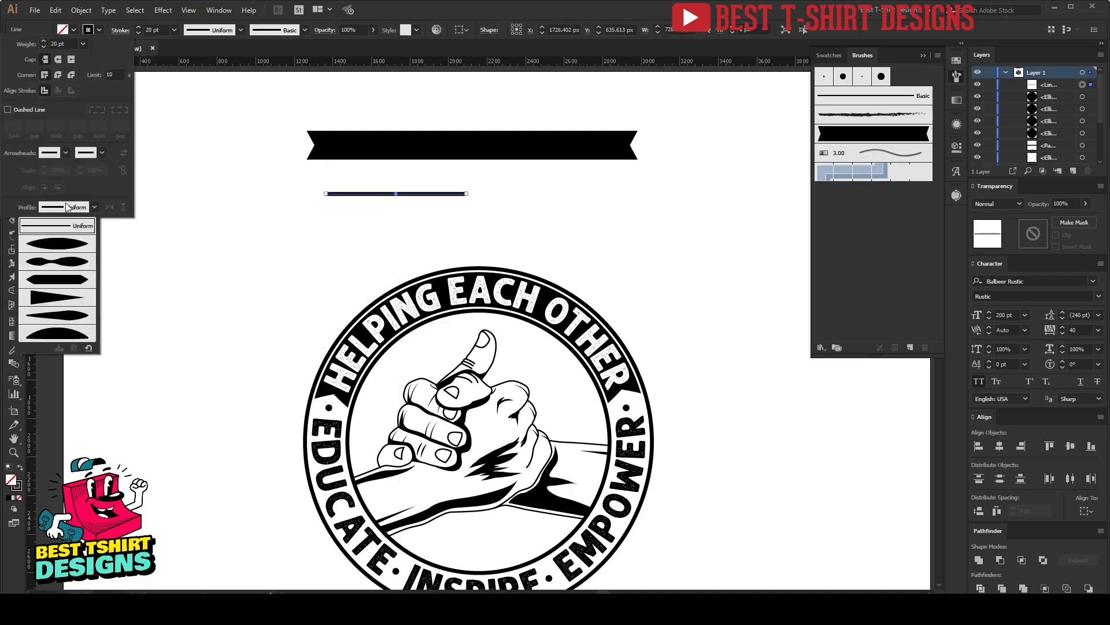
click(62, 297)
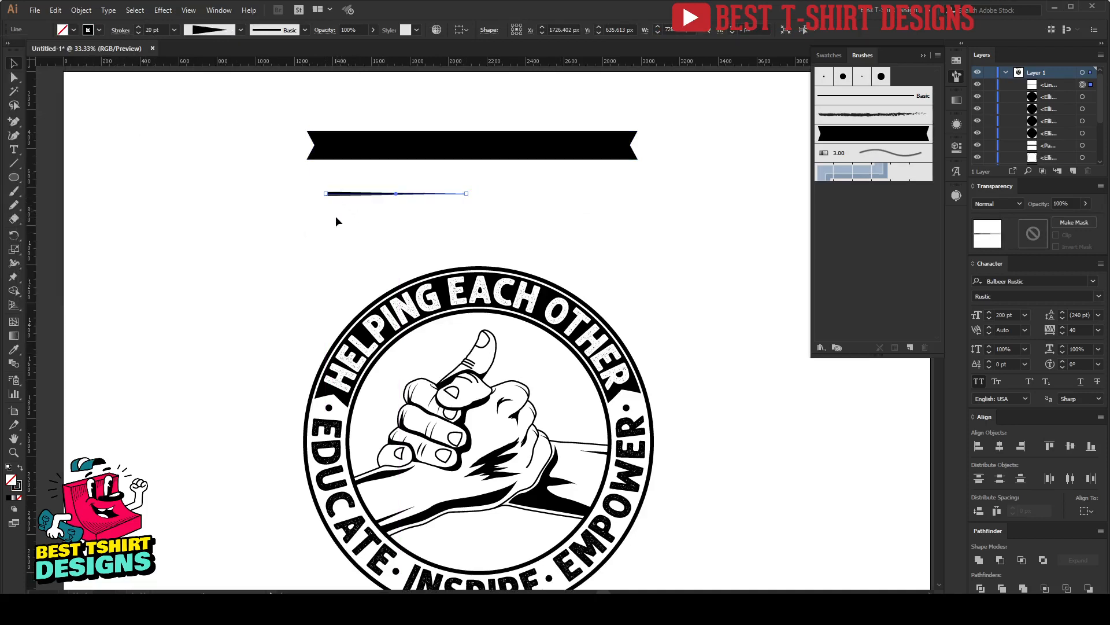
Create a copy of the tapered line rotated 10° about its thick end
key(r)
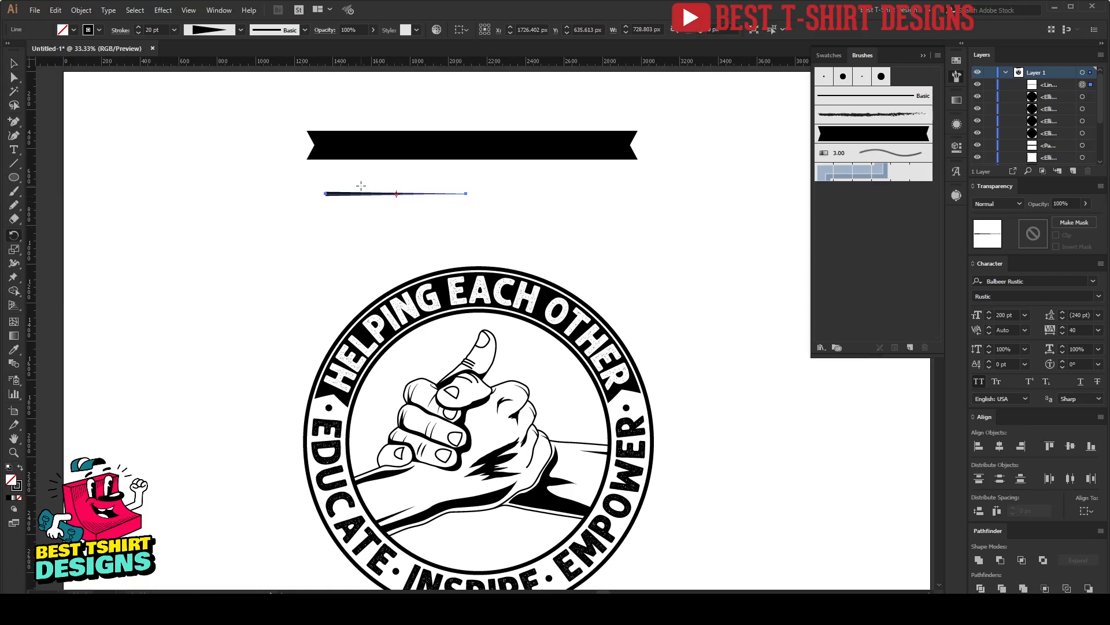
scroll(353, 177, up, 3)
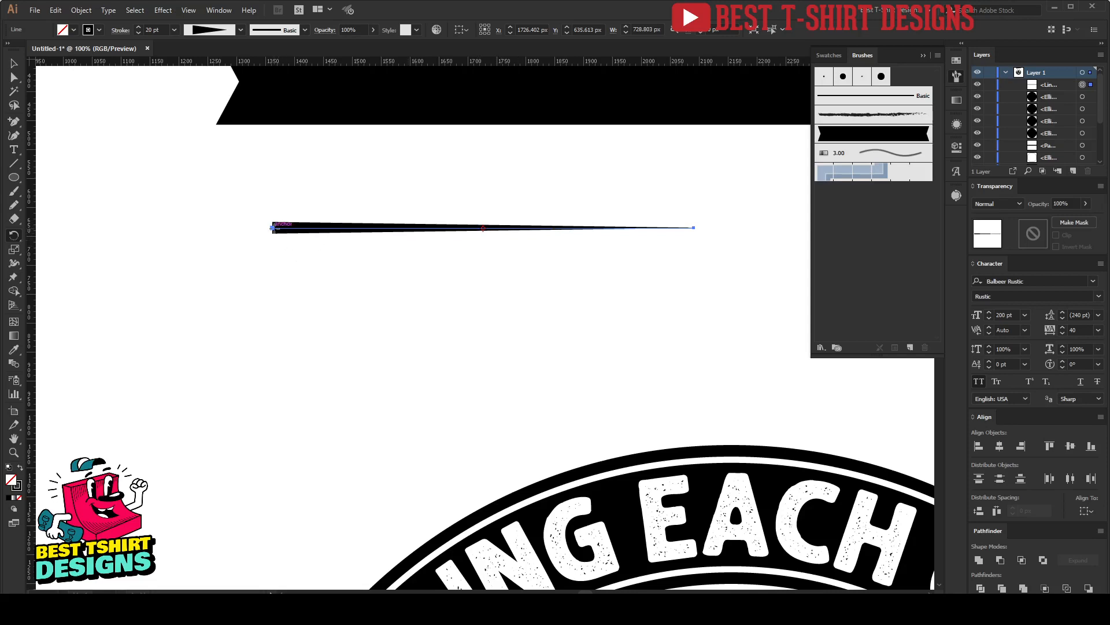
alt+click(272, 228)
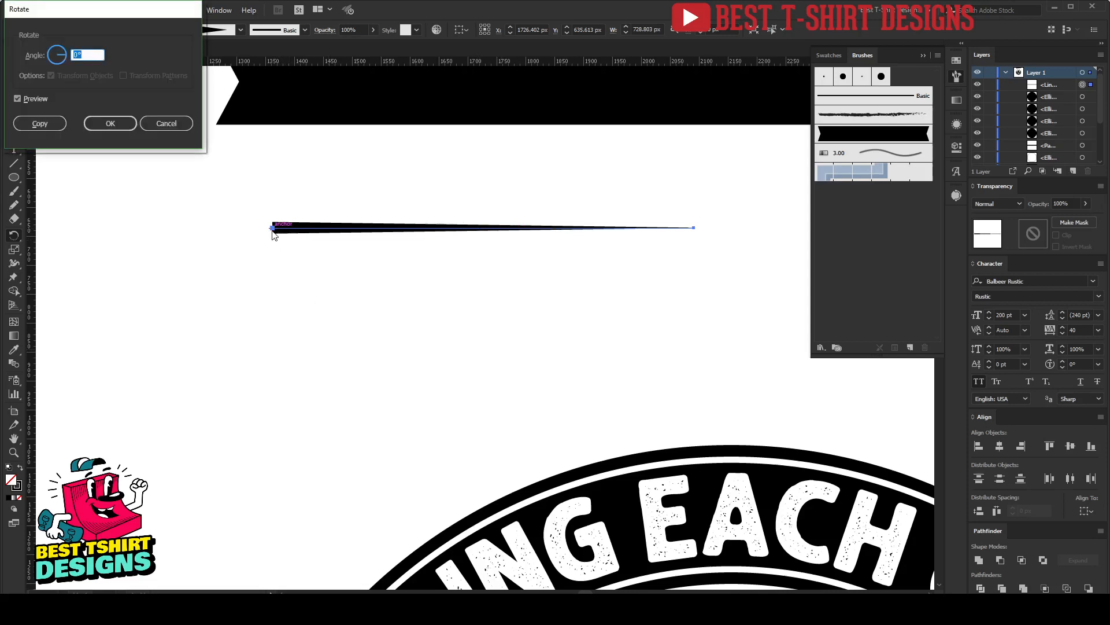
drag(106, 20, 526, 73)
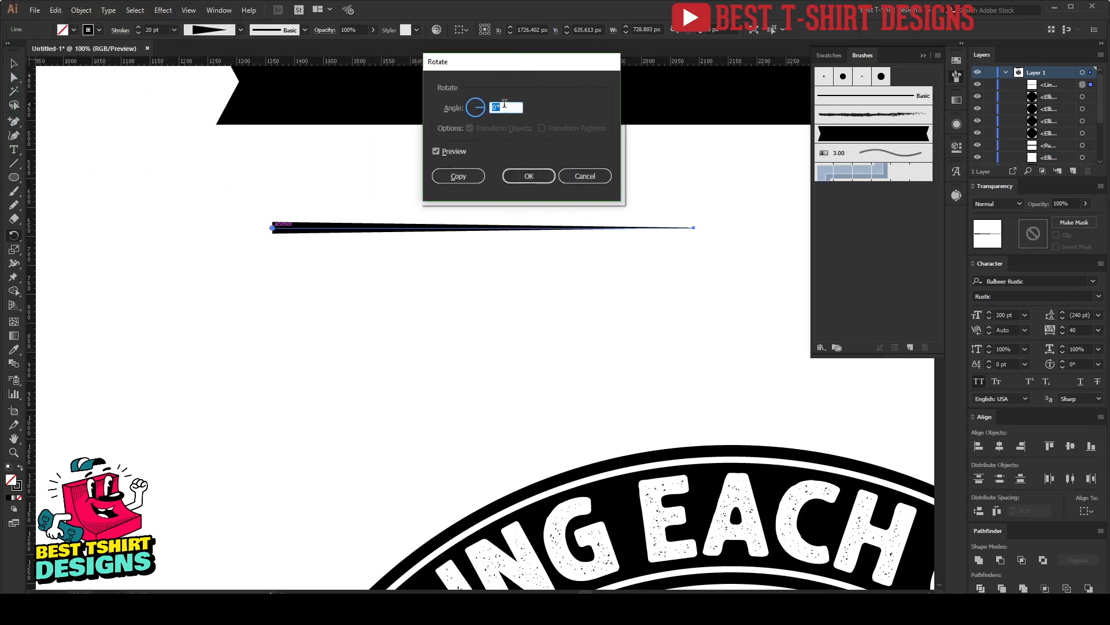
key(shift+Up)
key(shift+Up)
key(shift+Down)
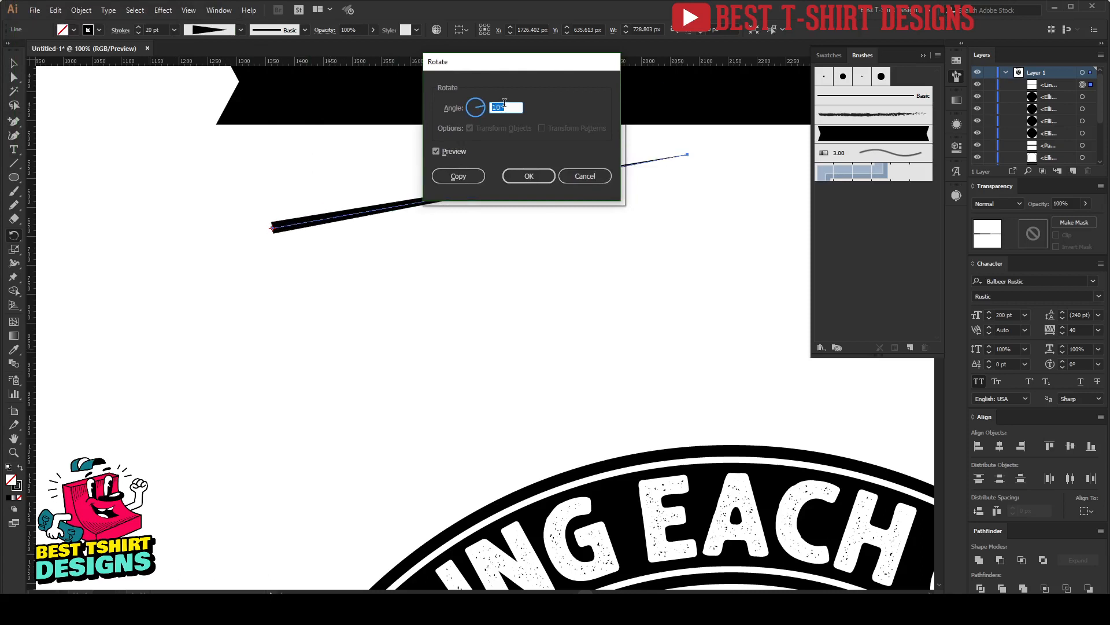
click(458, 176)
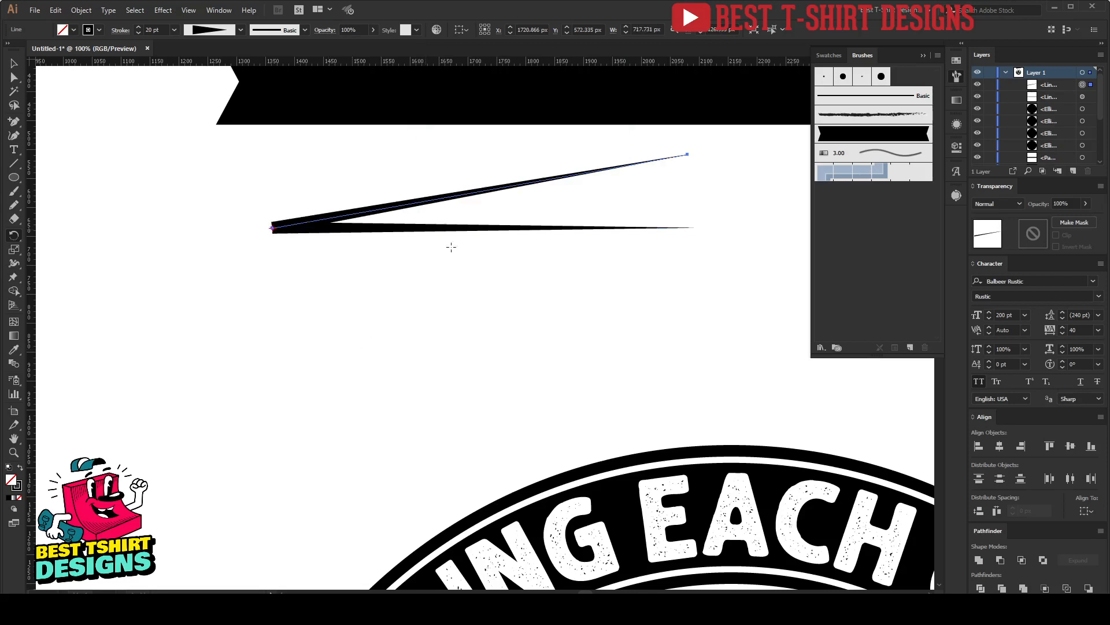
Repeat the 10° rotated copy of the tapered line around its thick end until the rays form a full-circle sunburst
key(ctrl+d)
key(ctrl+d)
key(ctrl+d)
key(ctrl+d)
key(ctrl+d)
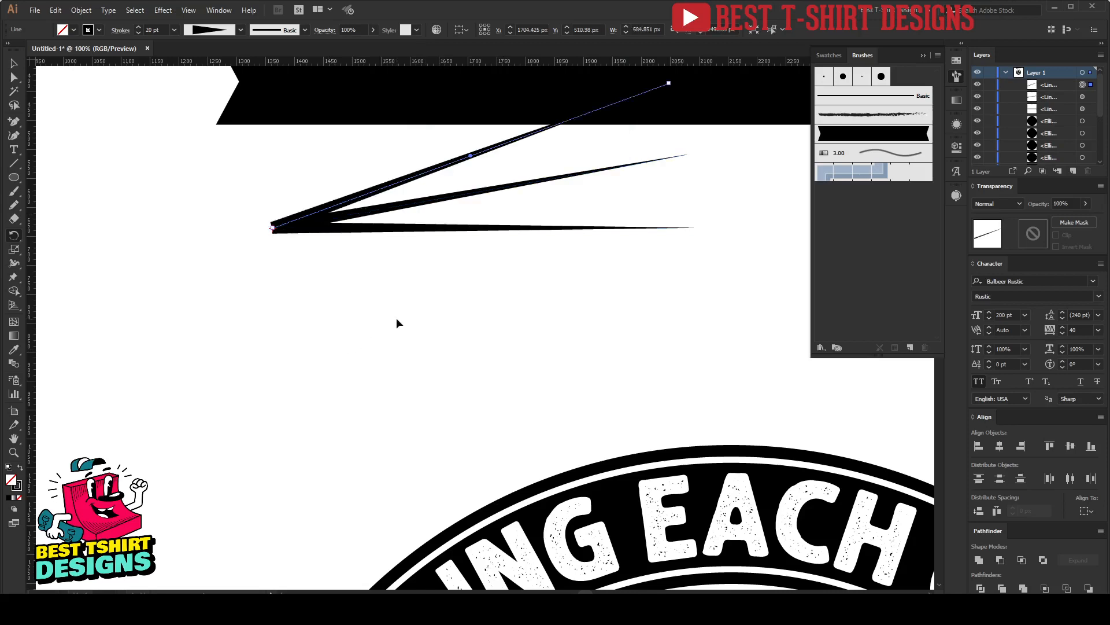
key(ctrl+d)
key(ctrl+d)
key(ctrl+d)
key(ctrl+d)
key(ctrl+d)
key(ctrl+d)
key(ctrl+d)
key(ctrl+d)
key(ctrl+d)
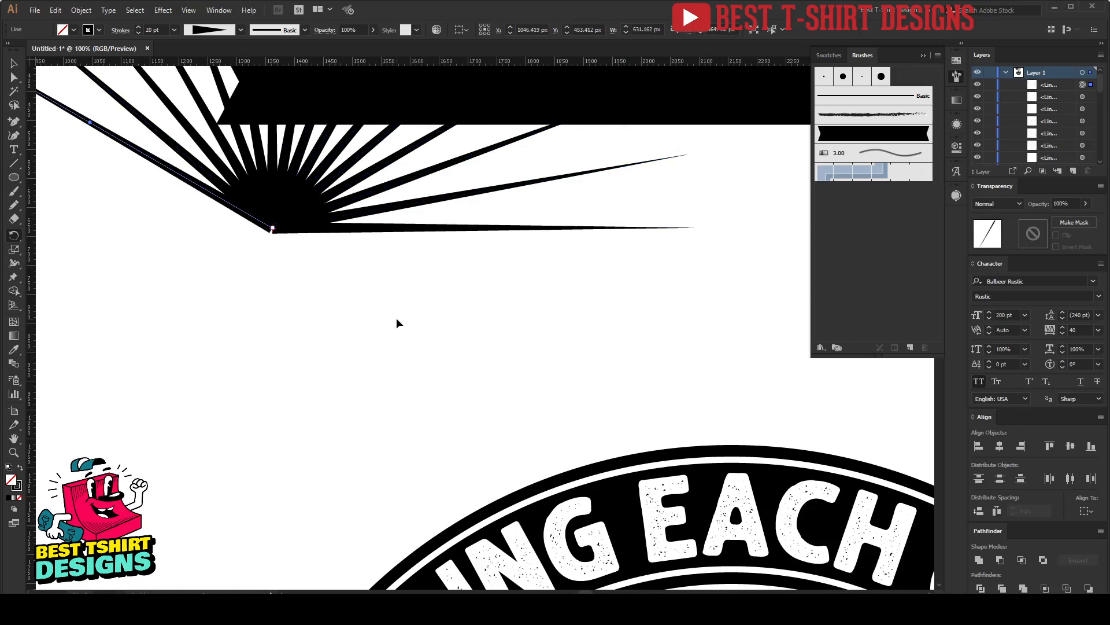
key(ctrl+d)
key(ctrl+d)
key(ctrl+d)
key(ctrl+d)
key(ctrl+d)
key(ctrl+d)
key(ctrl+d)
key(ctrl+d)
key(ctrl+d)
key(ctrl+d)
key(ctrl+d)
key(ctrl+d)
key(ctrl+d)
key(ctrl+d)
key(ctrl+d)
key(ctrl+d)
key(ctrl+d)
key(ctrl+d)
key(ctrl+d)
key(ctrl+d)
key(ctrl+d)
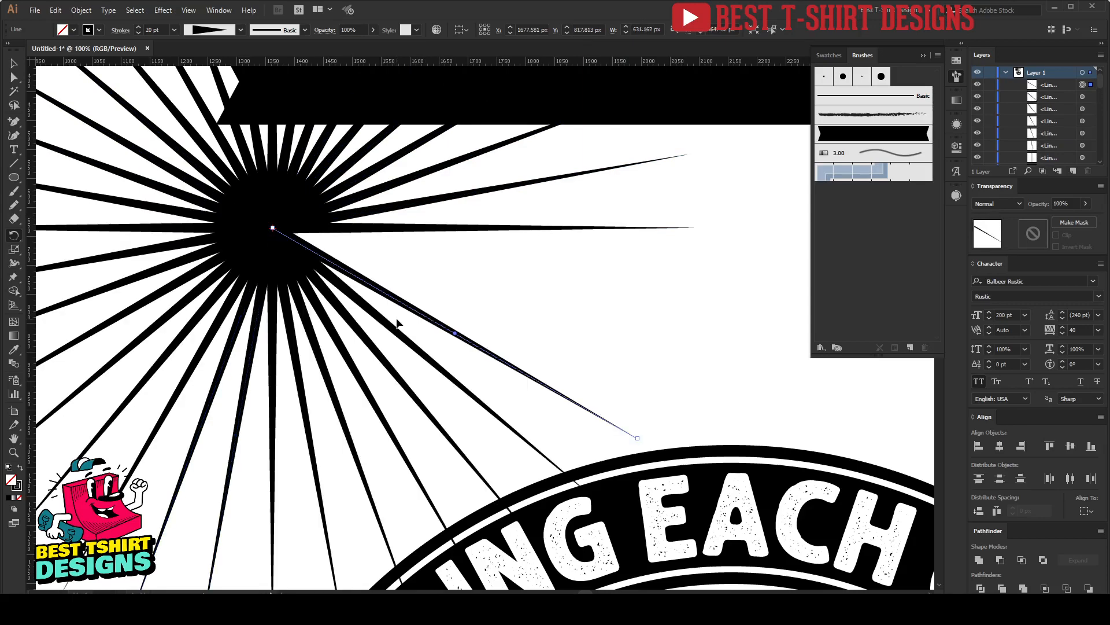
scroll(434, 299, down, 2)
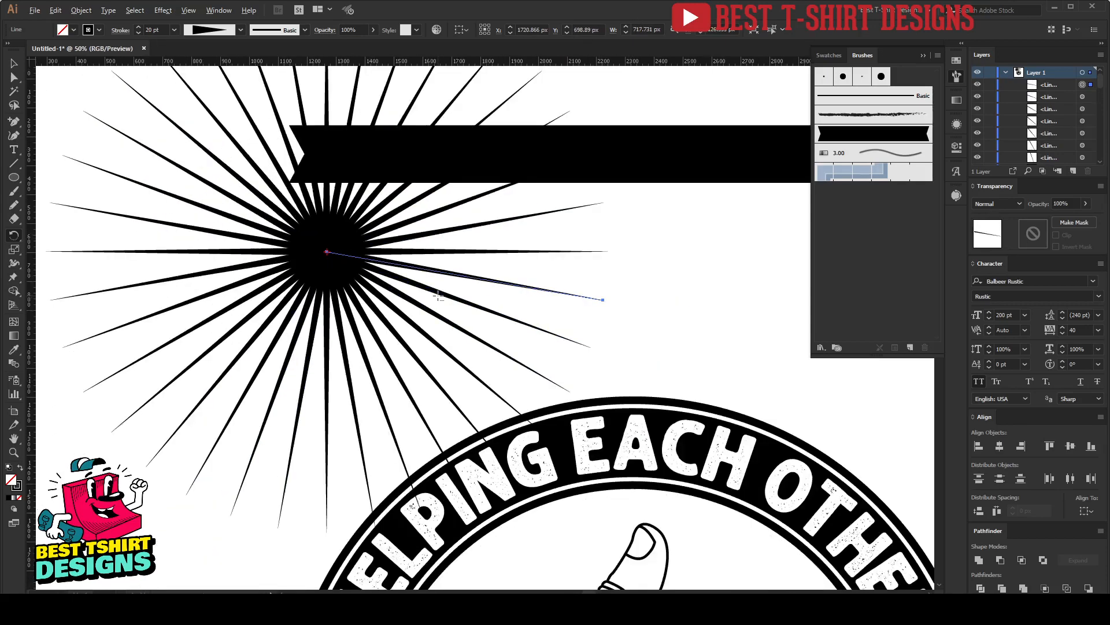
Convert all the sunburst rays' strokes to filled outlines and group them at a size of about 766 px wide
key(v)
drag(524, 338, 265, 229)
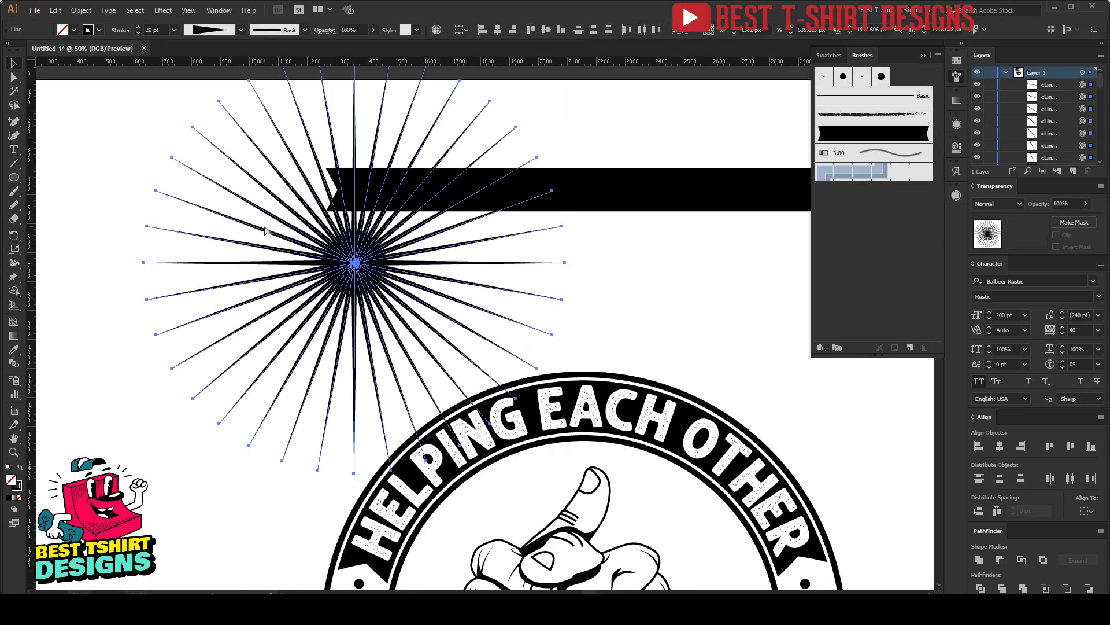
key(ctrl+shift+o)
scroll(265, 229, down, 2)
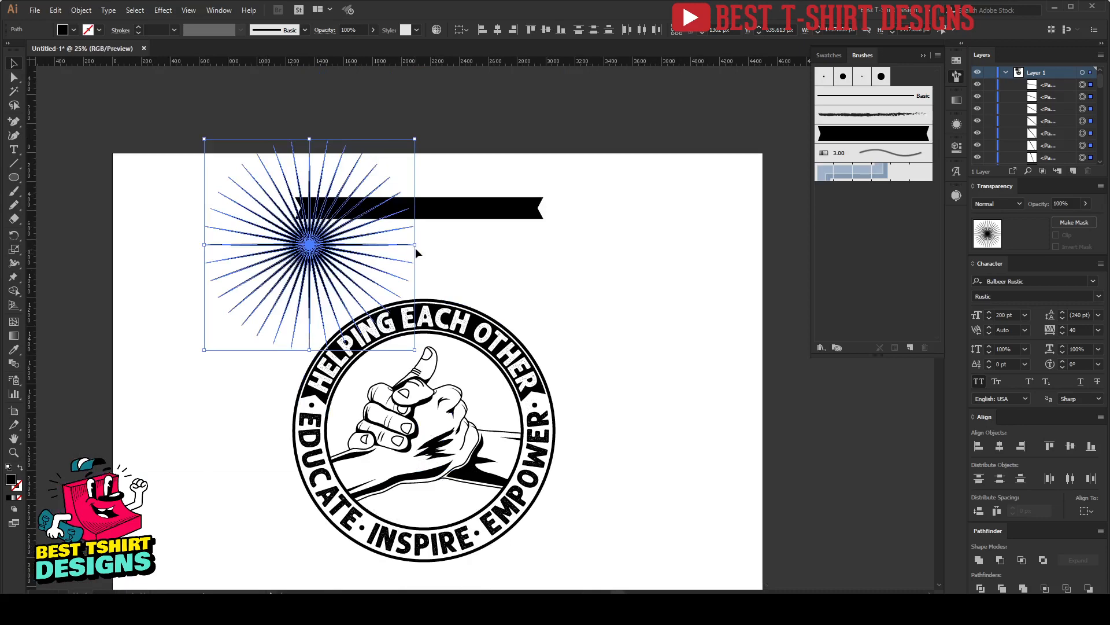
drag(416, 246, 316, 245)
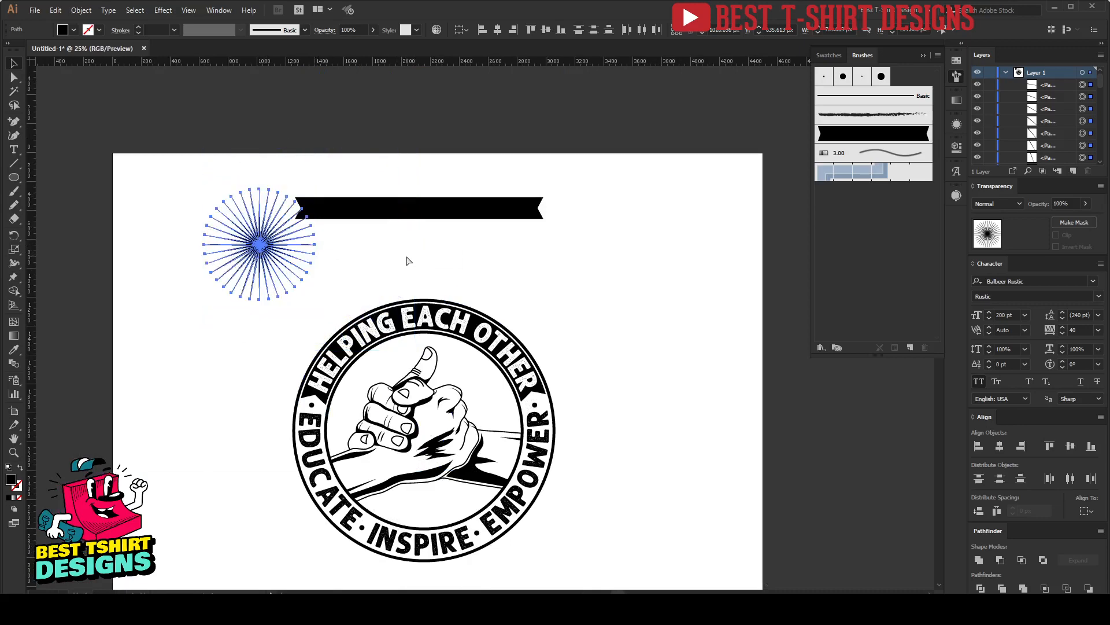
key(ctrl+g)
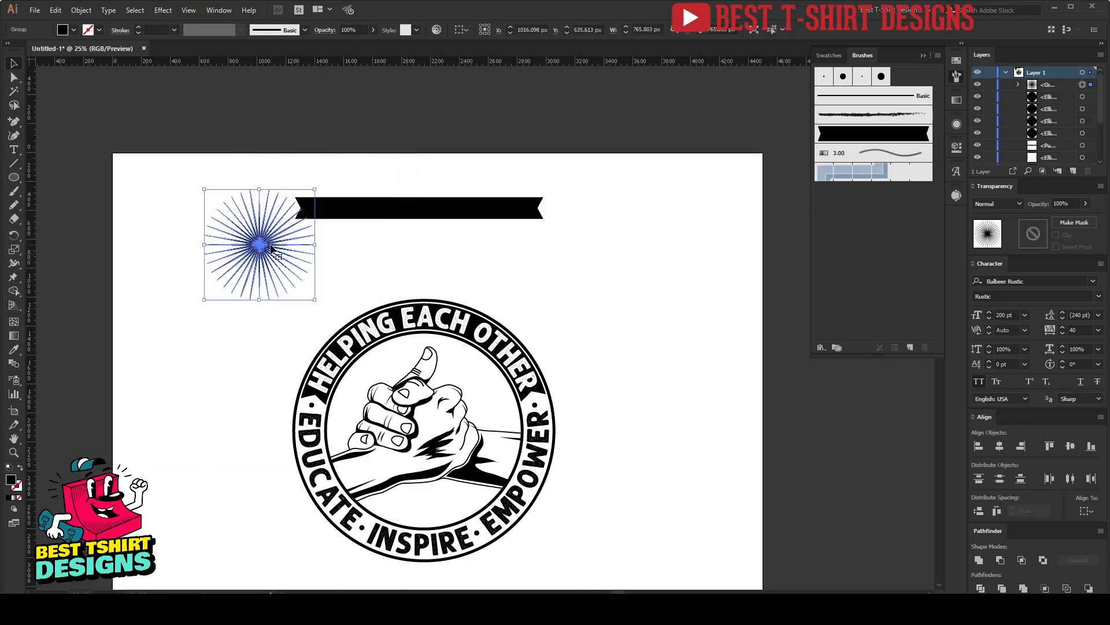
Move the sunburst onto the clasped hands and centre it on the badge's inner circle
drag(268, 243, 376, 346)
drag(312, 293, 375, 374)
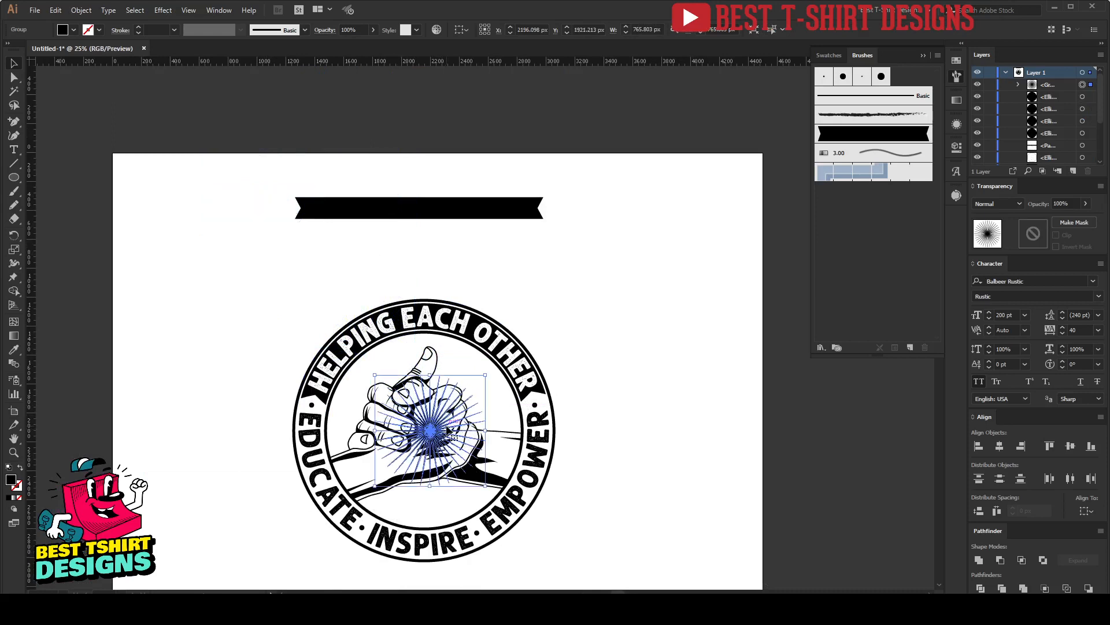
shift+click(465, 347)
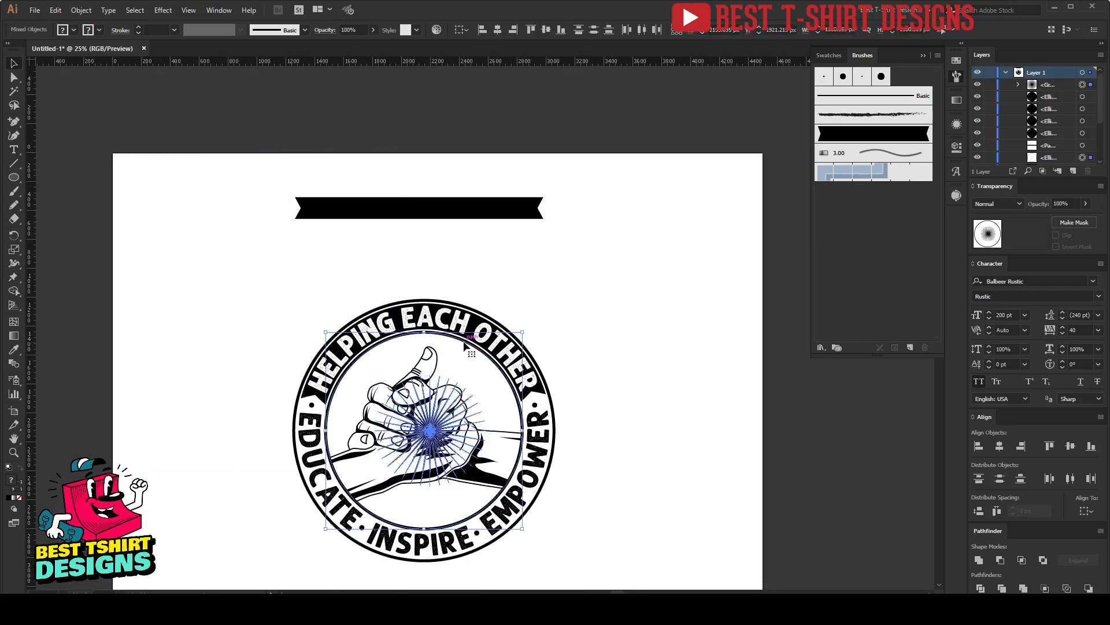
click(466, 347)
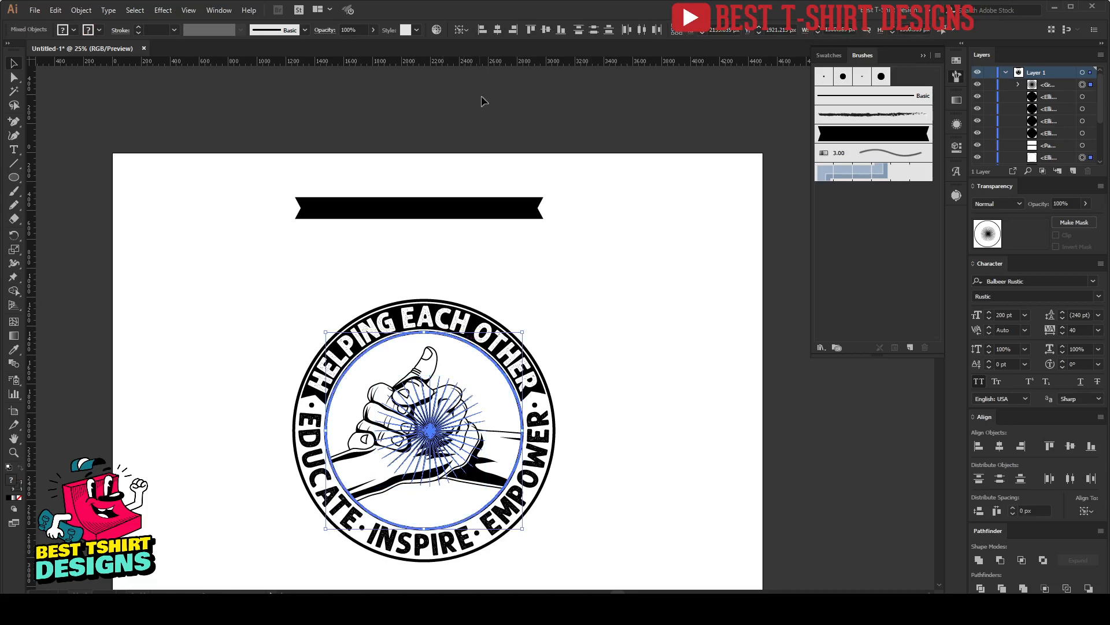
click(641, 340)
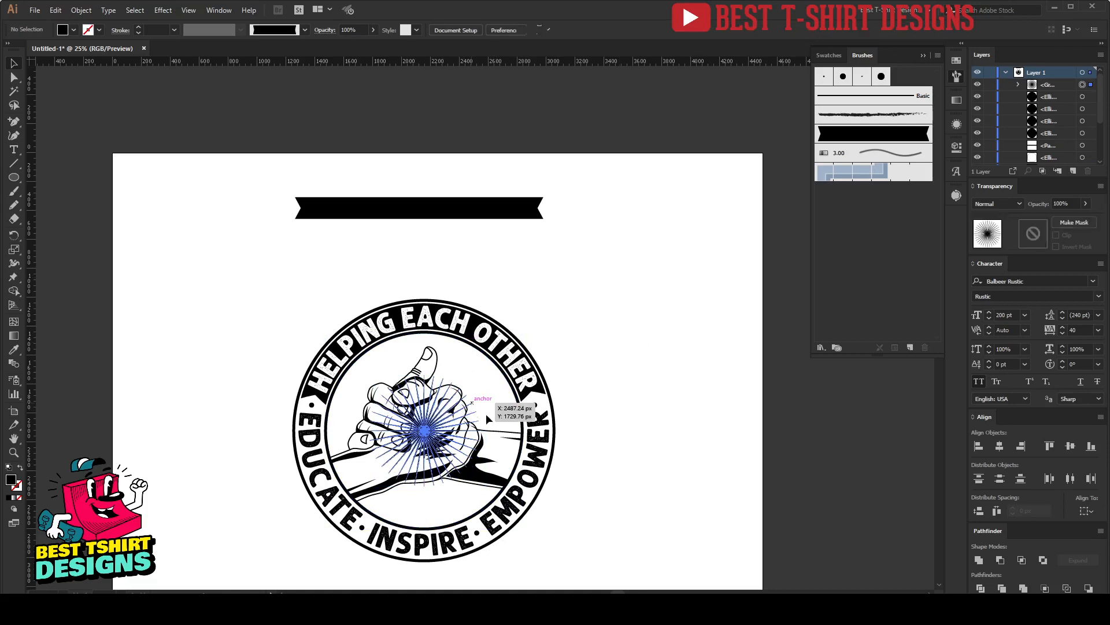
Scale the sunburst up from its centre to about 1239 px wide so the rays nearly reach the inner circle
click(487, 418)
drag(488, 431, 515, 430)
click(619, 413)
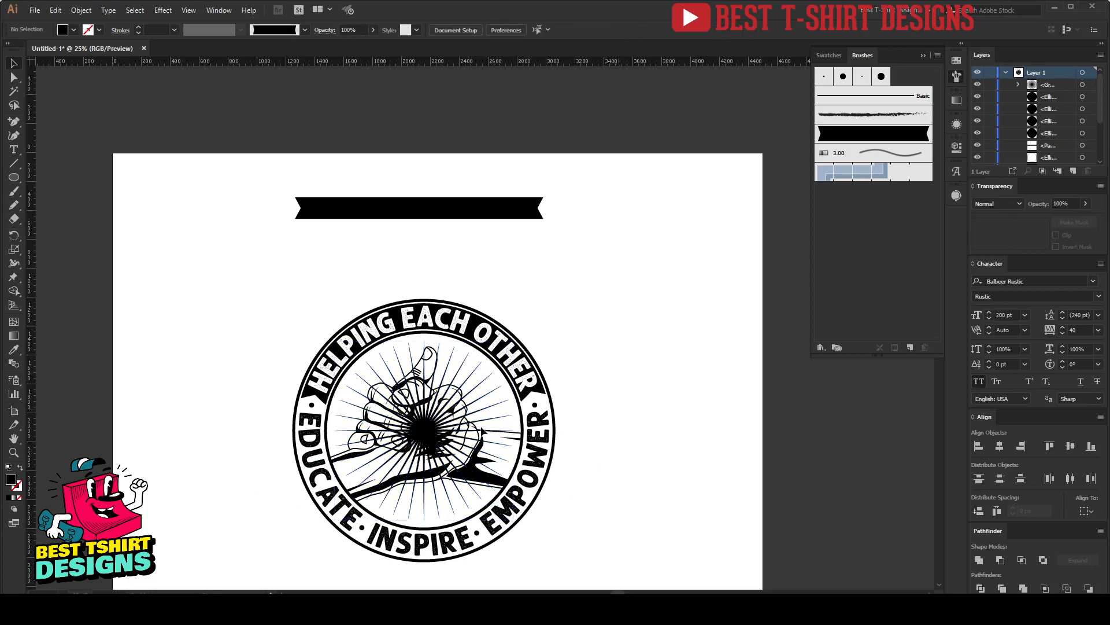
Cut the sunburst and paste it behind the badge's other artwork
click(440, 438)
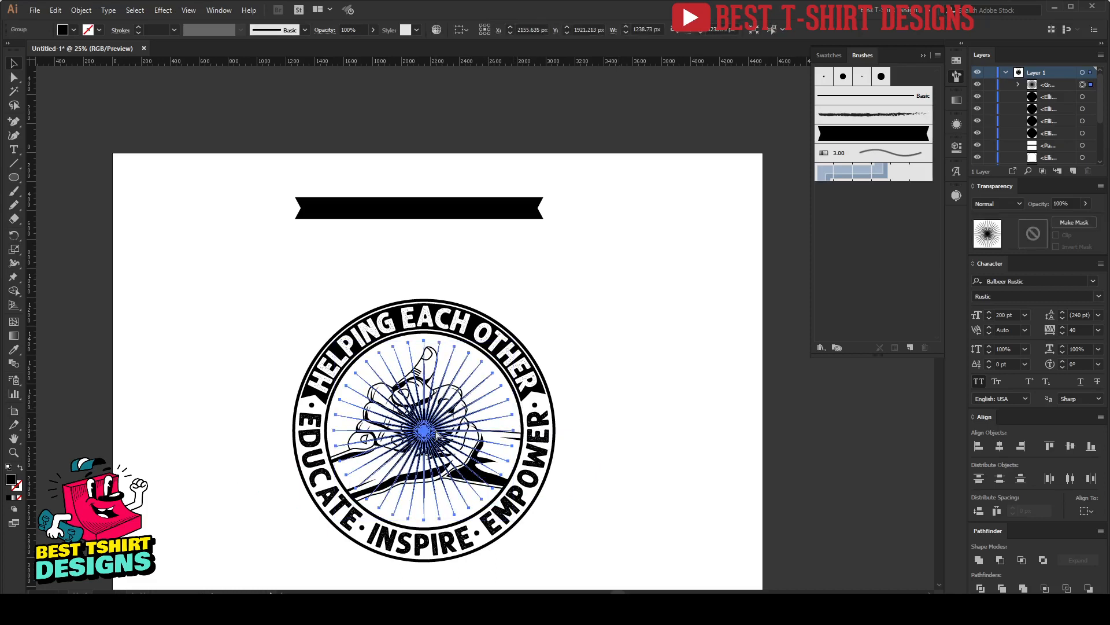
key(Delete)
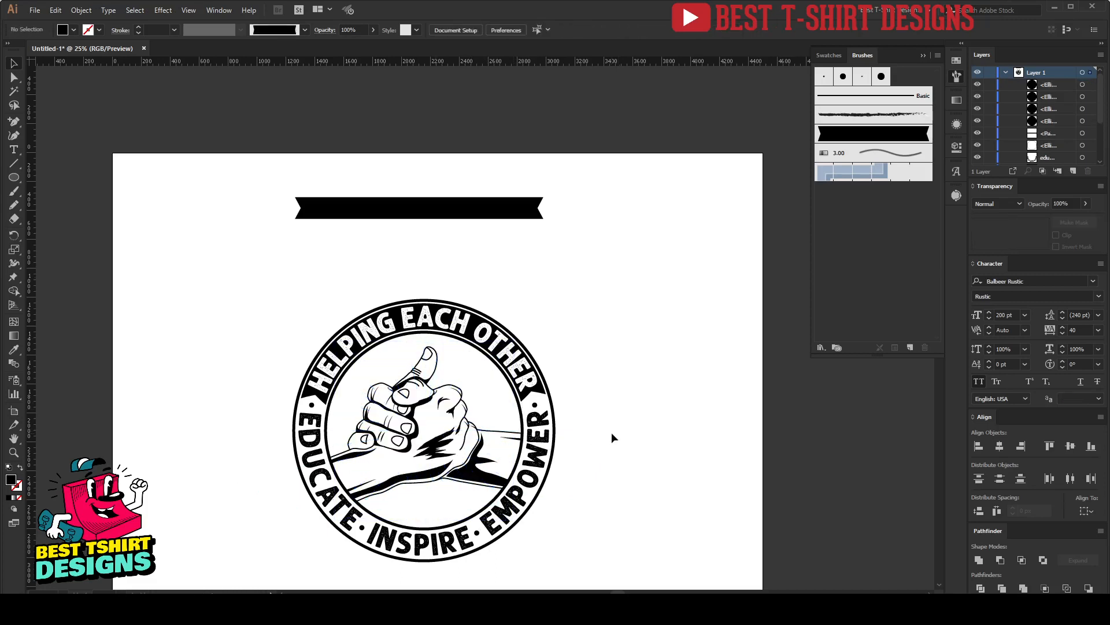
key(ctrl+z)
click(612, 432)
scroll(612, 432, down, 1)
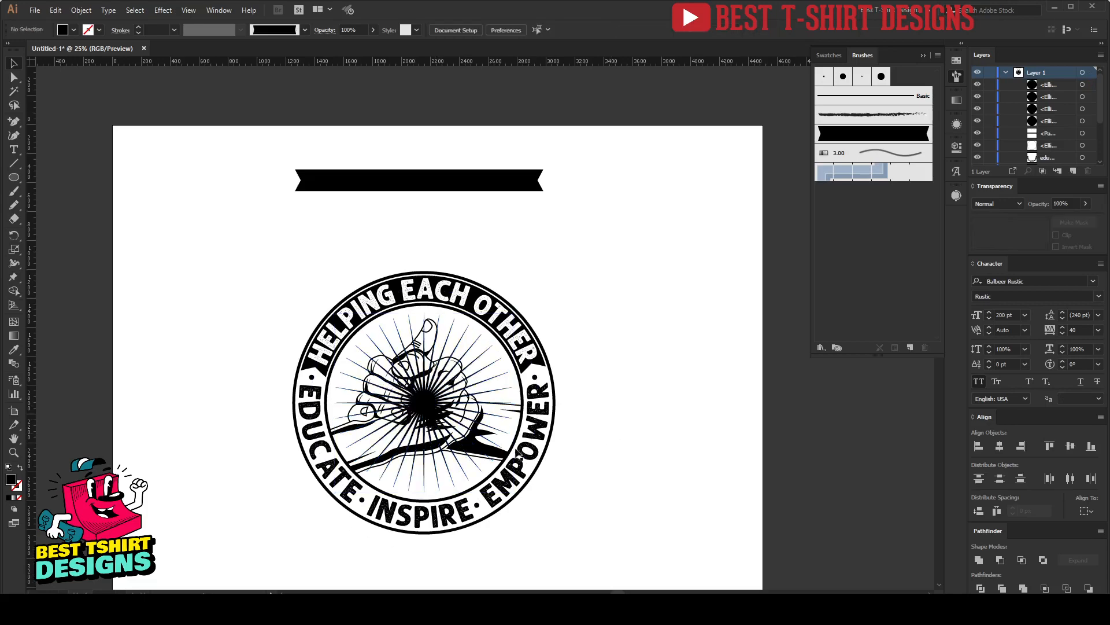
Isolate the clasped hands' clip group and draw a rectangle about 2608 × 2083 px covering the whole inner circle
double_click(490, 454)
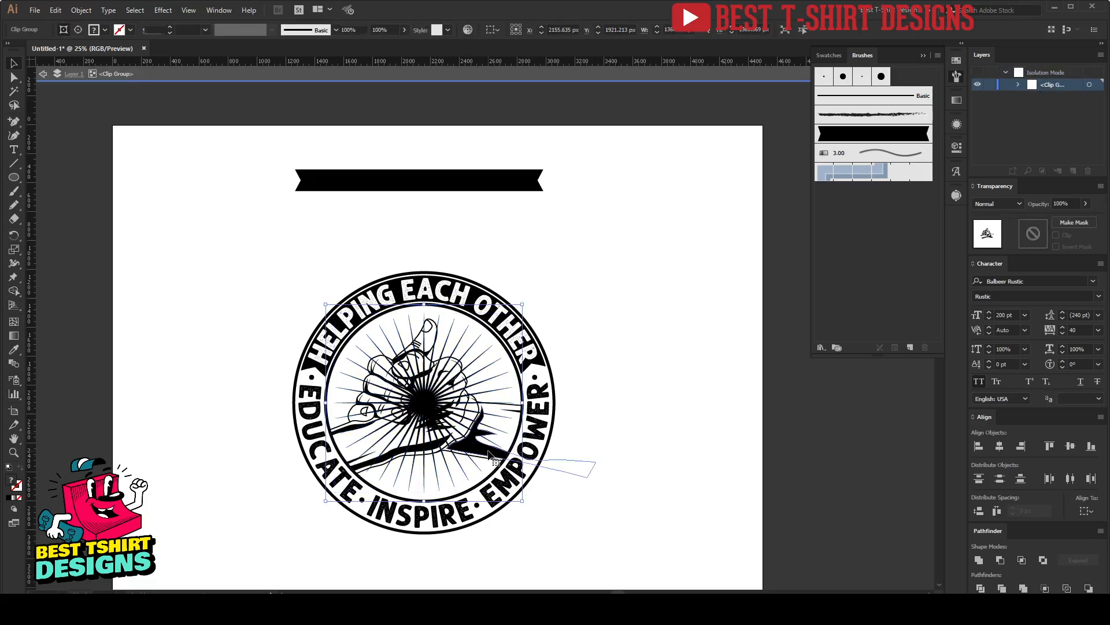
scroll(489, 454, up, 1)
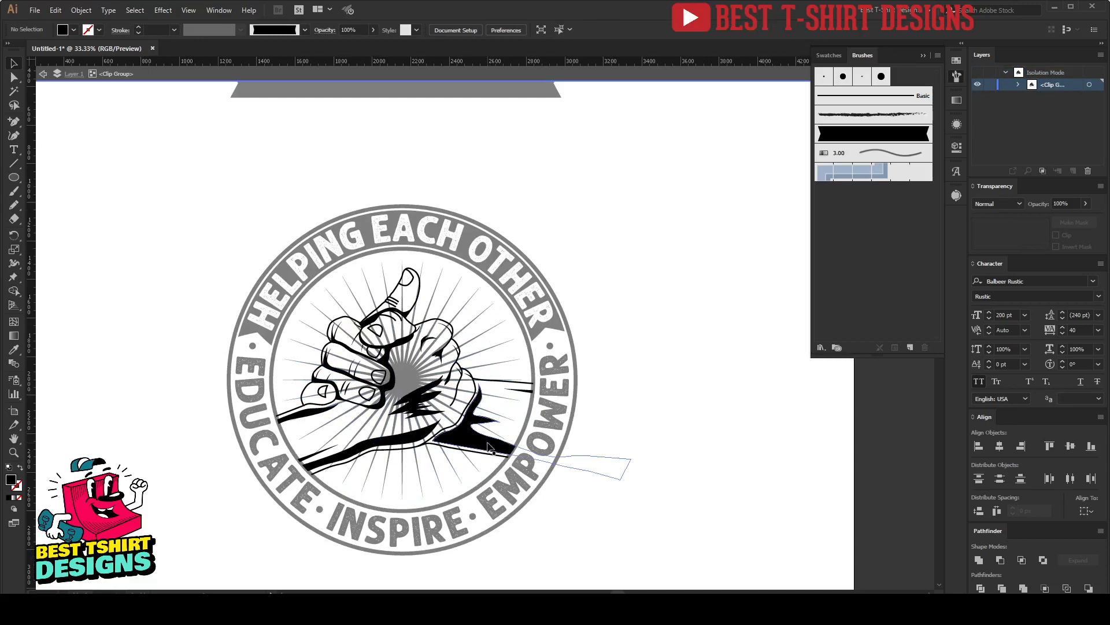
click(489, 447)
click(623, 321)
key(ctrl+minus)
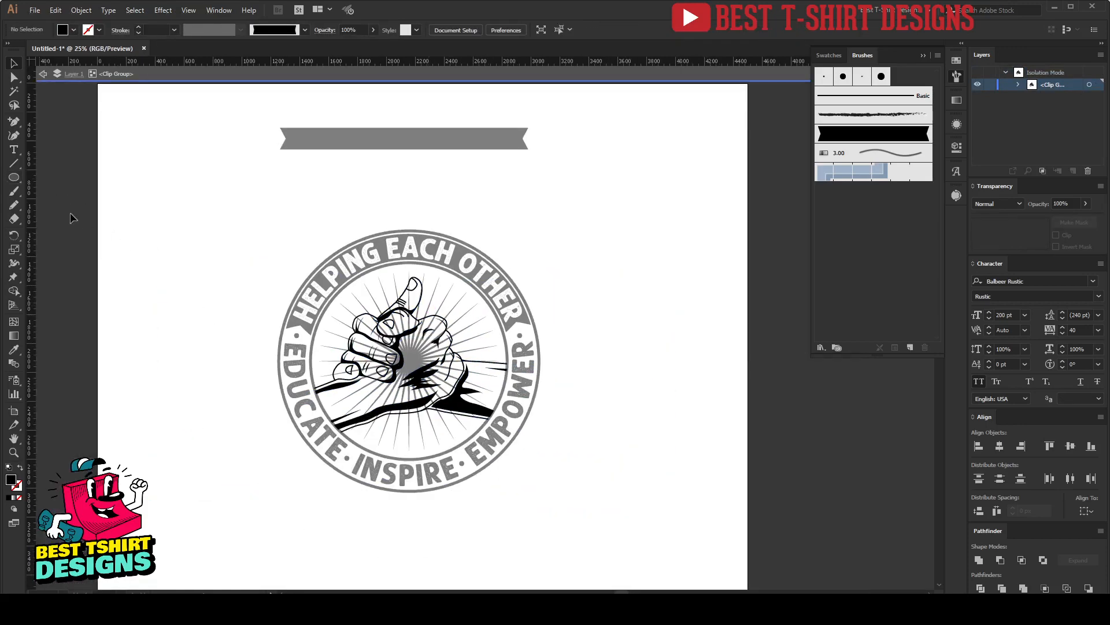
drag(14, 177, 60, 180)
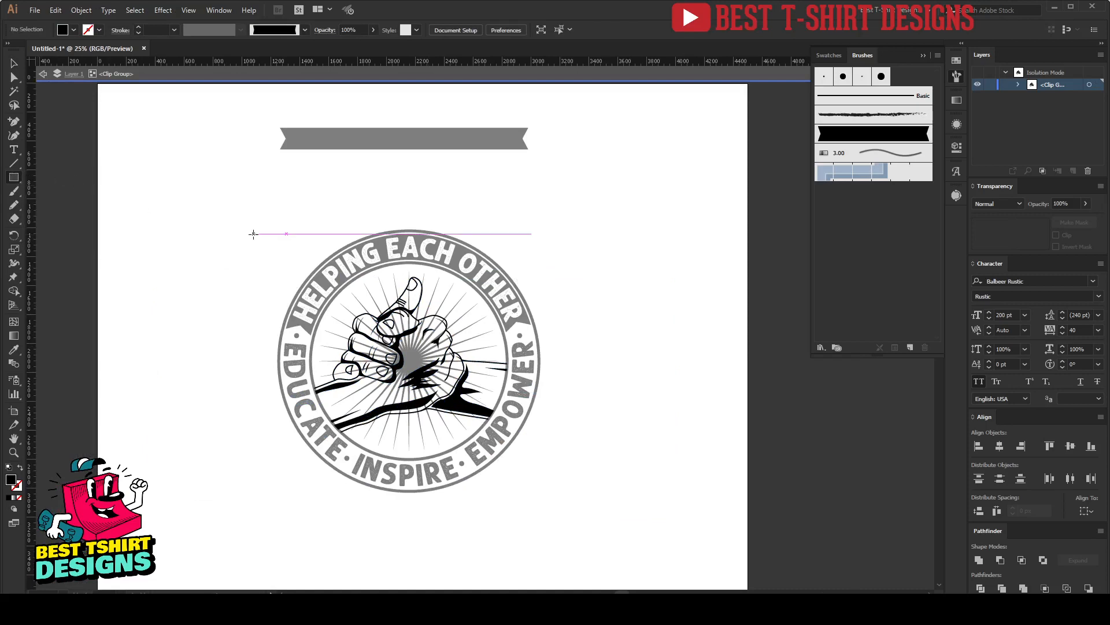
drag(253, 234, 630, 535)
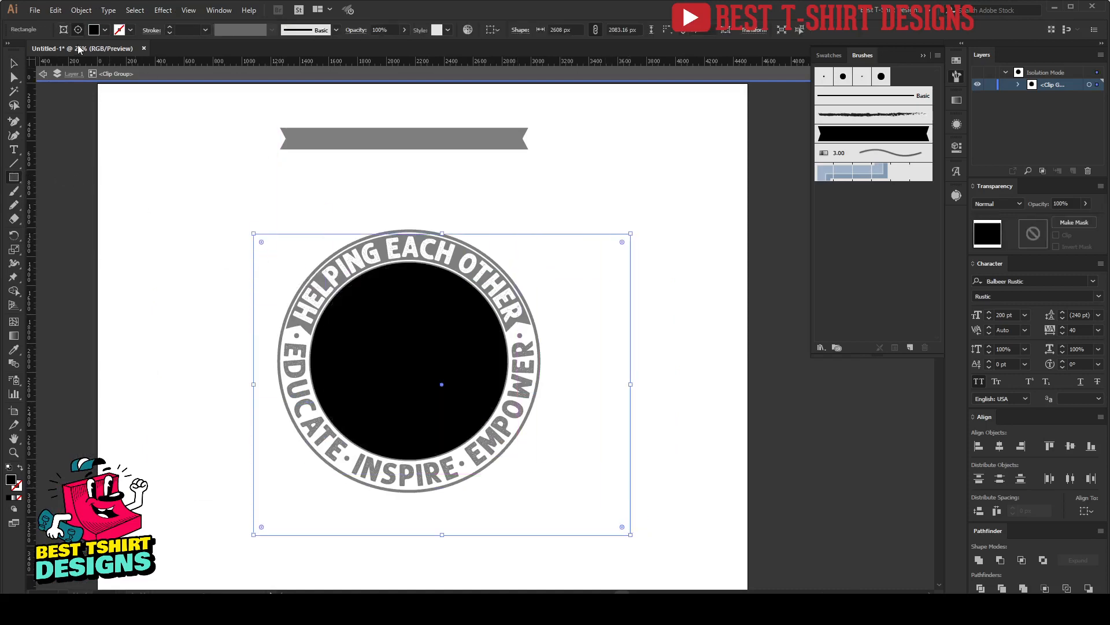
Fill the rectangle with light gray and send it behind the clasped hands
click(104, 30)
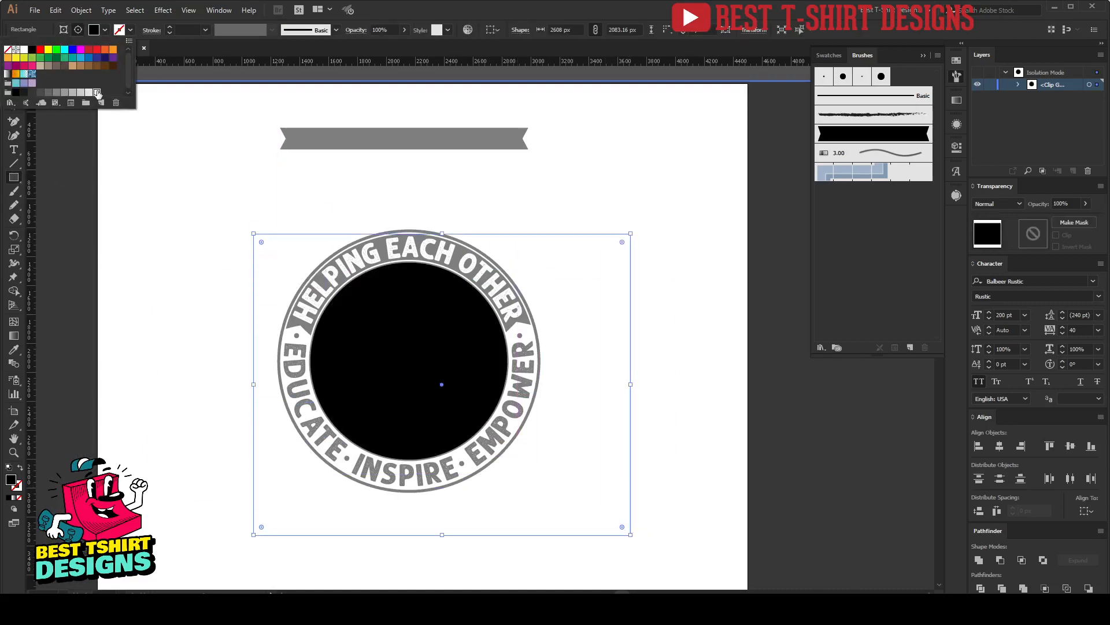
click(97, 93)
right_click(398, 371)
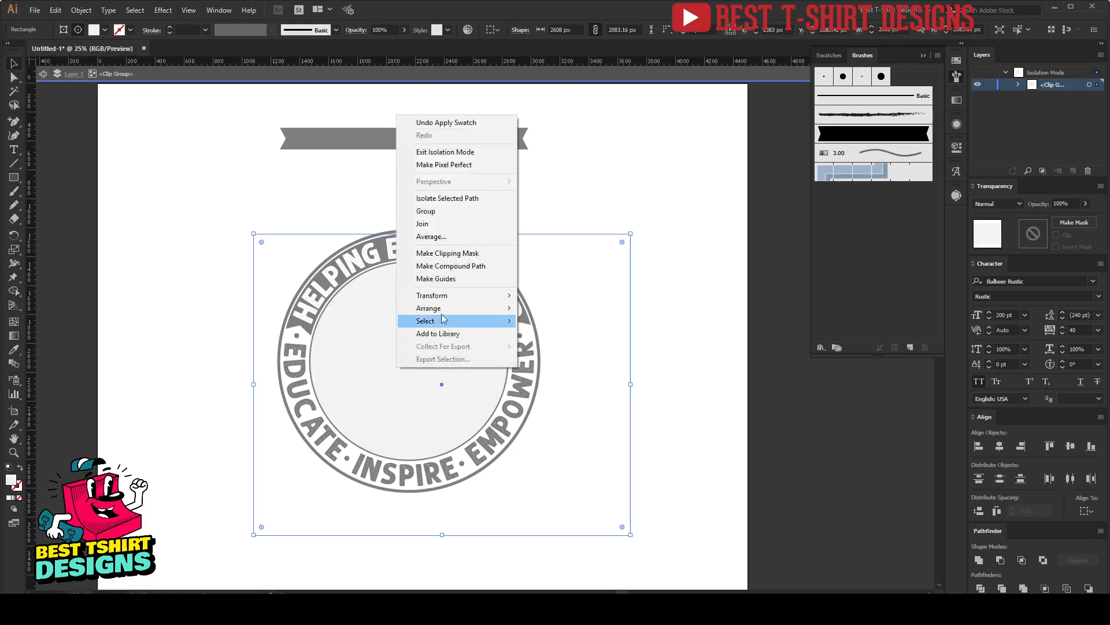
click(558, 346)
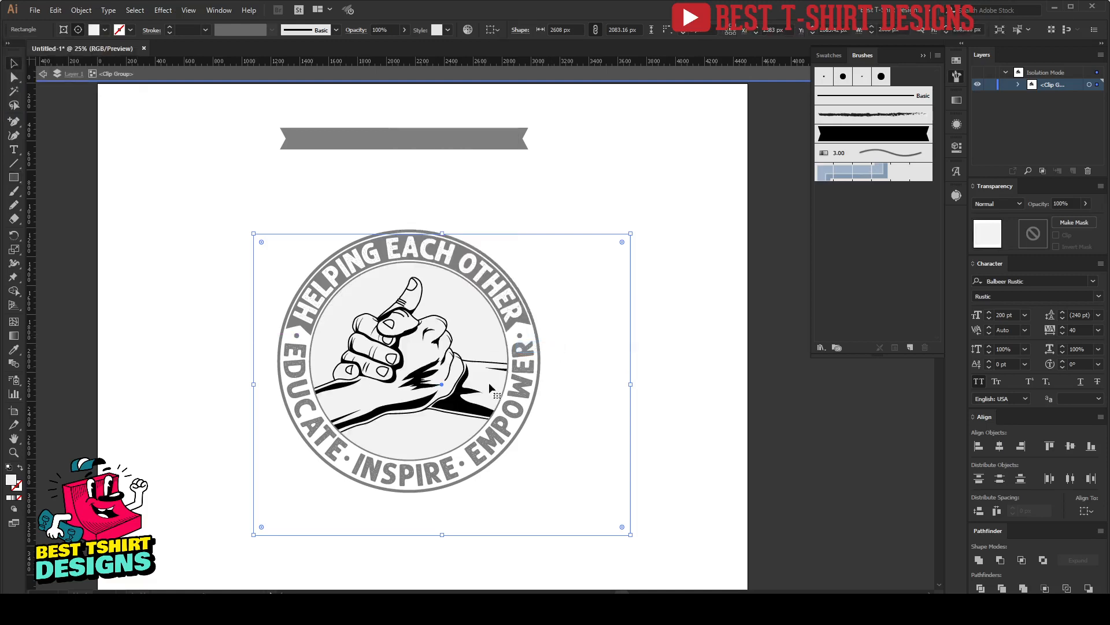
Widen the light gray rectangle on both sides and apply the Pathfinder Trim operation to it together with the hands
shift+click(455, 402)
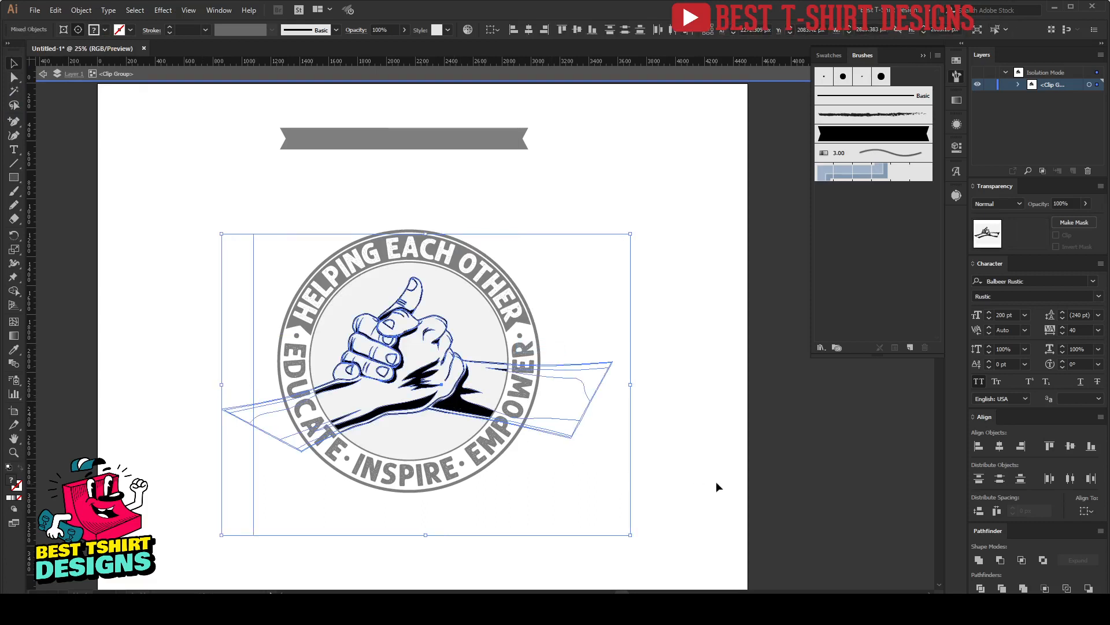
key(ctrl+7)
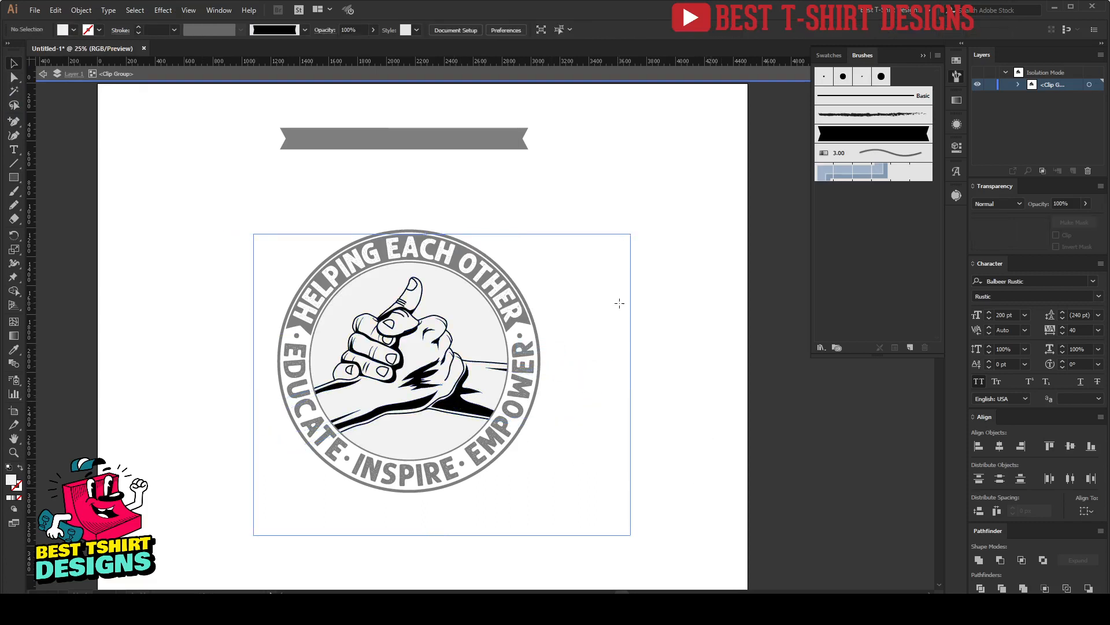
drag(617, 299, 634, 386)
shift+click(456, 389)
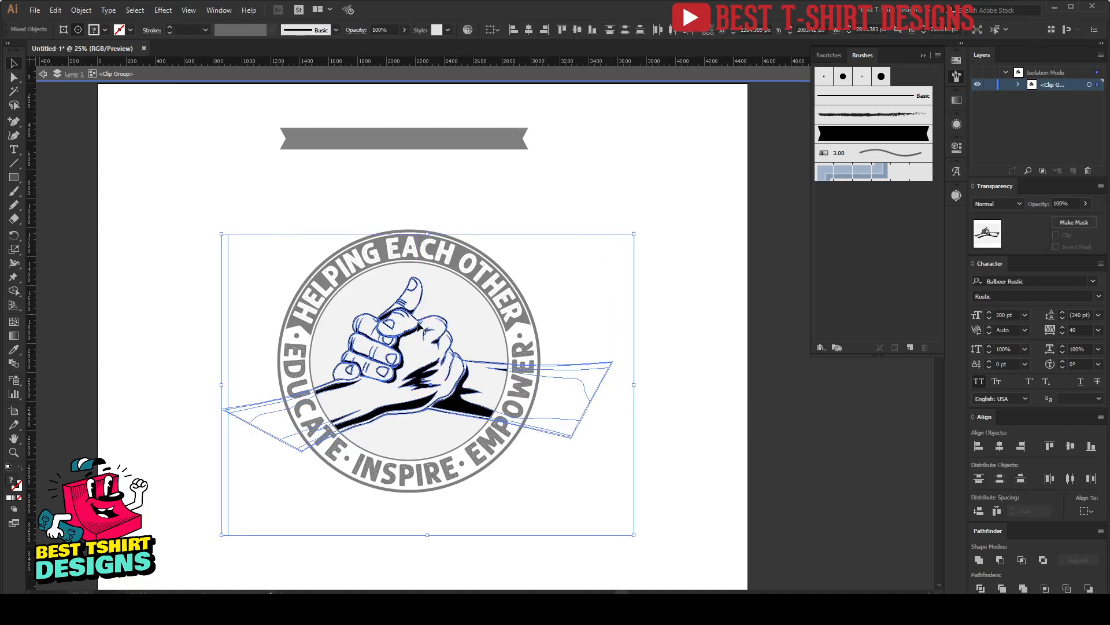
click(996, 588)
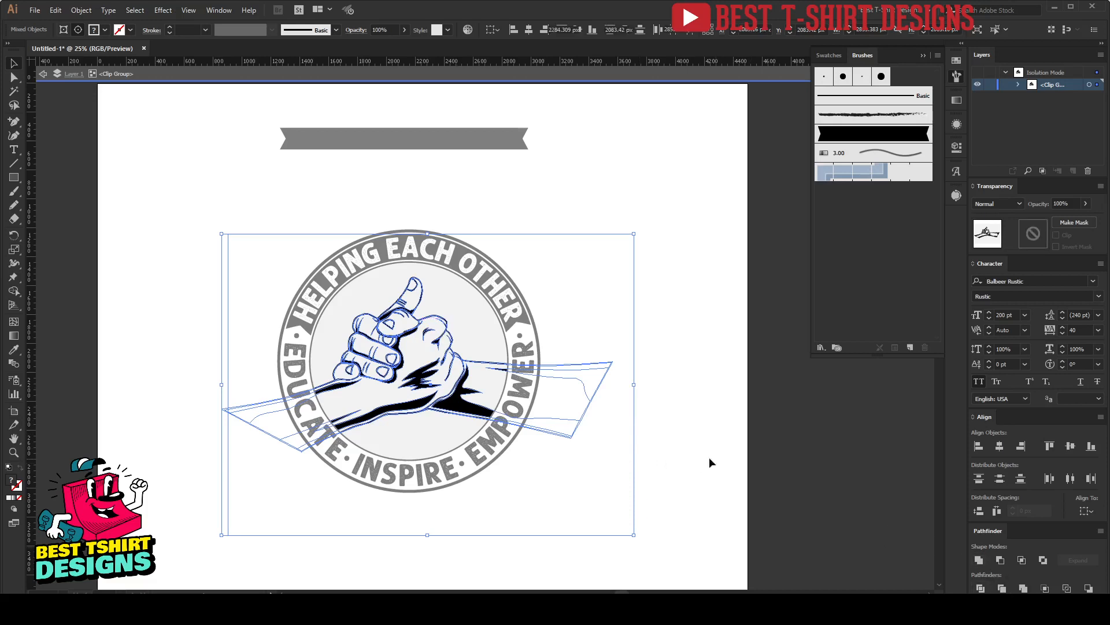
Ungroup the trimmed artwork and delete the light gray area surrounding the hands, keeping the gray inside them
right_click(510, 321)
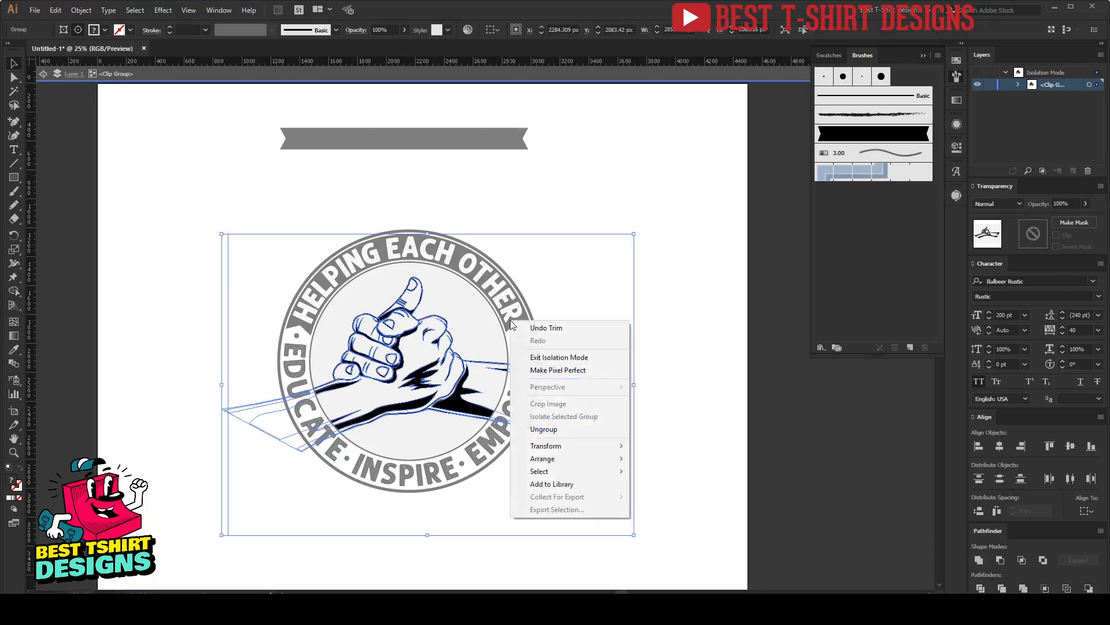
click(544, 429)
click(468, 333)
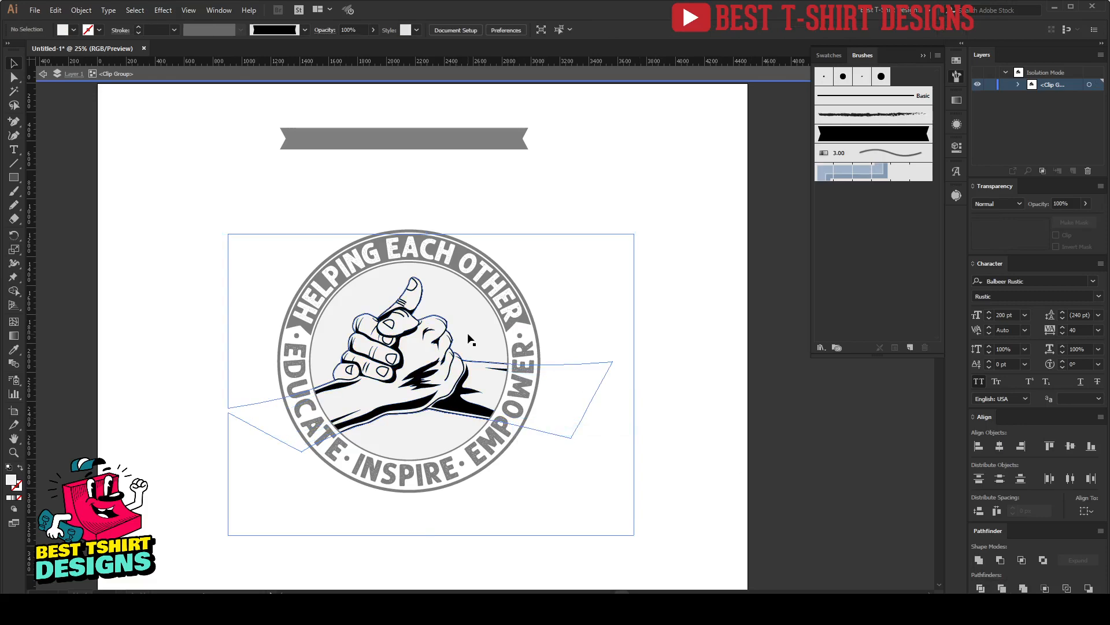
click(467, 332)
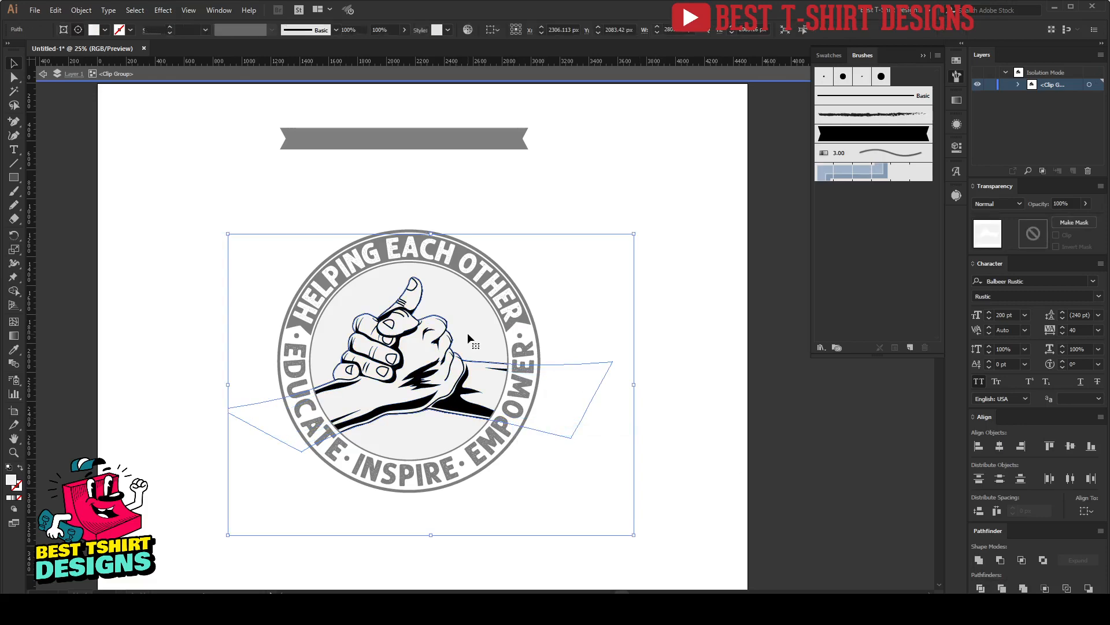
key(Delete)
scroll(398, 375, up, 1)
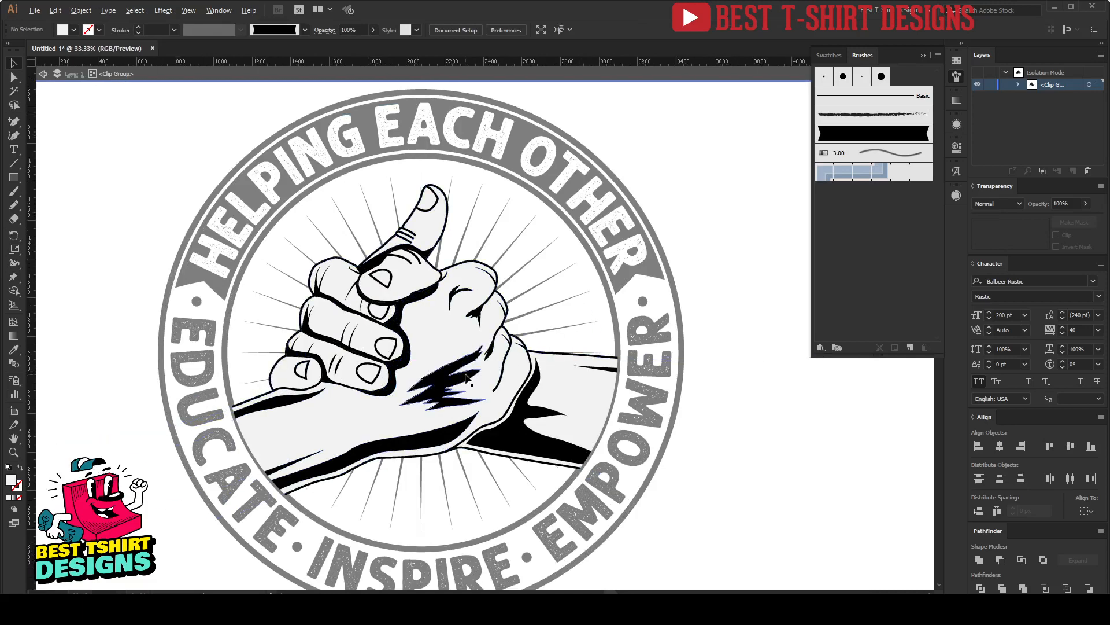
scroll(468, 382, down, 1)
double_click(748, 391)
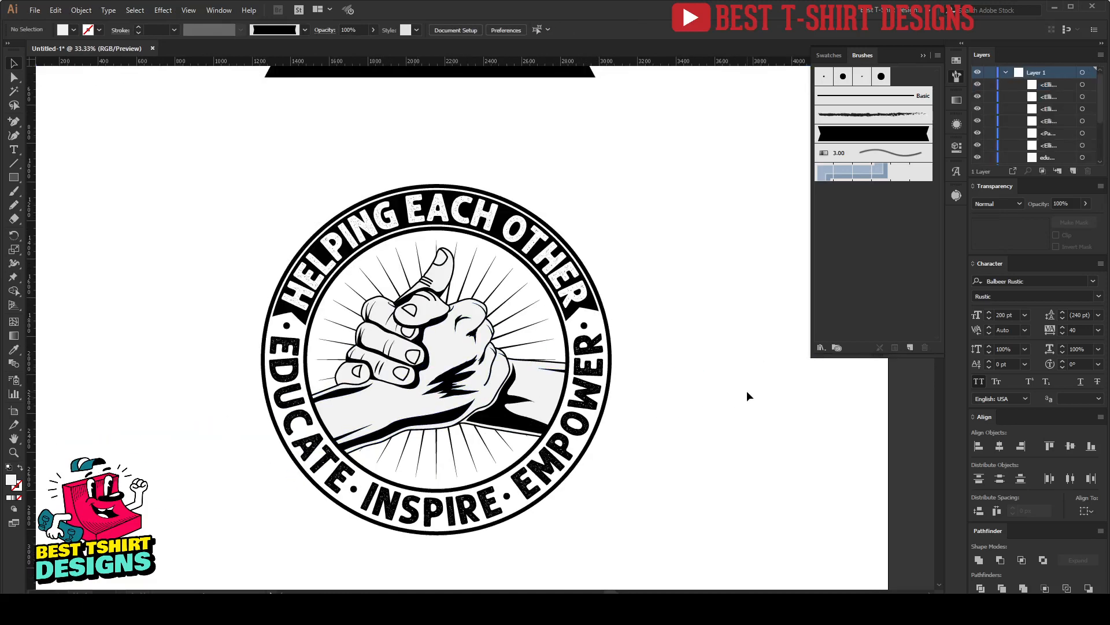
Draw a light gray swatch square about 171 px wide beside the badge, duplicate it, and fill the copy with orange FF722C
click(14, 177)
drag(128, 173, 189, 189)
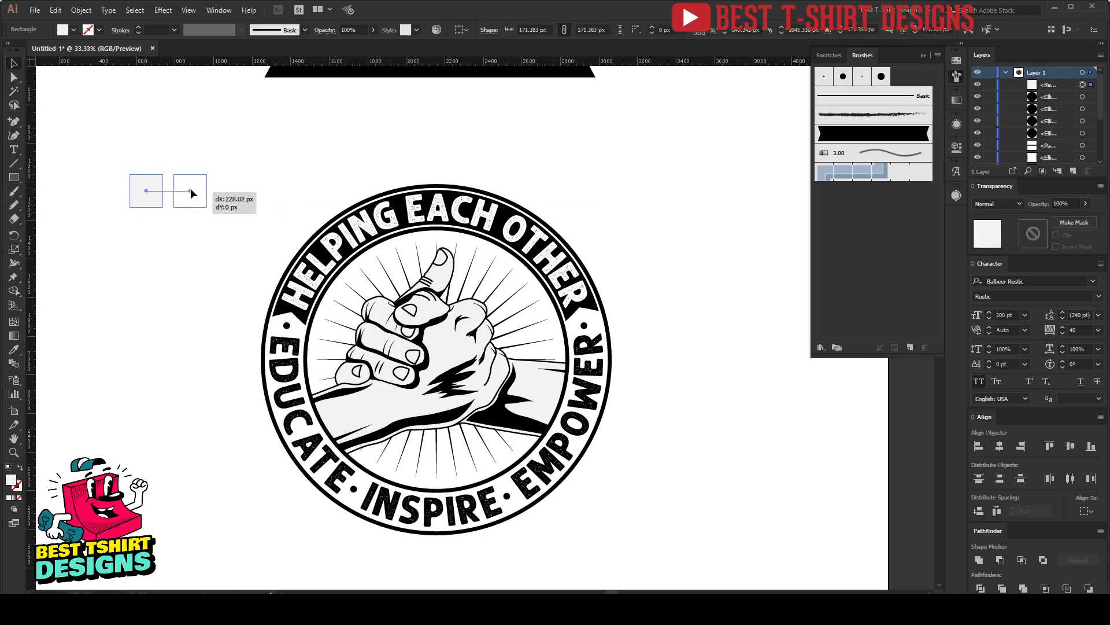
double_click(13, 480)
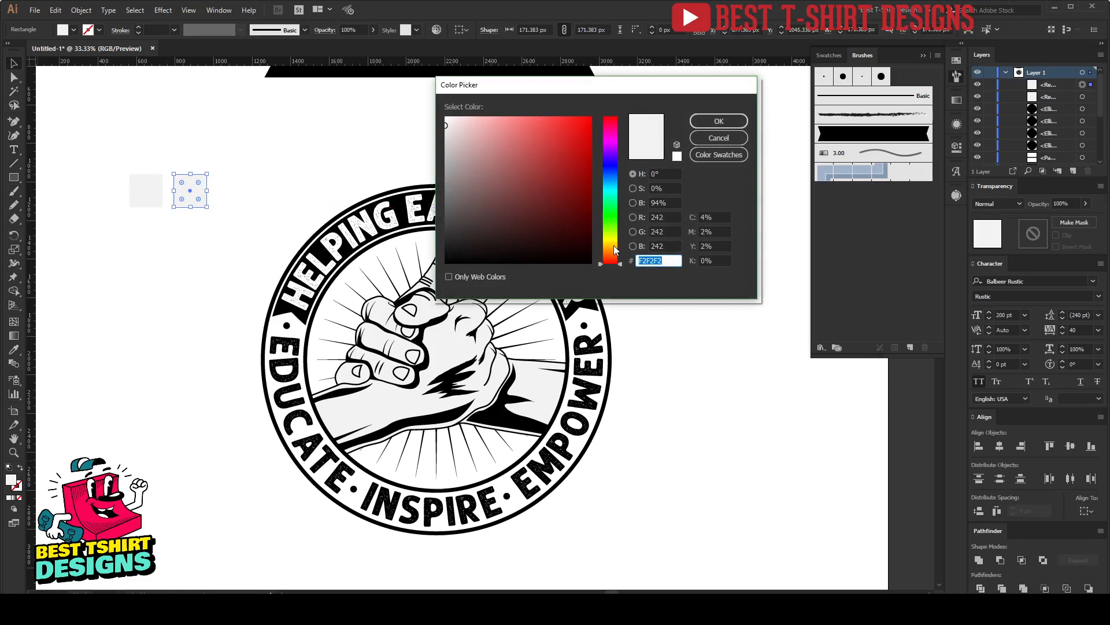
drag(615, 250, 615, 253)
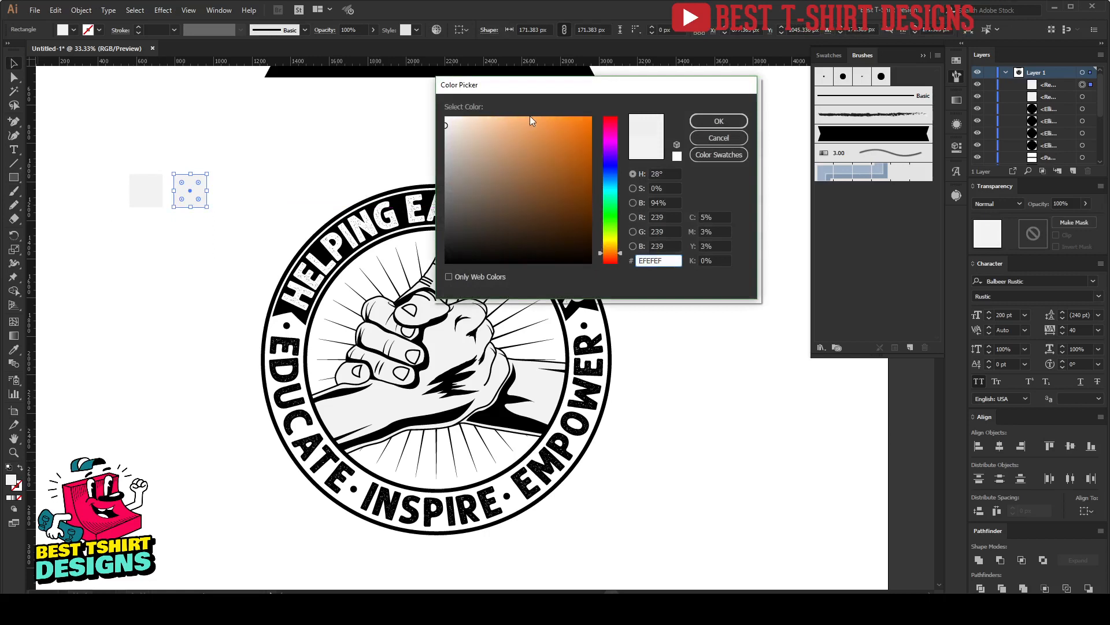
drag(541, 115, 566, 117)
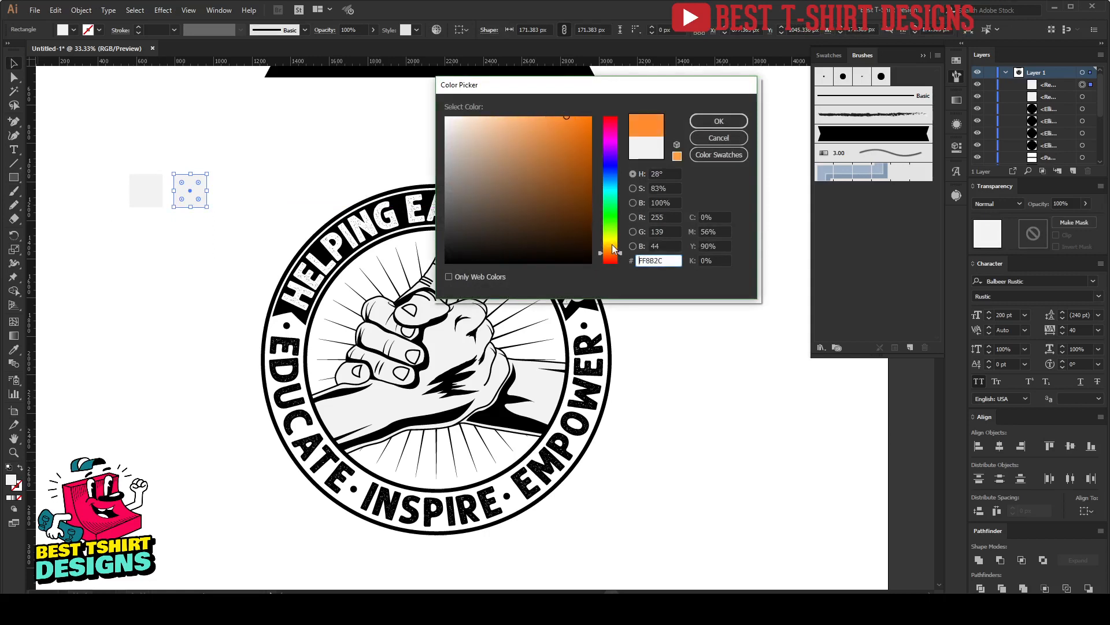
drag(613, 245, 614, 256)
click(719, 121)
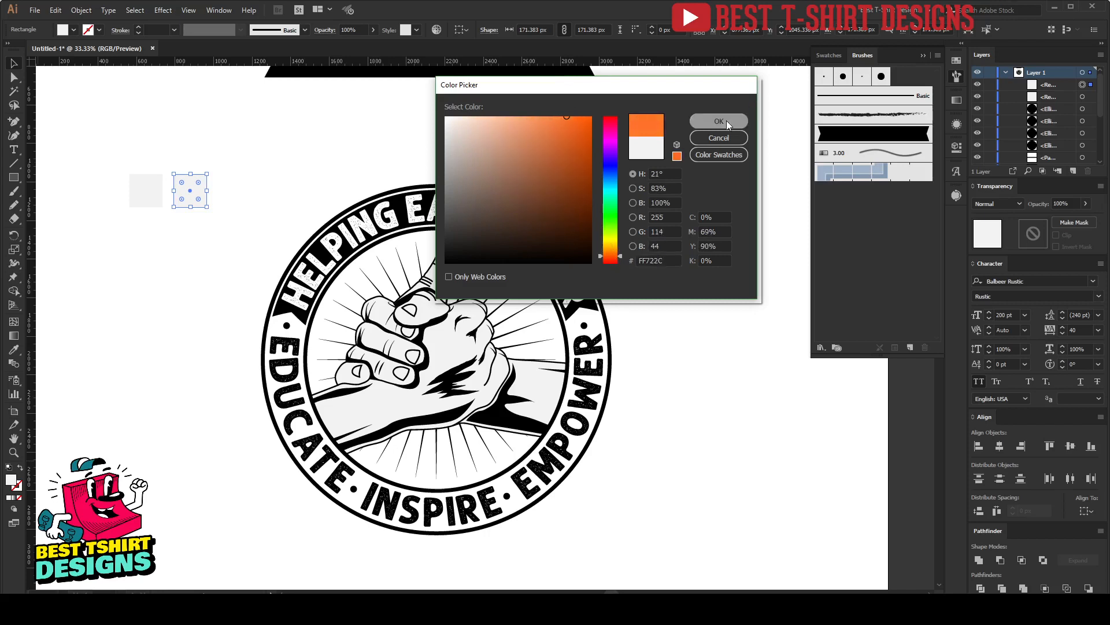
click(216, 235)
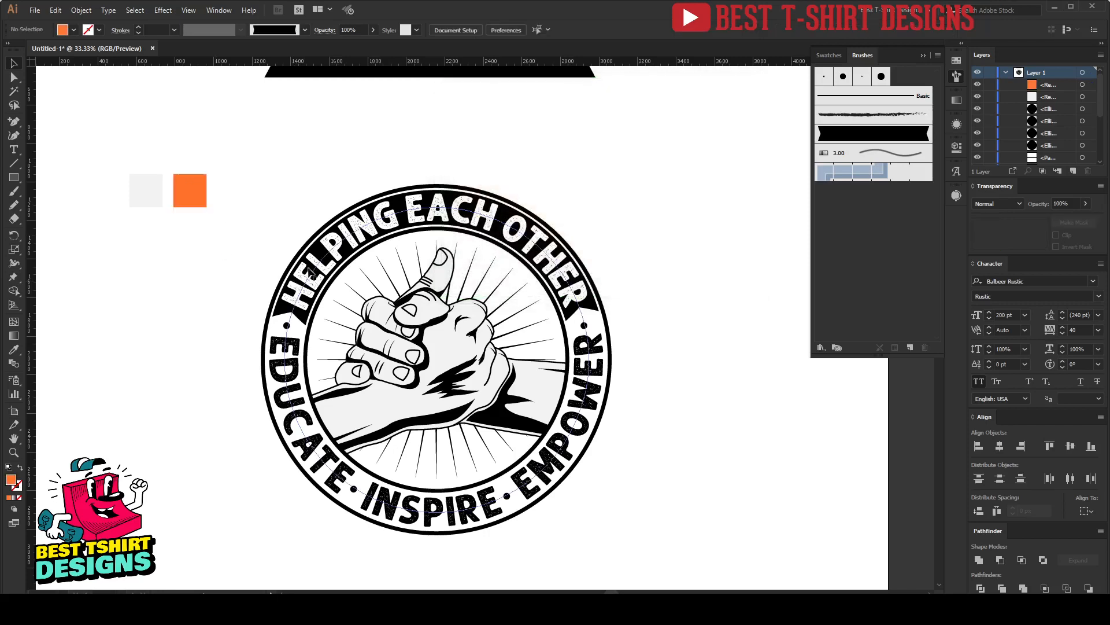
Color the "HELPING EACH OTHER" text with the light gray swatch and its ribbon with the orange swatch
click(322, 257)
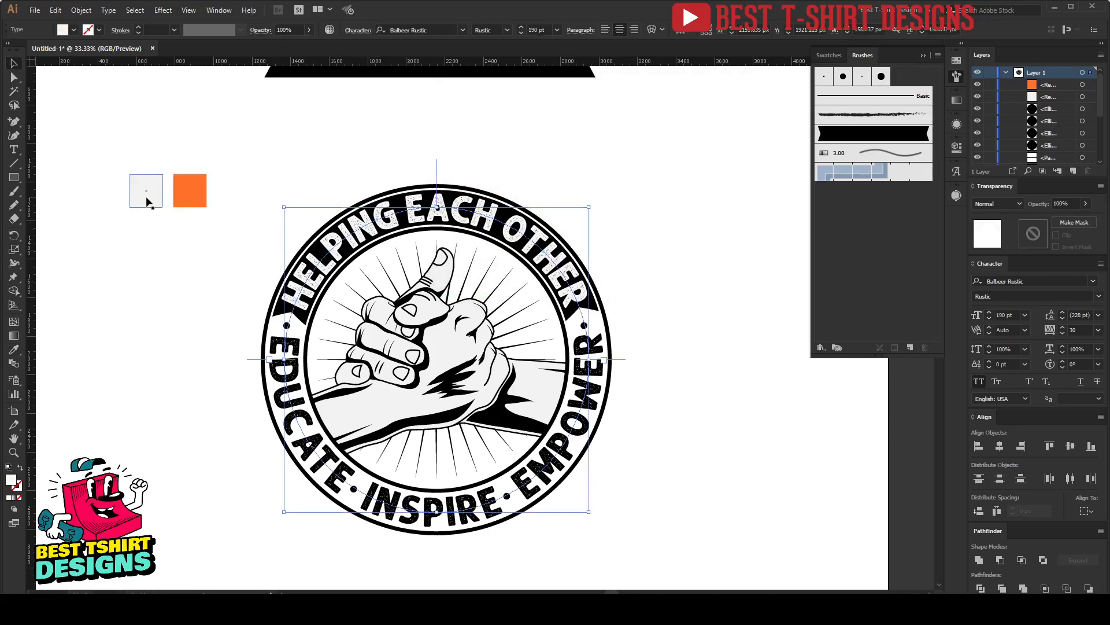
click(279, 311)
key(i)
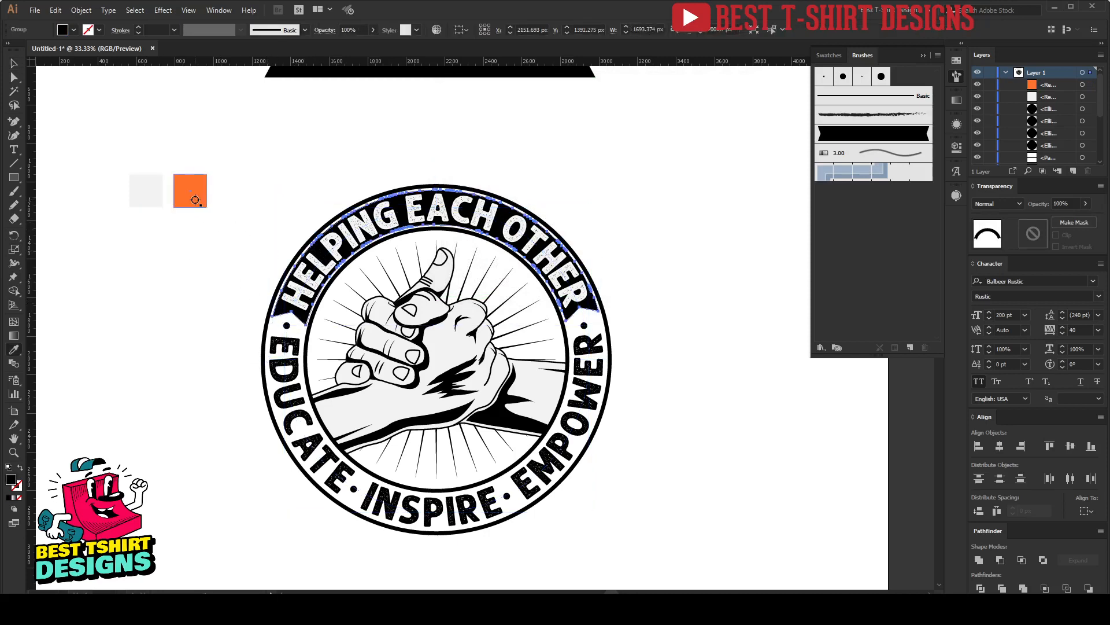
click(195, 200)
key(v)
click(637, 485)
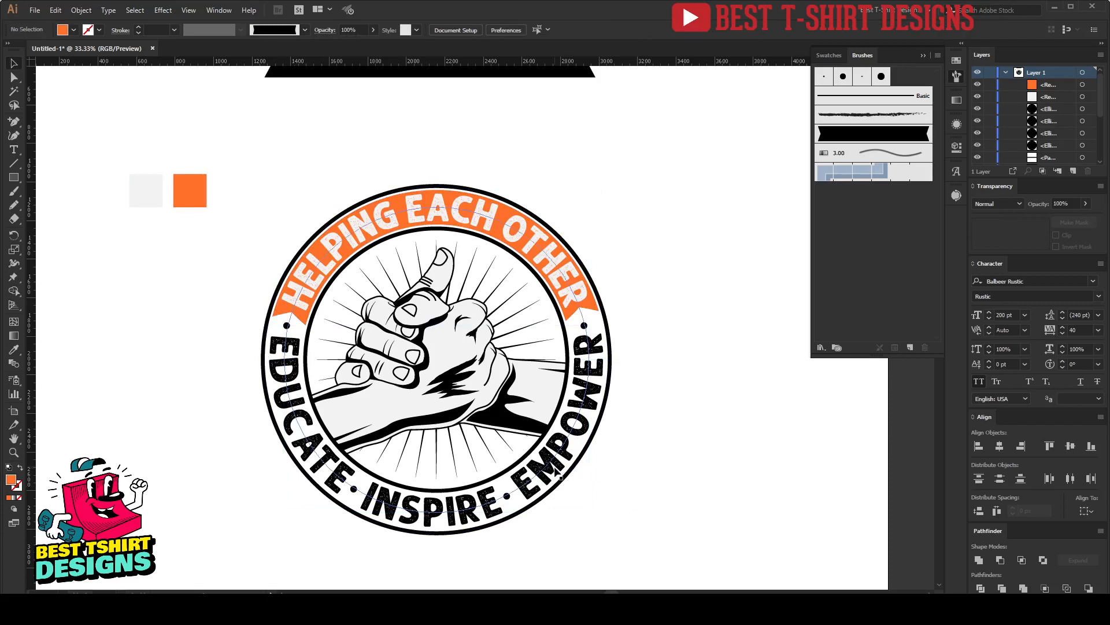
Recolor the lower "EDUCATE INSPIRE EMPOWER" text with the orange swatch
click(557, 471)
key(i)
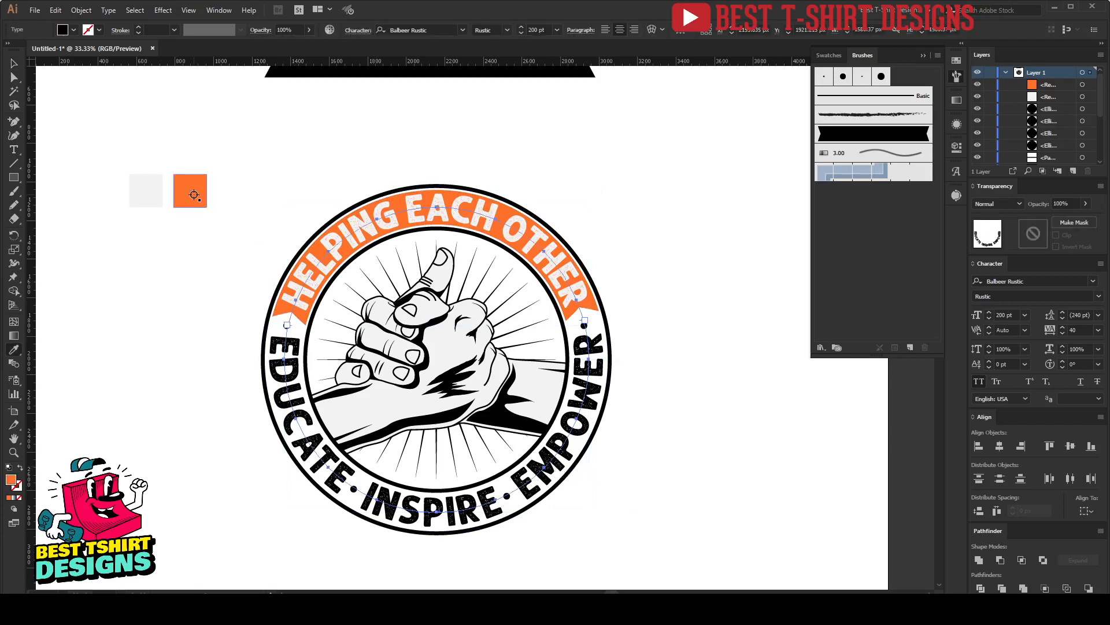
click(194, 195)
key(v)
click(630, 356)
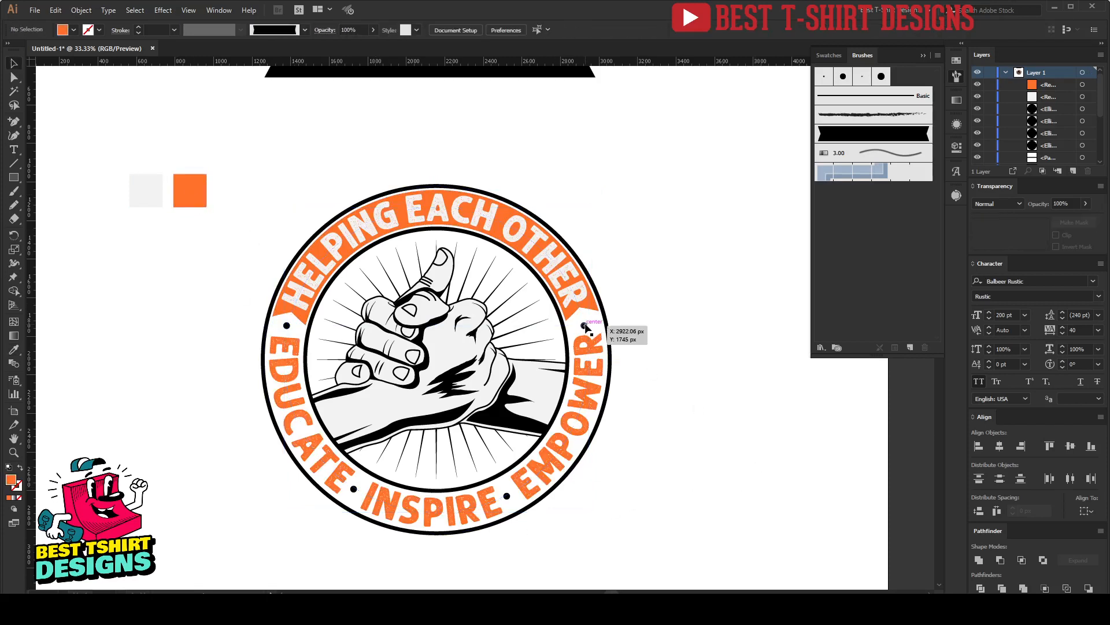
Select all four separator dots around the ring and recolor them with the light gray swatch
click(584, 326)
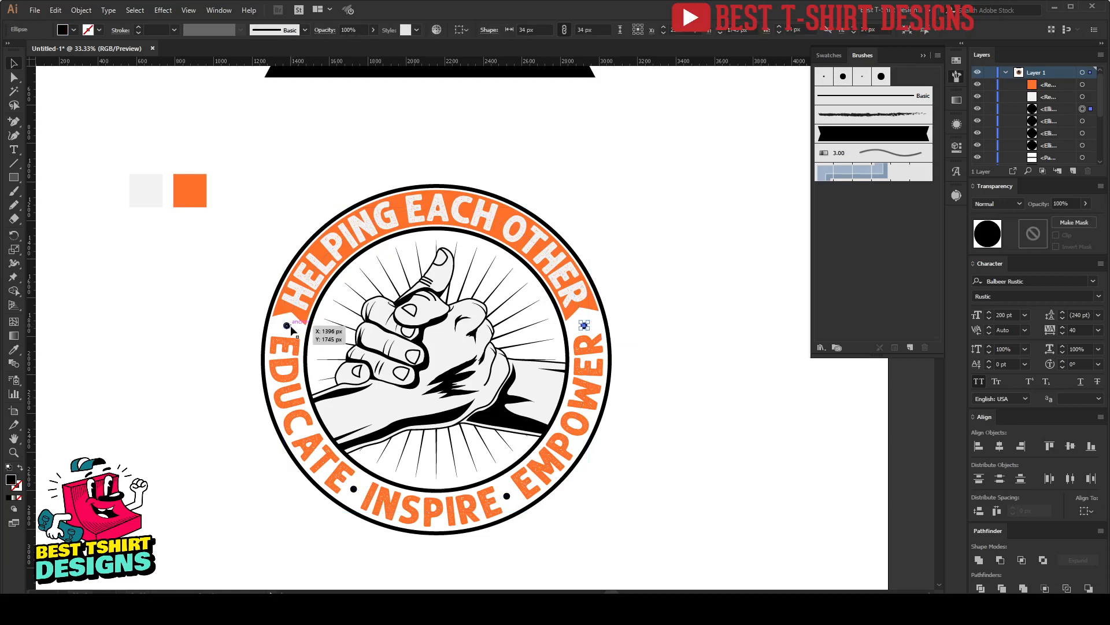
shift+click(287, 327)
shift+click(354, 489)
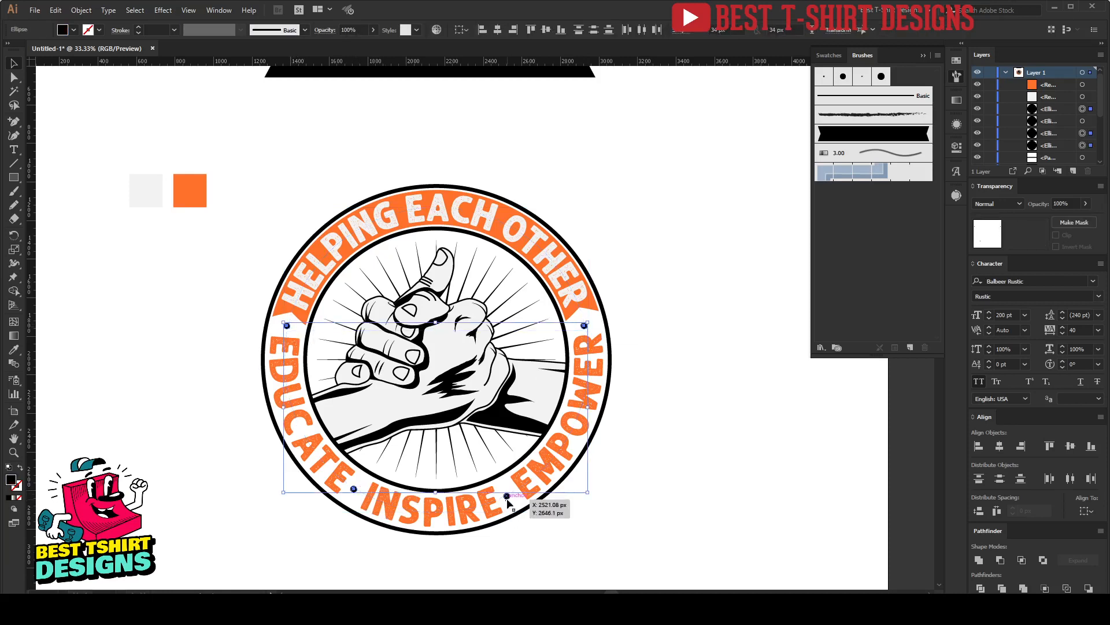
shift+click(508, 496)
key(i)
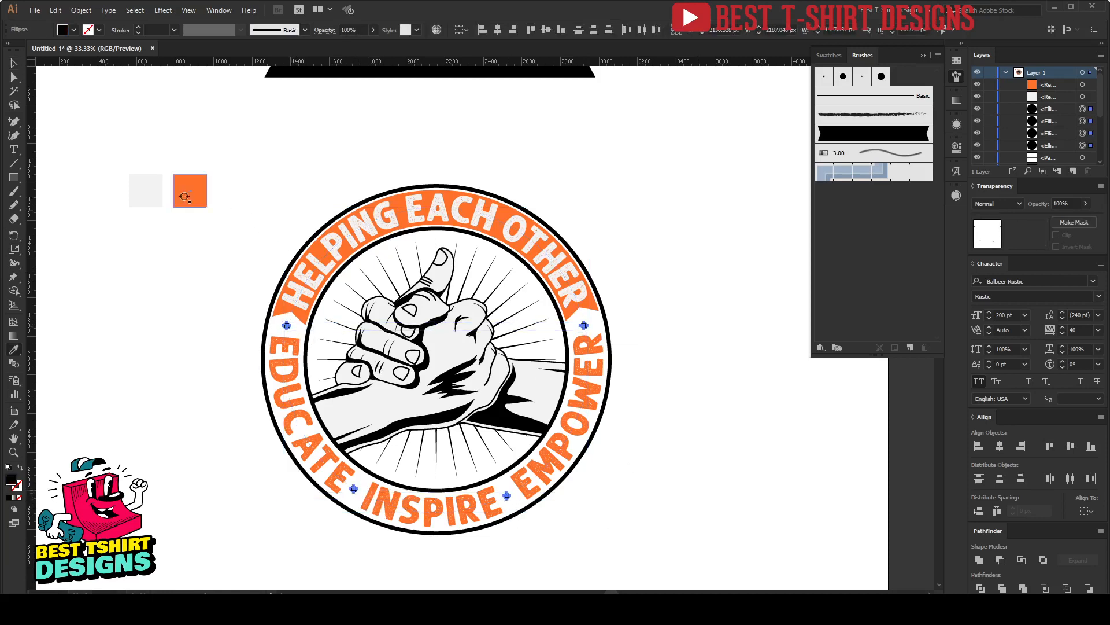
click(147, 190)
key(v)
click(195, 356)
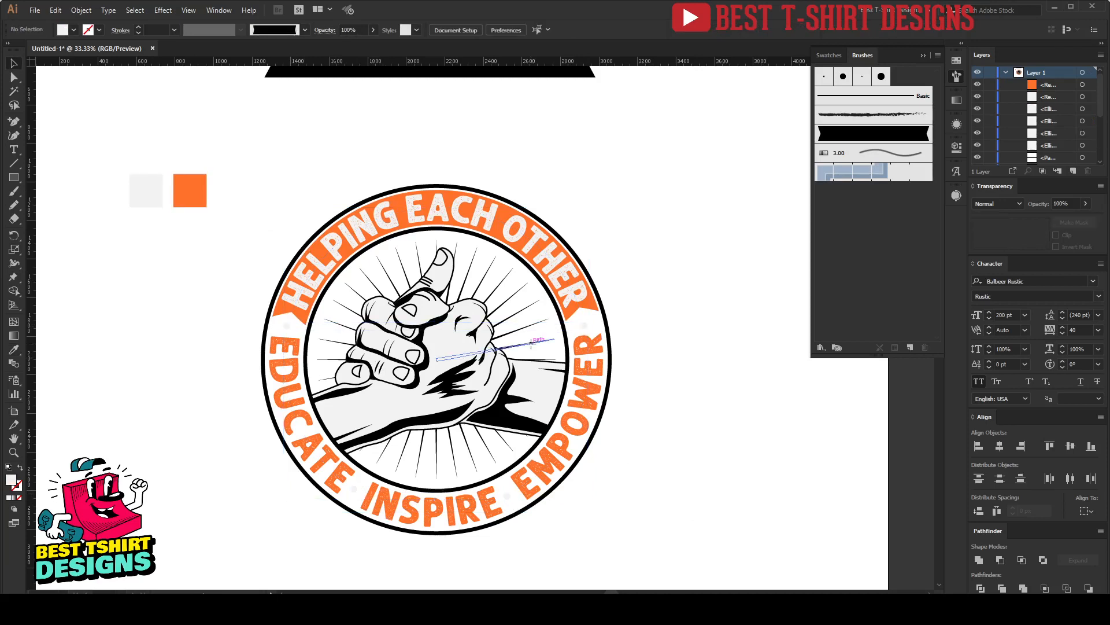
Recolor the sunburst rays behind the hands with the orange swatch
click(531, 344)
key(i)
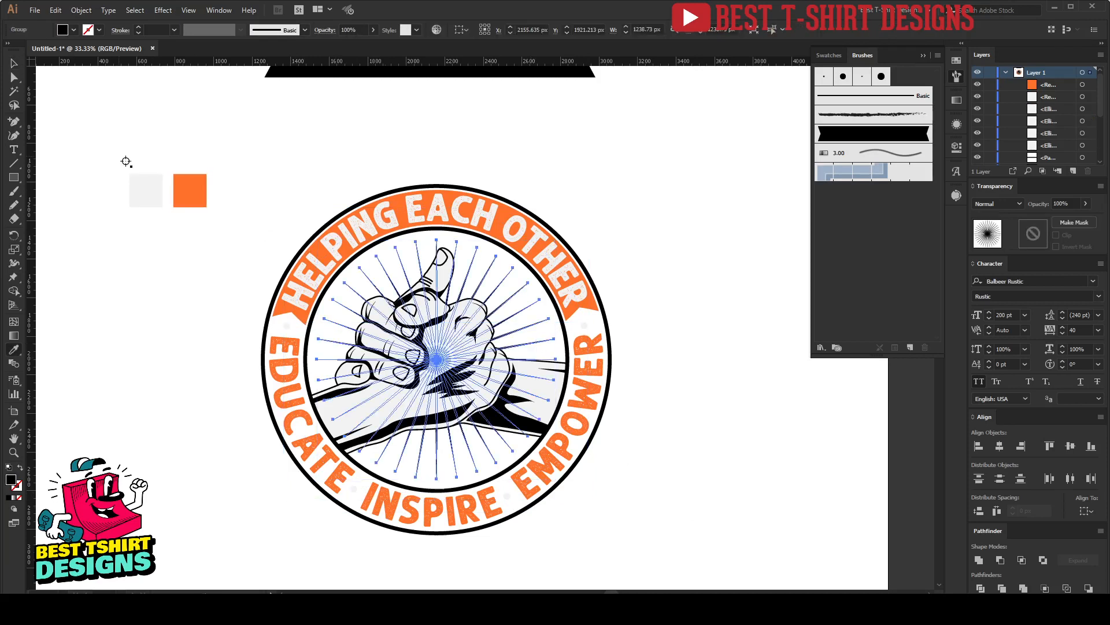
click(190, 190)
key(v)
click(696, 452)
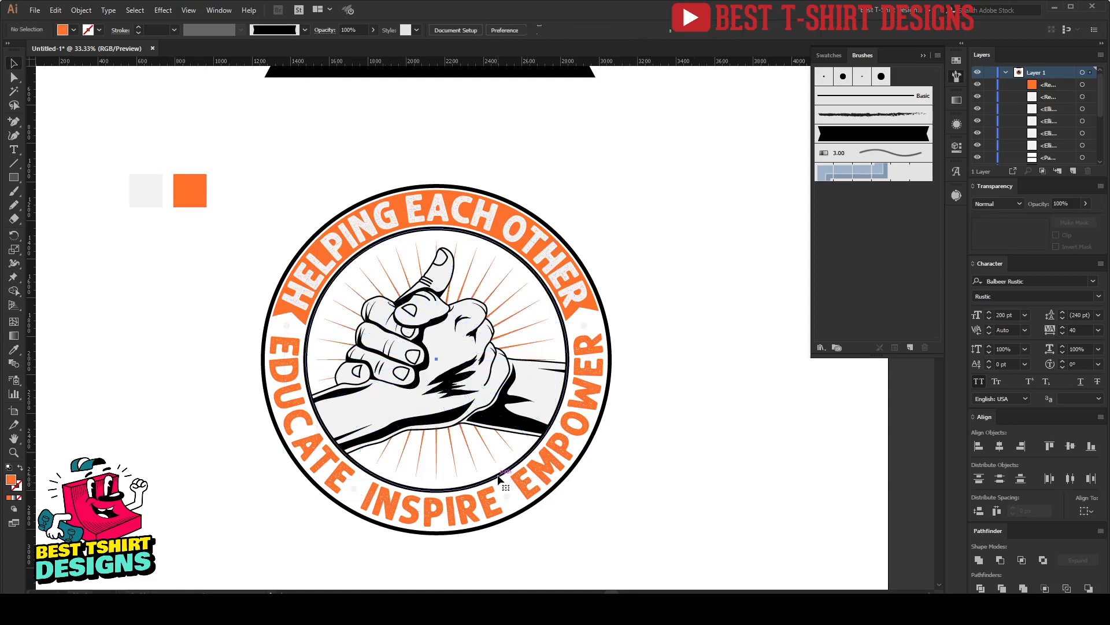
Isolate the outer circle from its ring pair and create a larger circle around it with Offset Path at 30 px
click(514, 515)
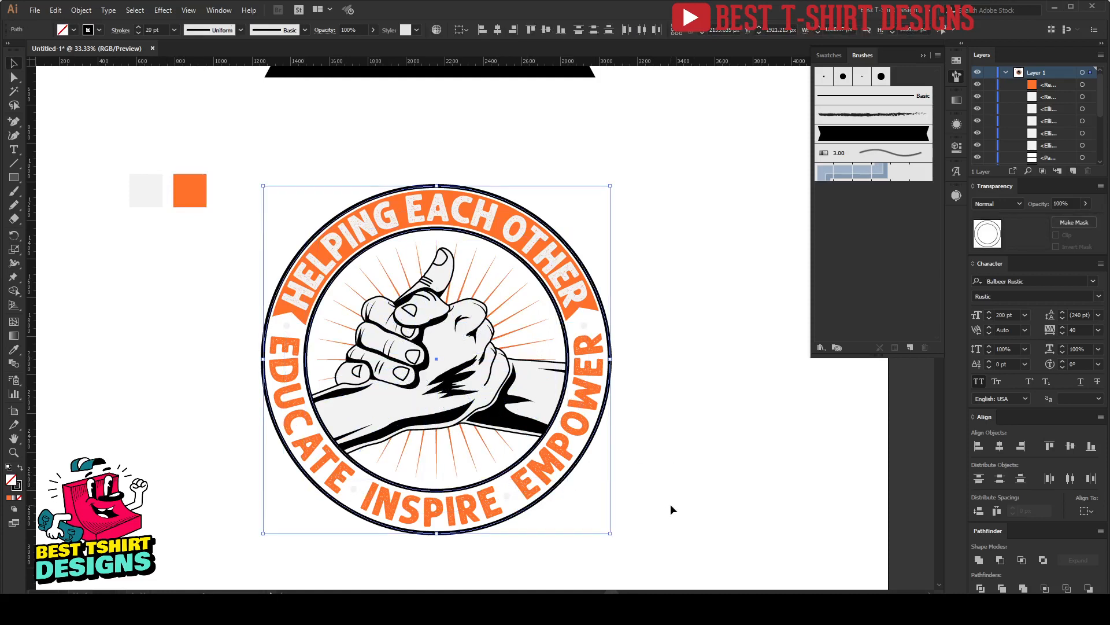
click(572, 506)
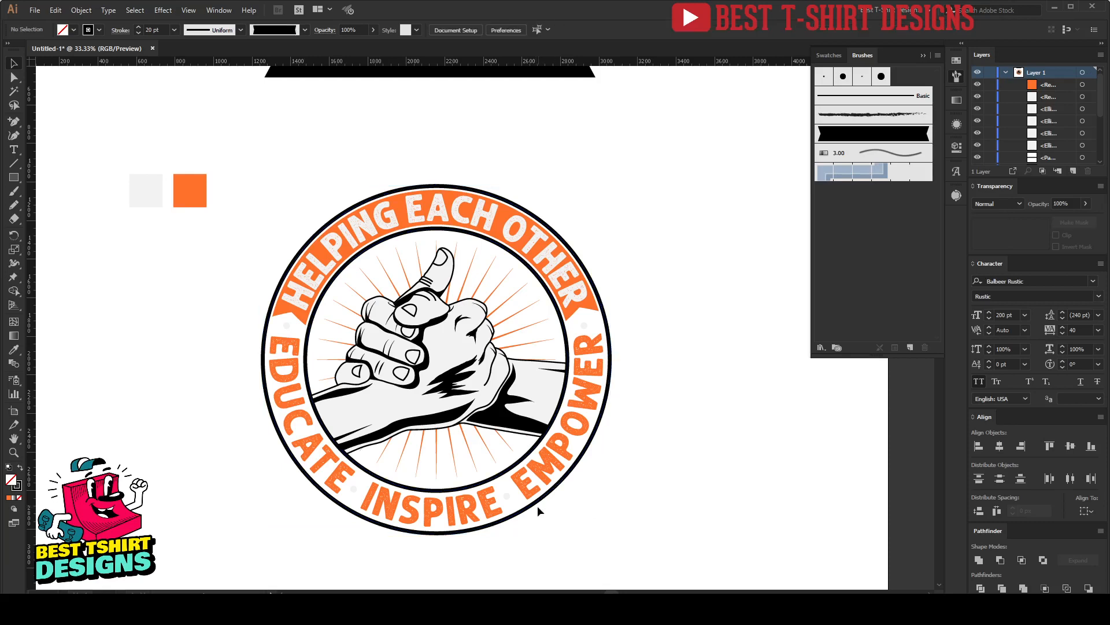
drag(570, 508, 631, 496)
key(alt+o)
key(p)
key(o)
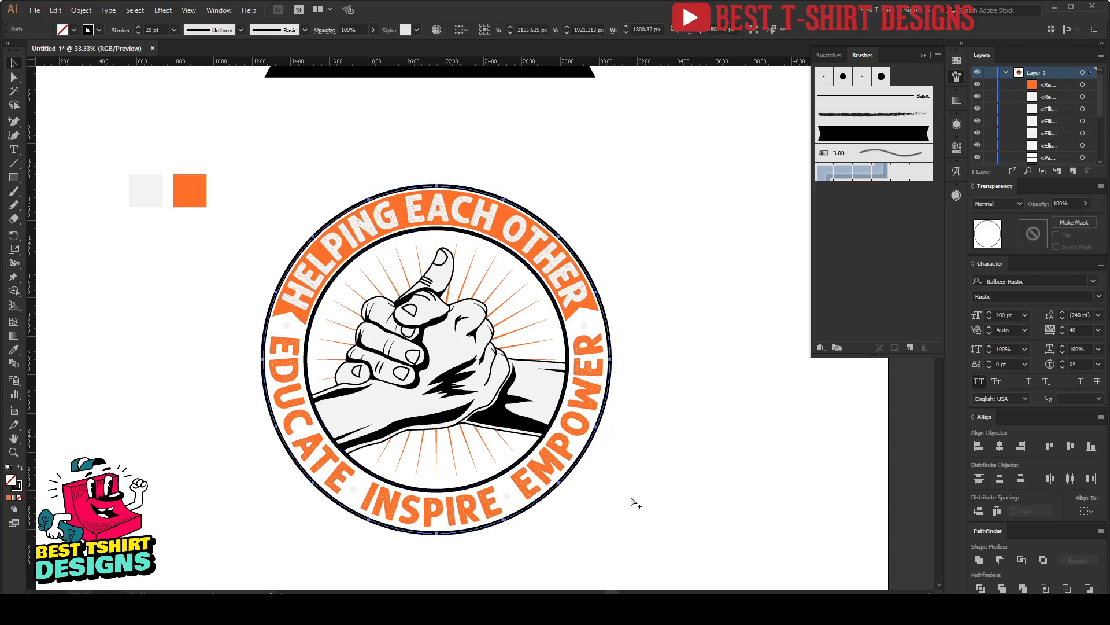
click(653, 312)
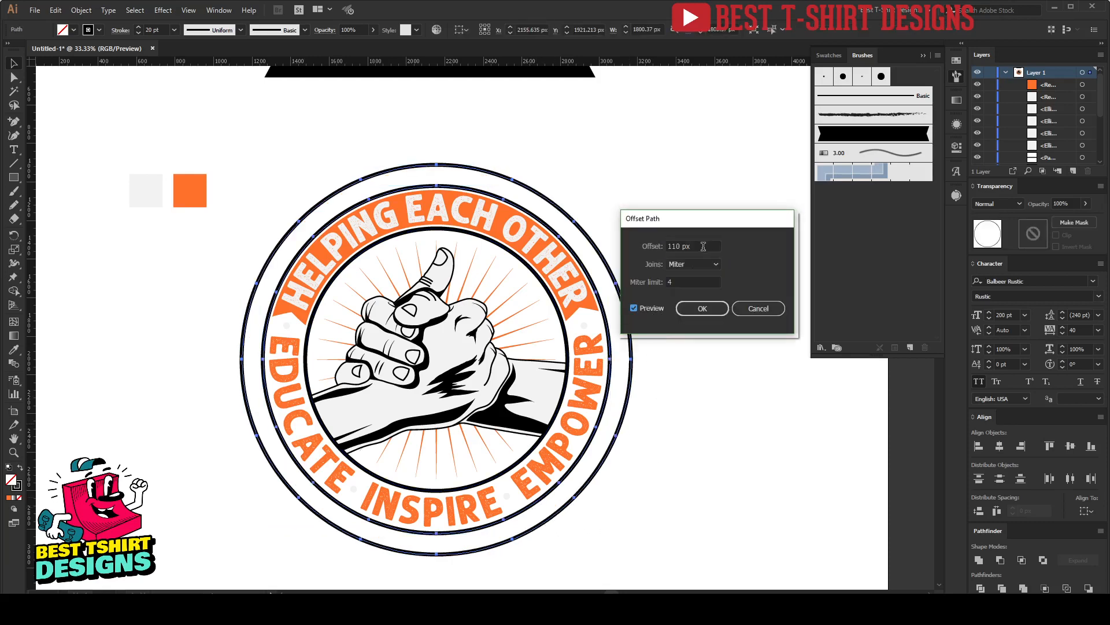
scroll(703, 247, down, 6)
scroll(703, 247, down, 2)
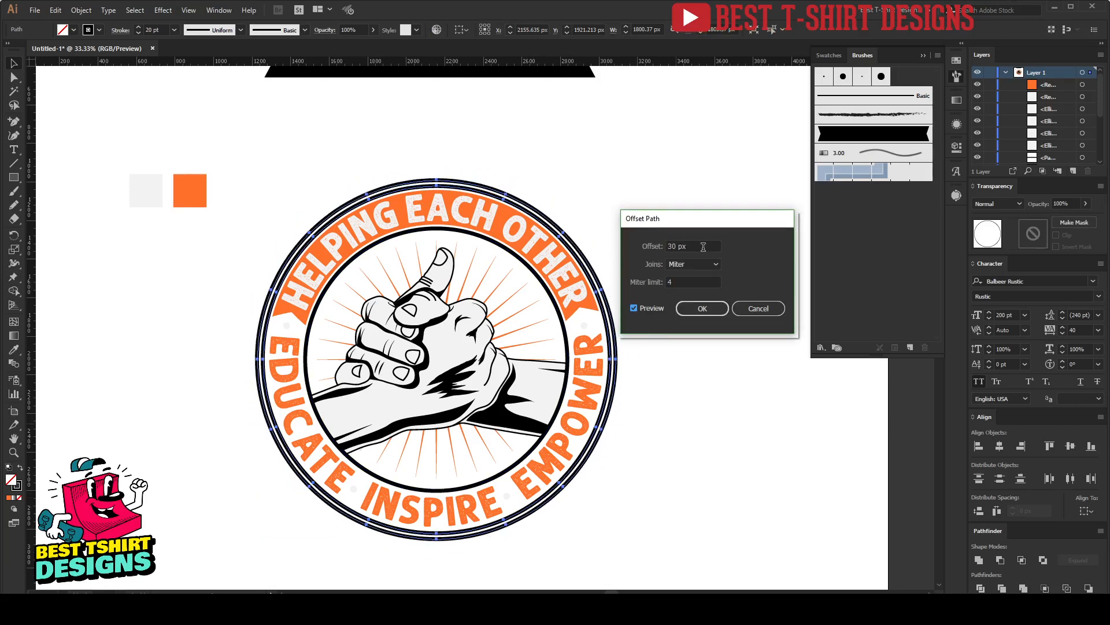
click(698, 307)
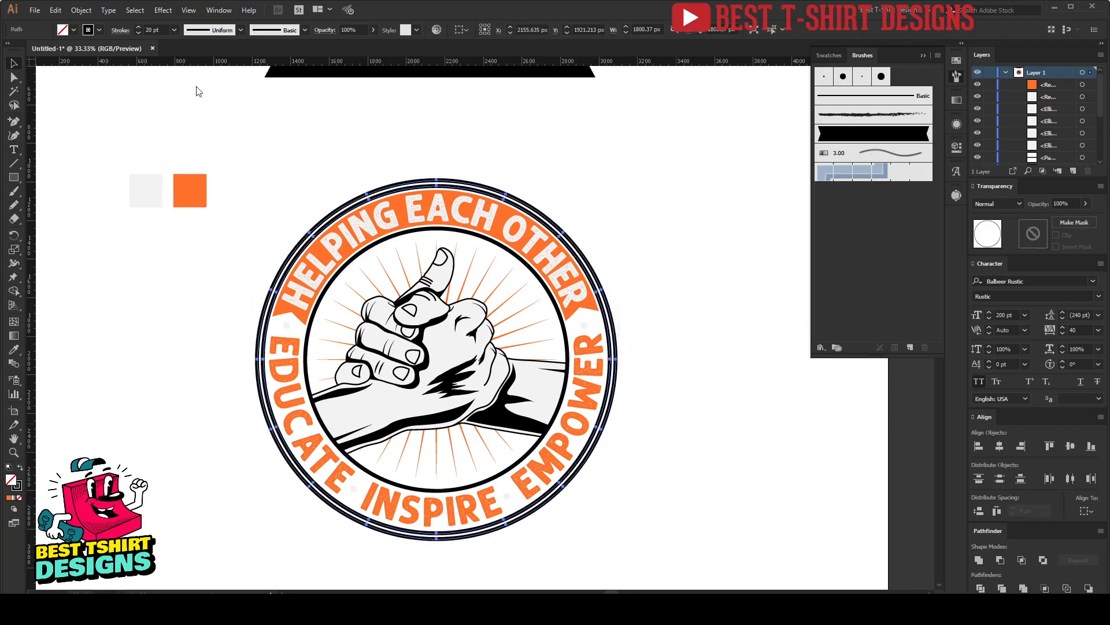
Set the new outermost circle's stroke to a 12 pt dashed line with round caps and lengthened dashes
scroll(154, 30, down, 1)
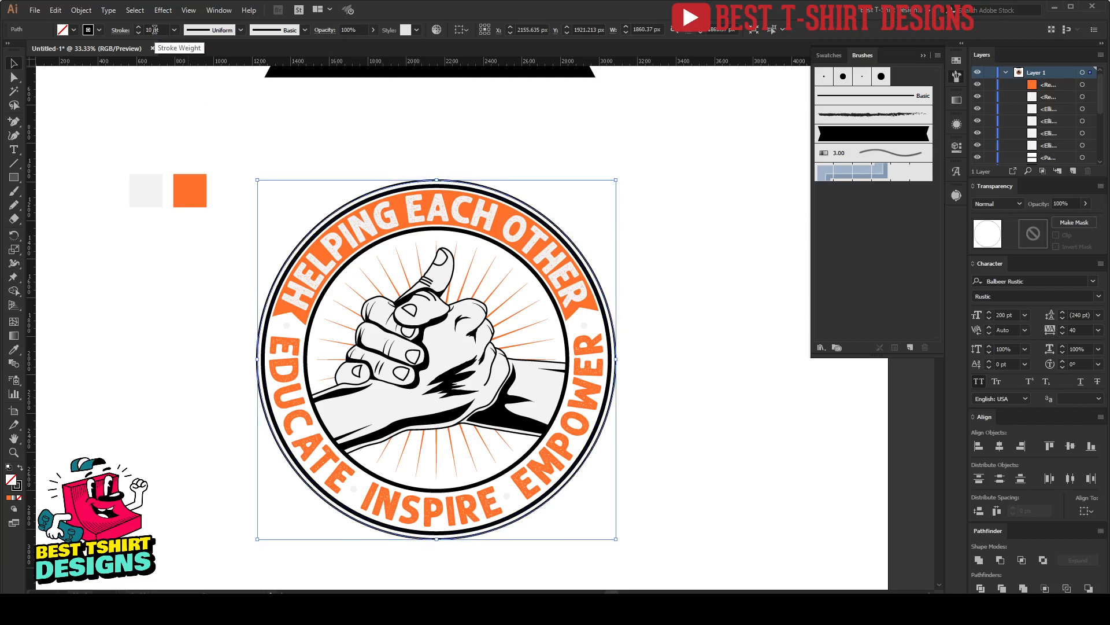
scroll(154, 29, up, 2)
click(116, 31)
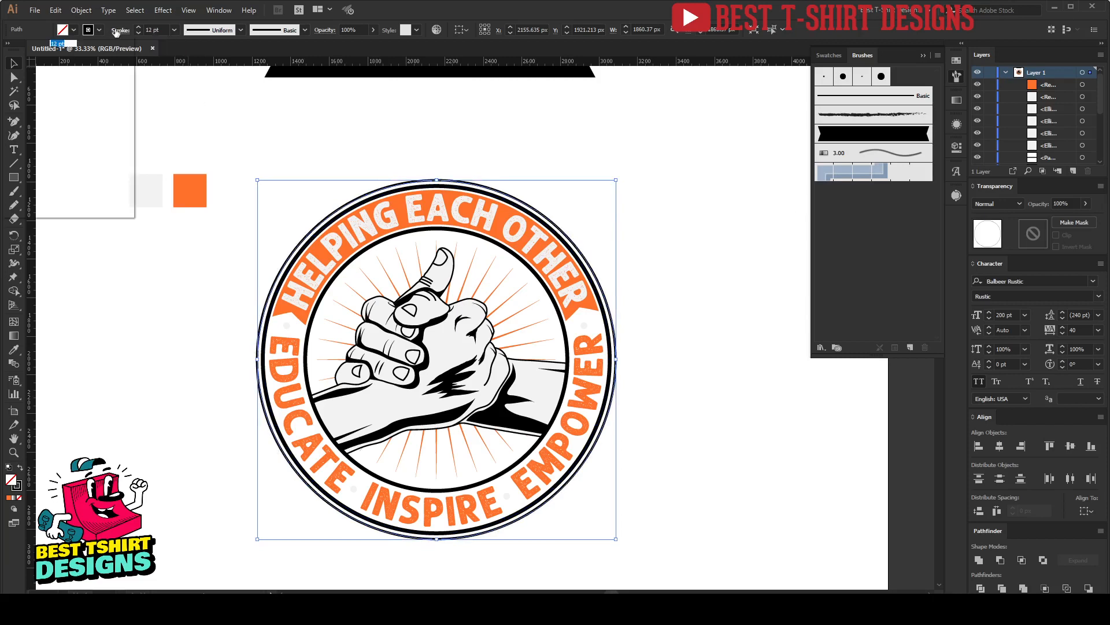
click(29, 108)
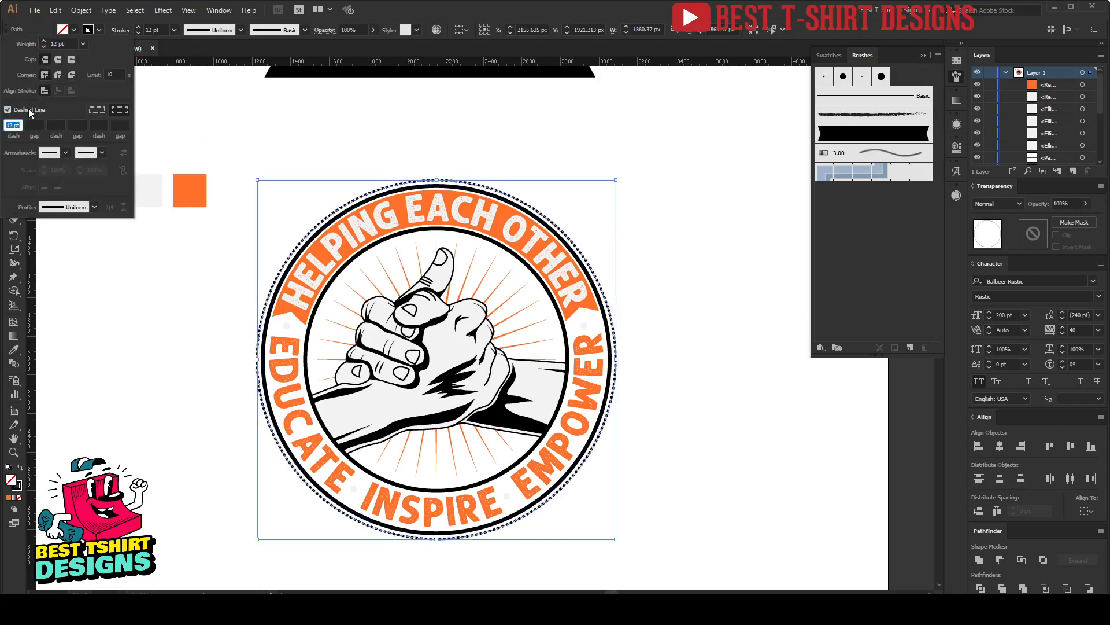
click(57, 59)
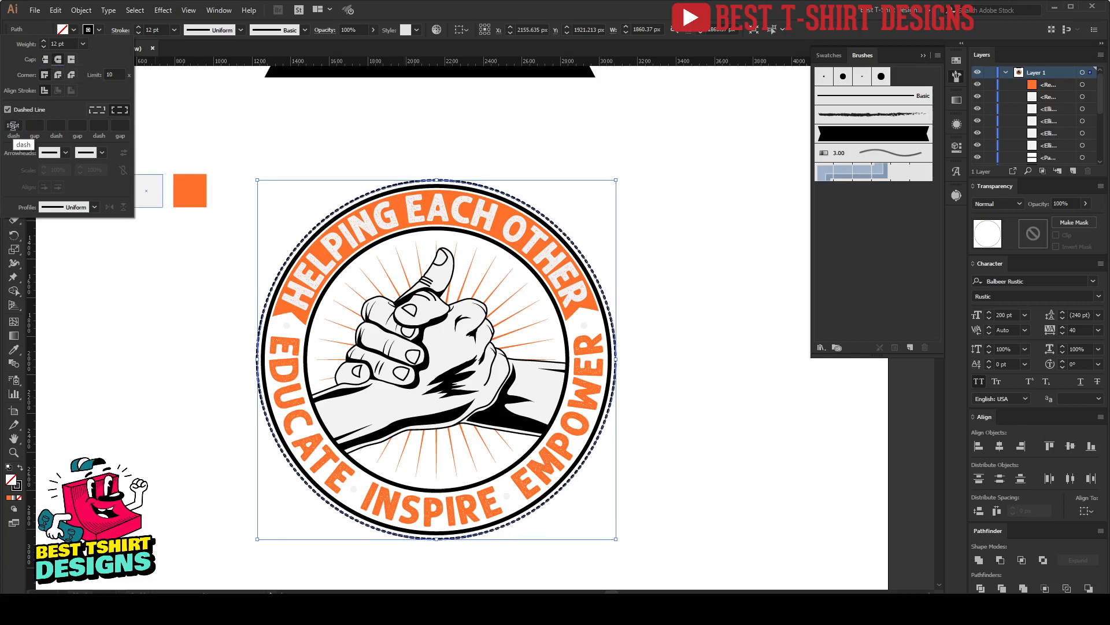
click(655, 314)
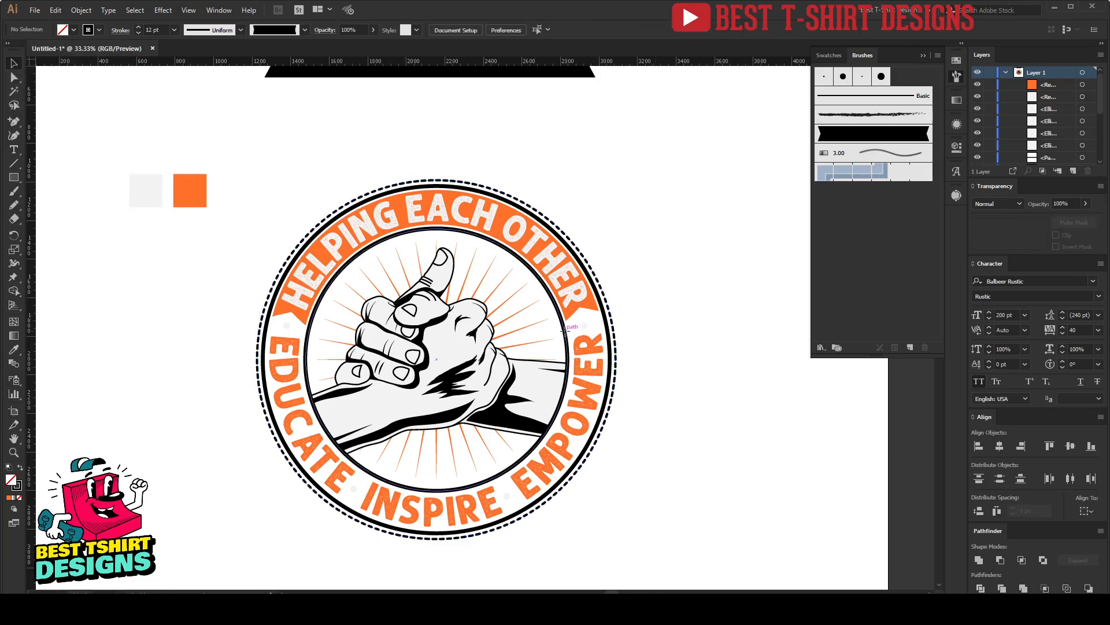
Expand the strokes of the two solid black circles into filled shapes
click(612, 334)
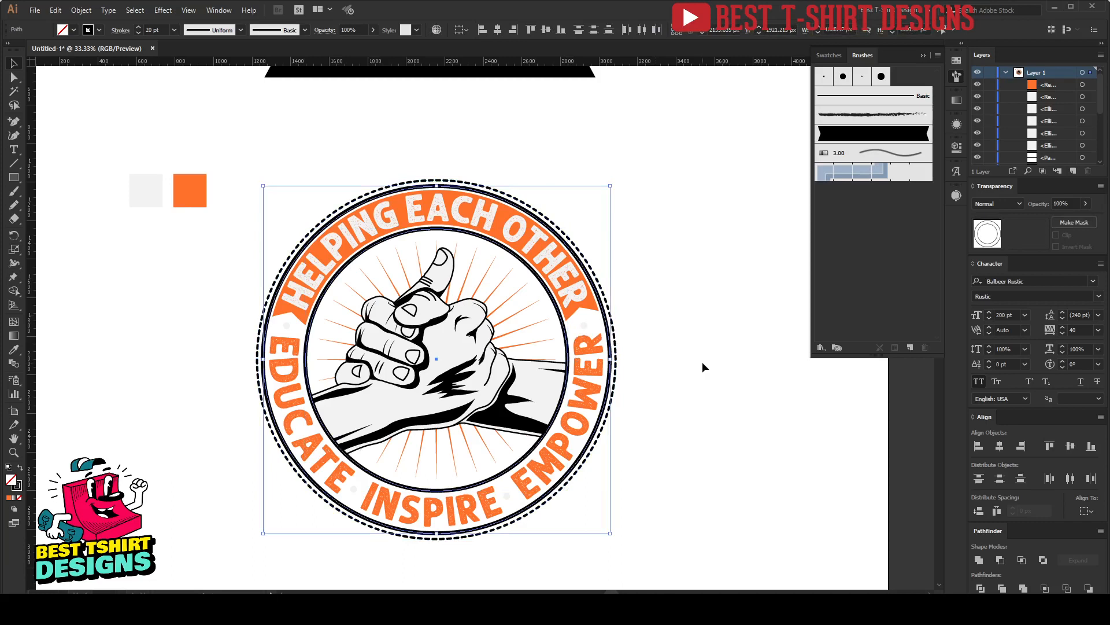
key(a)
key(ctrl+shift+e)
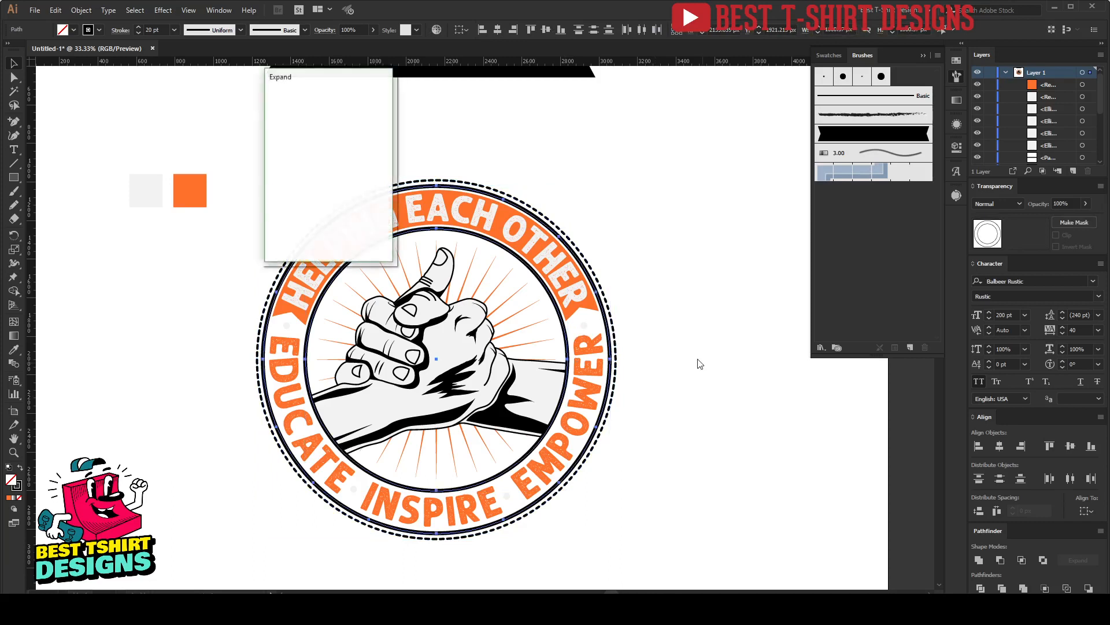
click(304, 241)
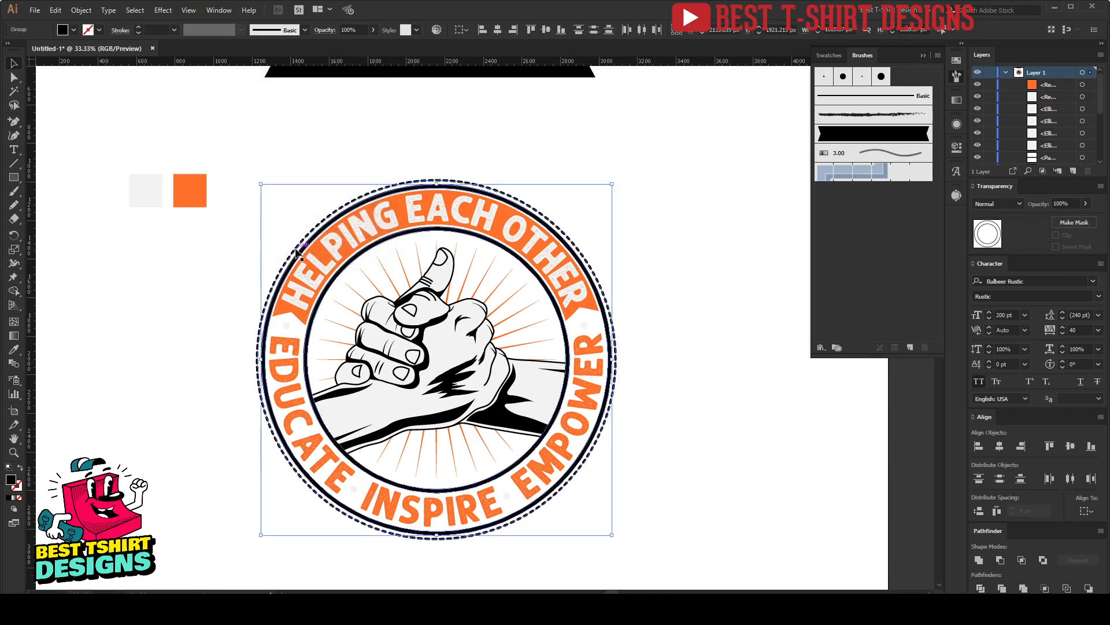
Expand the outermost dashed circle's stroke into filled shapes
click(296, 253)
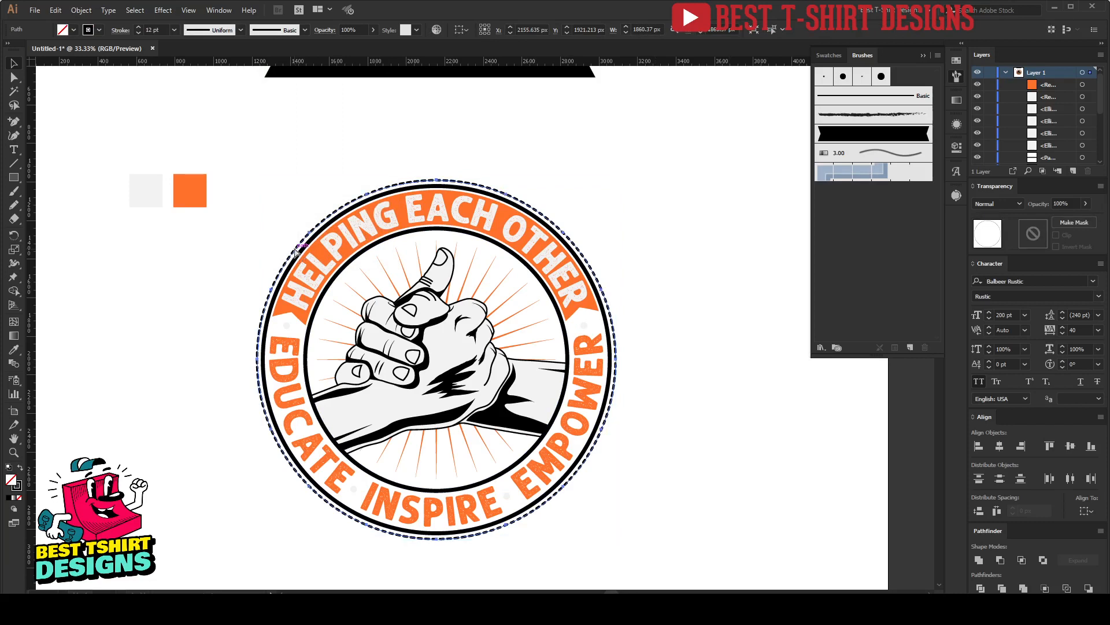
key(v)
key(ctrl+shift+e)
click(298, 236)
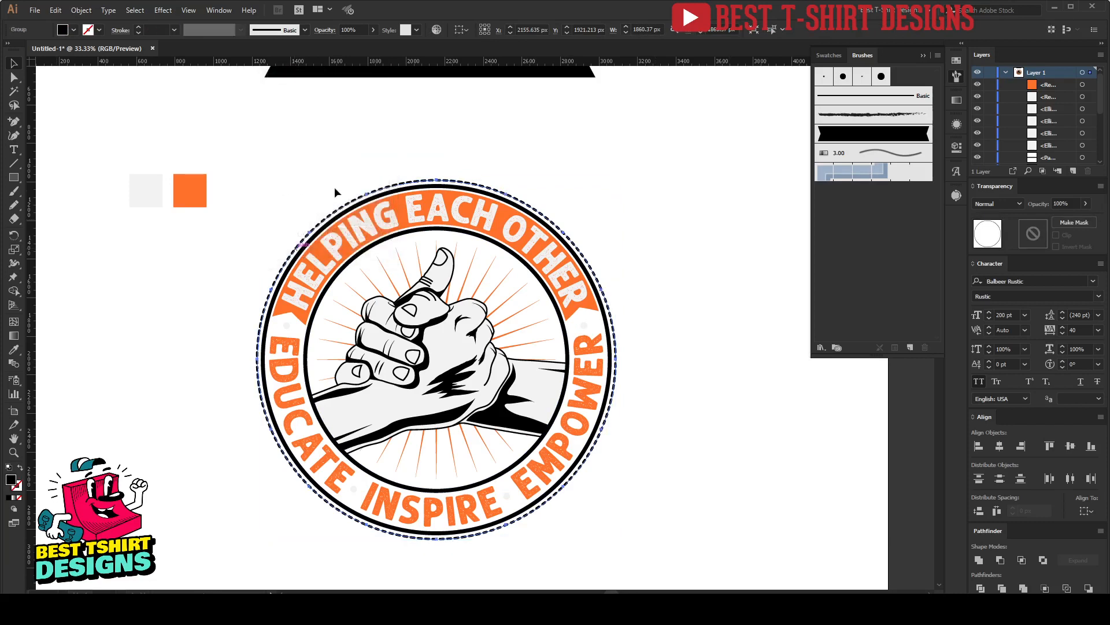
Recolor the expanded dashed outer ring with the orange swatch
scroll(404, 193, up, 1)
click(508, 145)
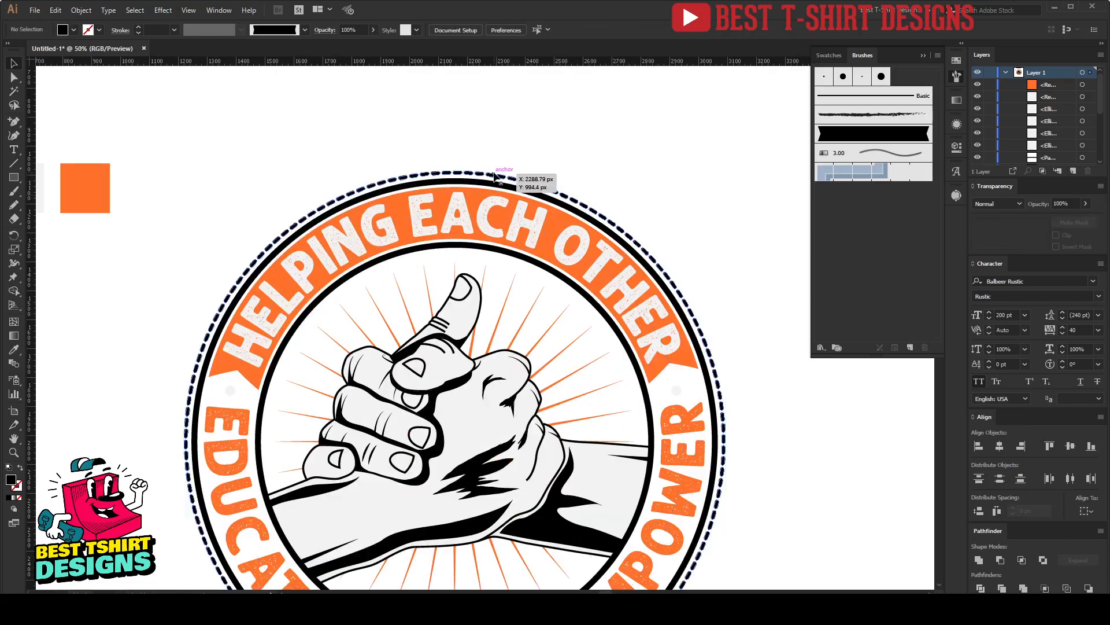
click(496, 176)
key(i)
click(89, 181)
key(v)
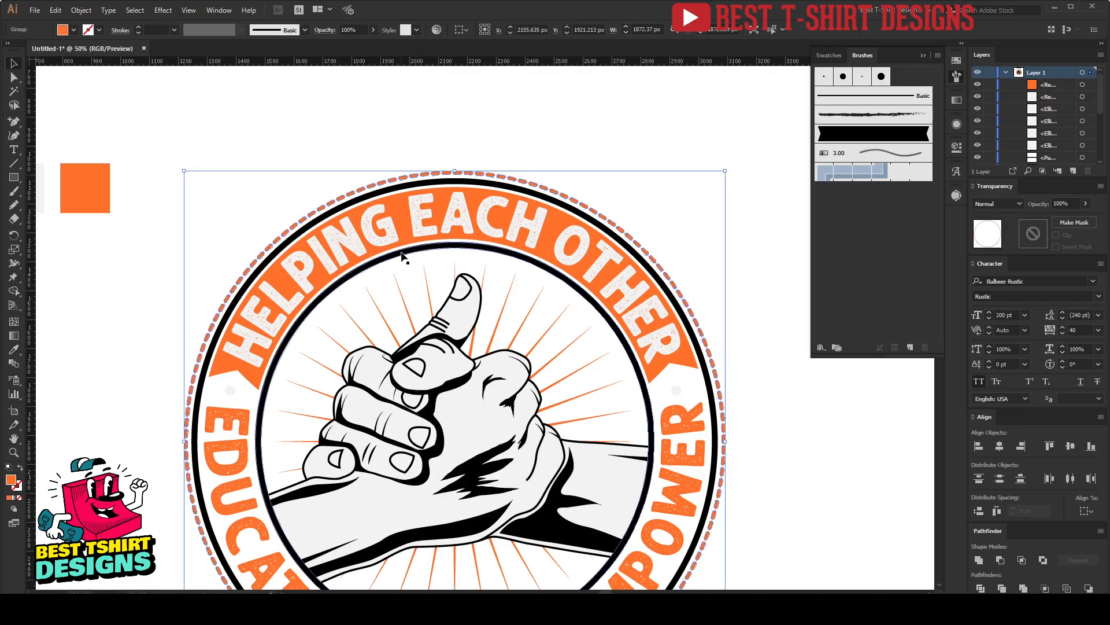
Recolor the inner and outer solid black rings with the light gray of the hands
click(403, 255)
key(i)
click(478, 266)
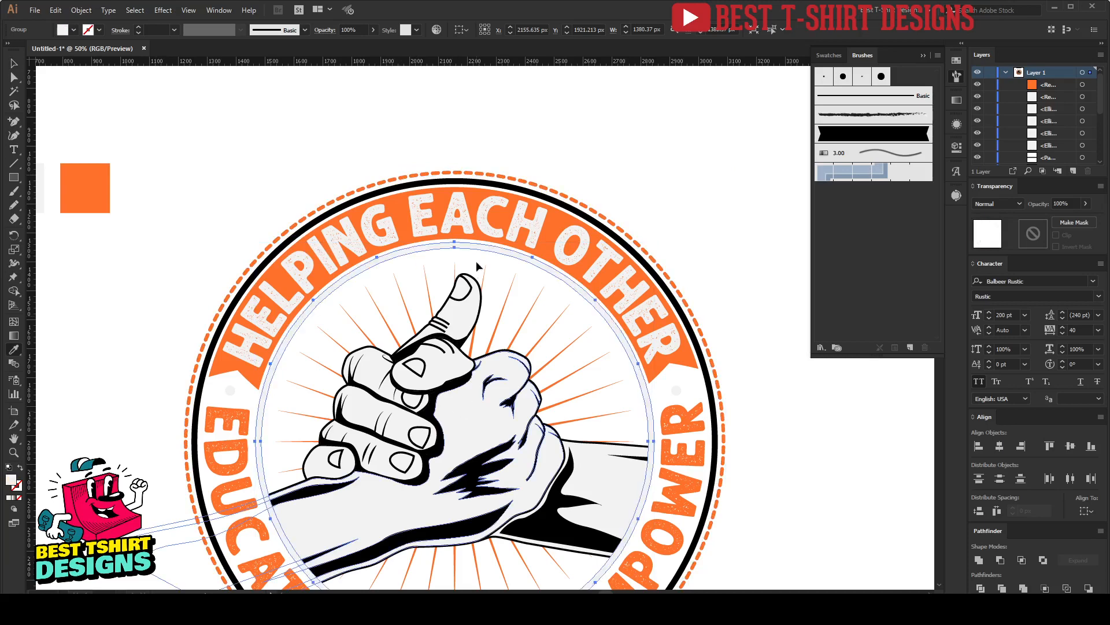
click(476, 185)
key(i)
click(471, 427)
key(v)
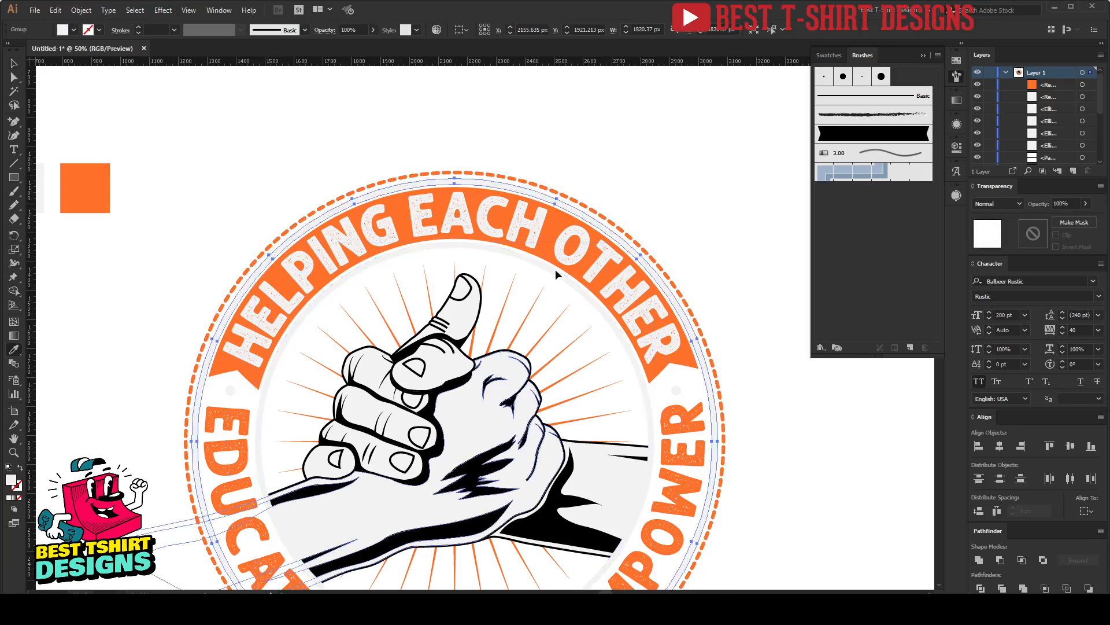
click(567, 161)
Enlarge the orange swatch into a background rectangle of about 2642 x 2401 px around the badge and send it to the back
scroll(567, 161, down, 2)
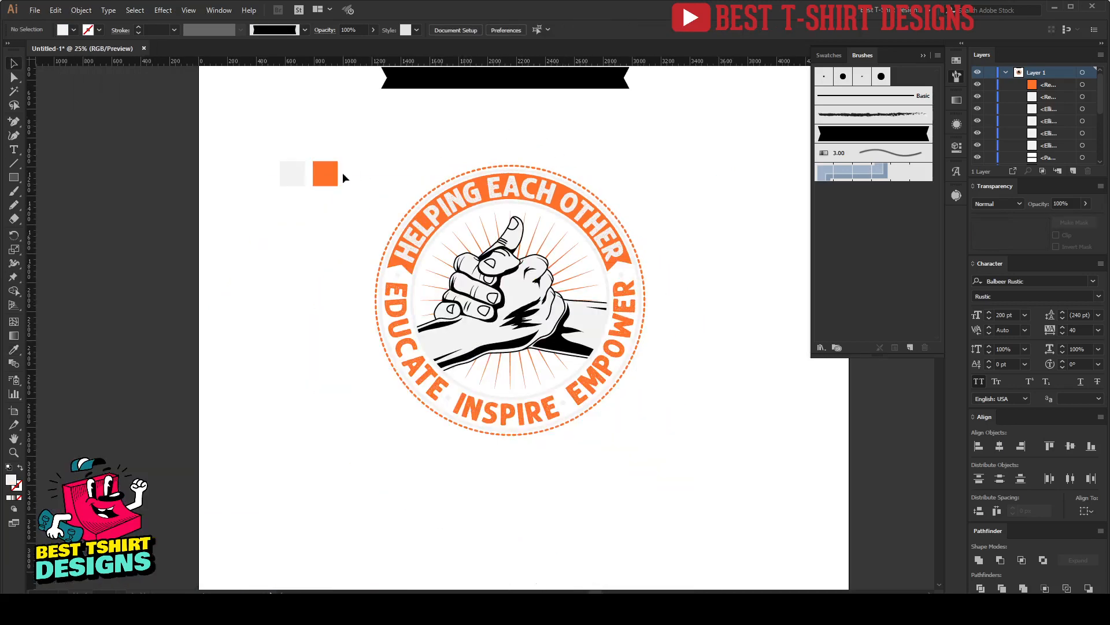
drag(334, 172, 347, 138)
drag(351, 151, 708, 474)
key(ctrl+shift+bracketleft)
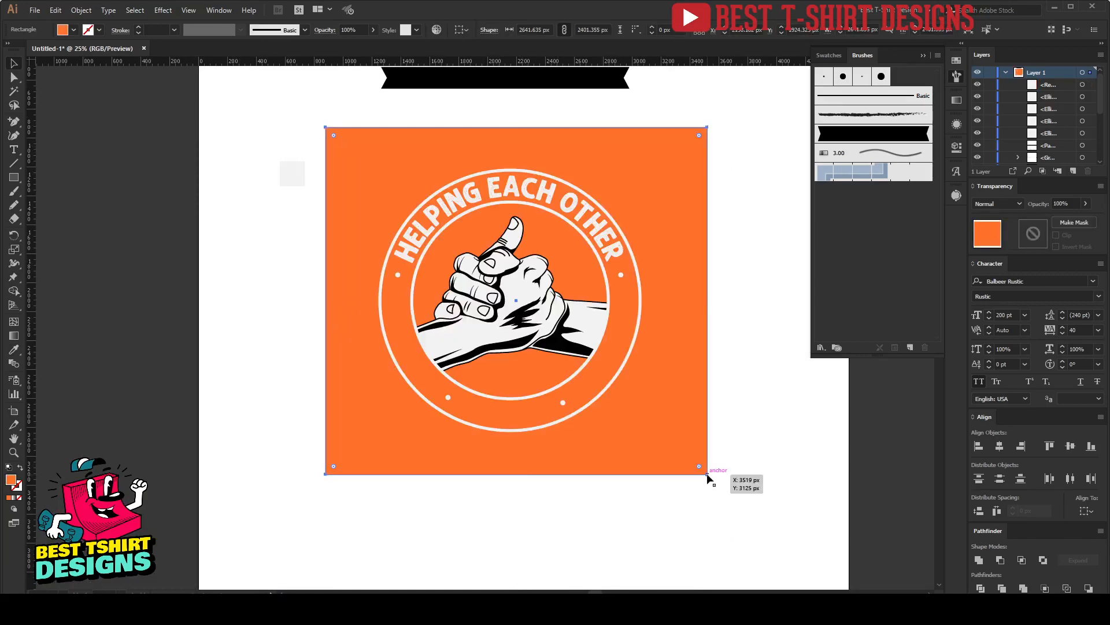
Change the background rectangle's fill from orange to a dark brown of about RGB 56, 24, 10
scroll(590, 298, up, 1)
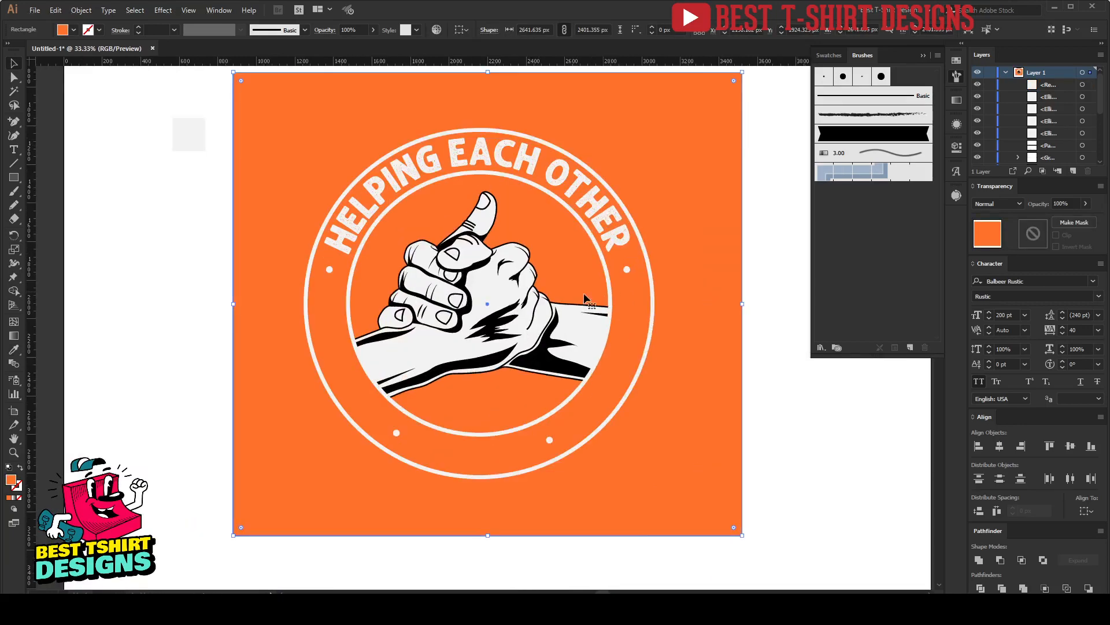
double_click(12, 480)
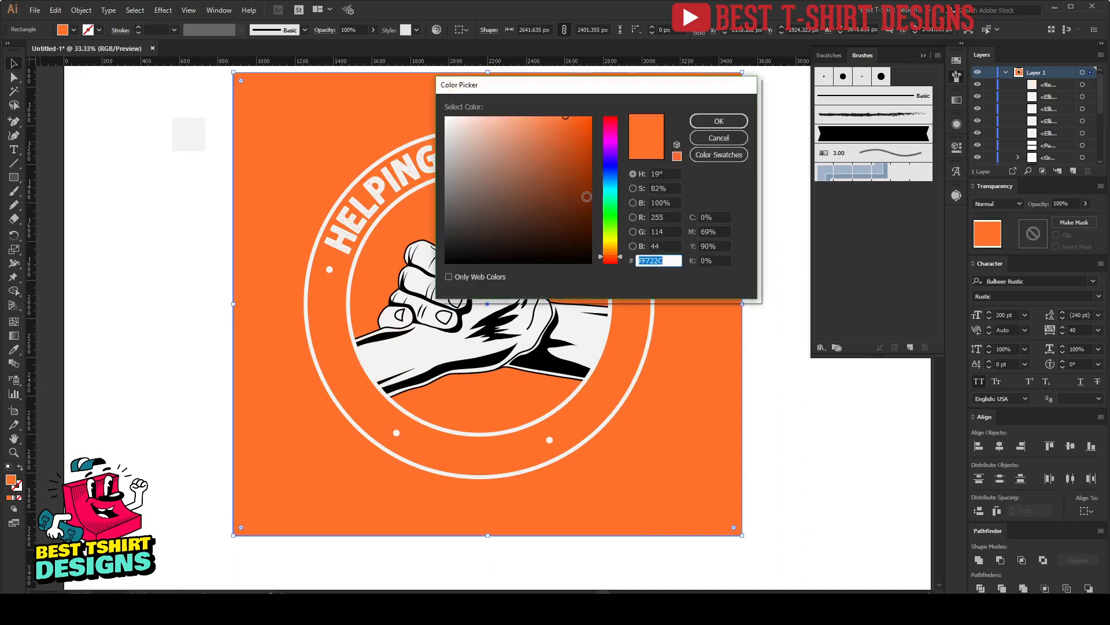
mouse_move(586, 197)
mouse_down()
mouse_move(565, 226)
mouse_move(586, 215)
mouse_move(583, 225)
mouse_move(566, 230)
mouse_up()
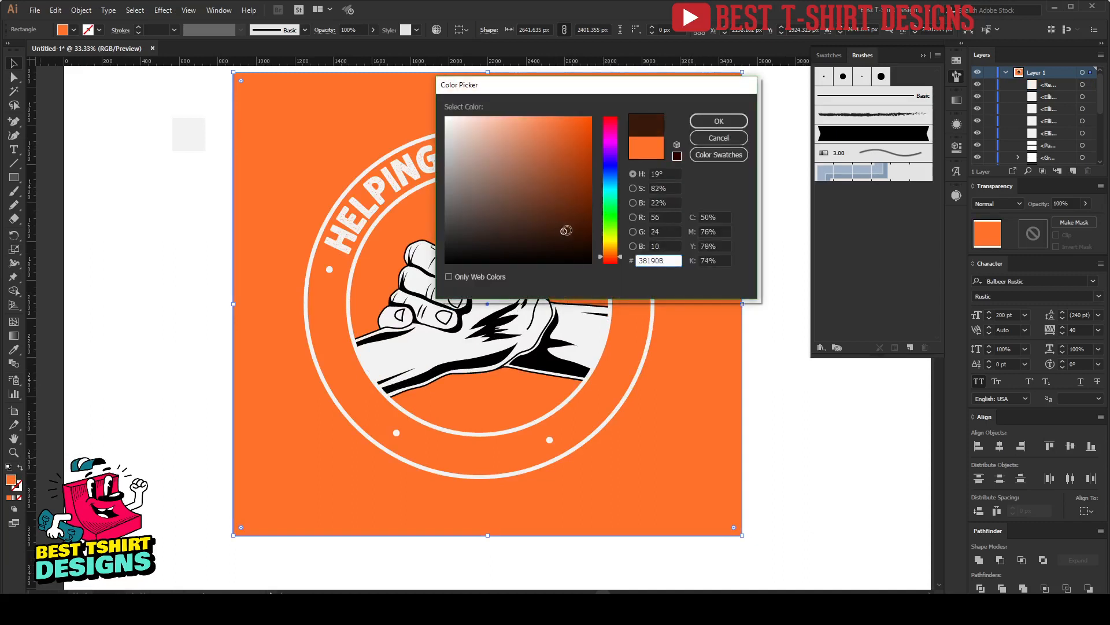
click(719, 121)
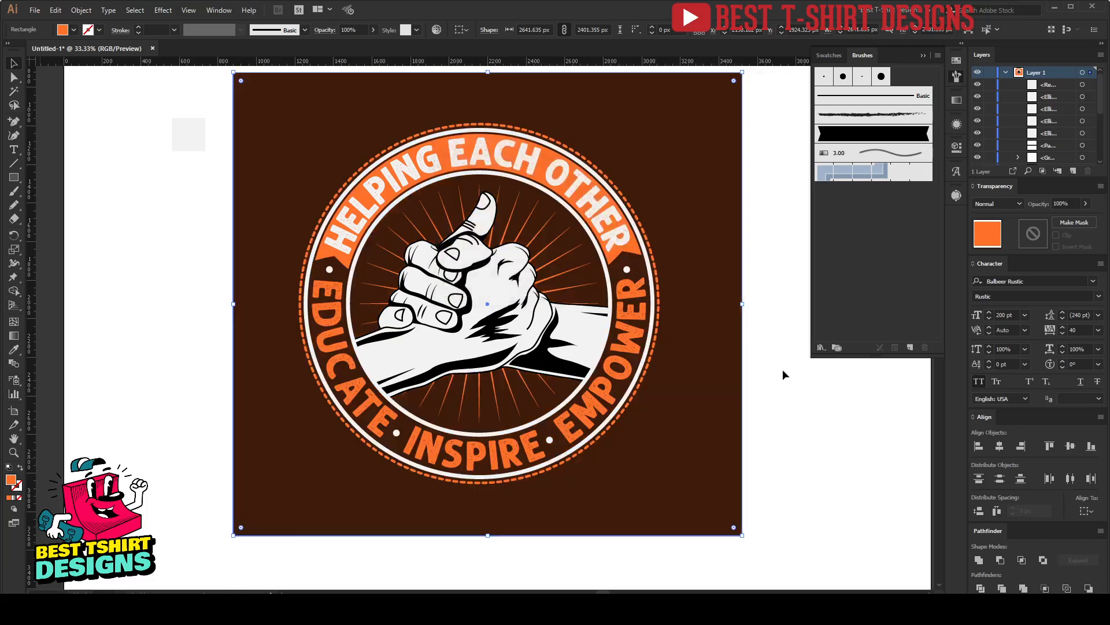
scroll(782, 370, up, 1)
click(765, 337)
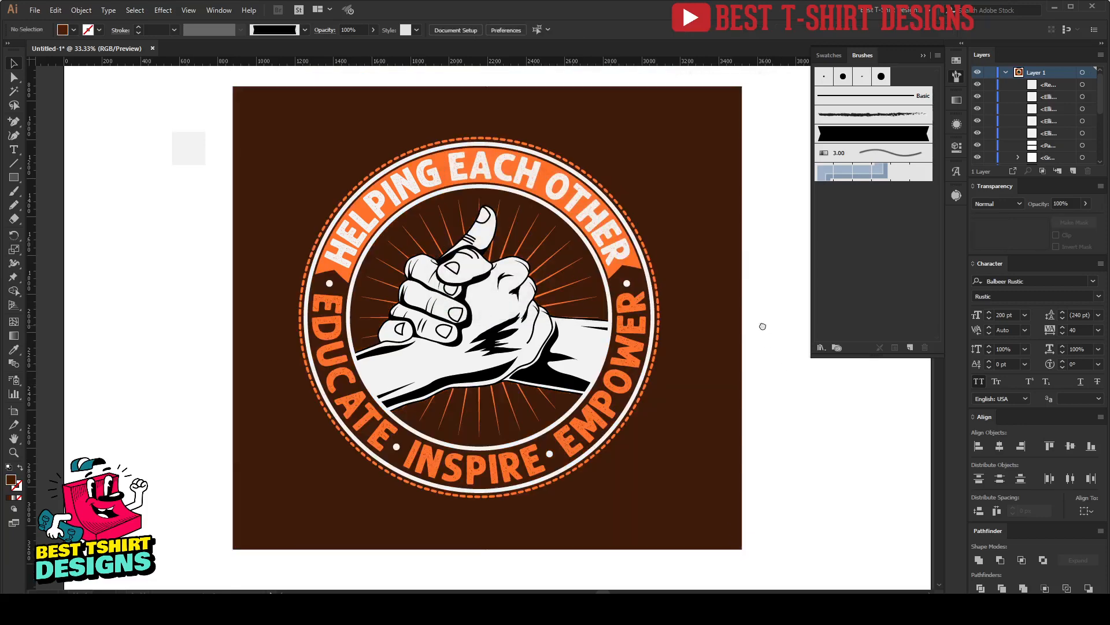
drag(762, 326, 761, 325)
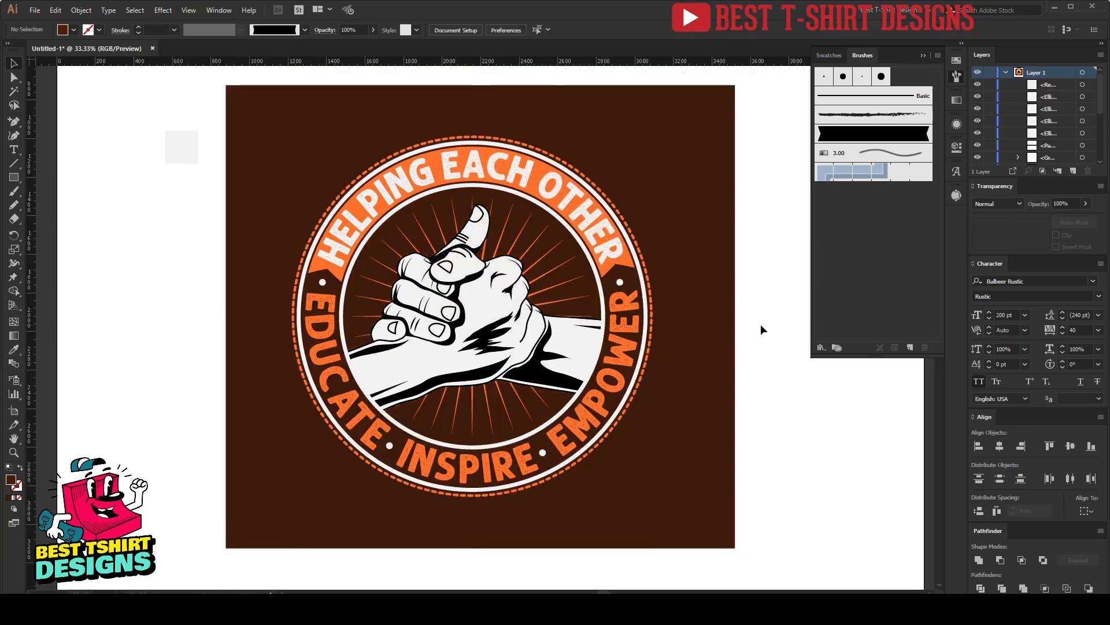
scroll(762, 324, up, 1)
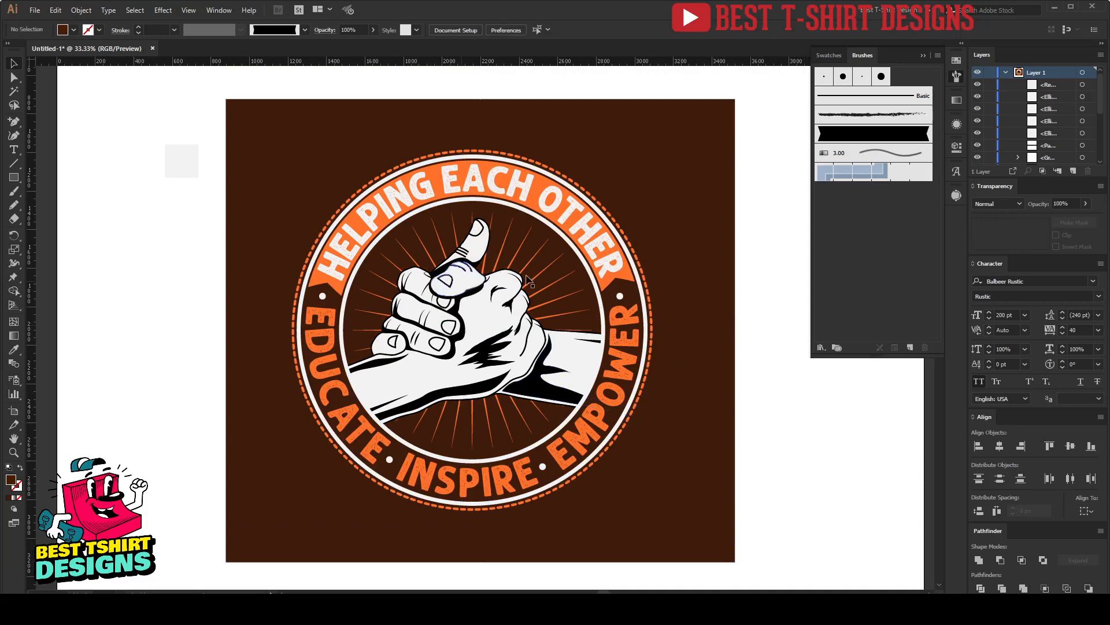
Recolor all black shapes inside the clasped hands' clip group with the background's dark brown and exit isolation
double_click(532, 394)
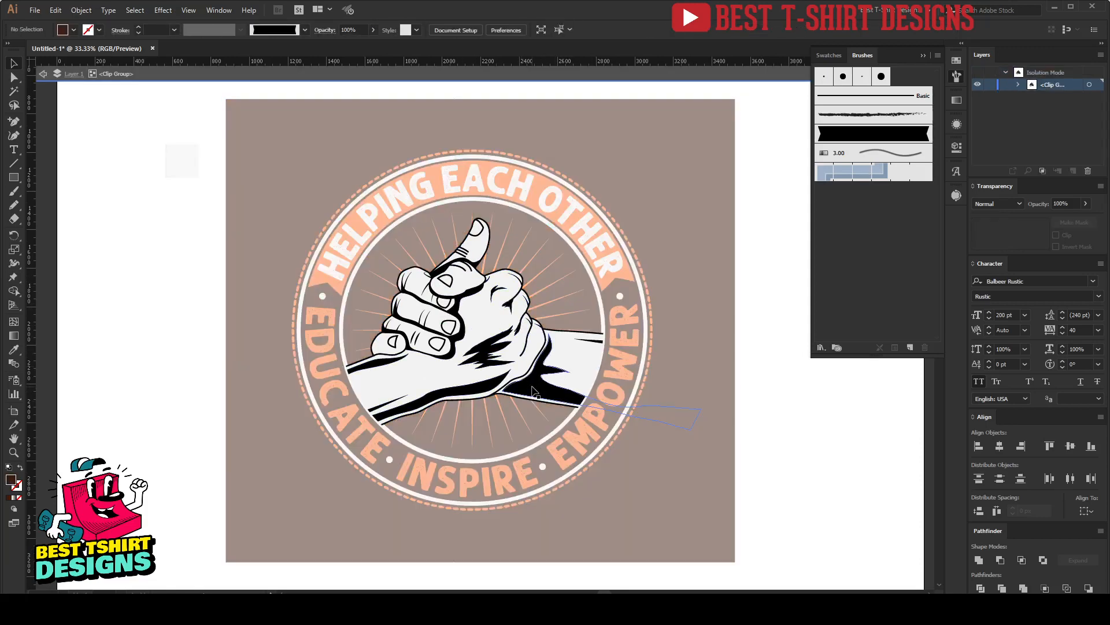
click(539, 395)
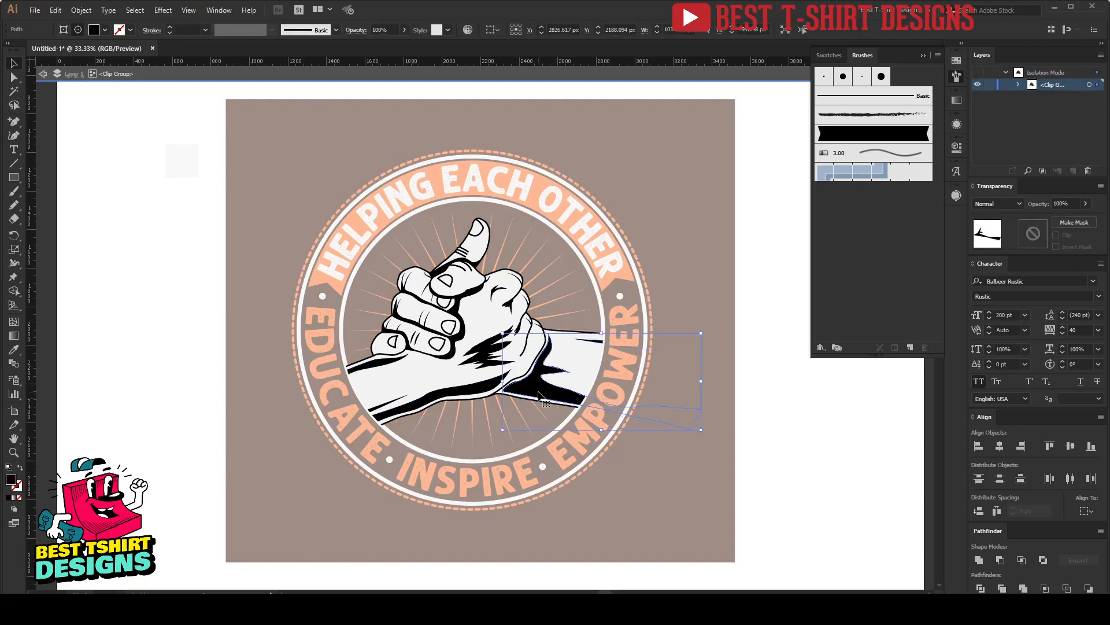
click(282, 243)
click(13, 91)
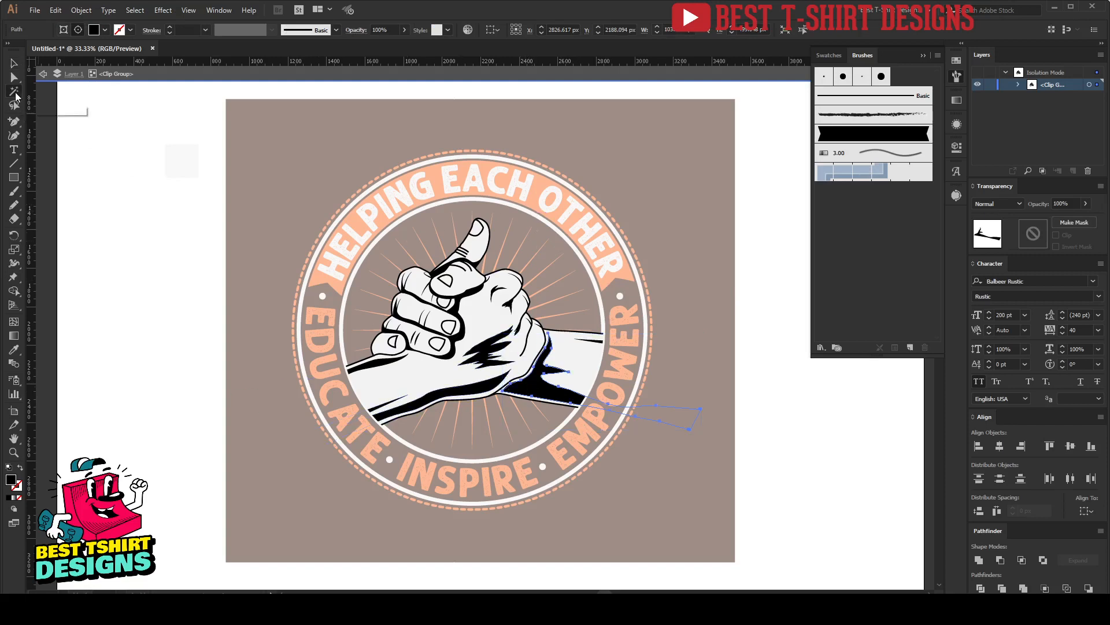
click(529, 388)
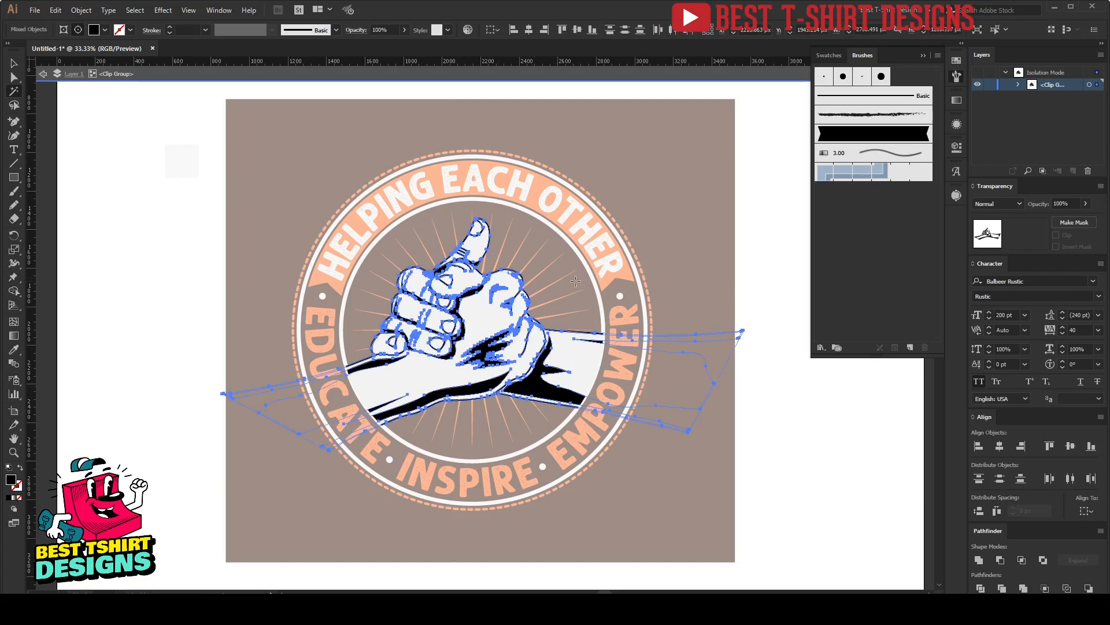
key(i)
click(669, 218)
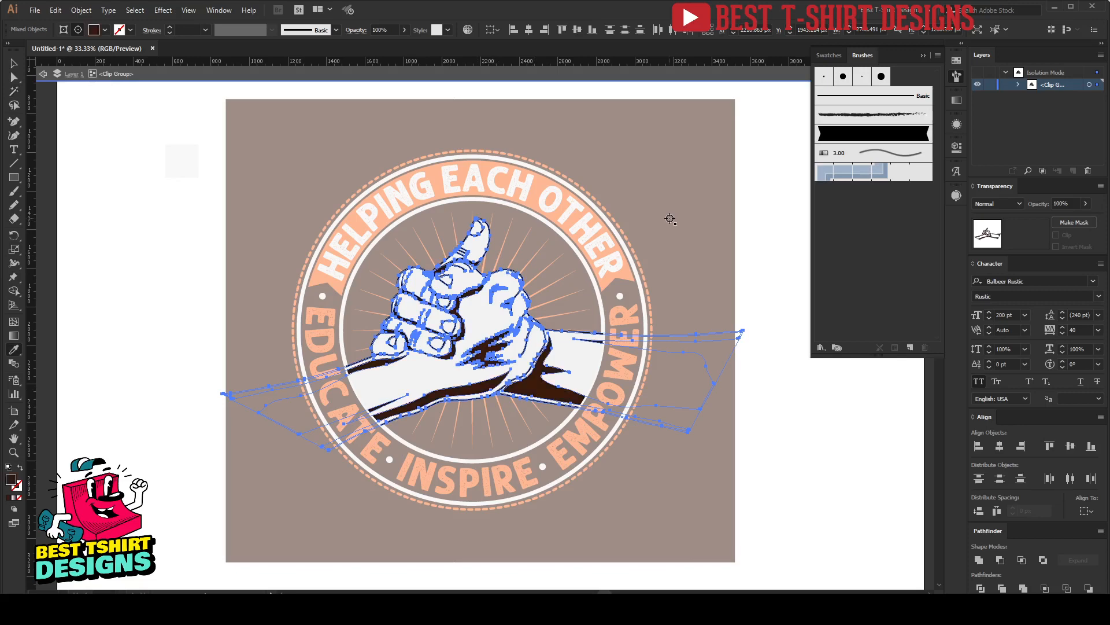
key(v)
click(771, 293)
double_click(772, 292)
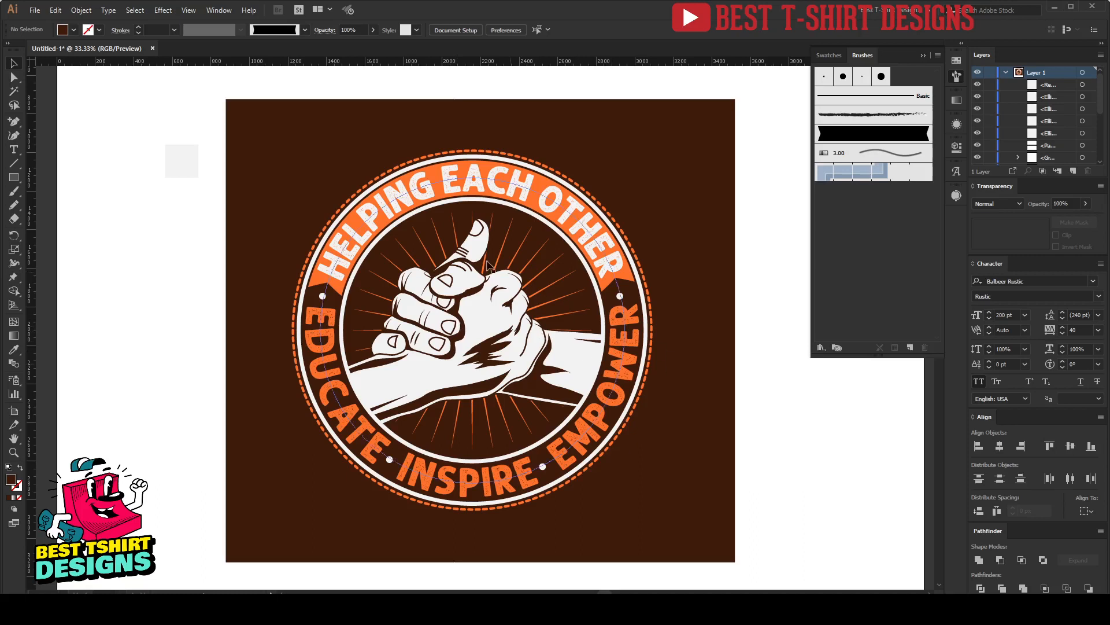
Try the background's dark brown on the "HELPING EACH OTHER" text and undo the recolor
click(609, 245)
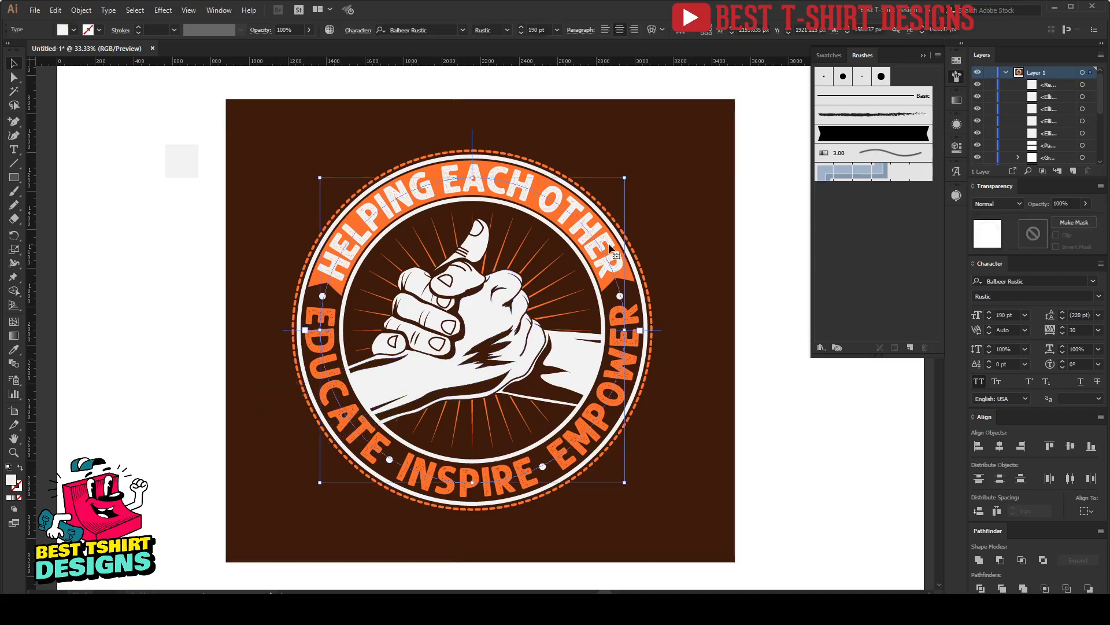
key(i)
click(720, 268)
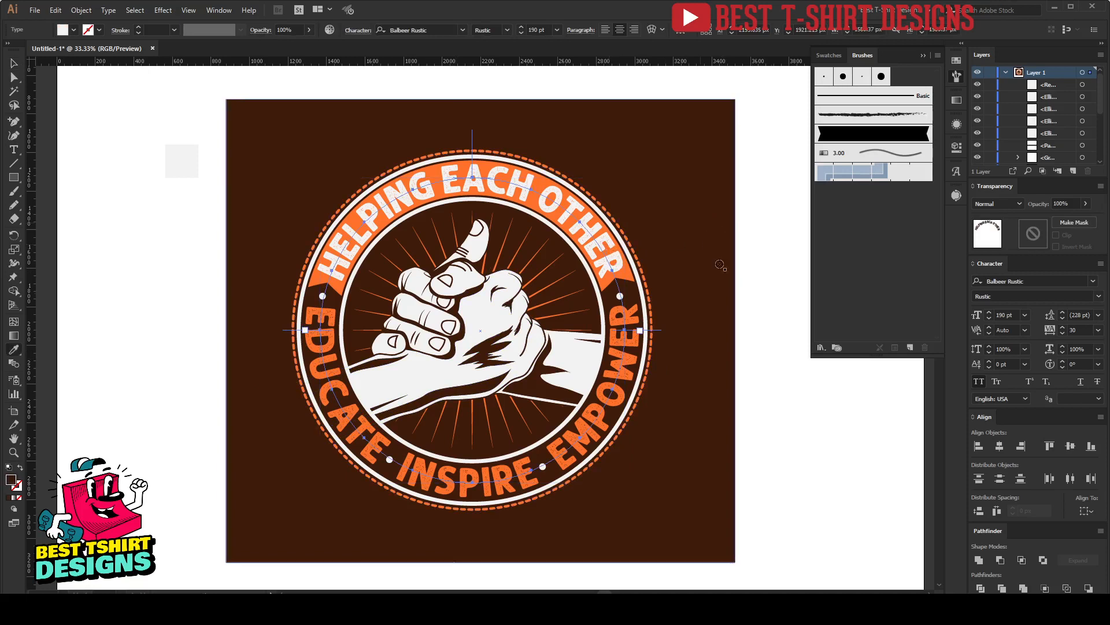
key(v)
click(768, 323)
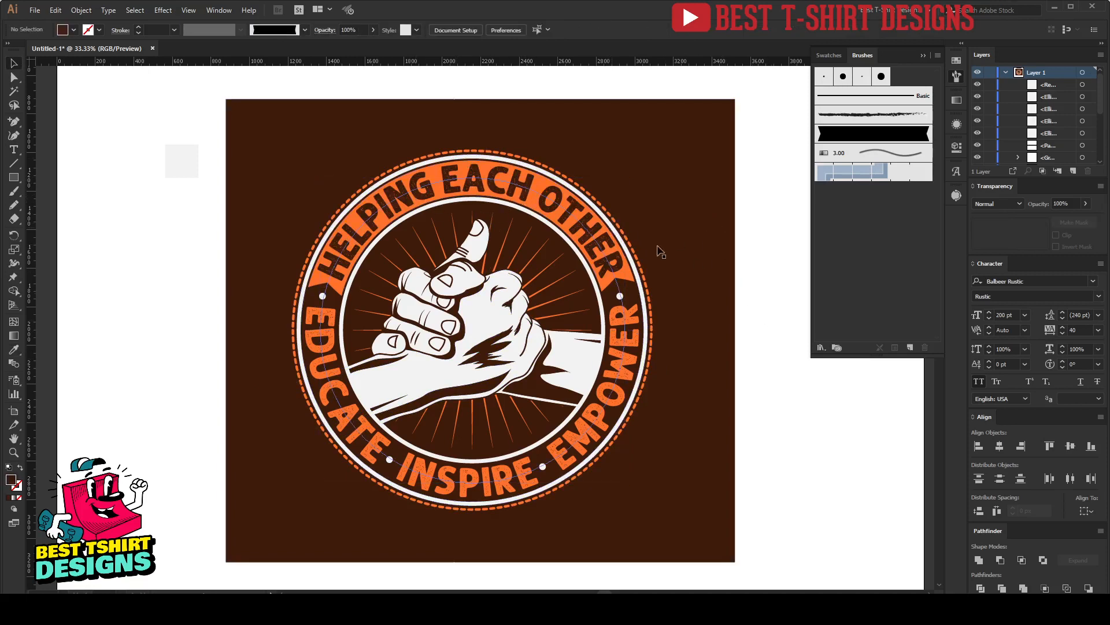
key(ctrl+z)
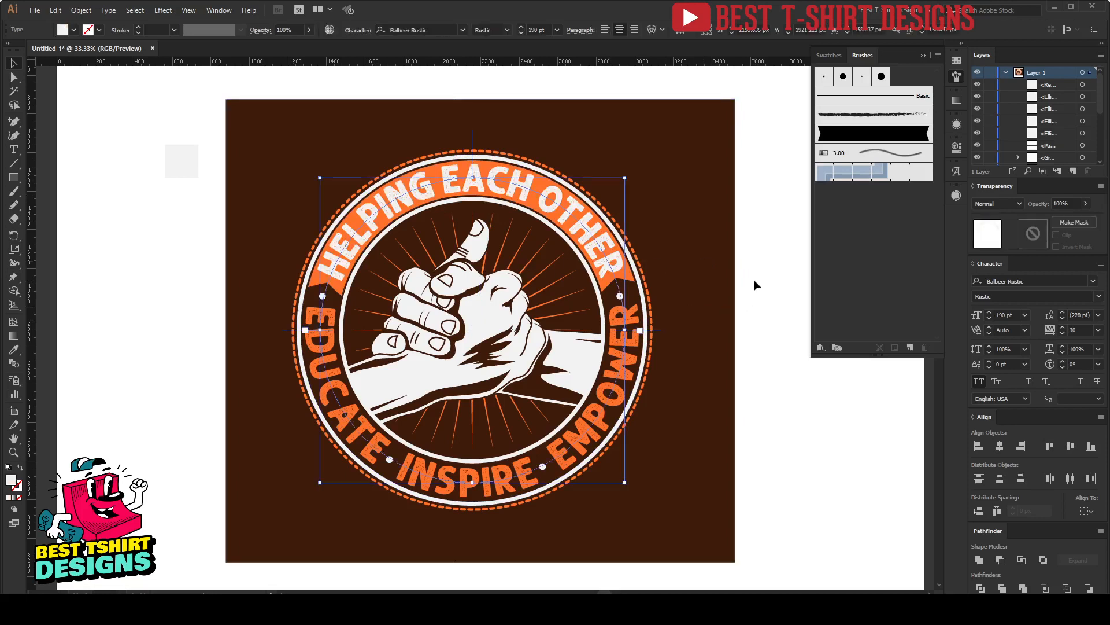
click(754, 279)
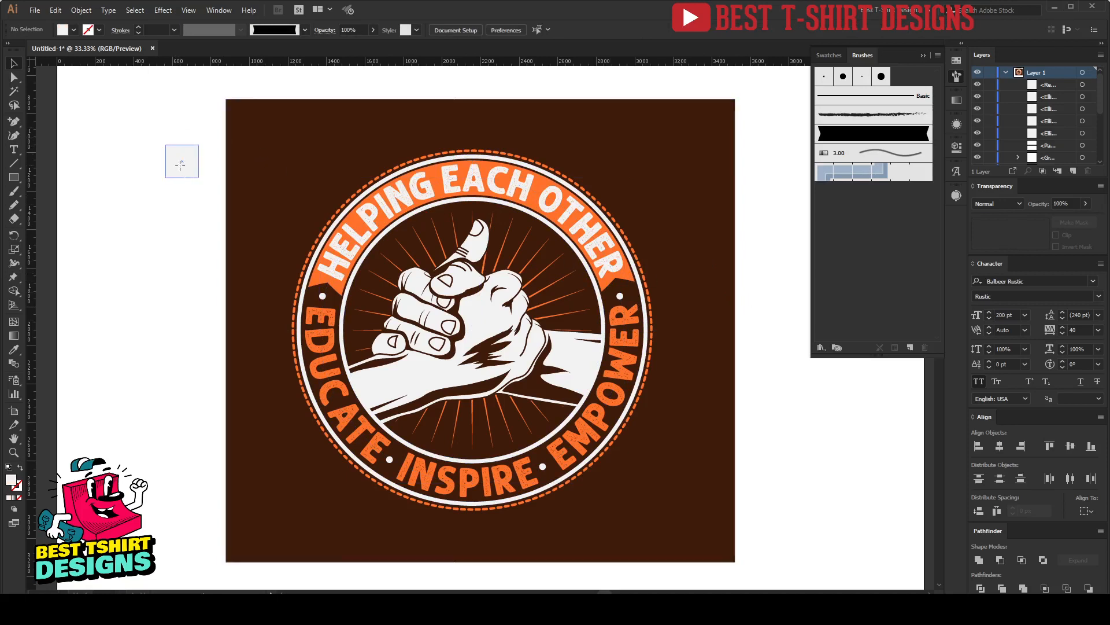
Move the light gray swatch farther away from the background rectangle and hide the open brush list
drag(182, 162, 99, 108)
click(171, 232)
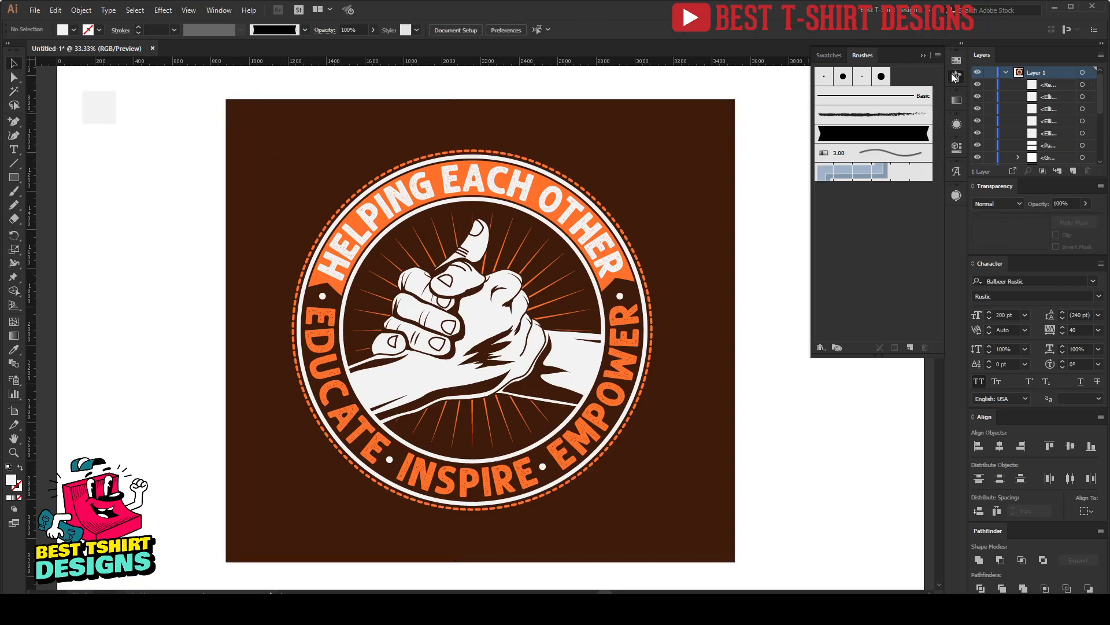
click(953, 75)
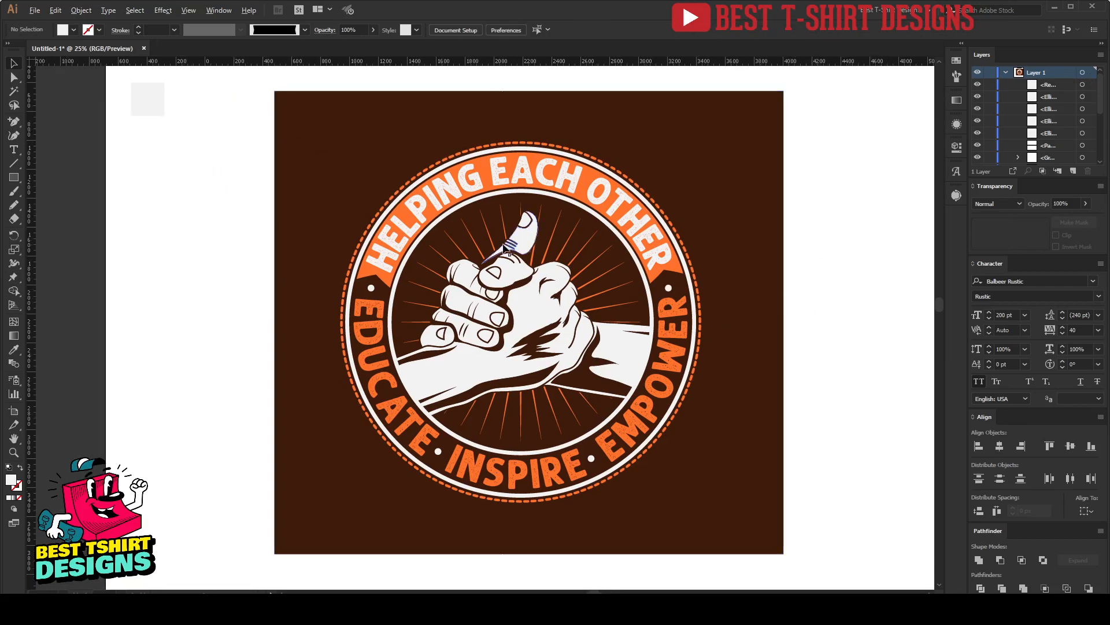
scroll(507, 245, down, 1)
scroll(519, 256, up, 1)
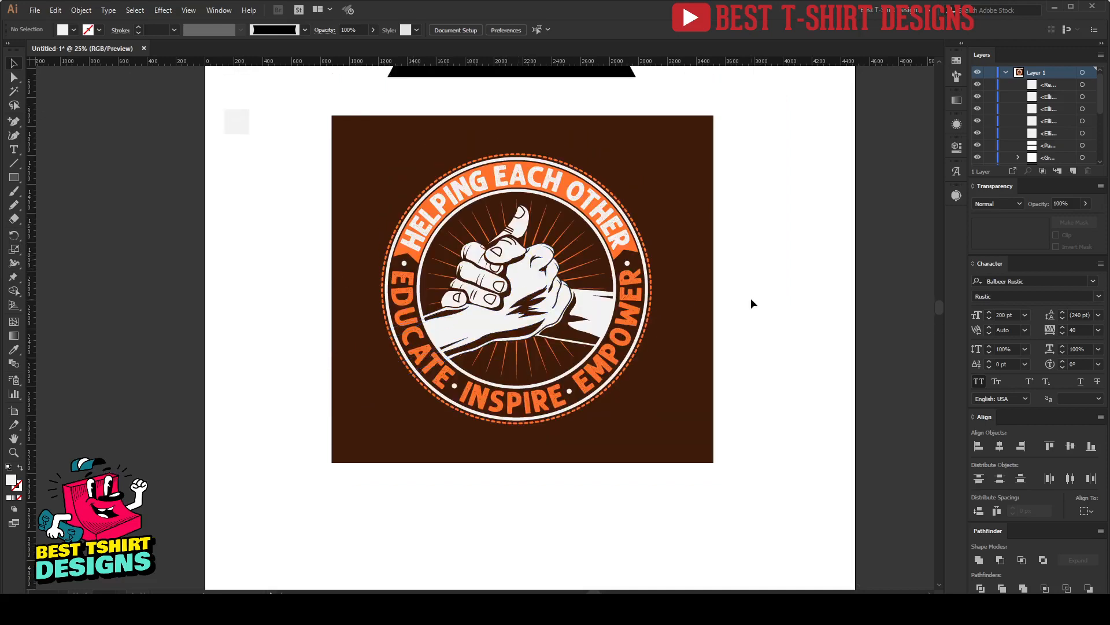
scroll(751, 303, up, 2)
scroll(547, 315, up, 1)
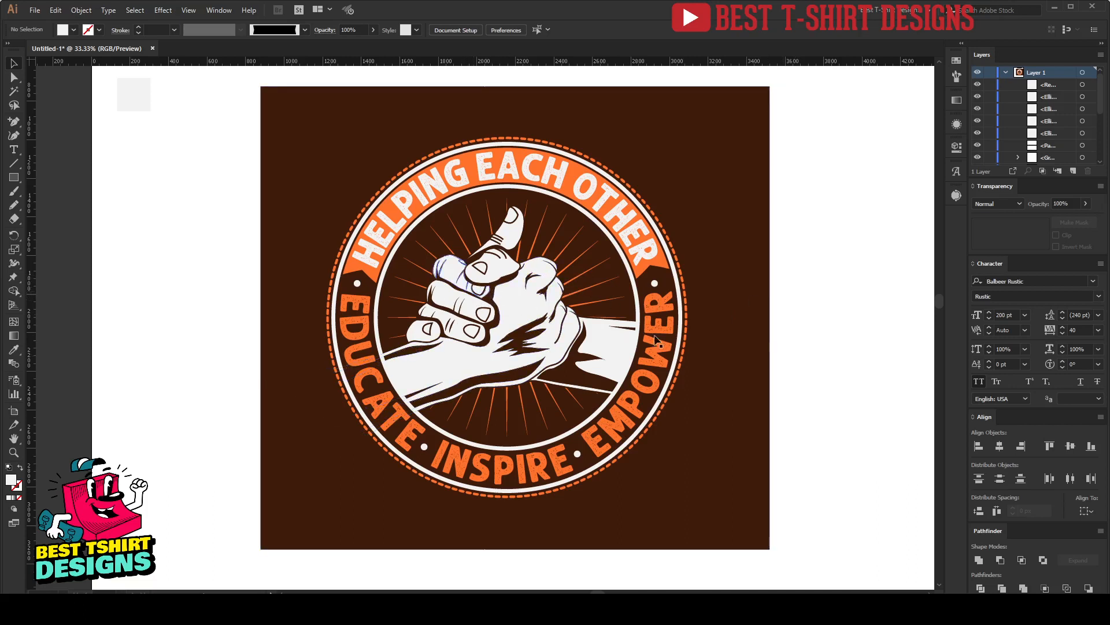
click(723, 336)
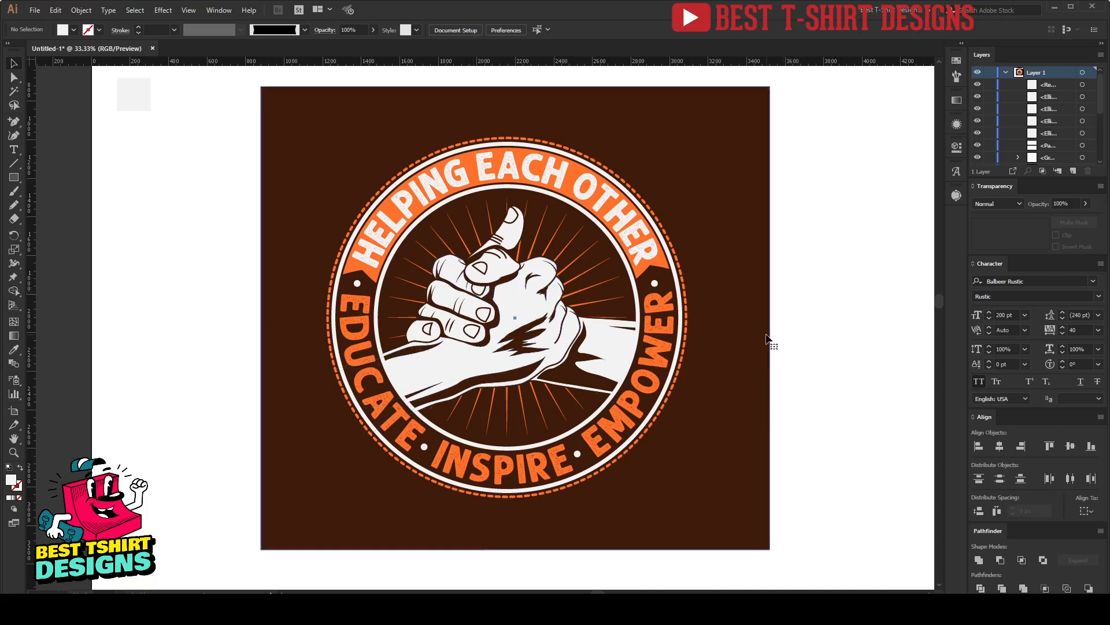
click(794, 322)
scroll(795, 322, up, 1)
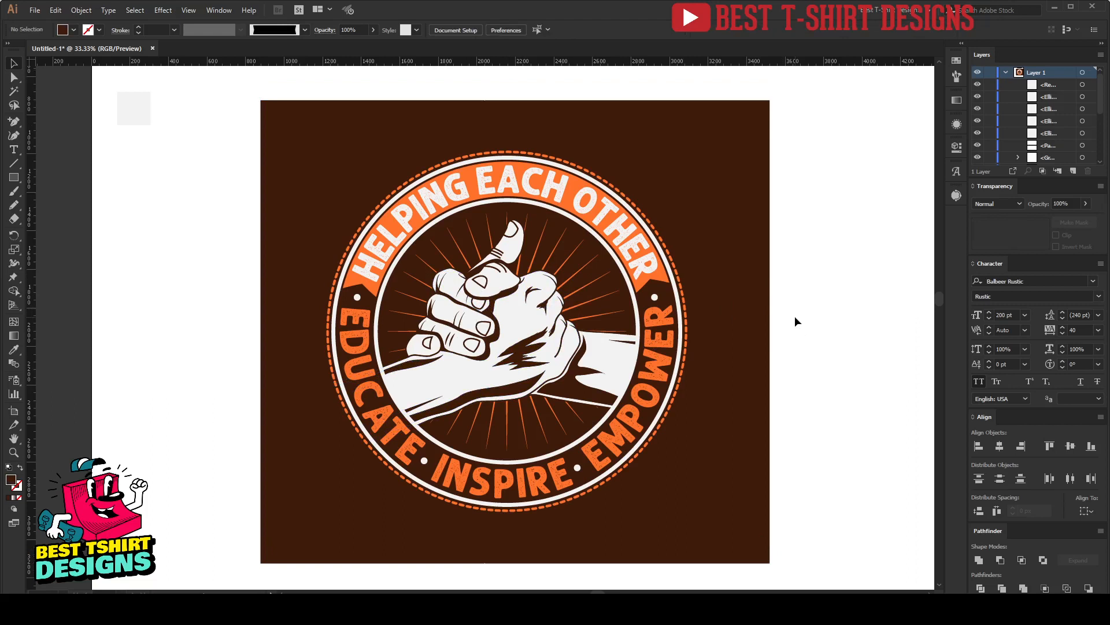